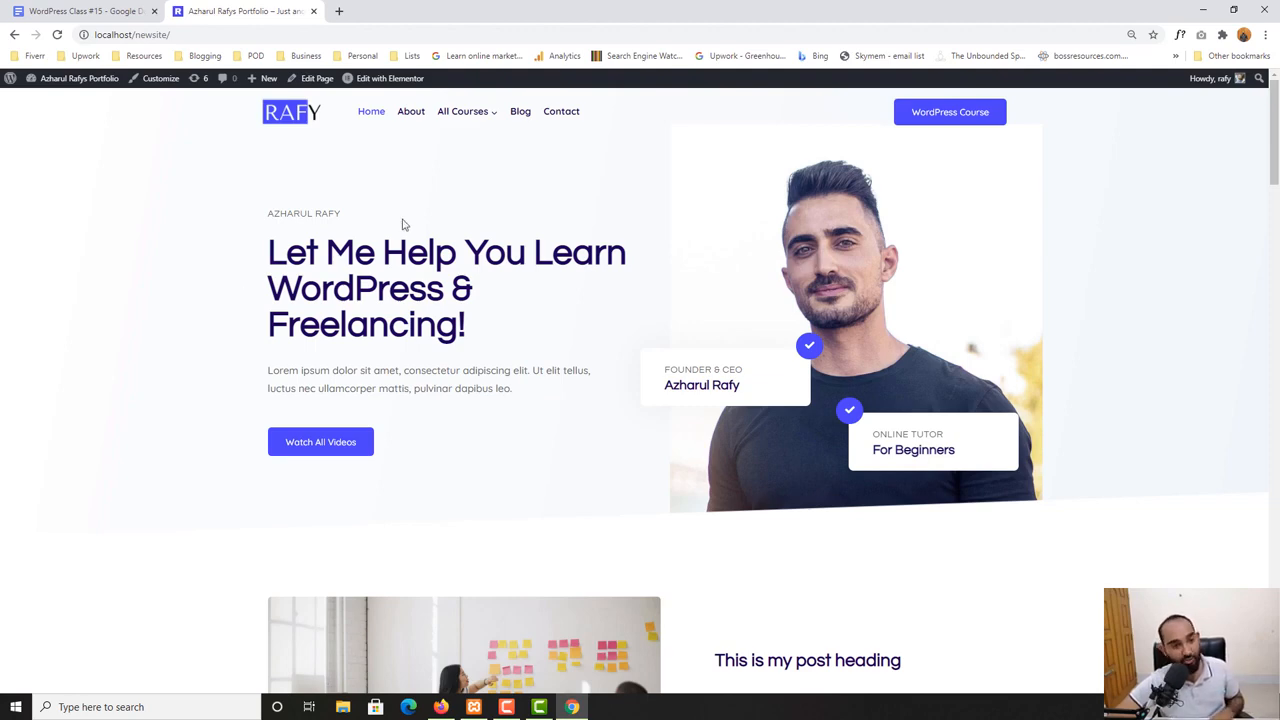
# Open the site's WordPress admin dashboard in a separate browser tab and switch to it
pyautogui.scroll(-3, 258, 511)
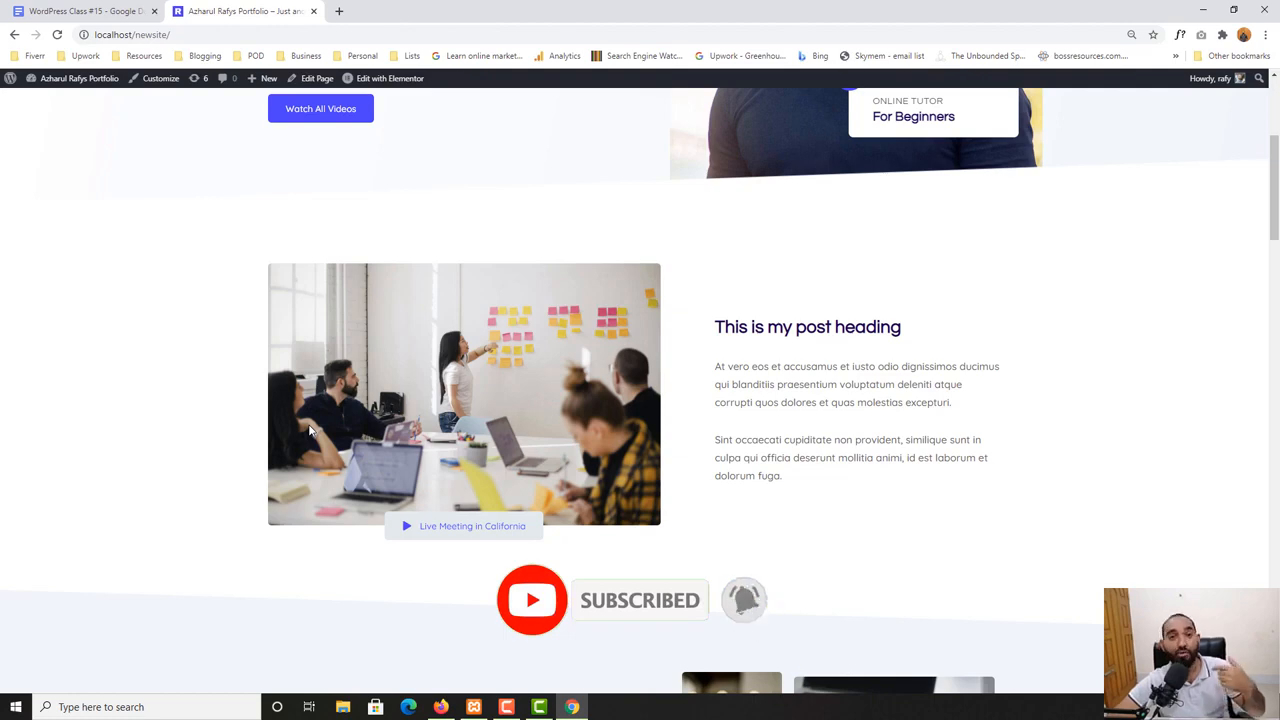
pyautogui.scroll(3, 160, 440)
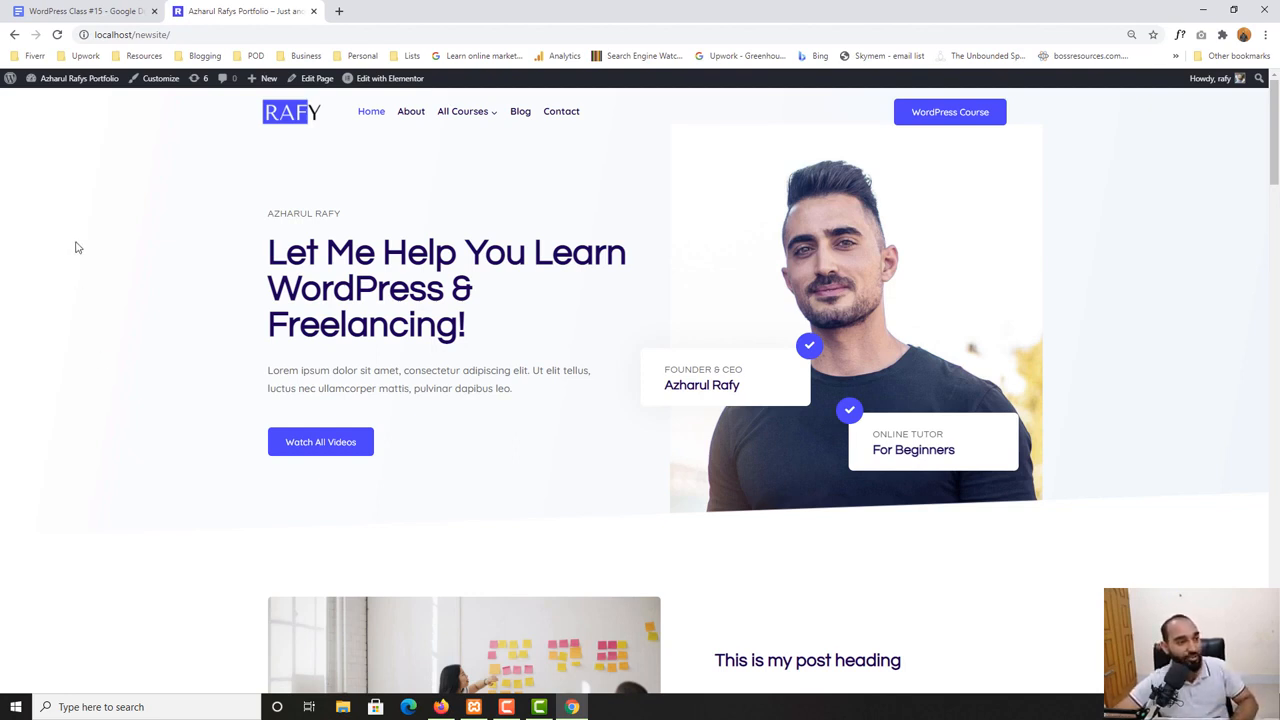
pyautogui.rightClick(57, 100)
pyautogui.click(100, 106)
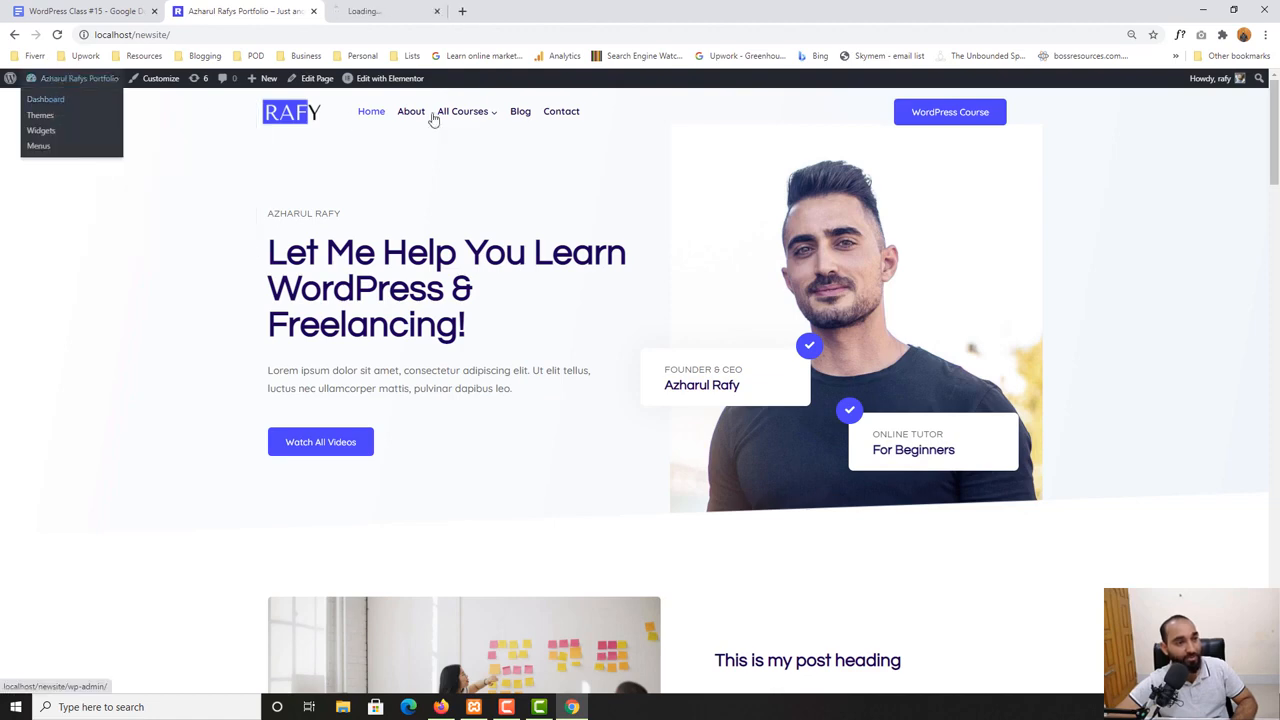
pyautogui.click(410, 11)
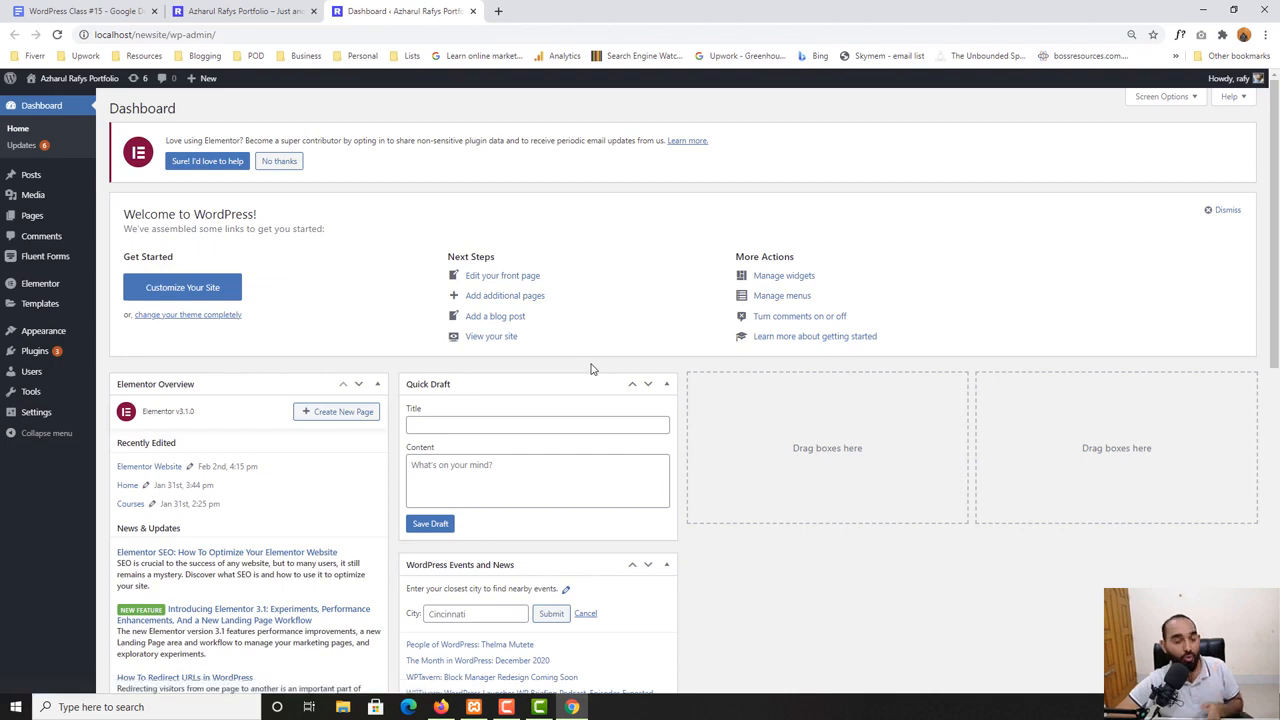
# Create a new page titled "Elementor Web Page Design" and publish it
pyautogui.moveTo(35, 215)
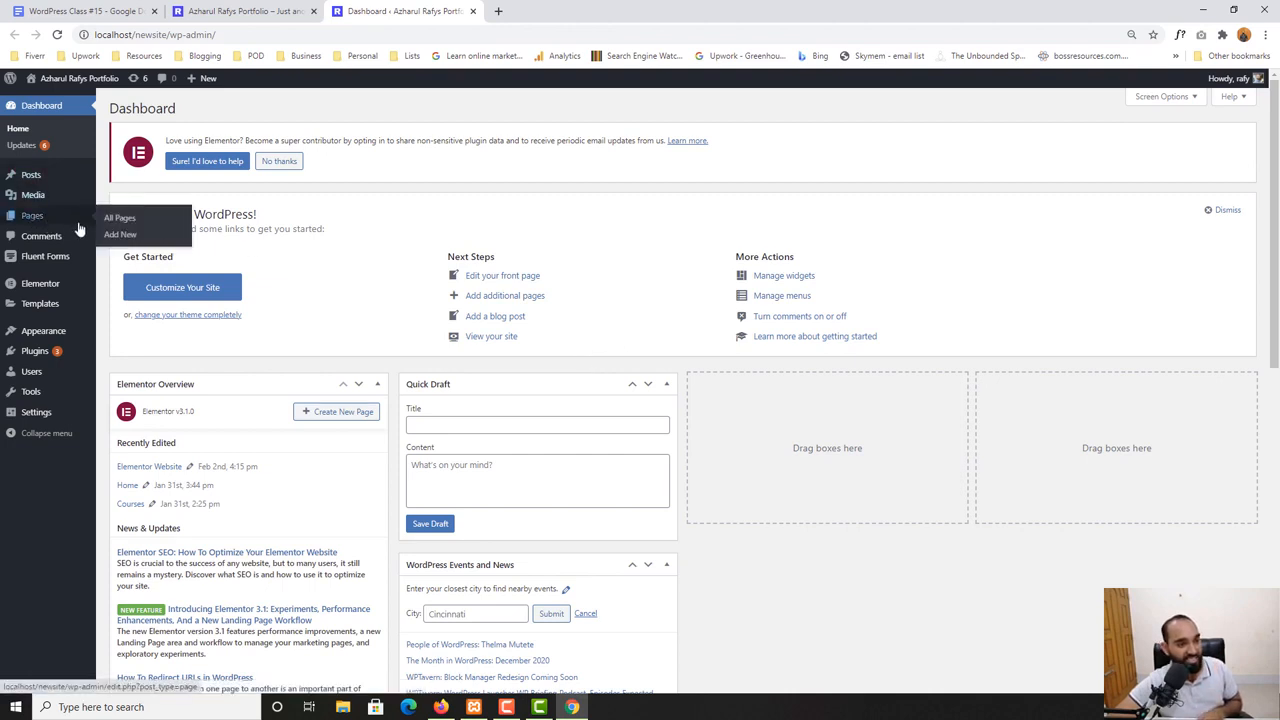
pyautogui.click(125, 237)
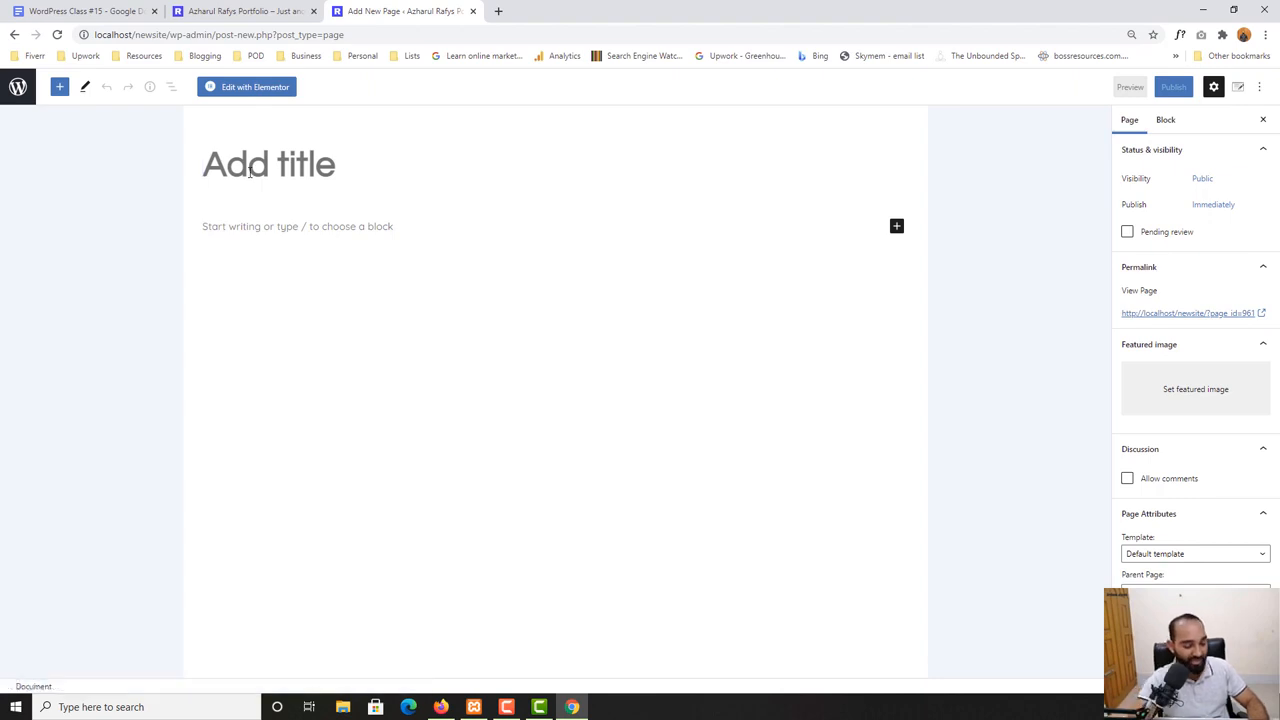
pyautogui.write('El')
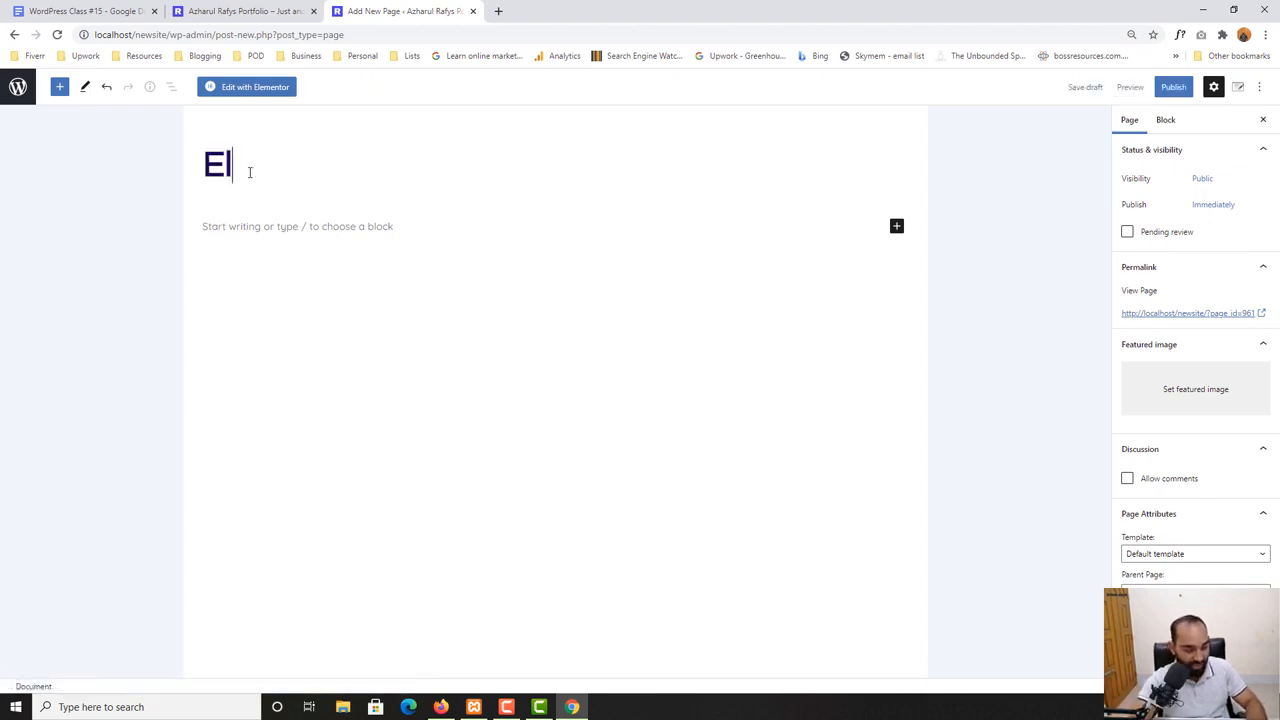
pyautogui.write('ementor Web')
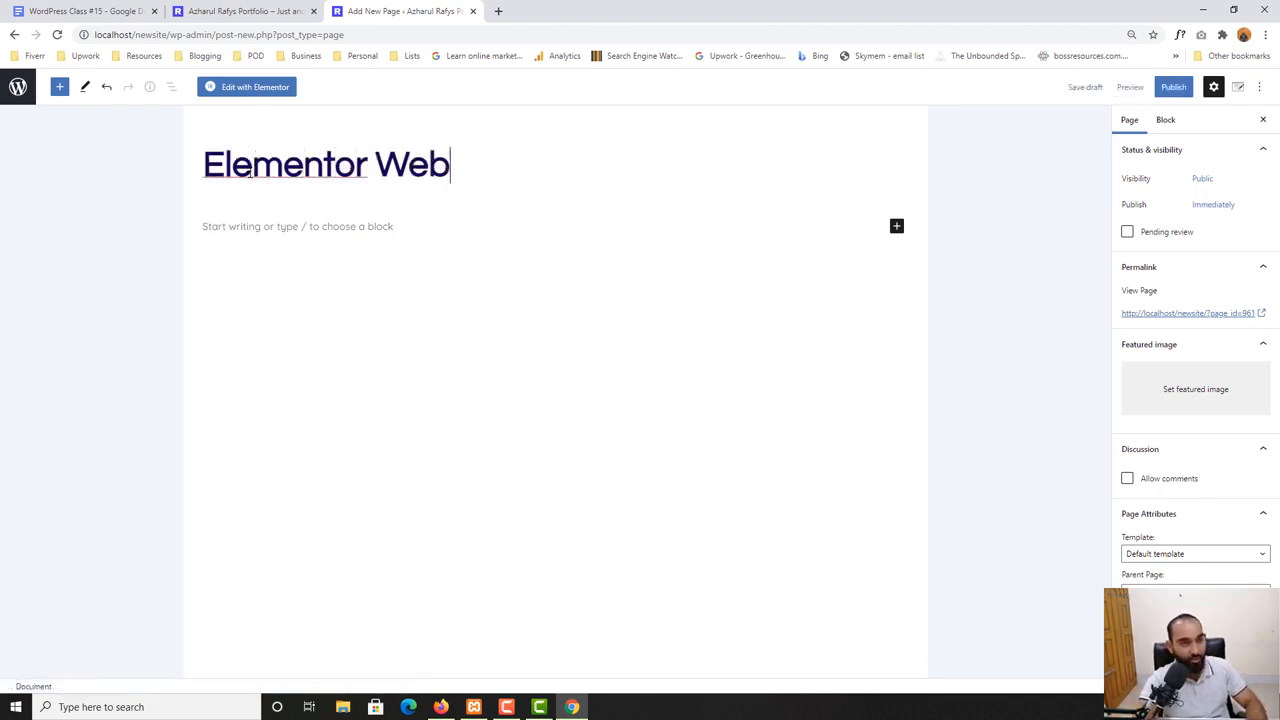
pyautogui.write(' Page Design')
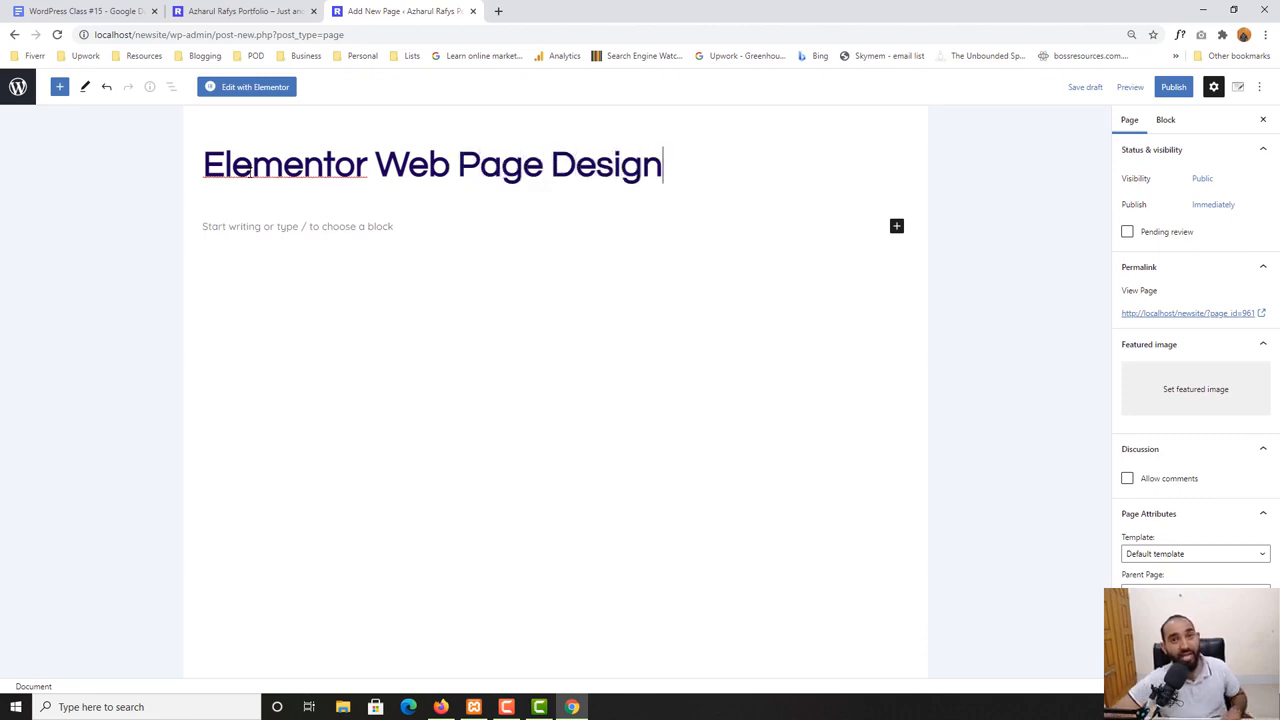
pyautogui.click(1173, 88)
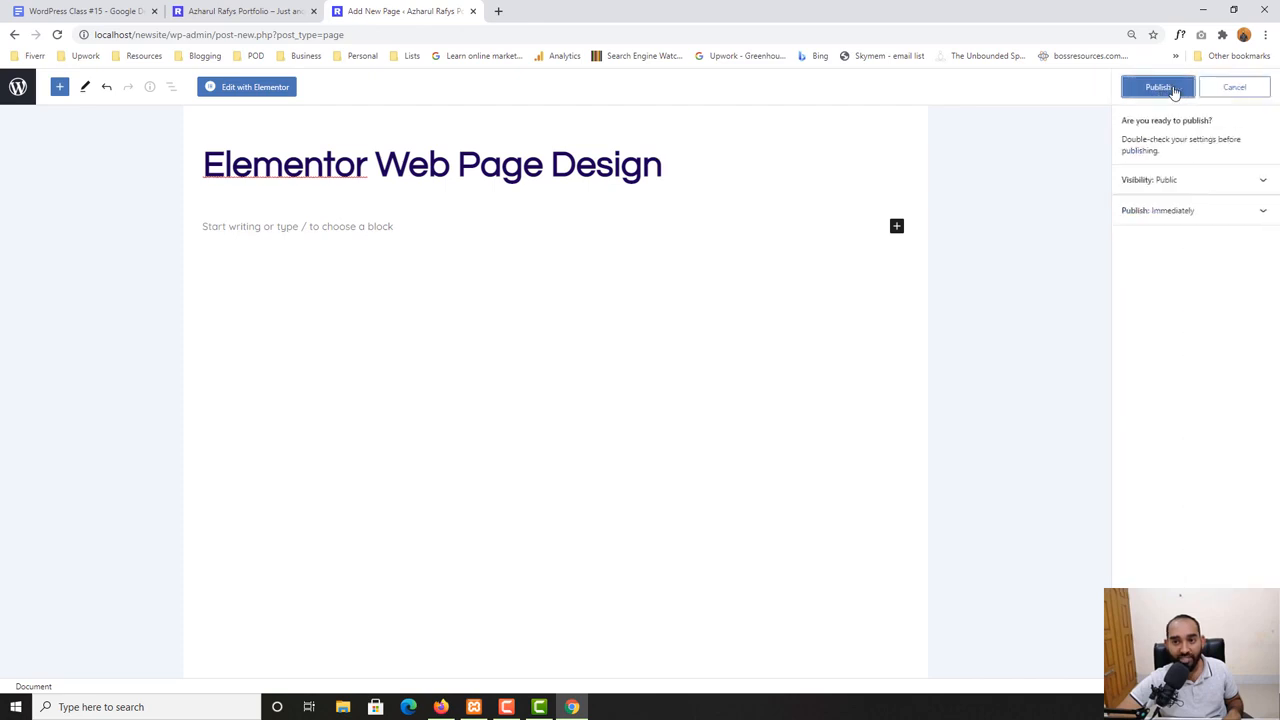
pyautogui.click(1160, 90)
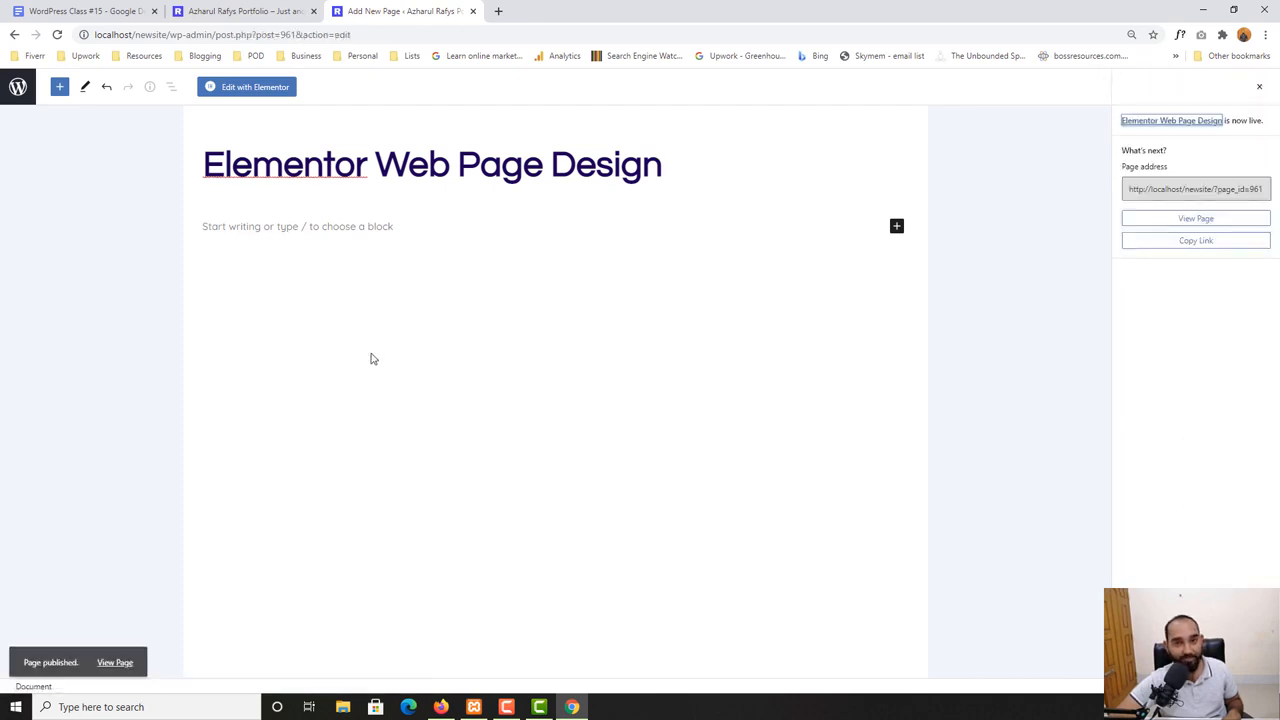
# View the published page in a separate browser tab and examine its title banner and content area
pyautogui.rightClick(110, 662)
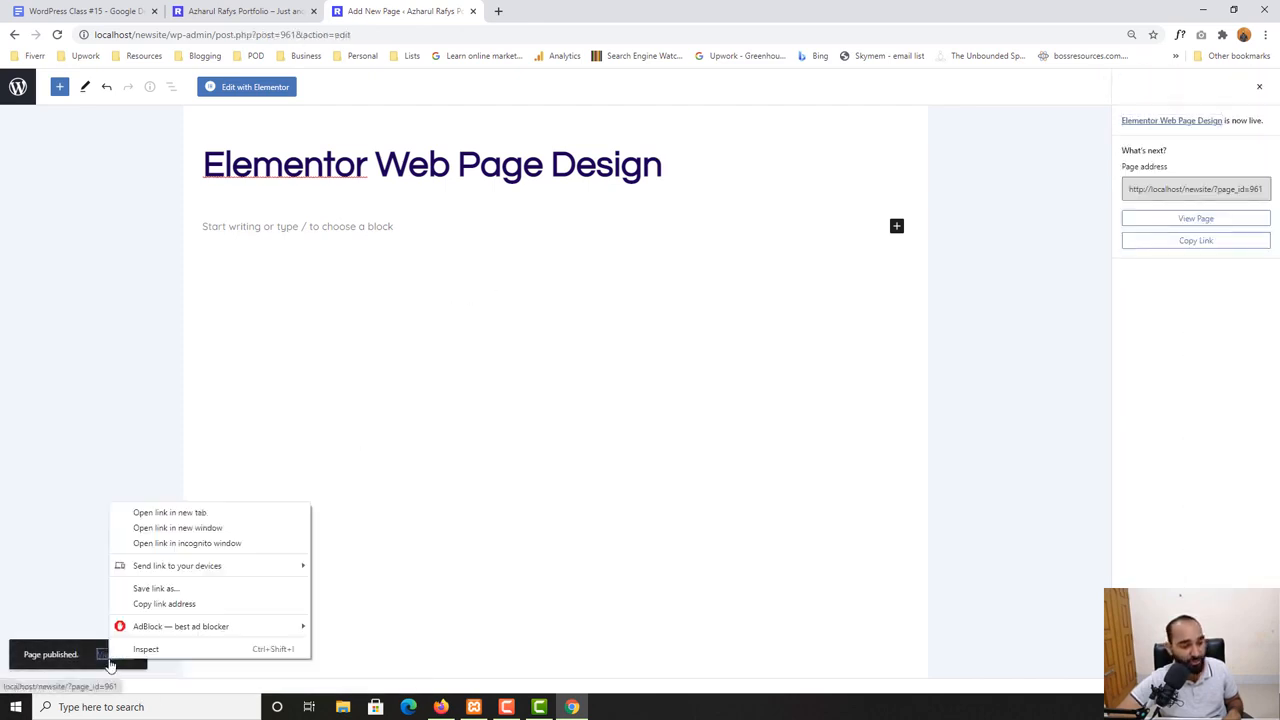
pyautogui.click(167, 514)
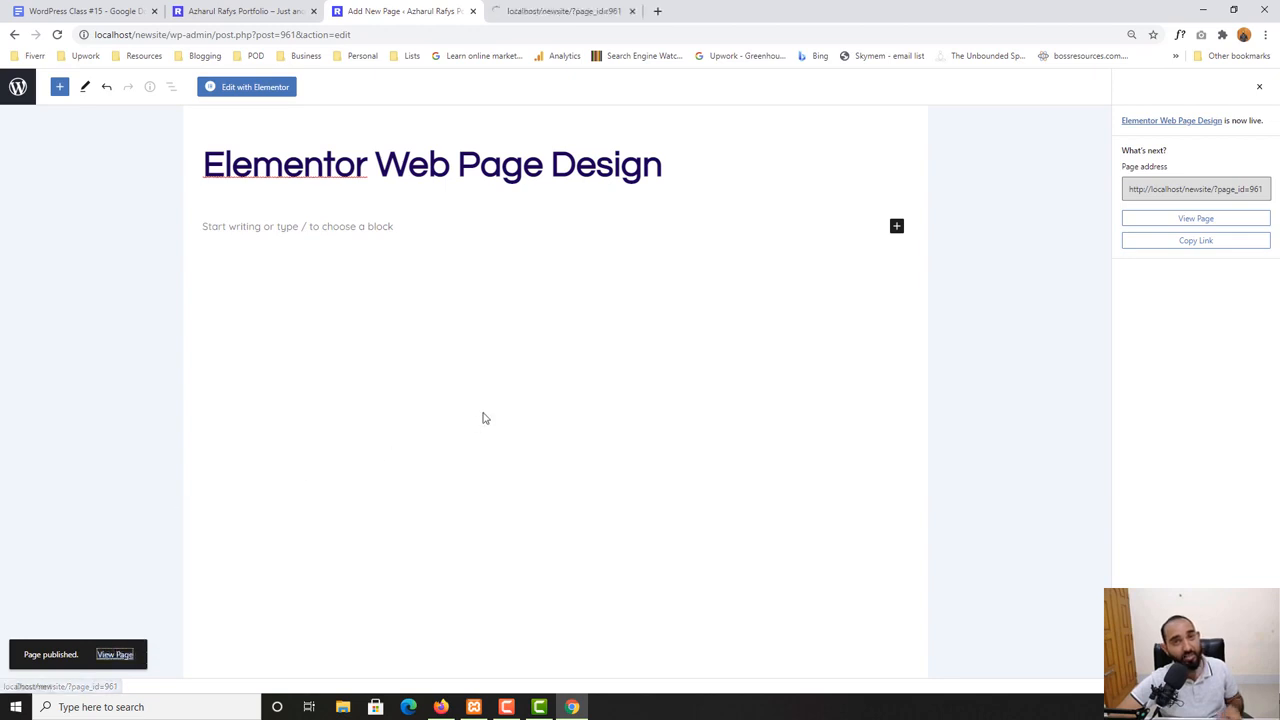
pyautogui.click(563, 10)
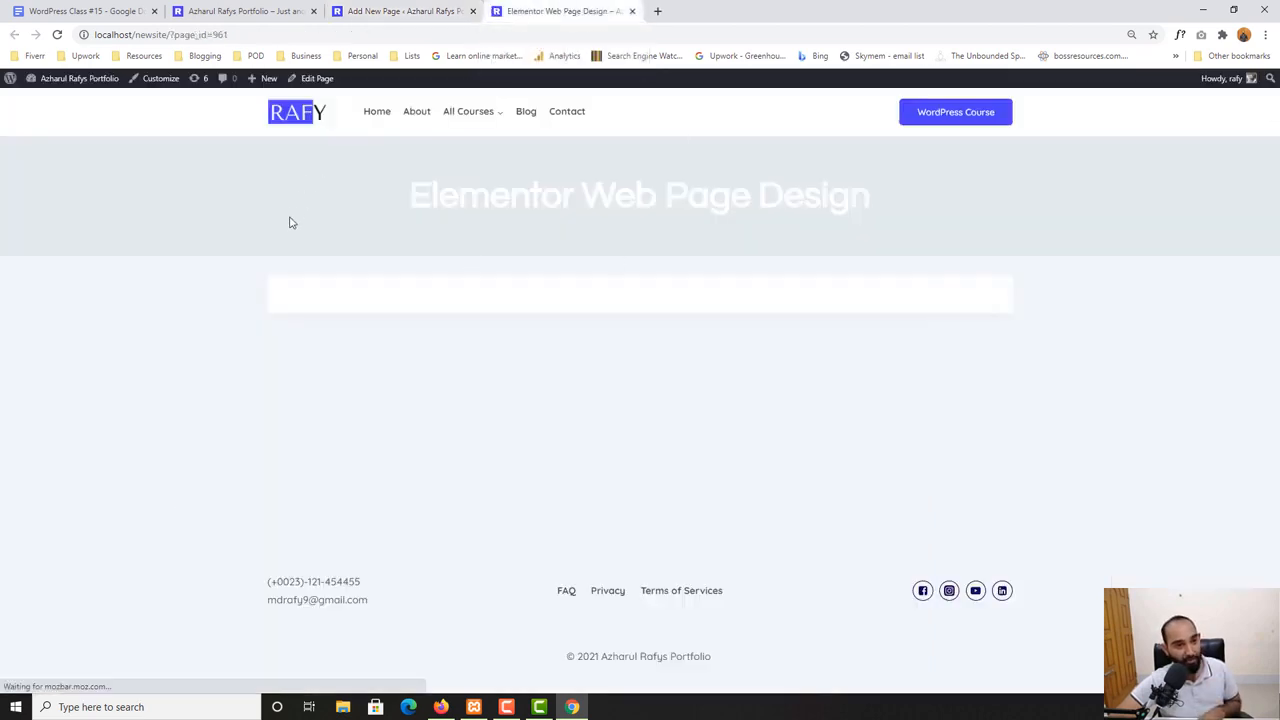
pyautogui.moveTo(289, 220); pyautogui.dragTo(371, 457)
pyautogui.moveTo(921, 212); pyautogui.dragTo(303, 277)
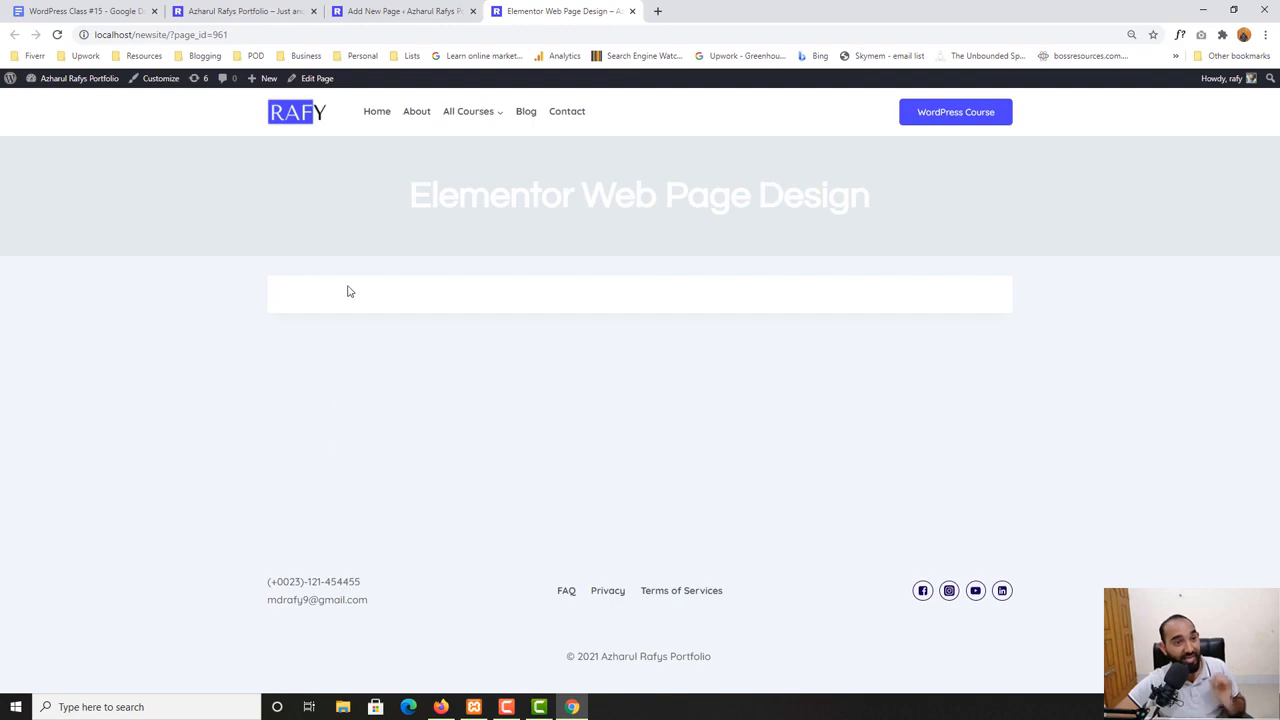
# Examine the existing homepage's sections to compare its layout with the new page
pyautogui.click(200, 8)
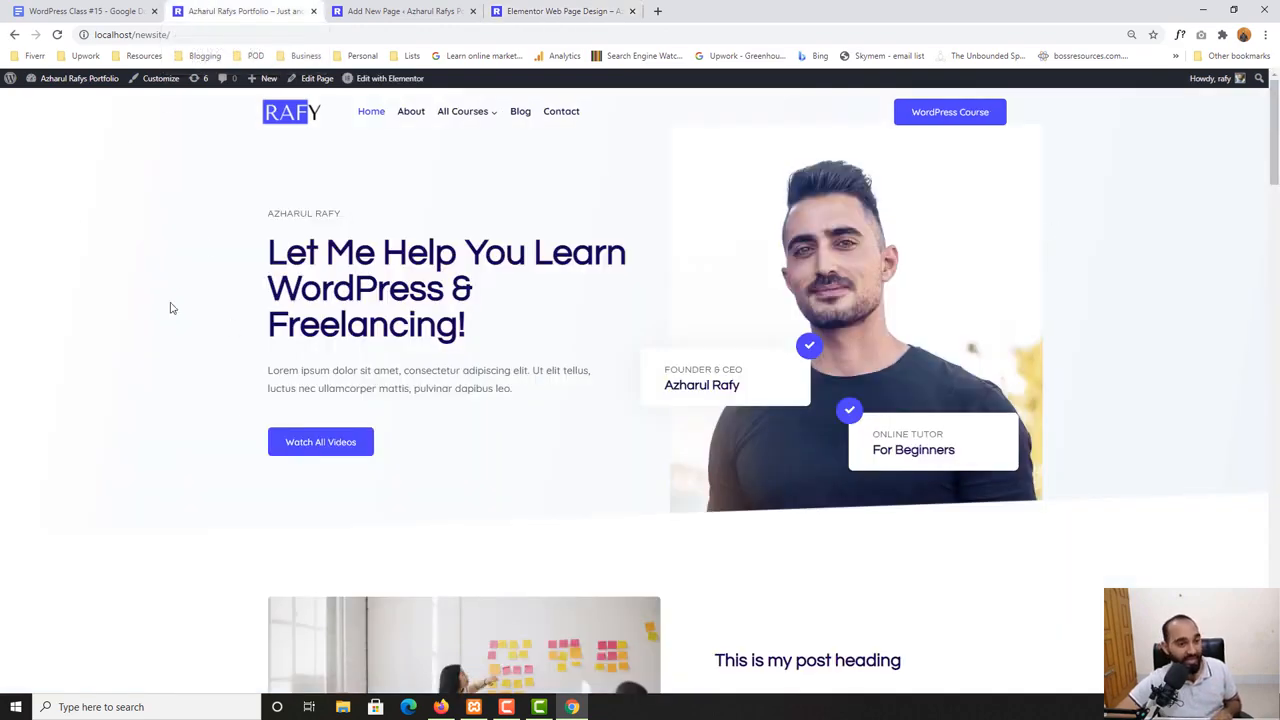
pyautogui.scroll(-3, 497, 519)
pyautogui.scroll(-4, 497, 519)
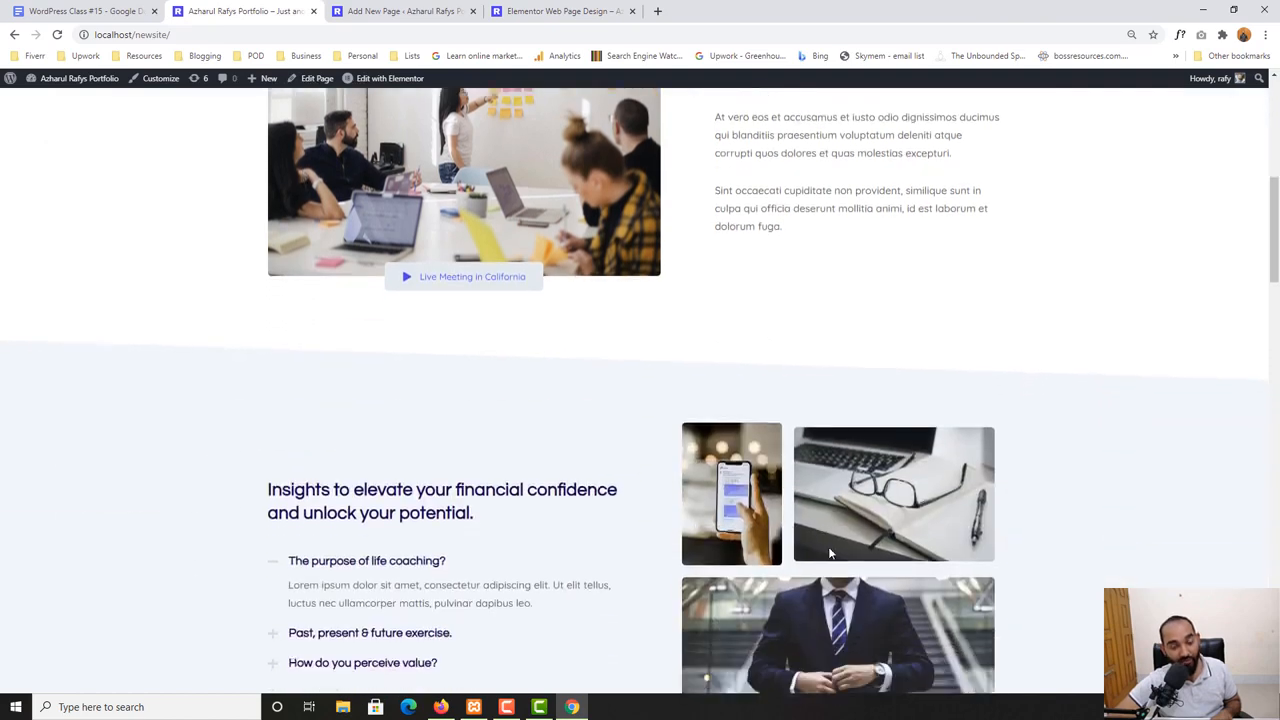
pyautogui.scroll(7, 106, 500)
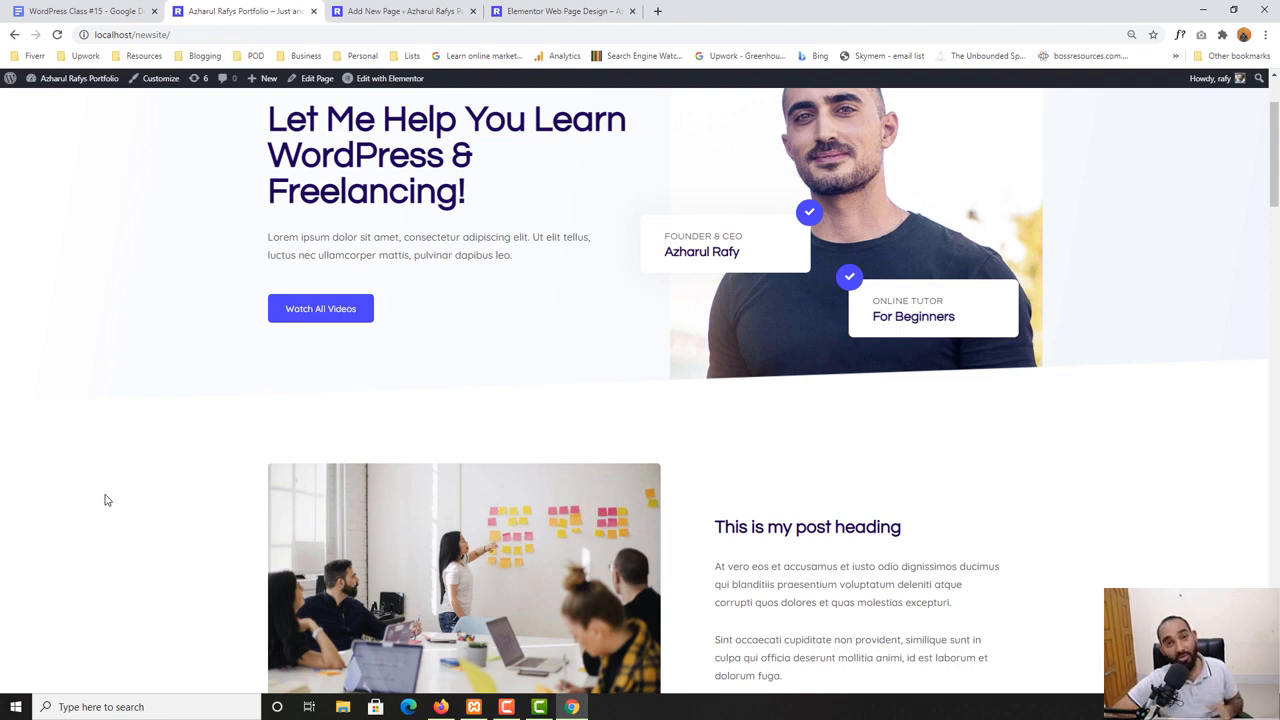
pyautogui.scroll(2, 104, 500)
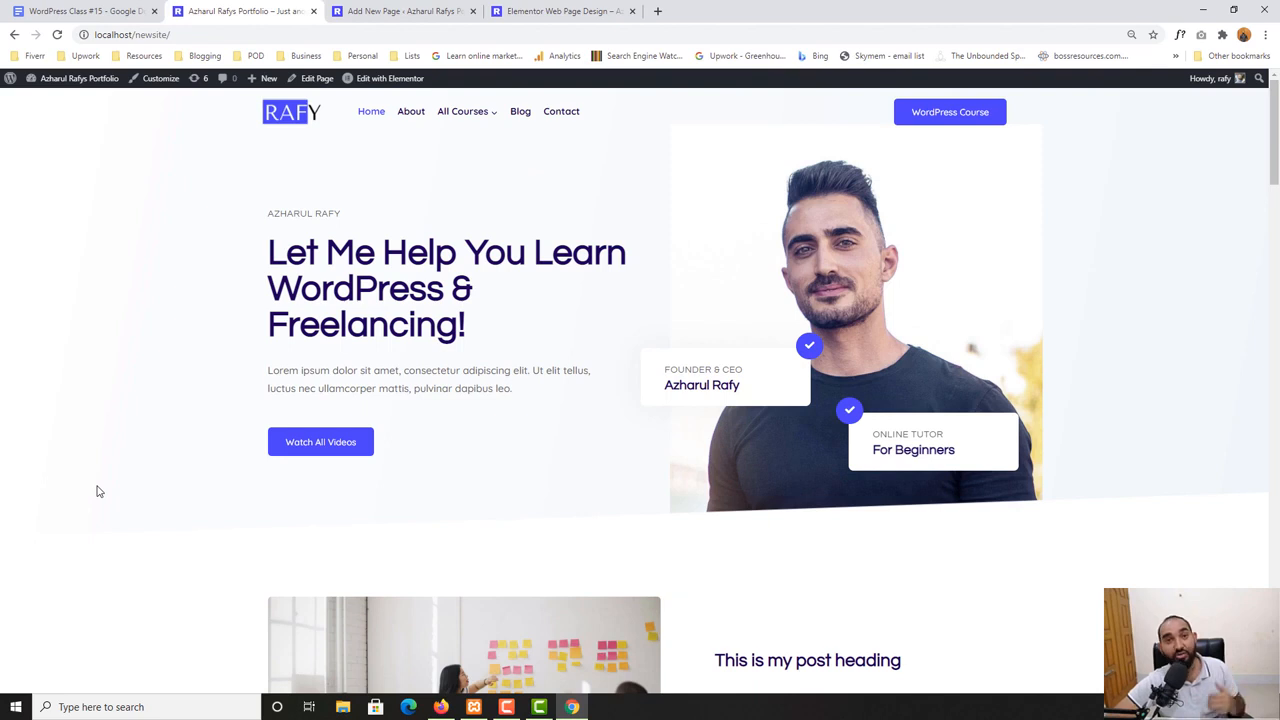
# Close the live view of the new page and open the page for editing in Elementor
pyautogui.click(600, 11)
pyautogui.click(632, 11)
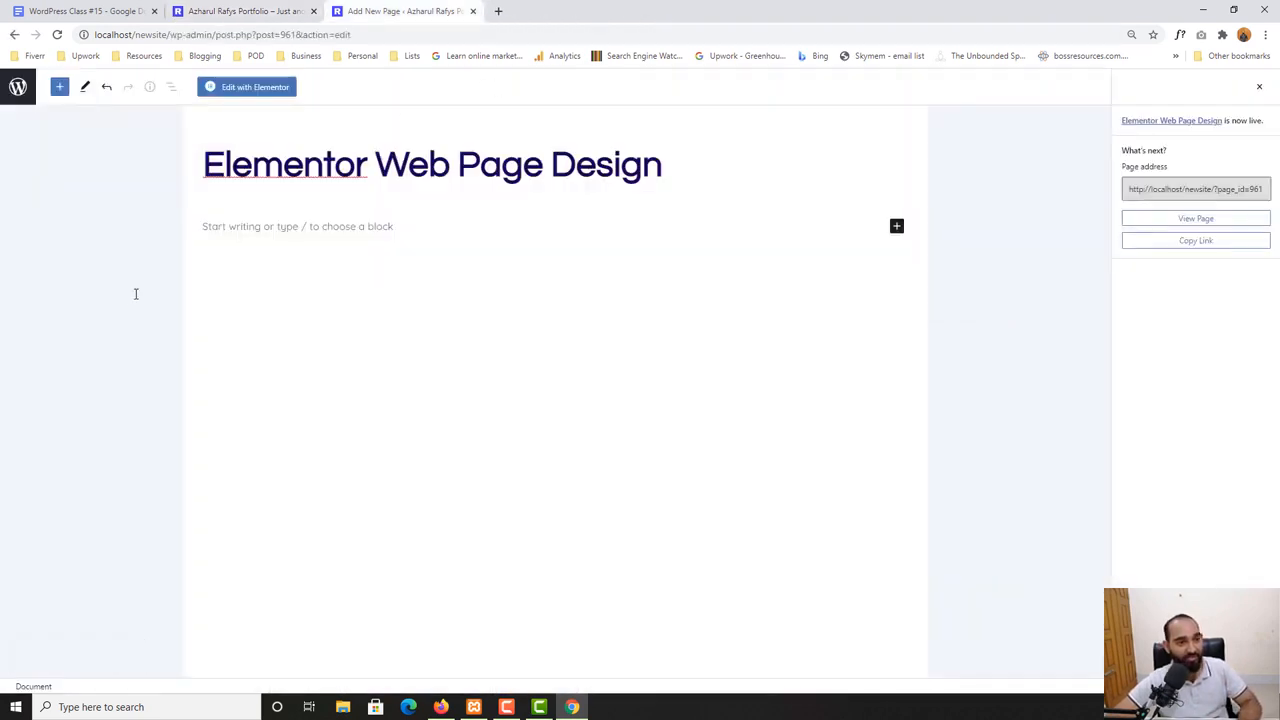
pyautogui.click(255, 88)
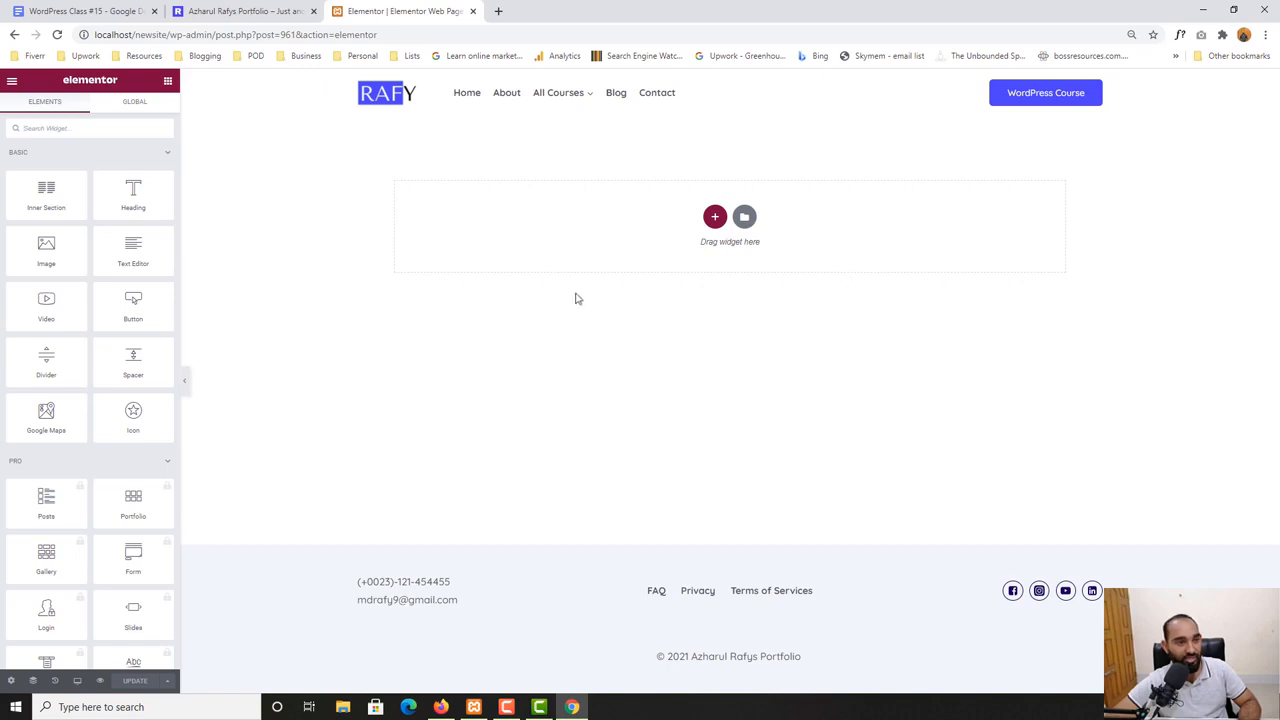
# Look through the column structures for a new section and the ready-made page templates in the Elementor library
pyautogui.click(714, 220)
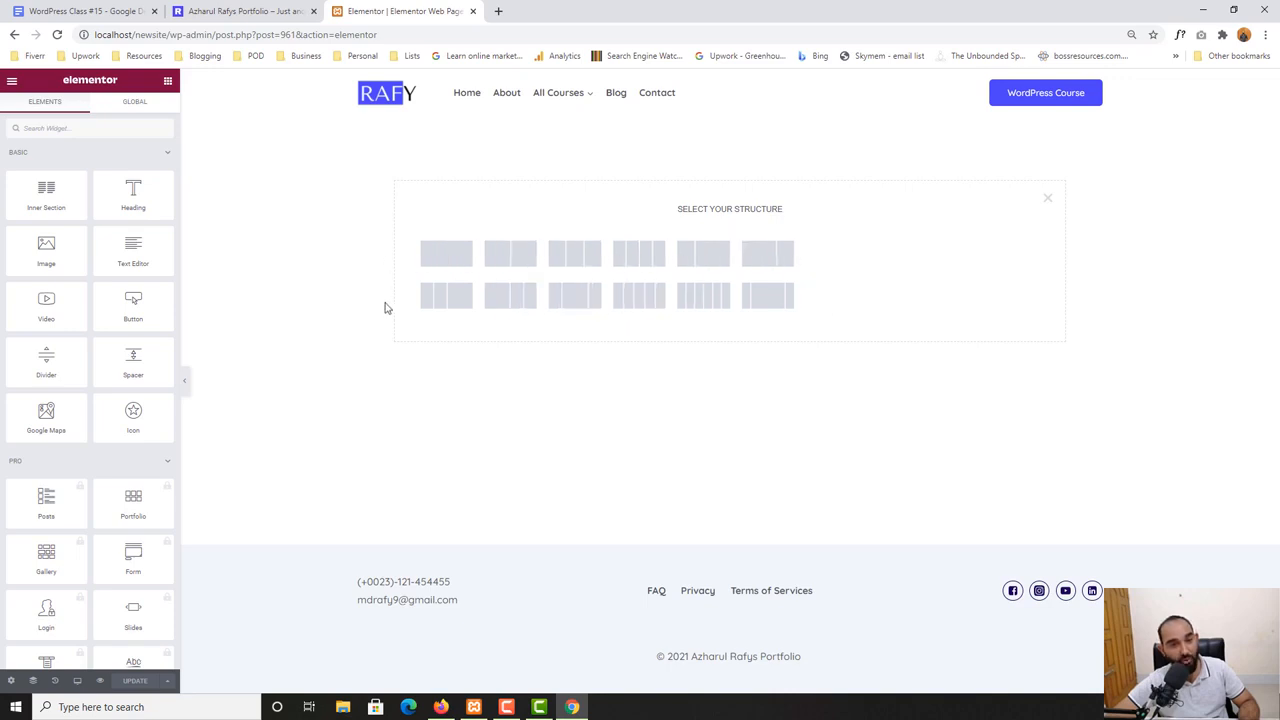
pyautogui.click(1048, 198)
pyautogui.click(744, 218)
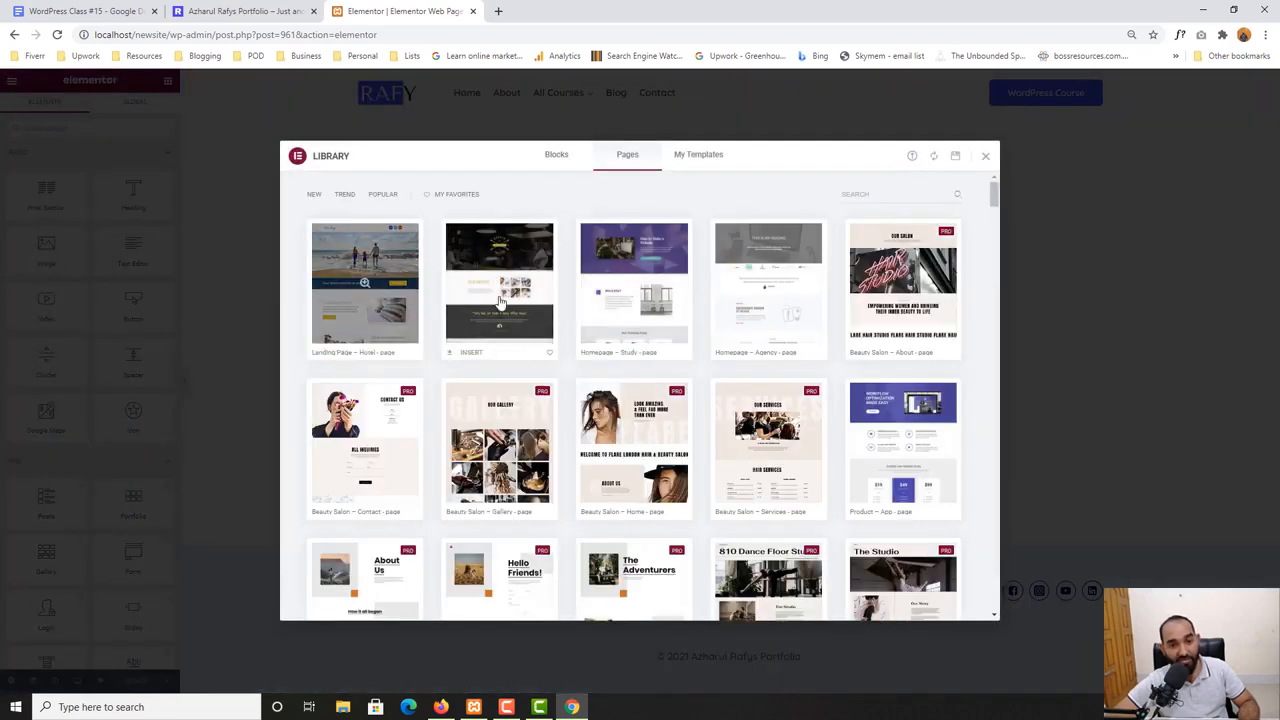
pyautogui.scroll(-10, 419, 465)
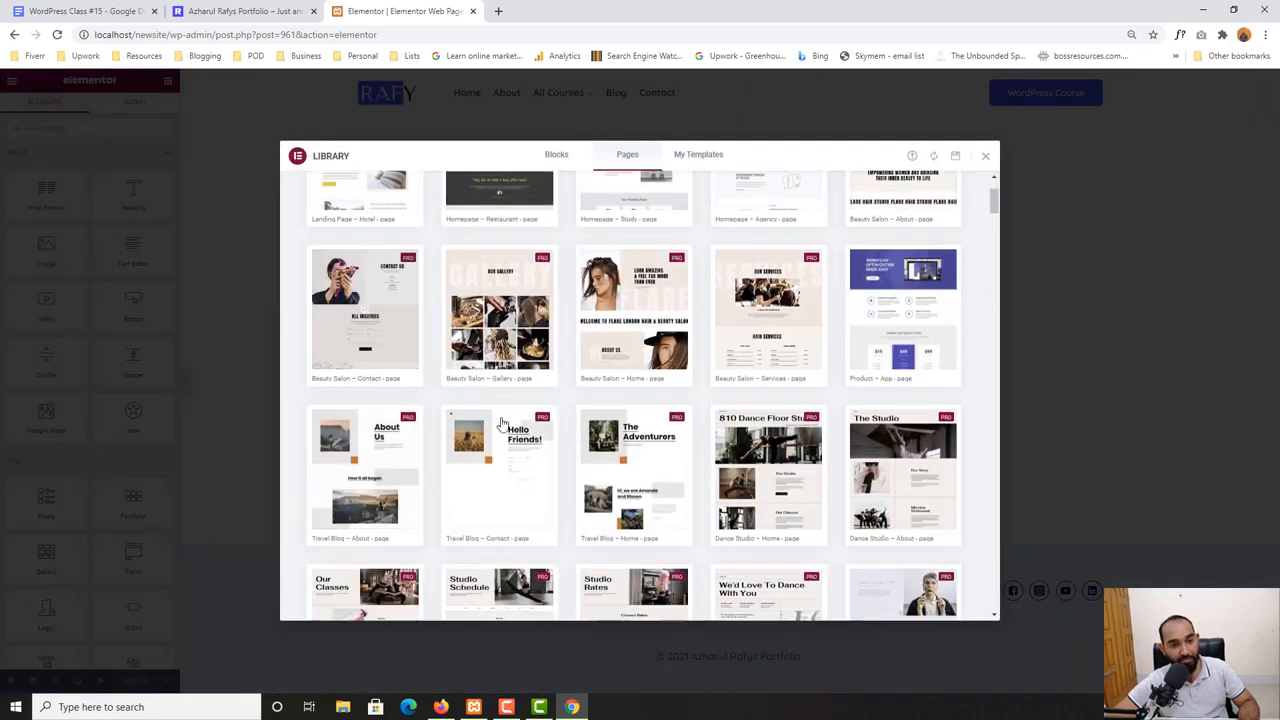
pyautogui.scroll(10, 425, 443)
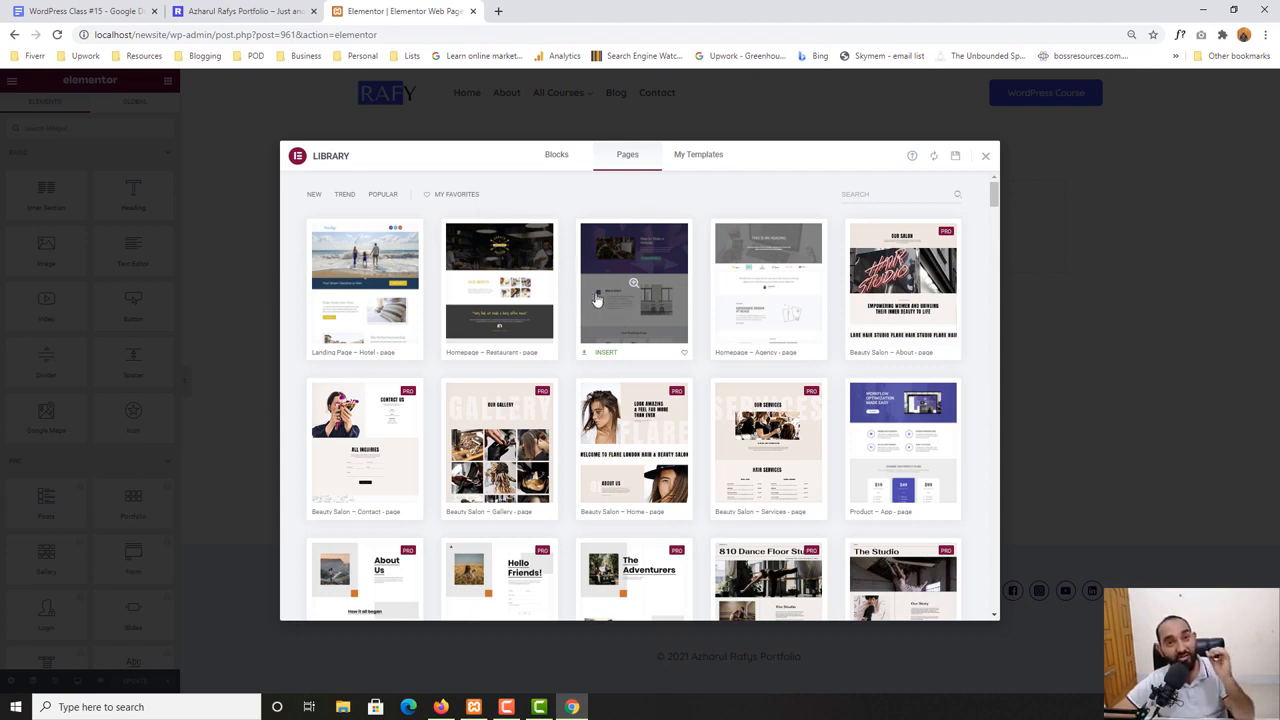
pyautogui.click(985, 156)
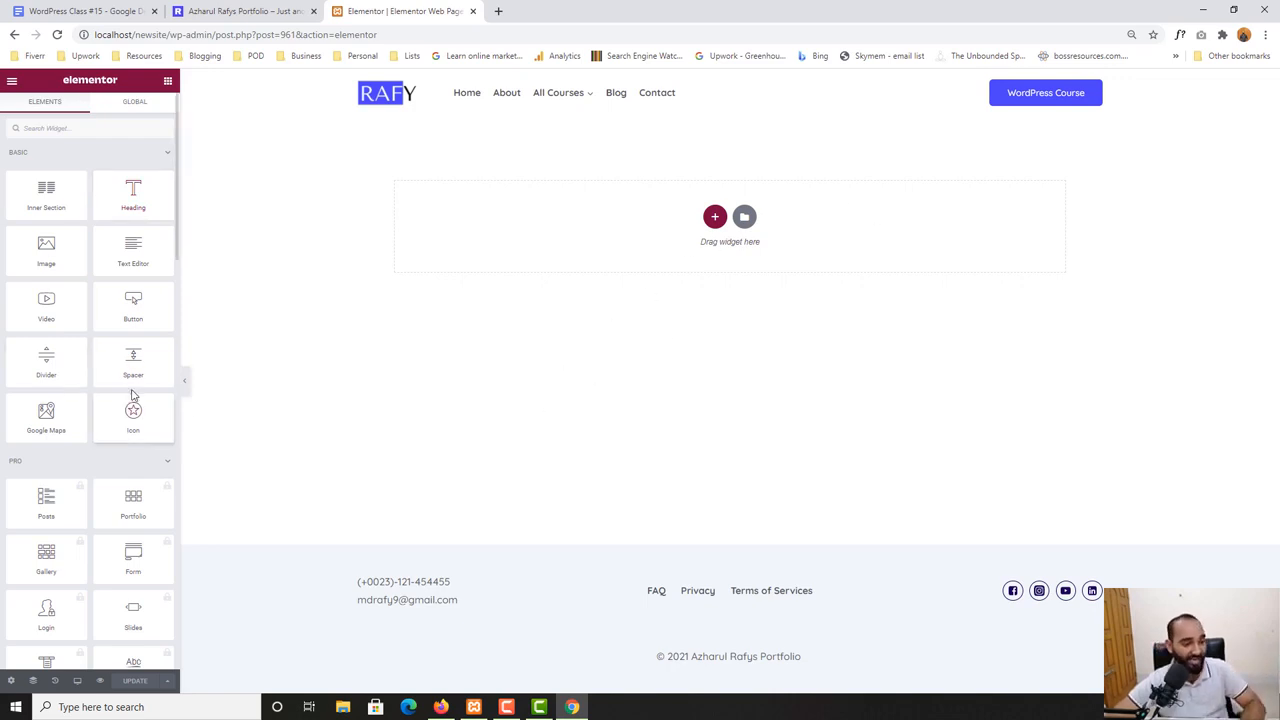
# Browse the full list of available Elementor widgets
pyautogui.scroll(-10, 92, 491)
pyautogui.scroll(-5, 92, 491)
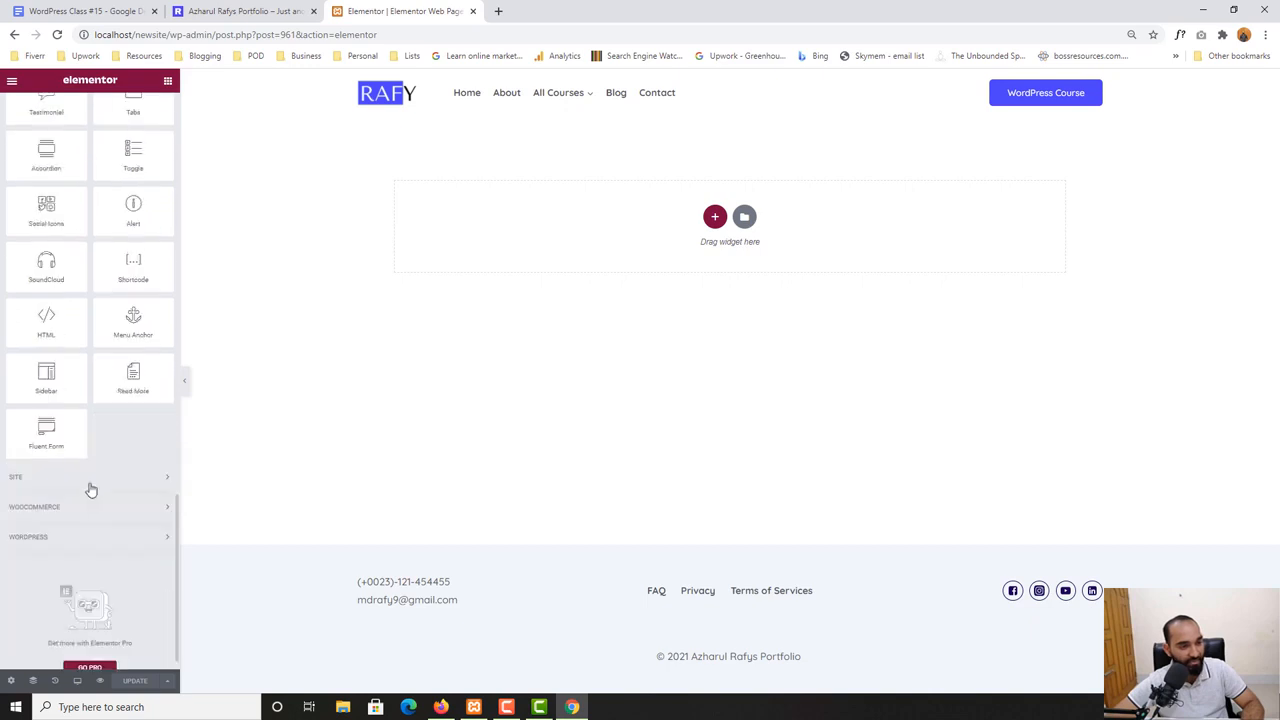
pyautogui.scroll(10, 90, 489)
pyautogui.scroll(-3, 89, 488)
pyautogui.scroll(5, 89, 488)
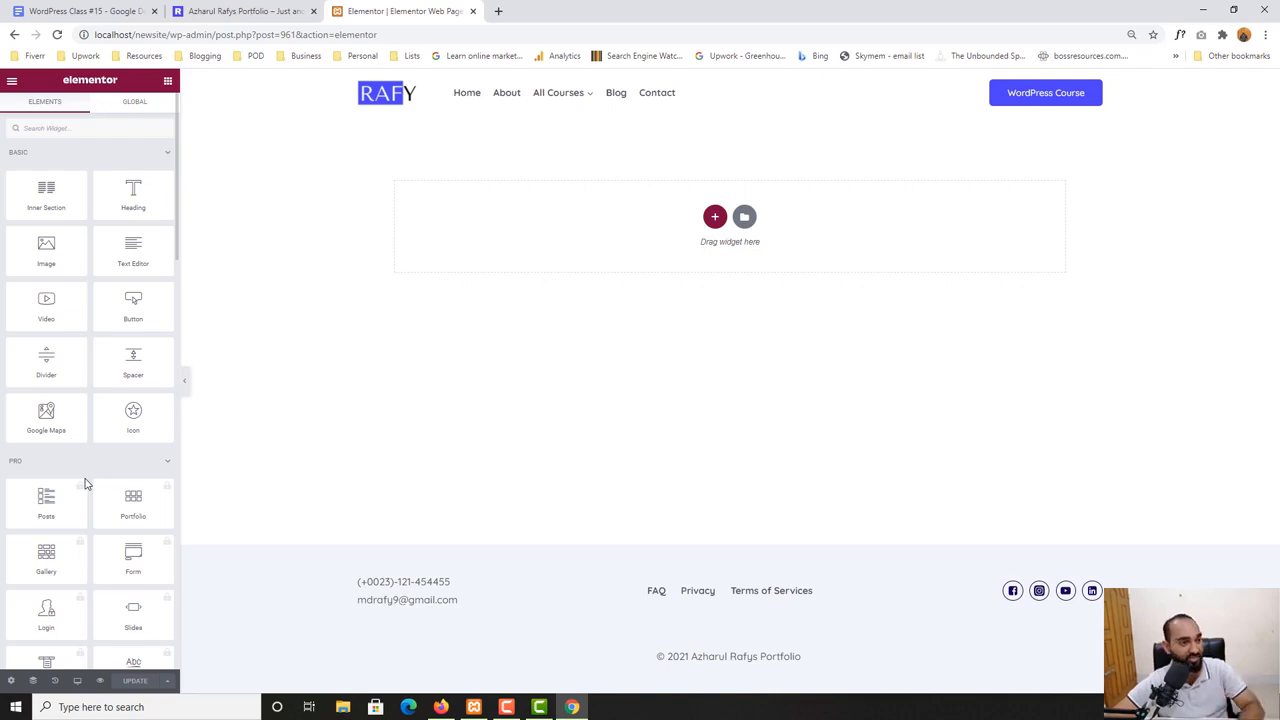
# Study the homepage's hero section, with its text column and portrait image, then return to the Elementor editor
pyautogui.click(238, 12)
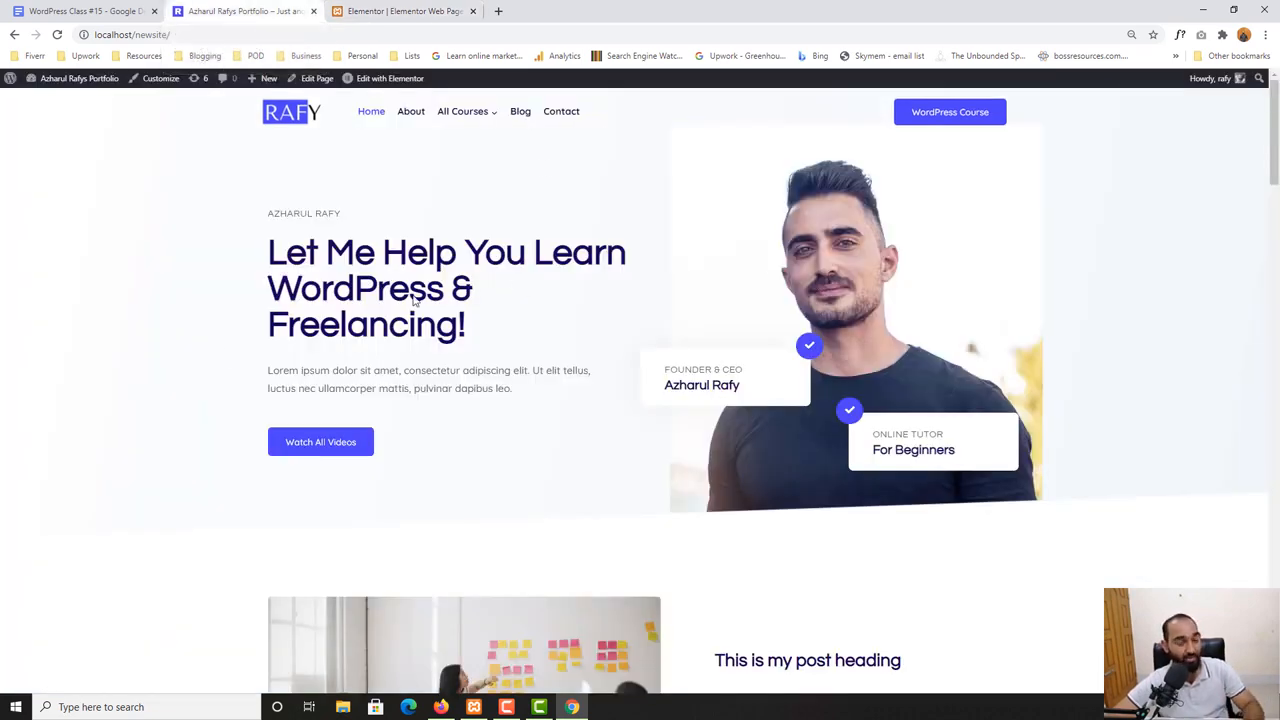
pyautogui.scroll(-3, 126, 443)
pyautogui.scroll(3, 130, 439)
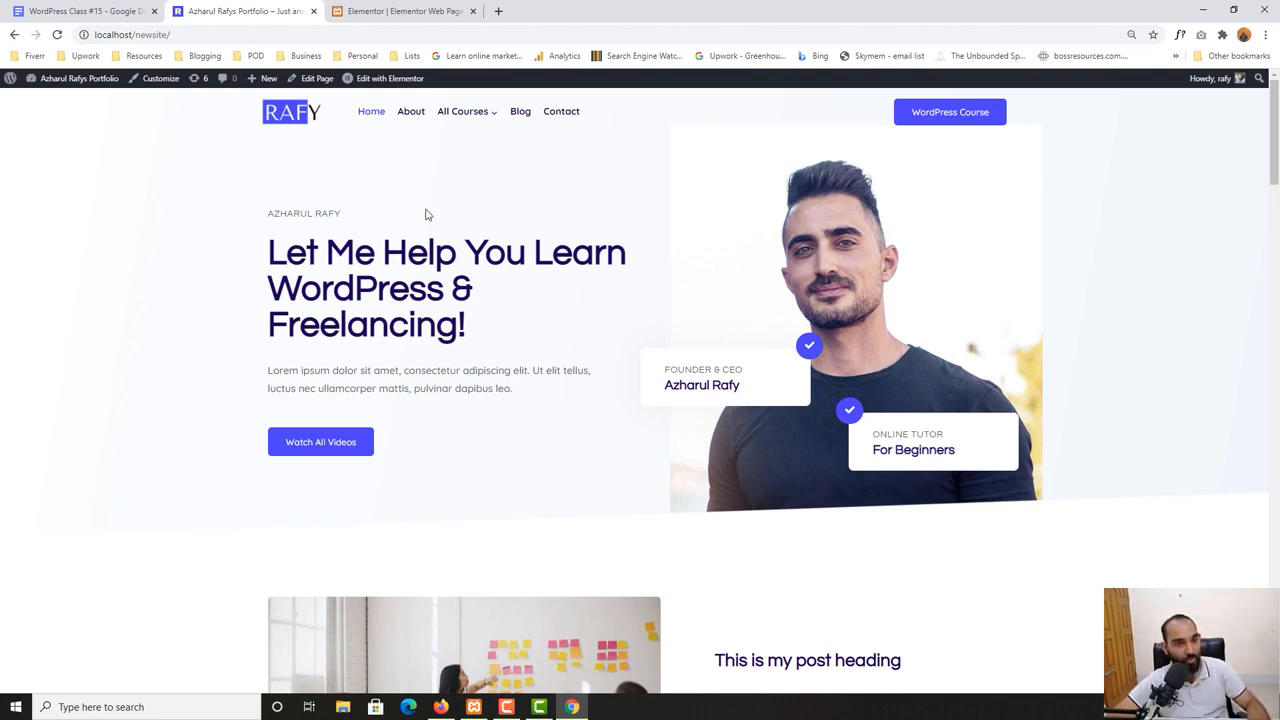
pyautogui.moveTo(514, 389); pyautogui.dragTo(282, 213)
pyautogui.click(487, 483)
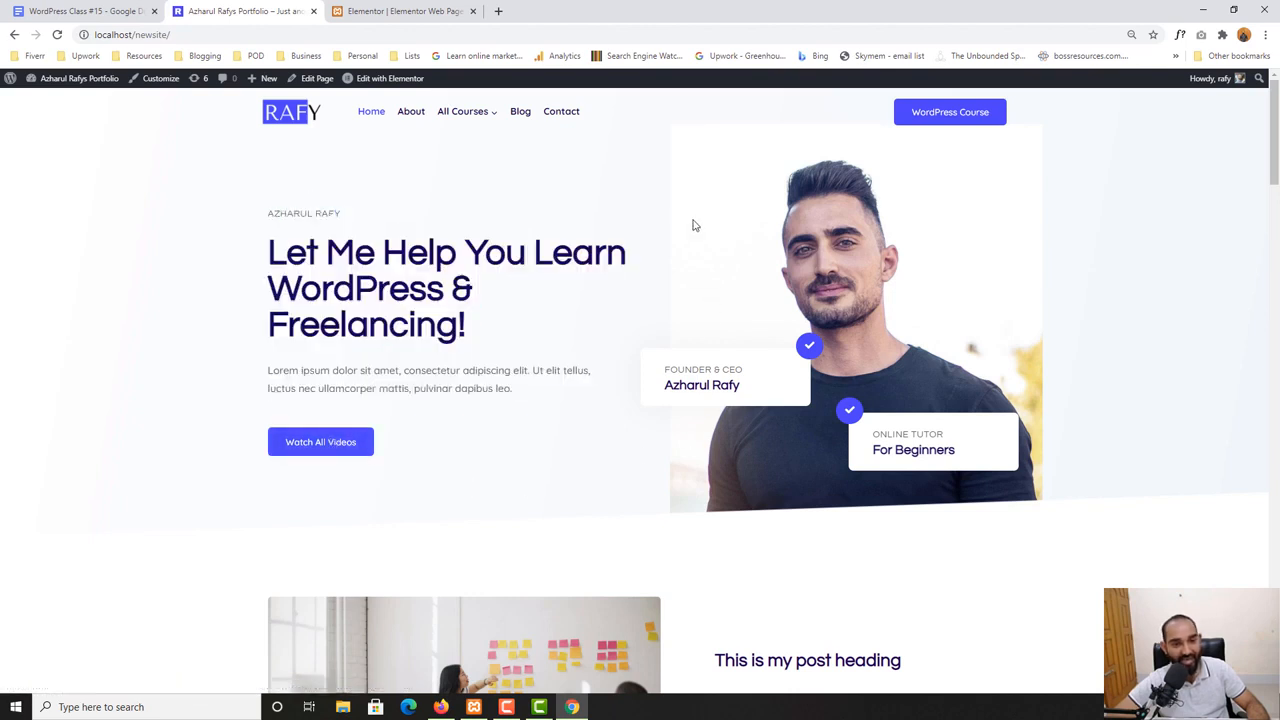
pyautogui.moveTo(696, 182); pyautogui.dragTo(860, 300)
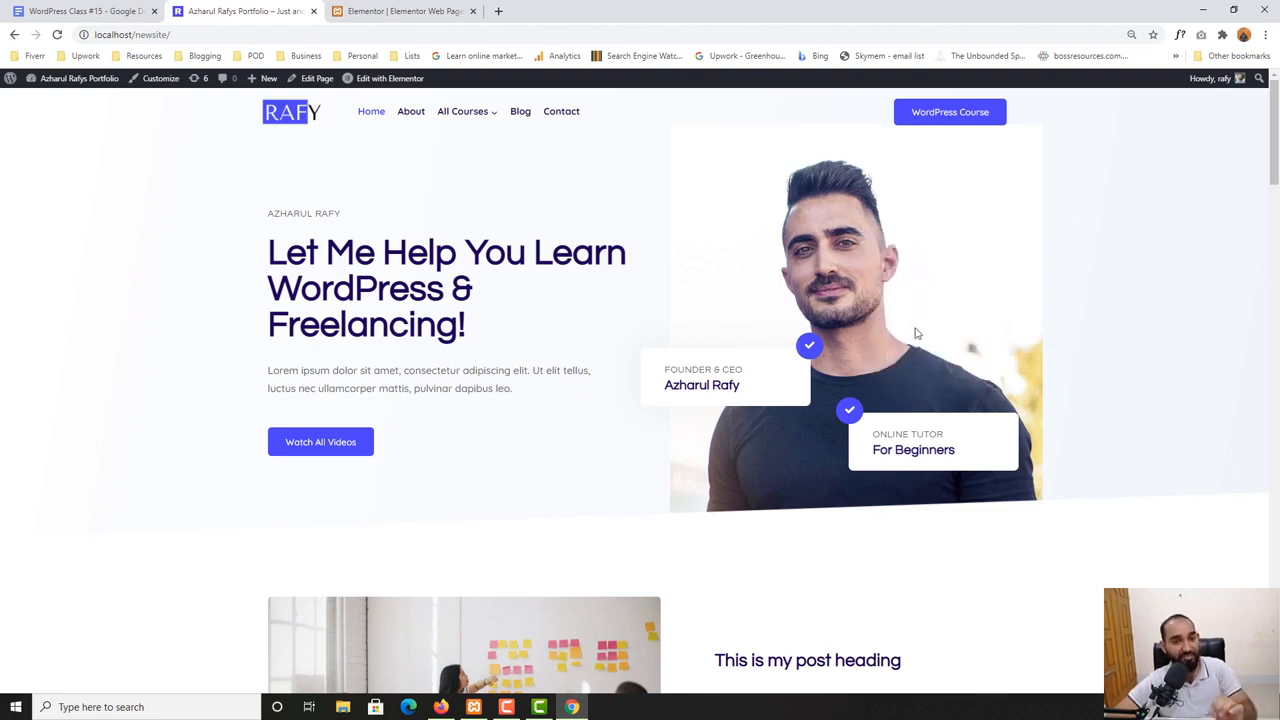
pyautogui.scroll(-3, 209, 366)
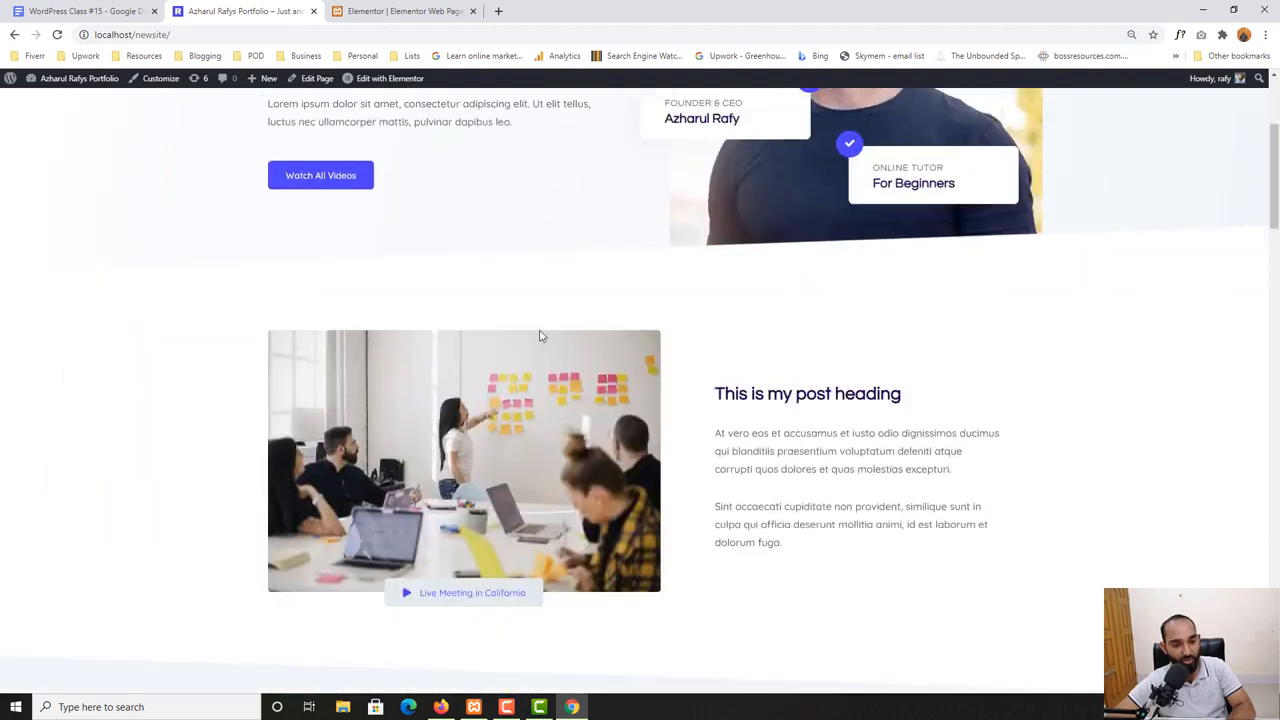
pyautogui.scroll(3, 580, 465)
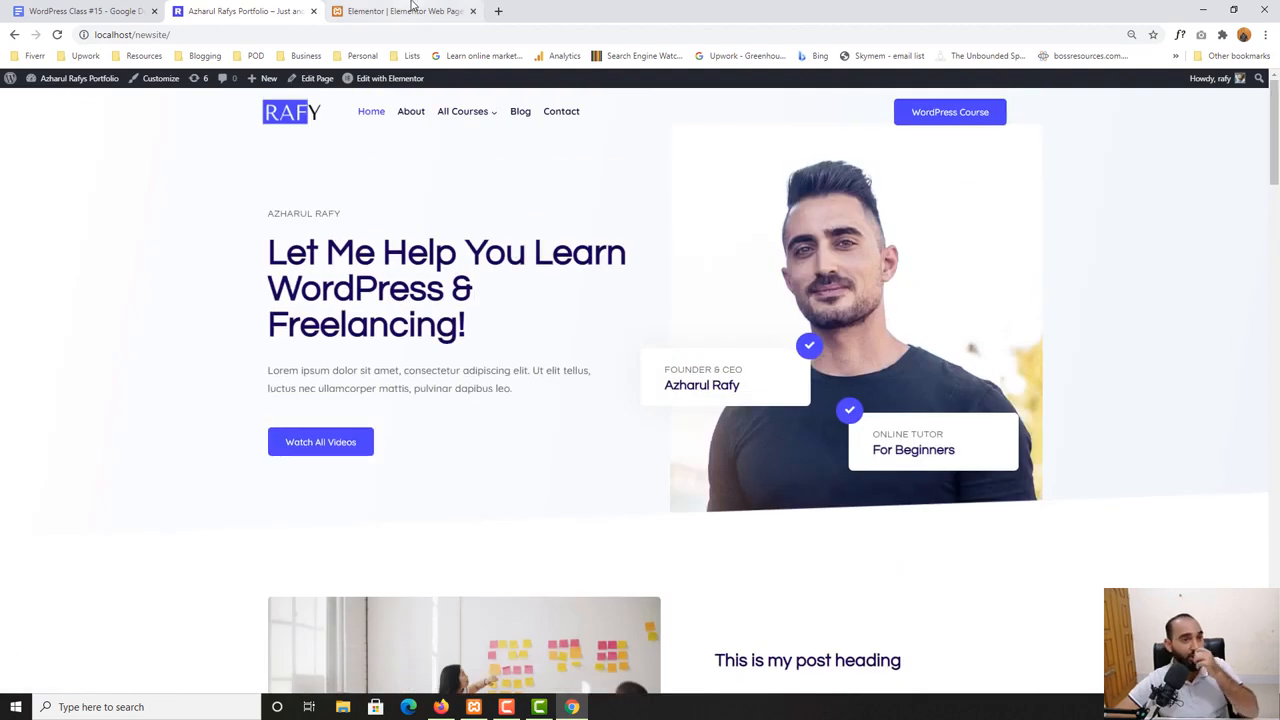
pyautogui.click(405, 11)
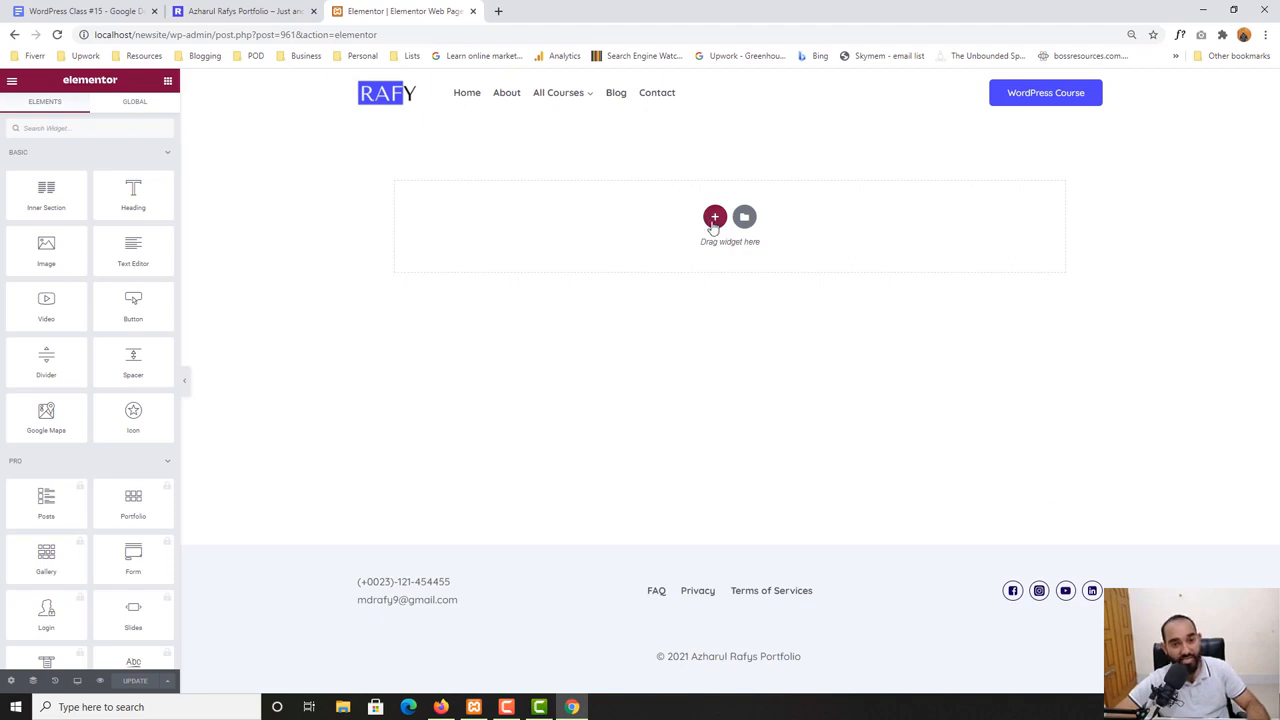
pyautogui.click(714, 219)
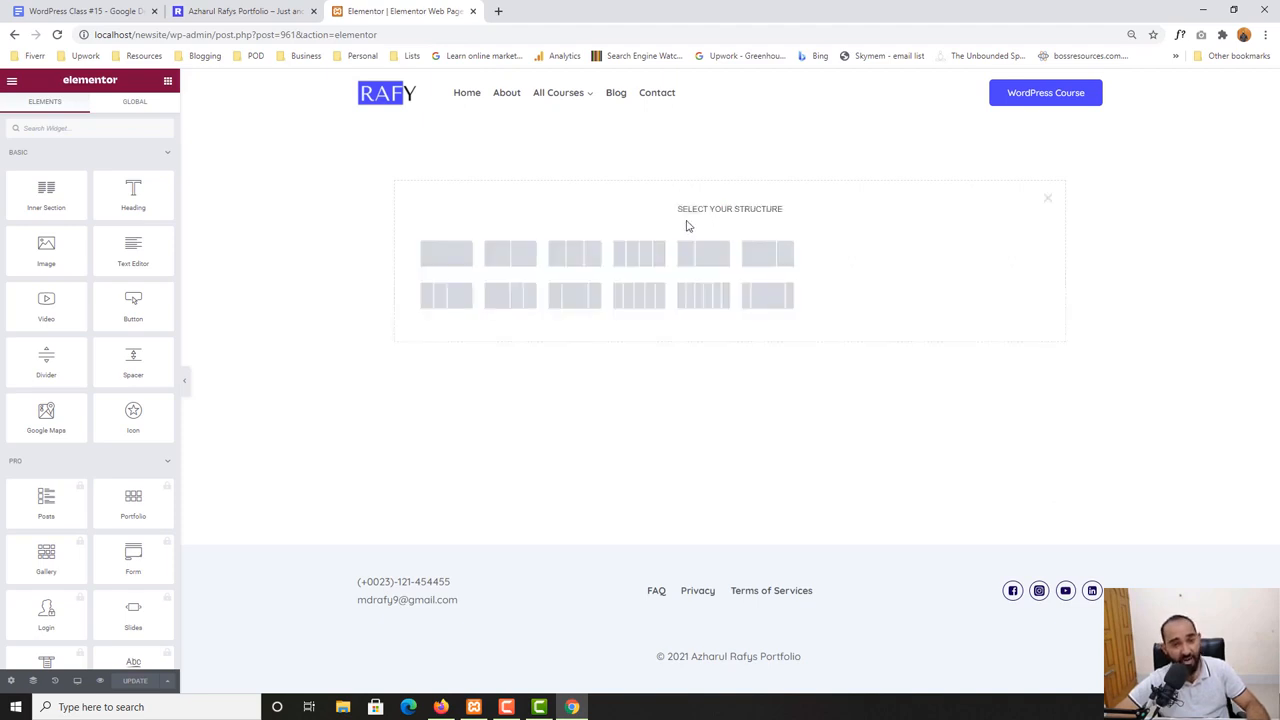
pyautogui.click(430, 260)
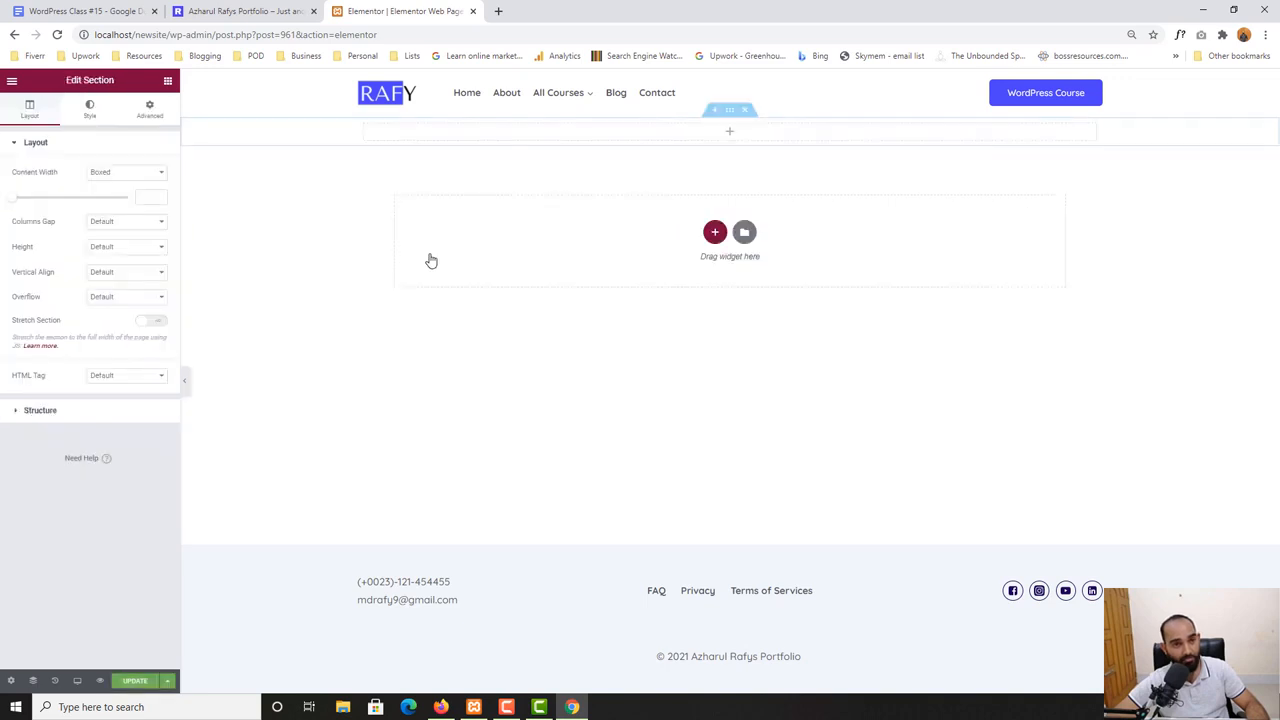
pyautogui.click(744, 113)
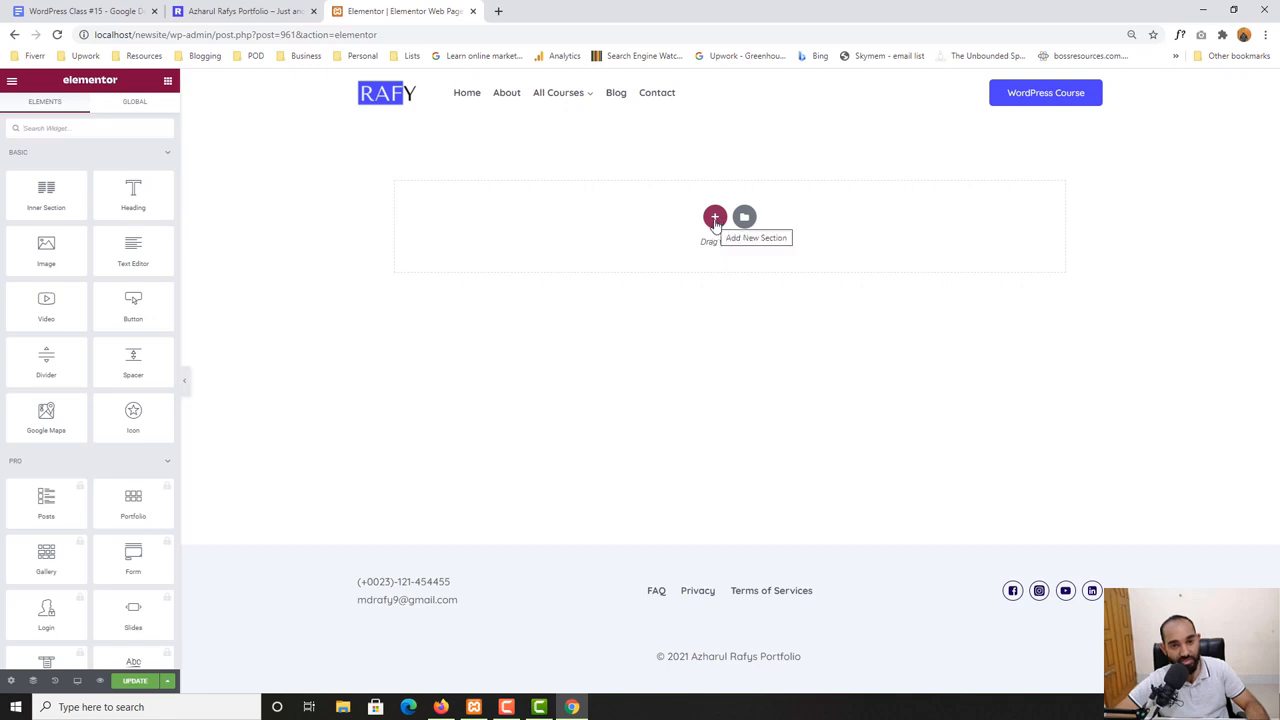
# Add a new section with two equal columns and compare it with the homepage's hero section
pyautogui.click(714, 217)
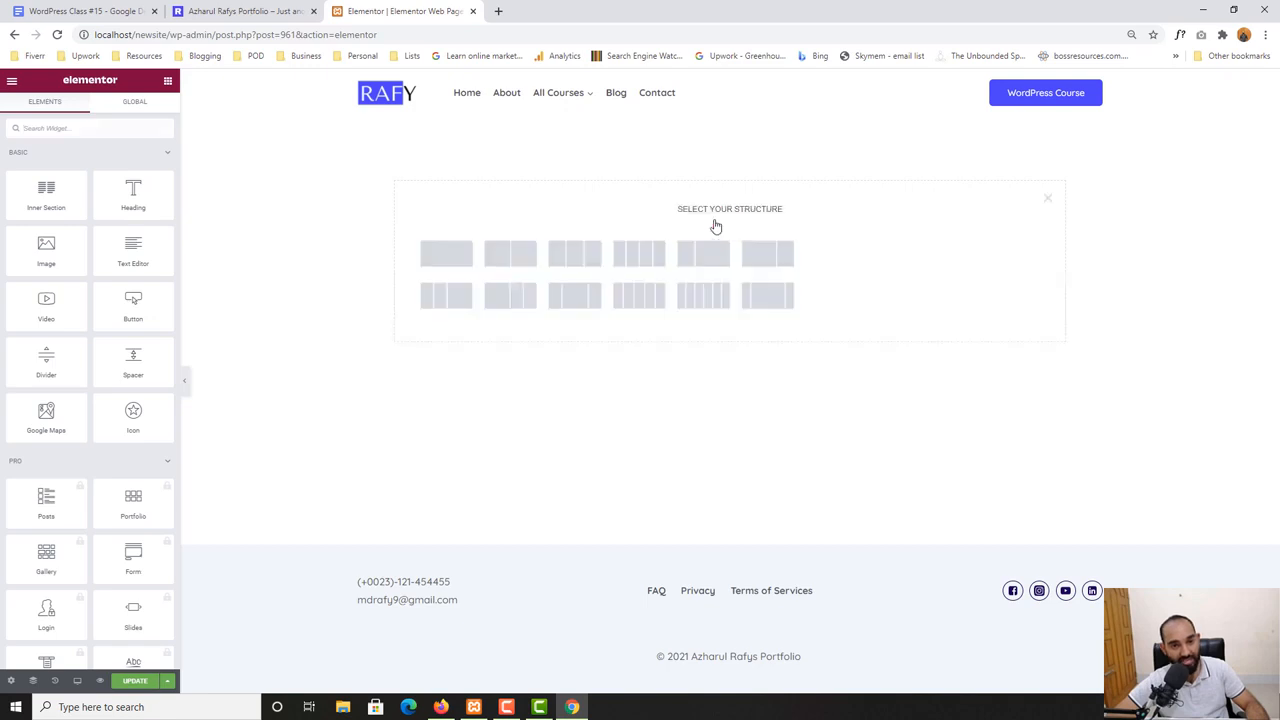
pyautogui.click(500, 263)
pyautogui.click(251, 10)
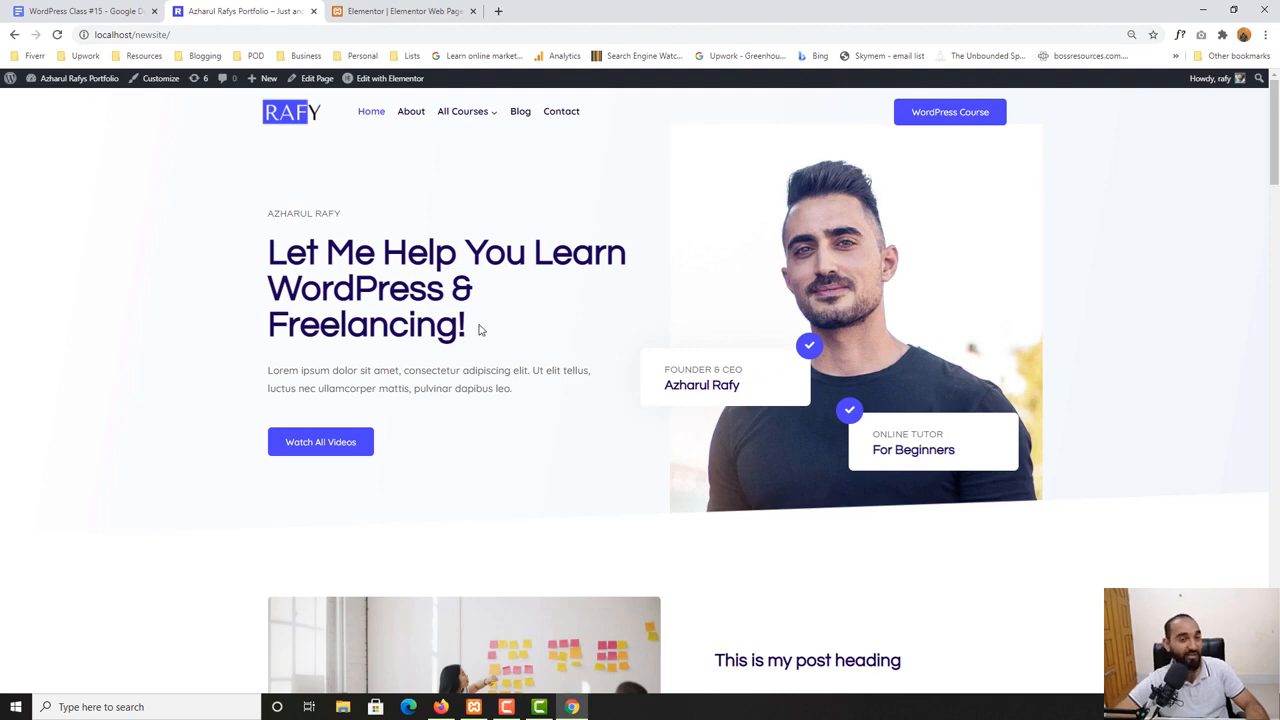
pyautogui.click(400, 11)
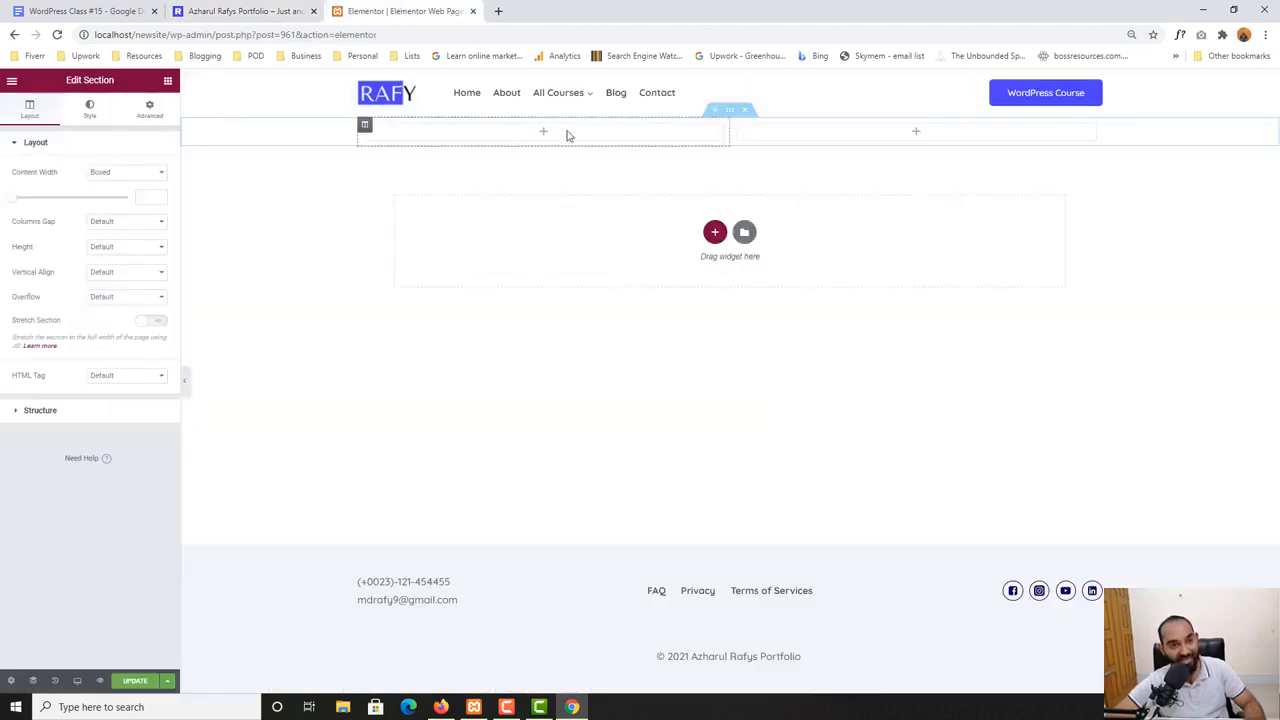
# Examine the small title, main heading and paragraph in the homepage's hero text column, then return to the Elementor editor
pyautogui.click(238, 10)
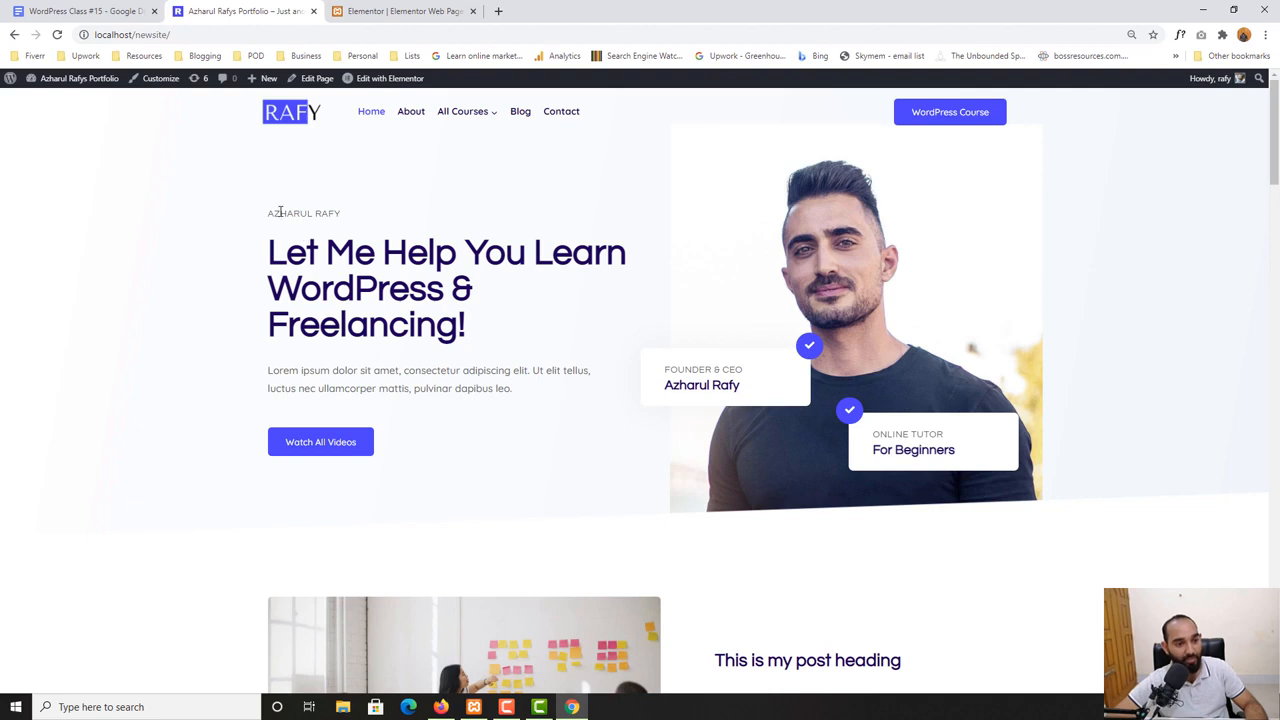
pyautogui.moveTo(280, 212); pyautogui.dragTo(326, 212)
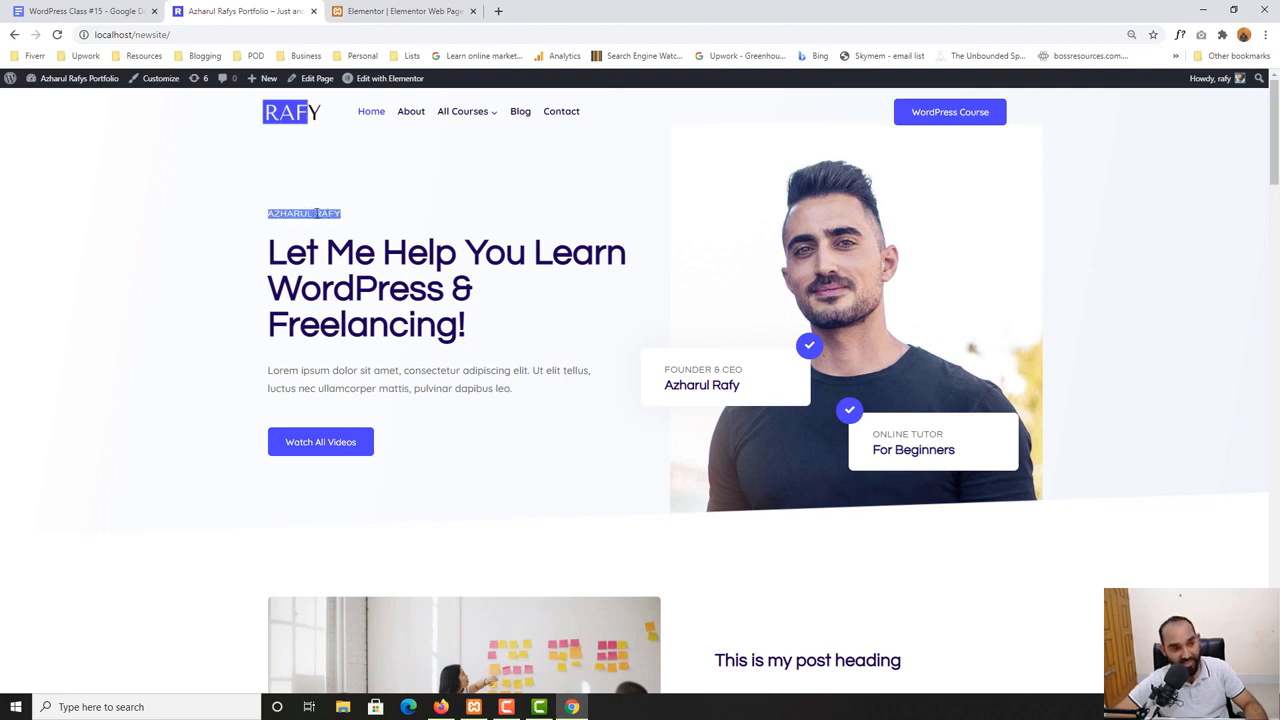
pyautogui.moveTo(270, 243); pyautogui.dragTo(460, 327)
pyautogui.moveTo(330, 370); pyautogui.dragTo(493, 390)
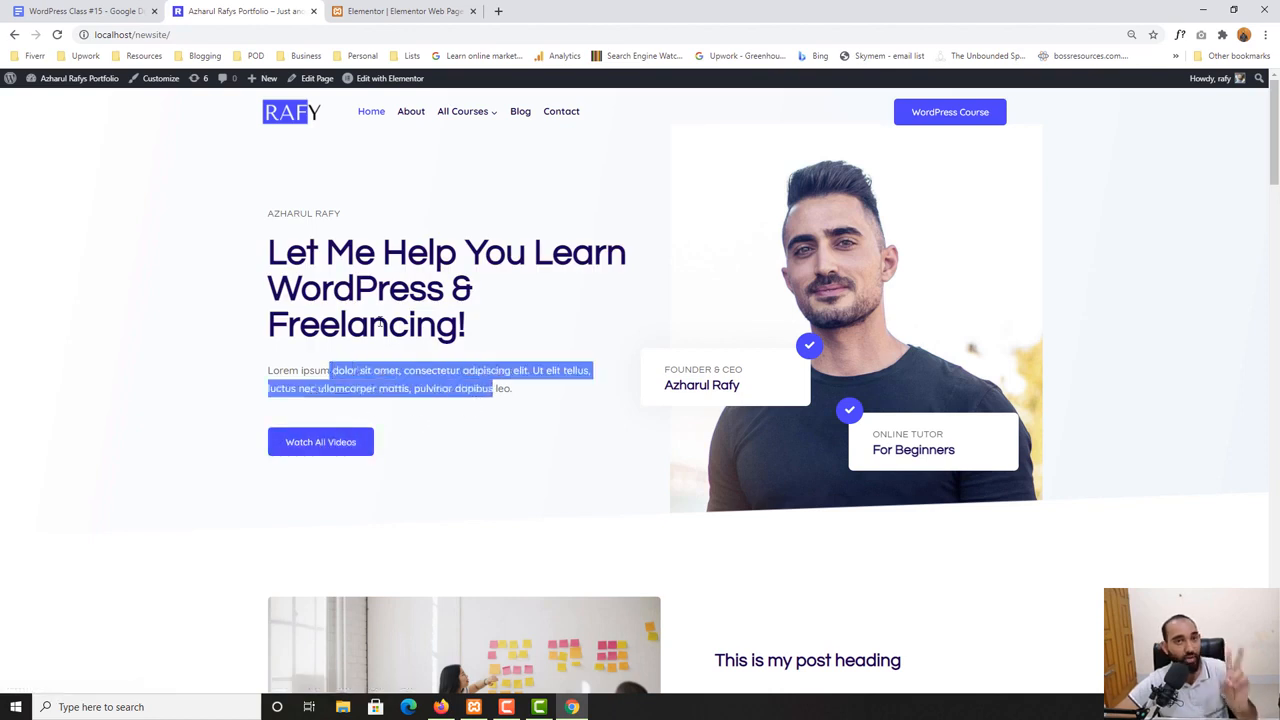
pyautogui.click(410, 11)
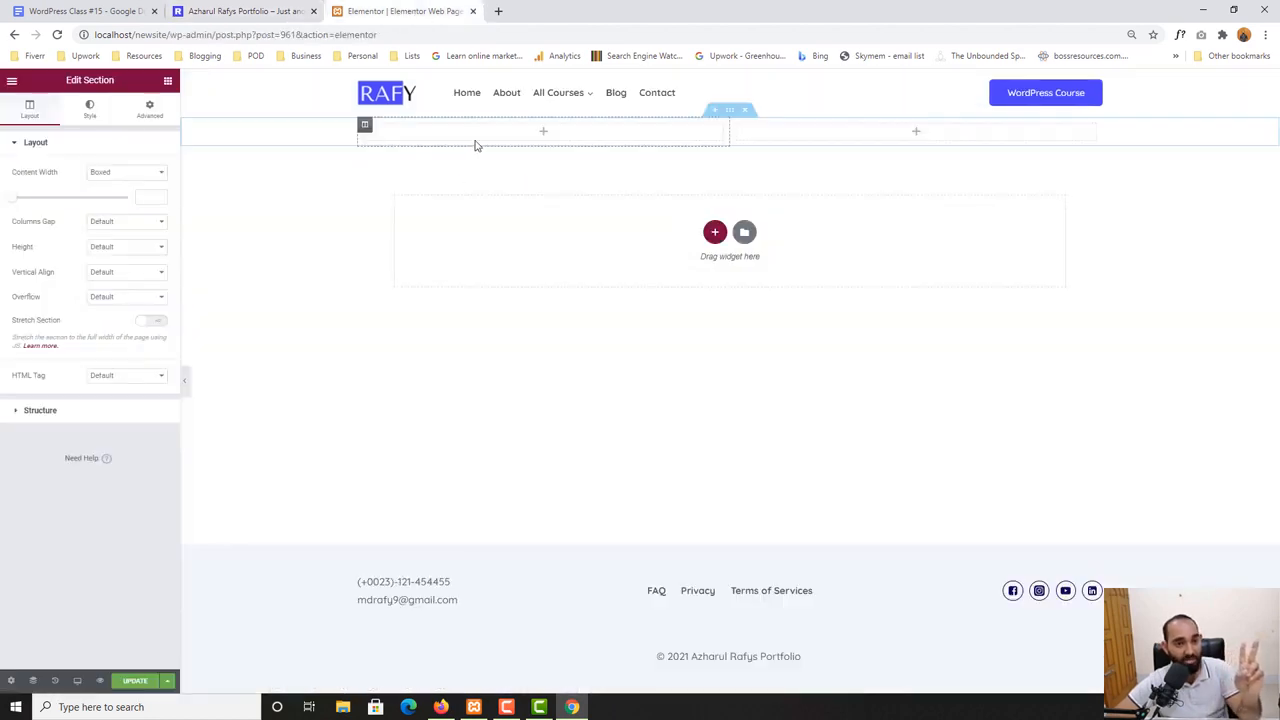
pyautogui.click(300, 8)
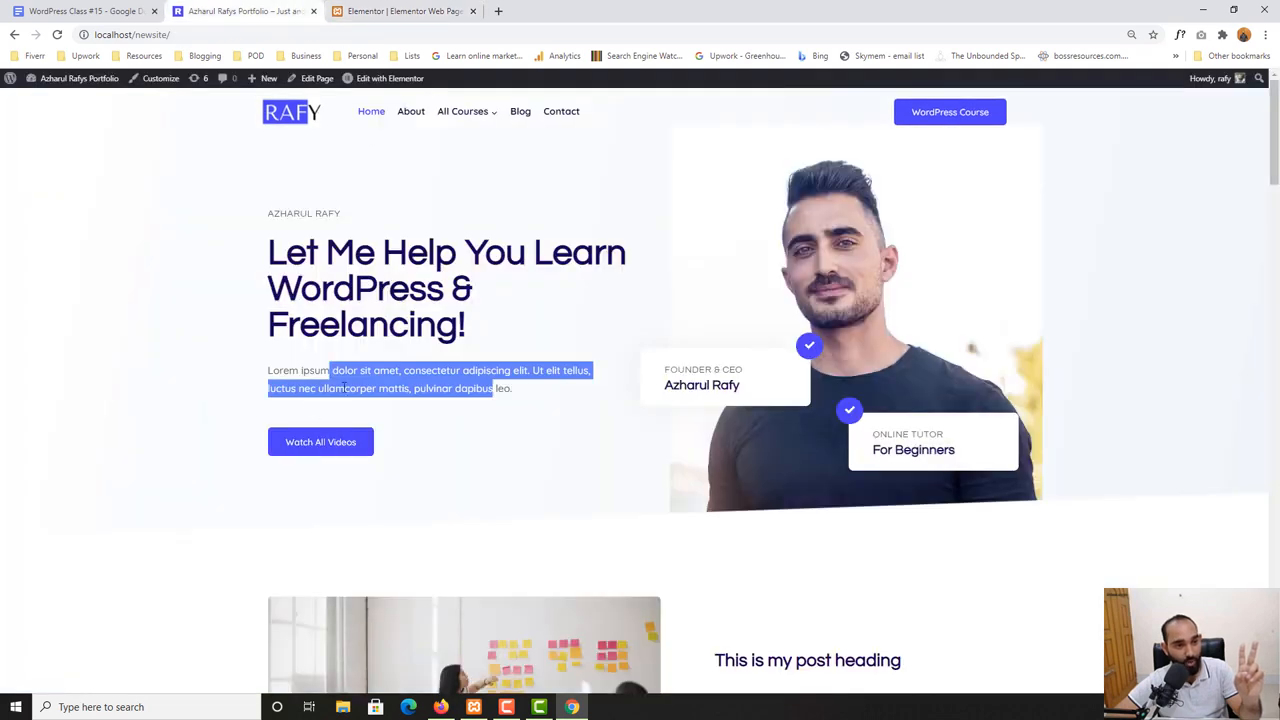
pyautogui.click(405, 11)
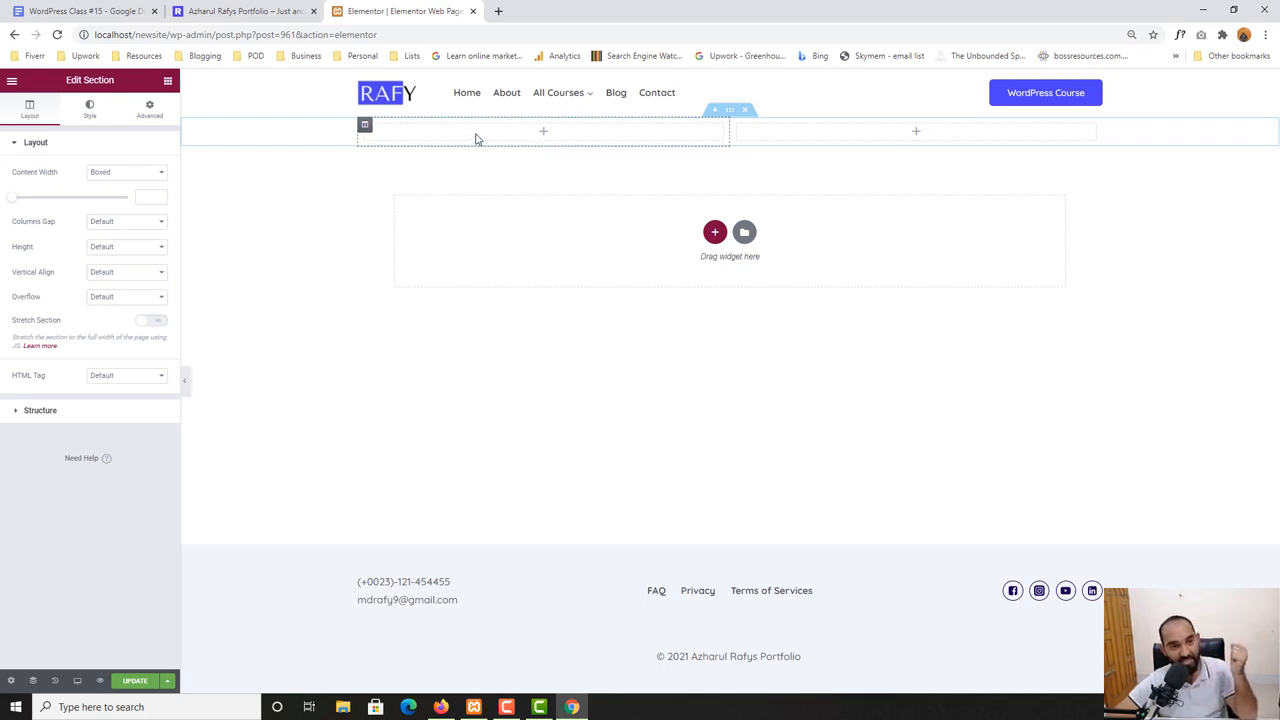
# Add two Heading widgets, one below the other, to the first column of the section
pyautogui.click(168, 81)
pyautogui.scroll(-3, 43, 345)
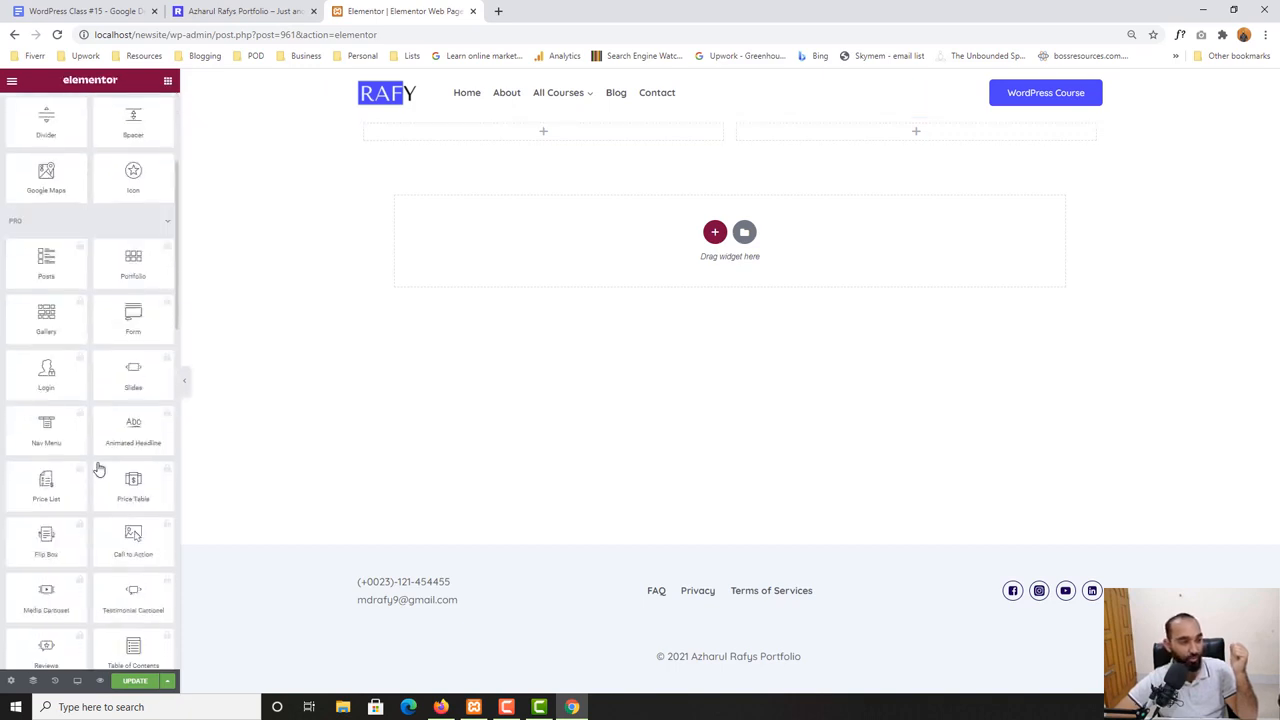
pyautogui.scroll(3, 103, 466)
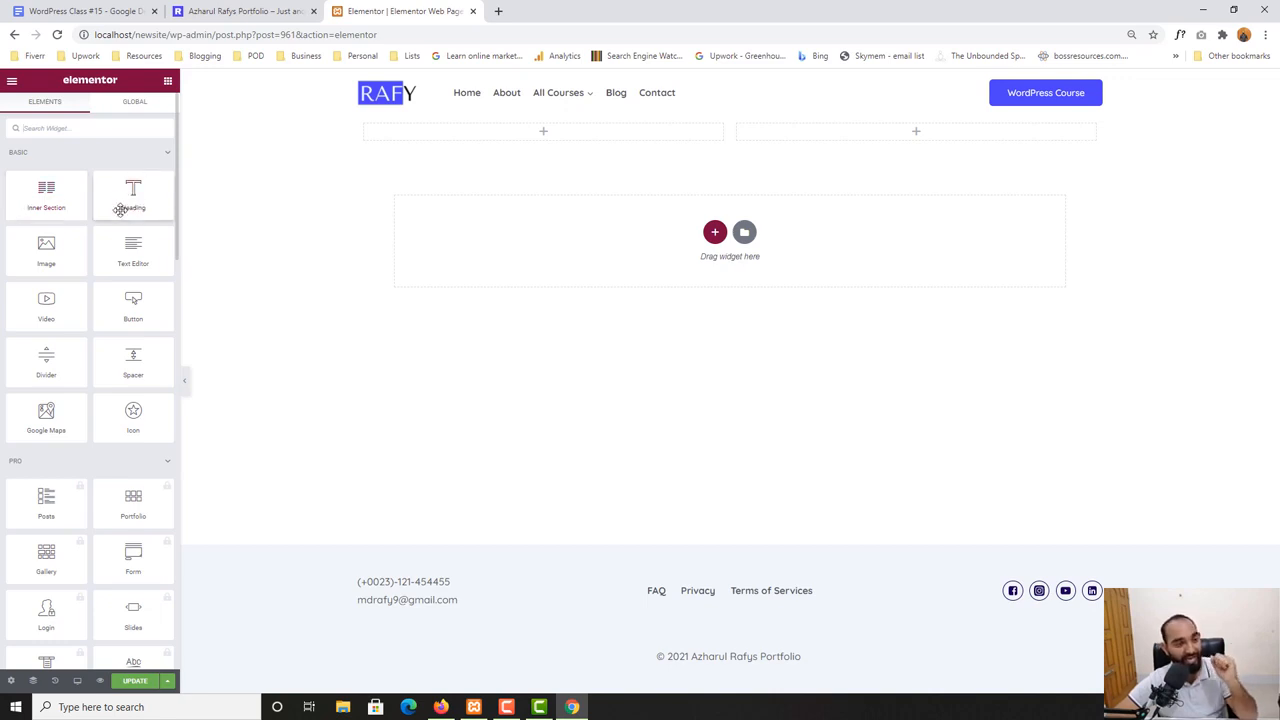
pyautogui.moveTo(133, 191); pyautogui.dragTo(464, 140)
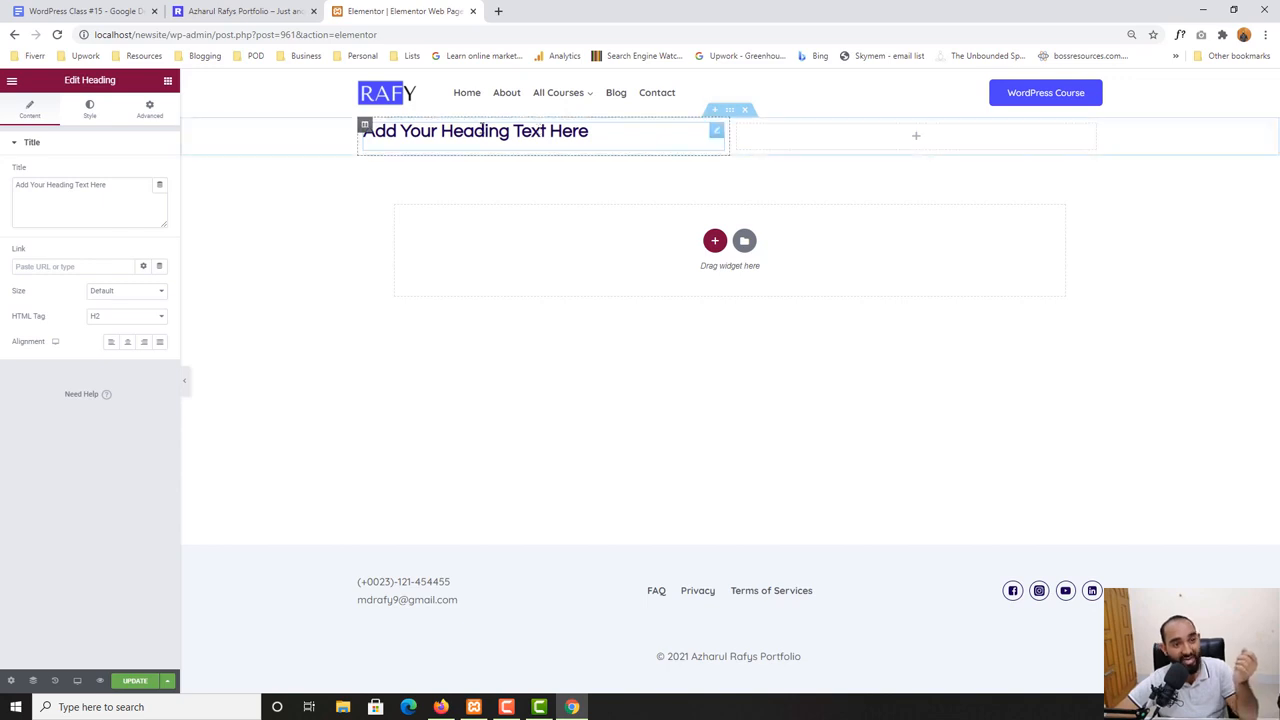
pyautogui.click(168, 81)
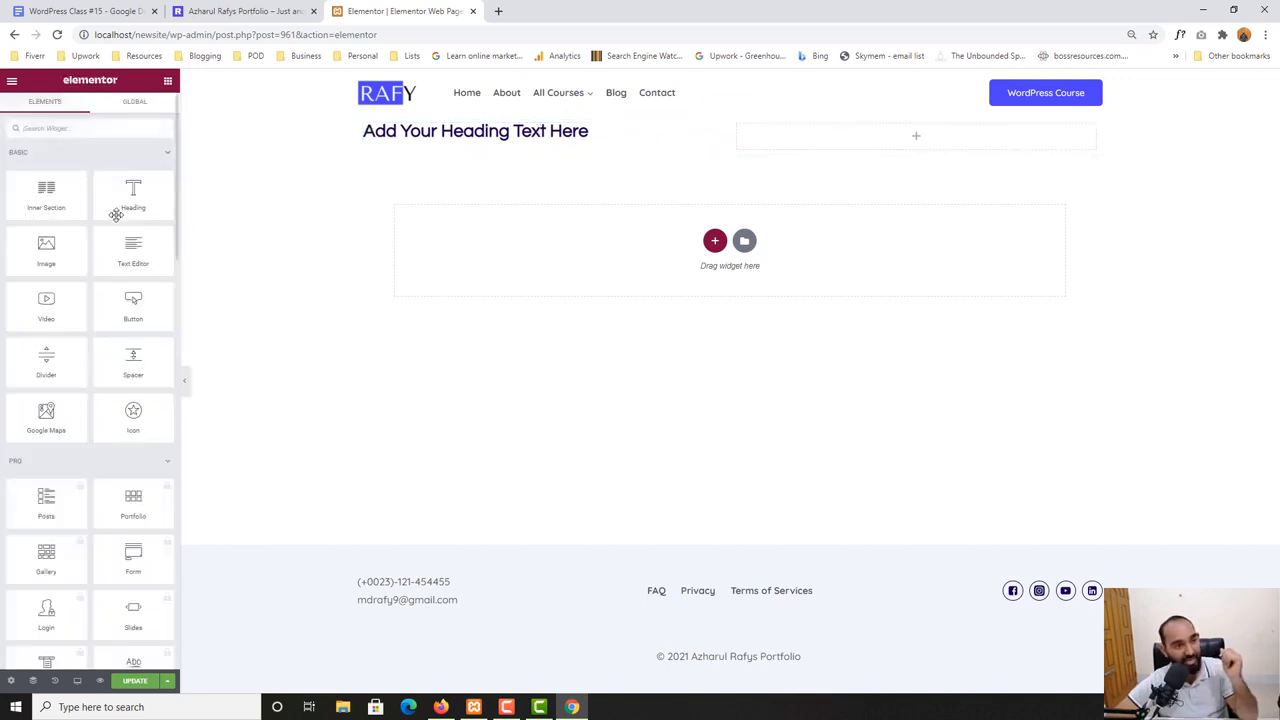
pyautogui.moveTo(120, 200); pyautogui.dragTo(420, 145)
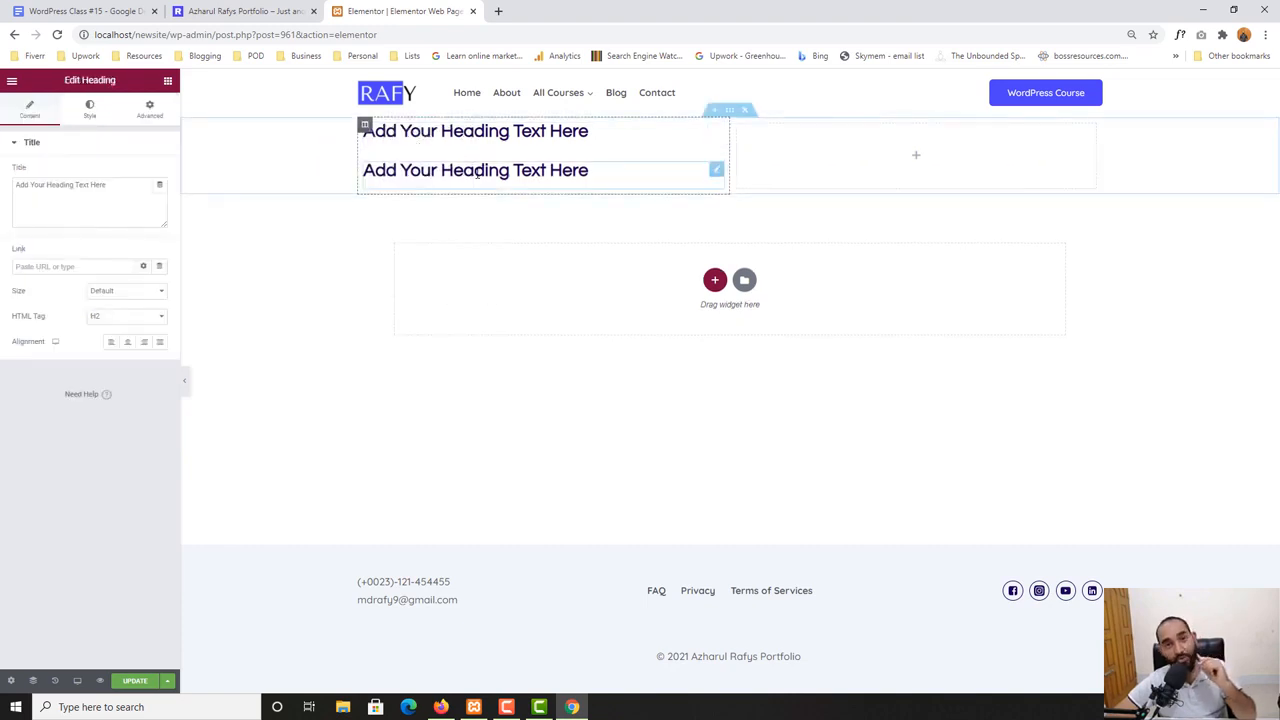
# Add a Text Editor widget and a Button widget below the two headings in the first column
pyautogui.click(168, 81)
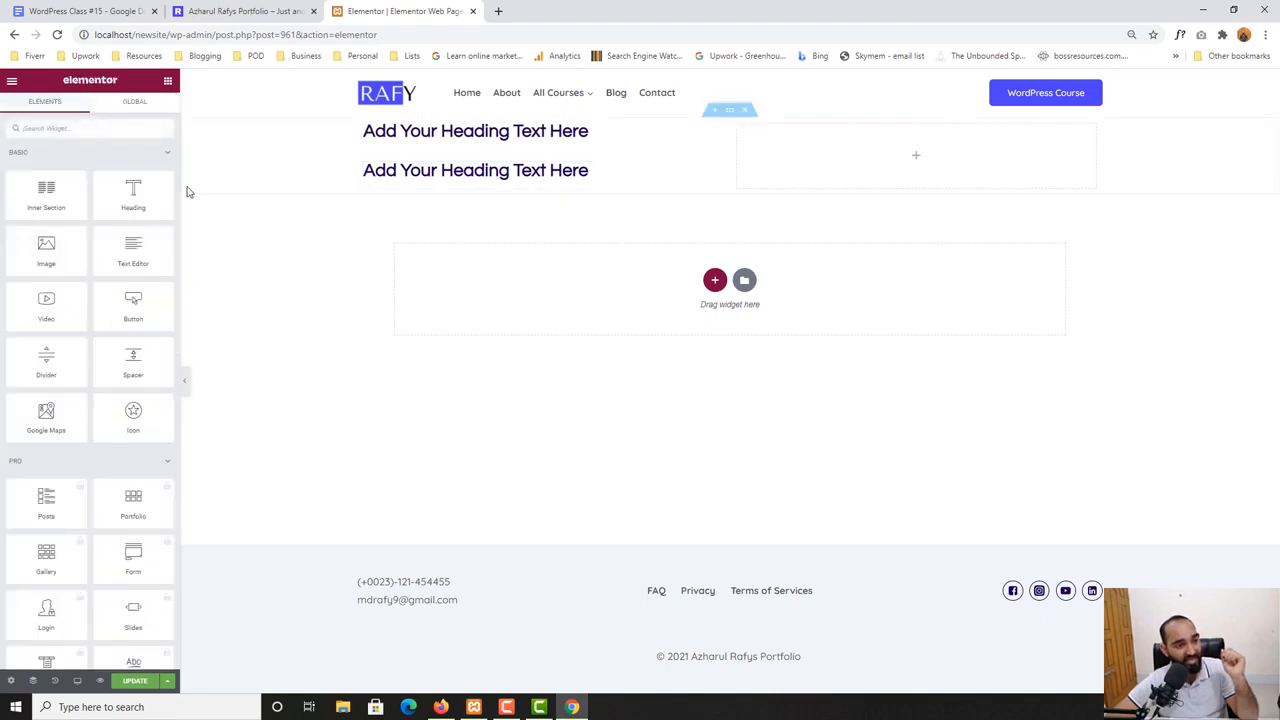
pyautogui.moveTo(114, 263); pyautogui.dragTo(411, 193)
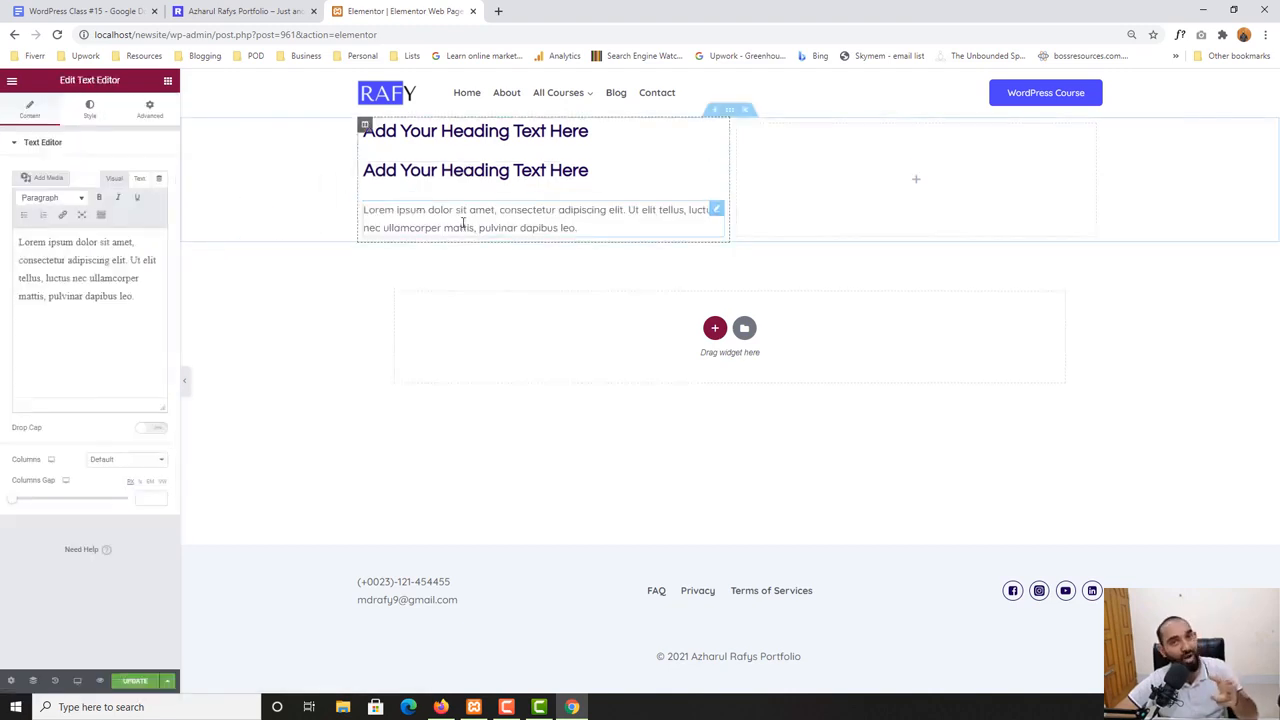
pyautogui.click(168, 82)
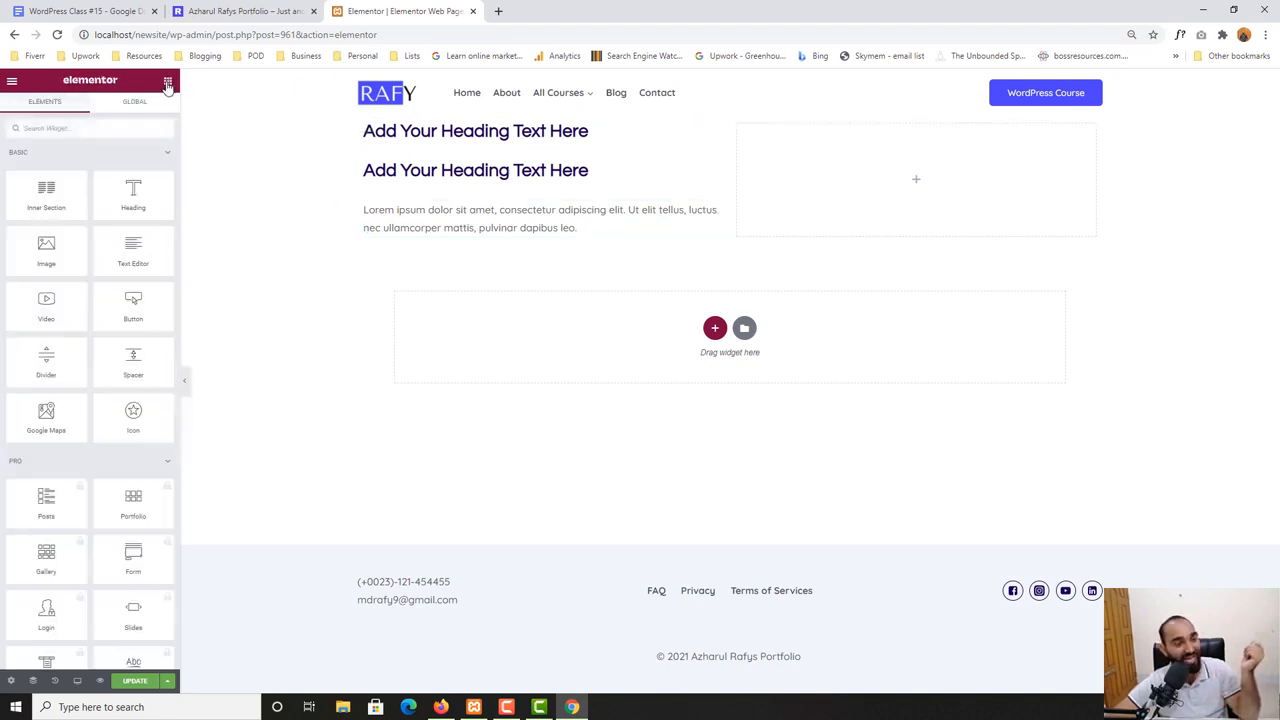
pyautogui.moveTo(118, 305); pyautogui.dragTo(420, 234)
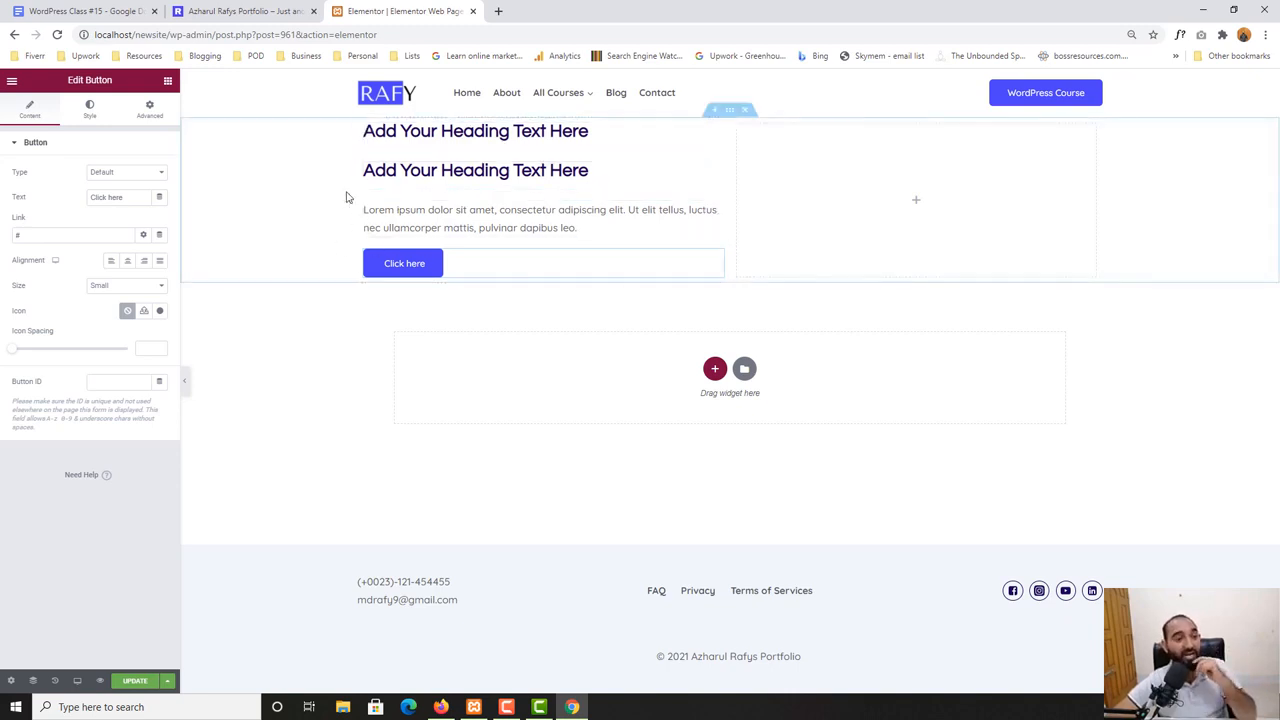
# Check the portrait in the homepage's hero section and add an Image widget to the empty second column
pyautogui.click(272, 10)
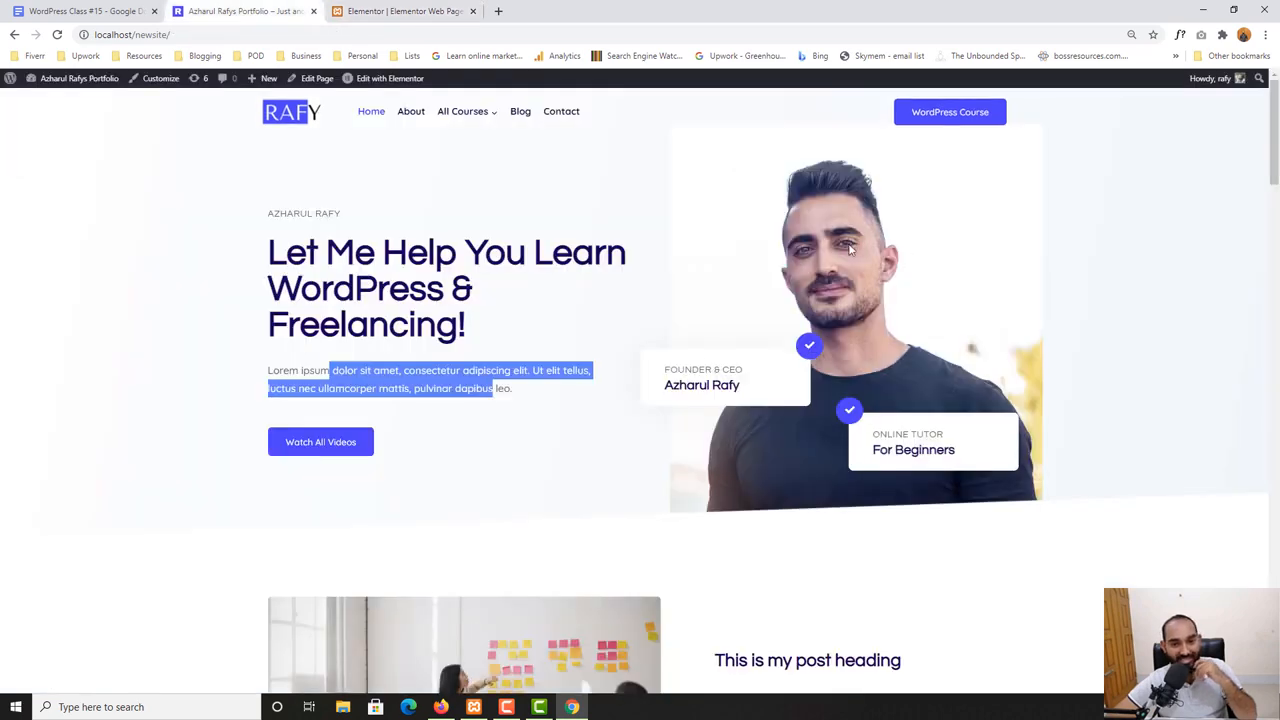
pyautogui.click(398, 10)
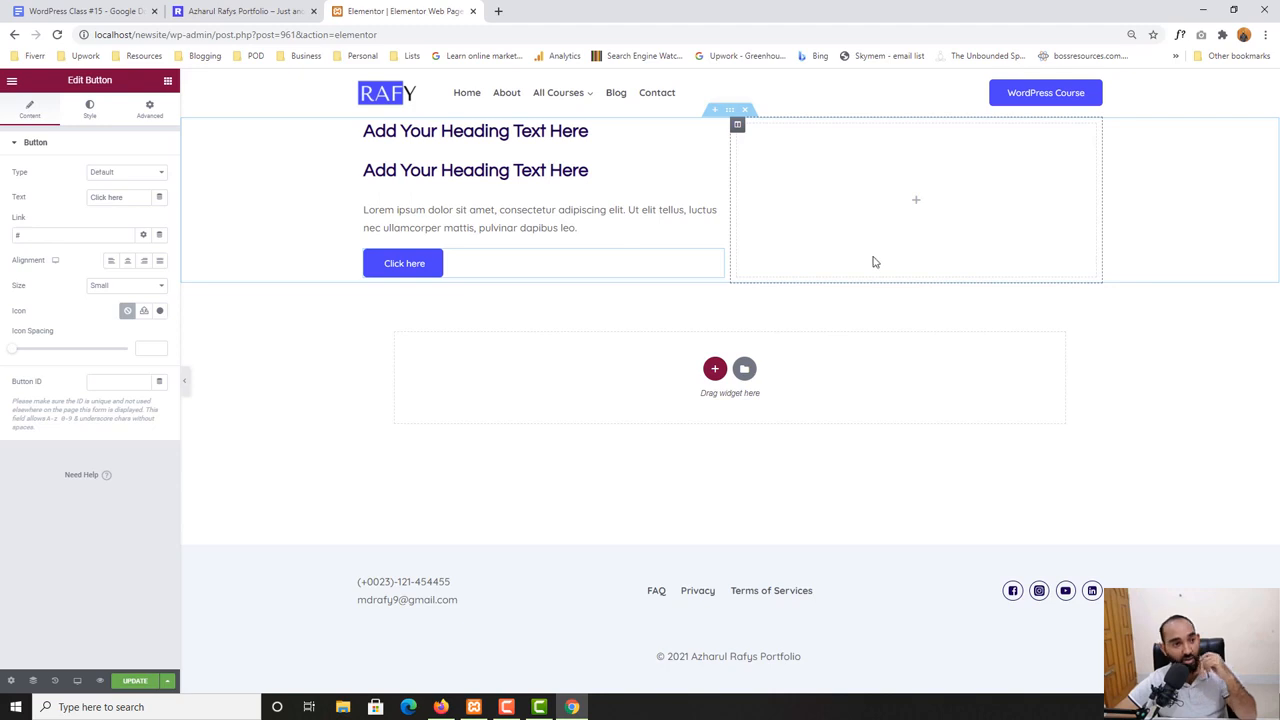
pyautogui.click(168, 80)
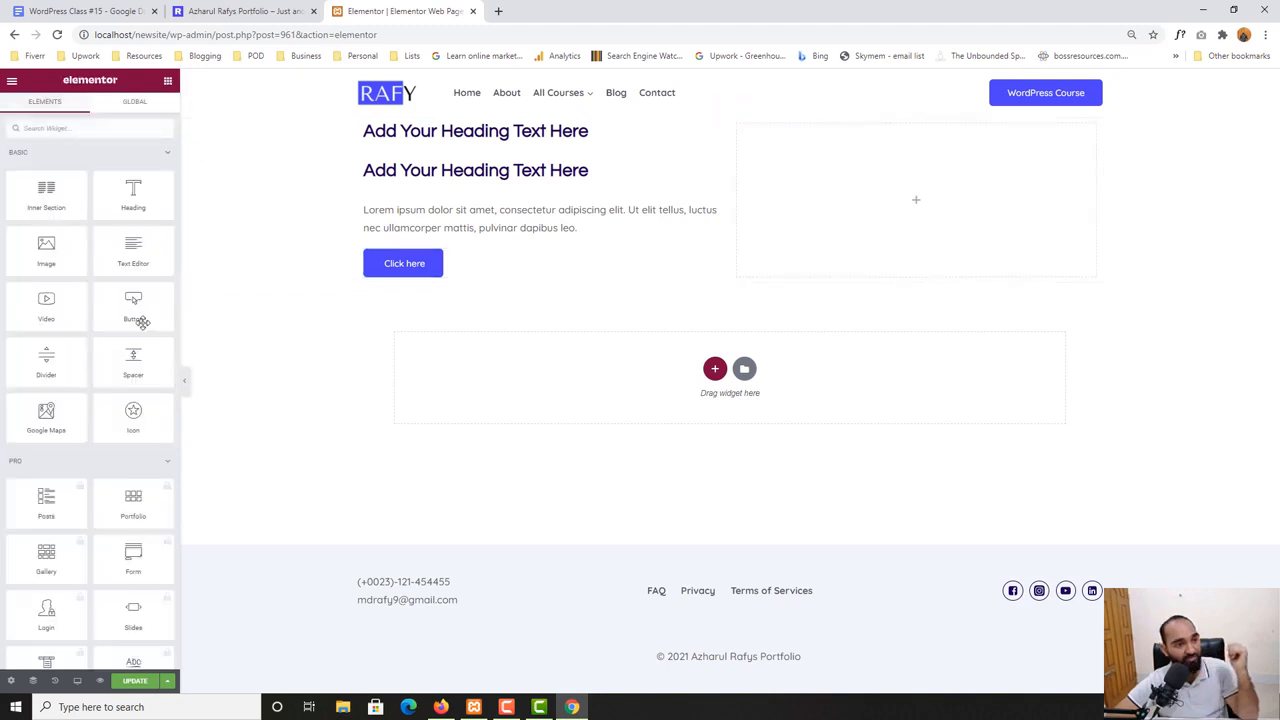
pyautogui.moveTo(46, 250); pyautogui.dragTo(878, 181)
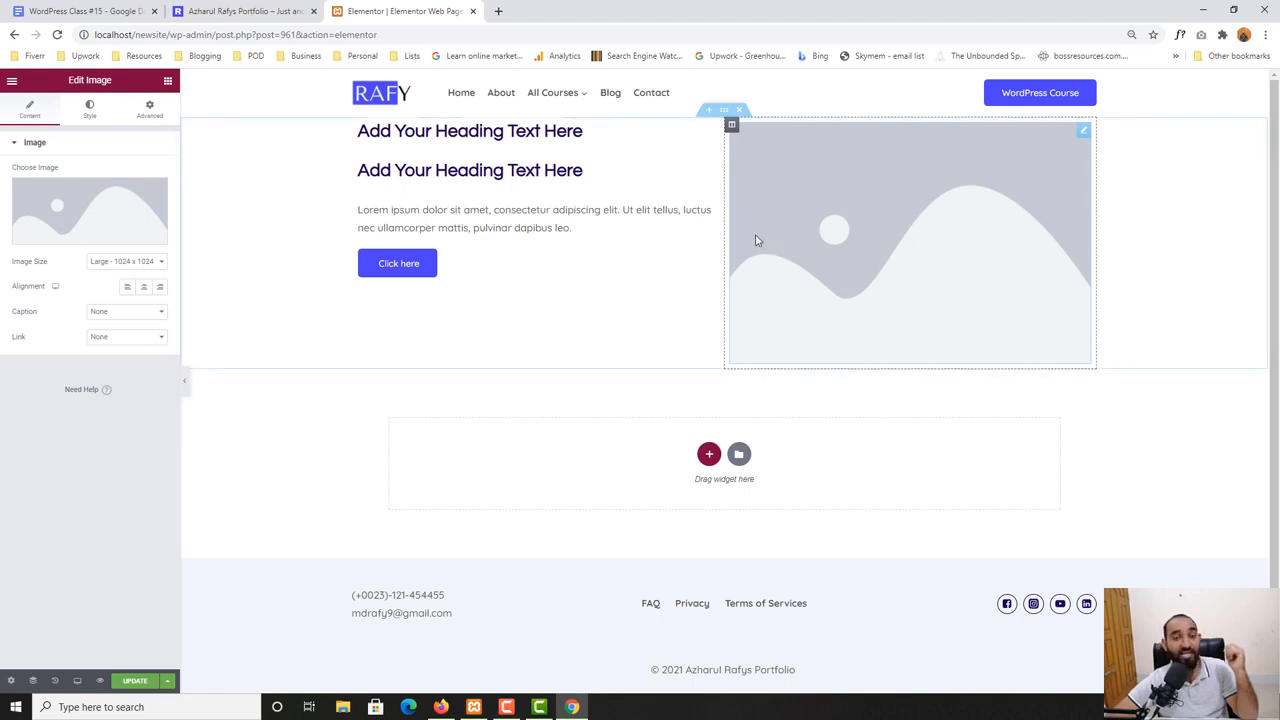
# Check the homepage's hero again, search the widgets for "icon" and add an Icon Box widget below the image placeholder
pyautogui.click(234, 11)
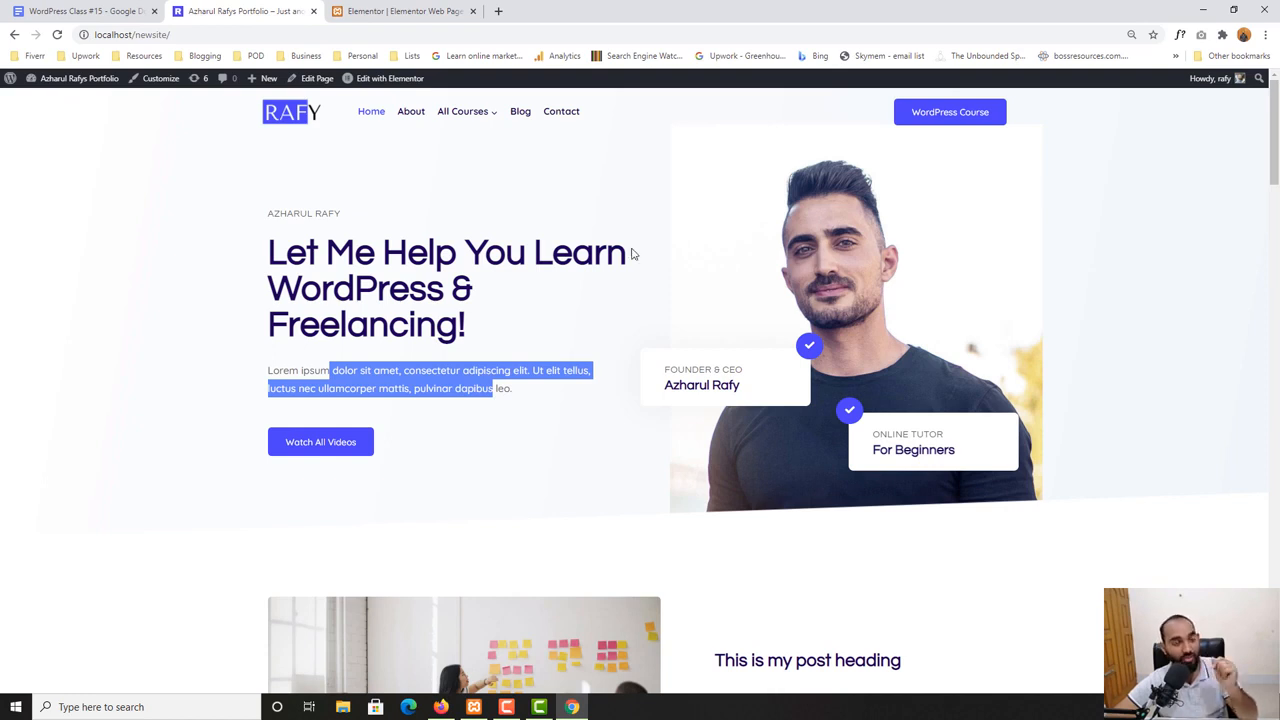
pyautogui.click(427, 10)
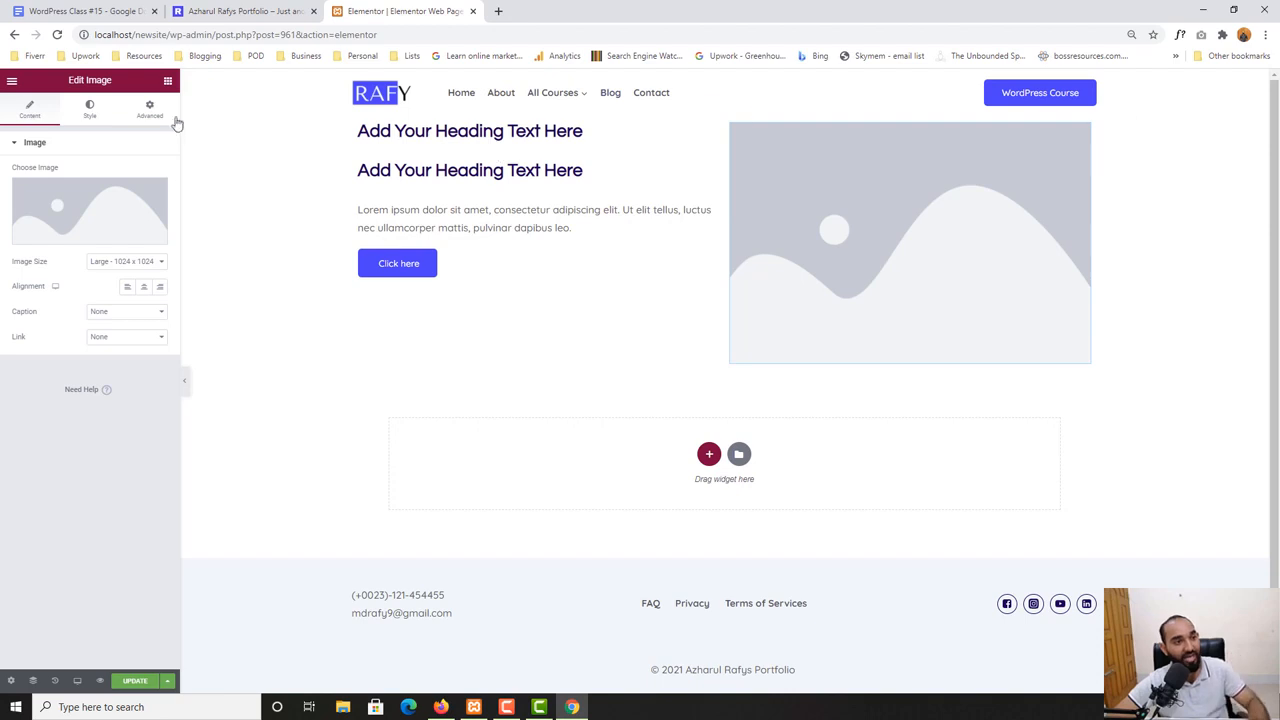
pyautogui.click(168, 82)
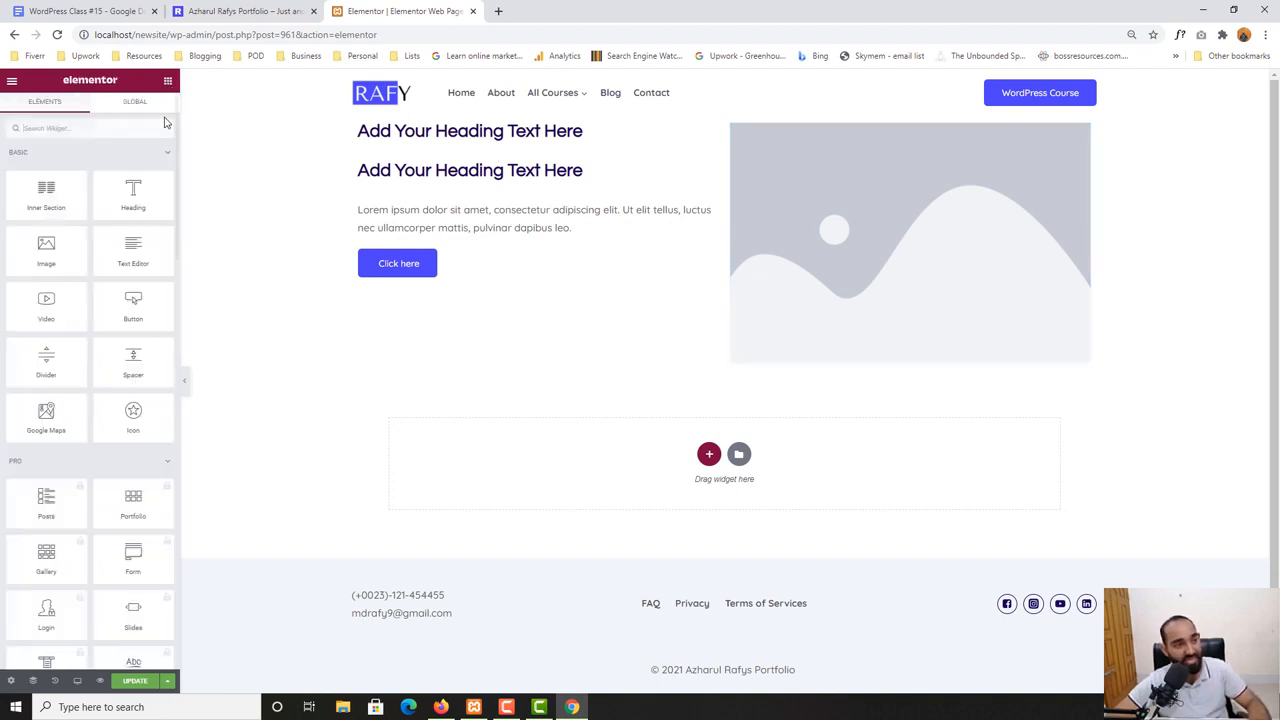
pyautogui.click(102, 135)
pyautogui.write('icon bo')
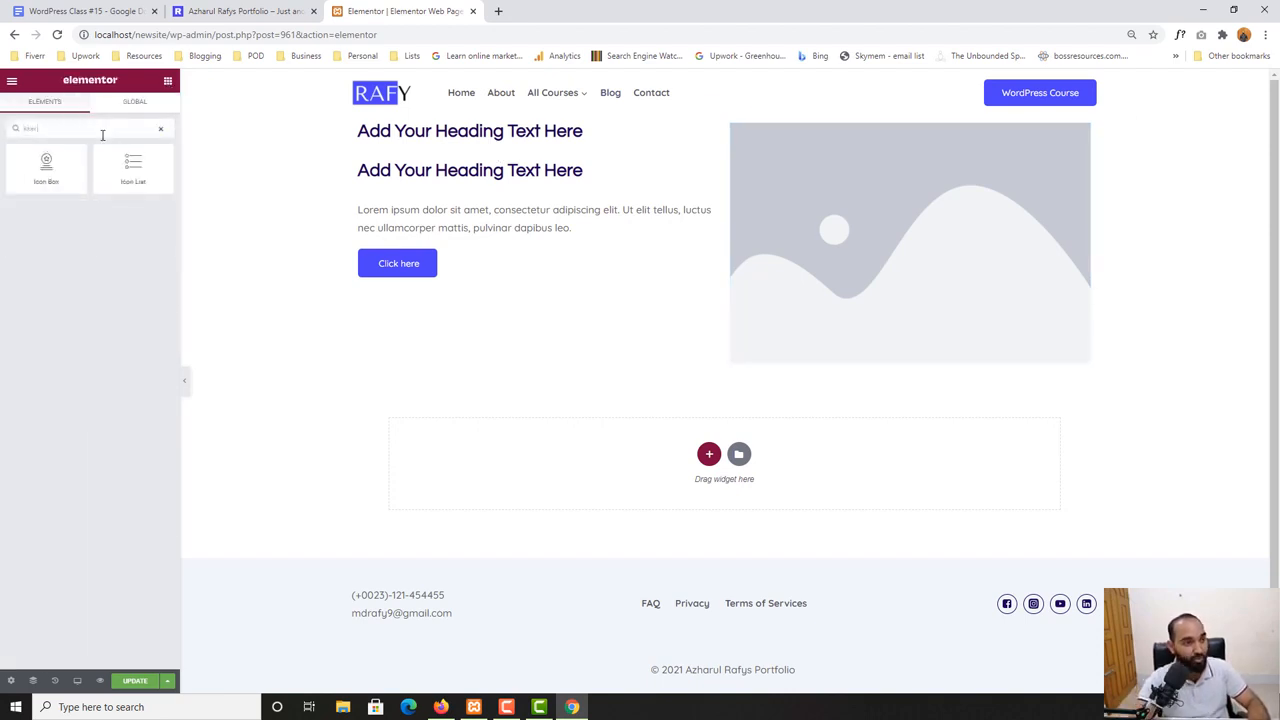
pyautogui.press('BackSpace')
pyautogui.press('BackSpace')
pyautogui.press('BackSpace')
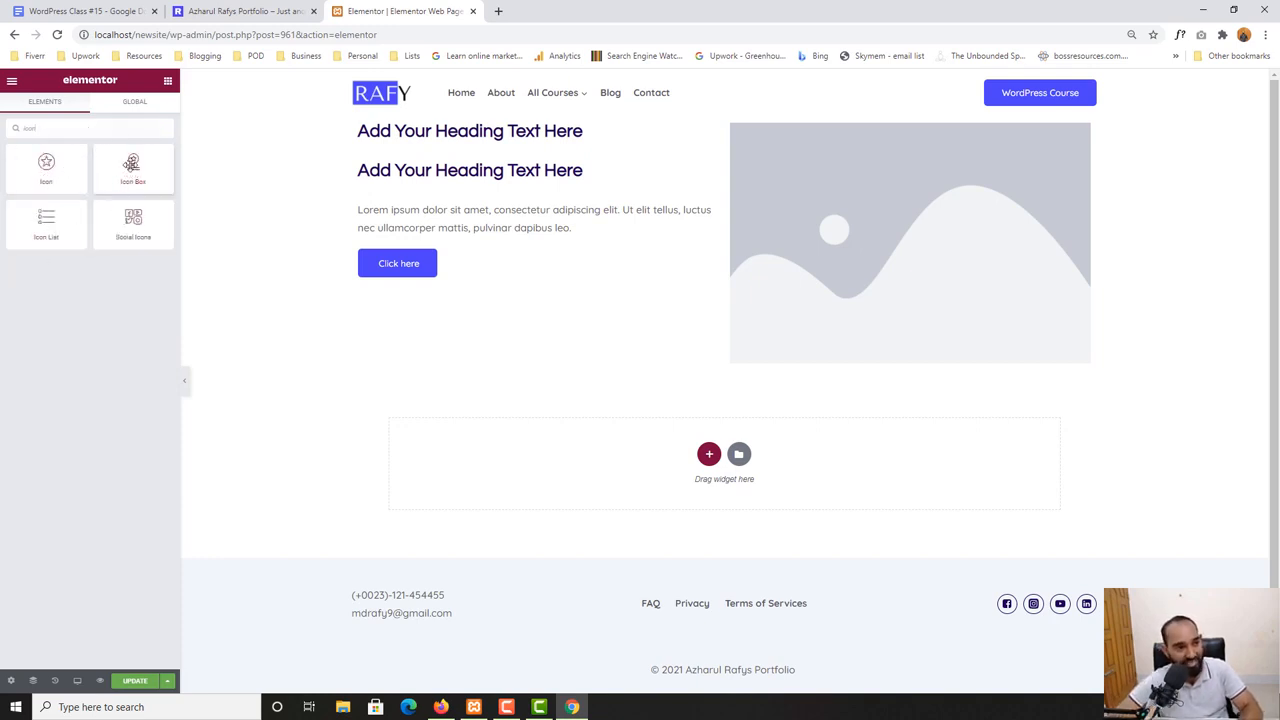
pyautogui.moveTo(131, 165); pyautogui.dragTo(815, 363)
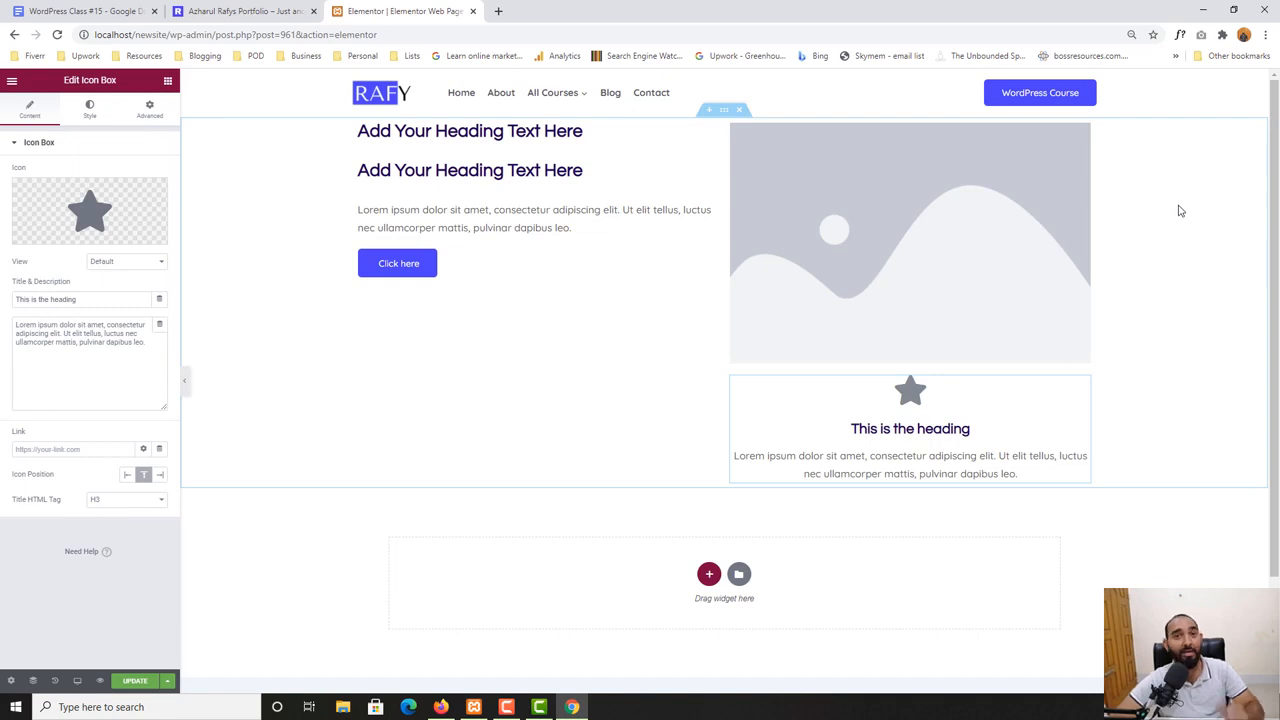
# Compare the new layout with the homepage's hero section and view the settings of the image and the button
pyautogui.click(258, 10)
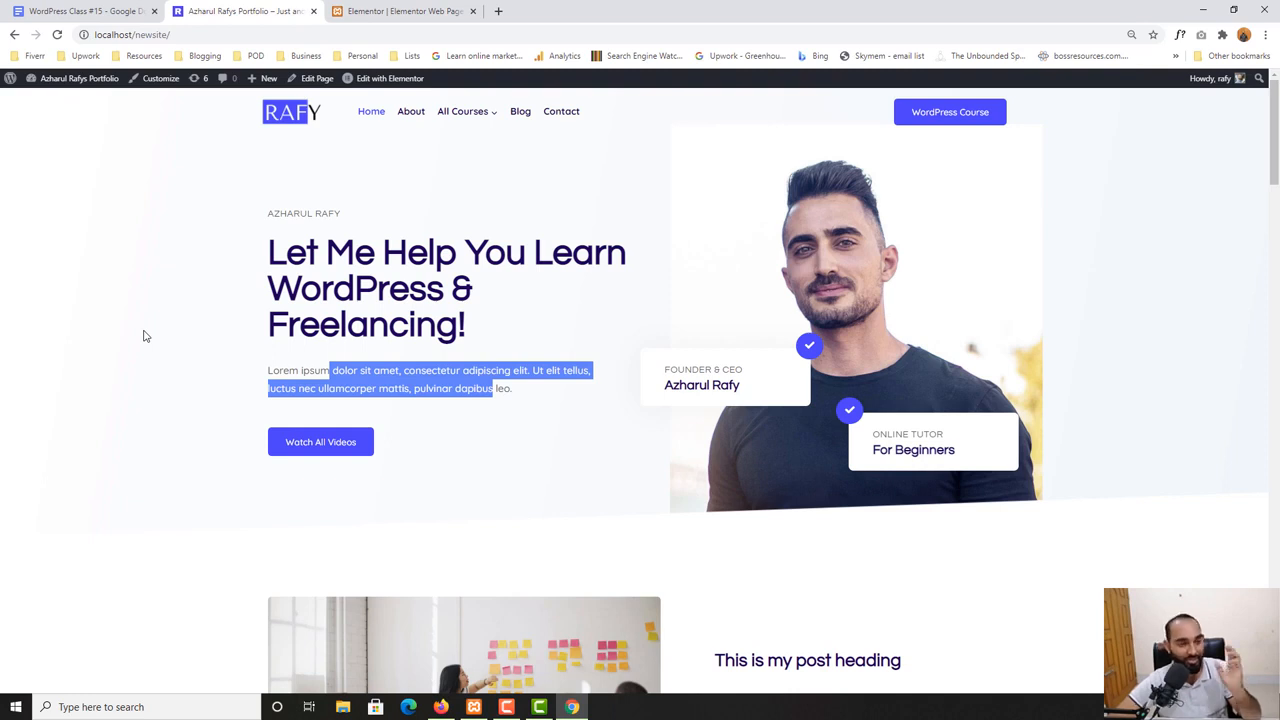
pyautogui.click(396, 10)
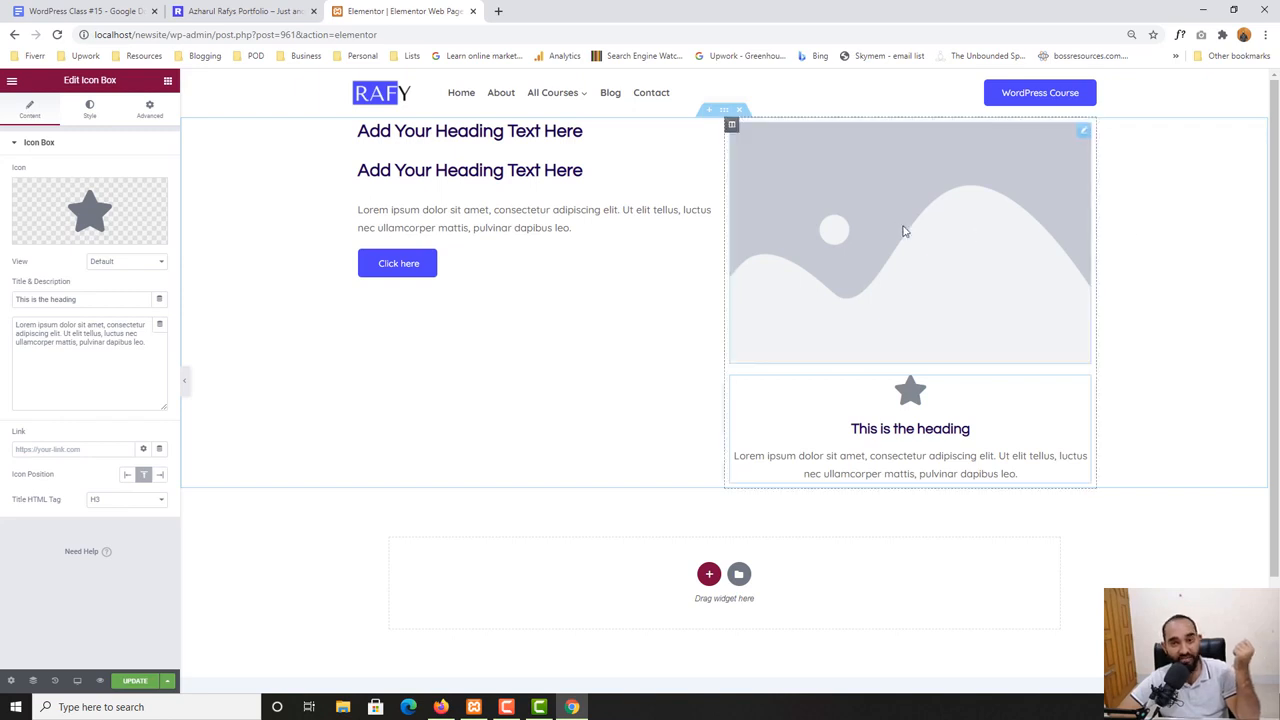
pyautogui.click(868, 226)
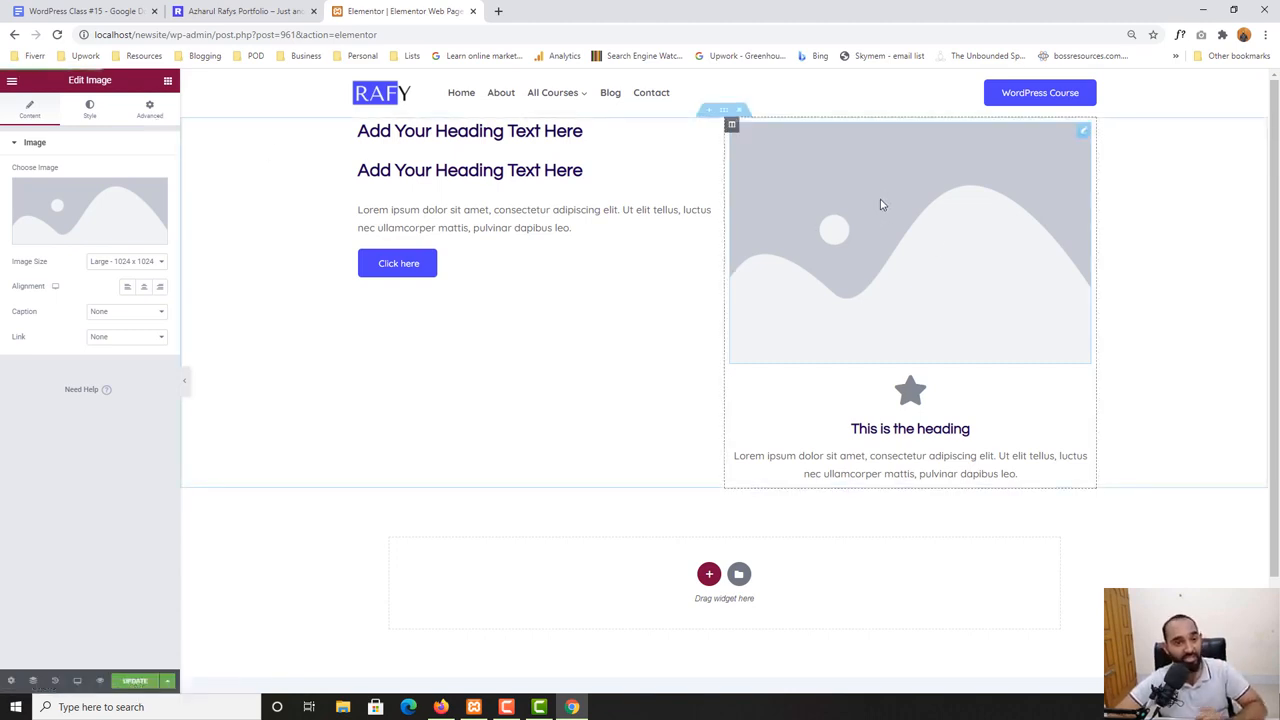
pyautogui.click(408, 267)
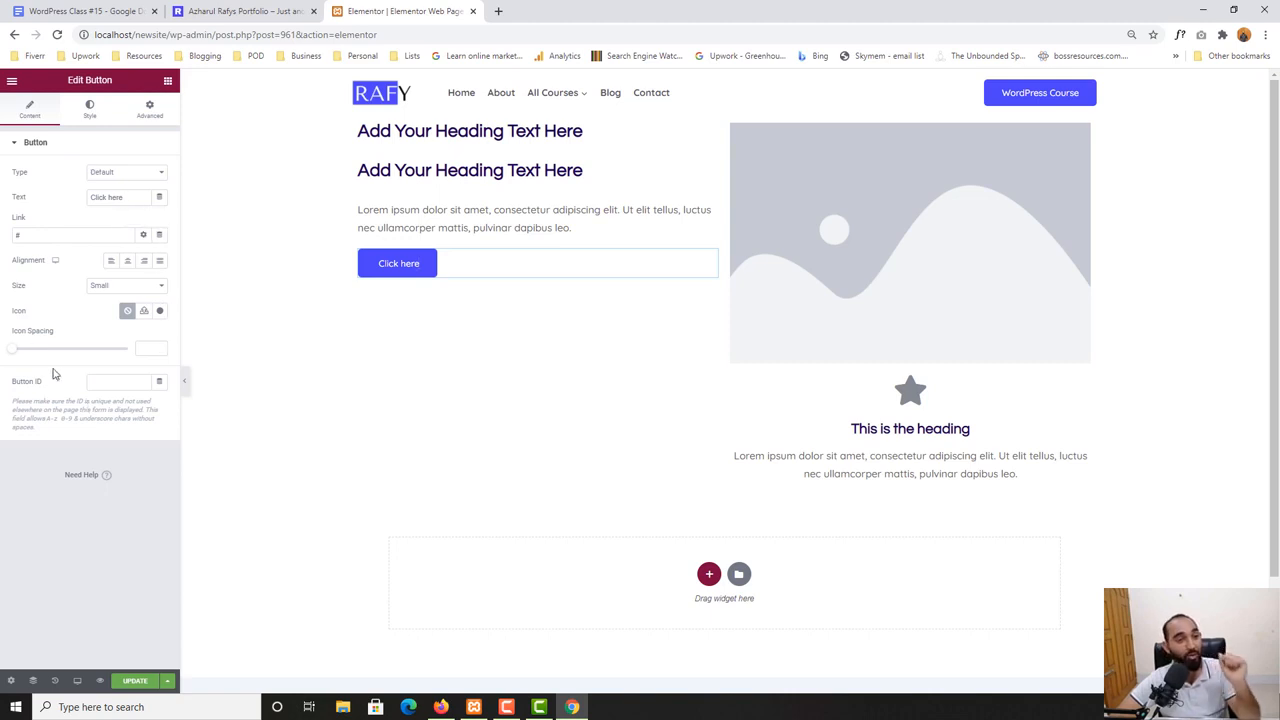
# Copy the small name line above the homepage's hero heading and paste it as the first heading's title
pyautogui.click(428, 136)
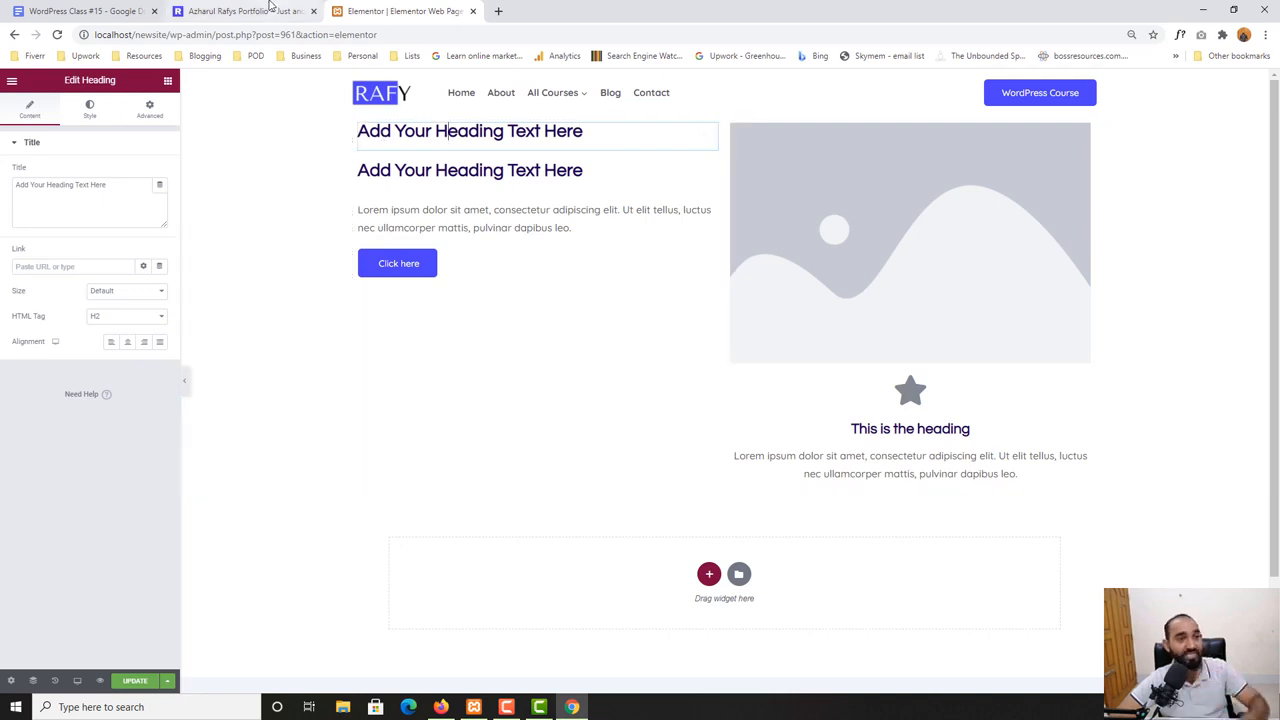
pyautogui.click(240, 11)
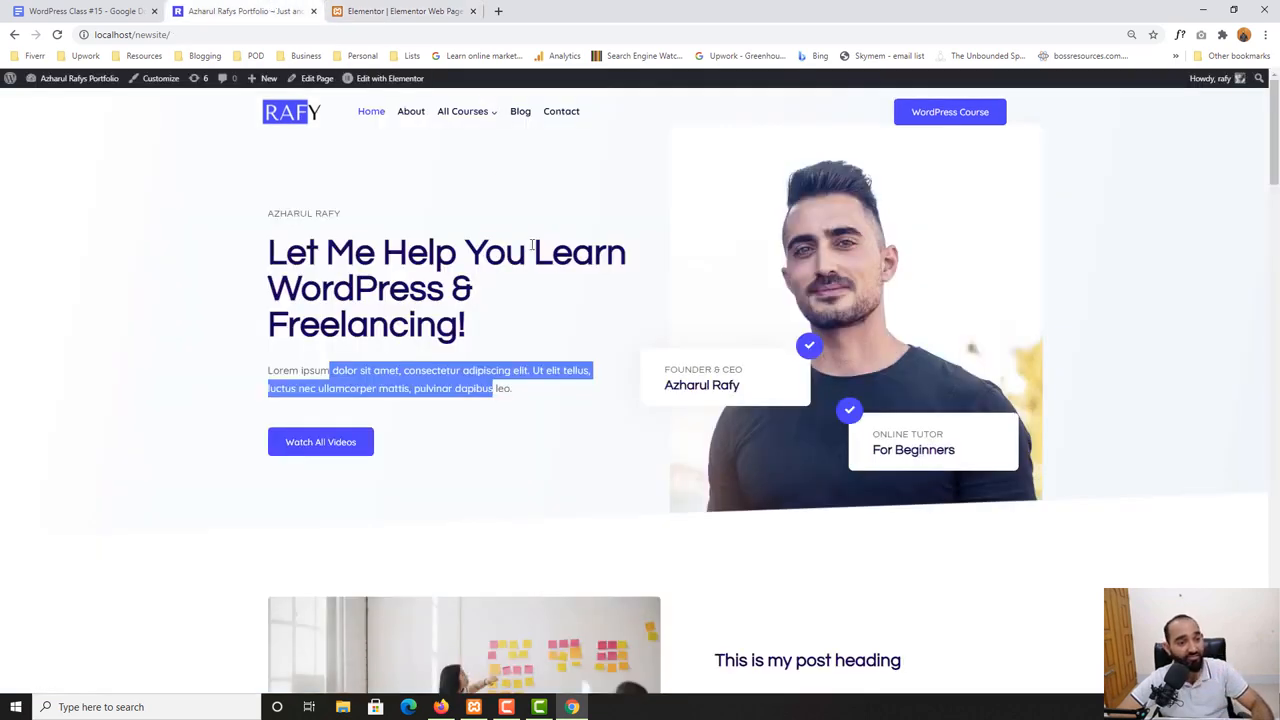
pyautogui.moveTo(268, 213); pyautogui.dragTo(342, 213)
pyautogui.rightClick(320, 210)
pyautogui.click(335, 217)
pyautogui.click(375, 10)
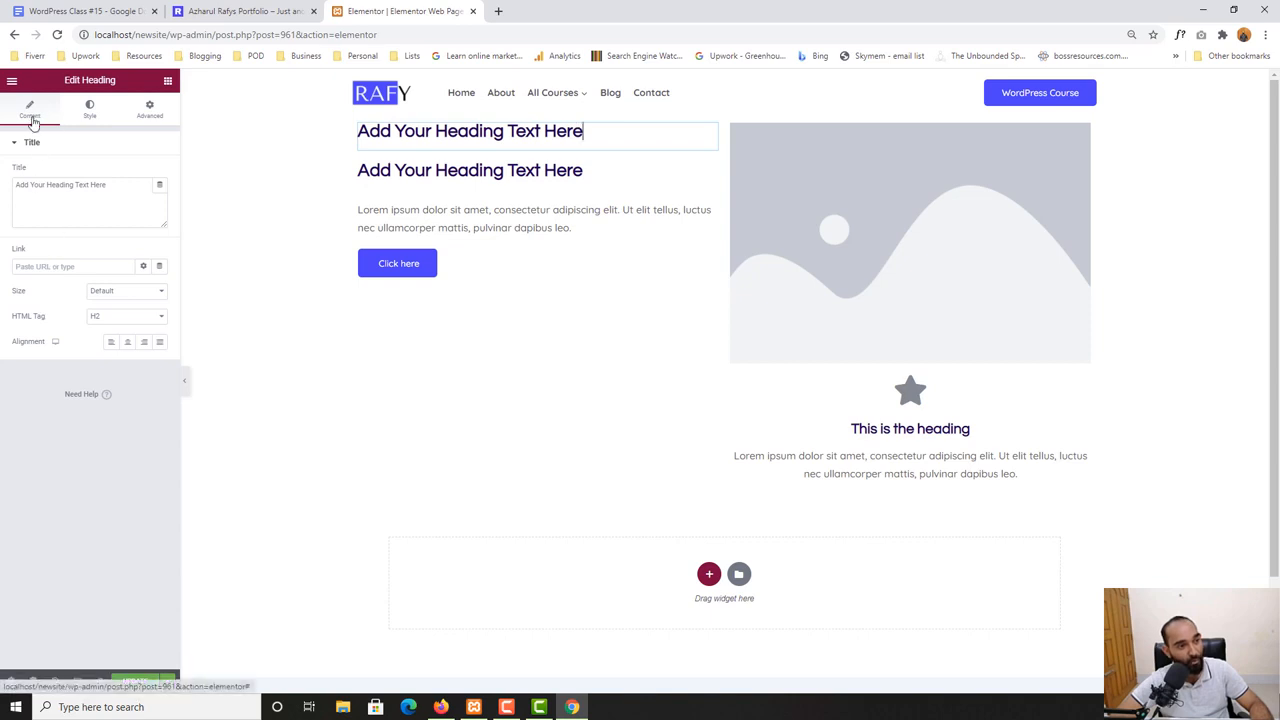
pyautogui.moveTo(16, 186); pyautogui.dragTo(125, 183)
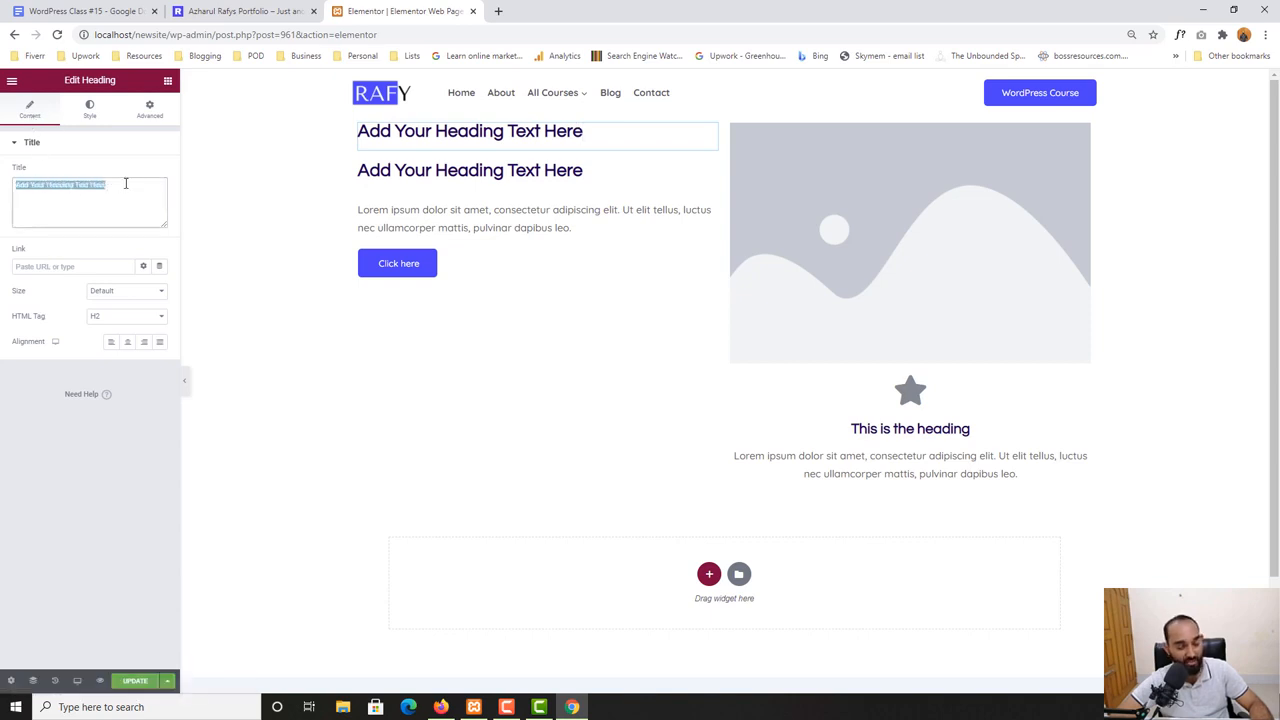
pyautogui.hotkey('ctrl', 'v')
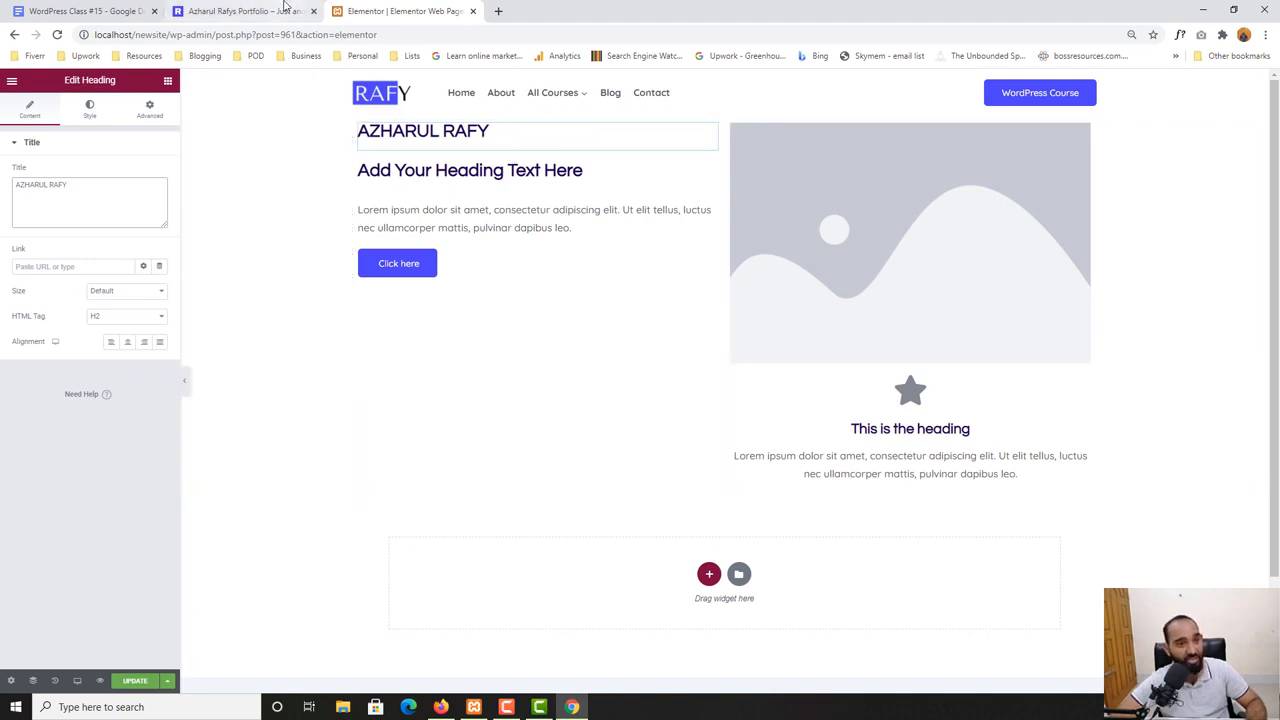
# Examine the small name line in the homepage's hero section
pyautogui.click(250, 11)
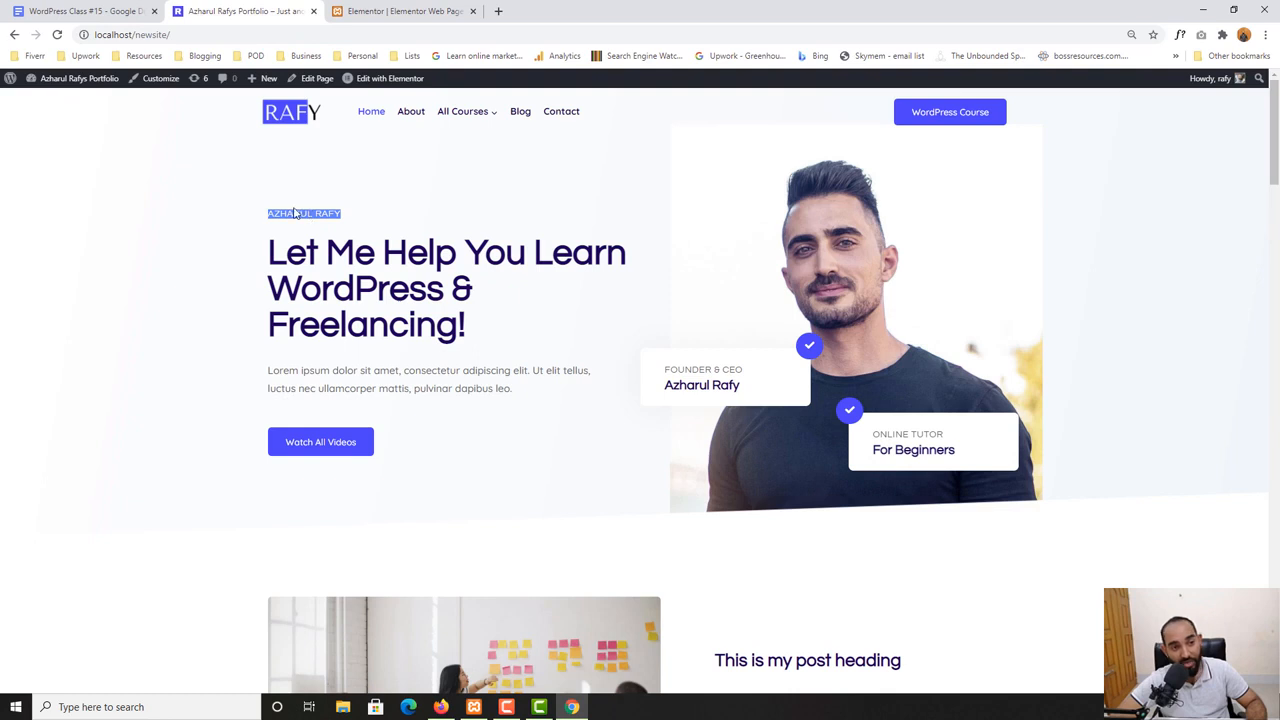
pyautogui.click(294, 213)
pyautogui.moveTo(294, 213); pyautogui.dragTo(331, 212)
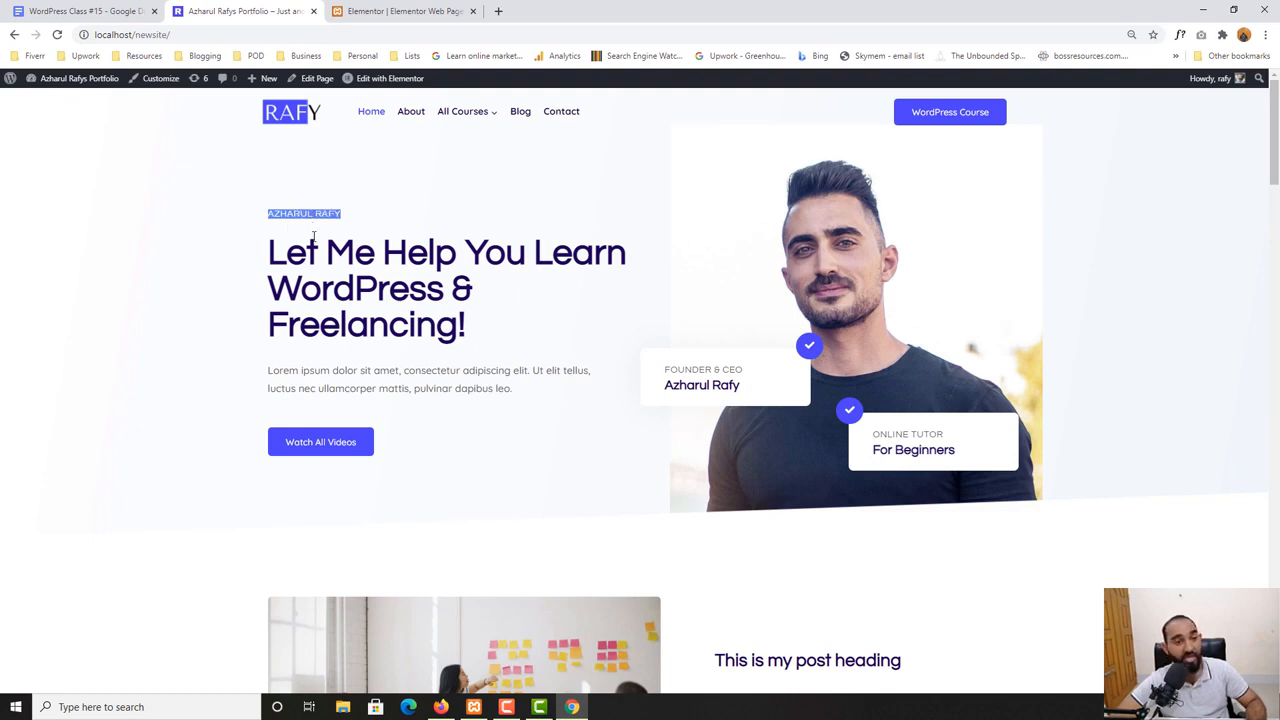
pyautogui.click(170, 232)
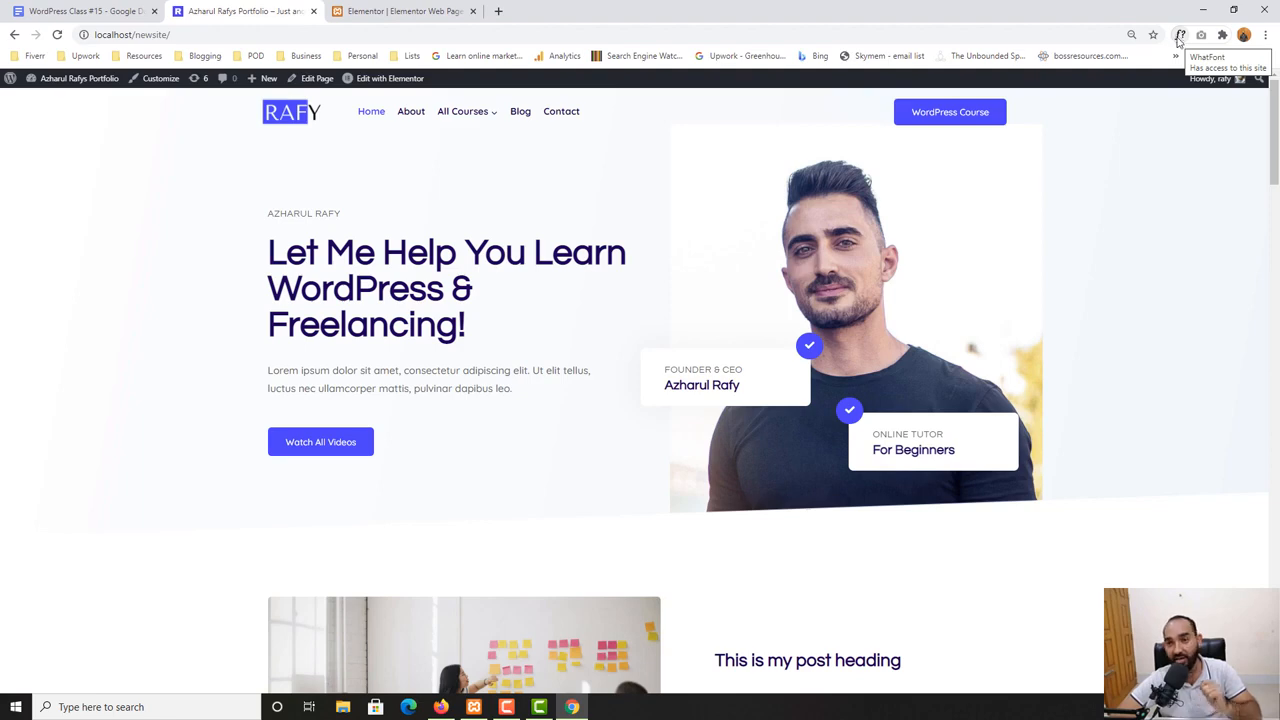
# Search the web for "what font extension" and review the WhatFont page of the Chrome Web Store in a new tab
pyautogui.click(496, 12)
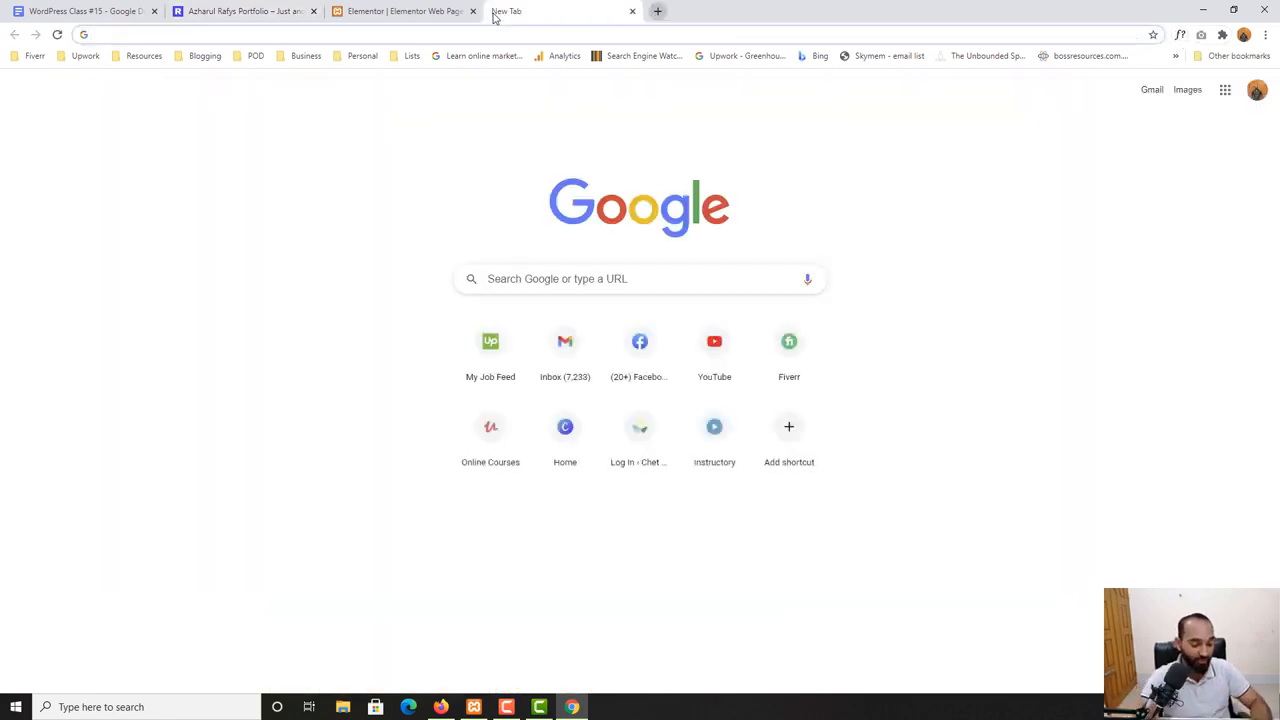
pyautogui.write('what font extension')
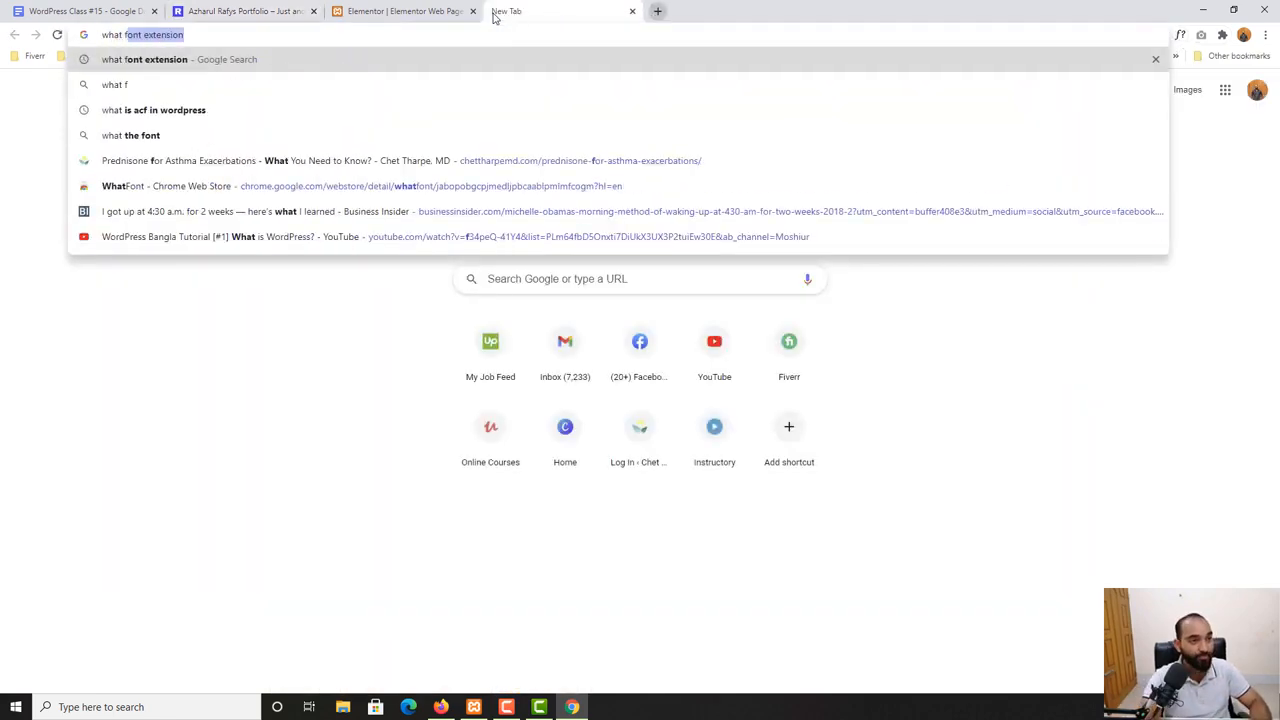
pyautogui.press('Return')
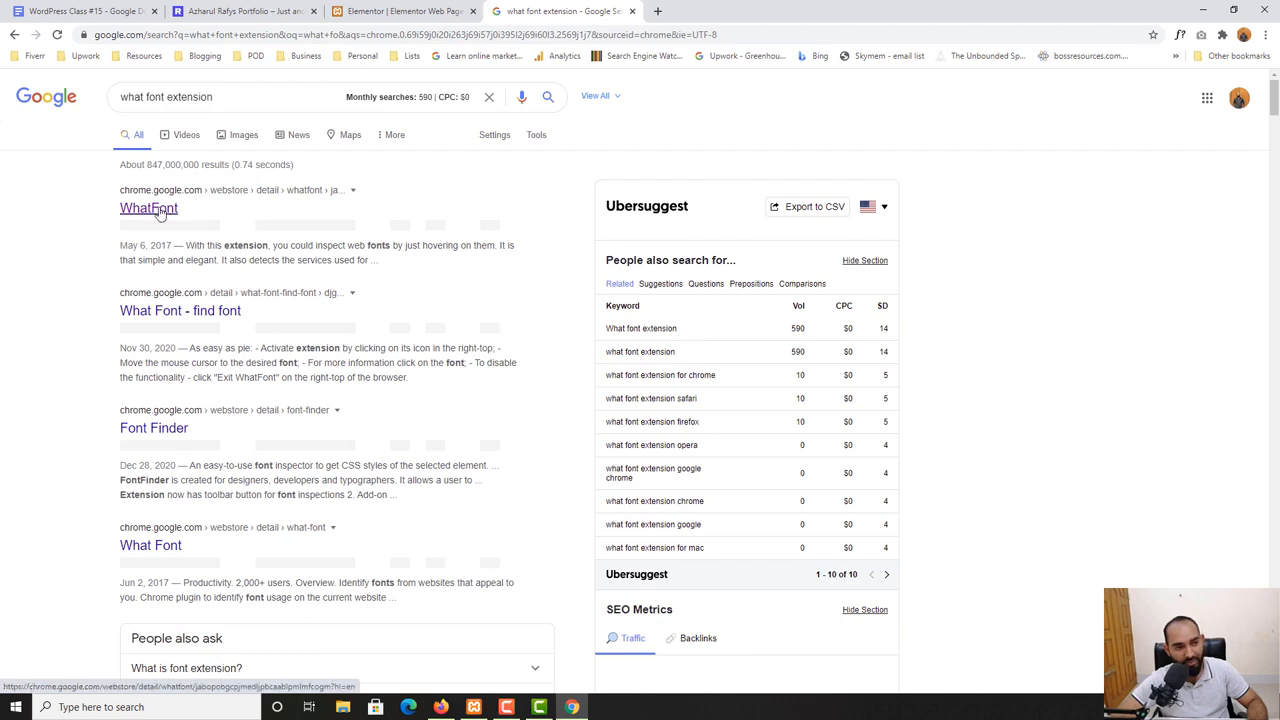
pyautogui.rightClick(166, 210)
pyautogui.click(195, 218)
pyautogui.click(670, 10)
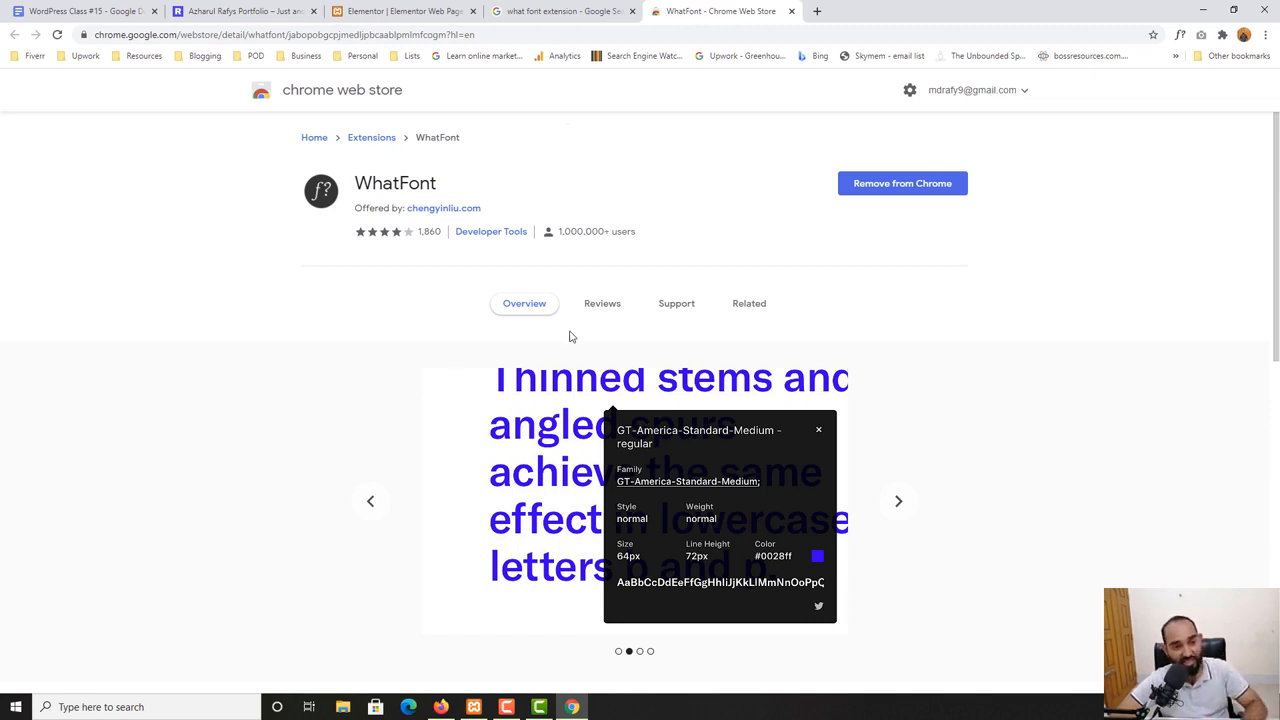
pyautogui.scroll(-1, 350, 427)
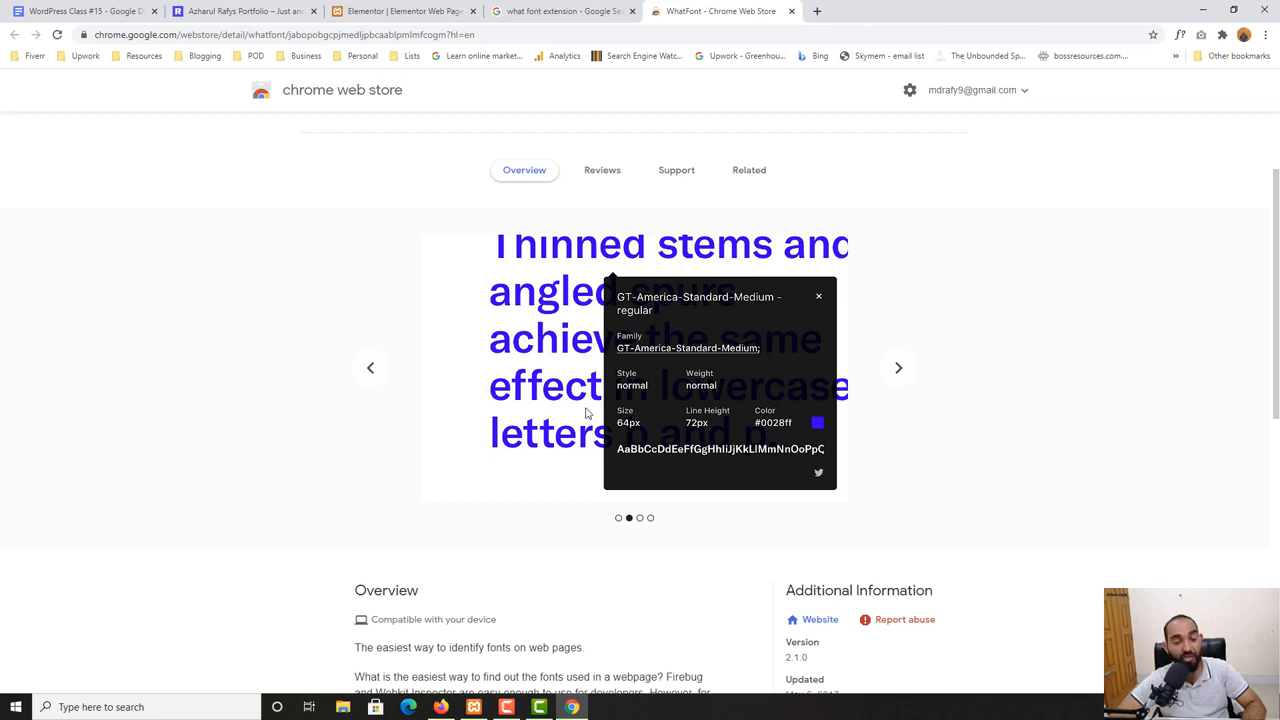
pyautogui.scroll(1, 588, 410)
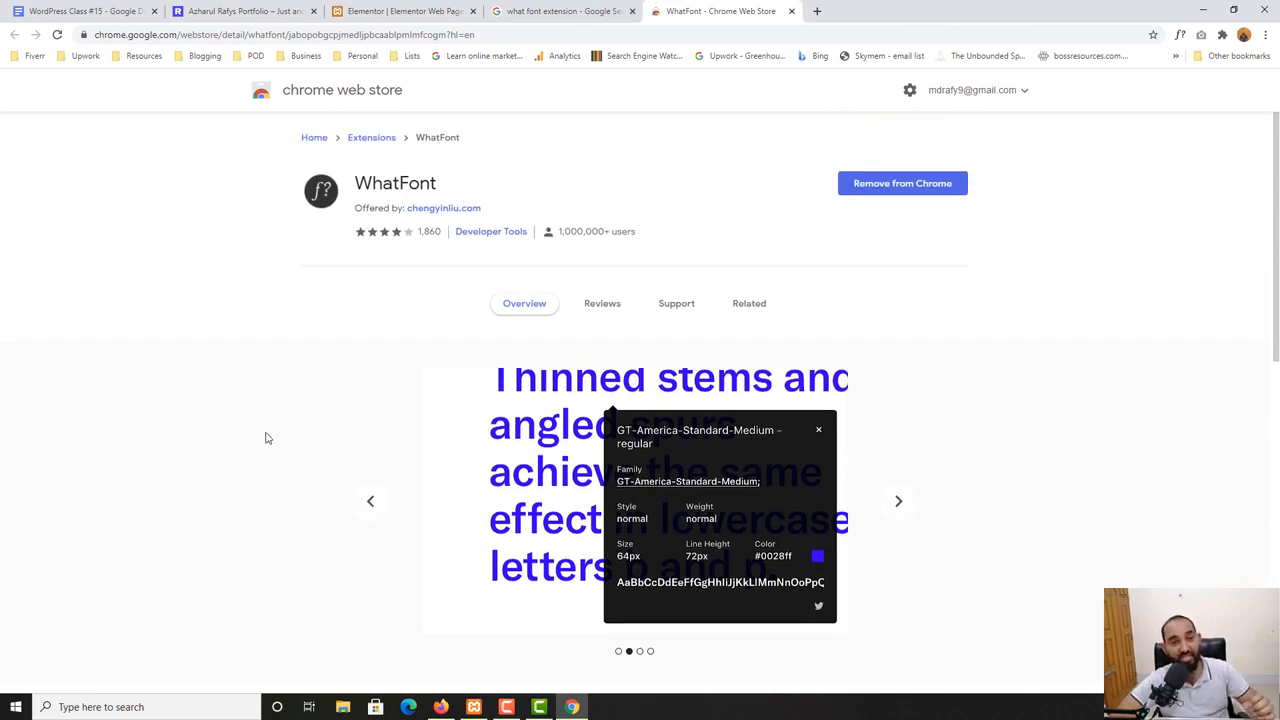
pyautogui.click(245, 11)
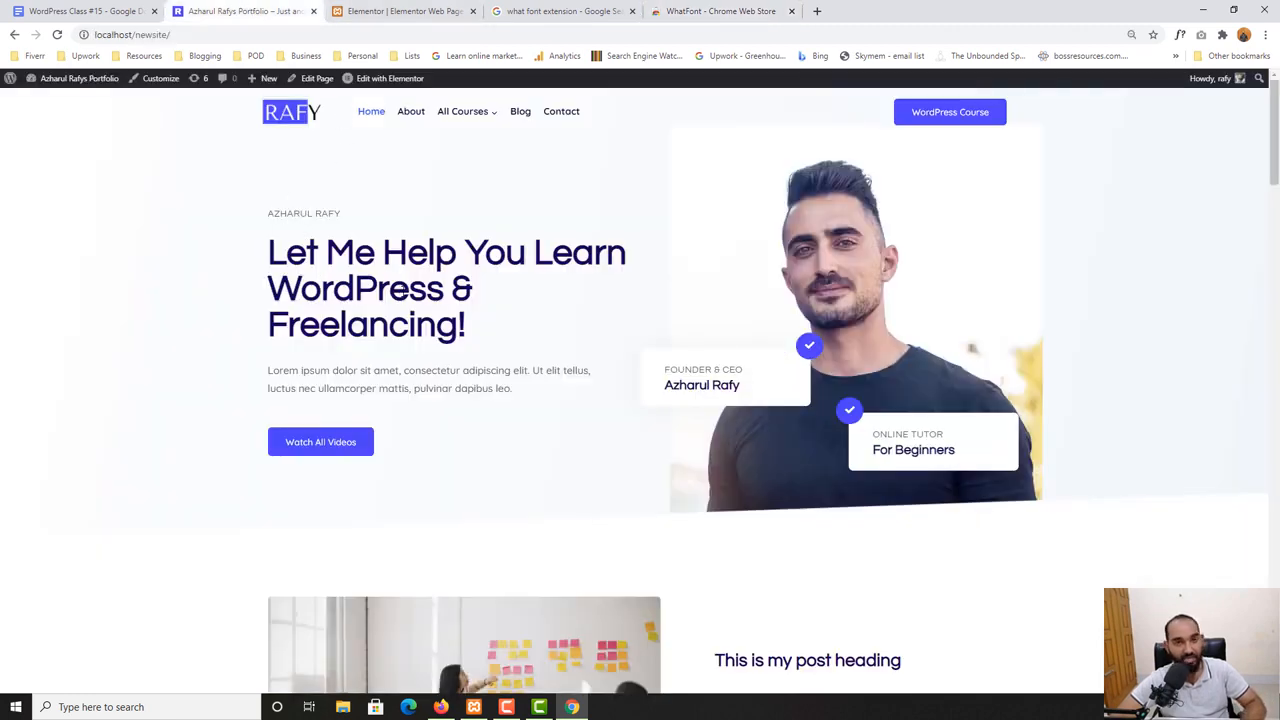
pyautogui.click(710, 11)
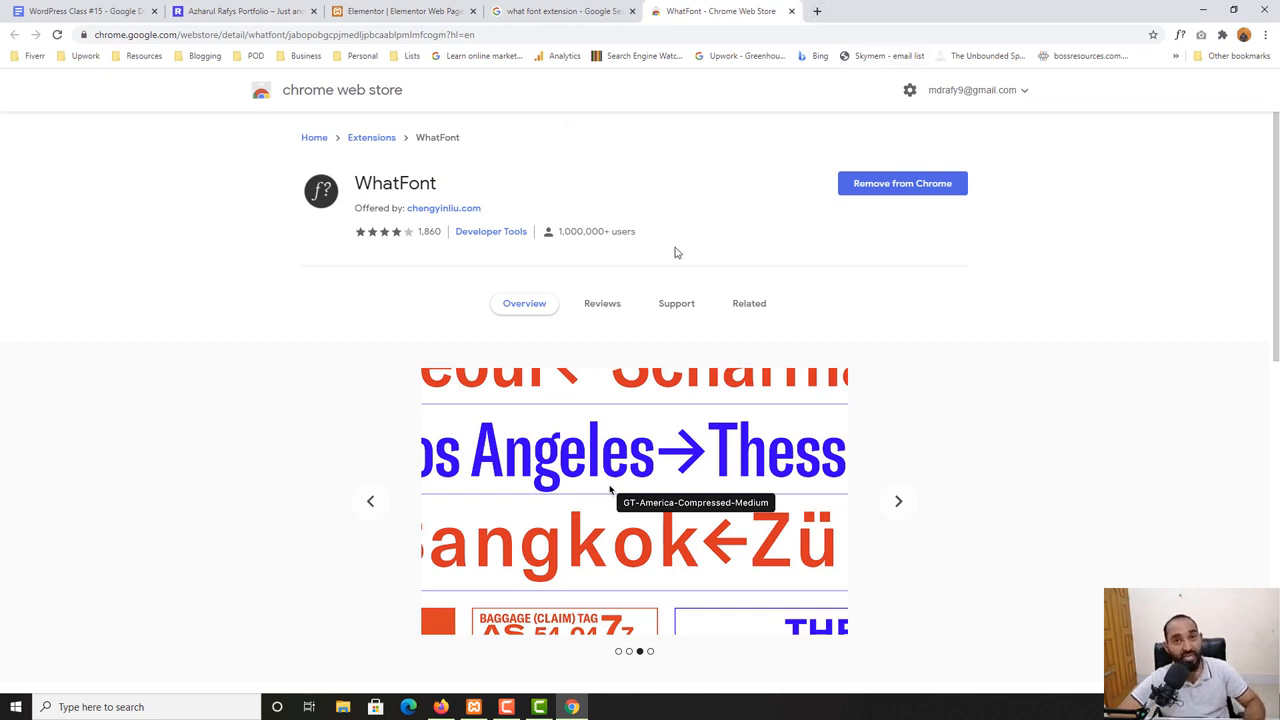
# Search the web for "pixie" in a new tab and open Nattyware's Pixie page in another tab
pyautogui.click(816, 12)
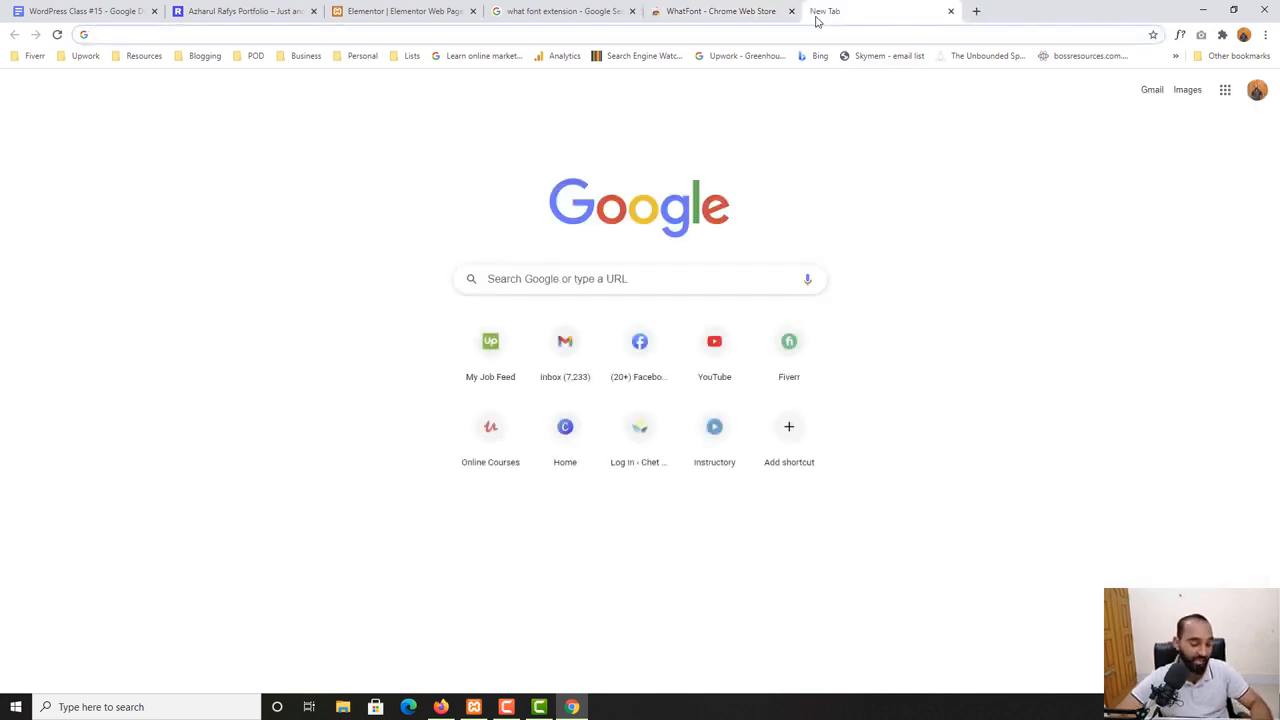
pyautogui.write('pixi')
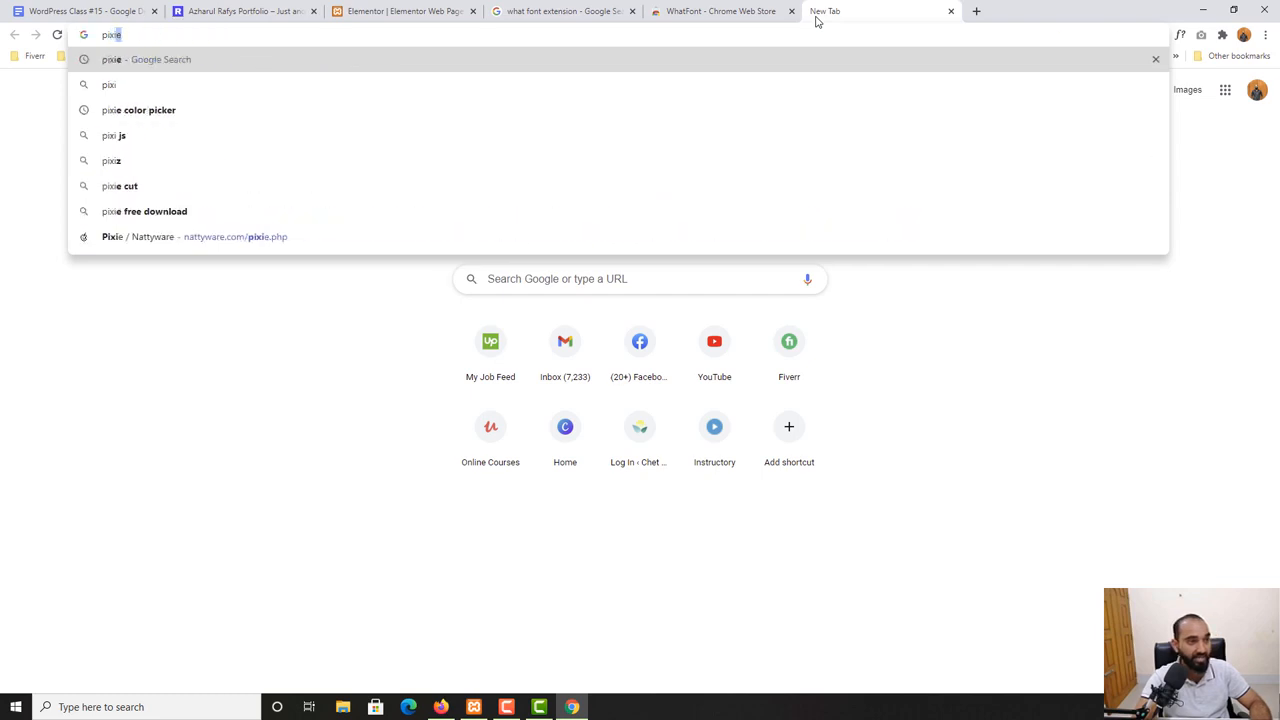
pyautogui.write('e')
pyautogui.press('Return')
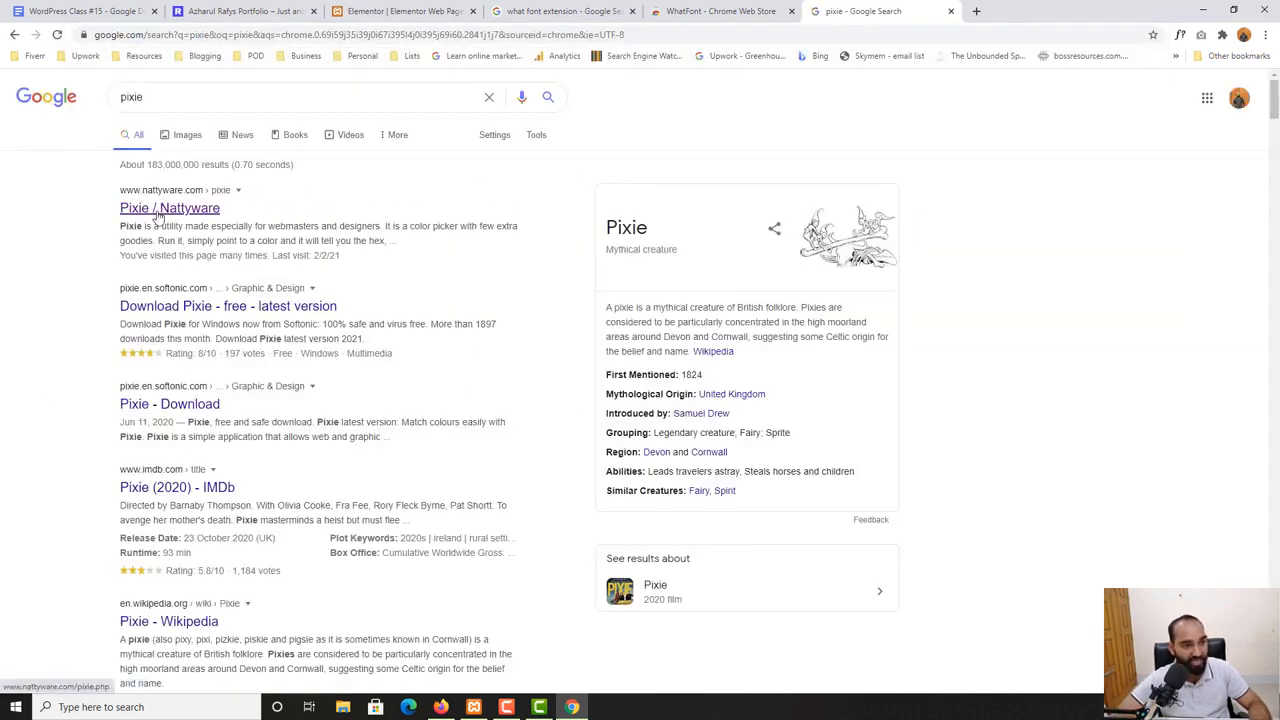
pyautogui.rightClick(172, 207)
pyautogui.click(215, 216)
pyautogui.click(1060, 5)
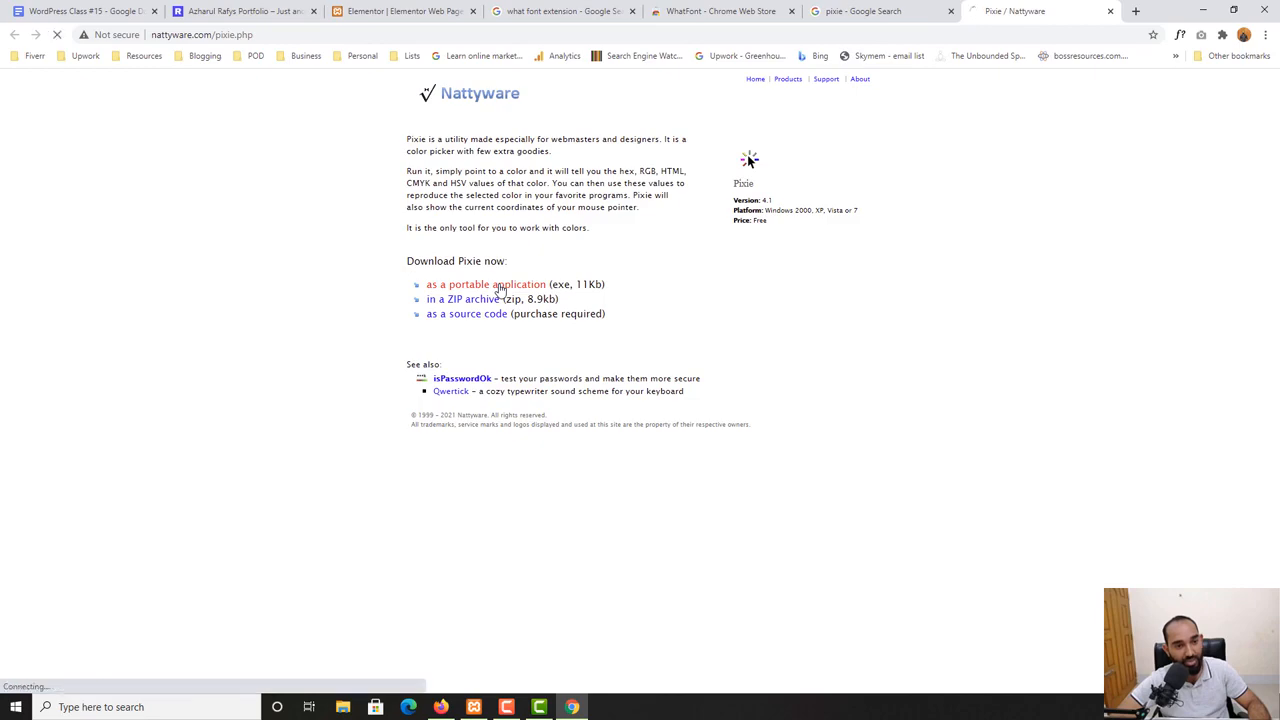
# Download the Pixie color picker as a portable application and run the downloaded file
pyautogui.click(500, 289)
pyautogui.click(526, 337)
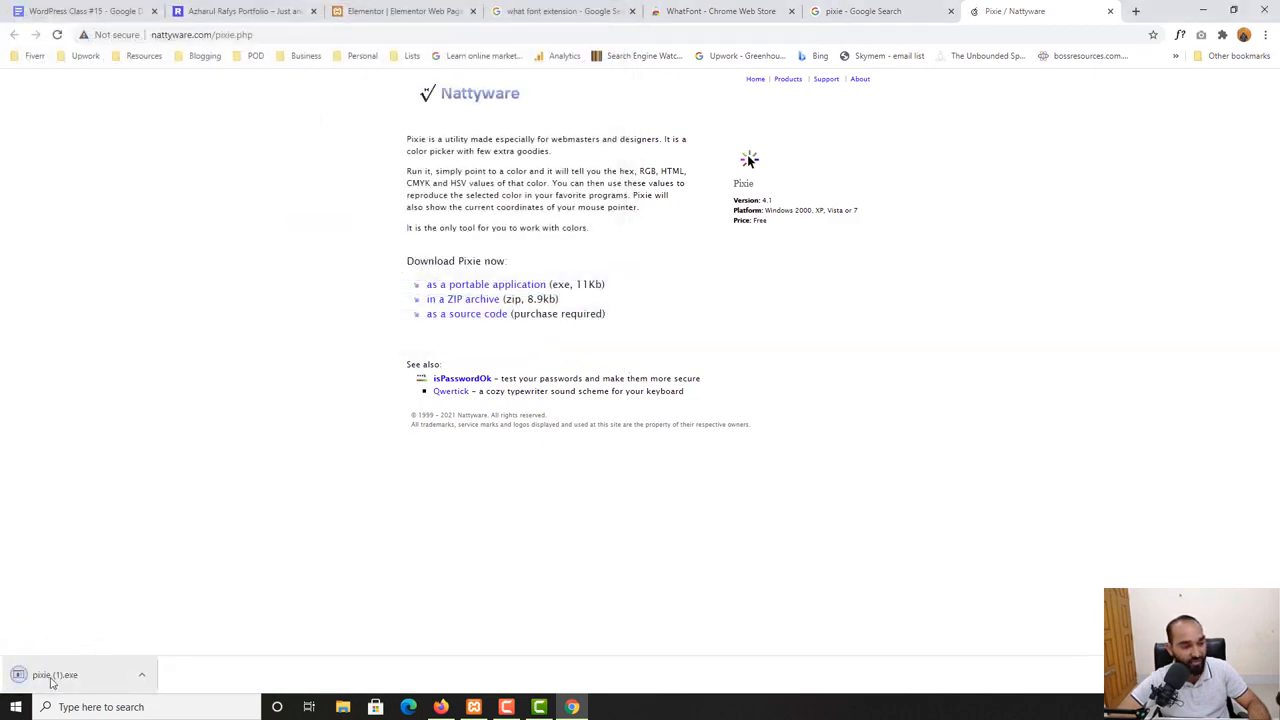
pyautogui.click(51, 676)
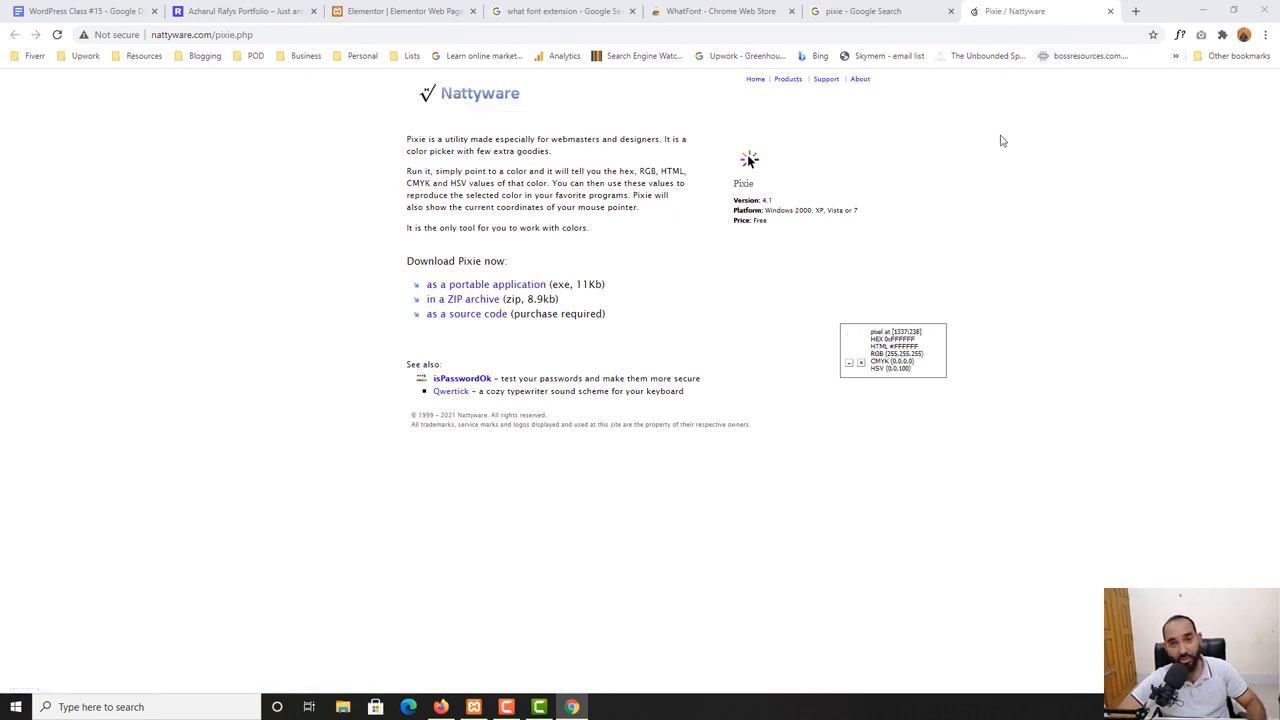
# Close the Pixie, WhatFont and web search tabs and return to the Elementor page
pyautogui.click(938, 11)
pyautogui.click(951, 11)
pyautogui.click(952, 12)
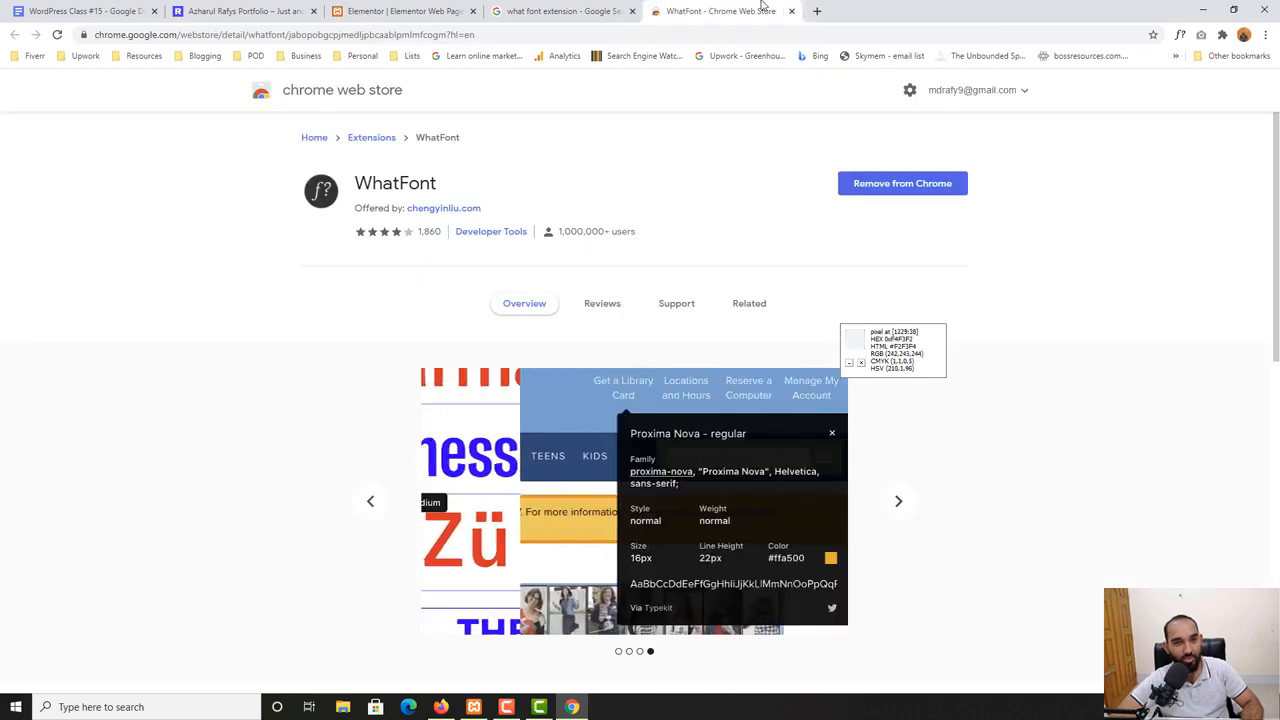
pyautogui.click(791, 11)
pyautogui.click(632, 11)
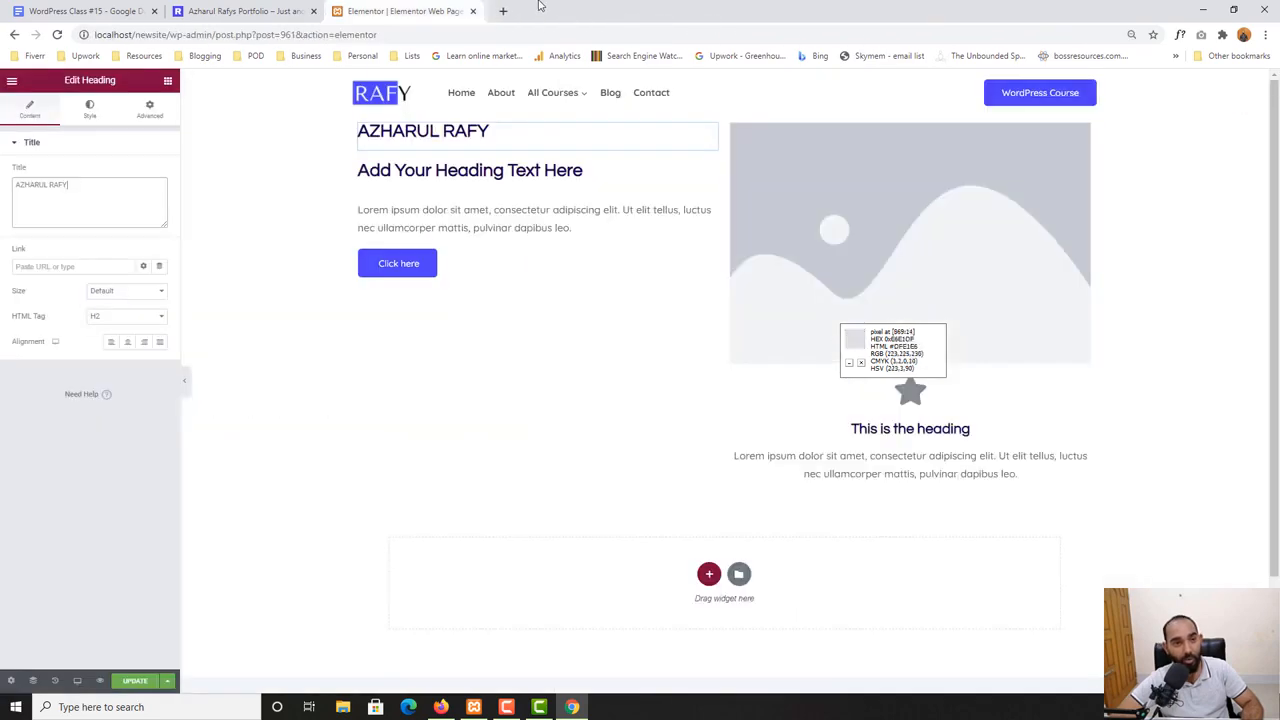
# Compare the first heading with the homepage's small name line and inspect that line's font details with WhatFont
pyautogui.click(240, 11)
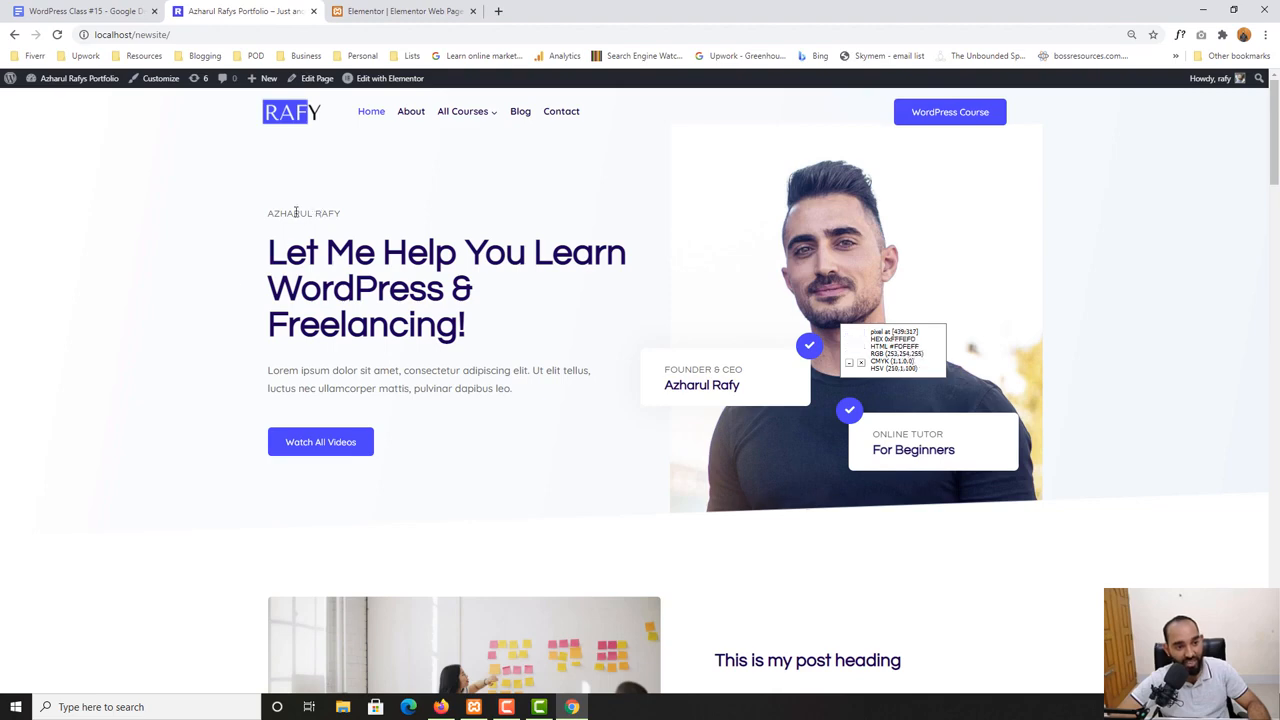
pyautogui.click(380, 10)
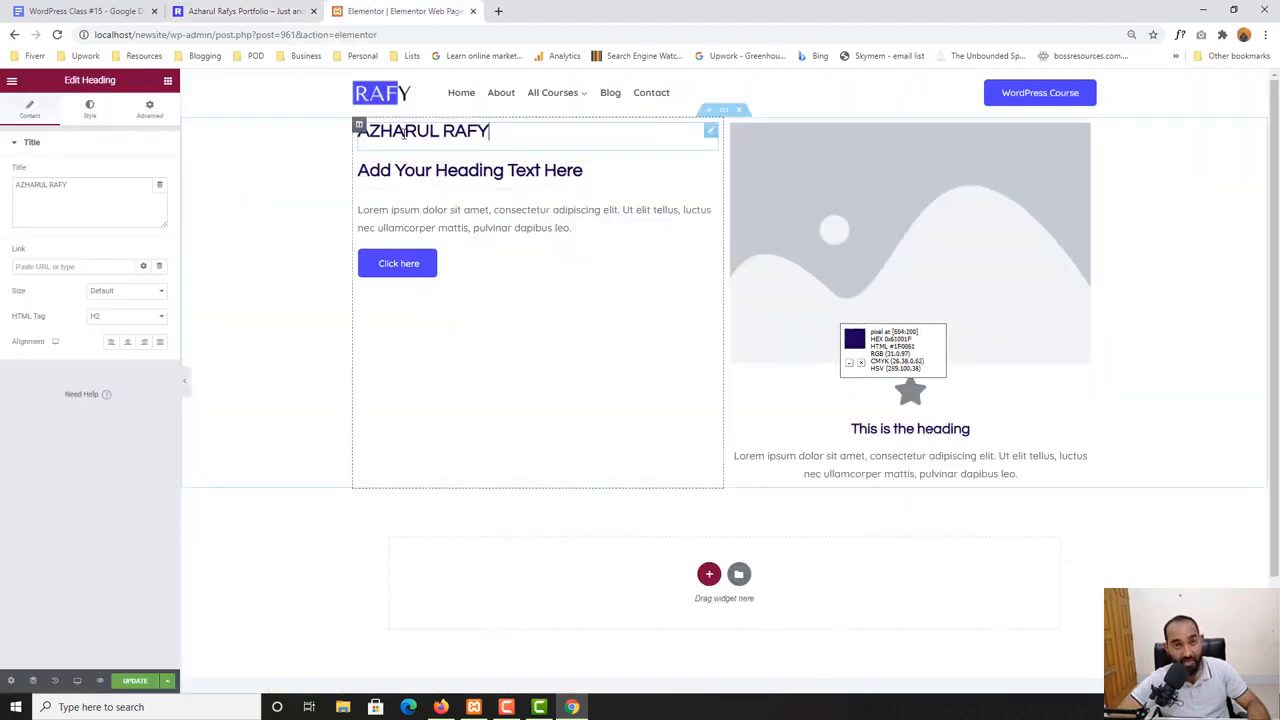
pyautogui.click(232, 6)
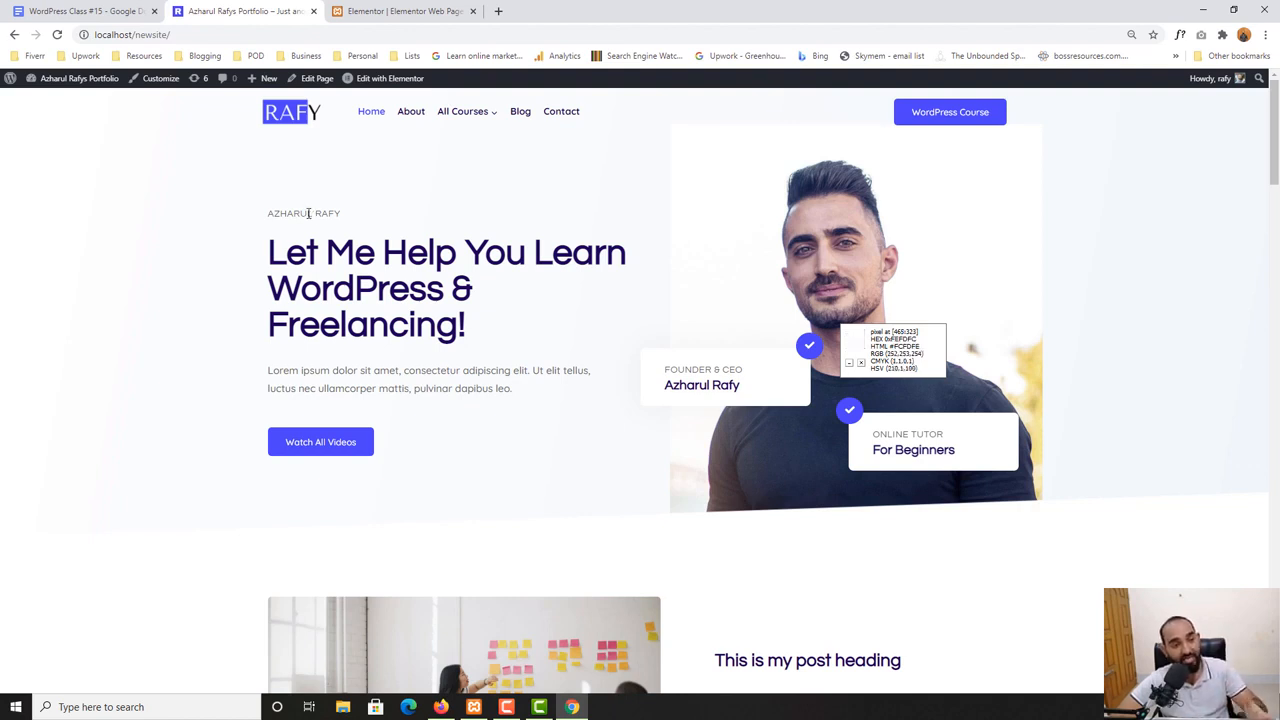
pyautogui.click(430, 10)
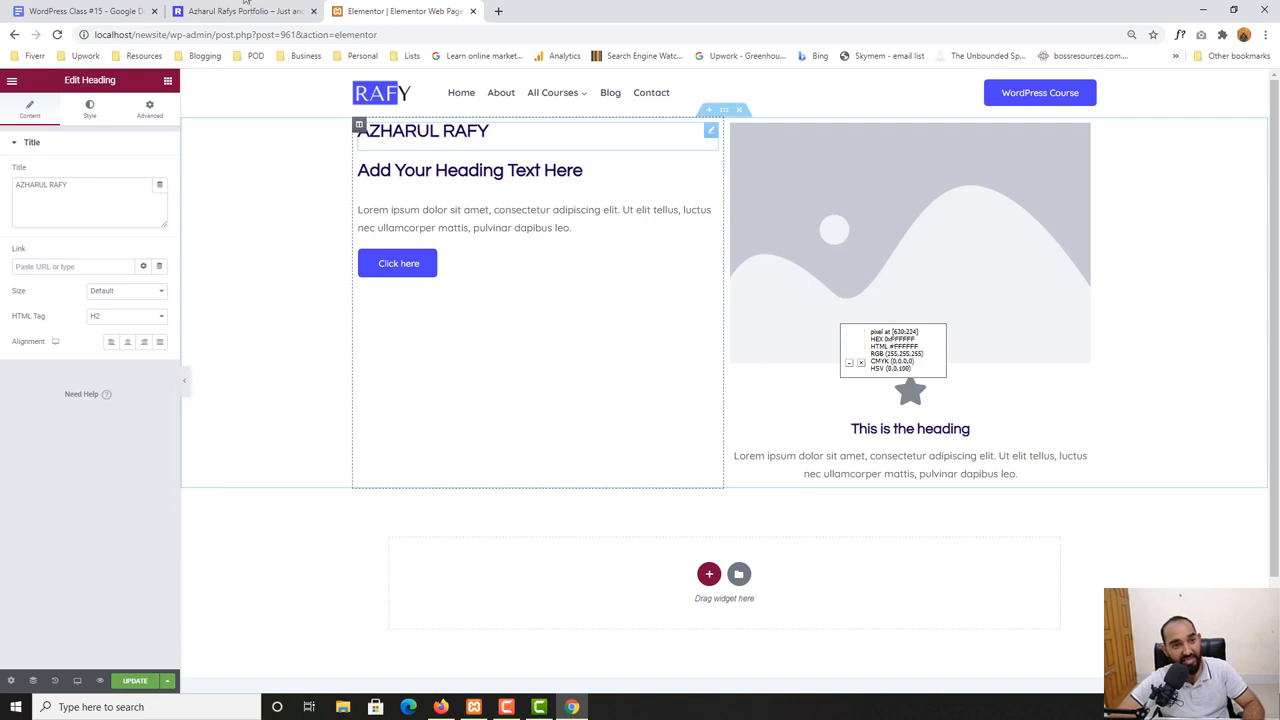
pyautogui.click(232, 8)
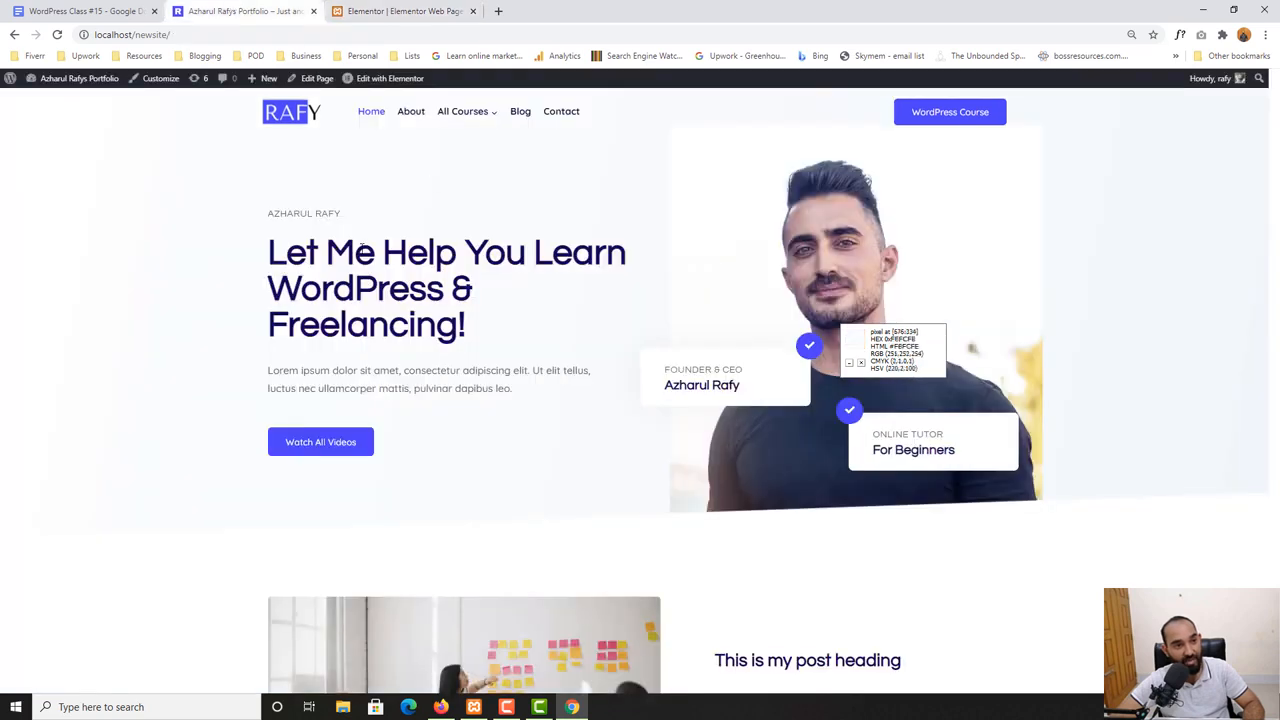
pyautogui.click(1180, 36)
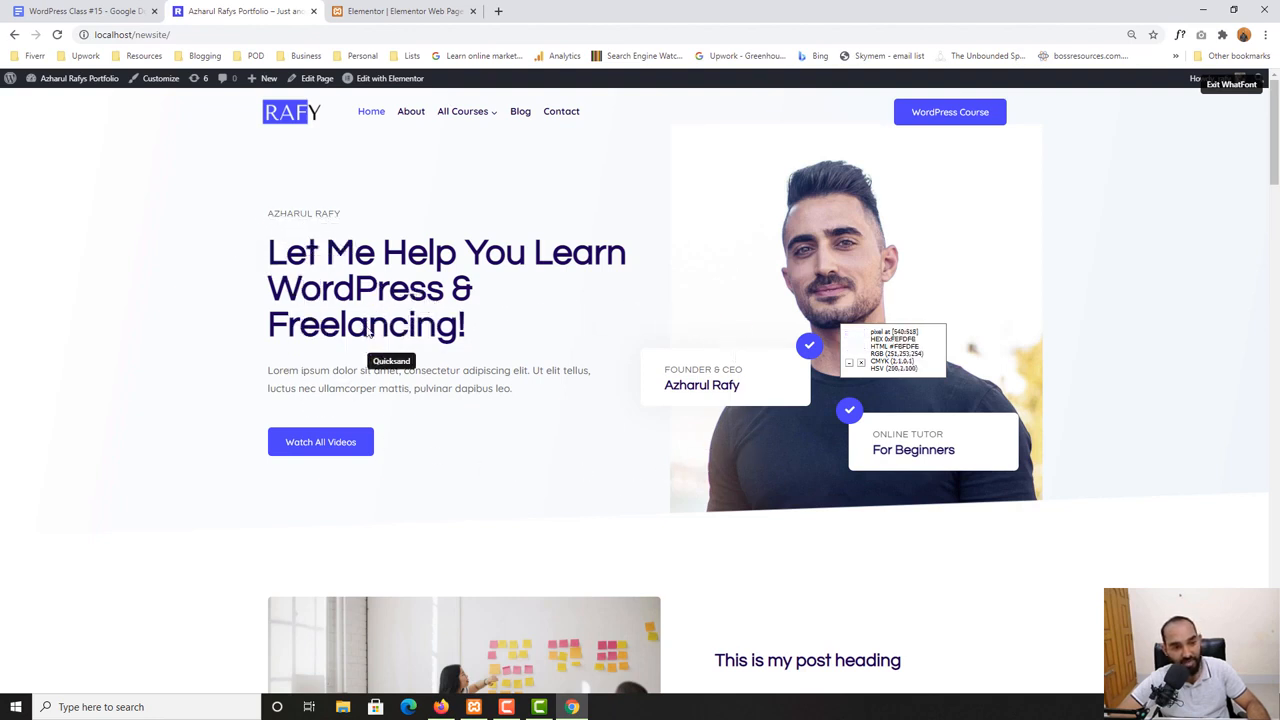
pyautogui.click(301, 218)
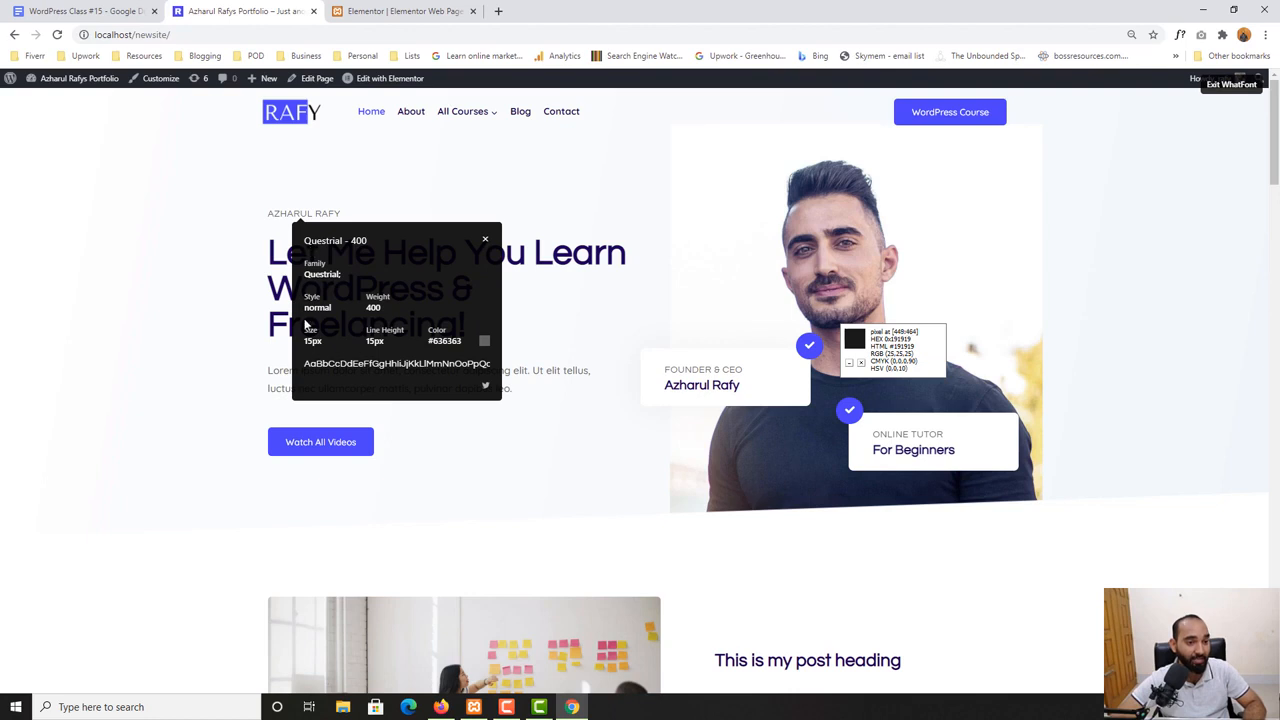
# Return to the Elementor page and open the style settings of the small name heading
pyautogui.click(360, 11)
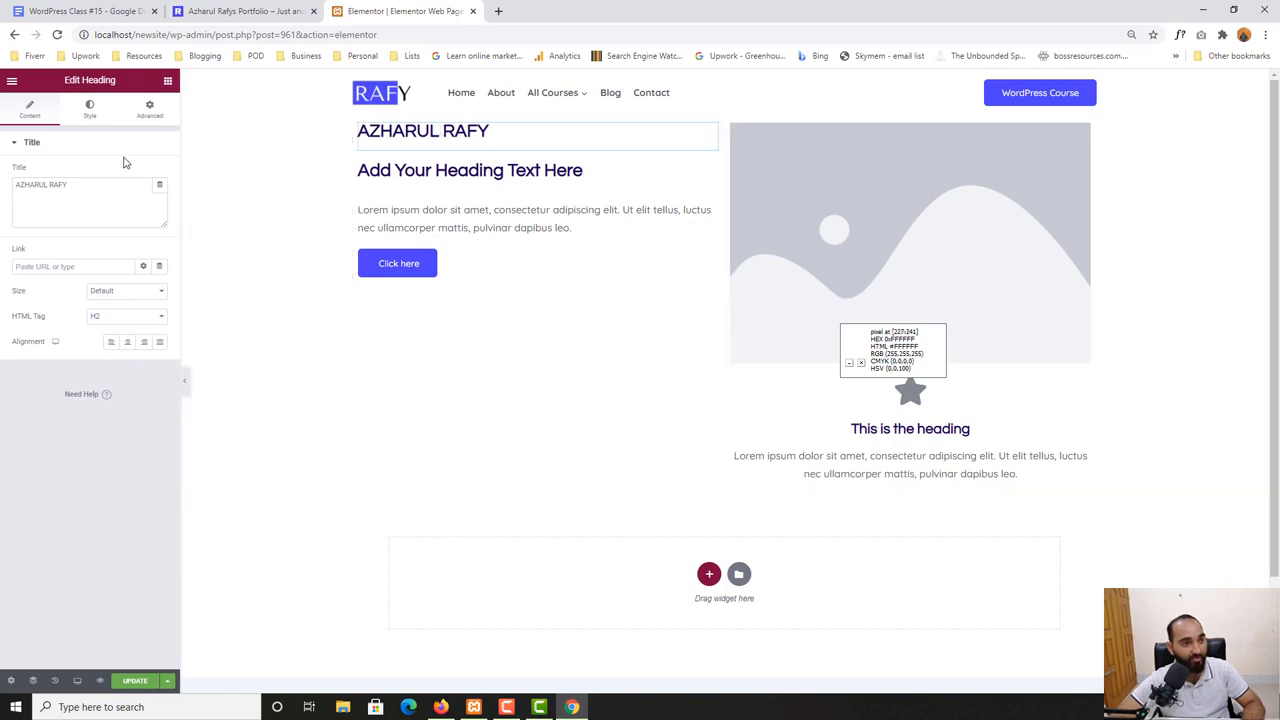
pyautogui.click(60, 185)
pyautogui.hotkey('ctrl', 'a')
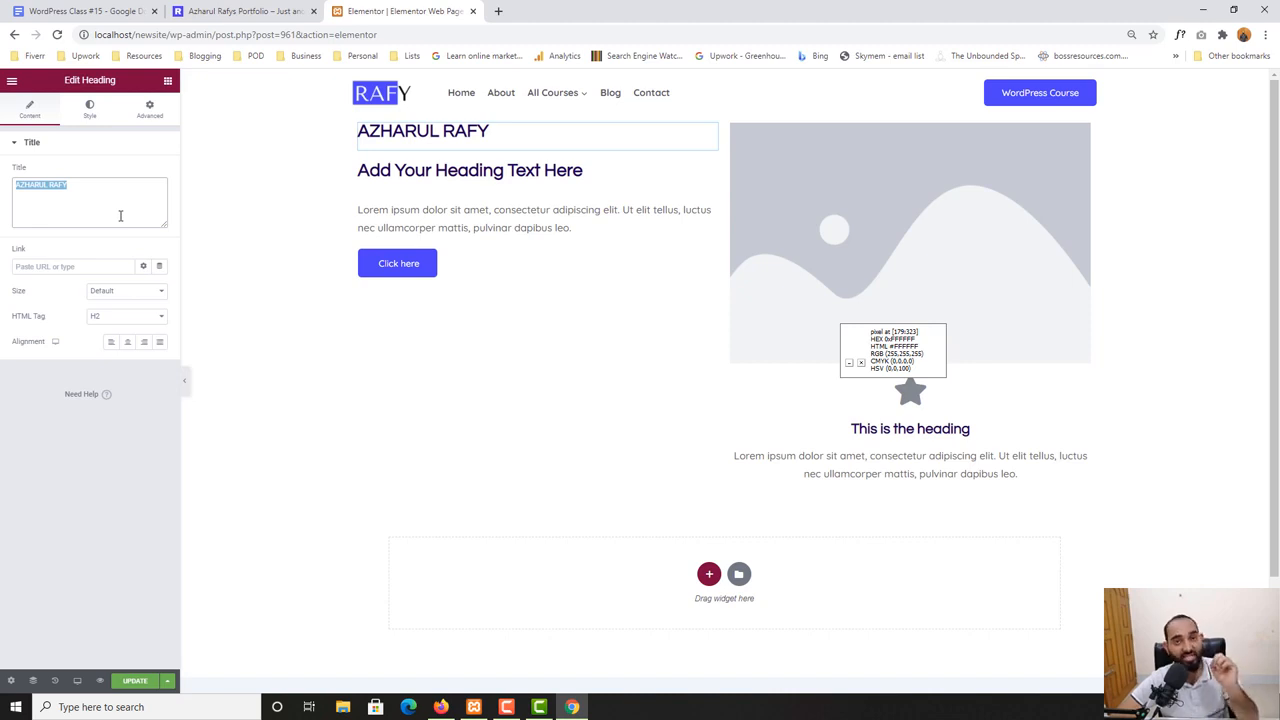
pyautogui.click(91, 118)
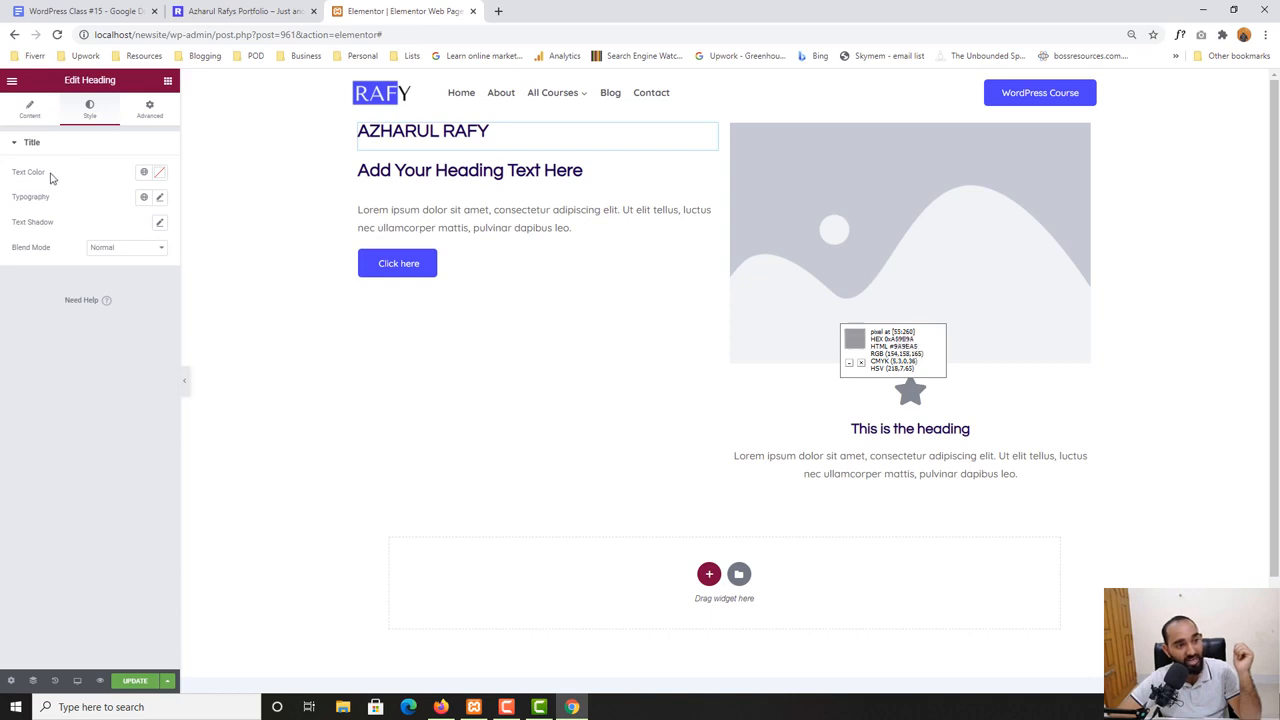
pyautogui.click(159, 172)
pyautogui.moveTo(96, 250)
pyautogui.mouseDown()
pyautogui.moveTo(123, 237)
pyautogui.moveTo(49, 263)
pyautogui.moveTo(131, 263)
pyautogui.moveTo(55, 240)
pyautogui.moveTo(77, 257)
pyautogui.mouseUp()
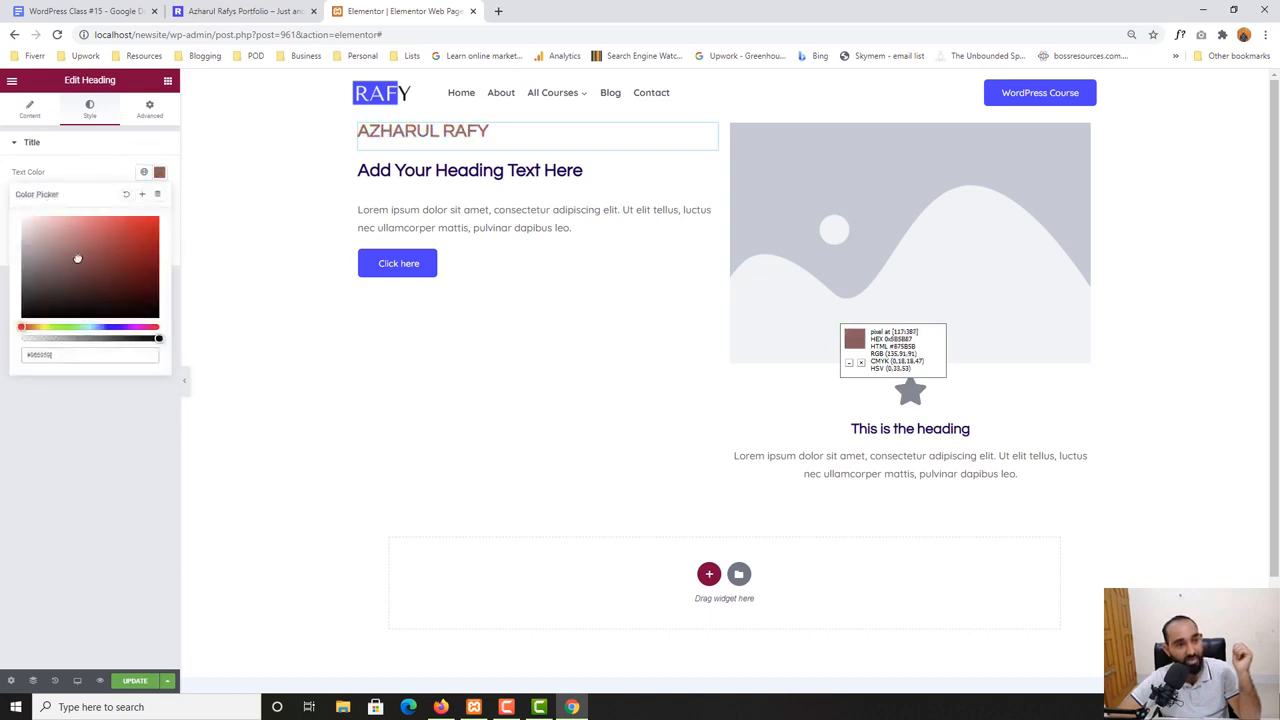
pyautogui.click(126, 194)
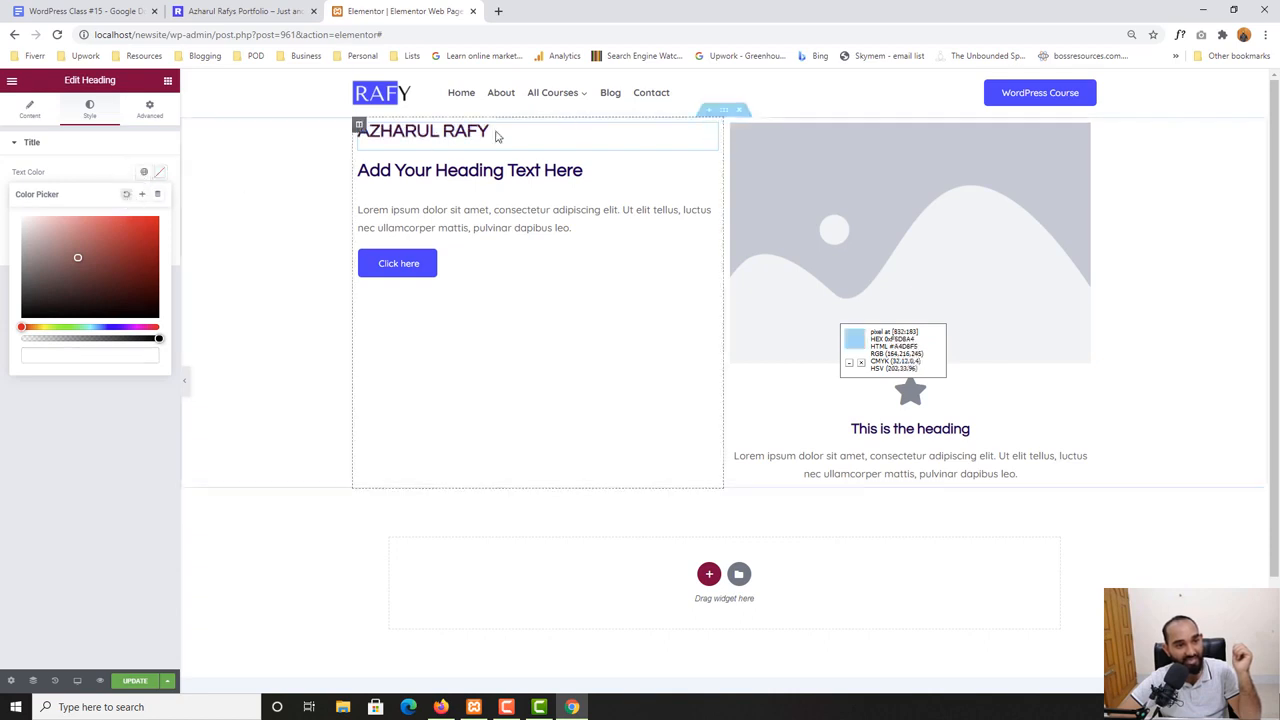
pyautogui.click(113, 174)
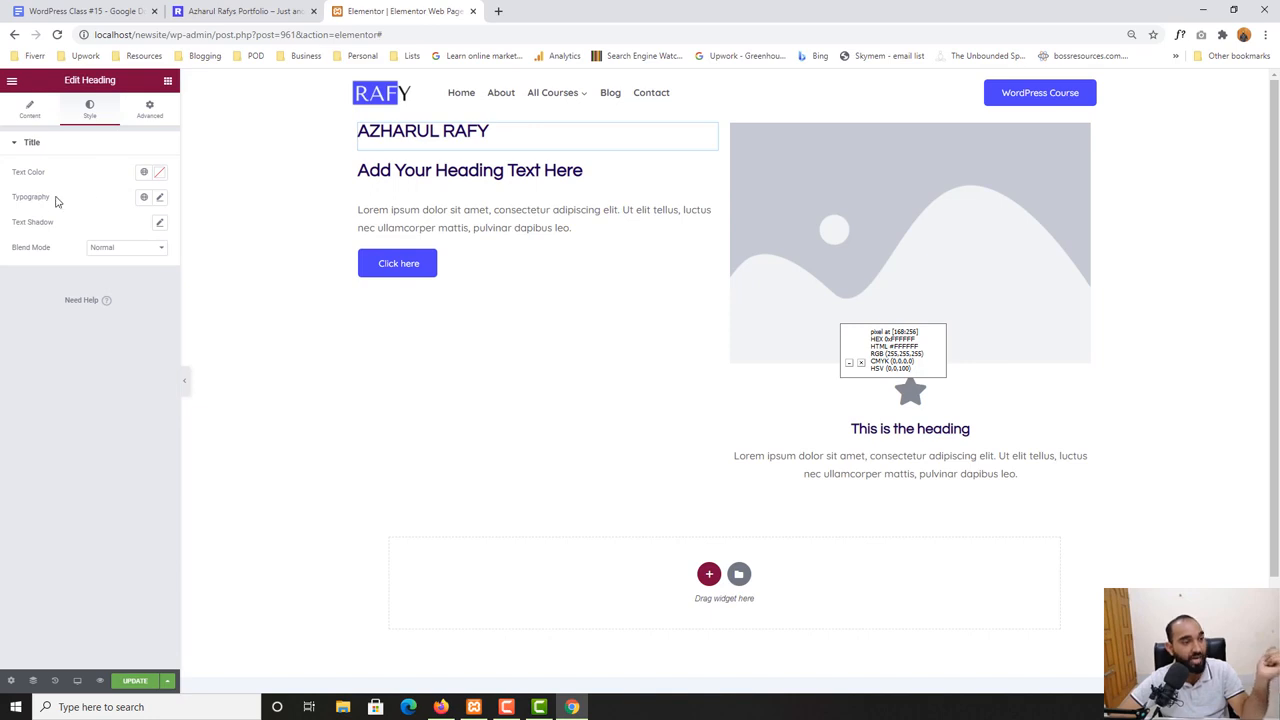
# Set the name heading's font family to Questrial, checking it against the homepage's WhatFont details
pyautogui.click(158, 201)
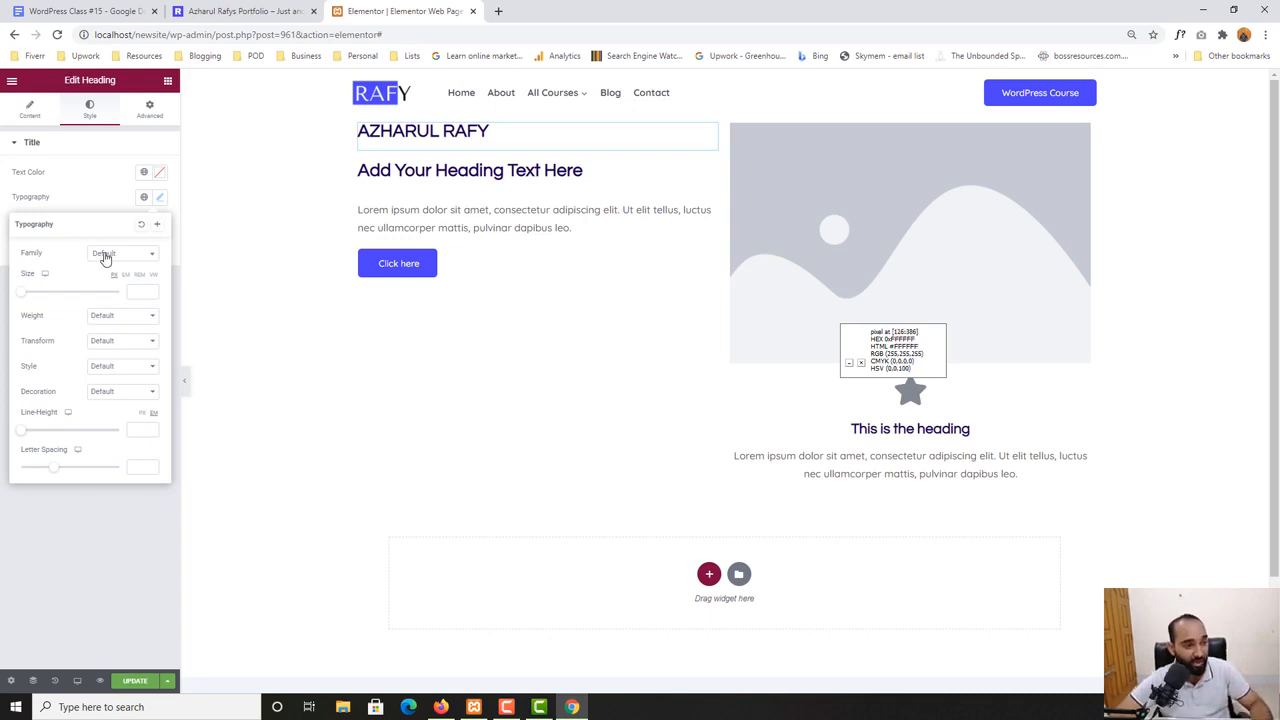
pyautogui.click(294, 9)
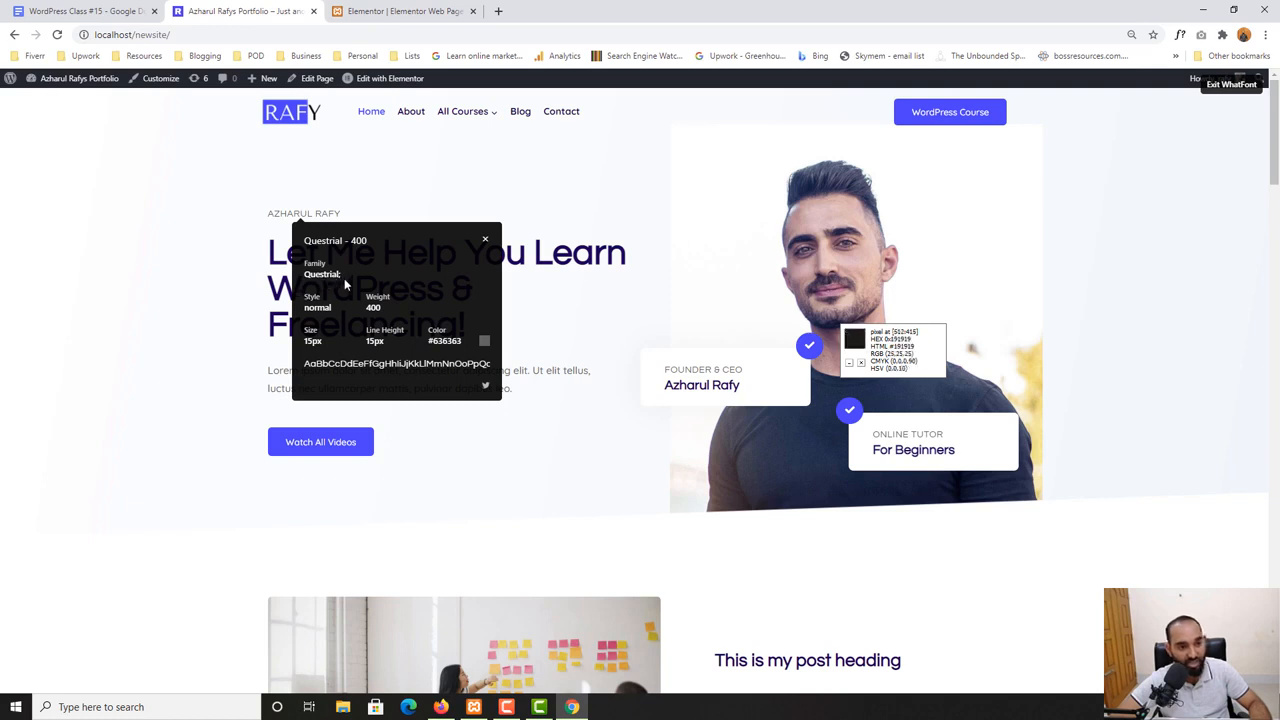
pyautogui.click(390, 9)
pyautogui.click(134, 260)
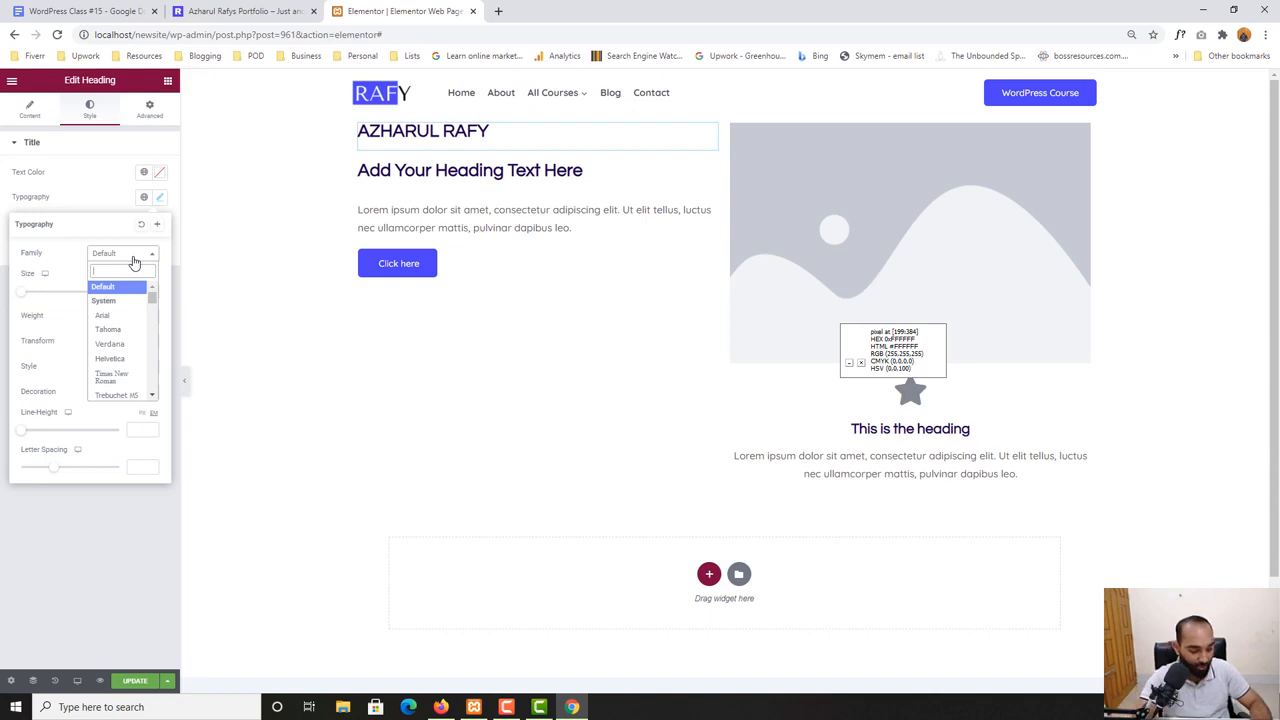
pyautogui.write('ques')
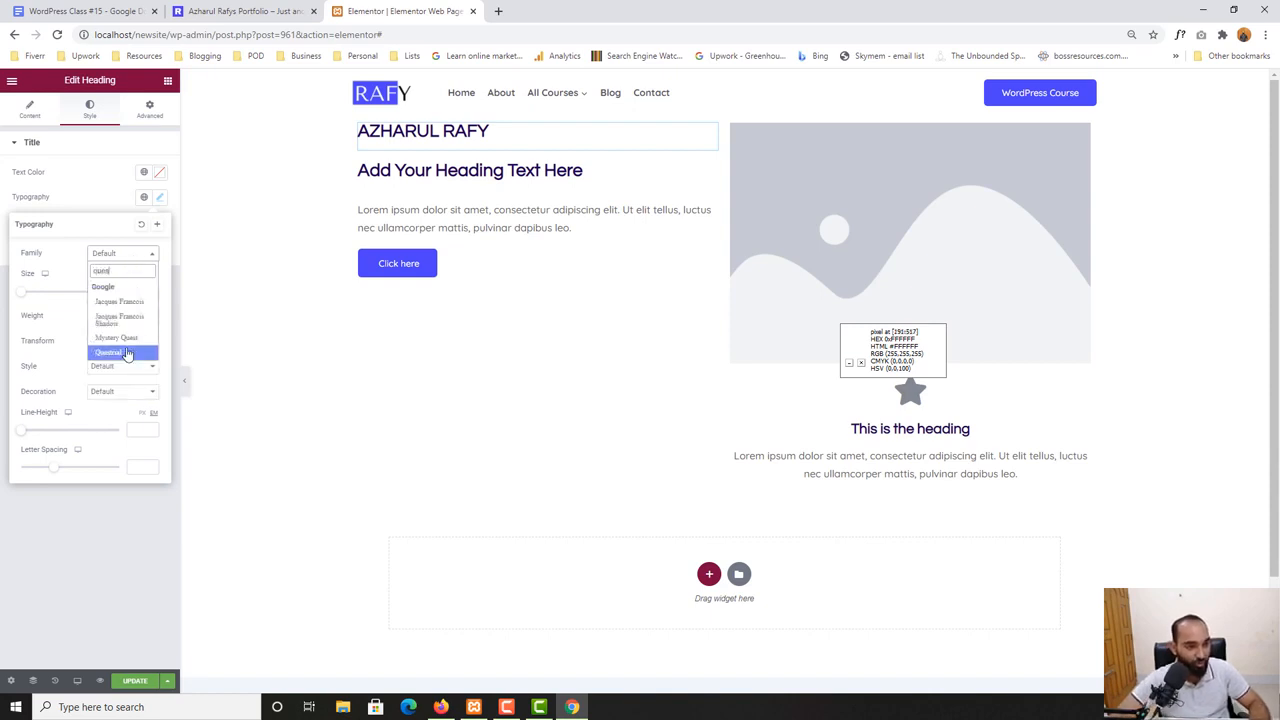
pyautogui.click(126, 354)
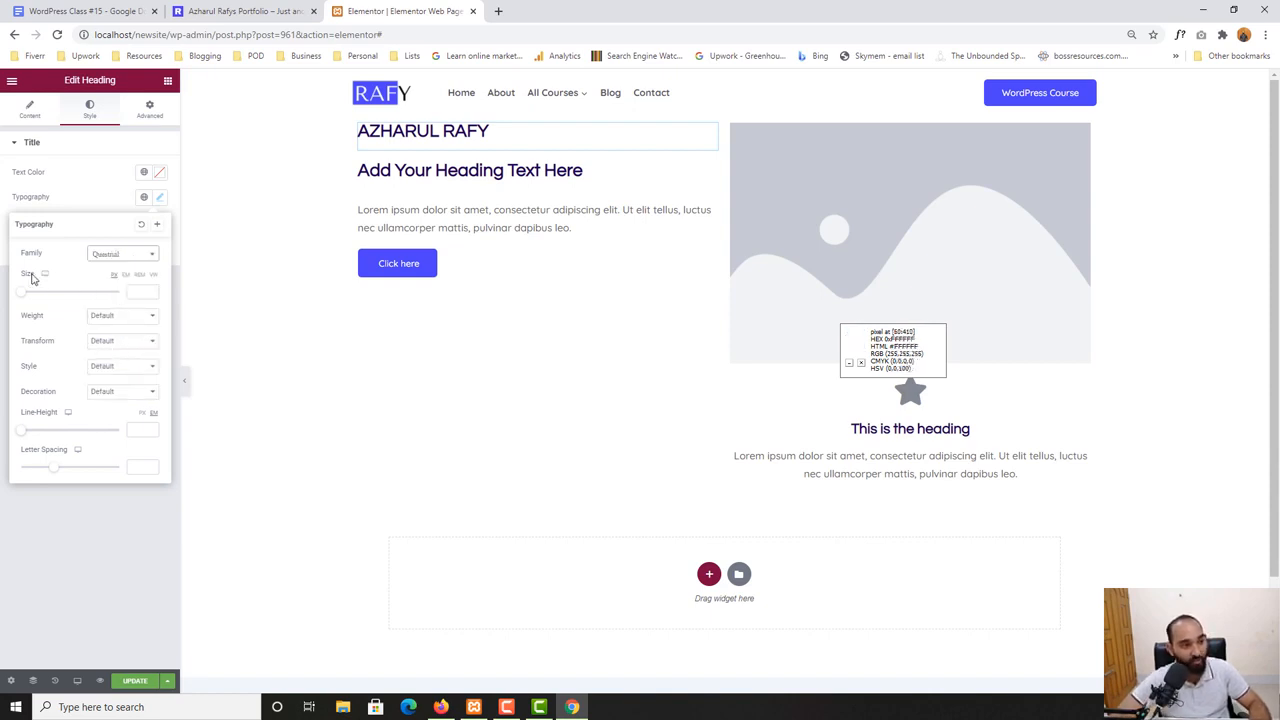
# Set the name heading's font size to 15 px and weight to 400, following the homepage's WhatFont details
pyautogui.click(257, 9)
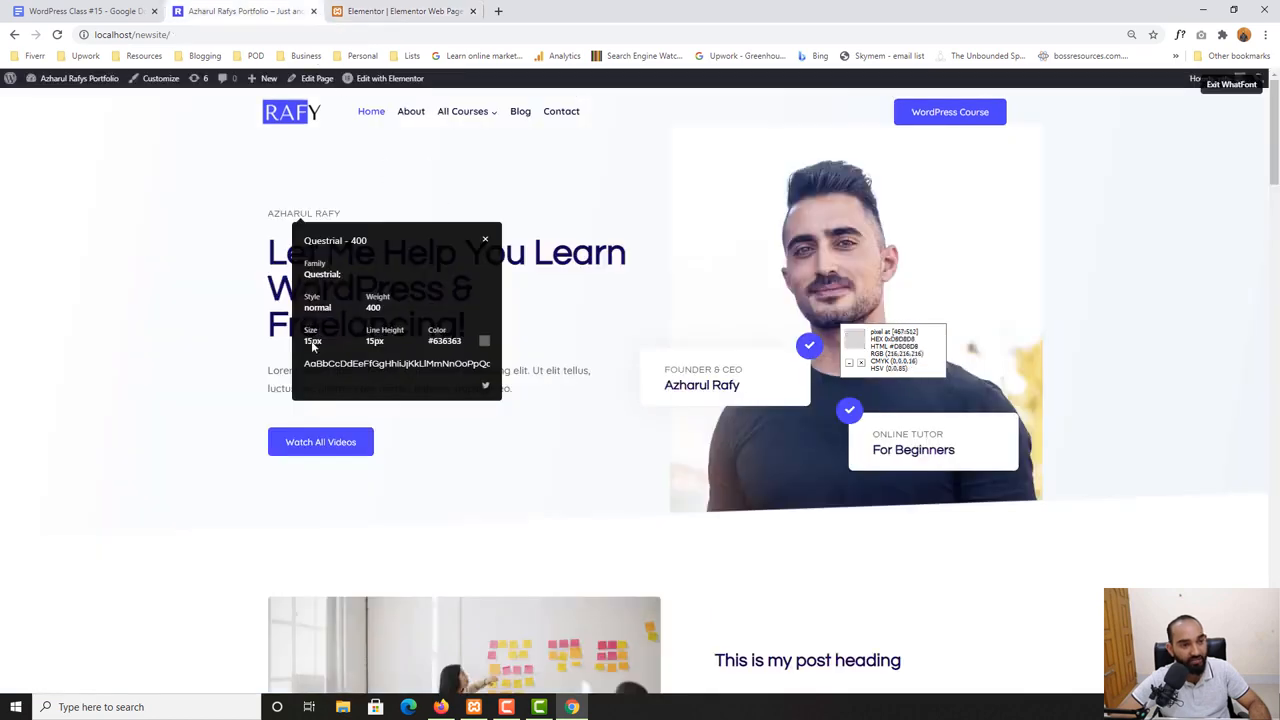
pyautogui.click(400, 11)
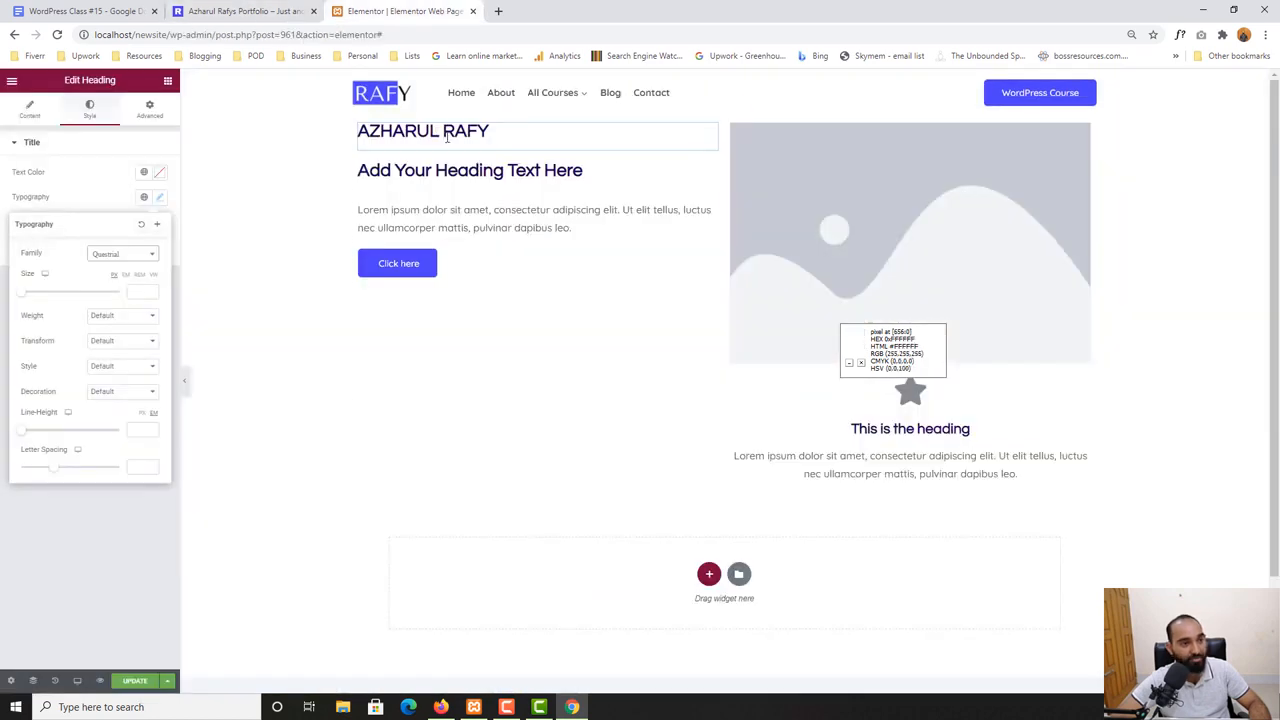
pyautogui.click(132, 292)
pyautogui.write('15')
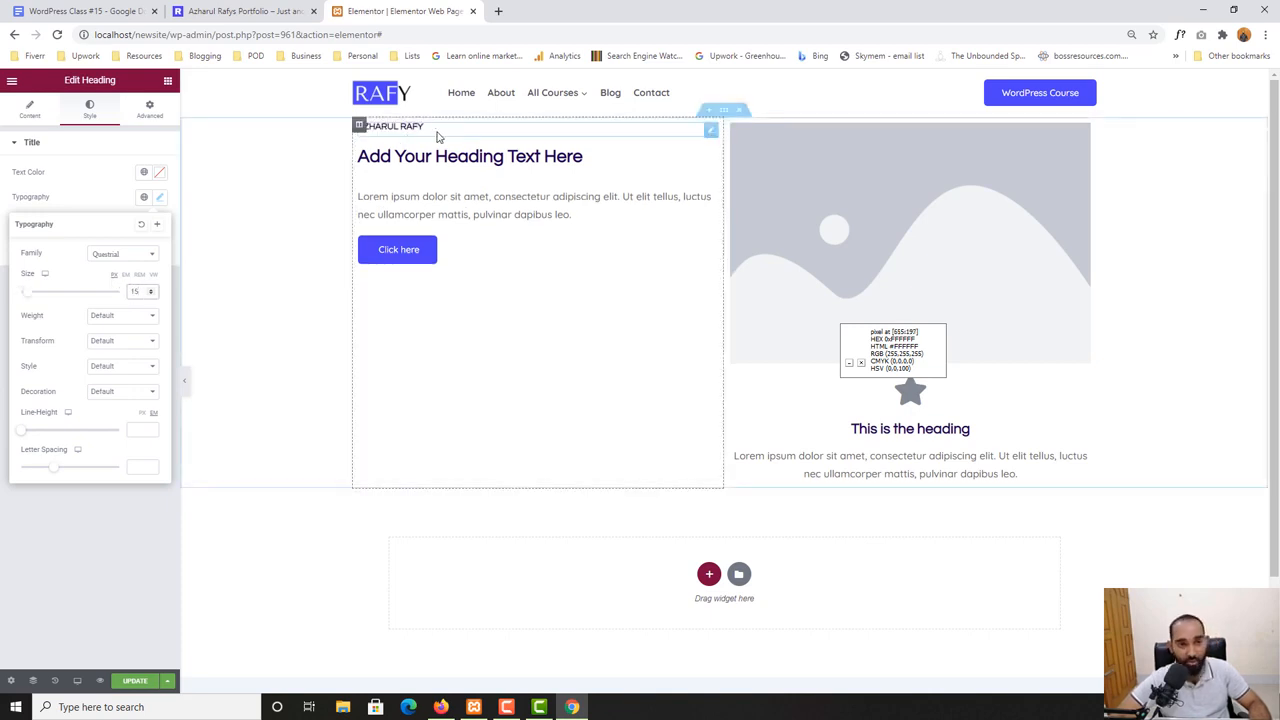
pyautogui.click(240, 11)
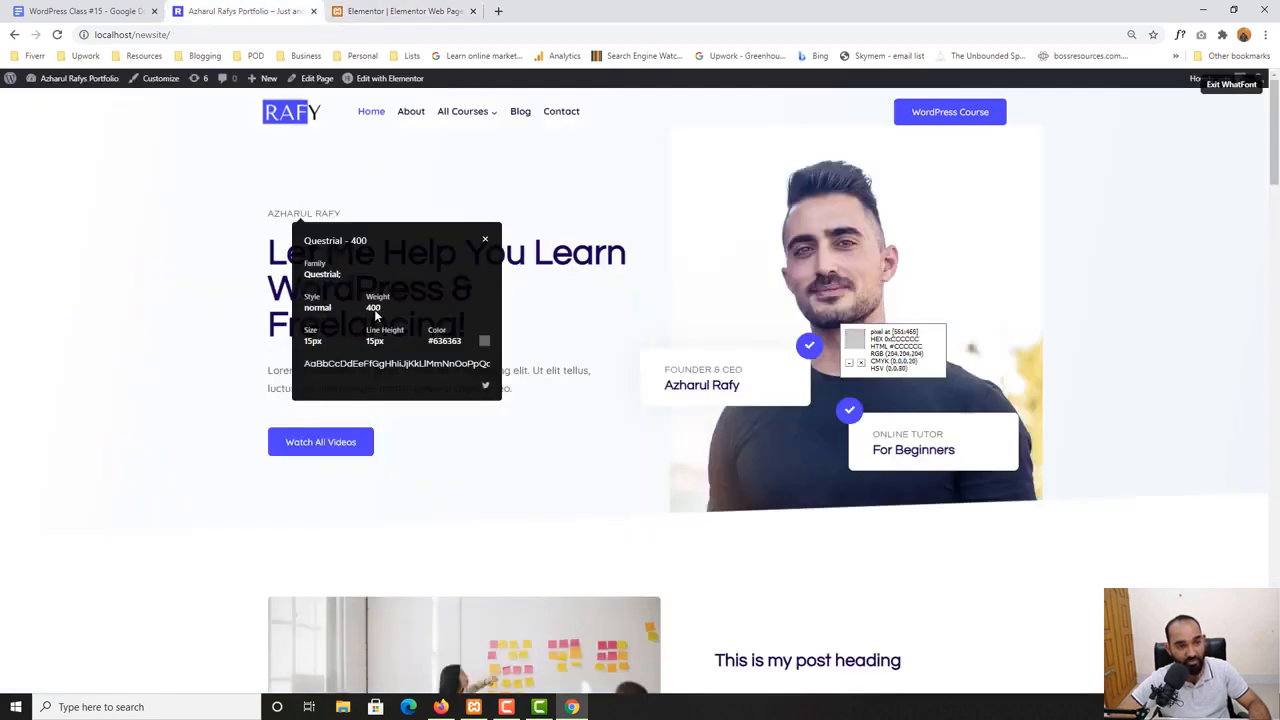
pyautogui.click(390, 11)
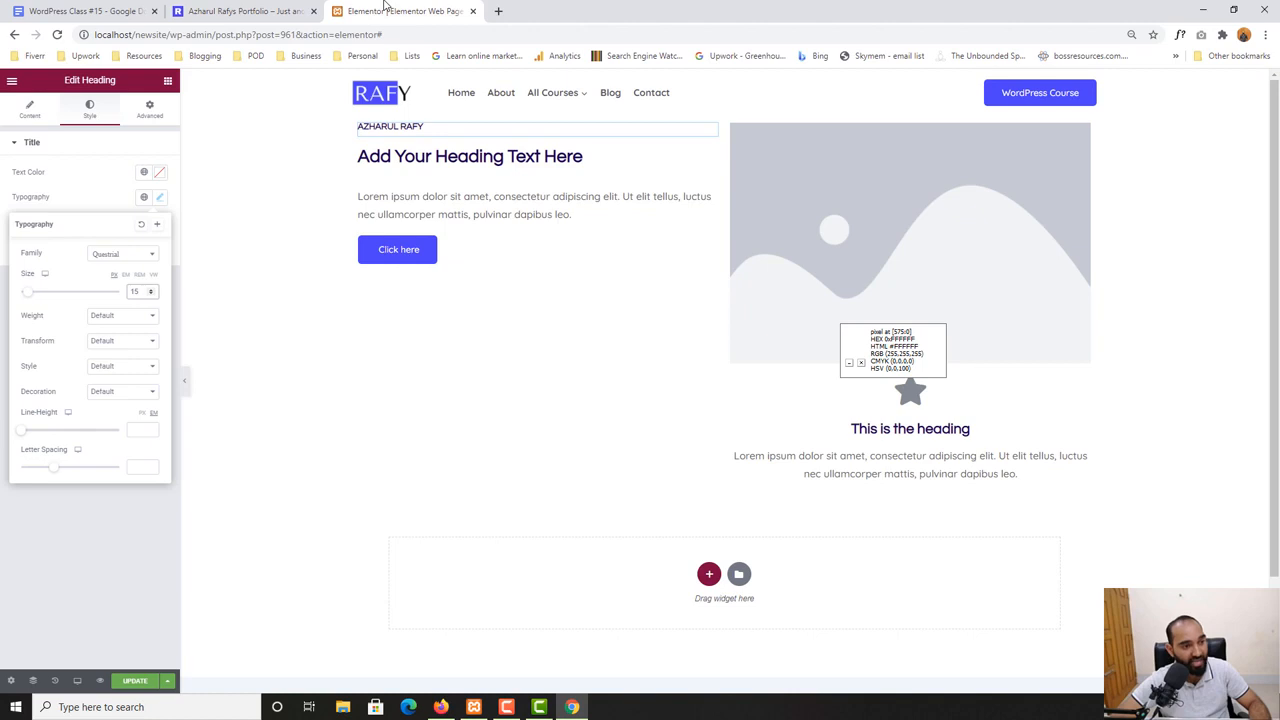
pyautogui.click(125, 318)
pyautogui.click(108, 357)
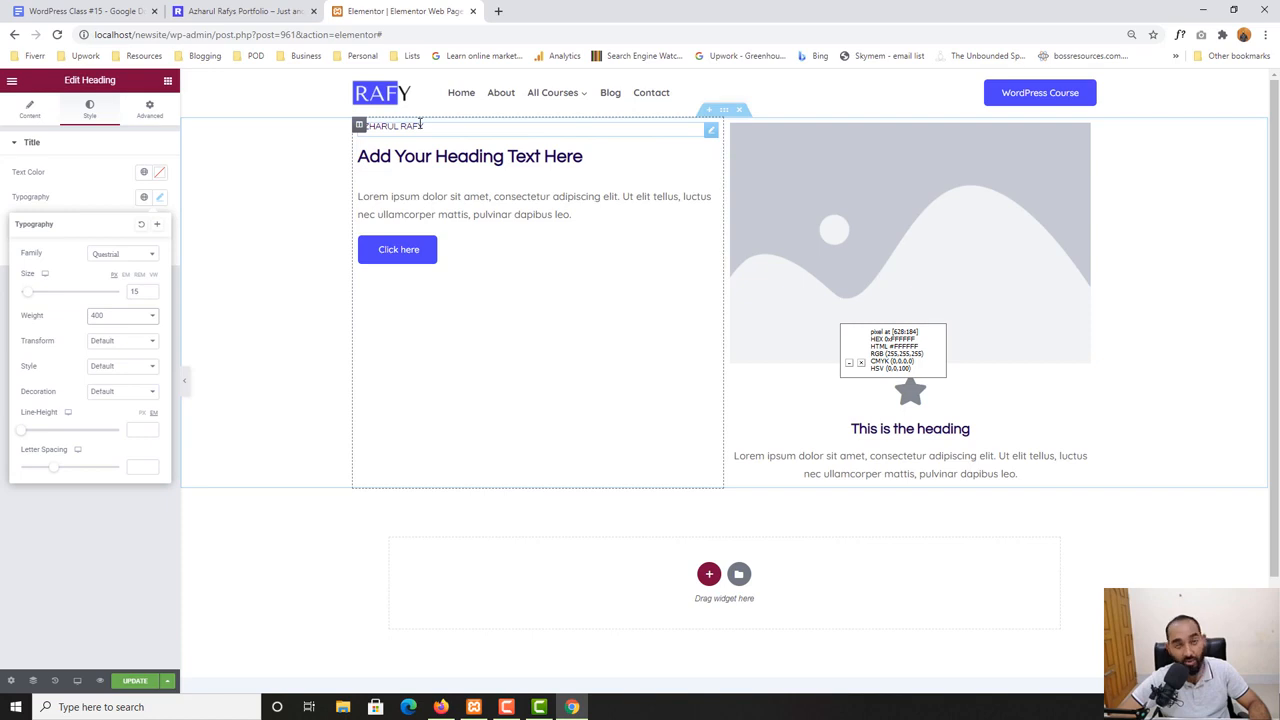
# Compare the restyled name heading with the homepage's name line and update the Elementor page
pyautogui.hotkey('ctrl', 'shift', 'Tab')
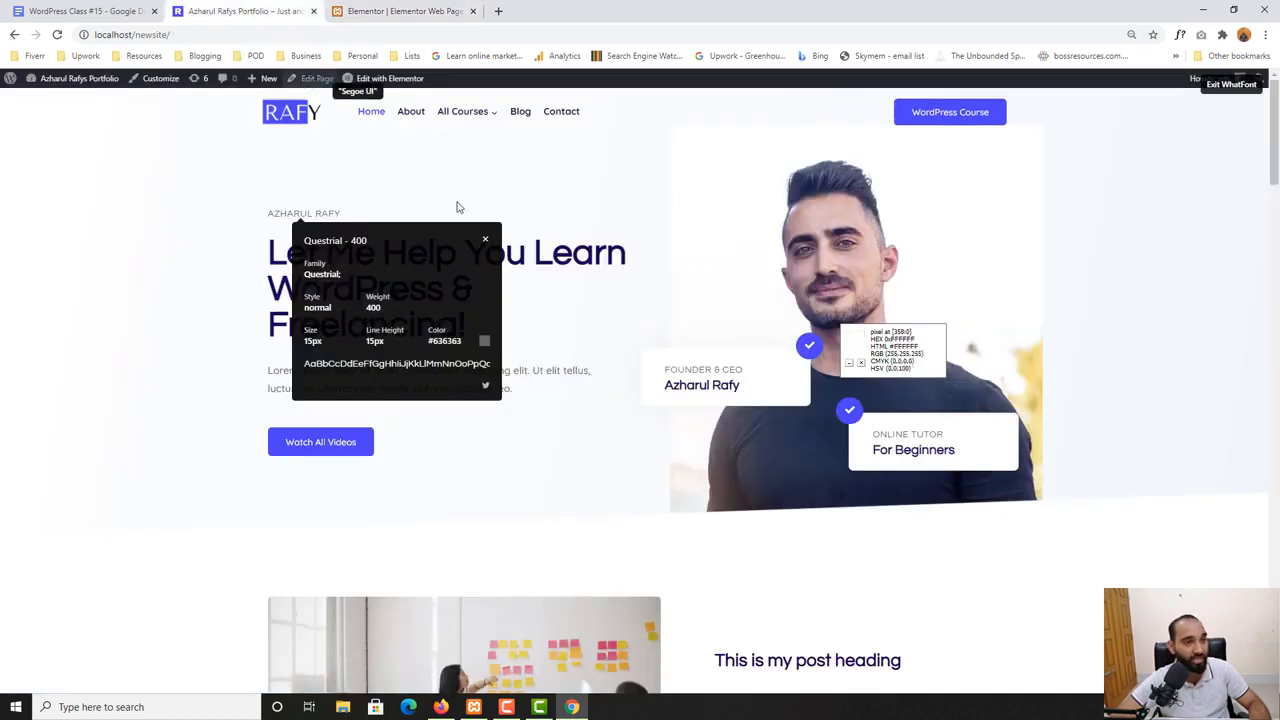
pyautogui.click(449, 10)
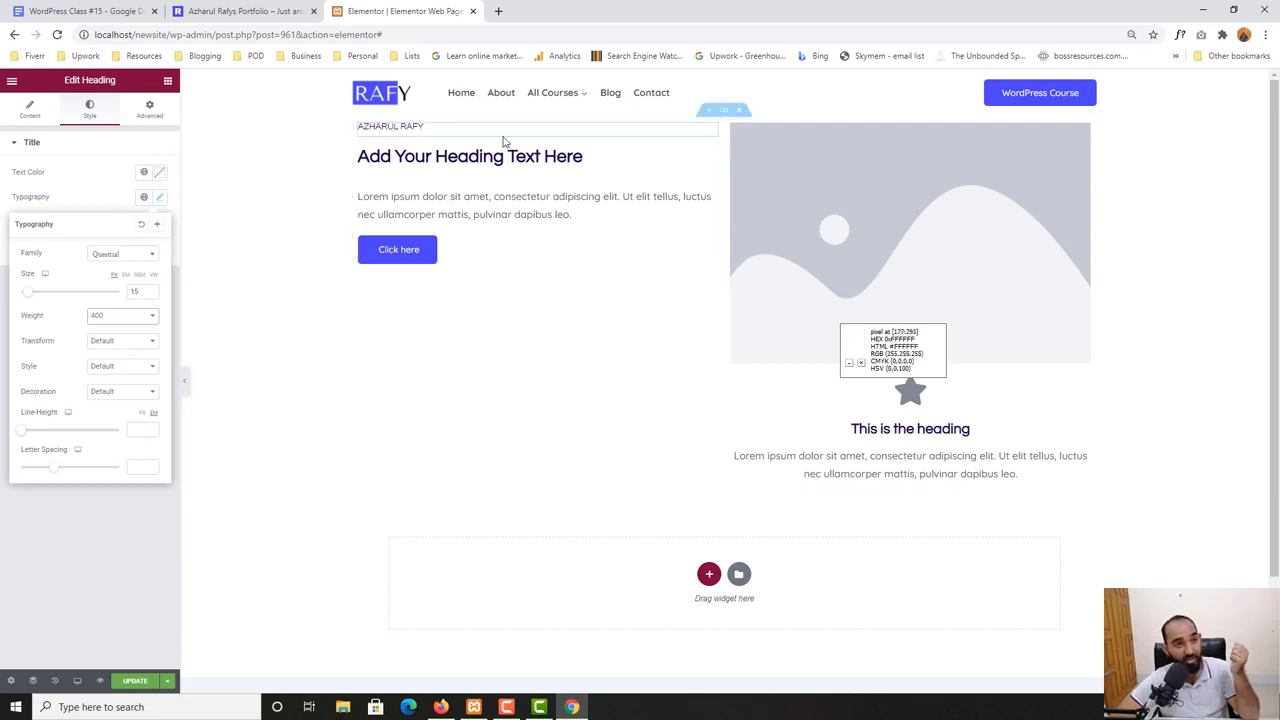
pyautogui.click(87, 198)
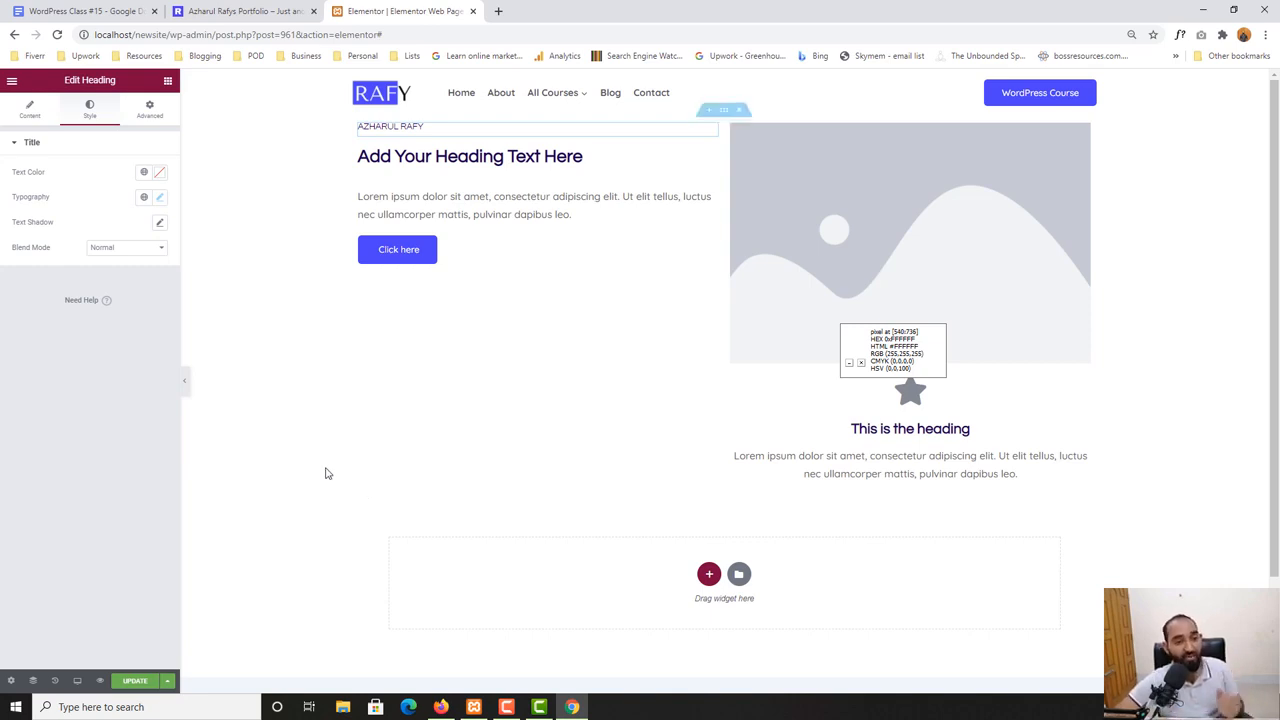
pyautogui.click(125, 687)
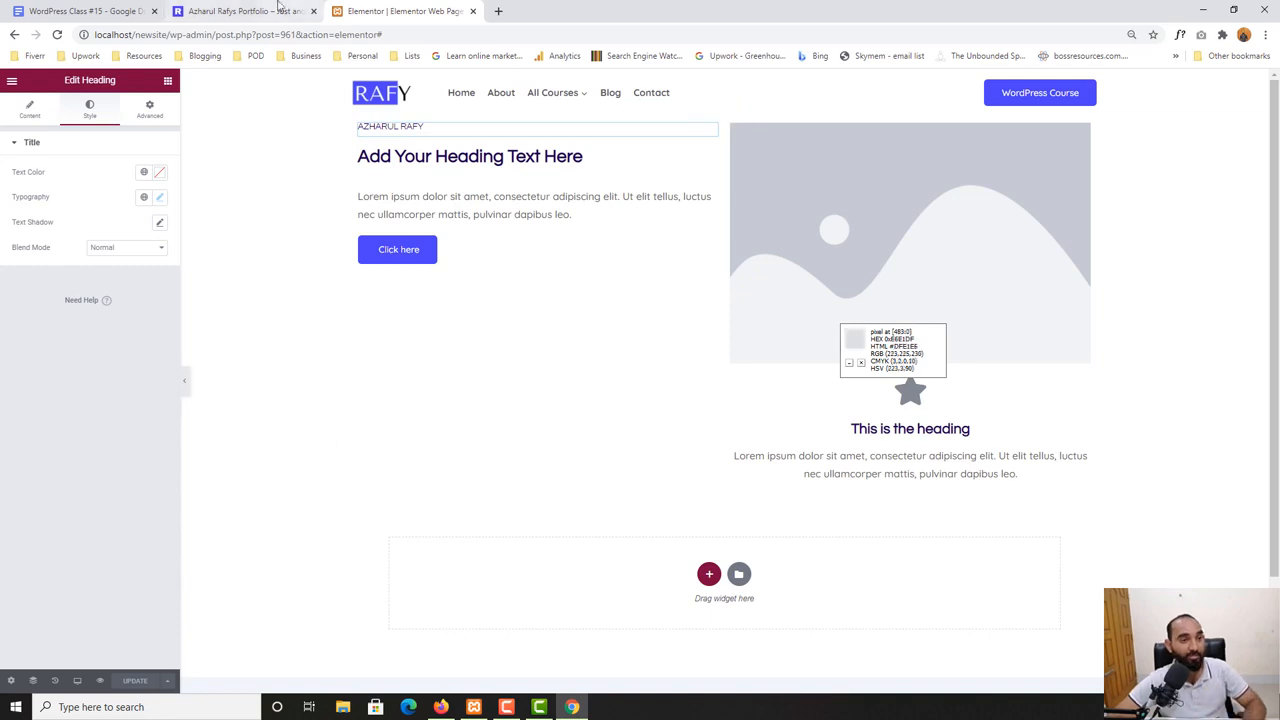
# Dismiss the font details on the homepage and exit WhatFont
pyautogui.click(270, 9)
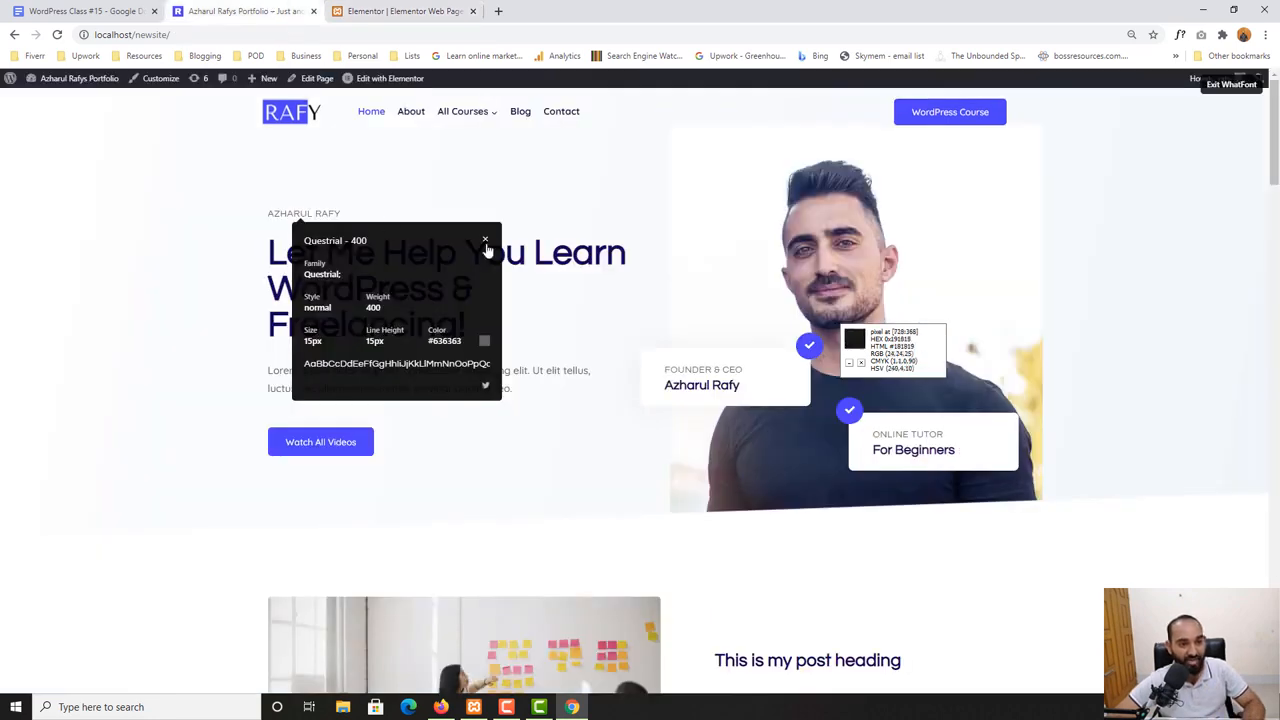
pyautogui.click(485, 240)
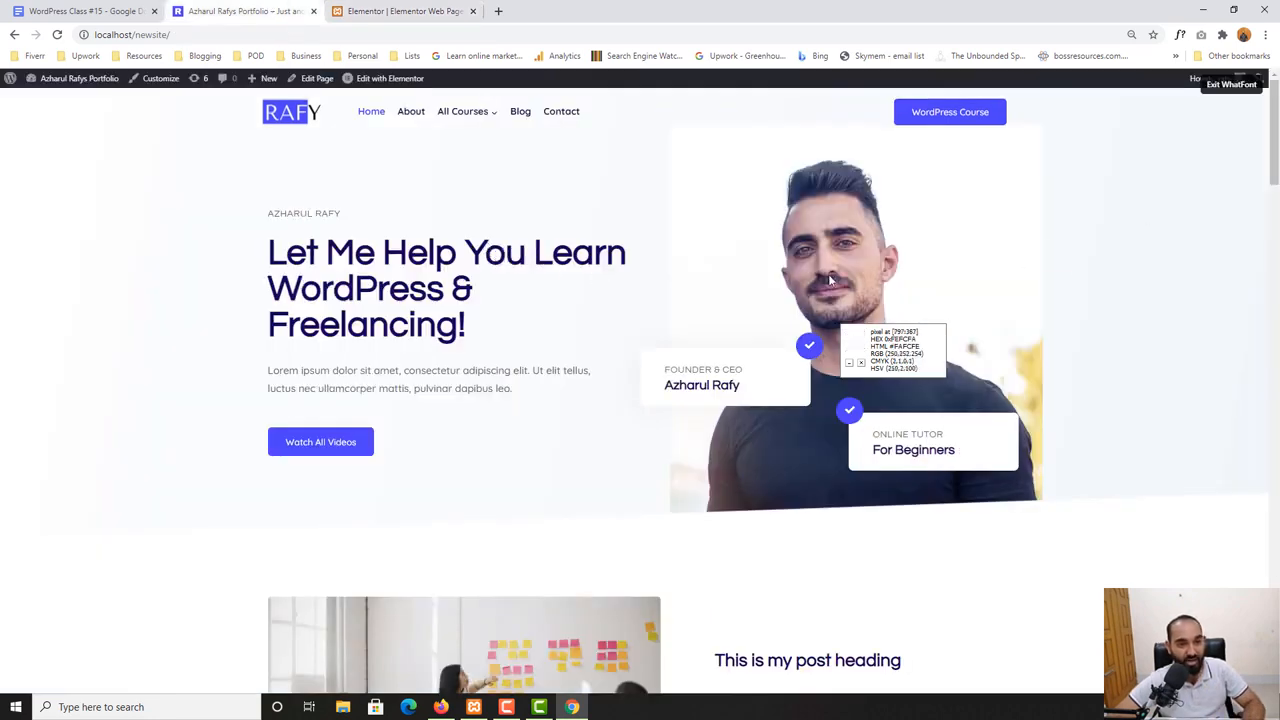
pyautogui.click(1232, 84)
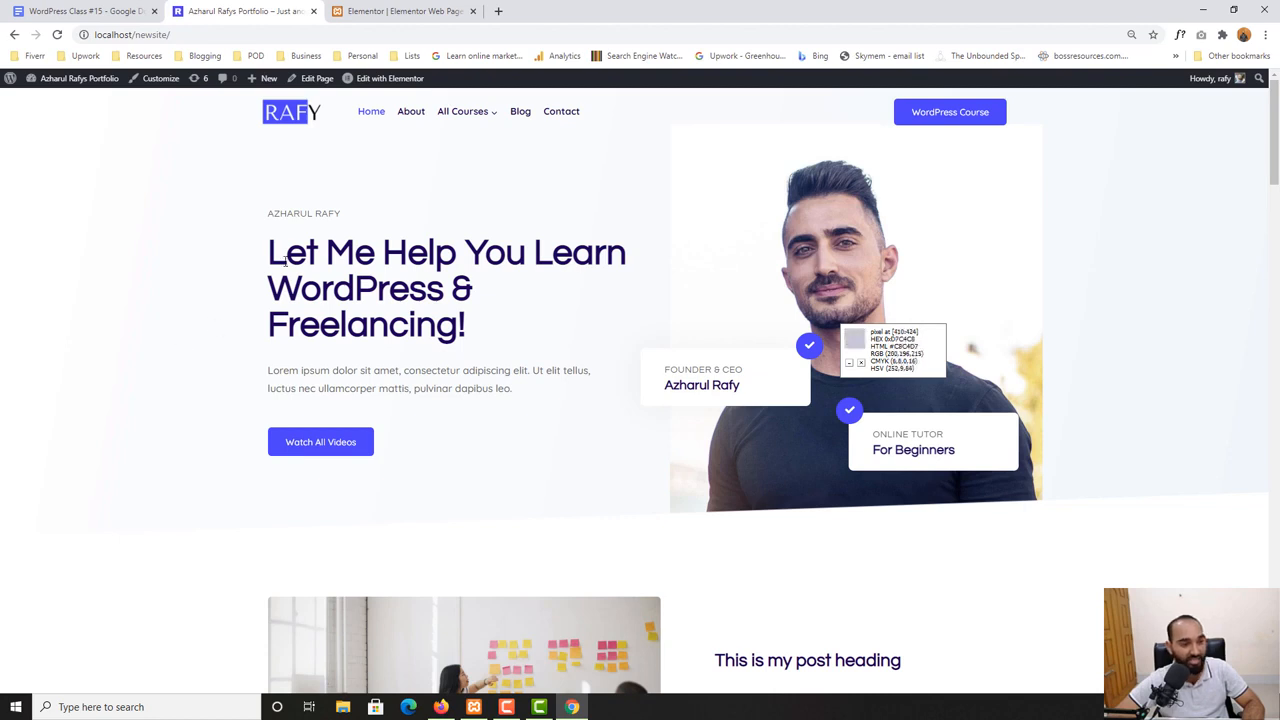
# Copy the homepage's main heading "Let Me Help You Learn WordPress & Freelancing!" and close the Pixie window
pyautogui.moveTo(268, 243); pyautogui.dragTo(478, 334)
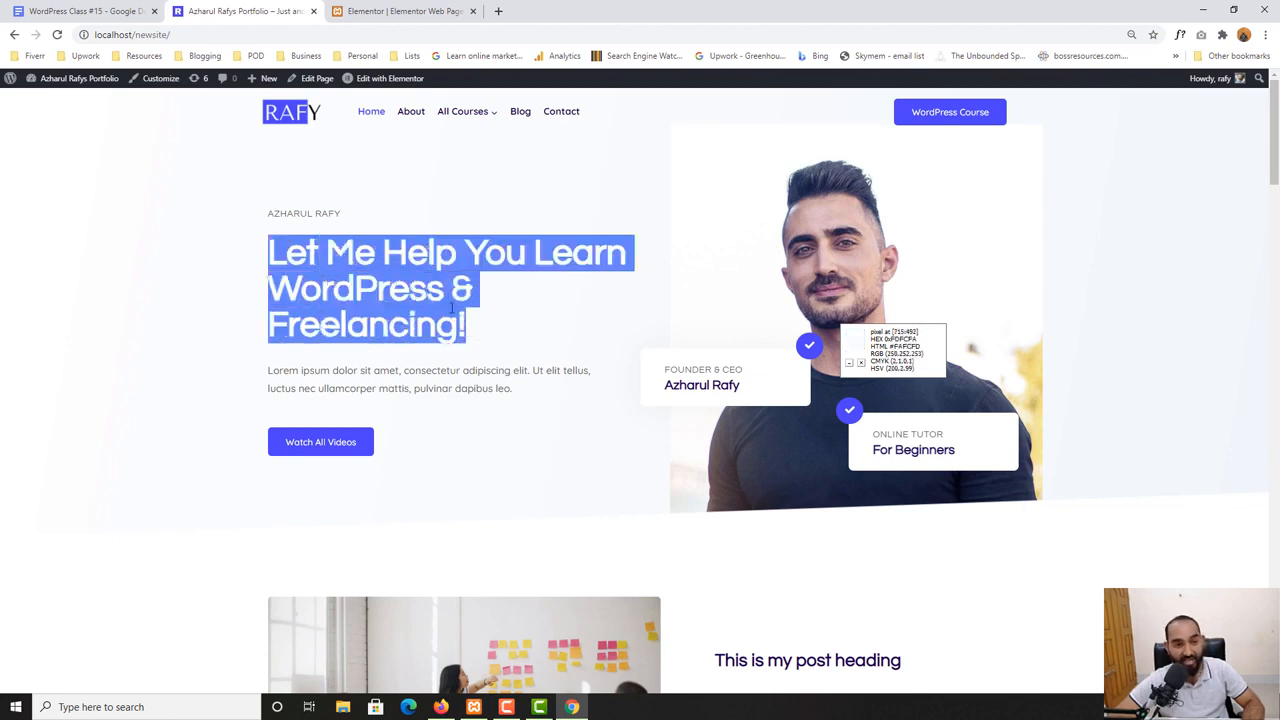
pyautogui.rightClick(391, 281)
pyautogui.click(423, 290)
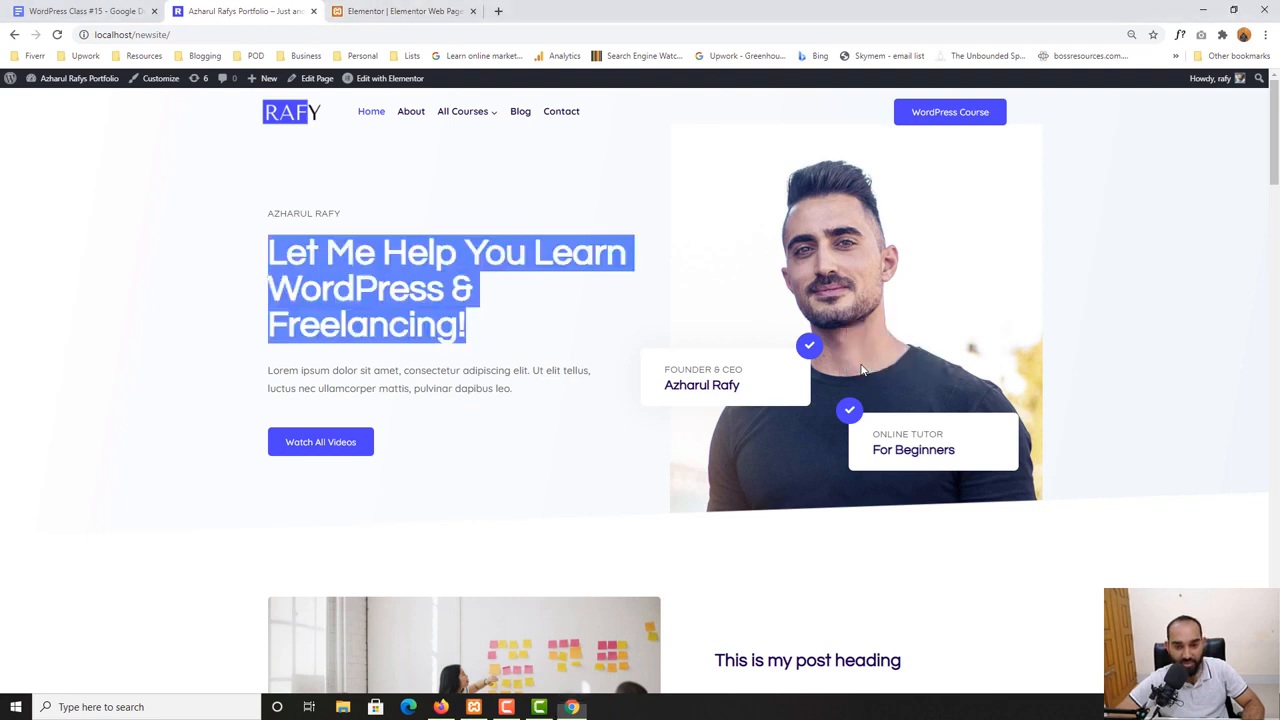
pyautogui.click(866, 370)
pyautogui.rightClick(321, 263)
pyautogui.click(385, 258)
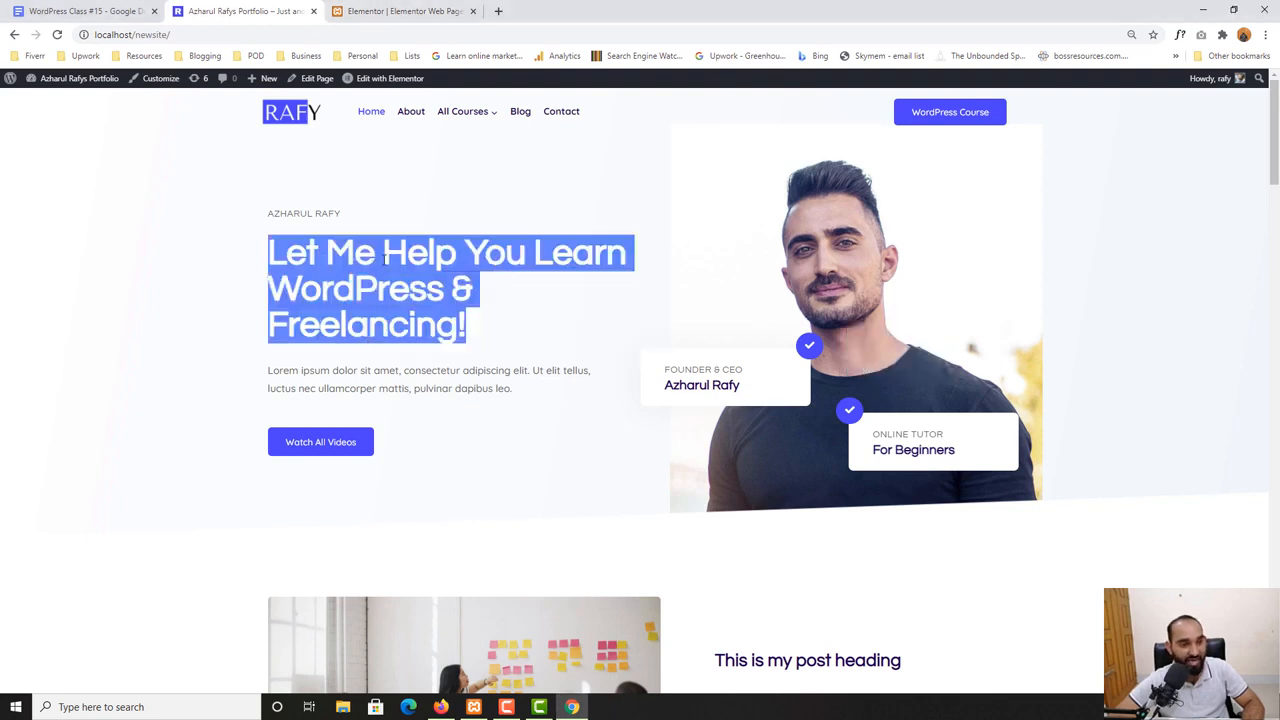
# Replace the second heading's placeholder title on the Elementor page with "Let Me Help You Learn WordPress & Freelancing!"
pyautogui.click(390, 10)
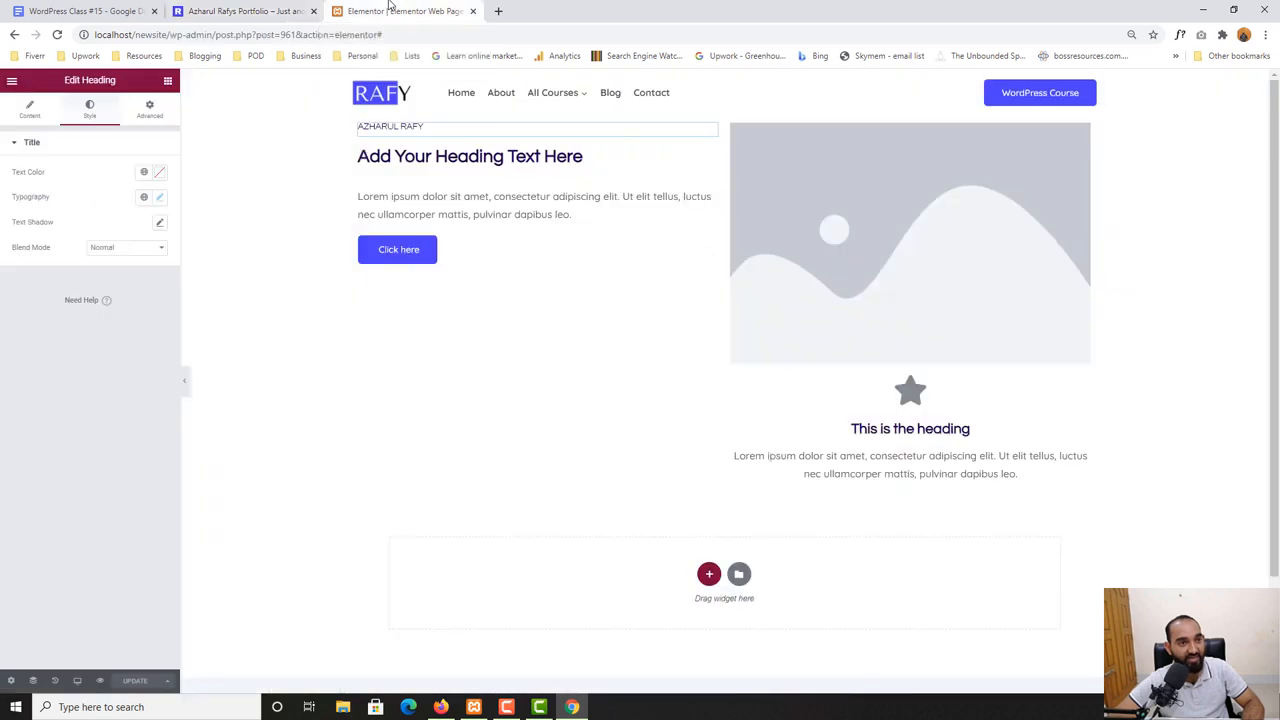
pyautogui.click(392, 157)
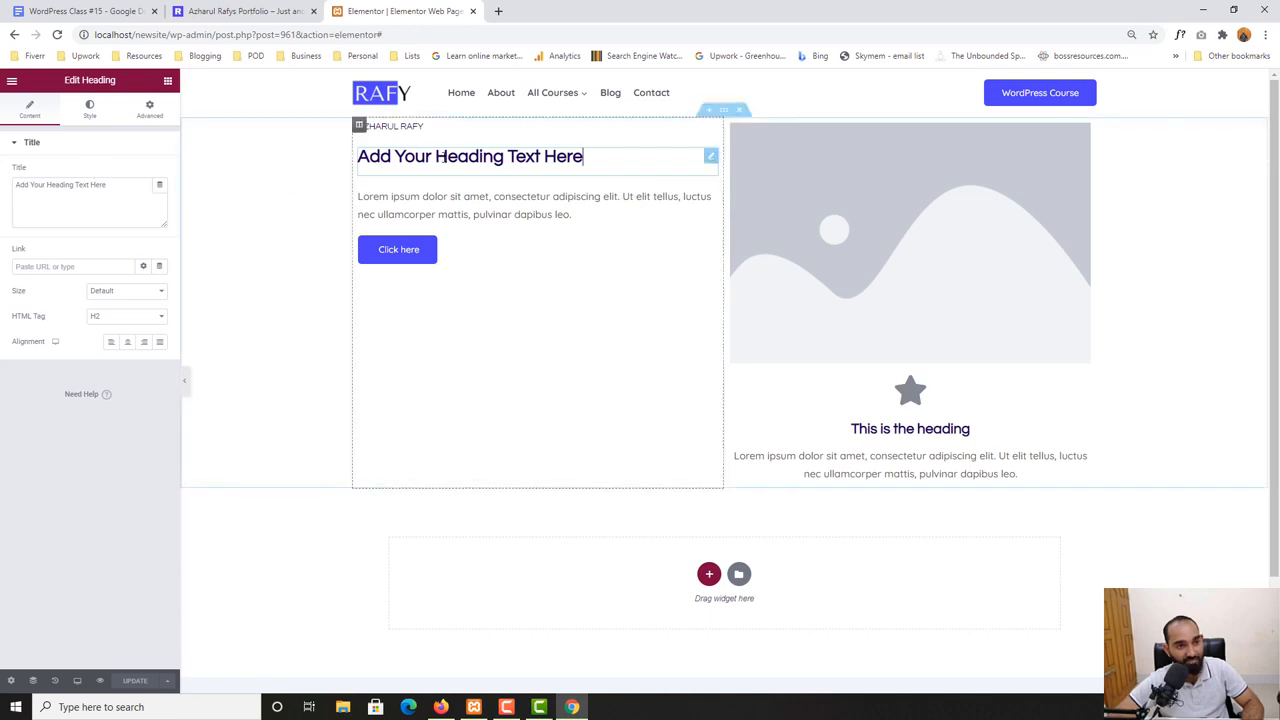
pyautogui.moveTo(124, 189); pyautogui.dragTo(4, 192)
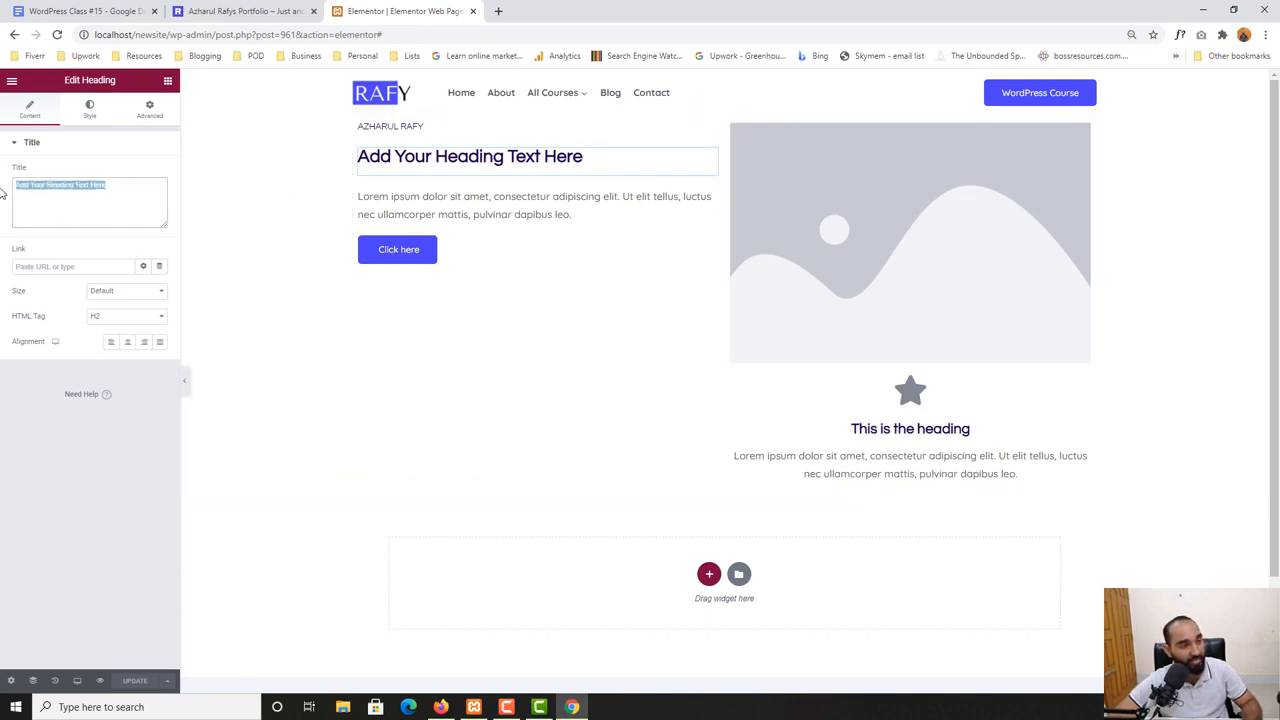
pyautogui.hotkey('ctrl', 'v')
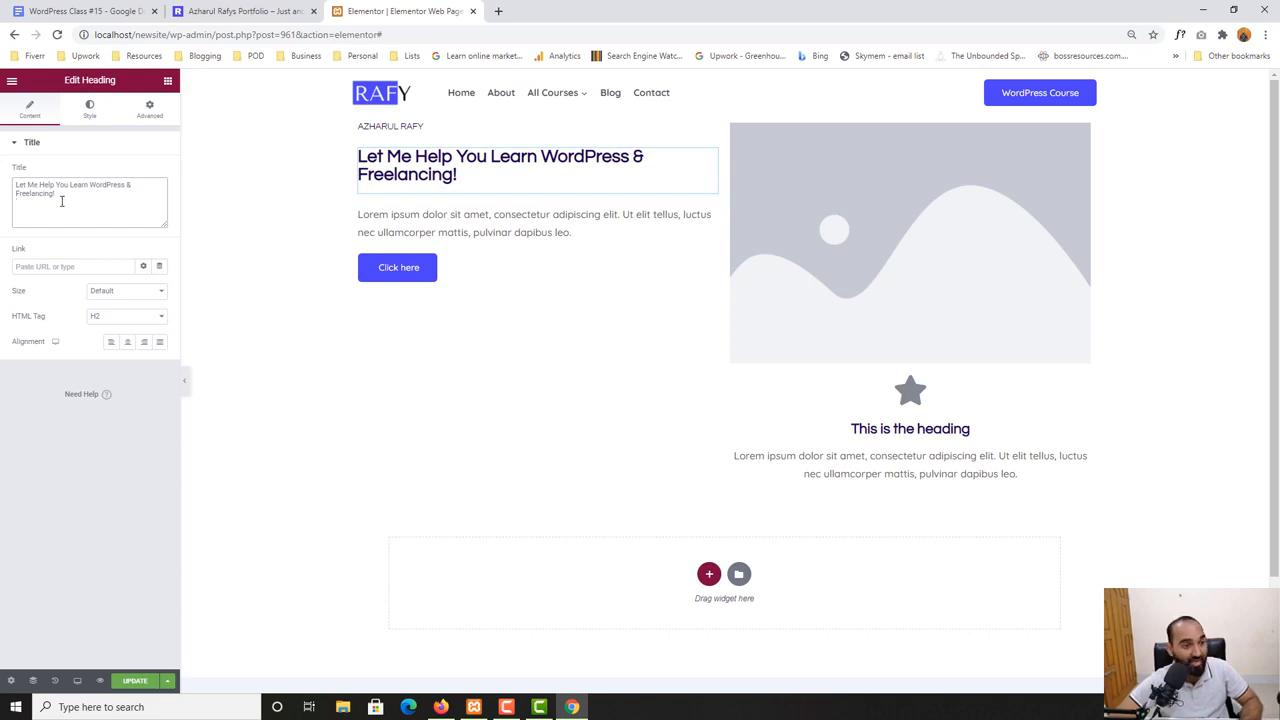
# Inspect the font details of the homepage's main heading with WhatFont and return to the Elementor page
pyautogui.click(249, 8)
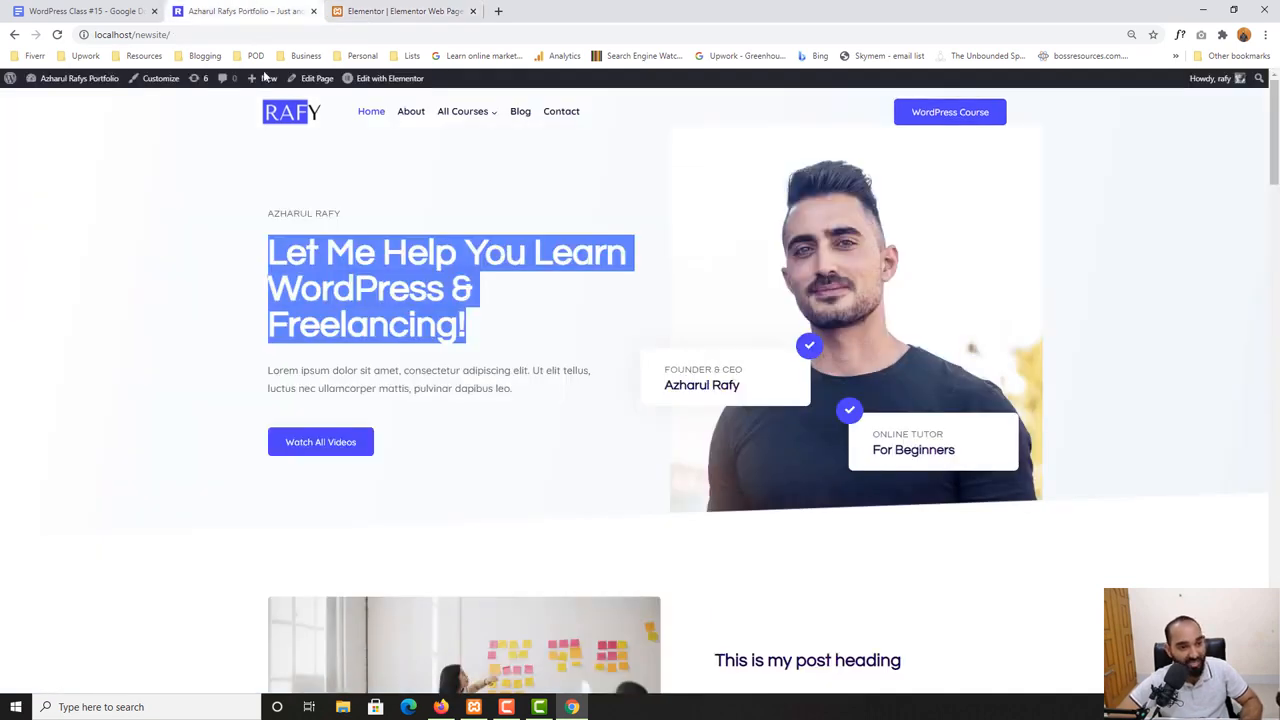
pyautogui.click(240, 230)
pyautogui.click(1180, 34)
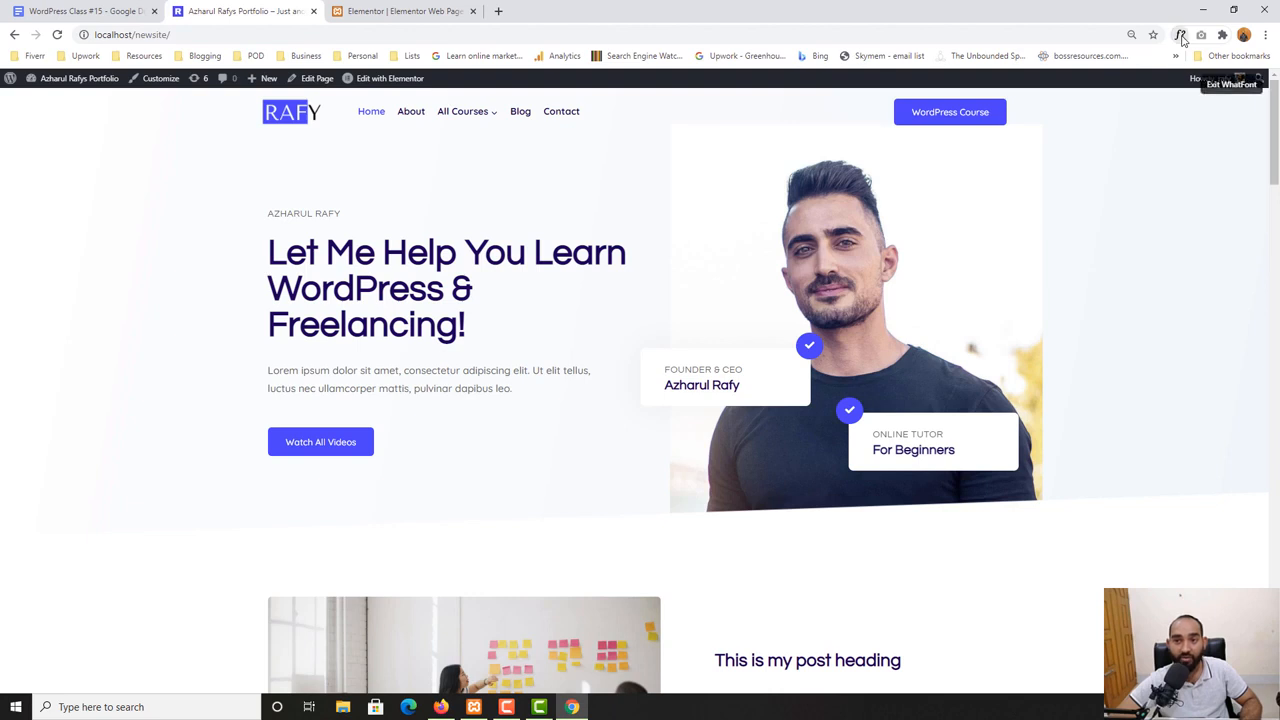
pyautogui.click(296, 264)
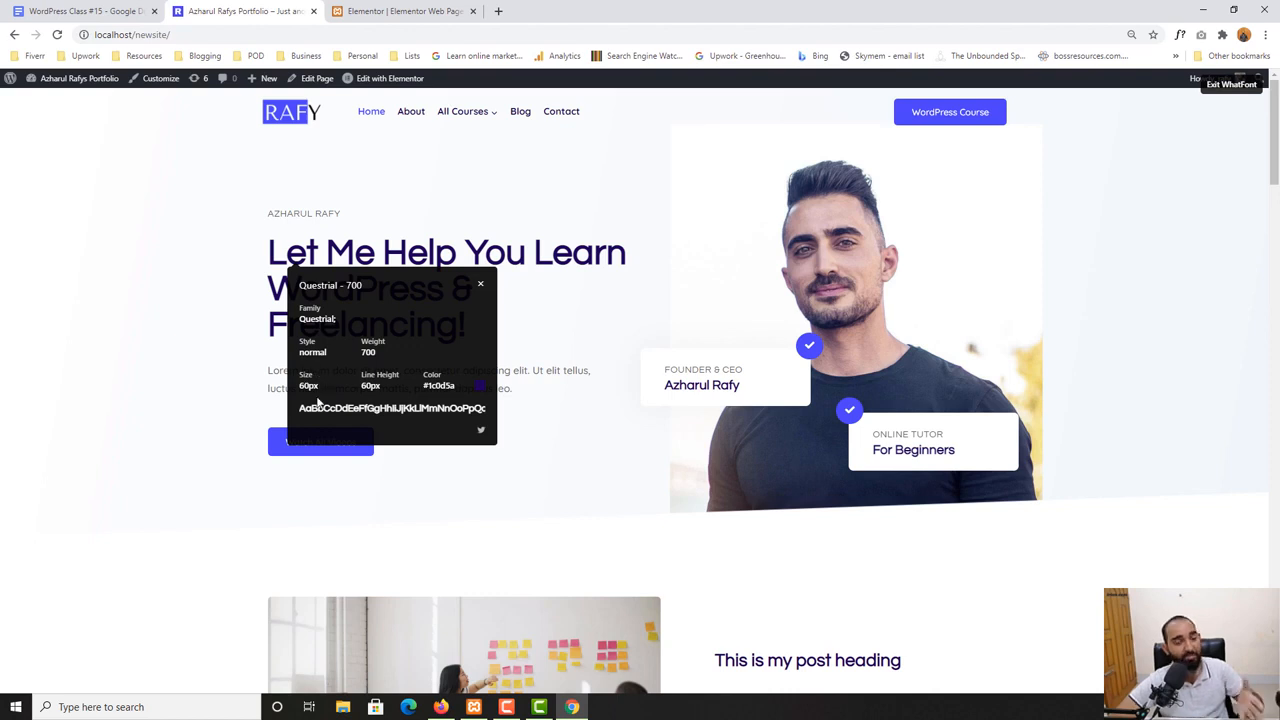
pyautogui.click(391, 10)
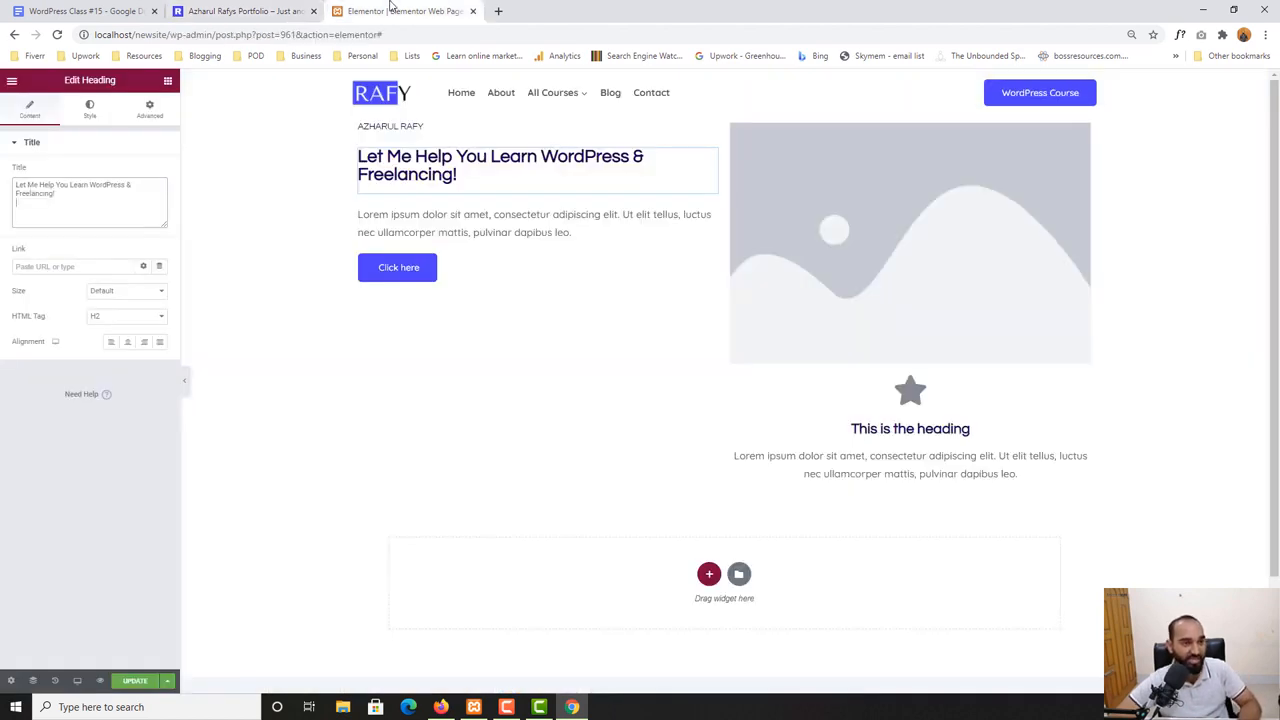
# Set the font family of the "Let Me Help You Learn WordPress & Freelancing!" heading to Questrial
pyautogui.click(90, 110)
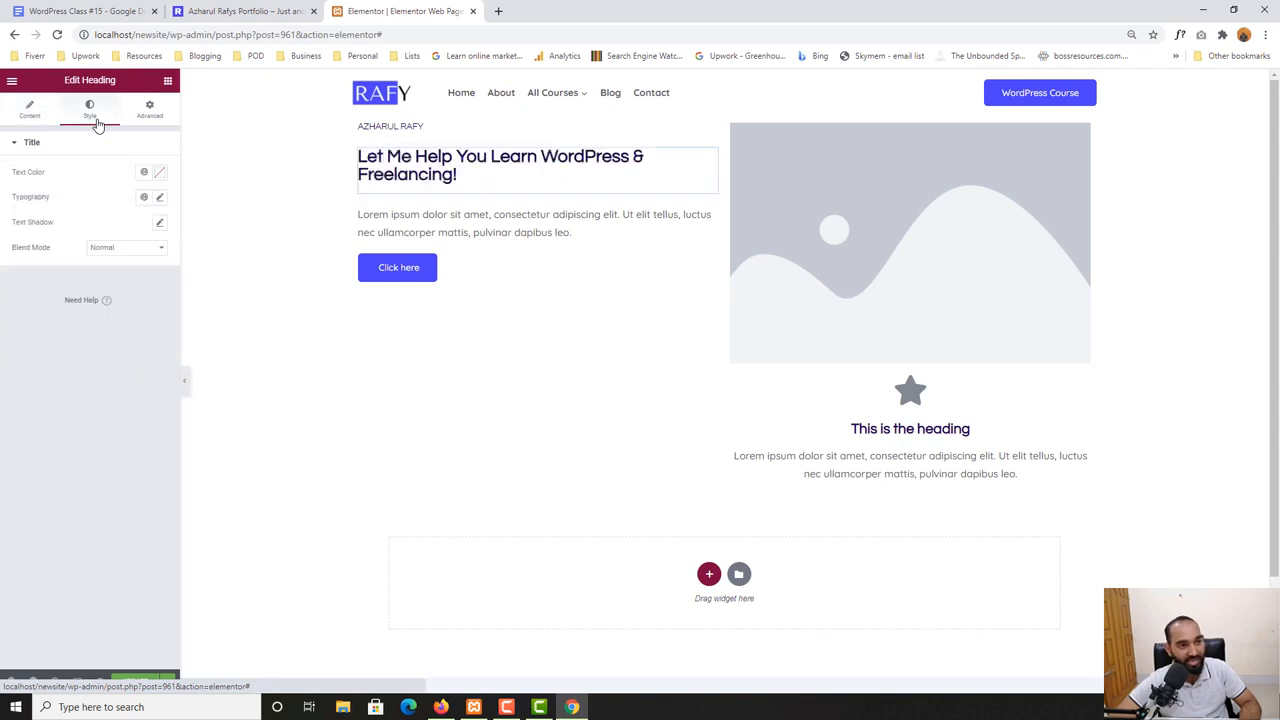
pyautogui.click(161, 199)
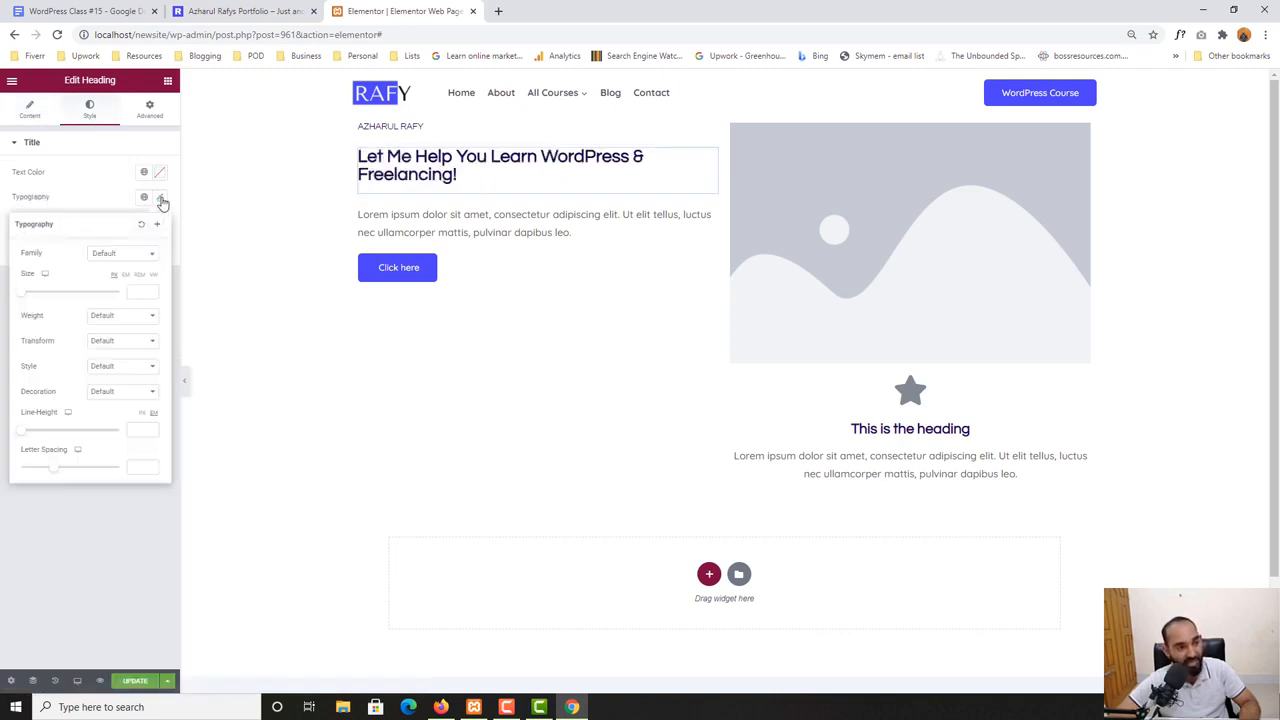
pyautogui.click(110, 258)
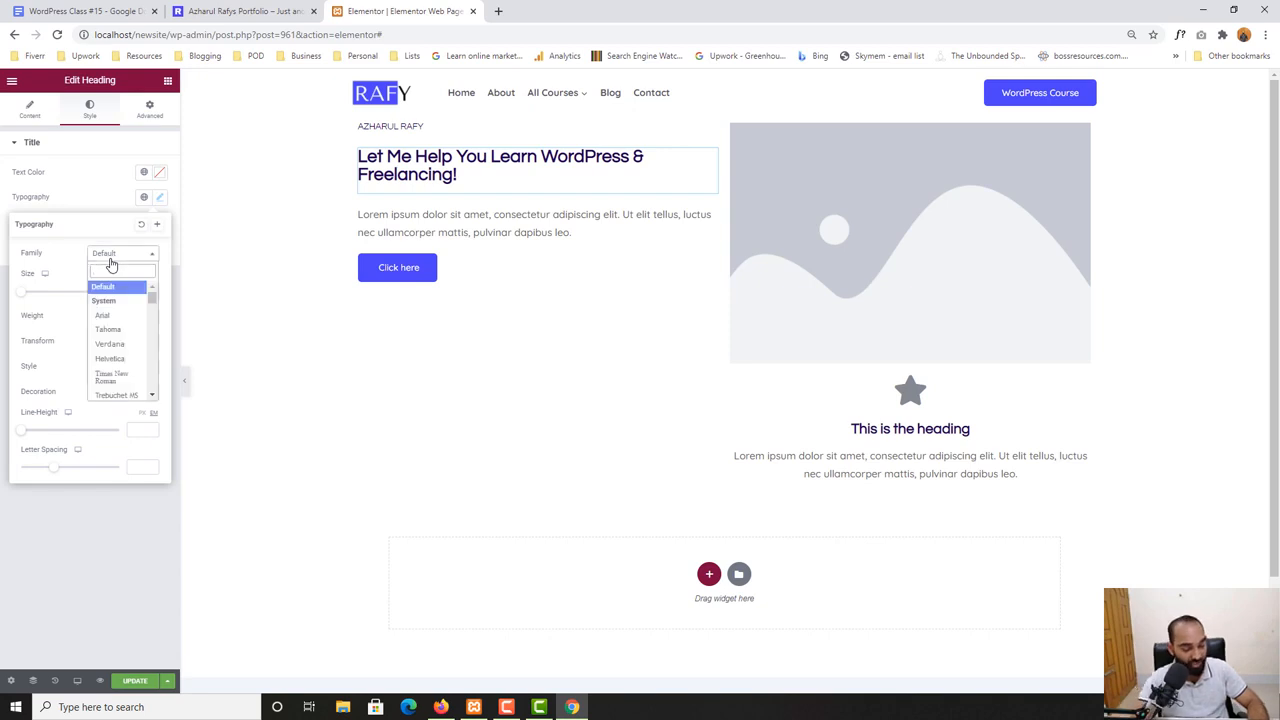
pyautogui.write('que')
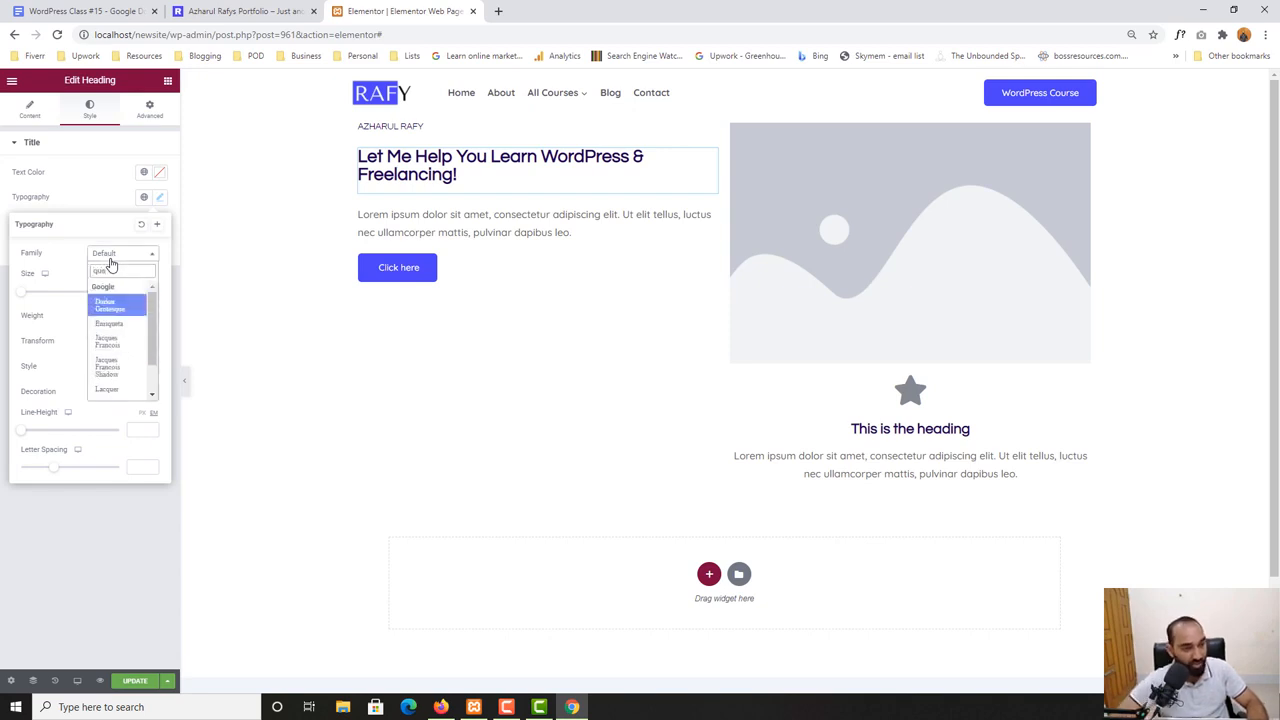
pyautogui.write('s')
pyautogui.click(122, 354)
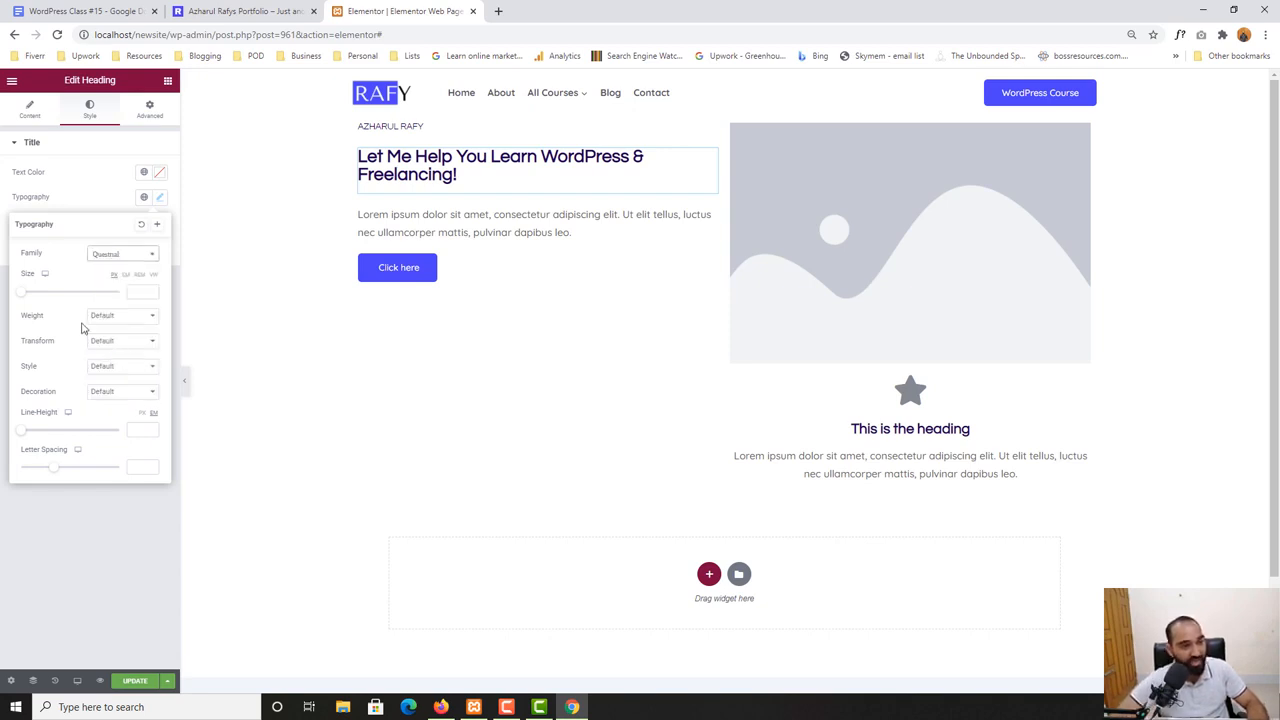
# Set the main heading's font size to 60 px and its weight to 700, and close the typography settings
pyautogui.click(134, 289)
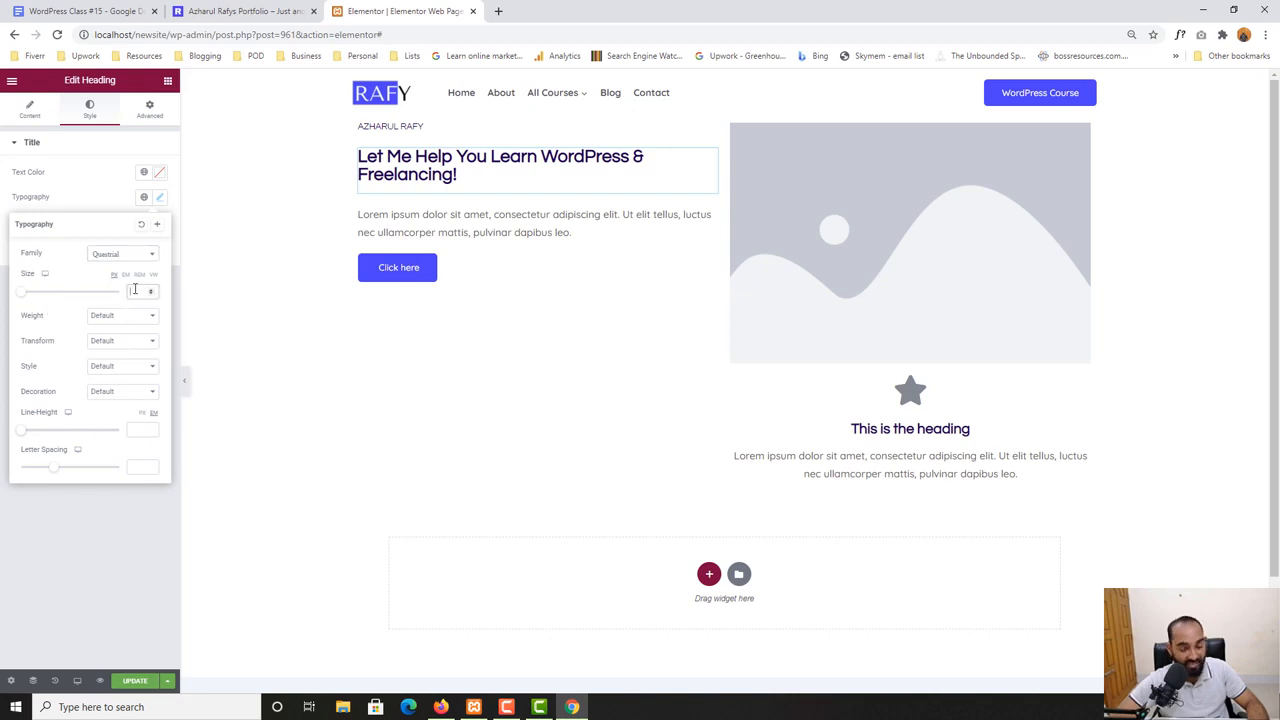
pyautogui.write('1')
pyautogui.write('0')
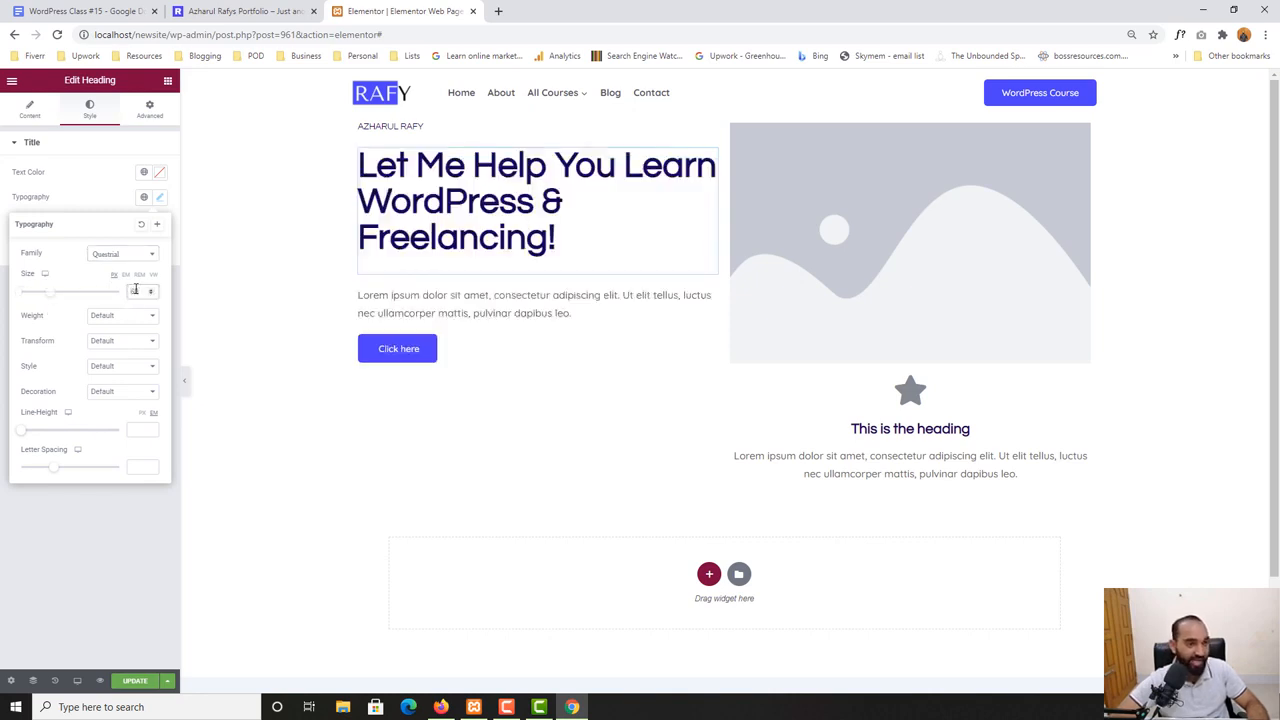
pyautogui.click(112, 320)
pyautogui.click(100, 386)
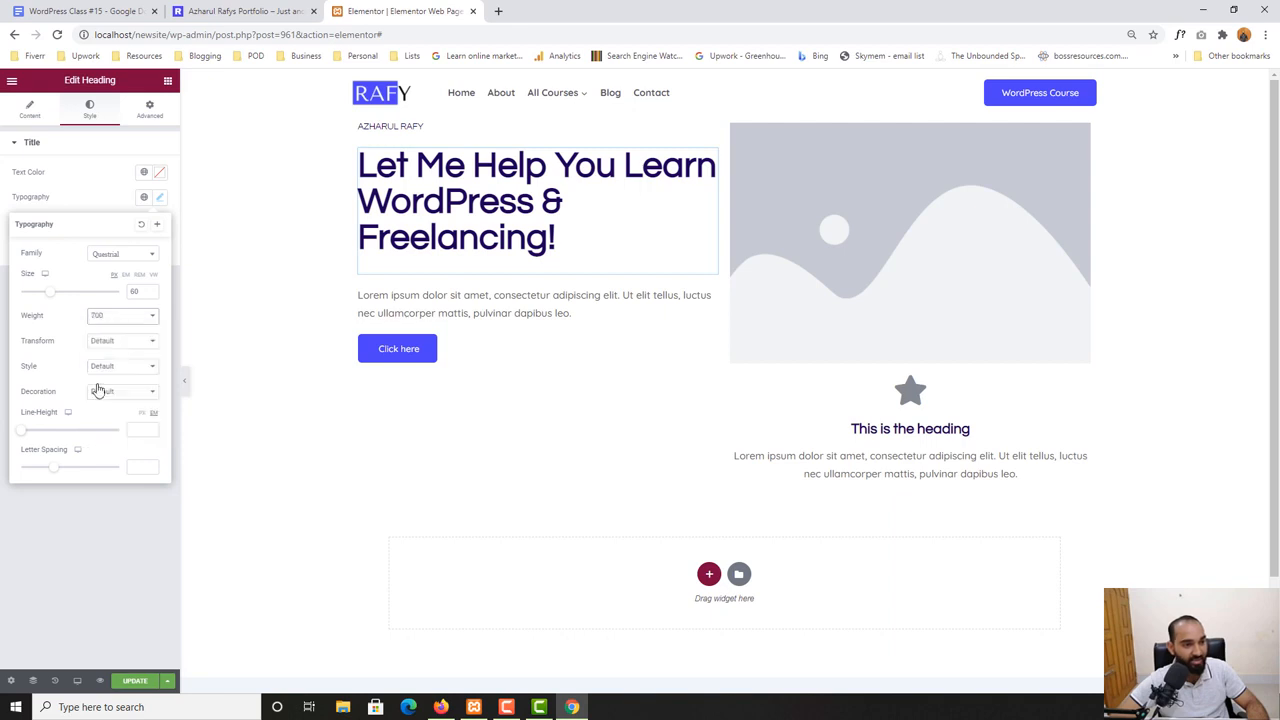
pyautogui.click(114, 199)
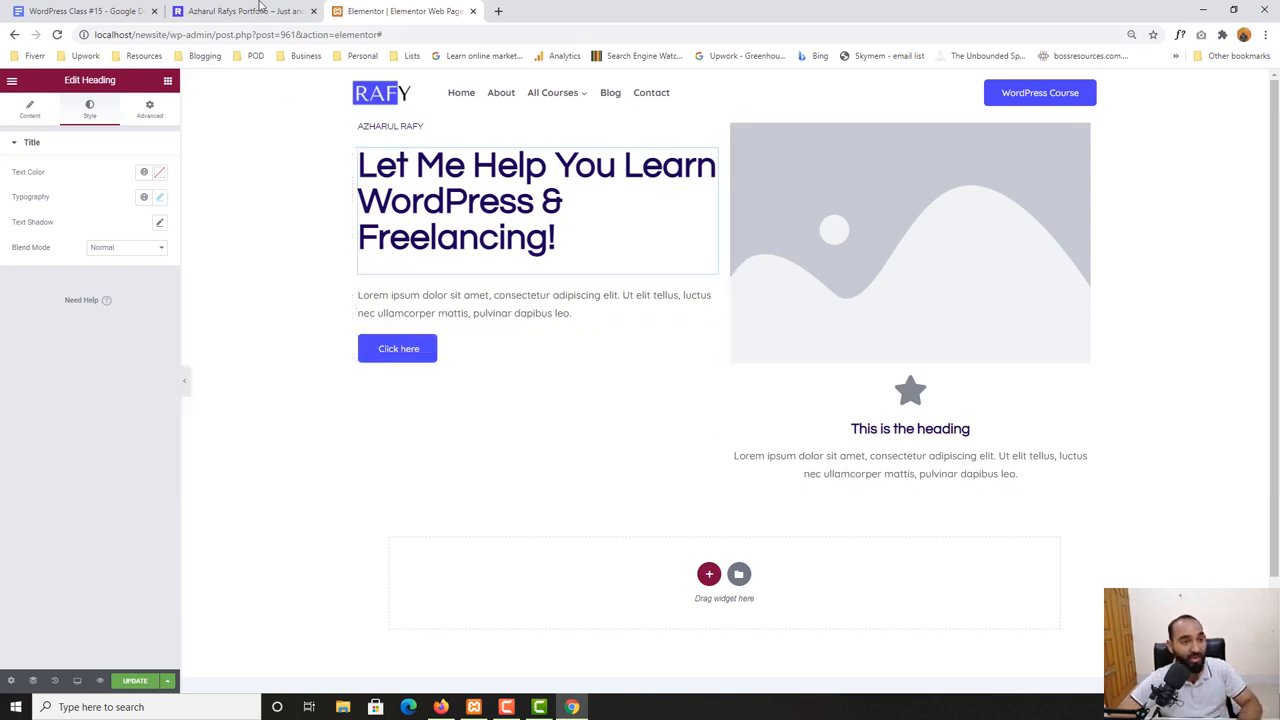
# Exit WhatFont on the homepage and copy the Lorem ipsum paragraph below the main heading
pyautogui.hotkey('ctrl', 'shift', 'Tab')
pyautogui.click(481, 287)
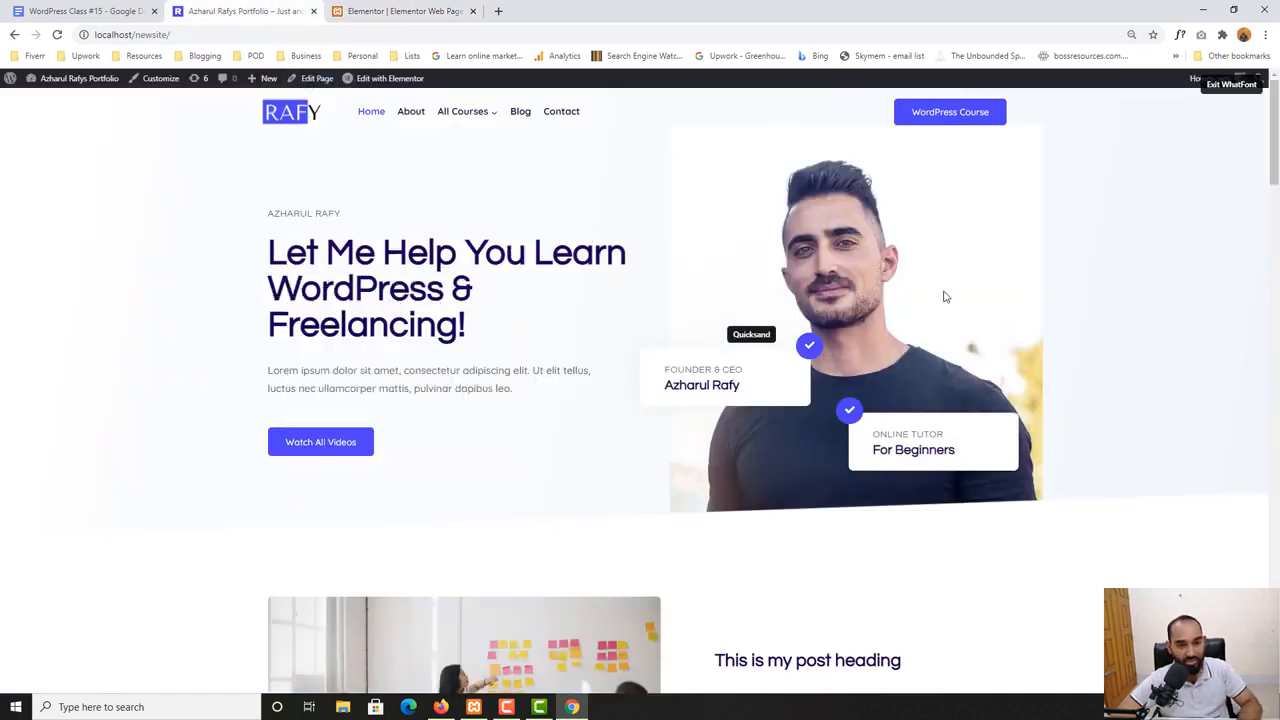
pyautogui.click(1234, 88)
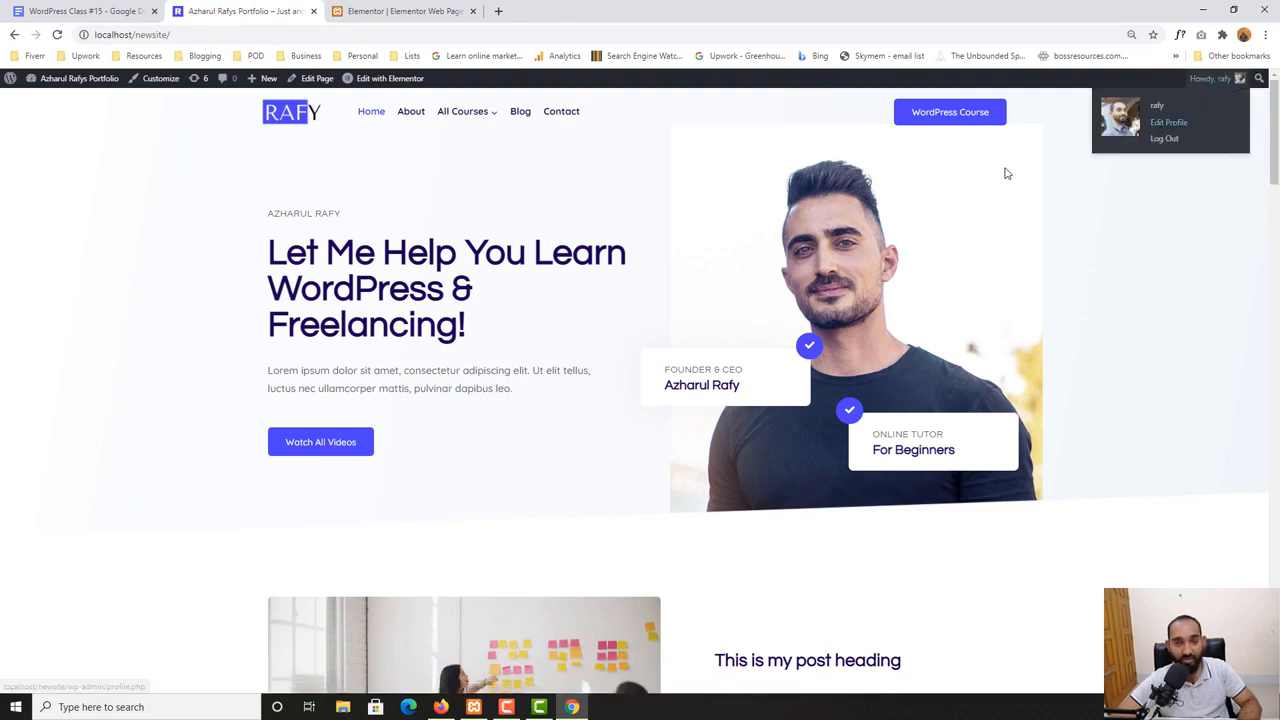
pyautogui.moveTo(276, 370); pyautogui.dragTo(510, 388)
pyautogui.hotkey('ctrl', 'c')
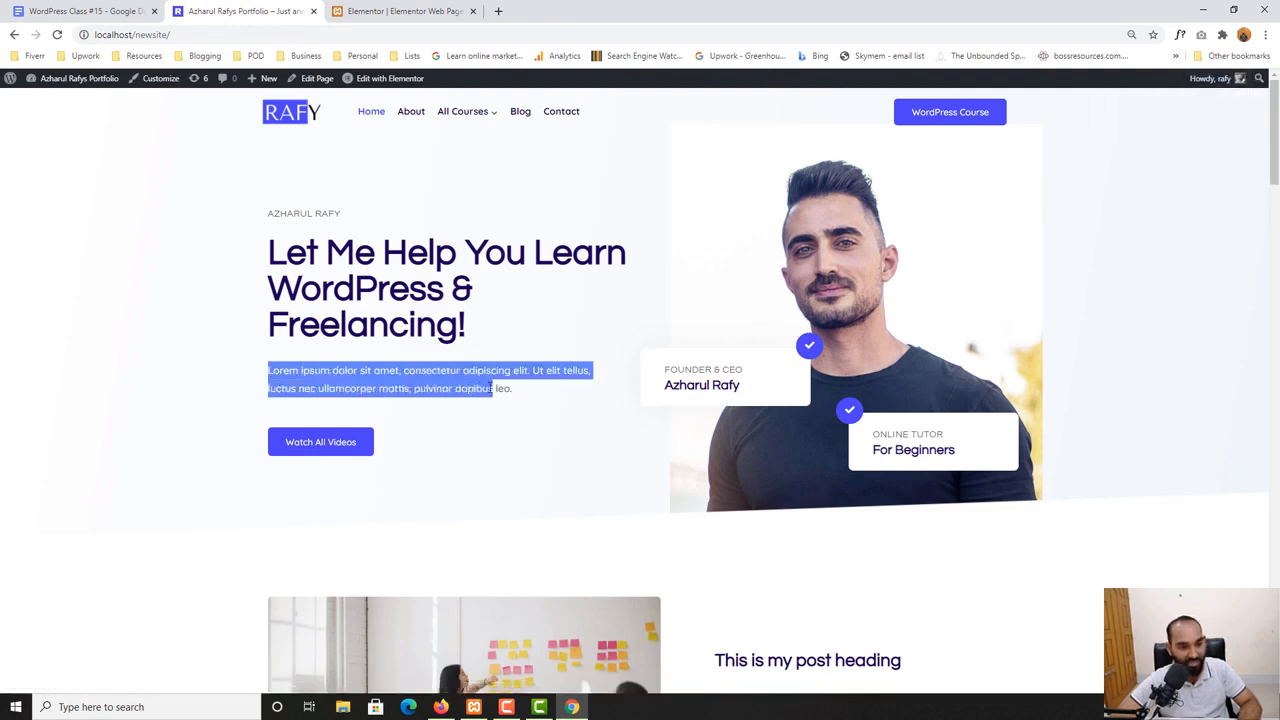
pyautogui.rightClick(498, 384)
pyautogui.click(525, 392)
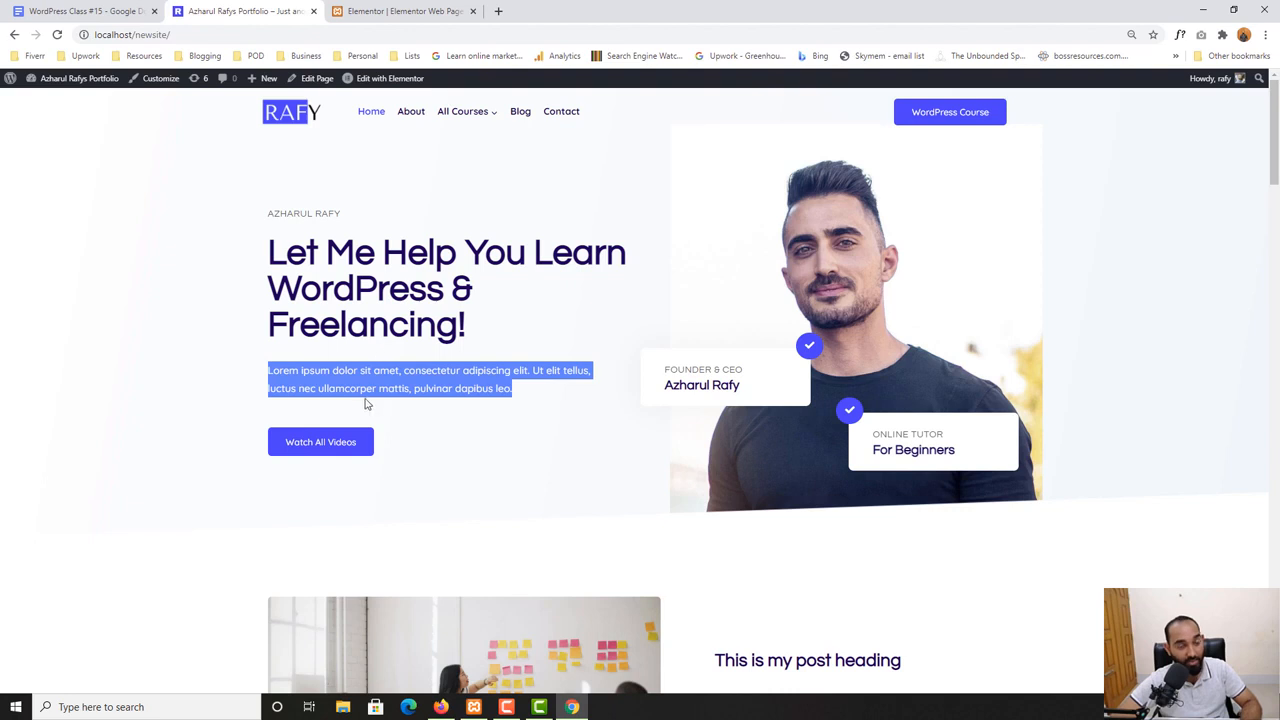
# Replace the text widget's content on the Elementor page with the copied paragraph and remove the extra blank line
pyautogui.click(358, 10)
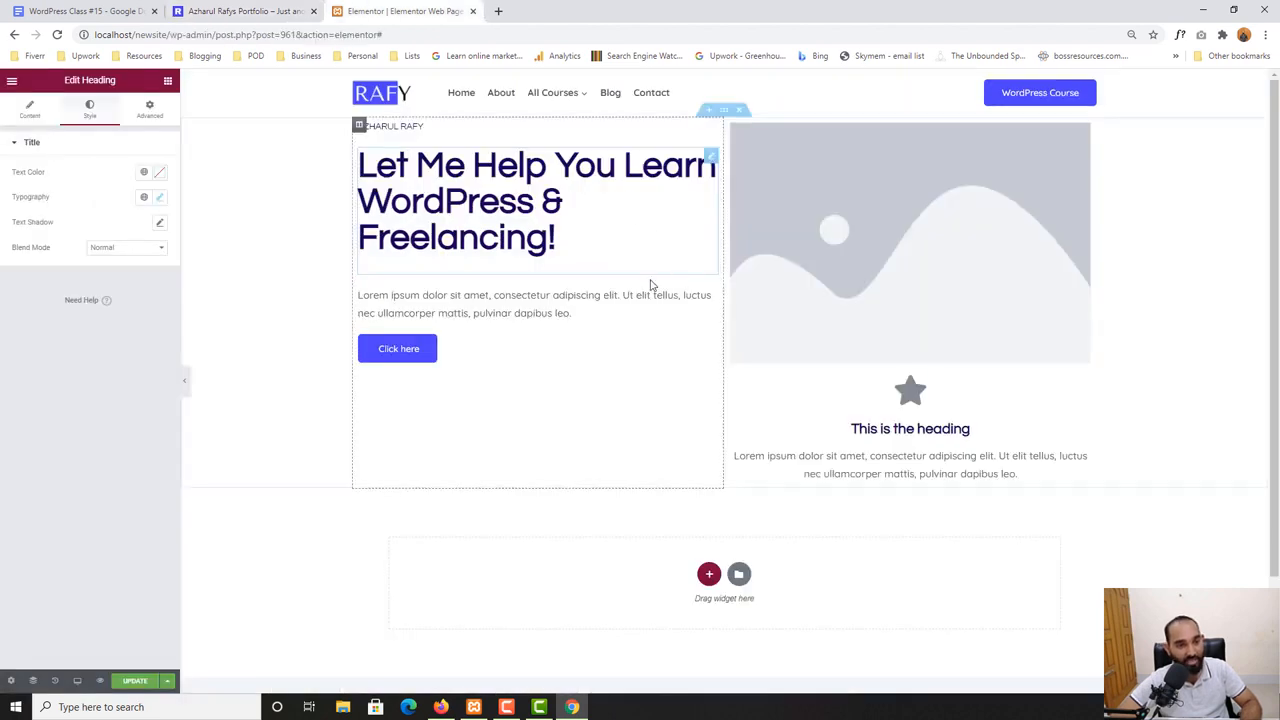
pyautogui.click(528, 297)
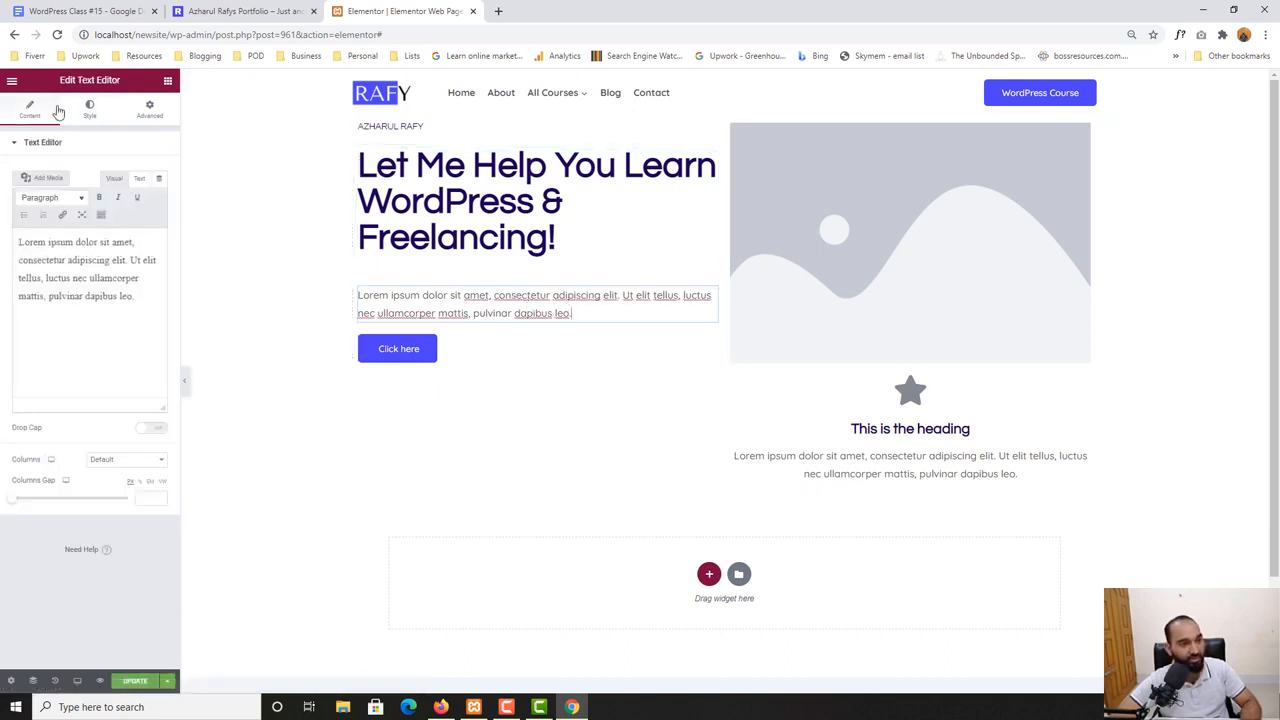
pyautogui.moveTo(135, 298); pyautogui.dragTo(2, 237)
pyautogui.hotkey('ctrl', 'v')
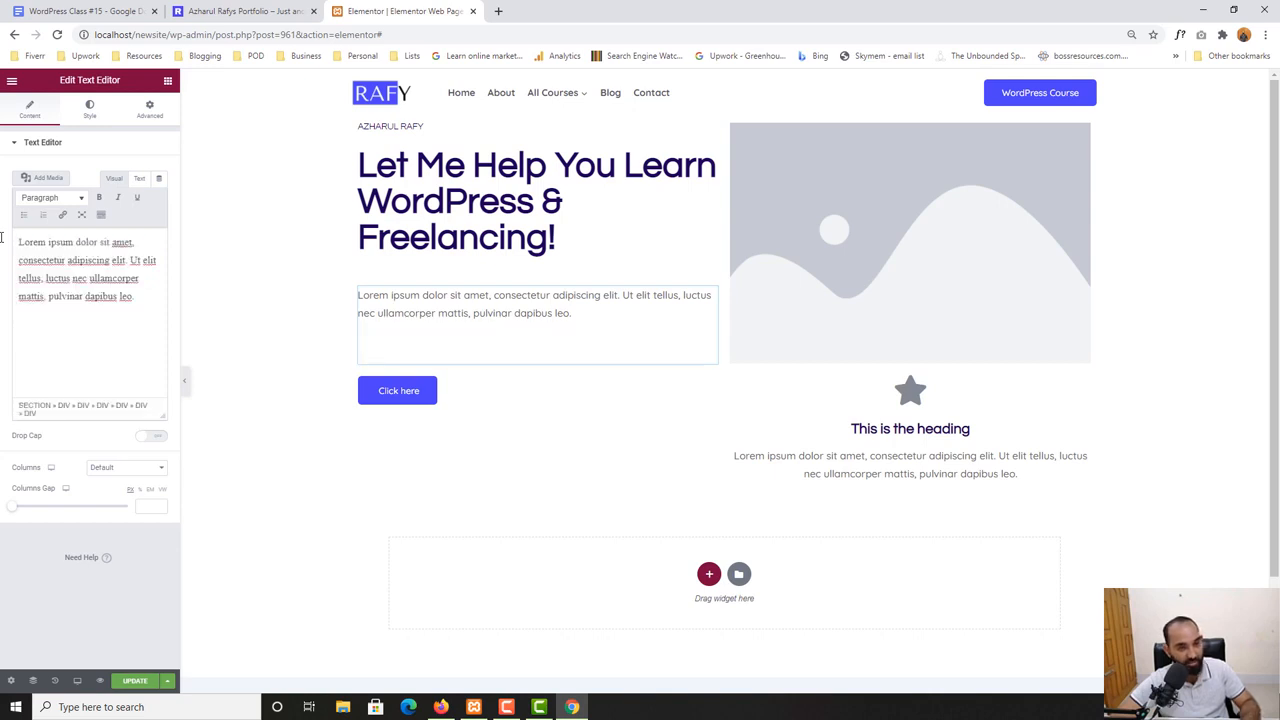
pyautogui.press('BackSpace')
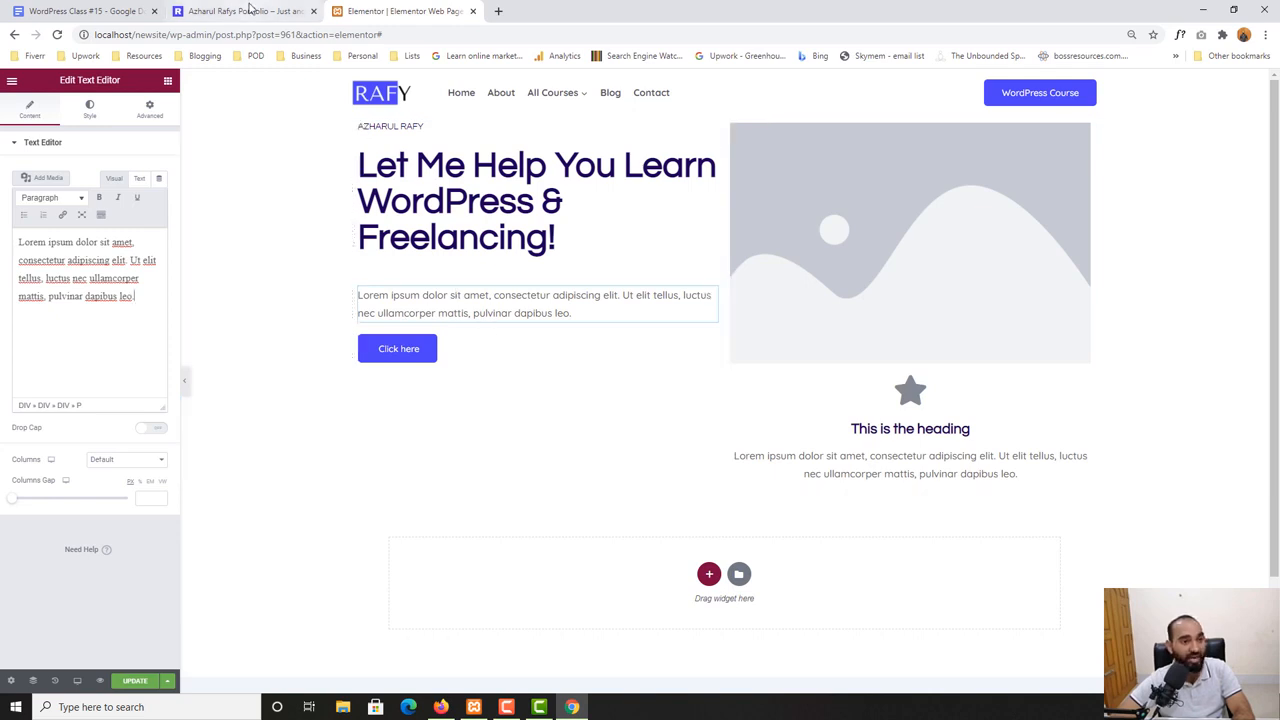
# Check the homepage's button label and set the Elementor button's text to "Watch All Videos"
pyautogui.click(250, 10)
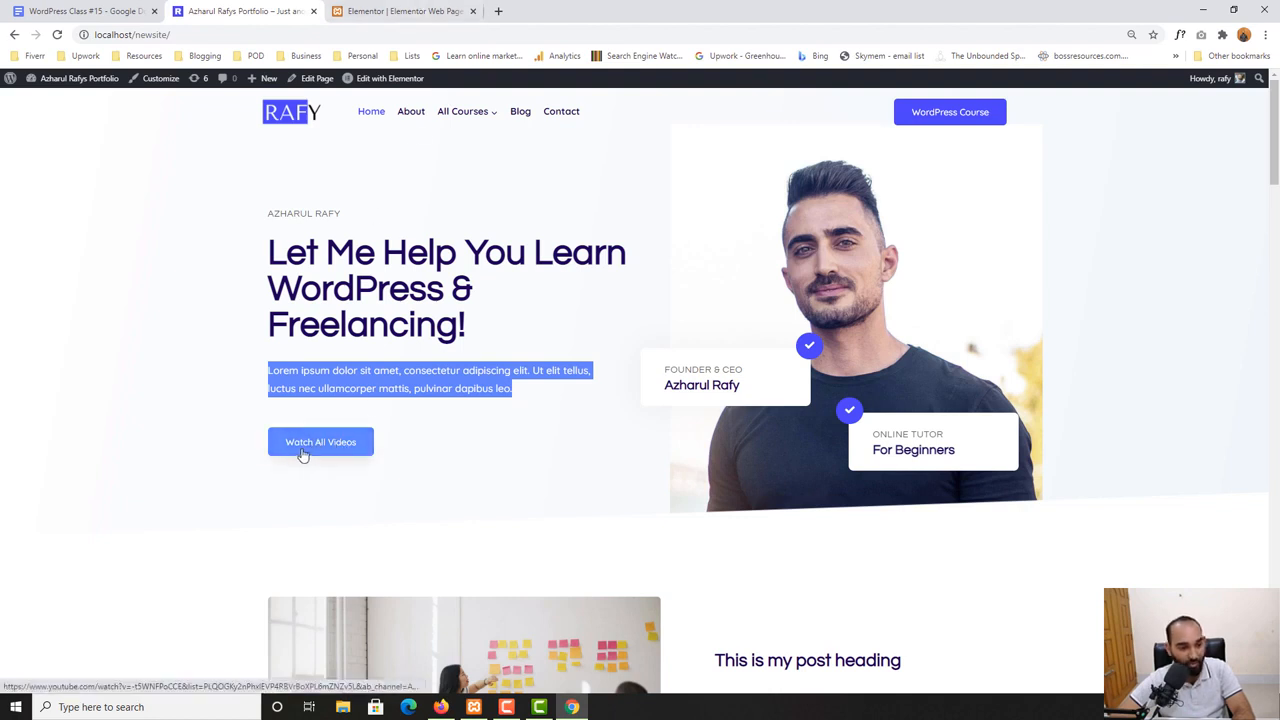
pyautogui.click(405, 9)
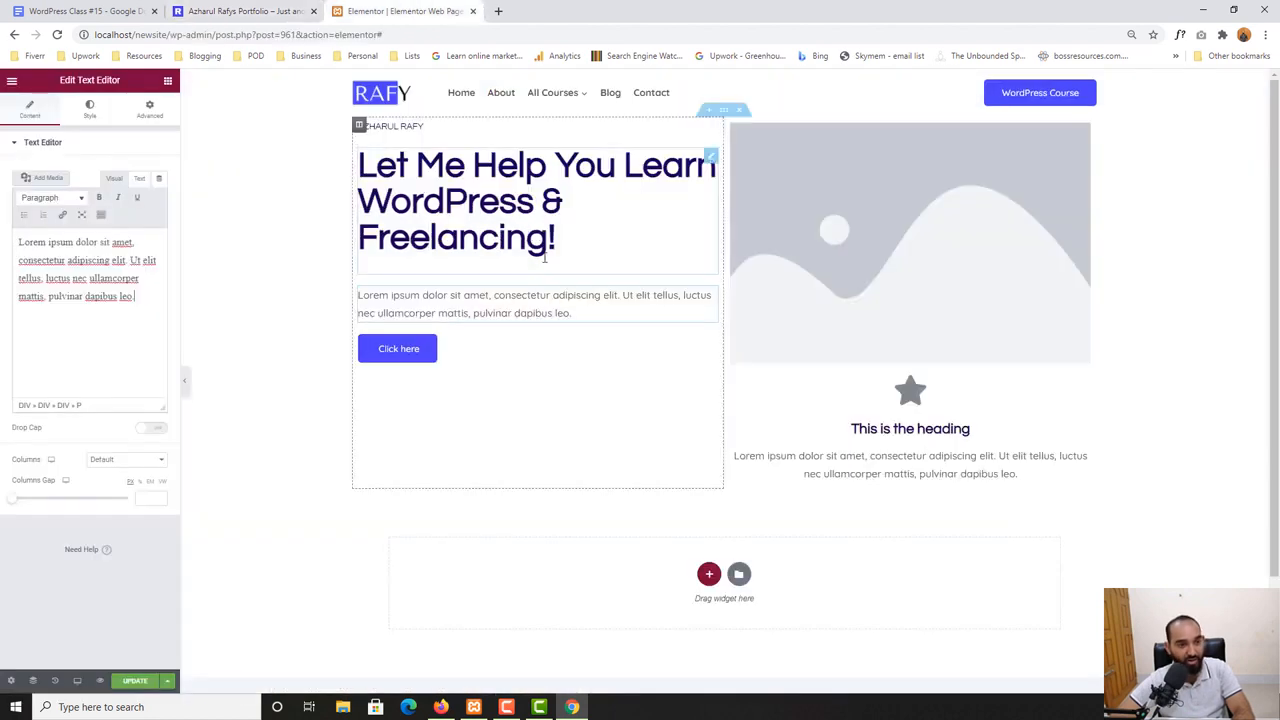
pyautogui.click(412, 366)
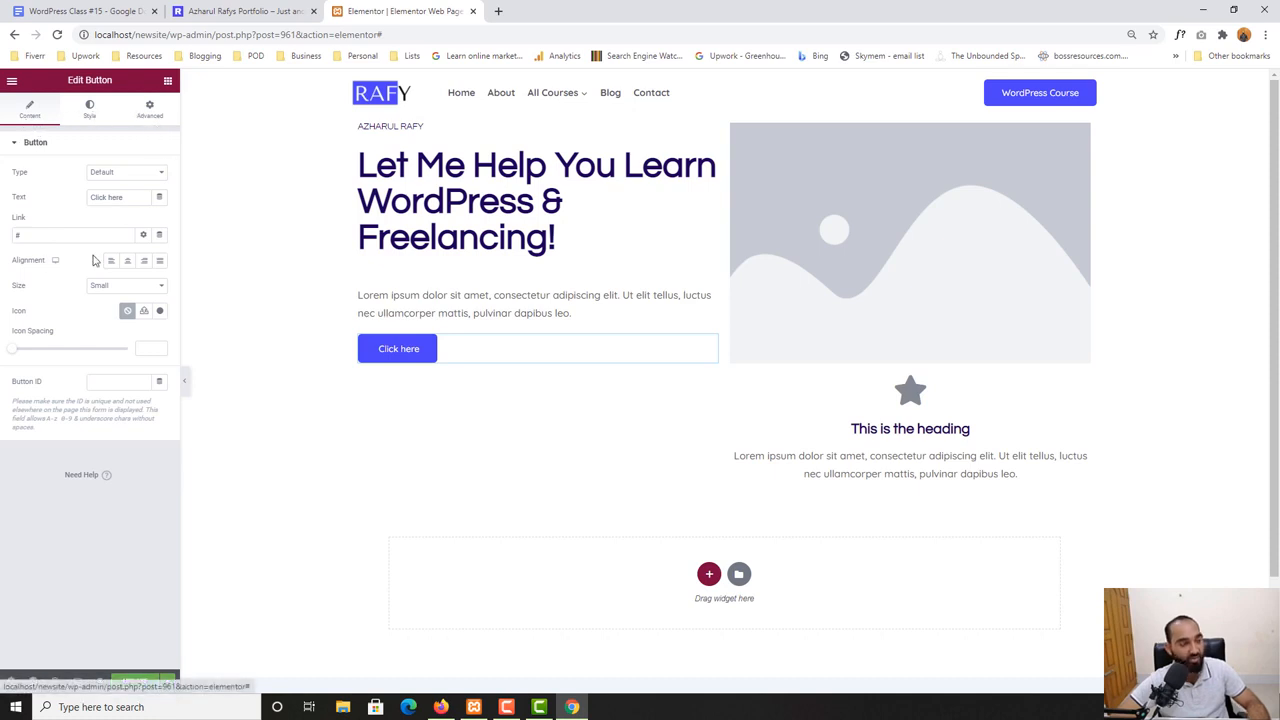
pyautogui.tripleClick(103, 197)
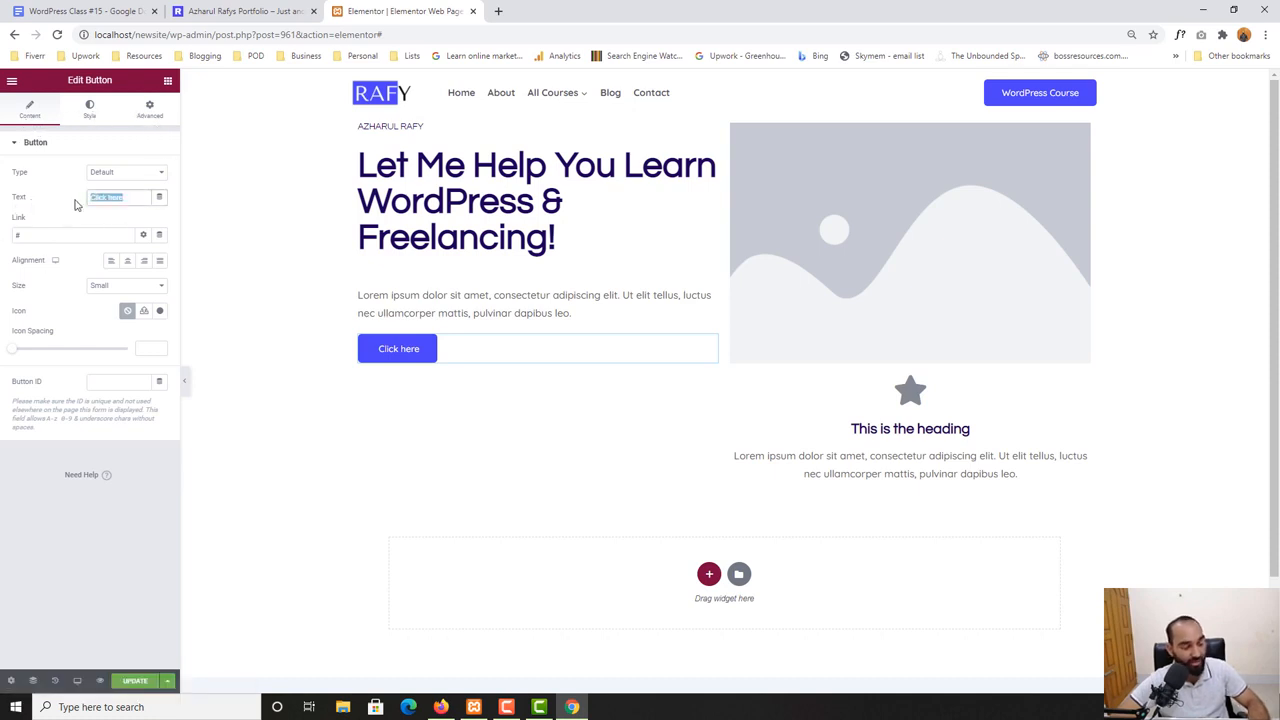
pyautogui.write('Wa')
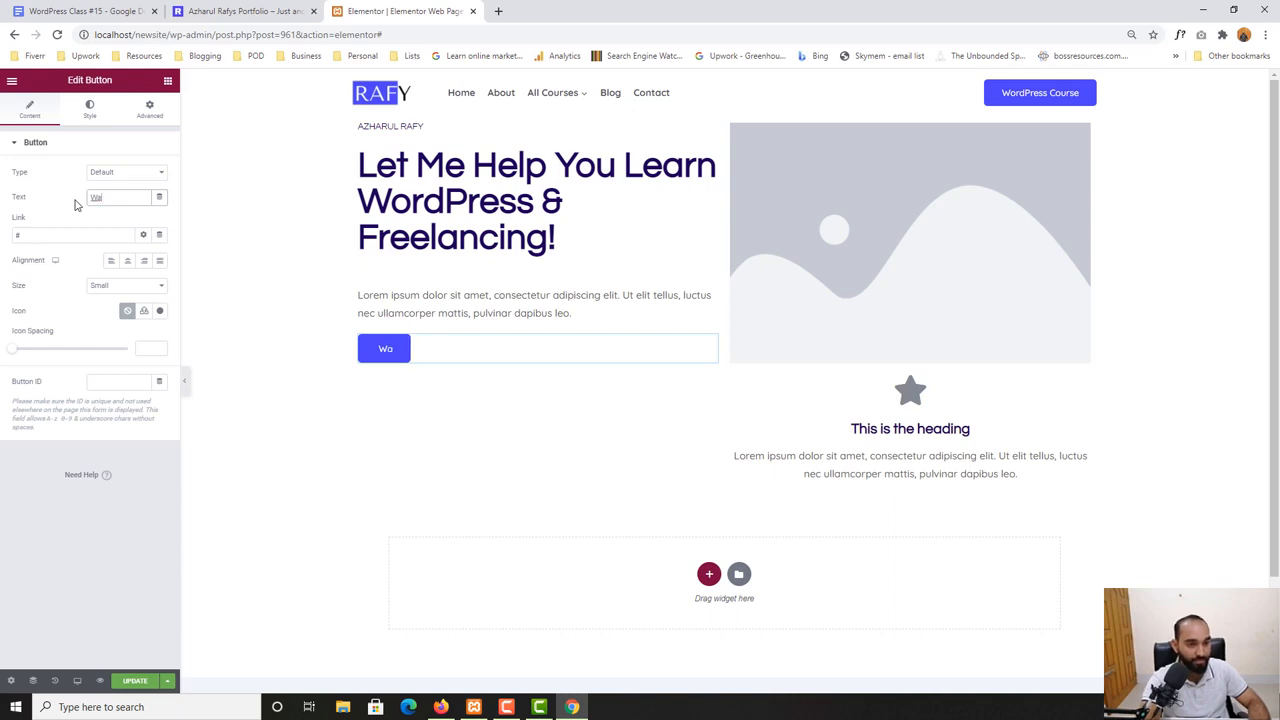
pyautogui.write('tch All Videos')
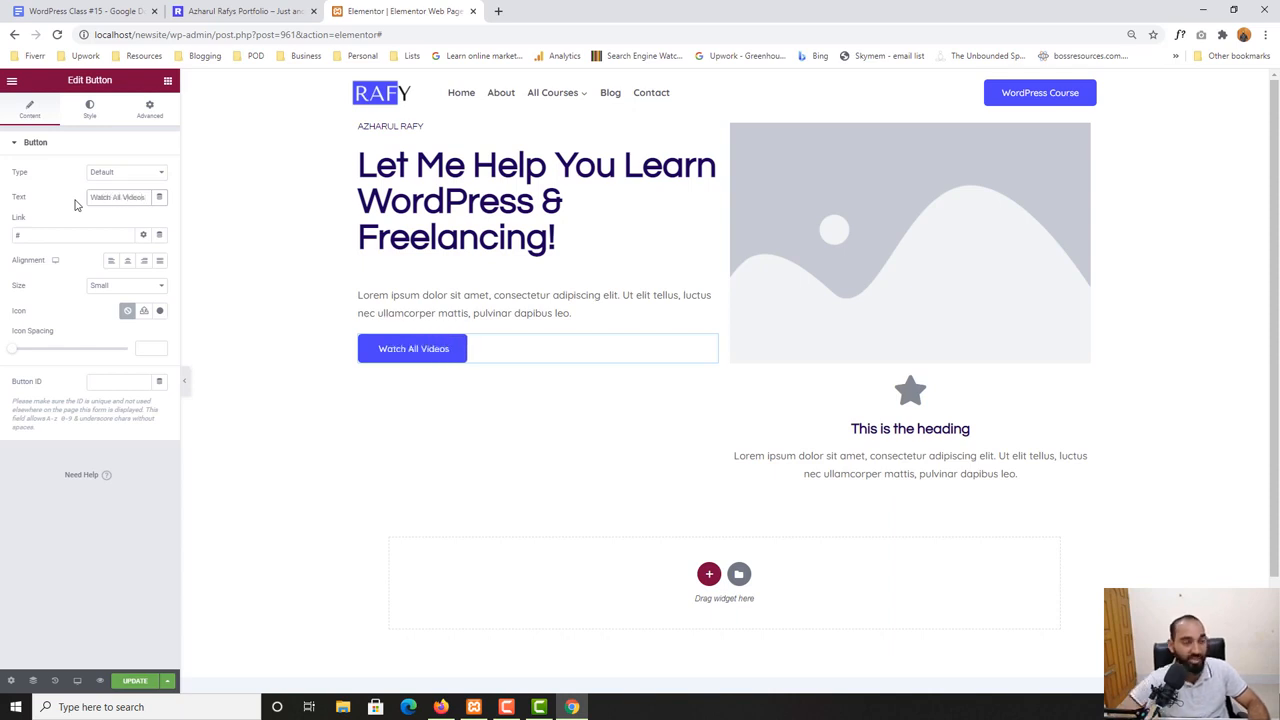
# Open the homepage's Watch All Videos link, take its YouTube playlist URL to the clipboard and close that page
pyautogui.click(225, 10)
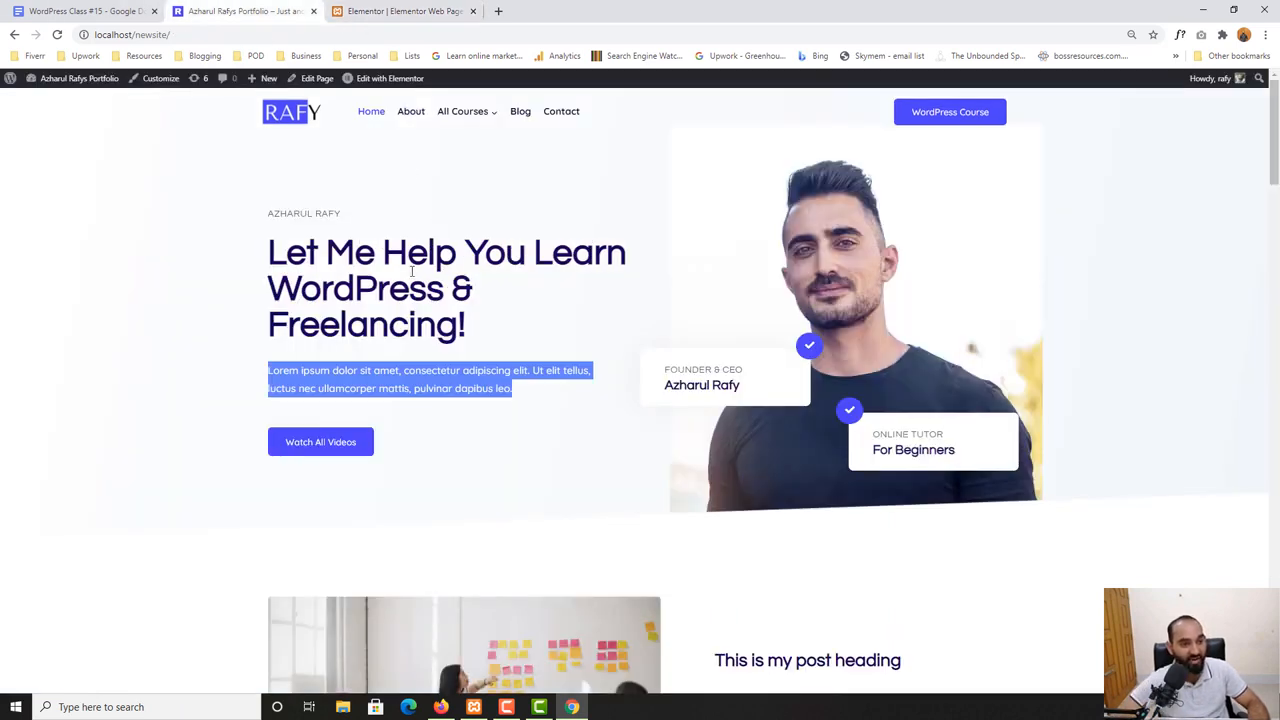
pyautogui.click(314, 446)
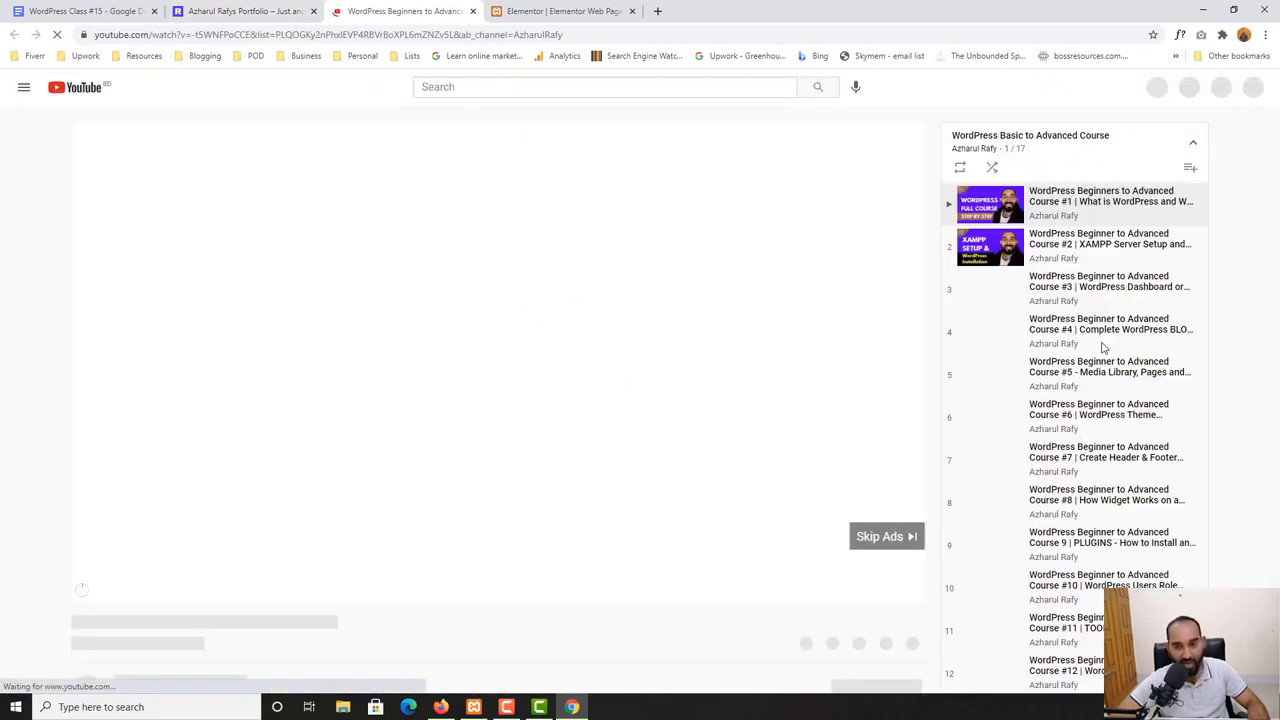
pyautogui.scroll(-5, 1066, 364)
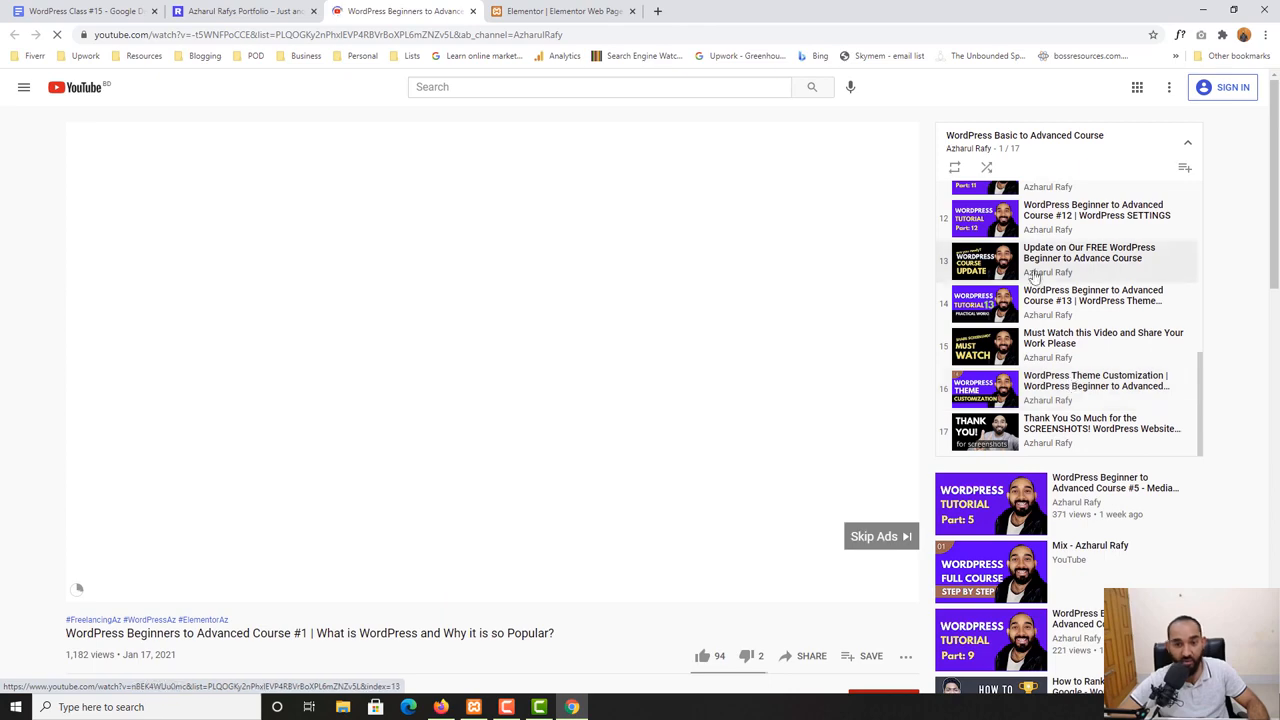
pyautogui.scroll(4, 1031, 271)
pyautogui.click(445, 38)
pyautogui.press('BackSpace')
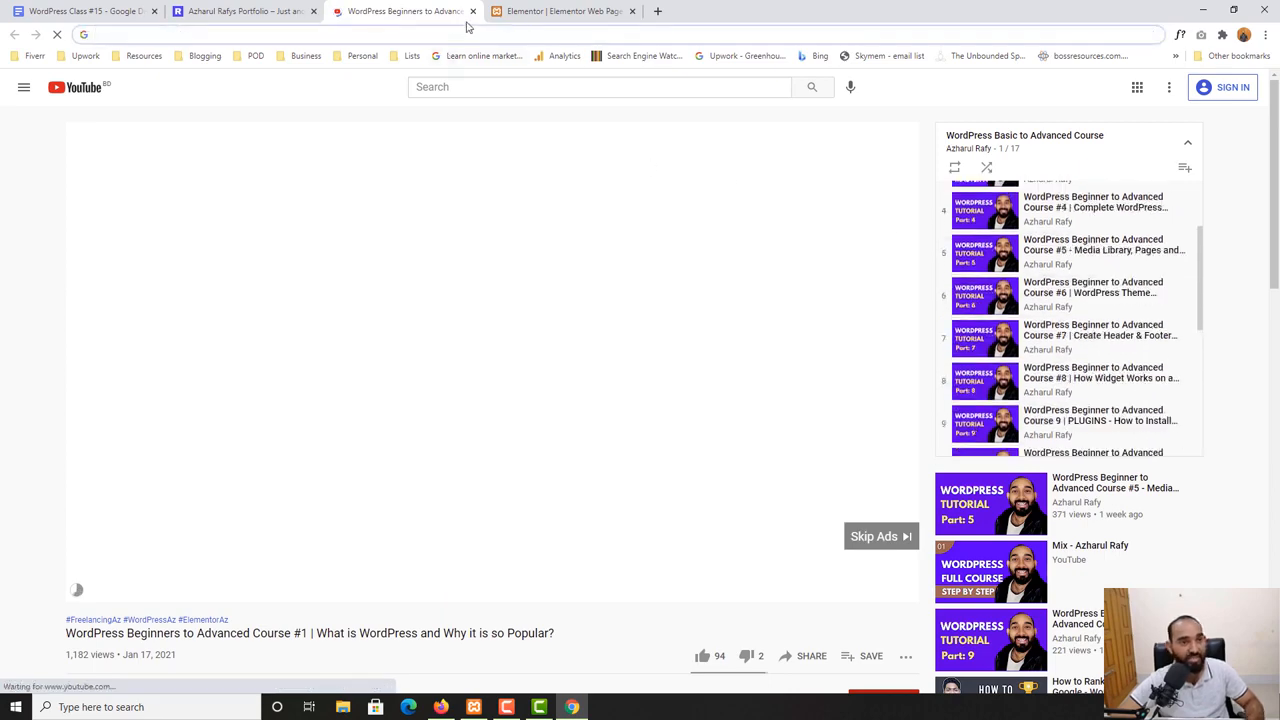
pyautogui.click(473, 11)
# Replace the Elementor button's placeholder link with the copied YouTube playlist URL and update the page
pyautogui.click(420, 11)
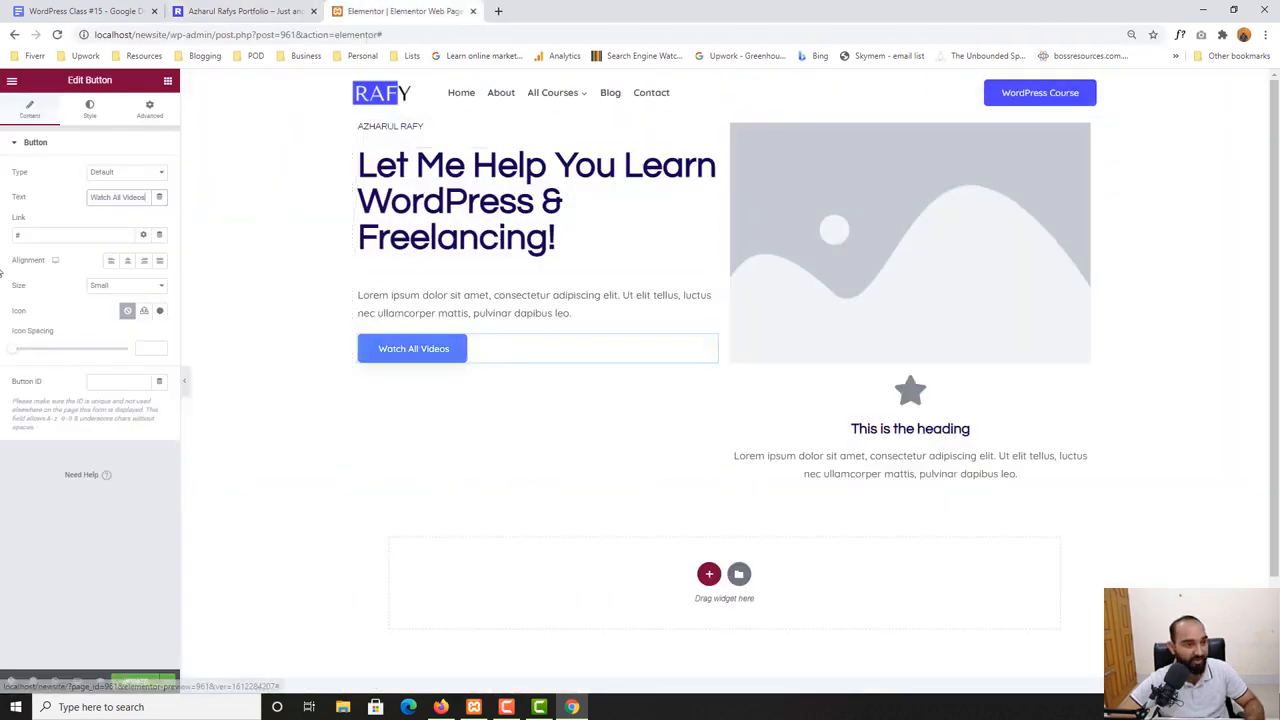
pyautogui.click(46, 235)
pyautogui.press('BackSpace')
pyautogui.hotkey('ctrl', 'v')
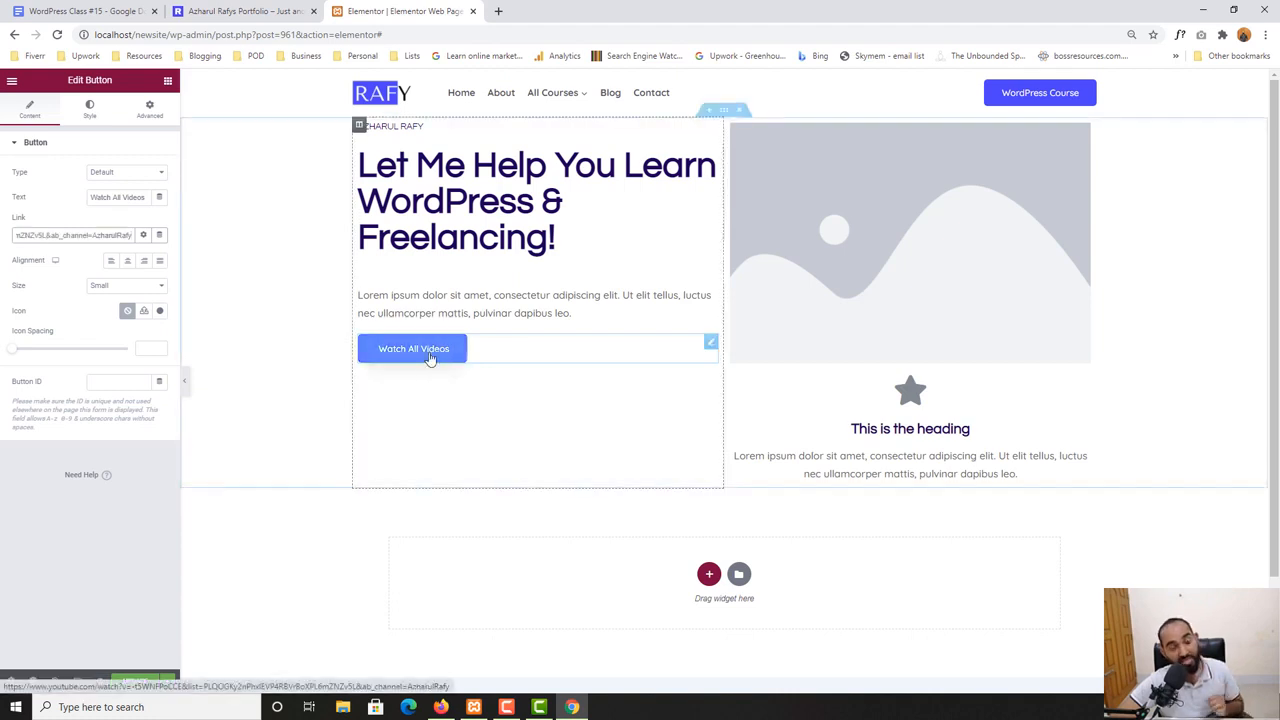
pyautogui.hotkey('ctrl', 'shift', 'Tab')
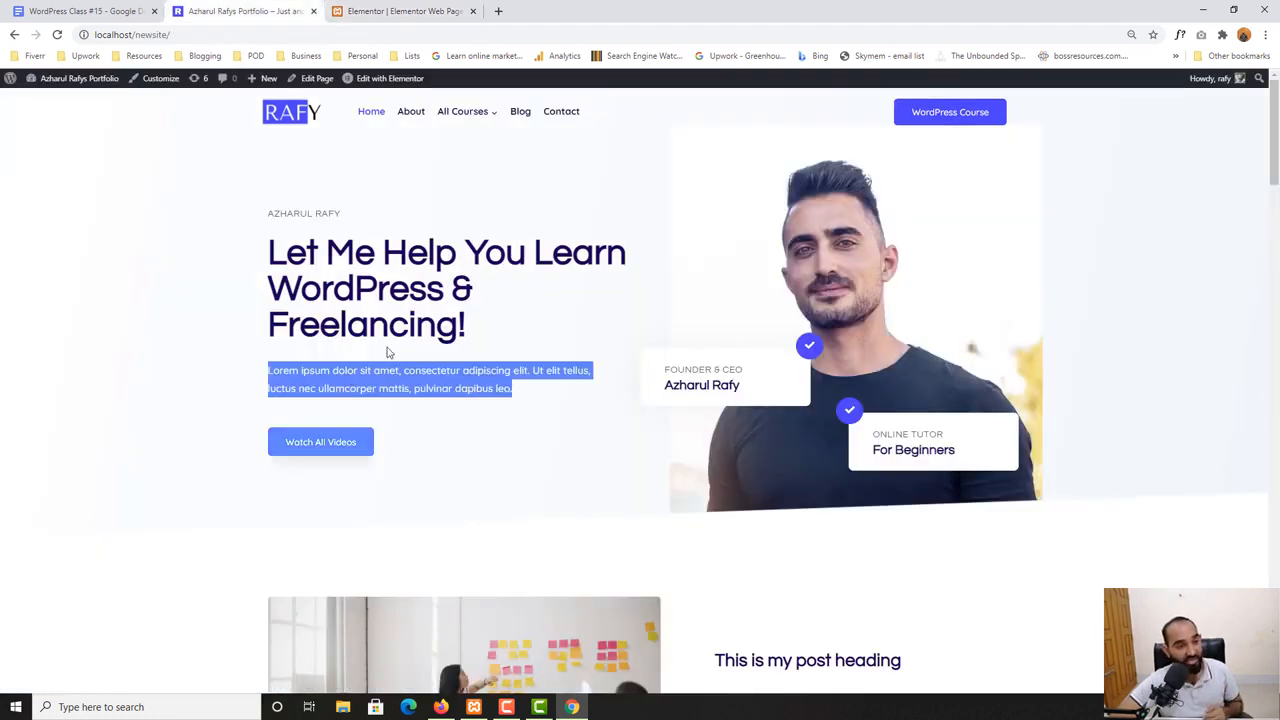
pyautogui.click(420, 11)
pyautogui.click(120, 683)
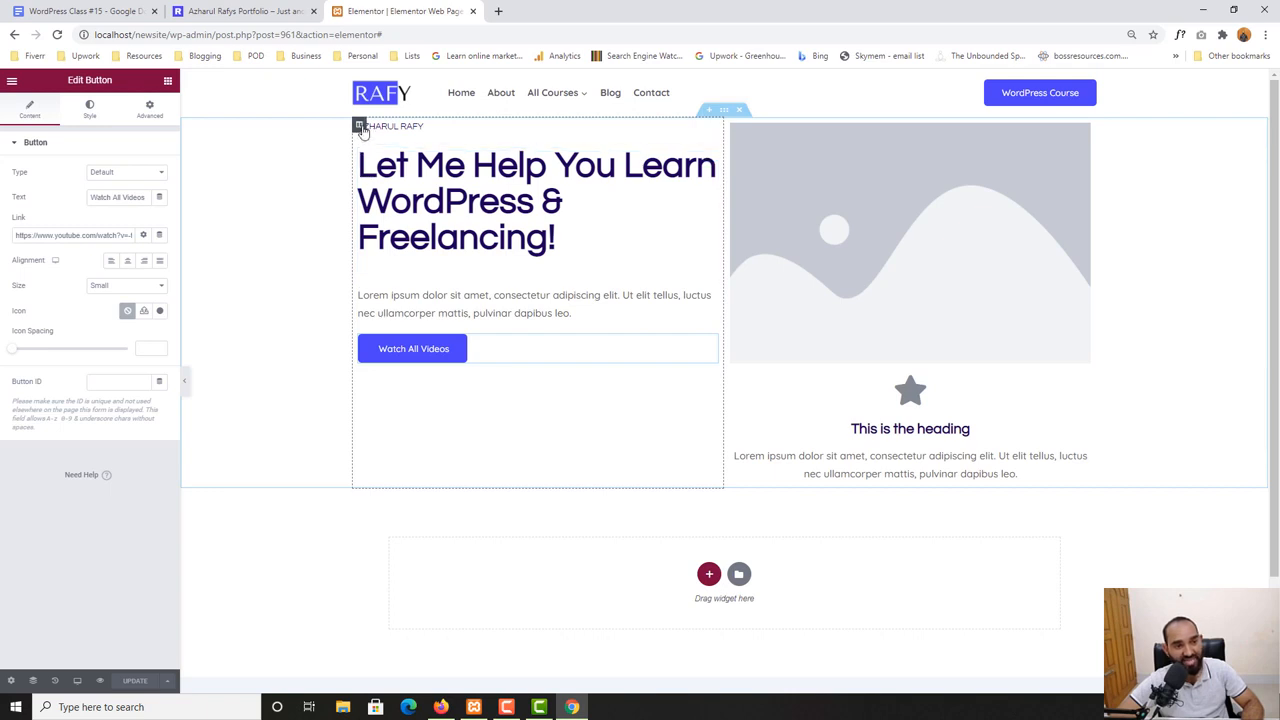
# Set the vertical alignment of the column holding the heading, paragraph and button to Middle
pyautogui.click(360, 128)
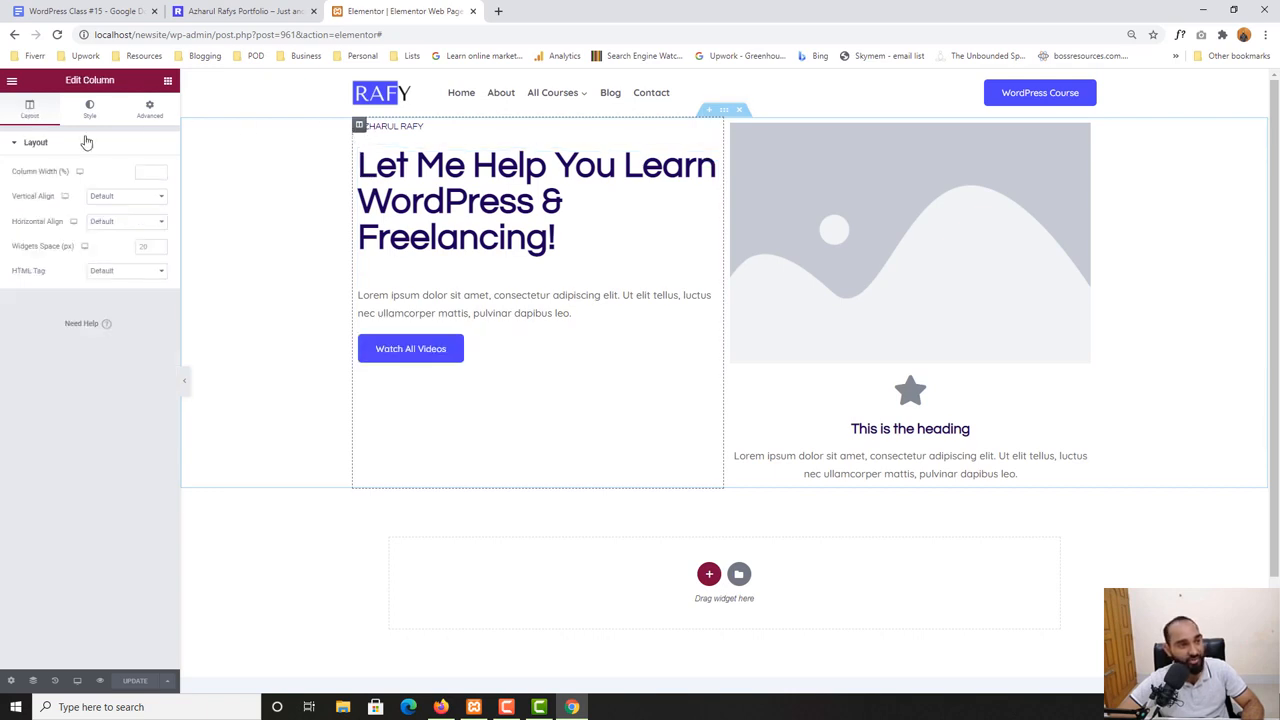
pyautogui.click(725, 112)
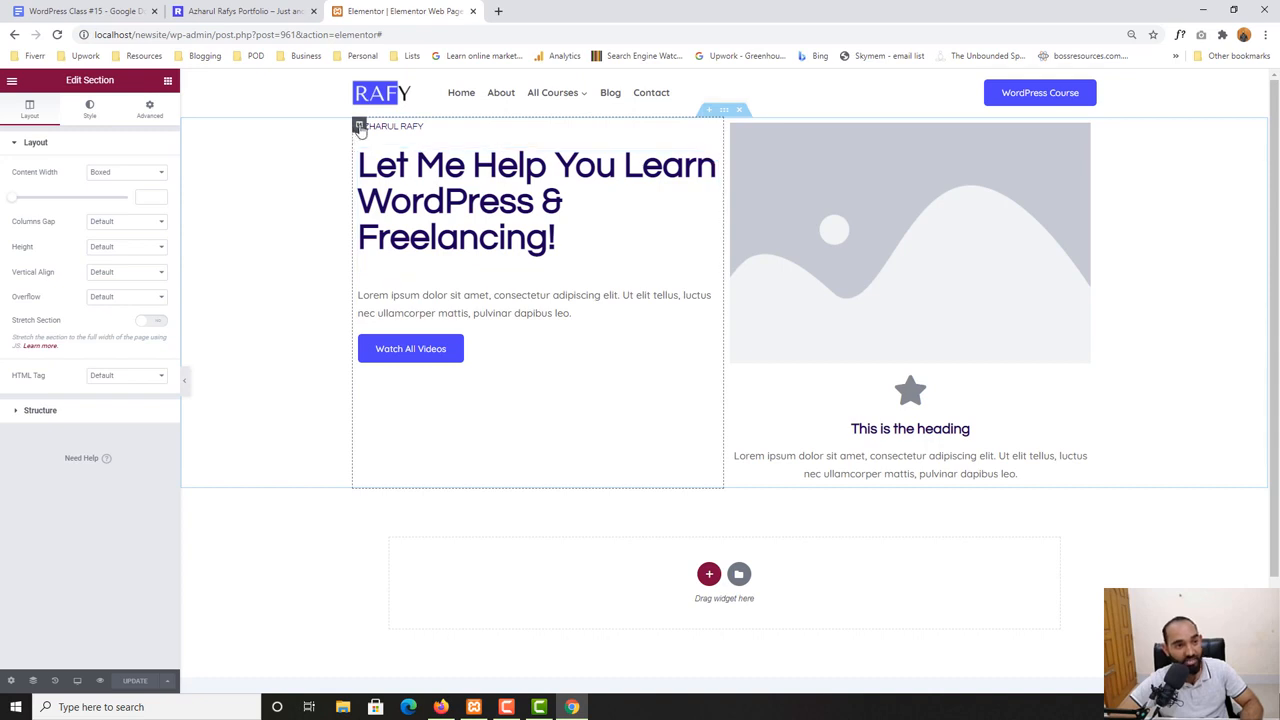
pyautogui.click(359, 127)
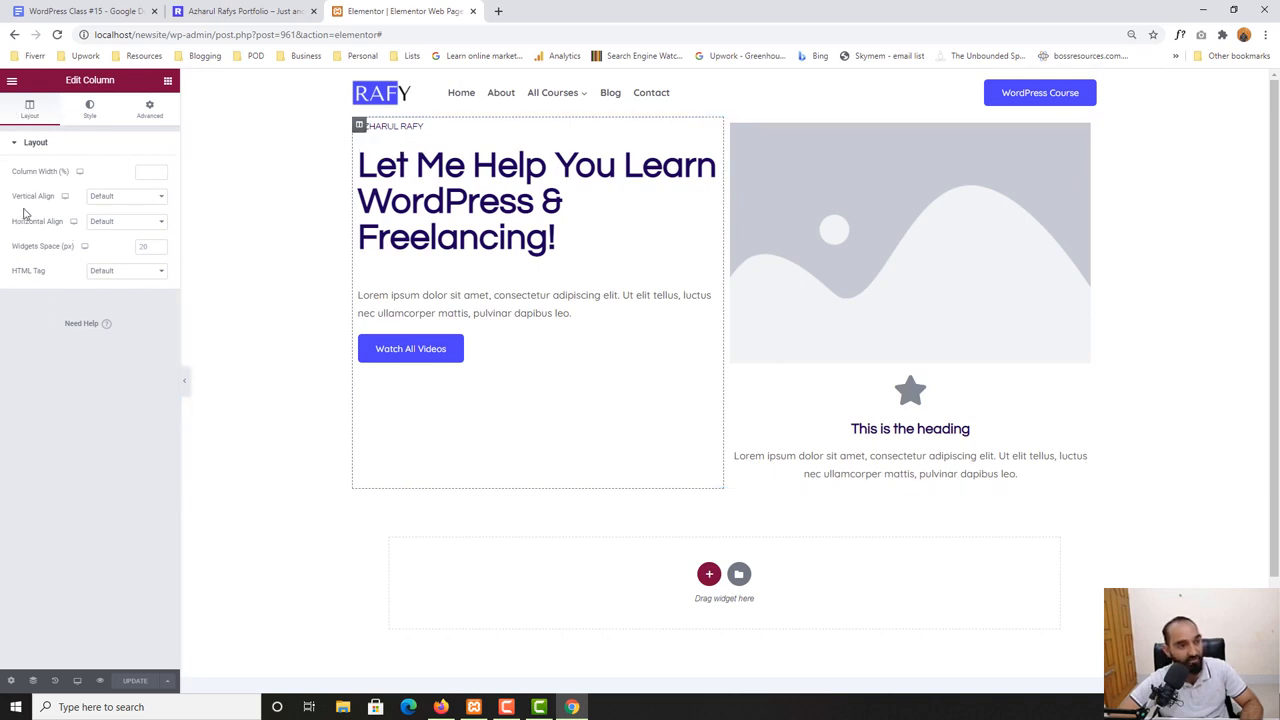
pyautogui.click(113, 197)
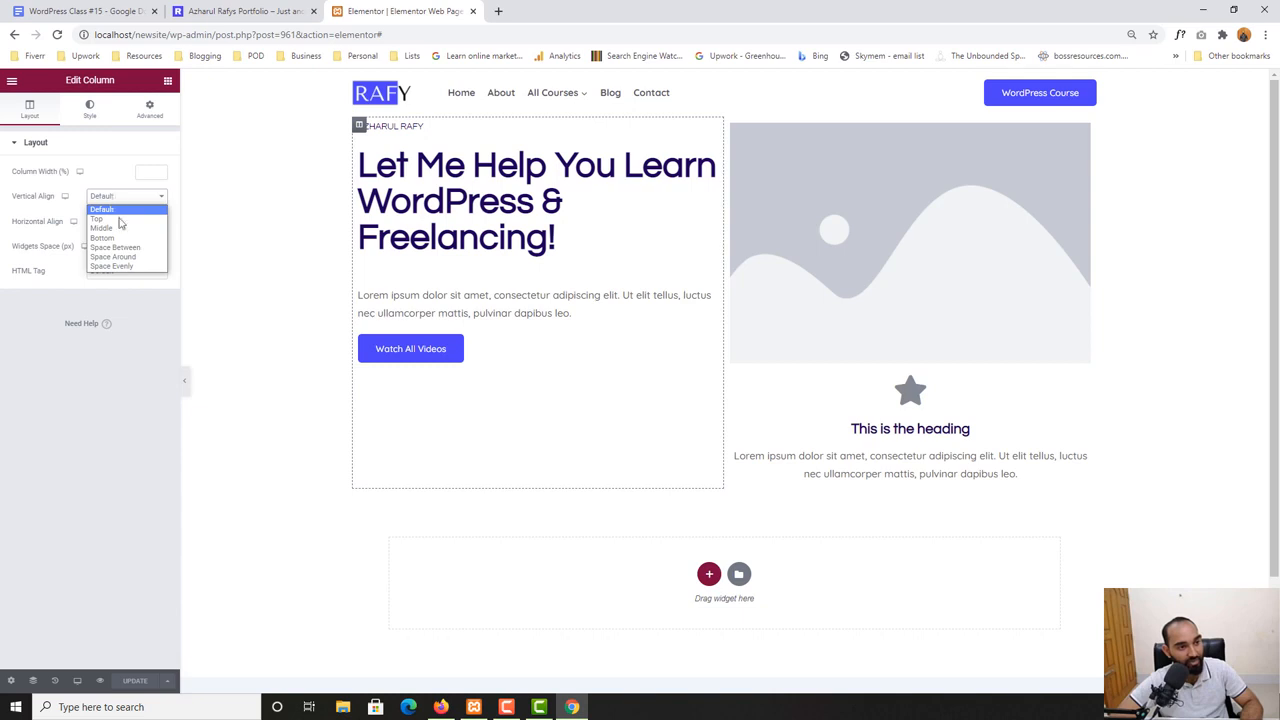
pyautogui.click(114, 229)
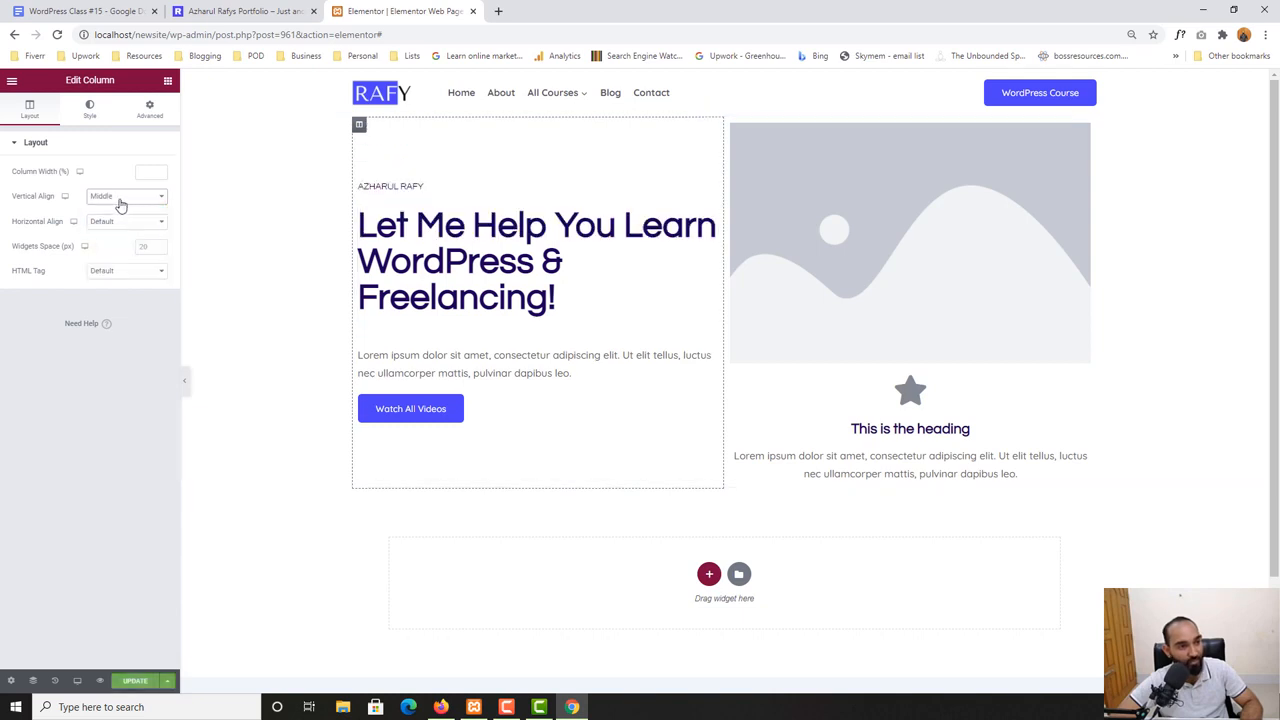
# Try the Bottom and Space Between vertical alignments on the text column, then return it to Middle
pyautogui.click(119, 199)
pyautogui.click(117, 239)
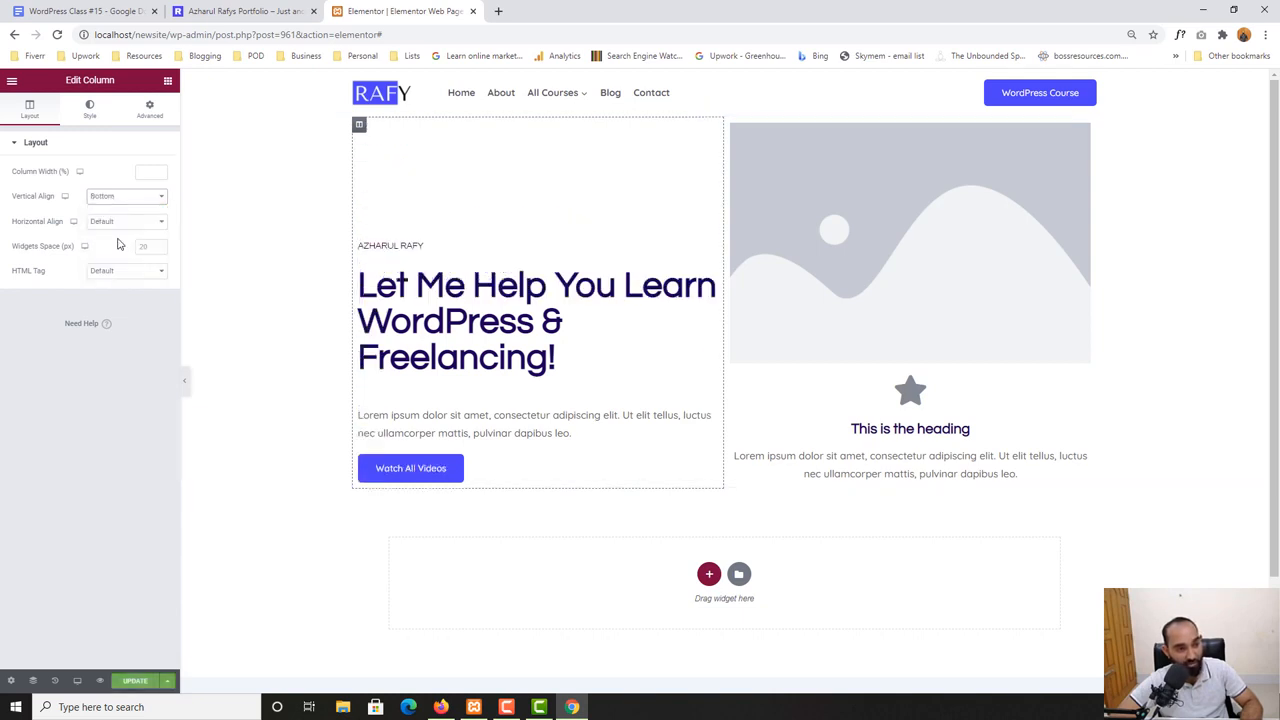
pyautogui.click(113, 200)
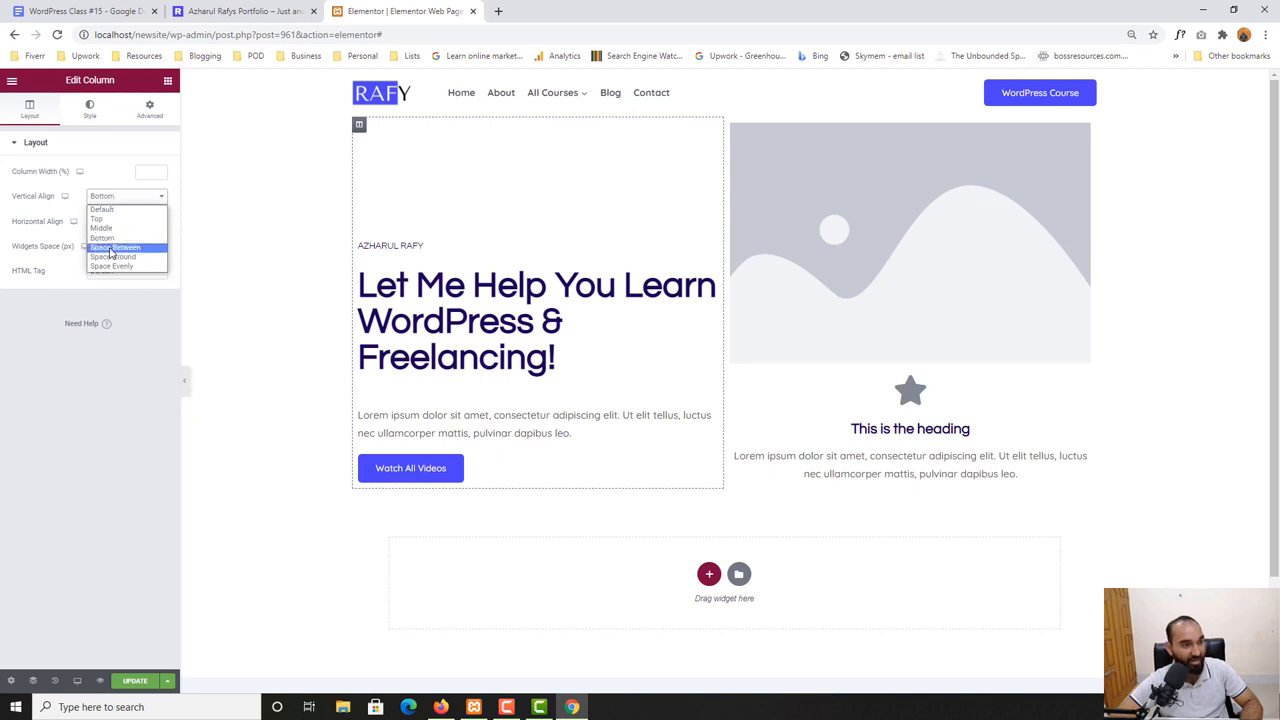
pyautogui.click(112, 248)
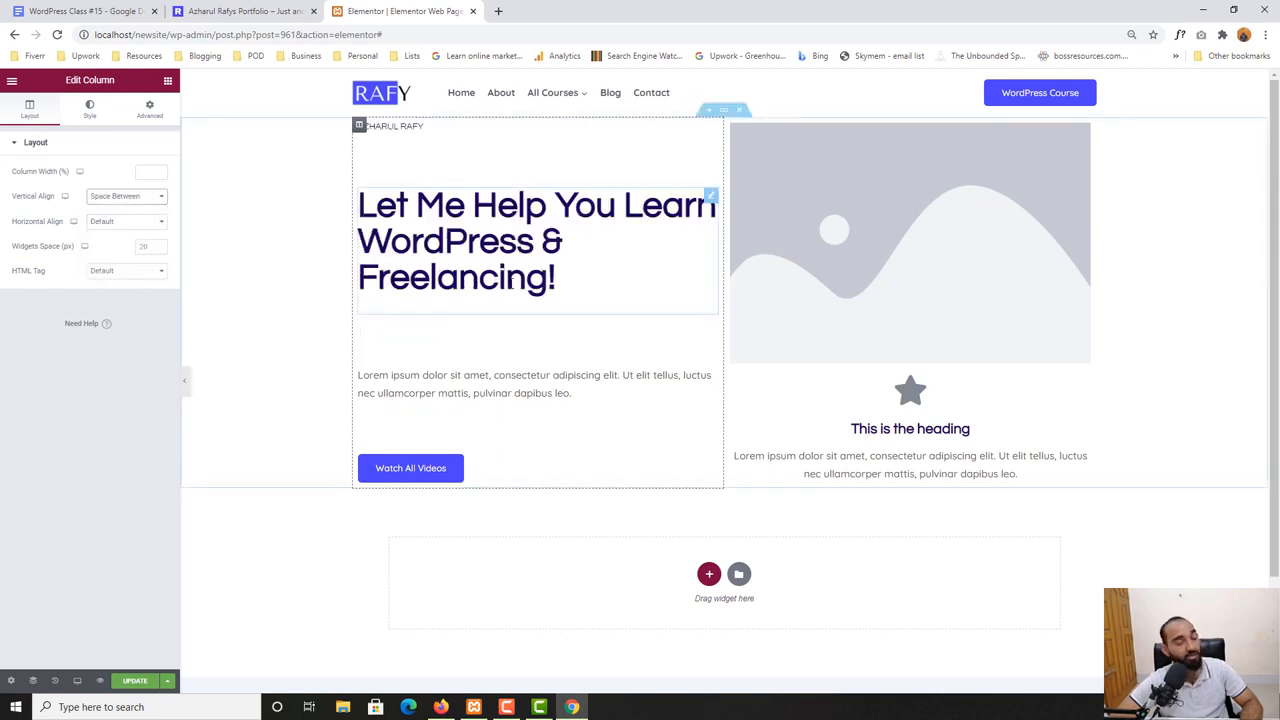
pyautogui.click(150, 197)
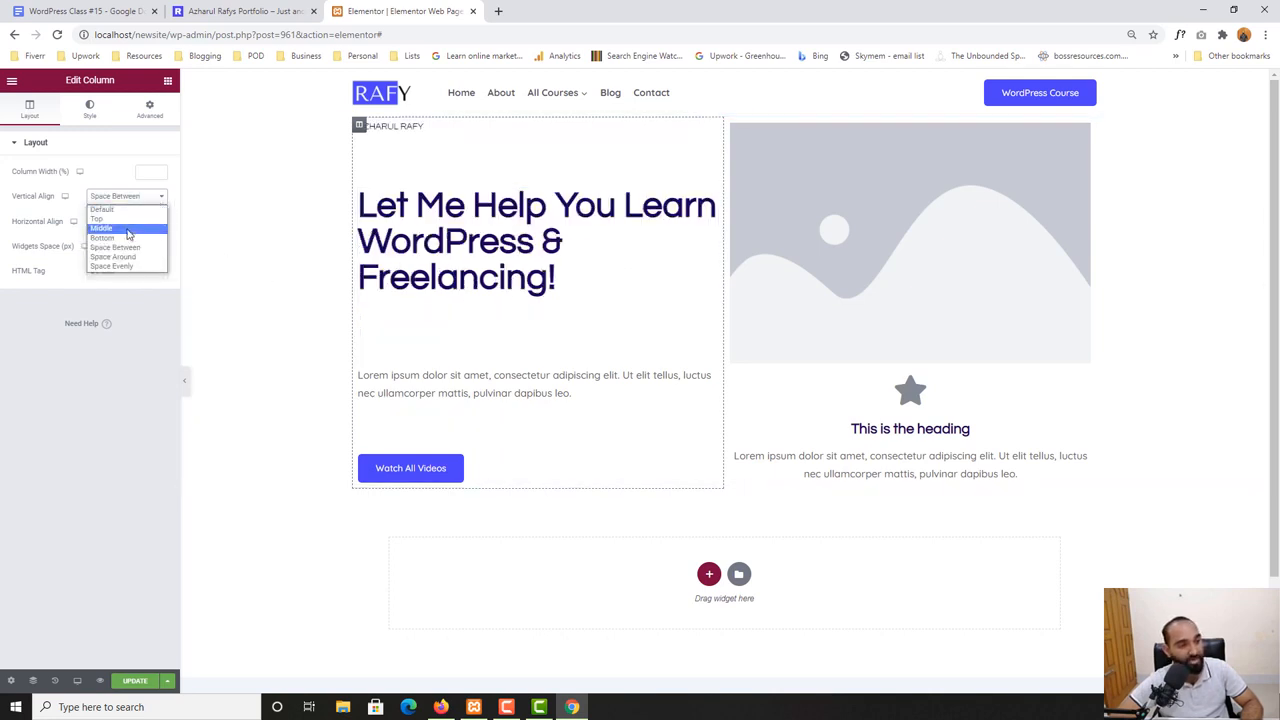
pyautogui.click(128, 230)
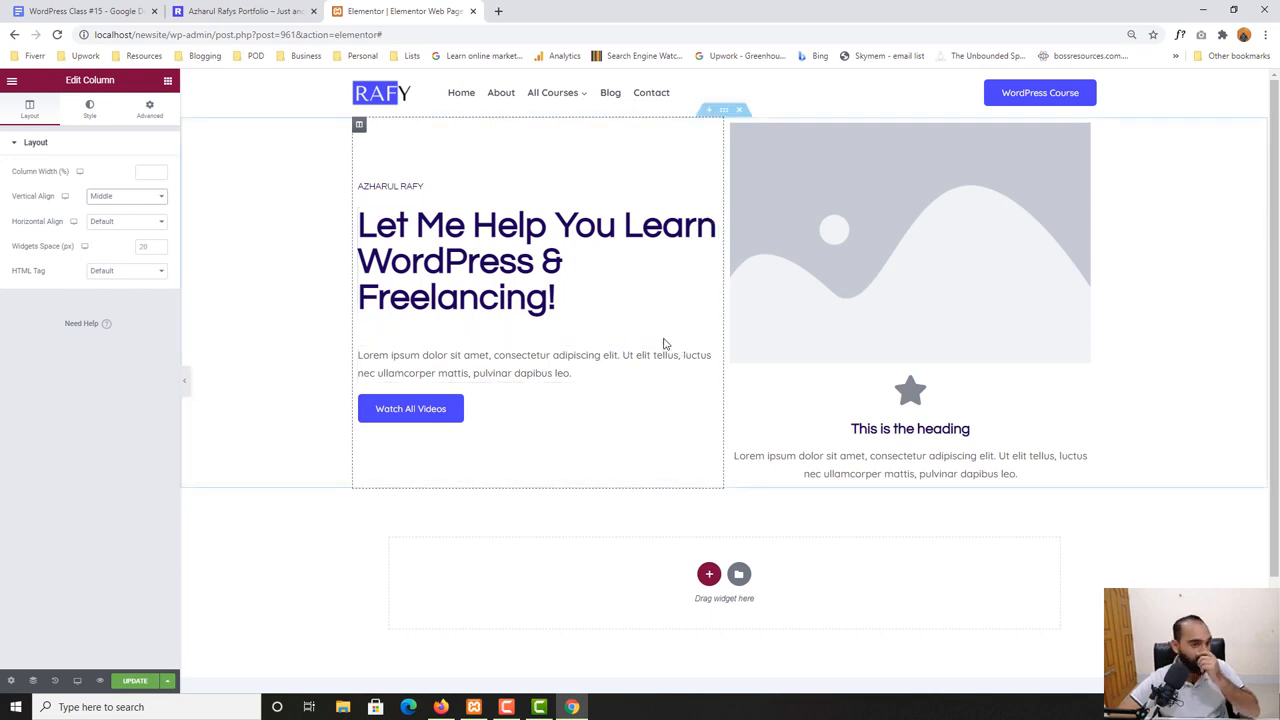
# Compare the rebuilt text column with the homepage's hero and open the whole Elementor section for editing
pyautogui.click(214, 10)
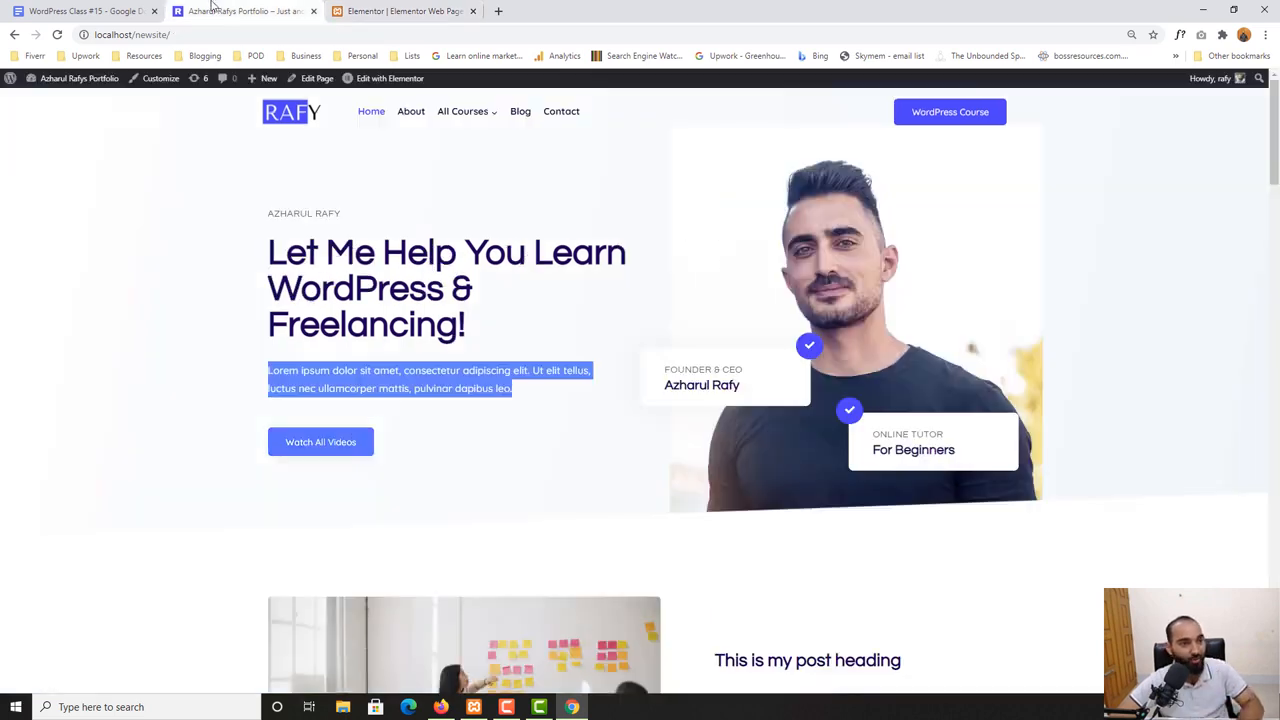
pyautogui.click(317, 368)
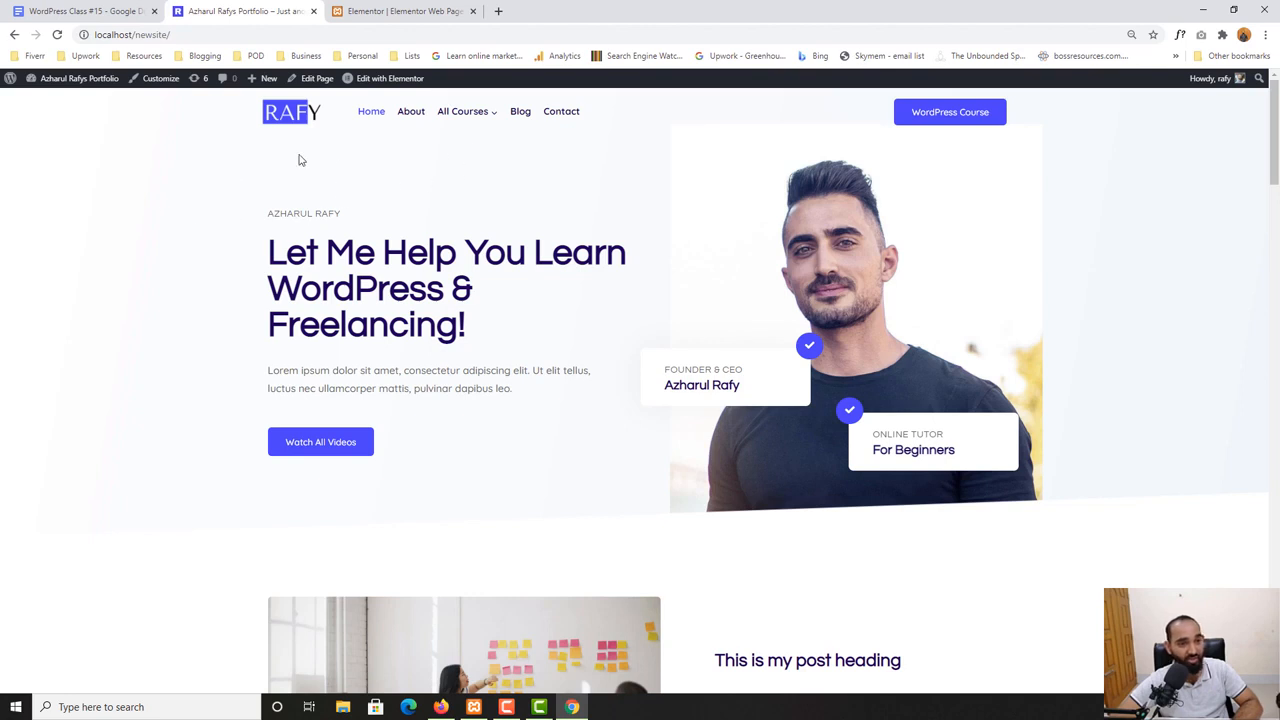
pyautogui.click(422, 10)
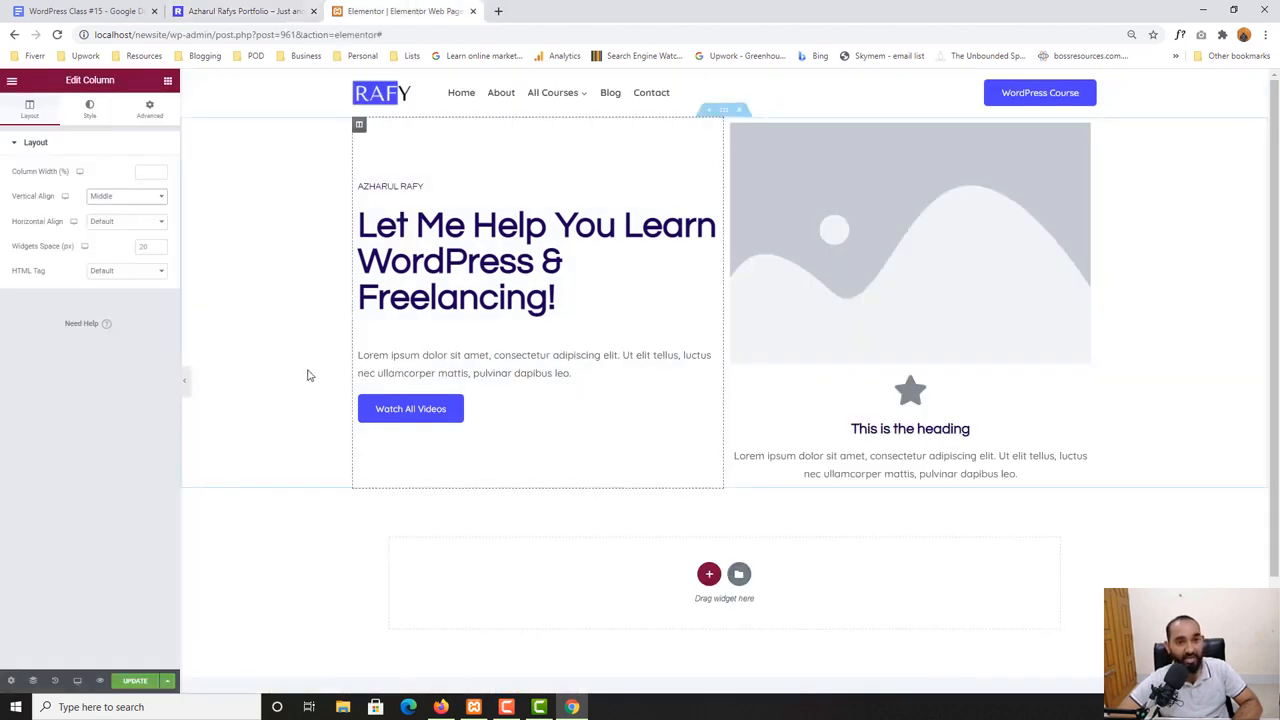
pyautogui.click(724, 113)
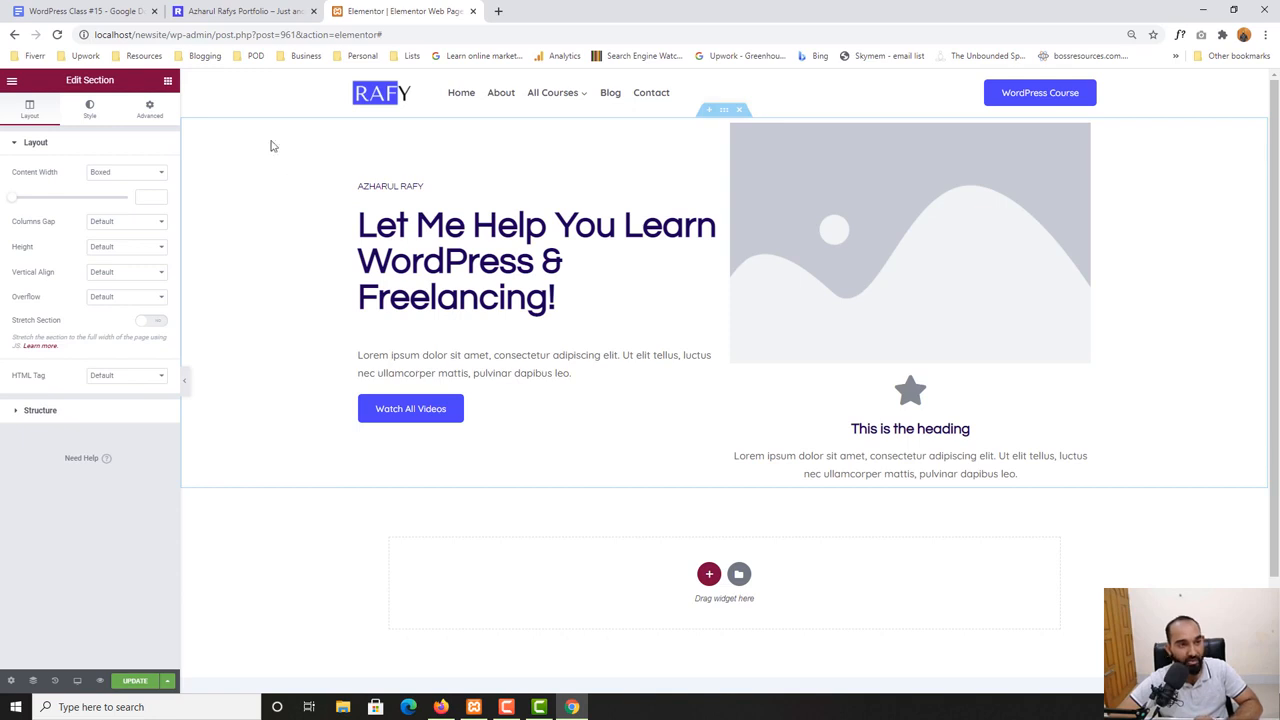
# Launch the Pixie color picker over the homepage and move its window clear of the hero section
pyautogui.click(236, 8)
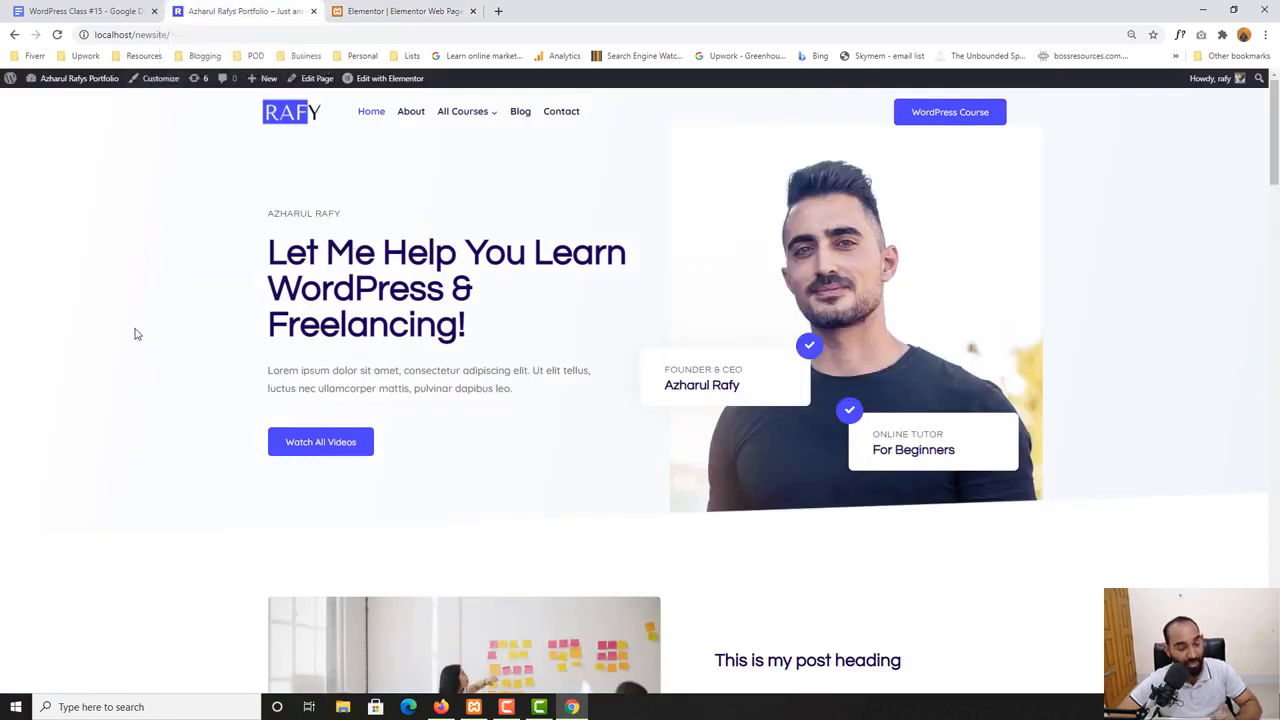
pyautogui.click(167, 710)
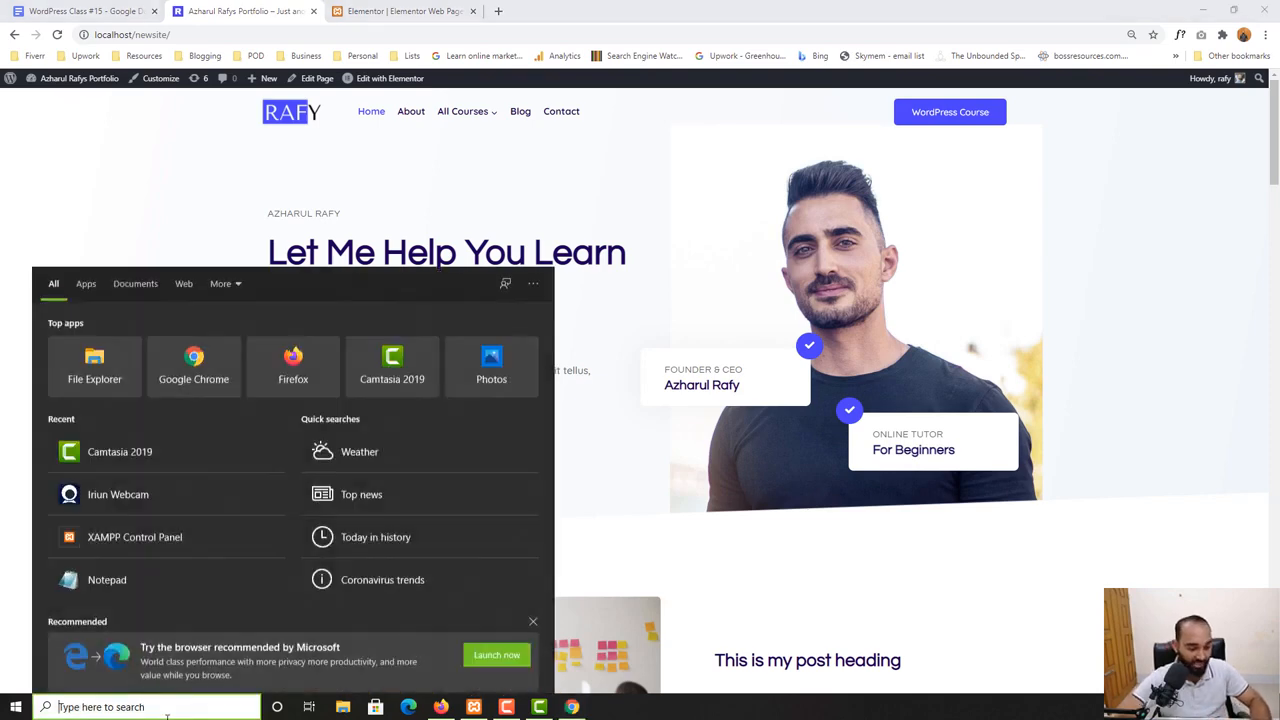
pyautogui.write('pixie')
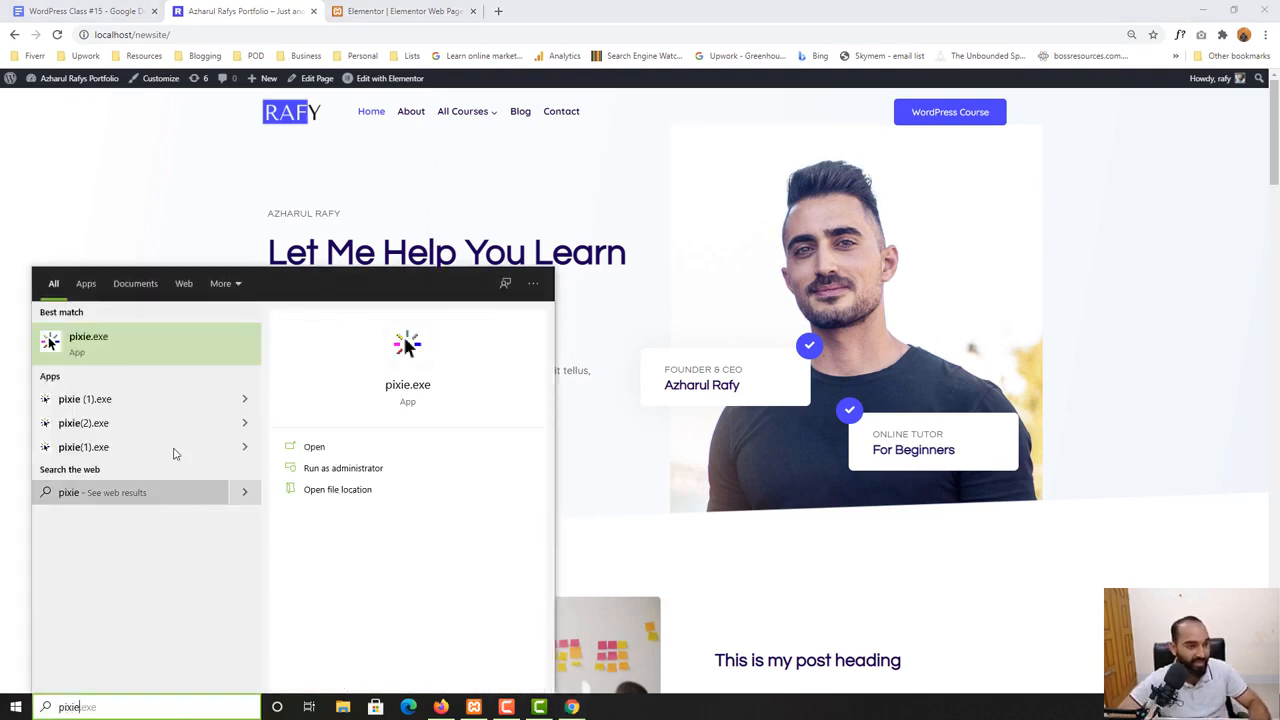
pyautogui.click(62, 343)
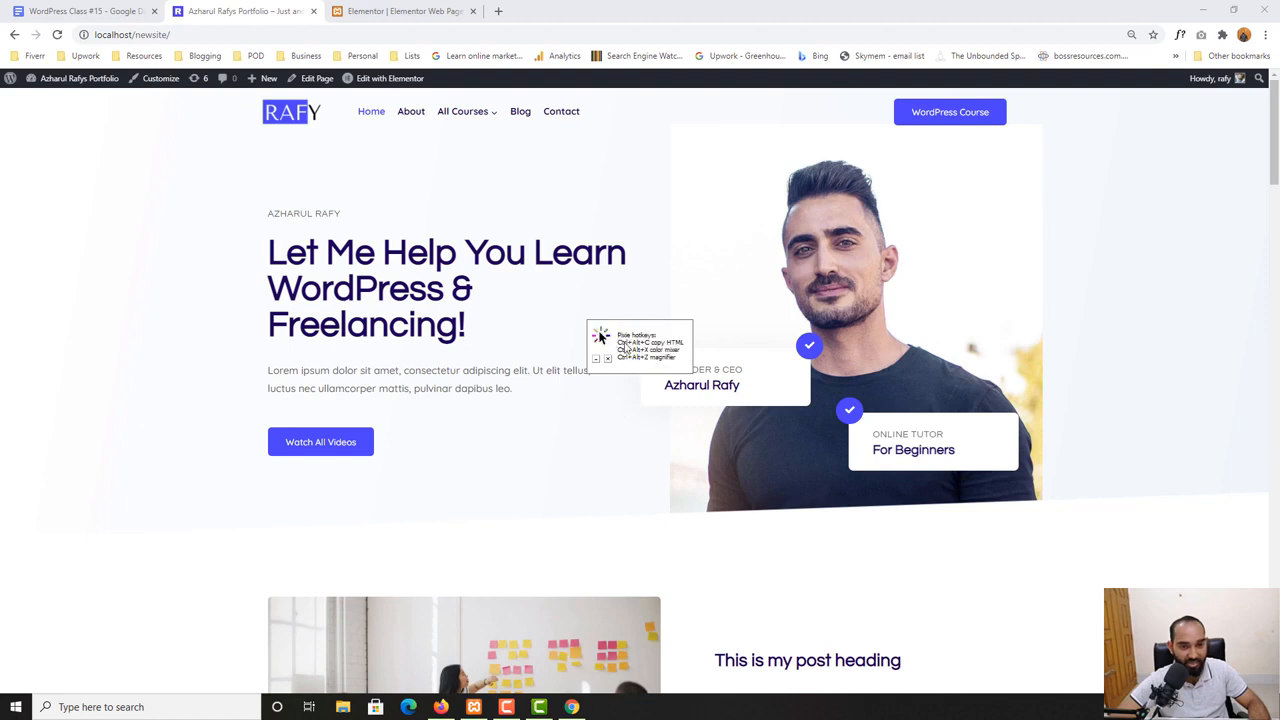
pyautogui.moveTo(601, 336); pyautogui.dragTo(983, 680)
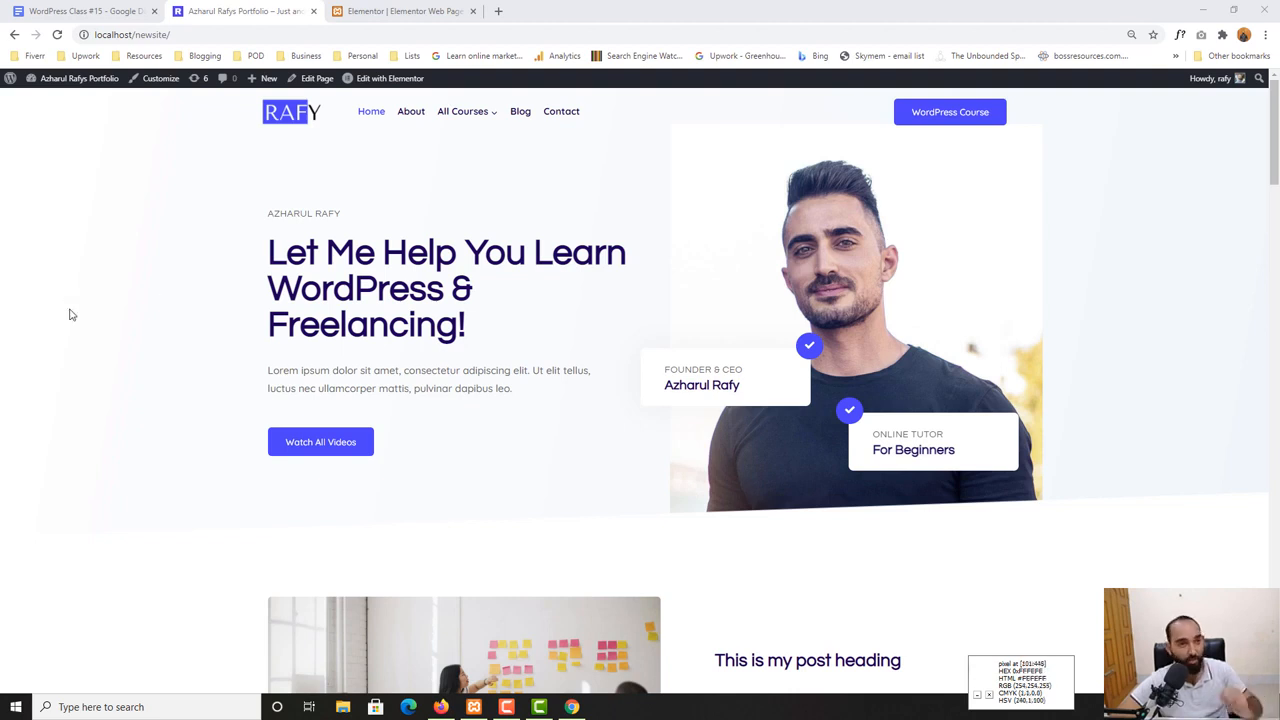
# Give the Elementor section a gradient background and set its first color to #FFFFFF
pyautogui.click(380, 8)
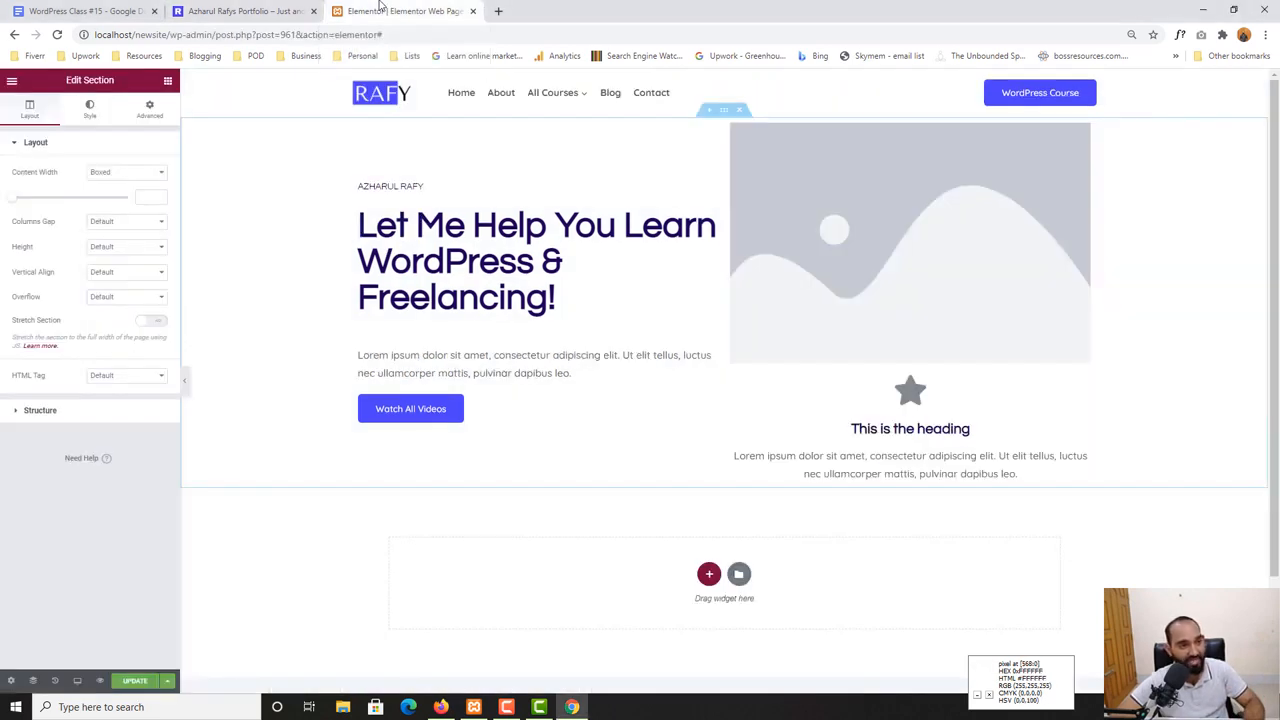
pyautogui.click(89, 119)
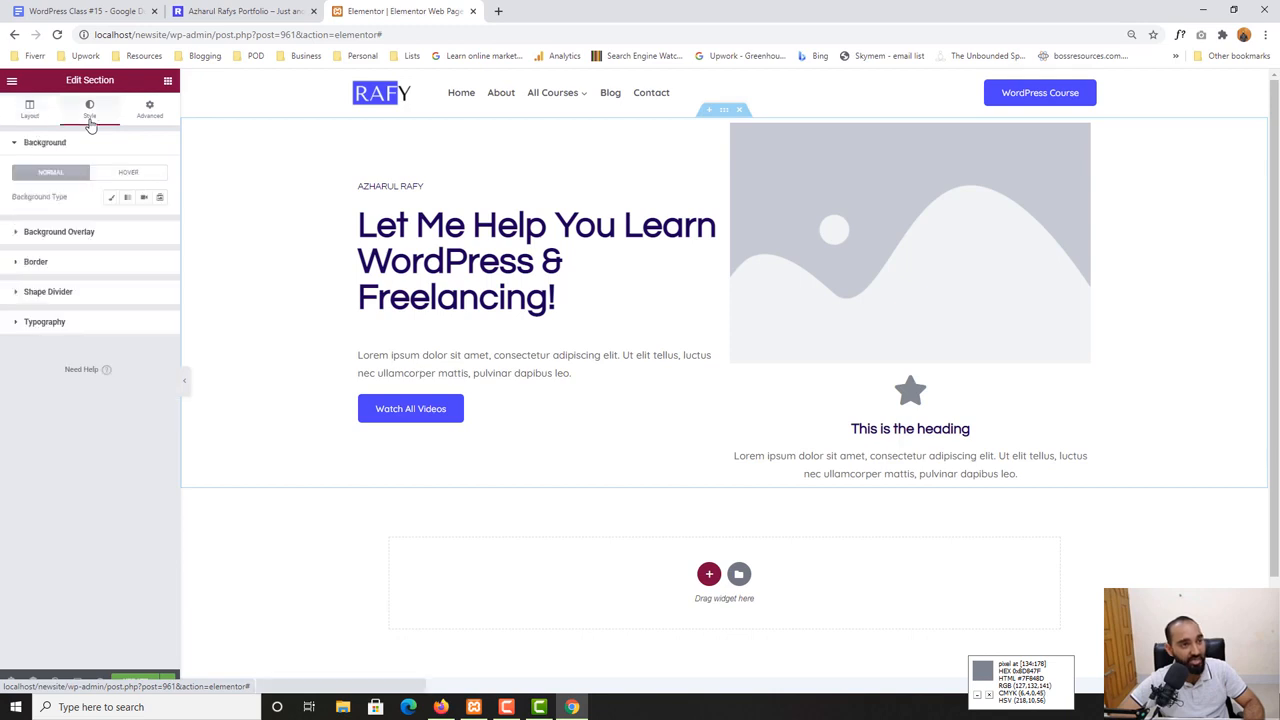
pyautogui.click(126, 199)
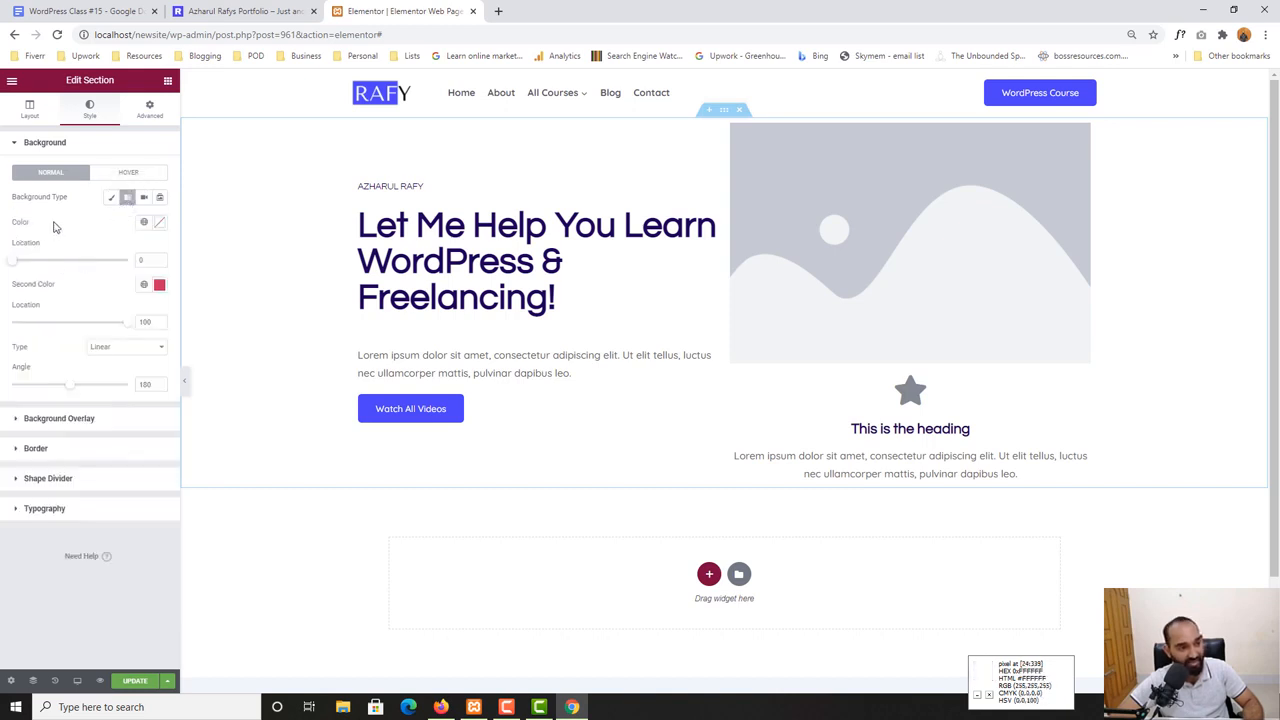
pyautogui.click(159, 223)
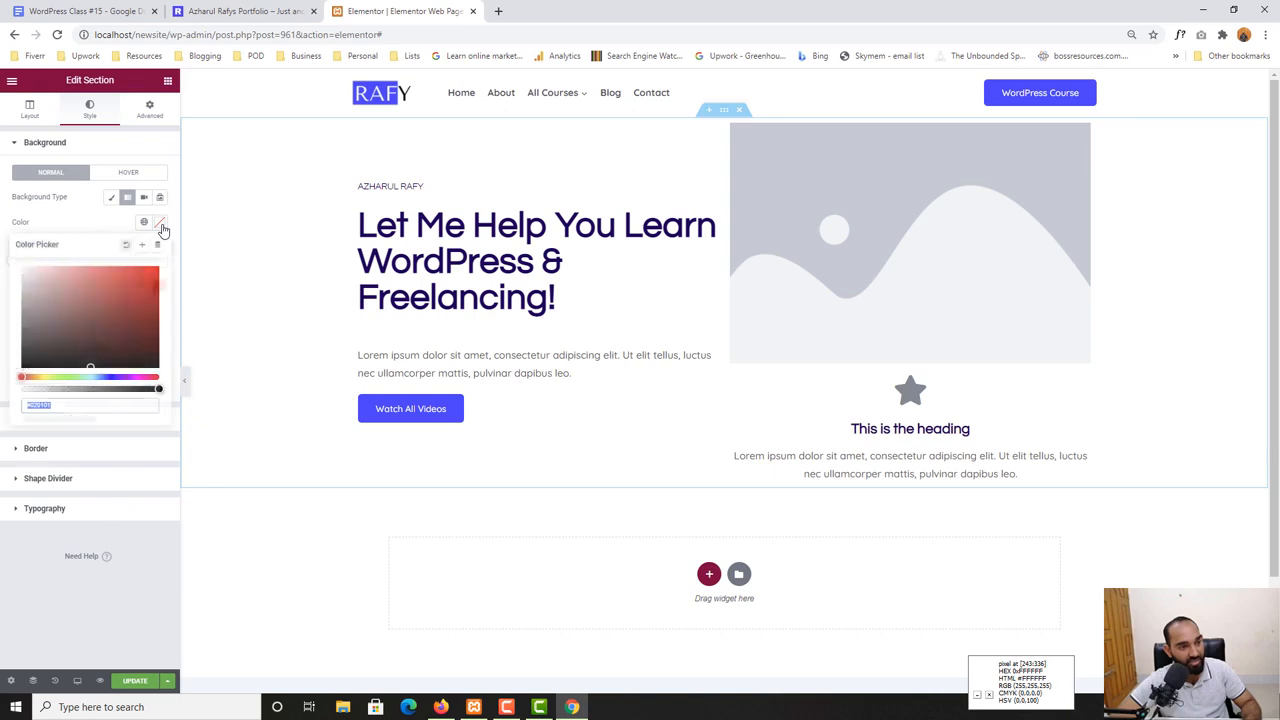
pyautogui.write('#FFFFFF')
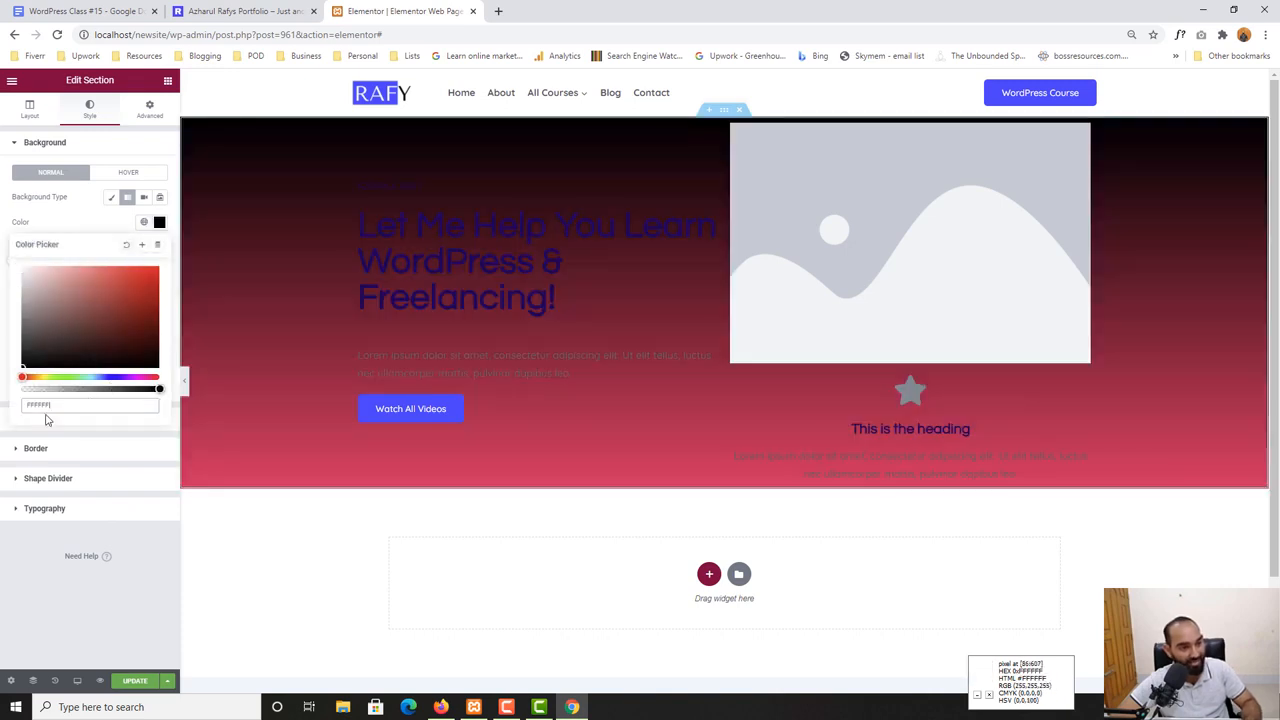
pyautogui.press('BackSpace')
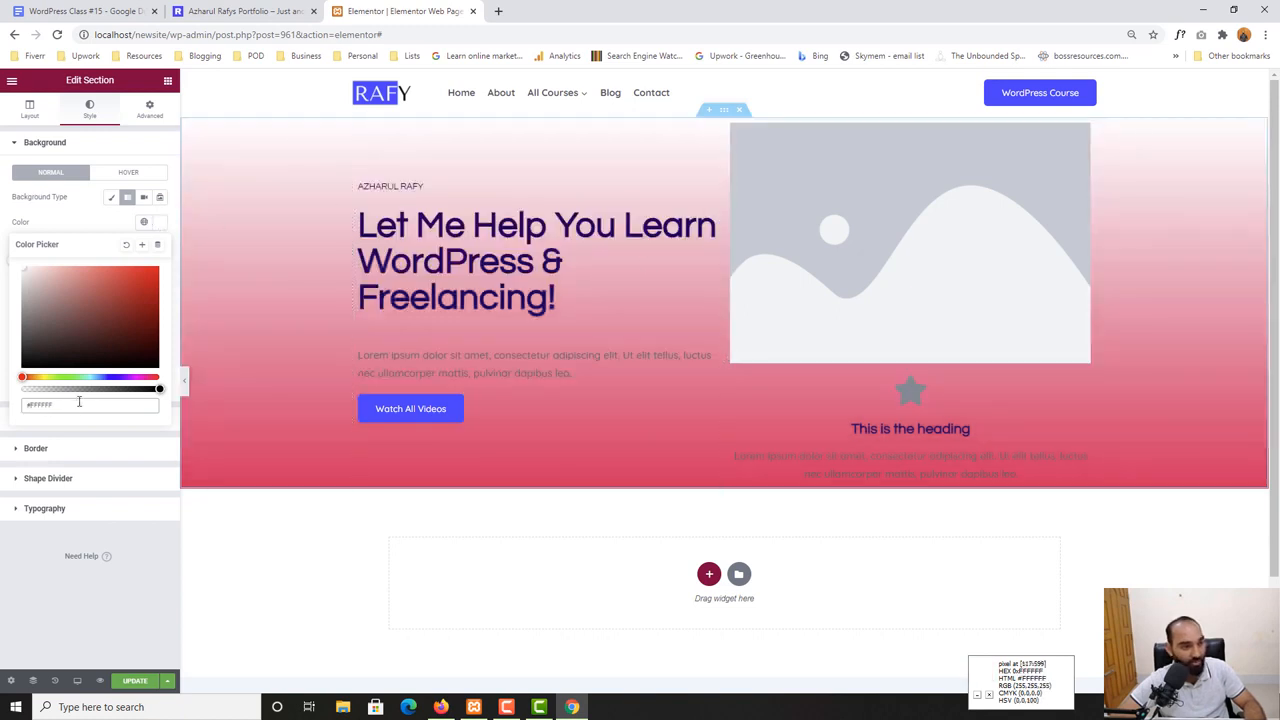
pyautogui.moveTo(79, 404); pyautogui.dragTo(21, 406)
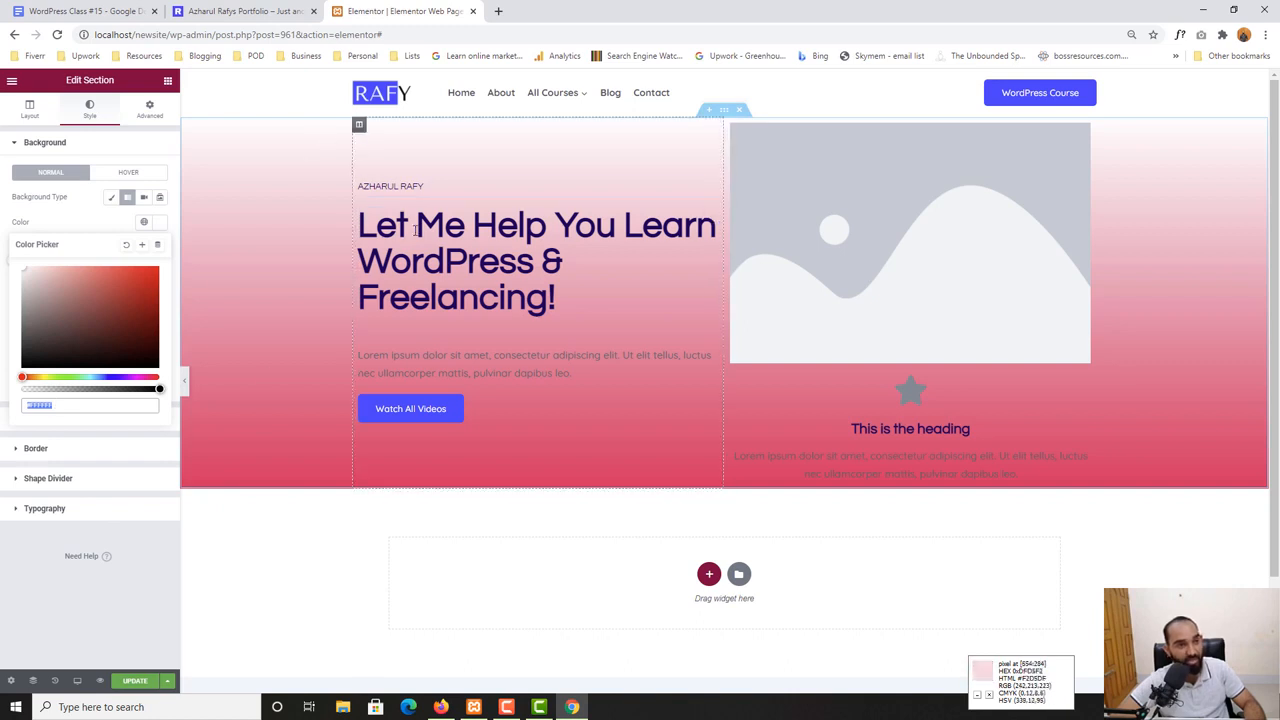
pyautogui.click(103, 217)
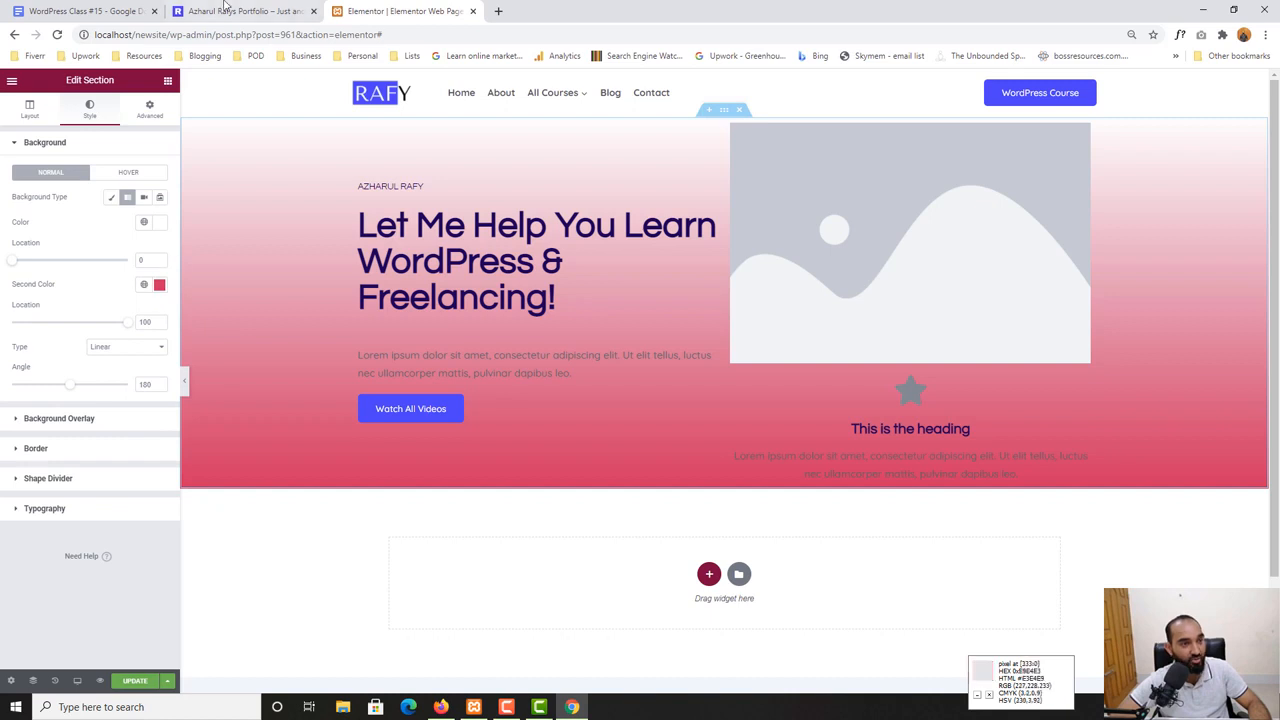
# Sample the pale blue from the homepage hero's background and set it as the section gradient's second color
pyautogui.click(226, 8)
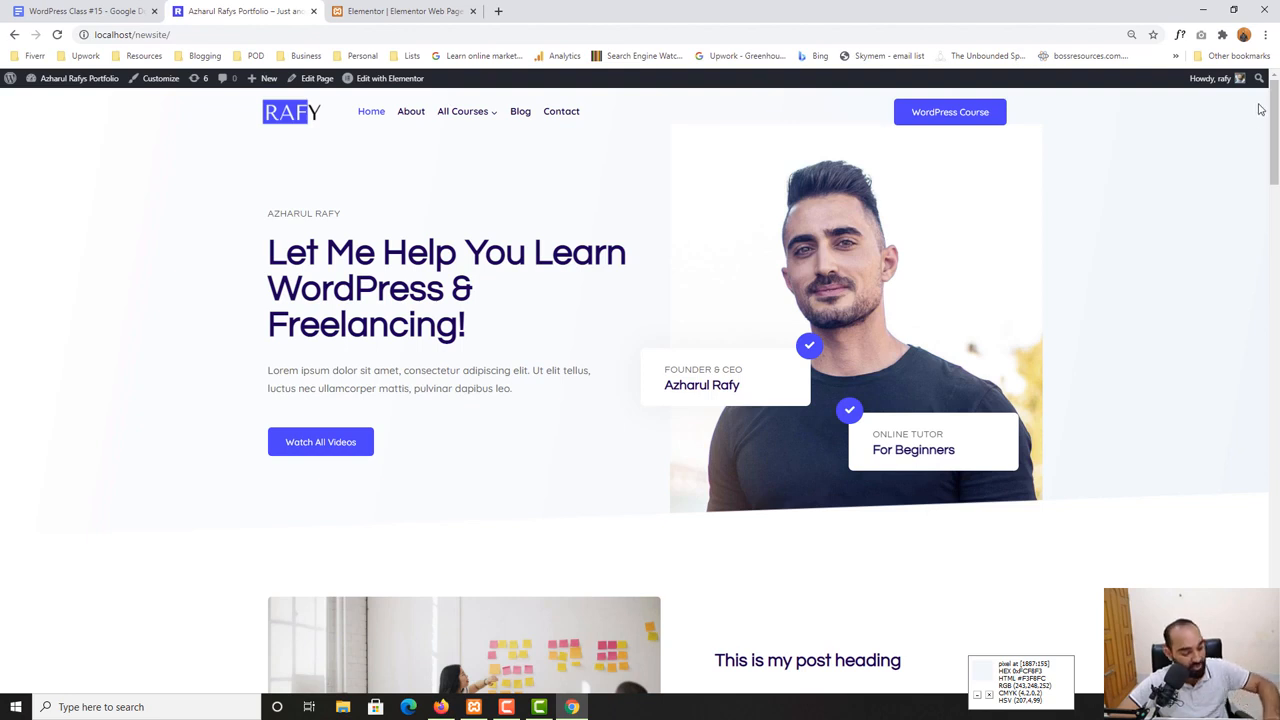
pyautogui.click(400, 11)
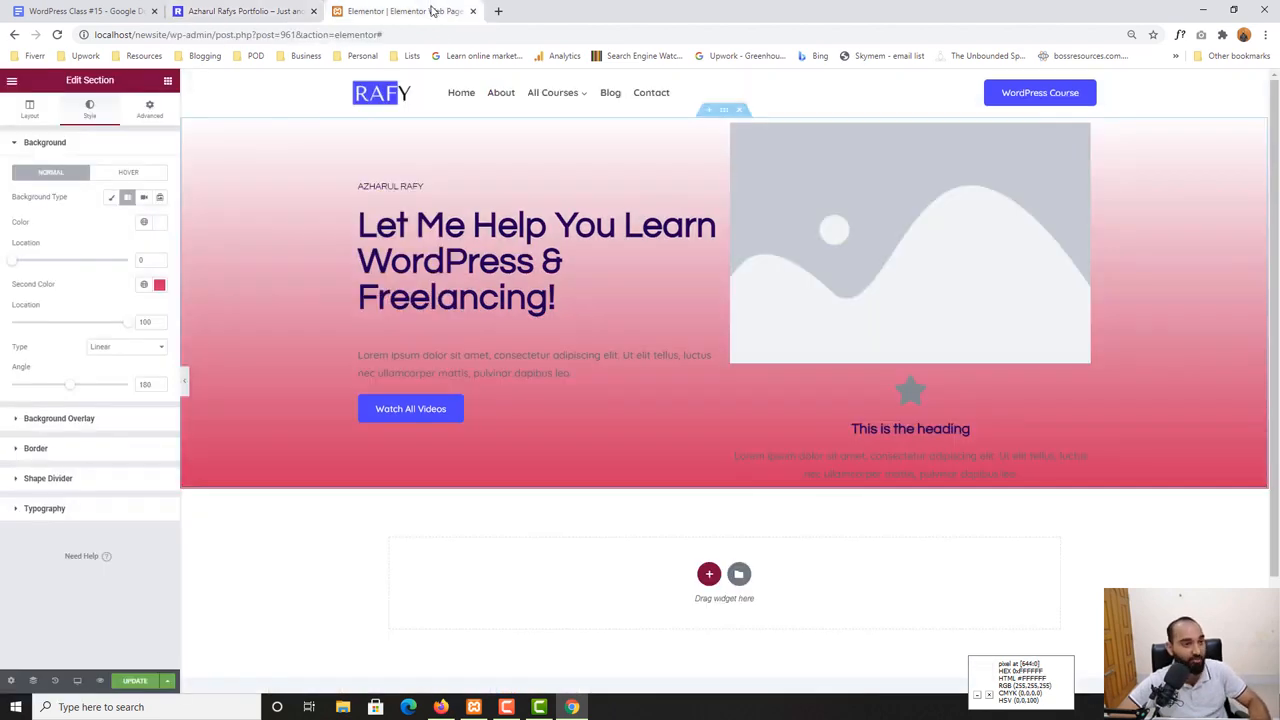
pyautogui.click(159, 285)
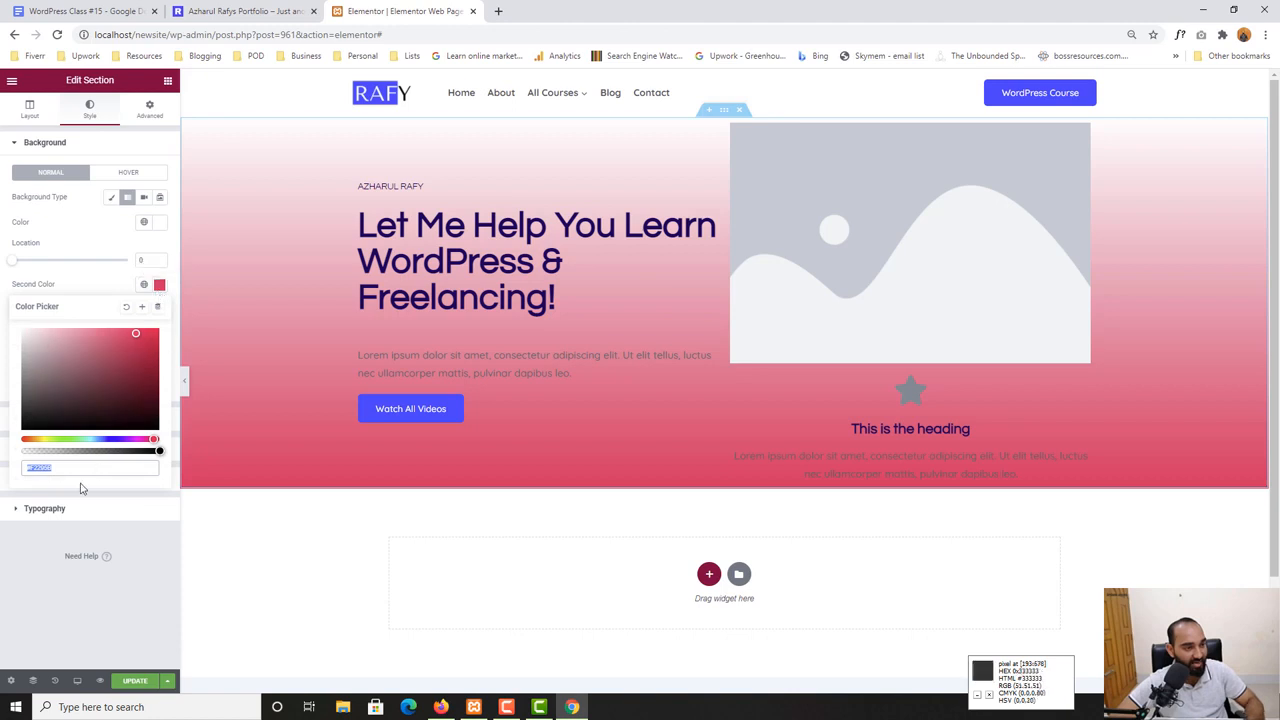
pyautogui.doubleClick(40, 468)
pyautogui.hotkey('ctrl', 'v')
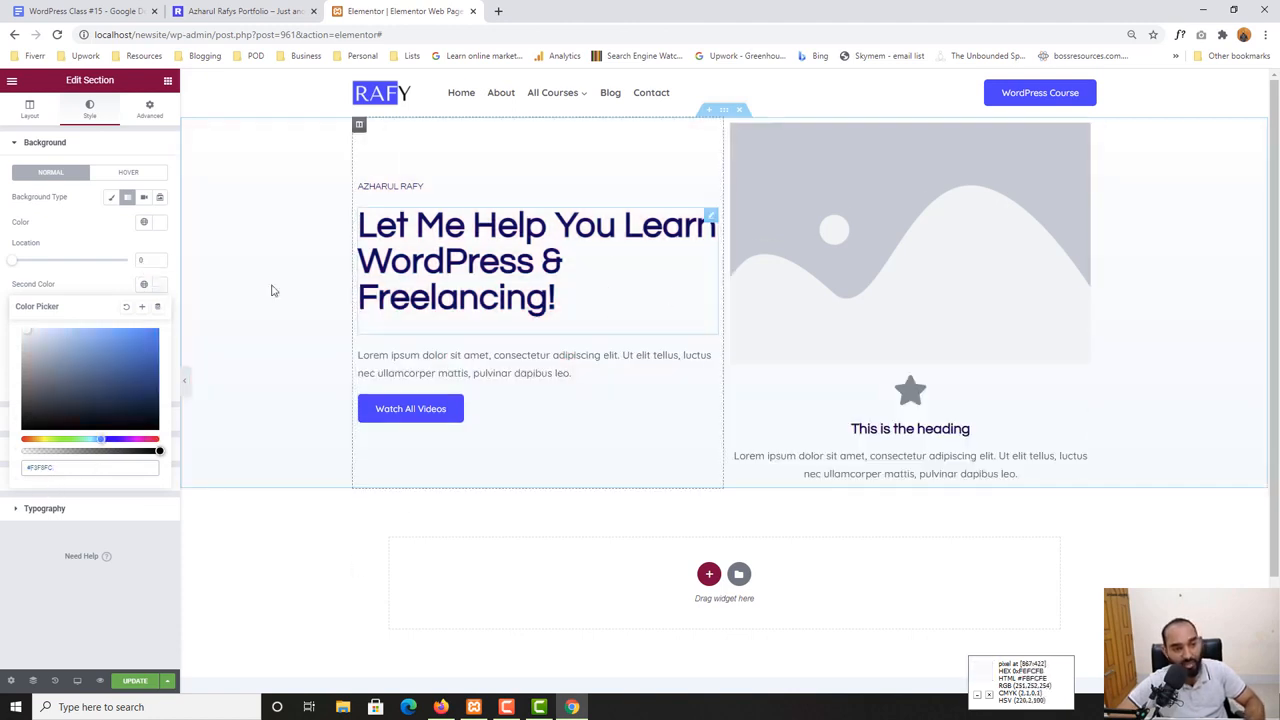
pyautogui.click(128, 277)
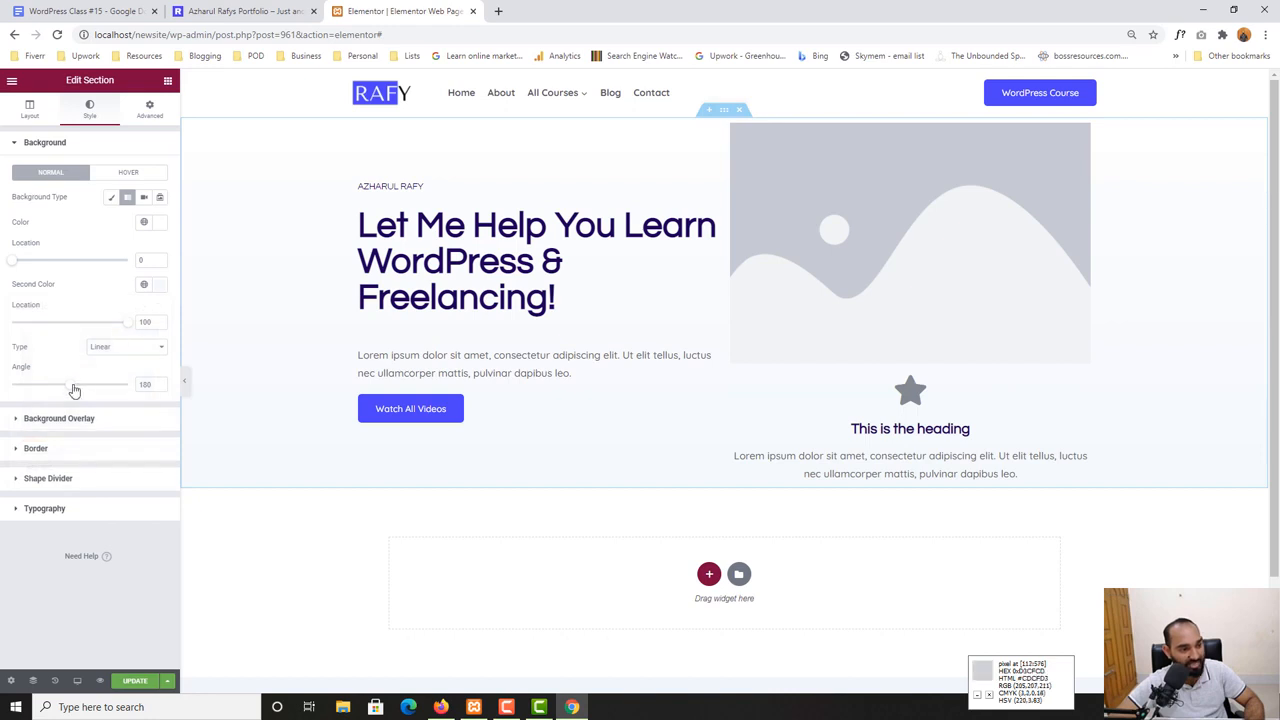
# Lower the section gradient's angle so it runs nearly horizontally and darken its second color to a light grey-blue
pyautogui.moveTo(66, 384)
pyautogui.mouseDown()
pyautogui.moveTo(11, 382)
pyautogui.moveTo(59, 385)
pyautogui.mouseUp()
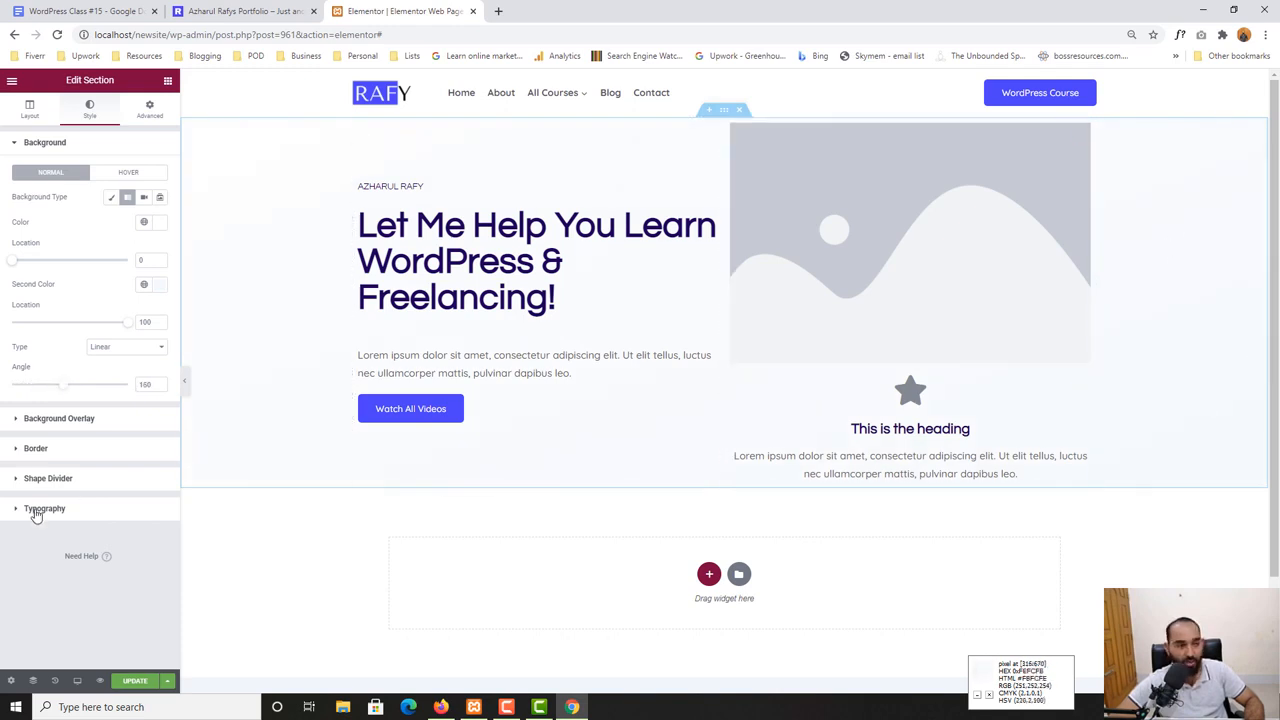
pyautogui.moveTo(77, 392); pyautogui.dragTo(59, 390)
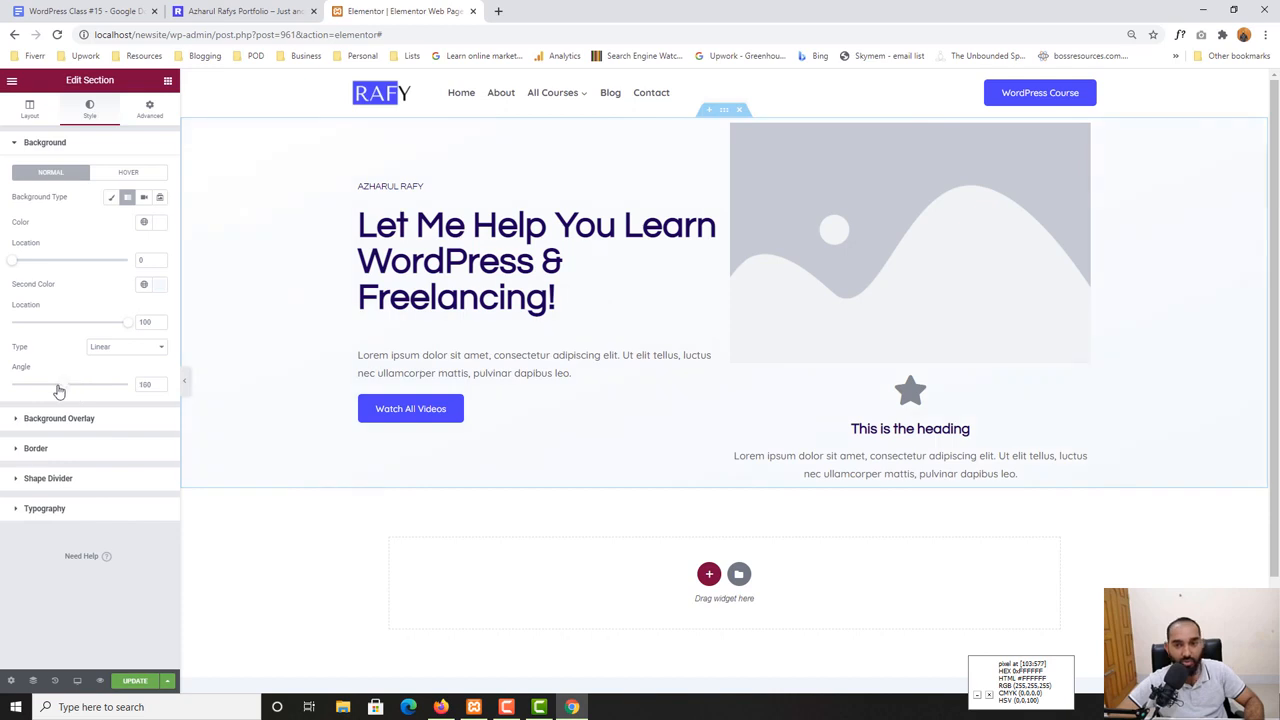
pyautogui.click(157, 285)
pyautogui.moveTo(41, 339); pyautogui.dragTo(36, 339)
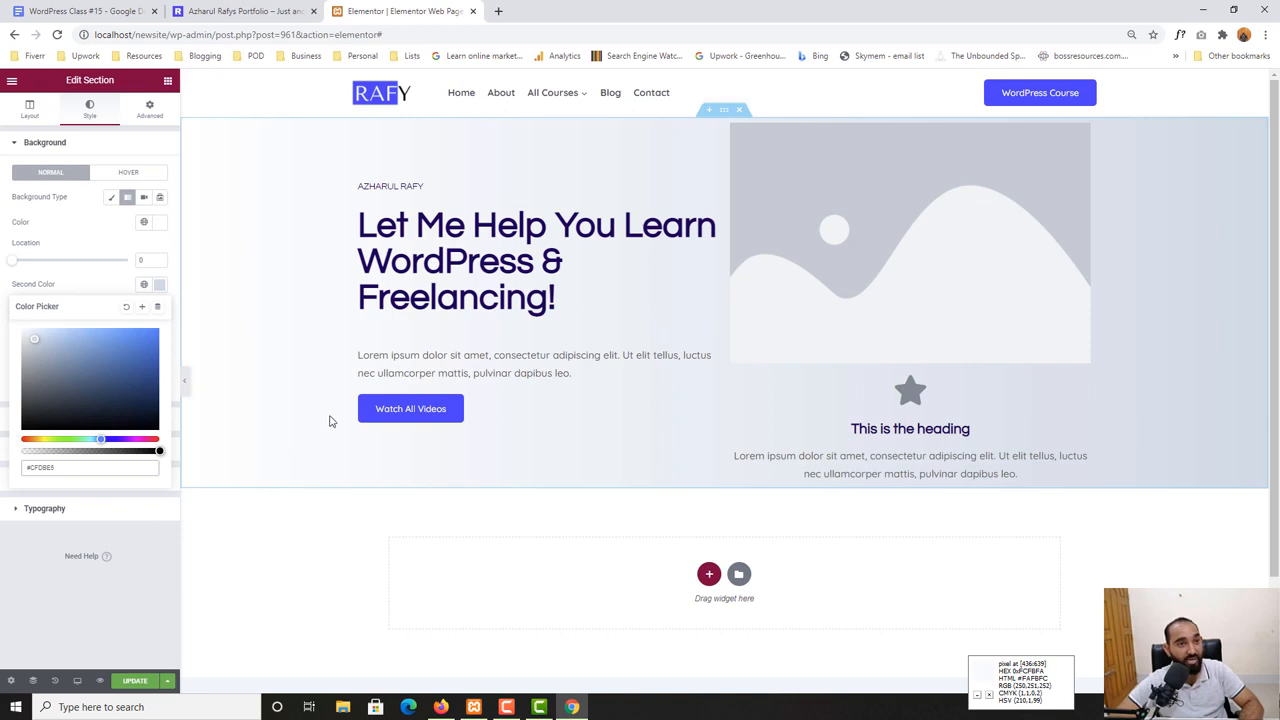
# Replace the hero's placeholder image with rafy.png from the media library, and move the color picker window lower
pyautogui.click(233, 8)
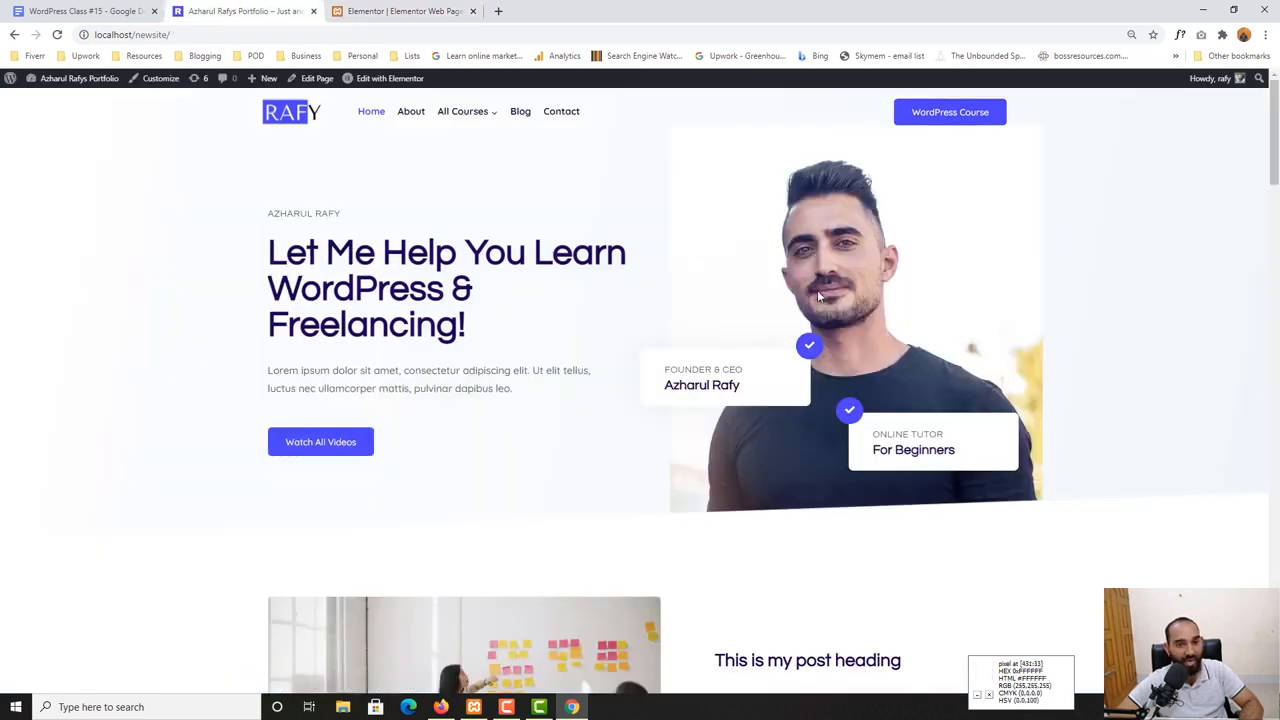
pyautogui.click(332, 8)
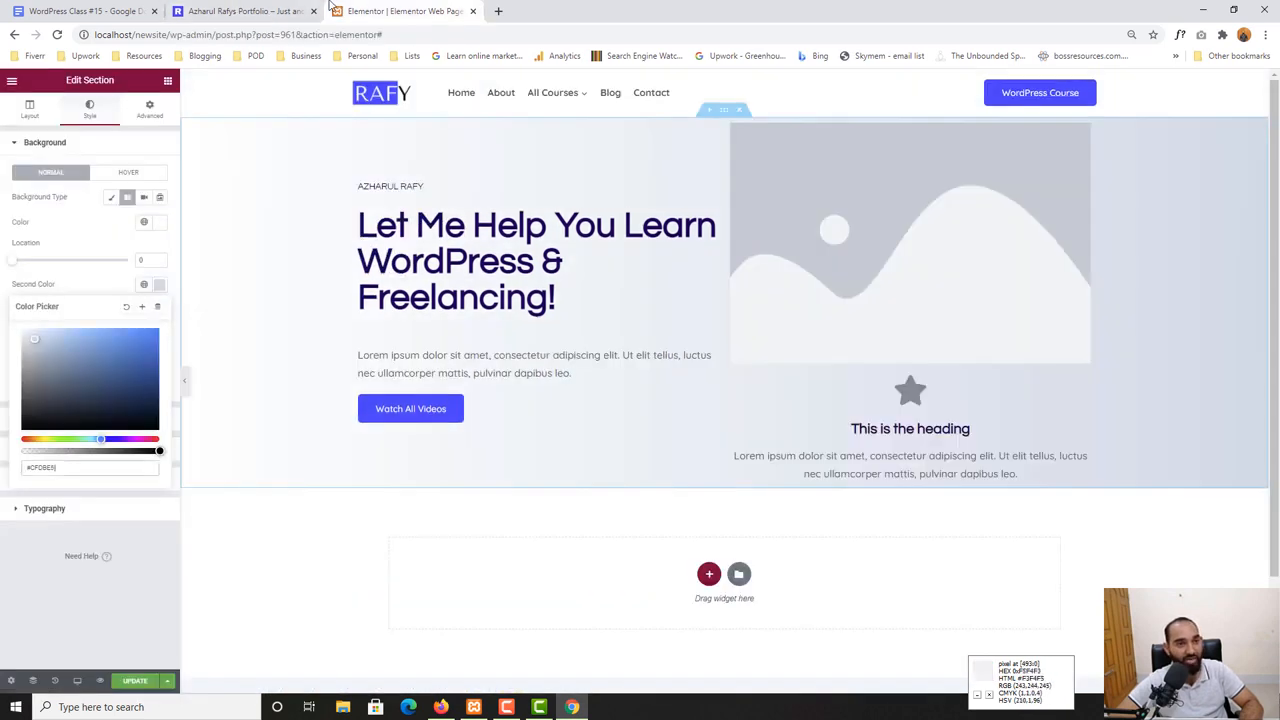
pyautogui.click(906, 221)
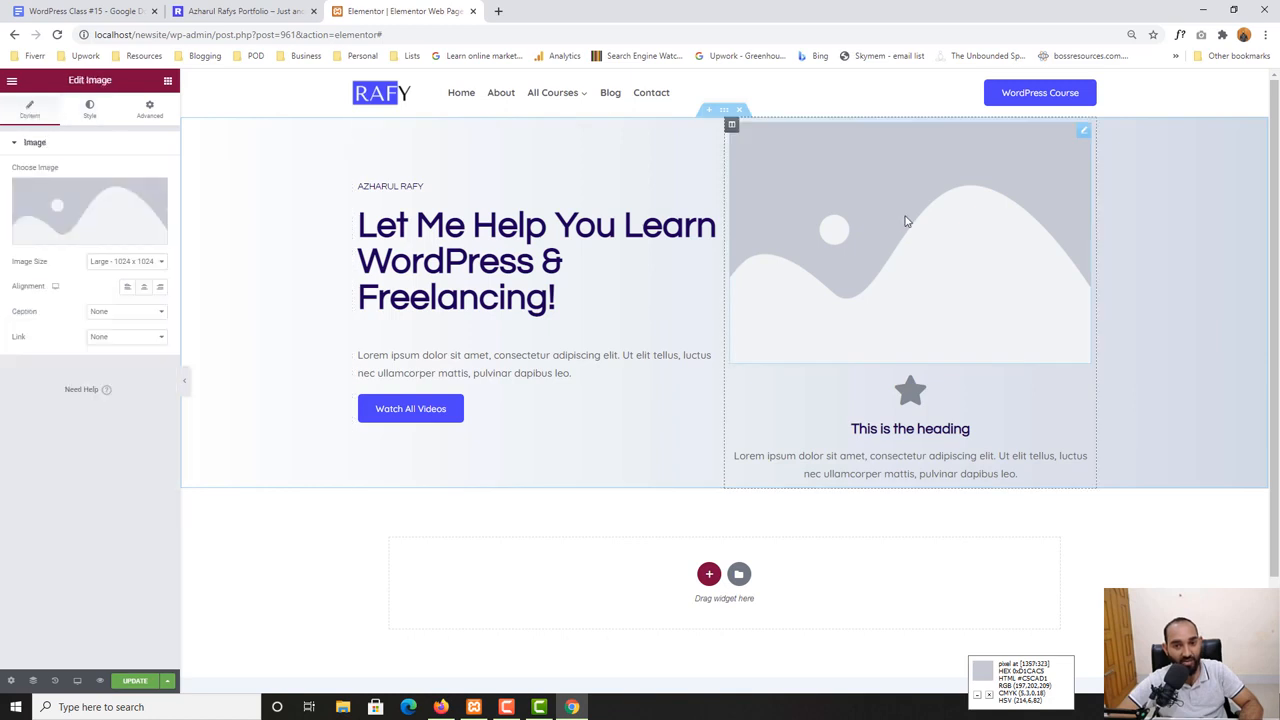
pyautogui.moveTo(44, 181)
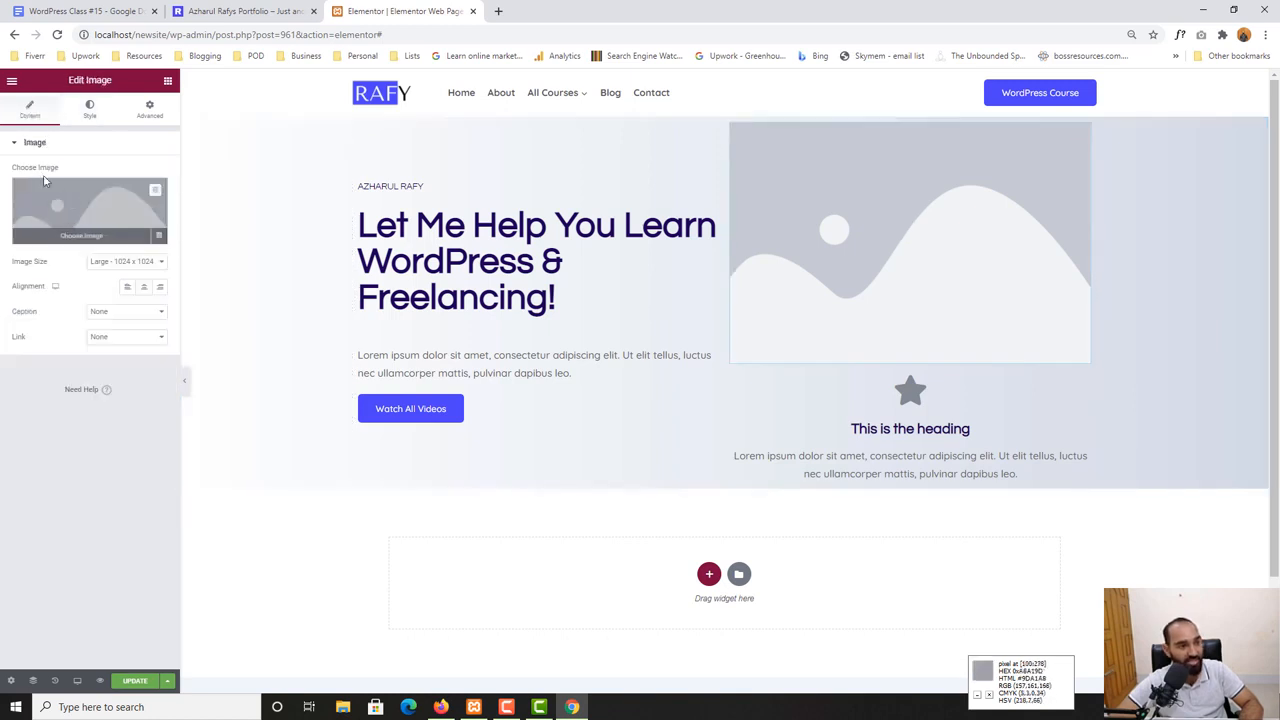
pyautogui.click(53, 242)
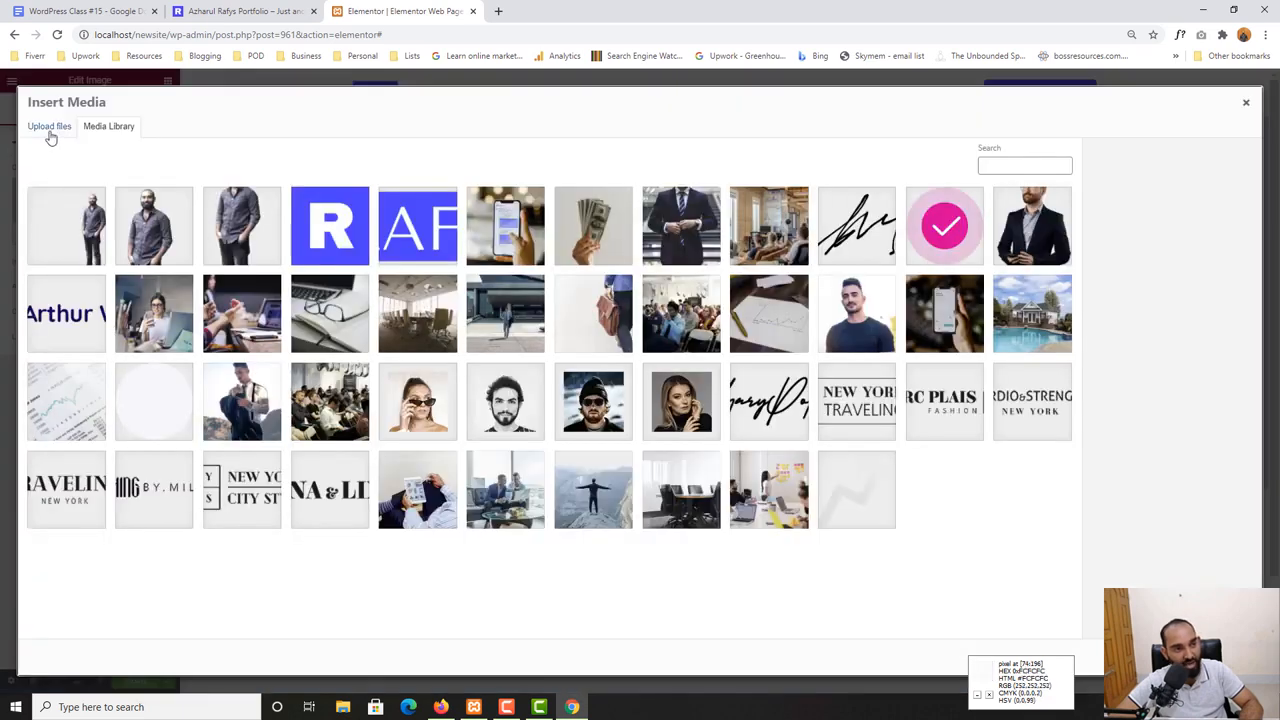
pyautogui.click(50, 133)
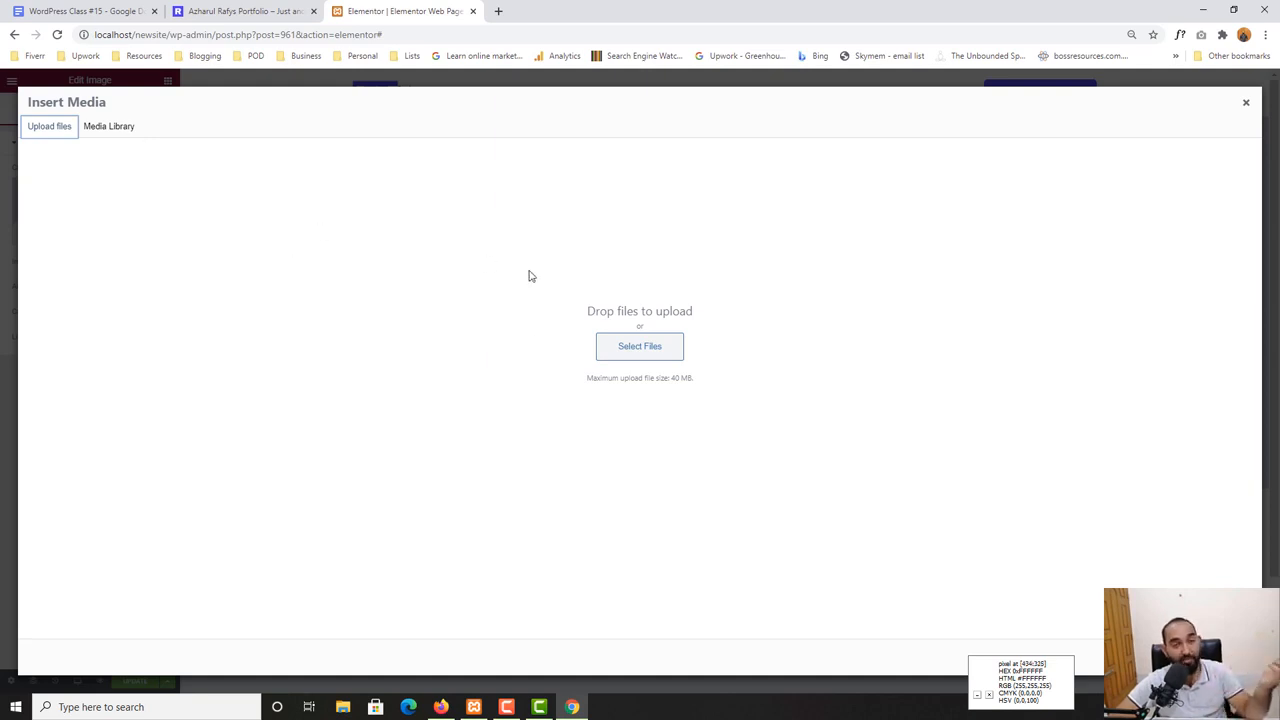
pyautogui.click(108, 131)
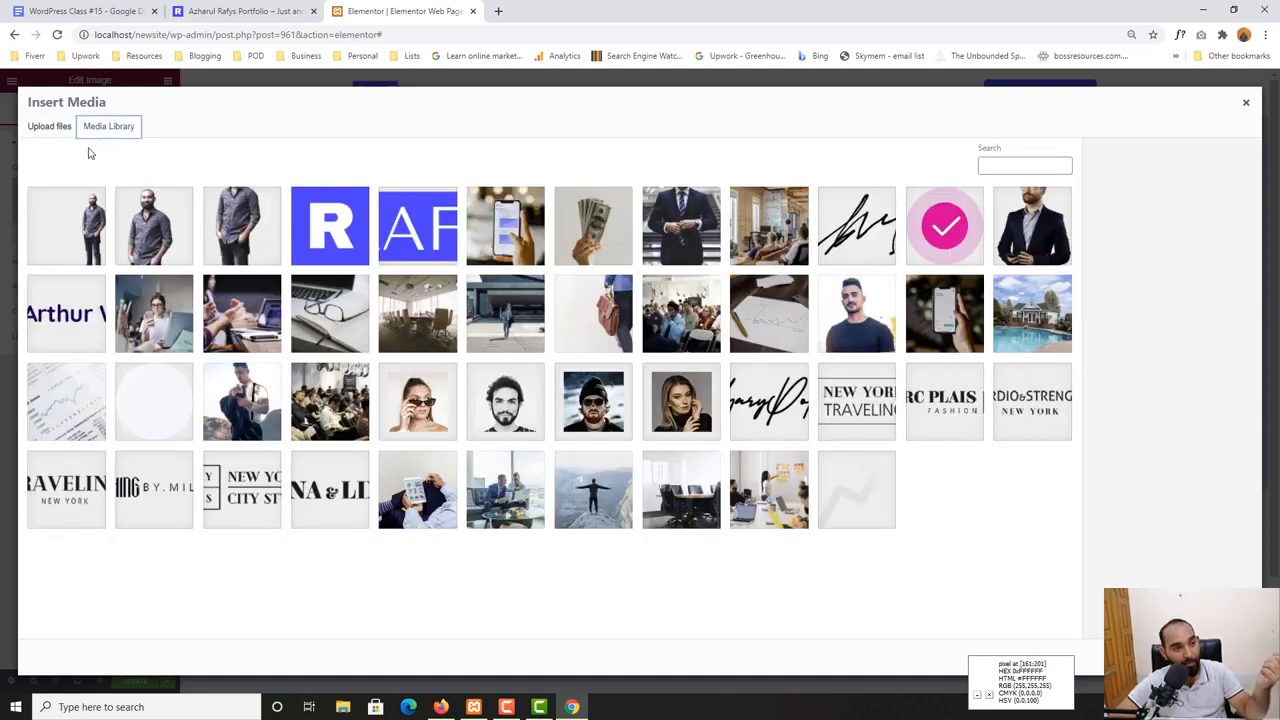
pyautogui.click(166, 237)
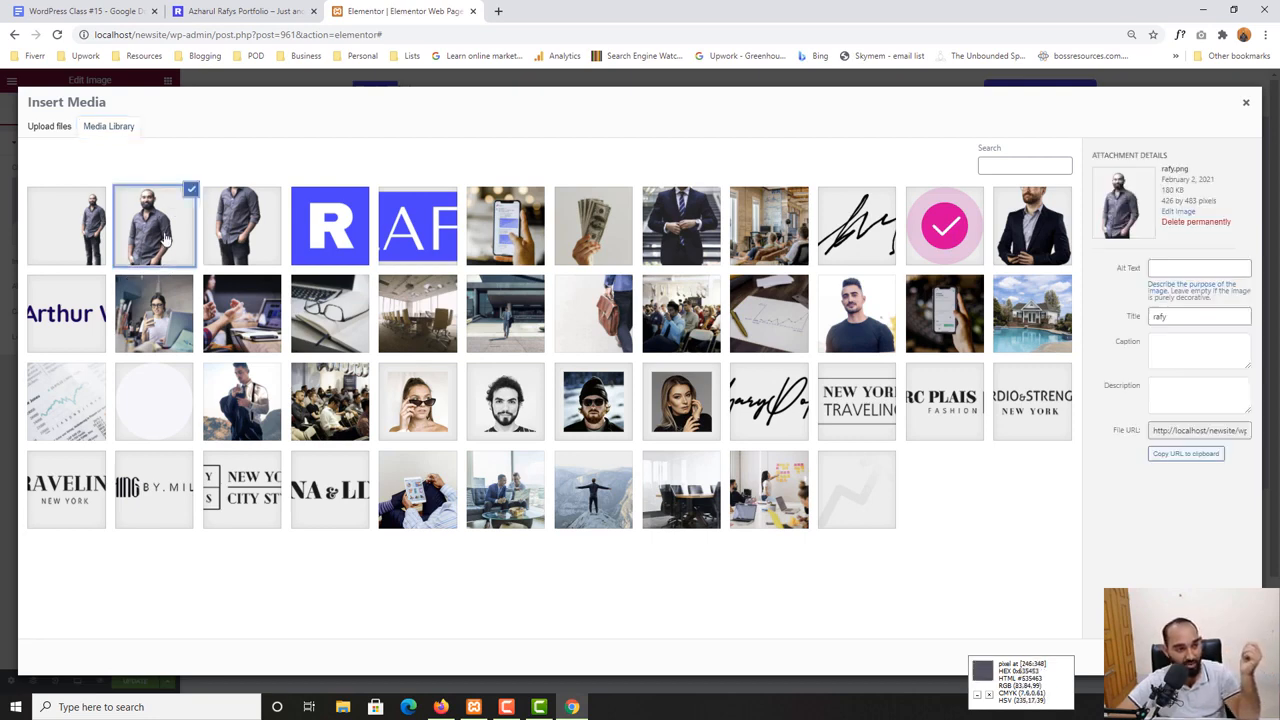
pyautogui.click(47, 127)
pyautogui.click(110, 128)
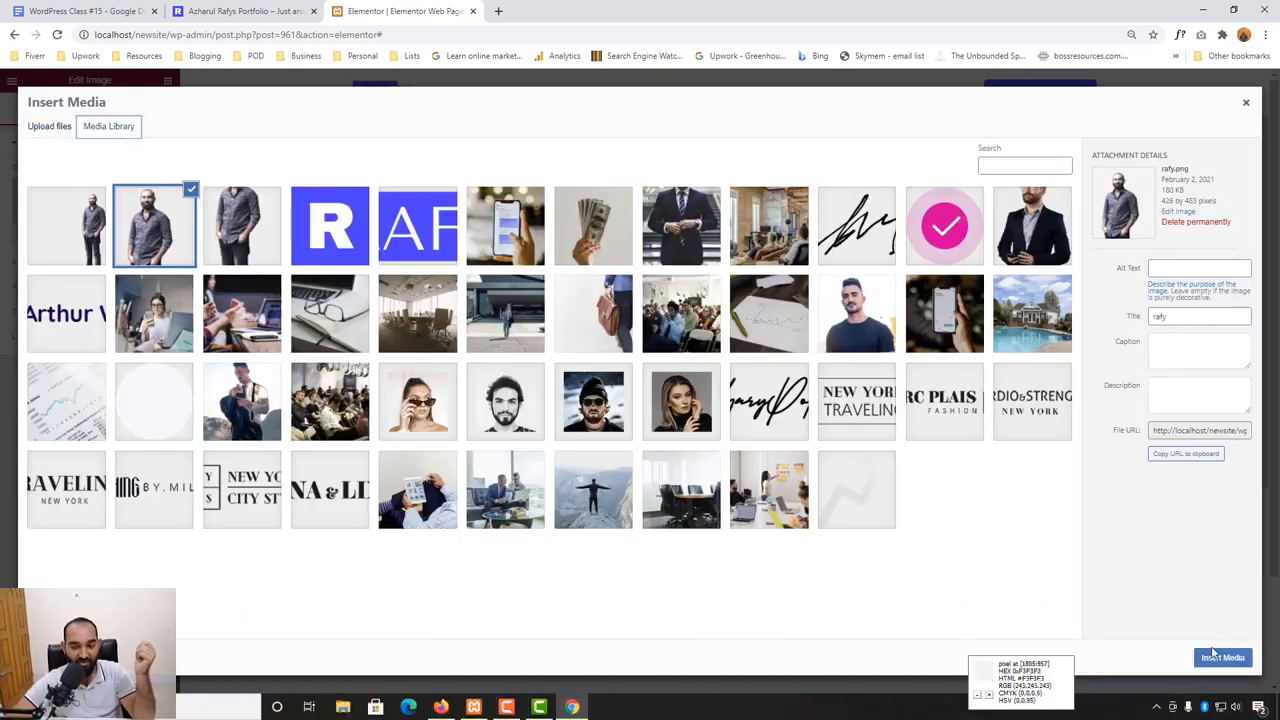
pyautogui.click(1223, 658)
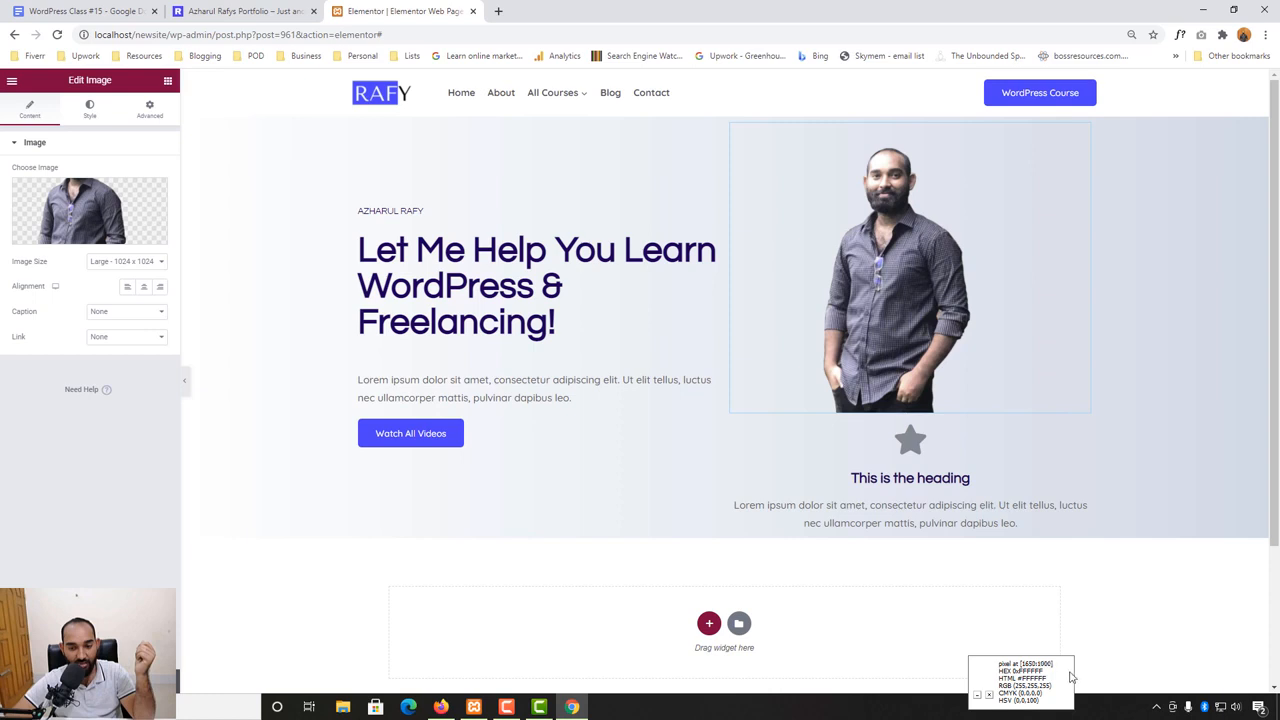
pyautogui.moveTo(982, 667); pyautogui.dragTo(984, 698)
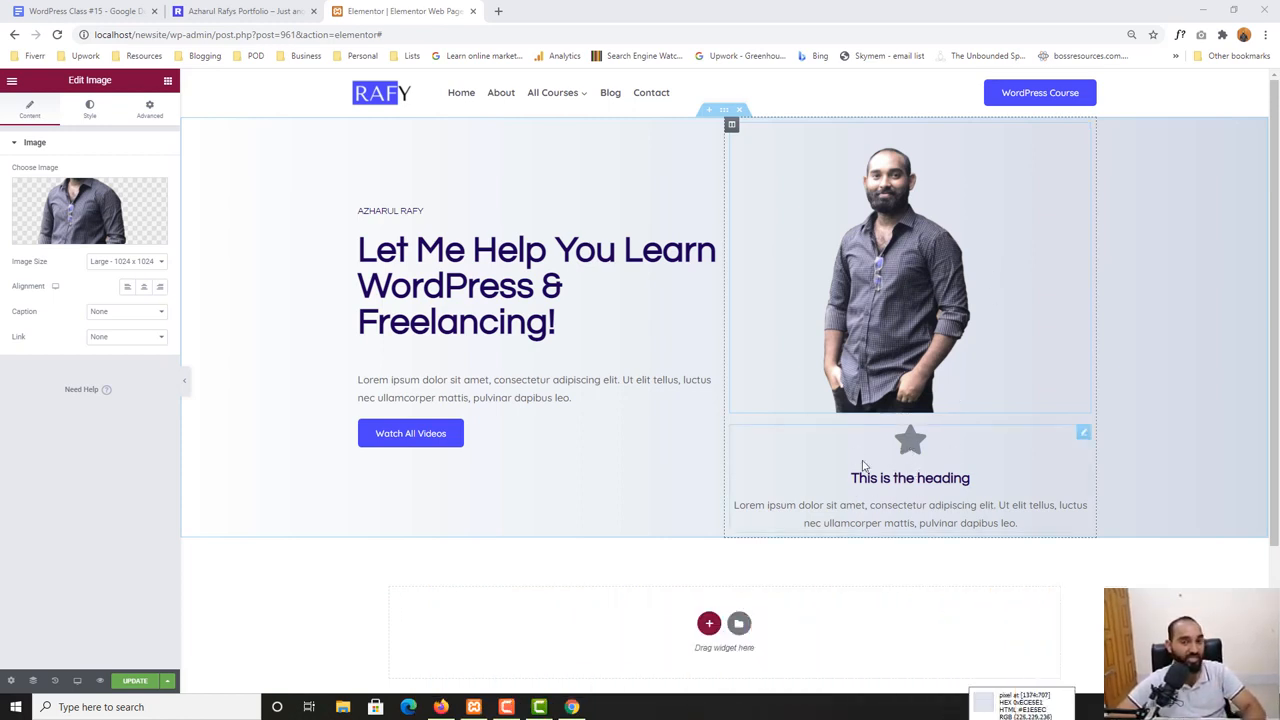
# Review the homepage's FOUNDER & CEO card, and open the icon box below the photo for editing
pyautogui.hotkey('ctrl', 'shift', 'Tab')
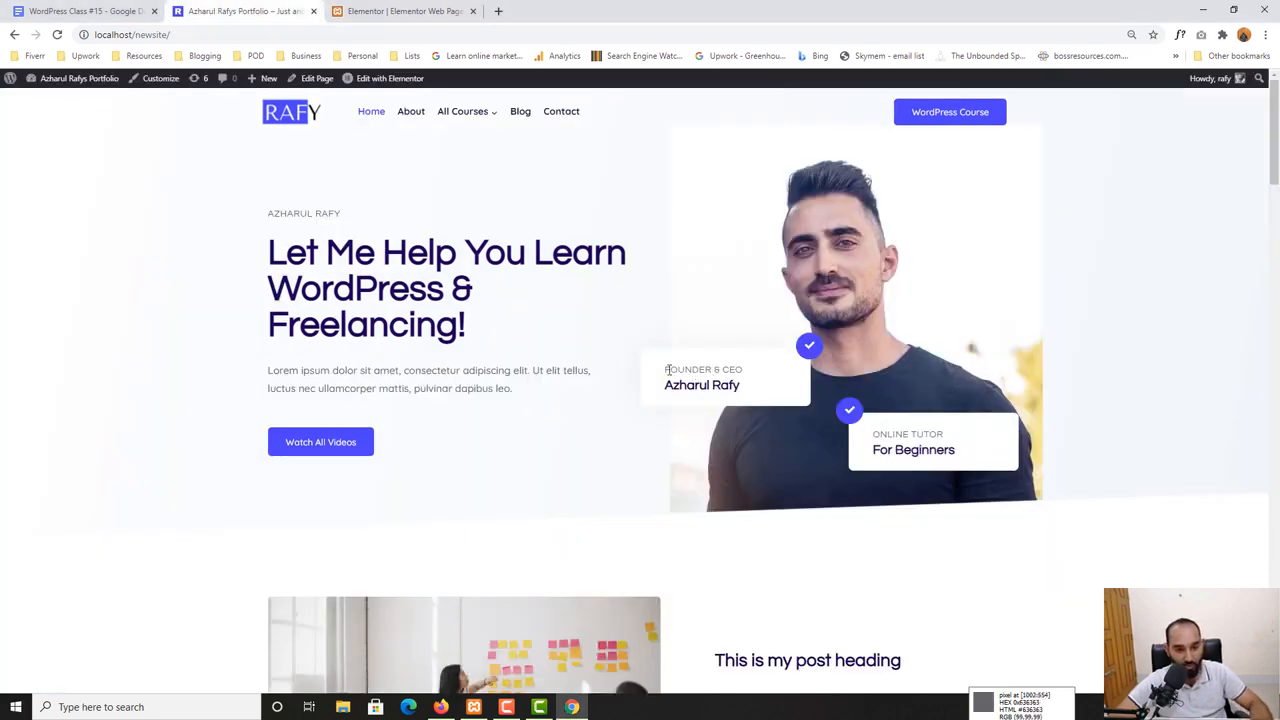
pyautogui.moveTo(667, 369); pyautogui.dragTo(730, 393)
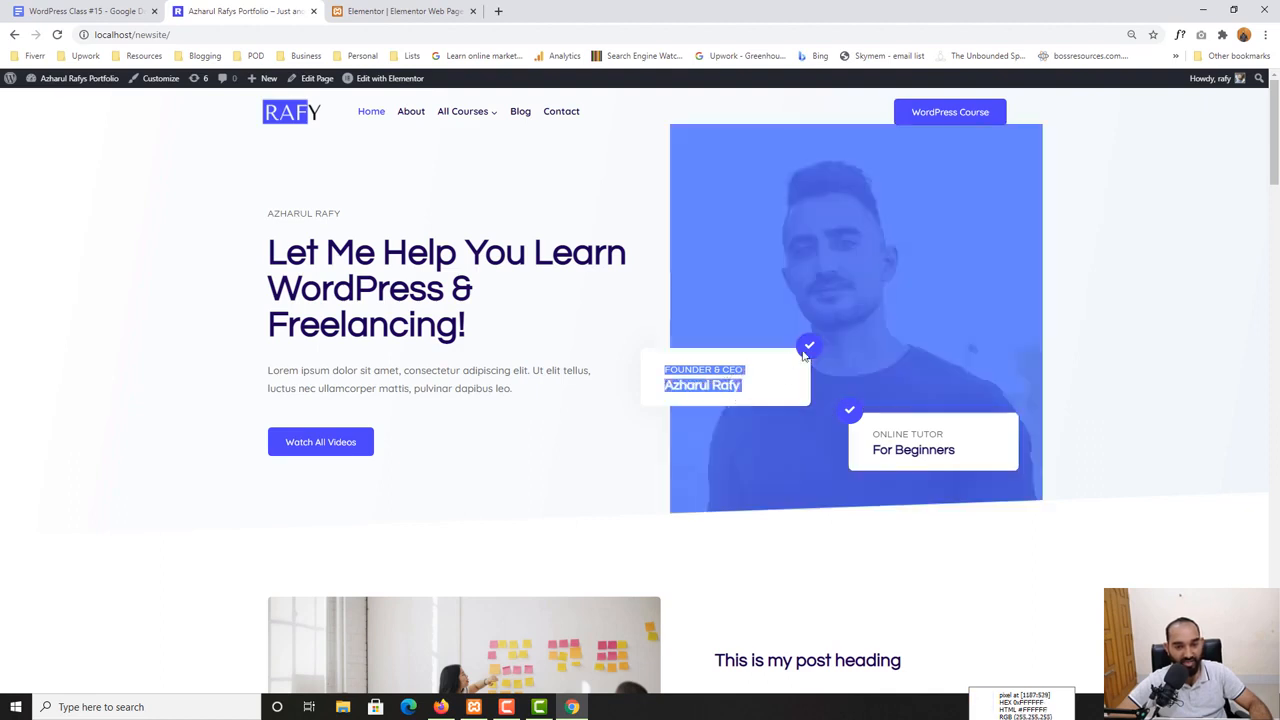
pyautogui.click(751, 390)
pyautogui.hotkey('ctrl', 'Tab')
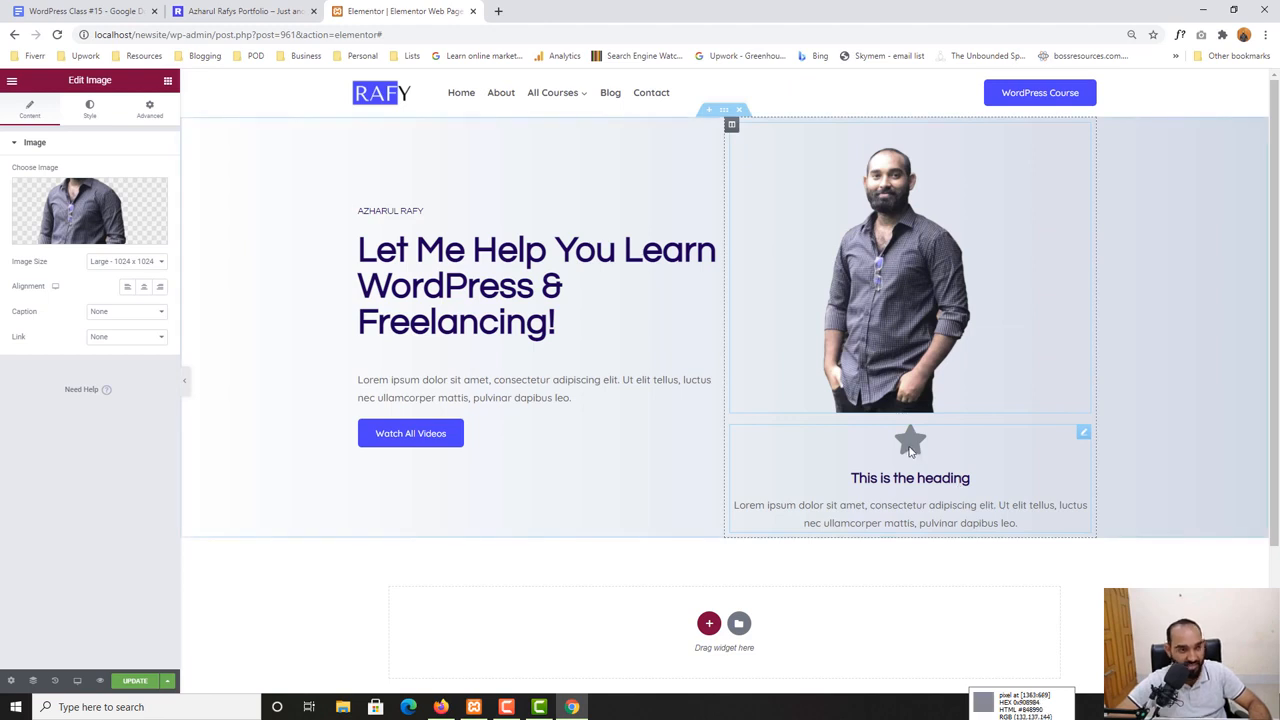
pyautogui.click(910, 452)
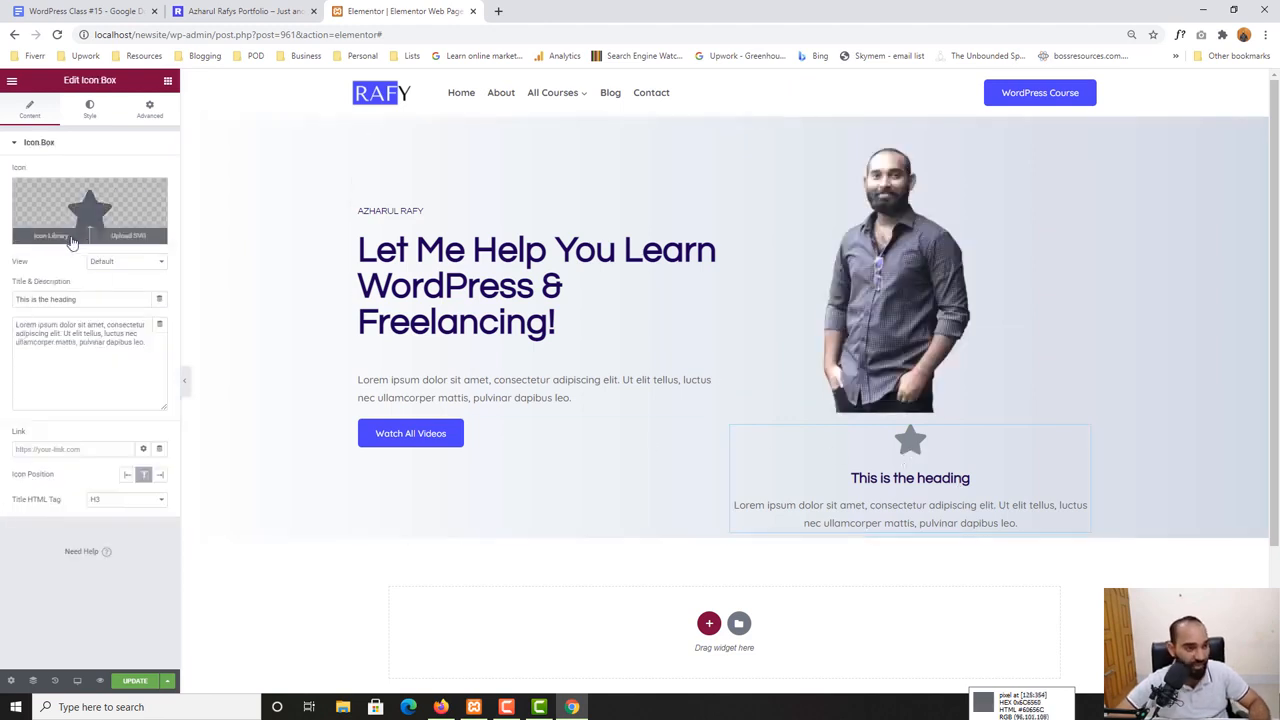
pyautogui.click(120, 206)
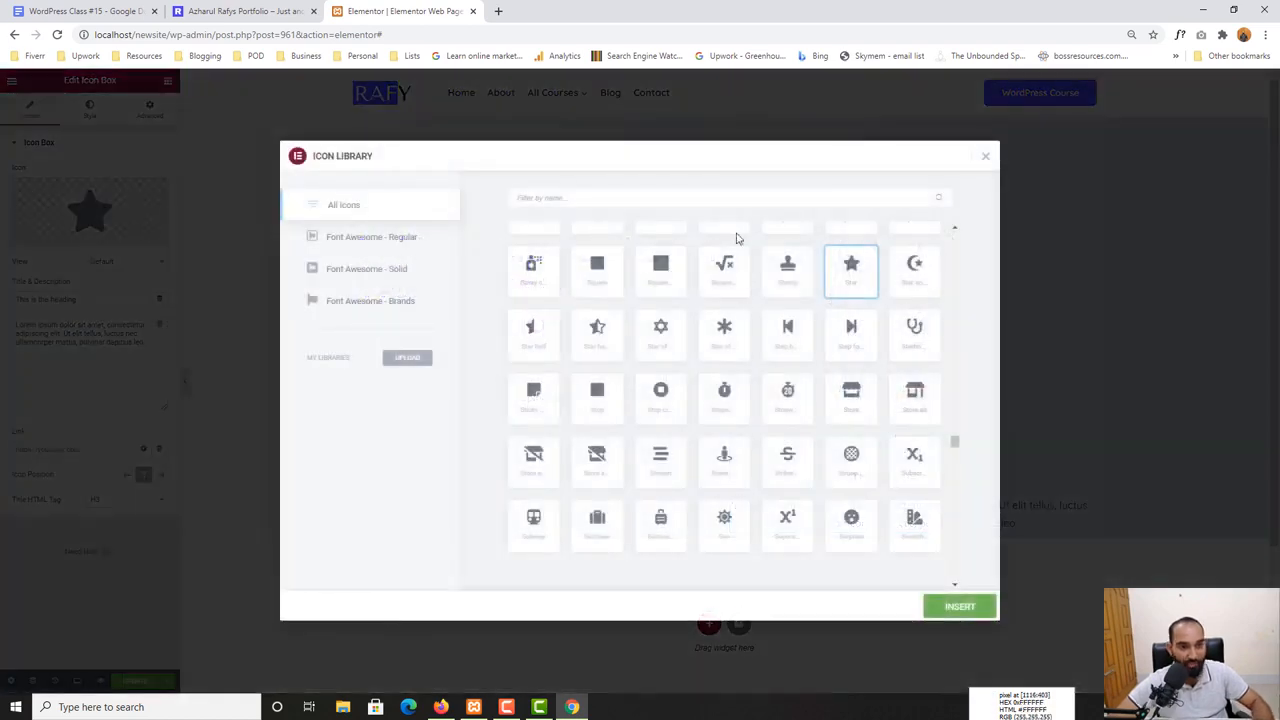
pyautogui.click(732, 199)
pyautogui.click(186, 311)
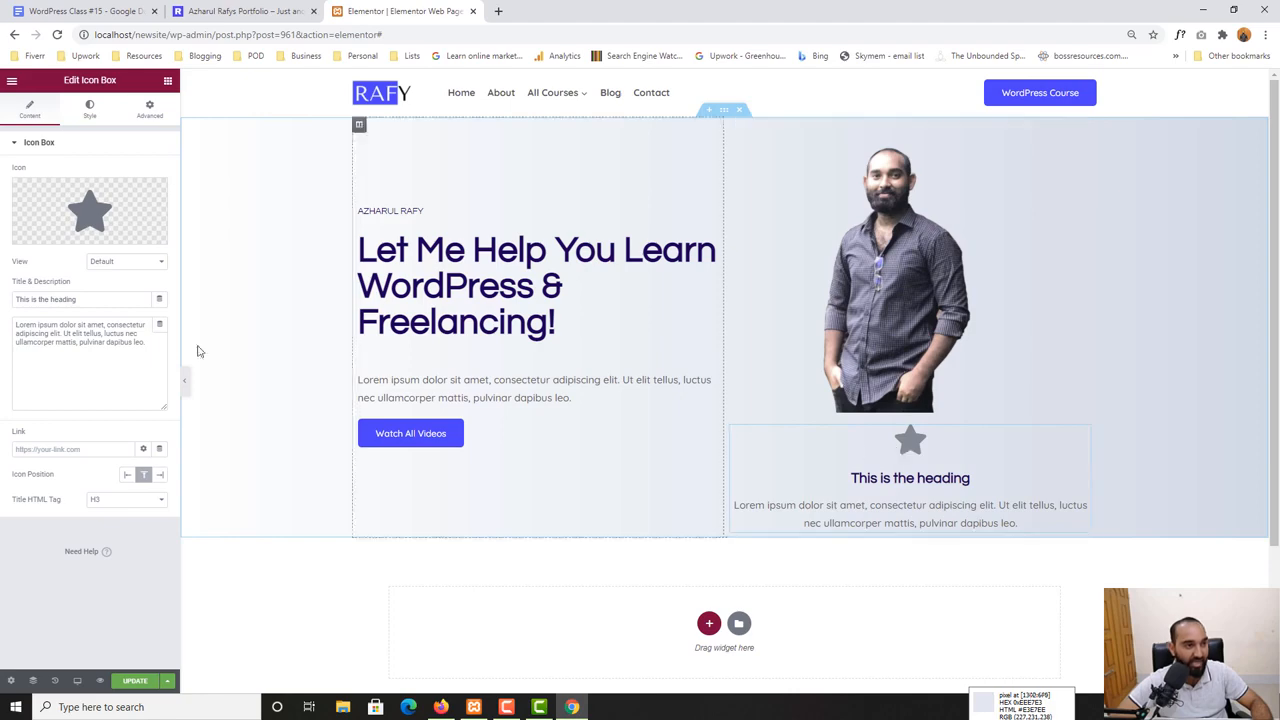
# Find the solid check-circle icon by searching "check", insert it in the icon box and position it right of the text
pyautogui.click(48, 234)
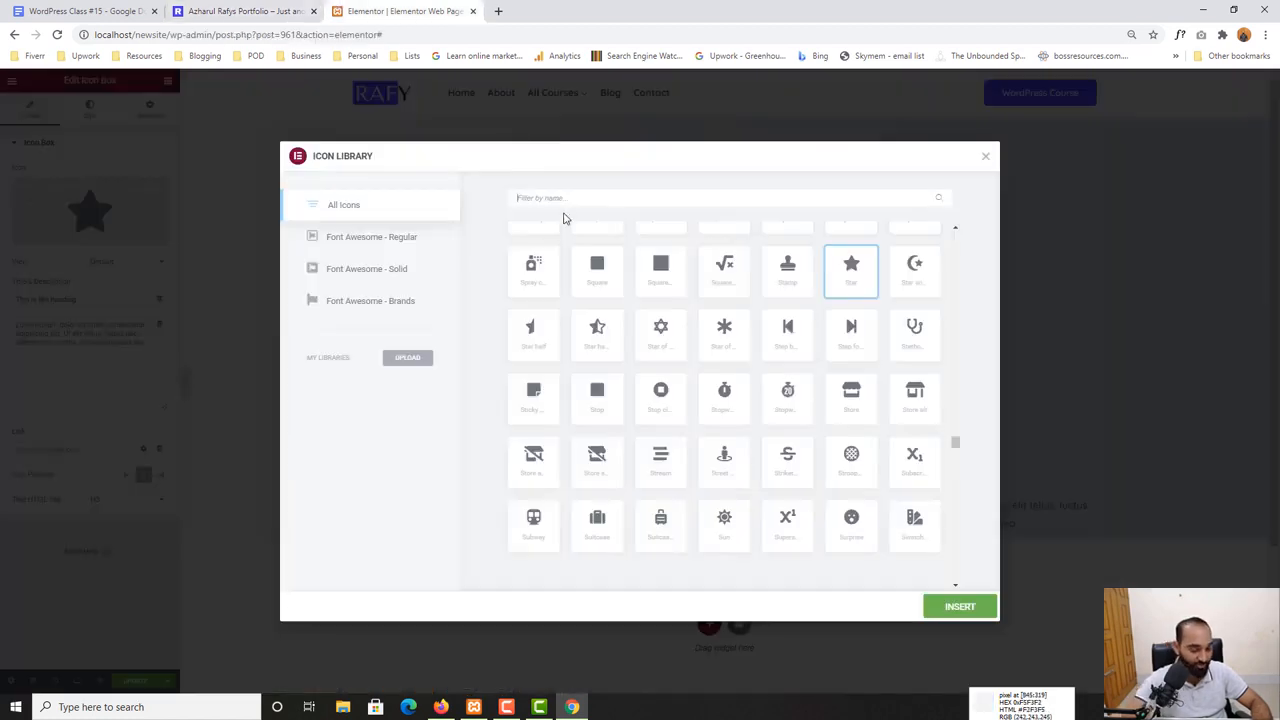
pyautogui.write('check')
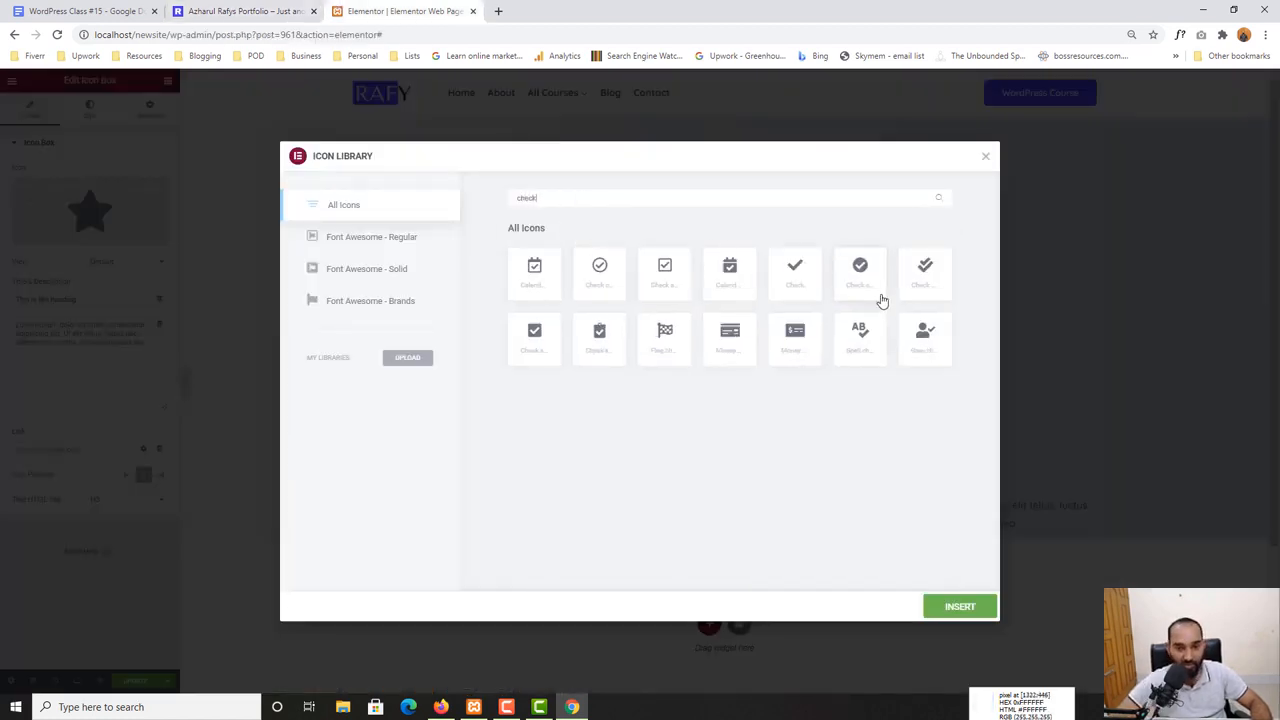
pyautogui.click(855, 279)
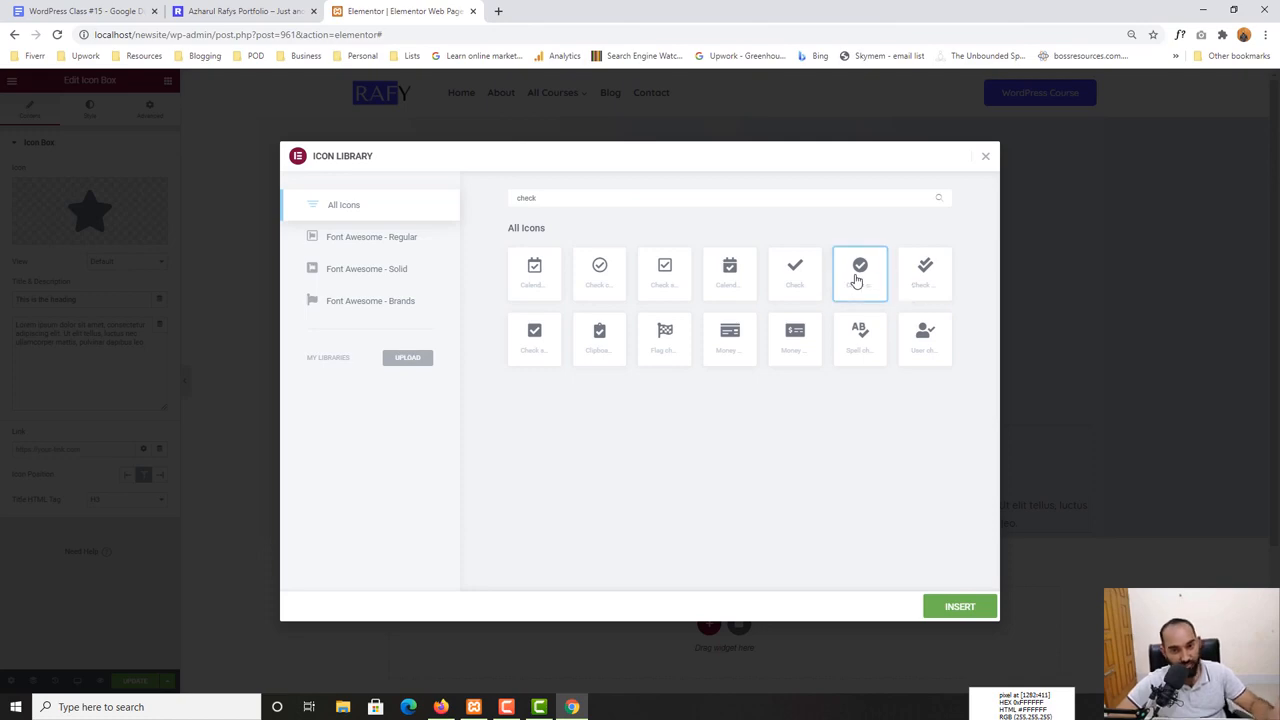
pyautogui.click(945, 612)
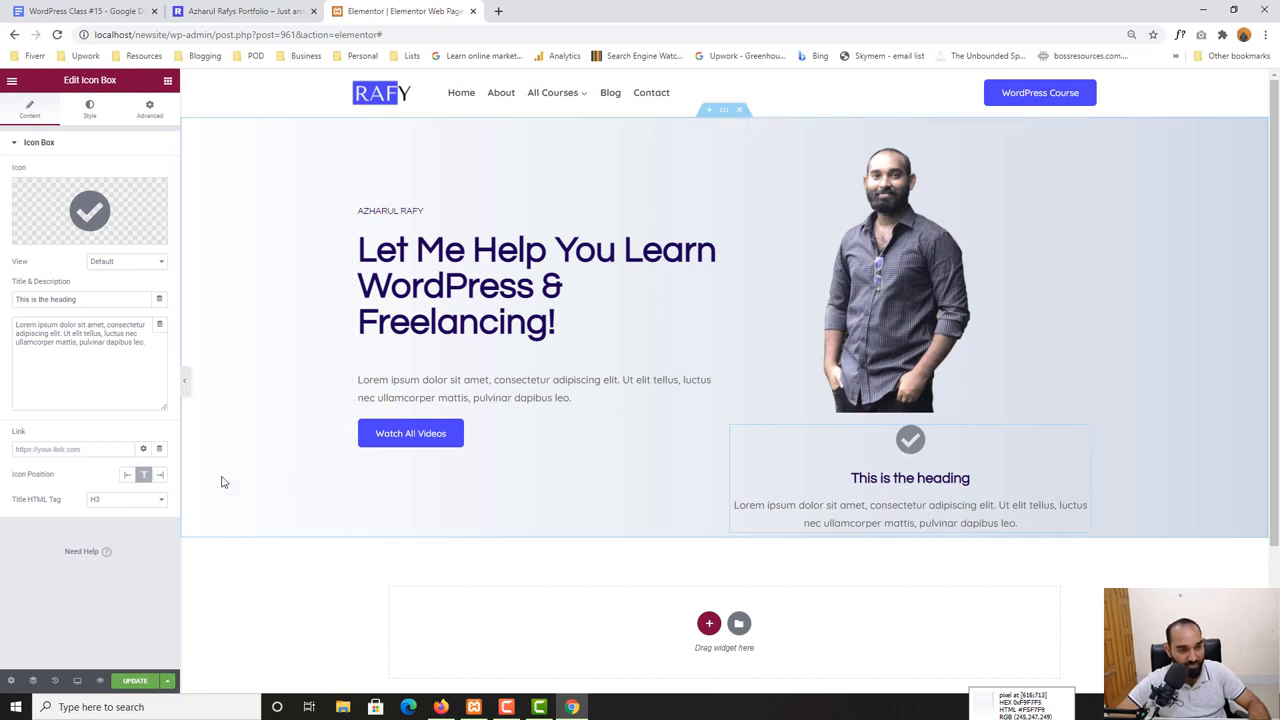
pyautogui.click(160, 475)
# Set the icon box's title to "FOUNDER & CEO", matching the homepage card
pyautogui.click(226, 13)
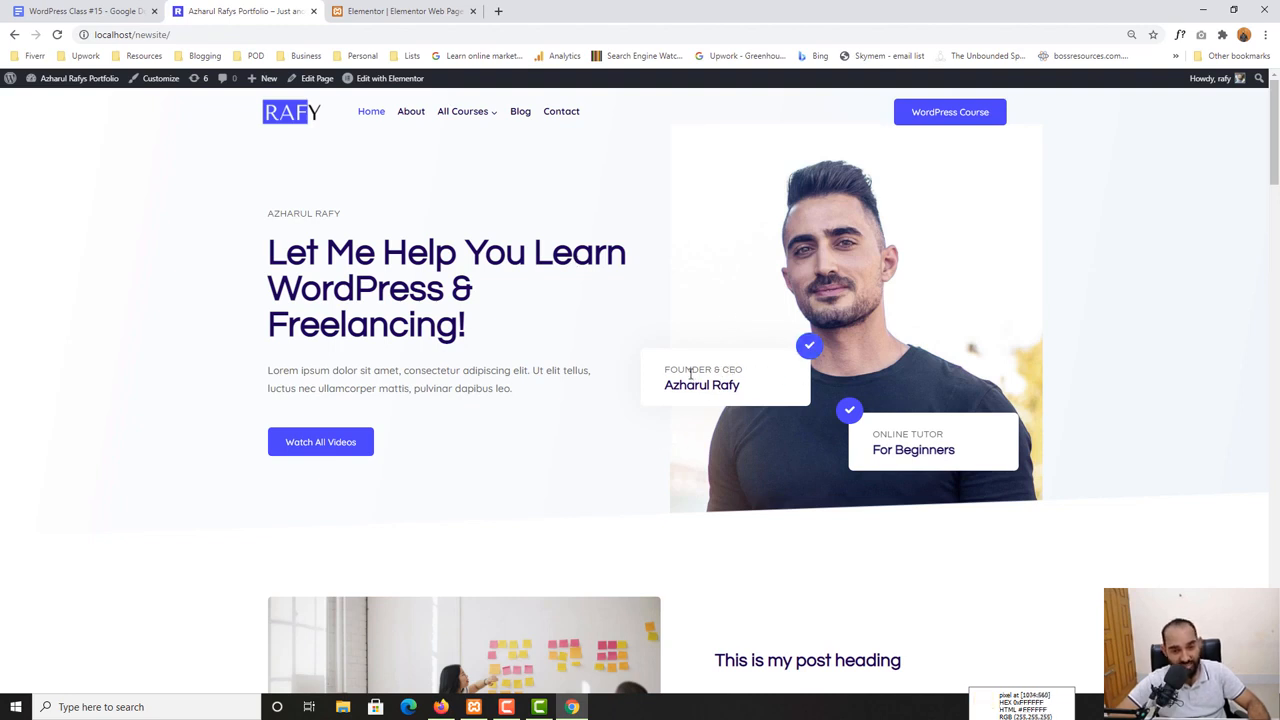
pyautogui.moveTo(690, 373); pyautogui.dragTo(740, 390)
pyautogui.click(400, 11)
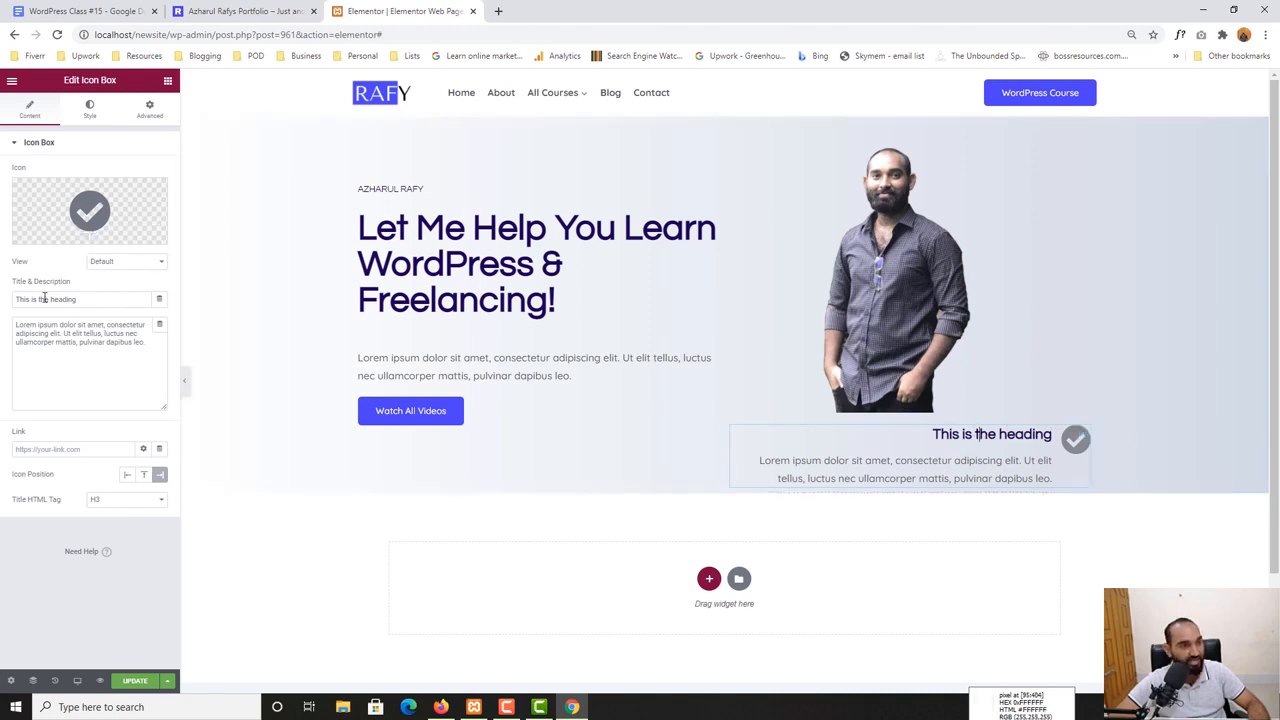
pyautogui.moveTo(87, 299); pyautogui.dragTo(5, 304)
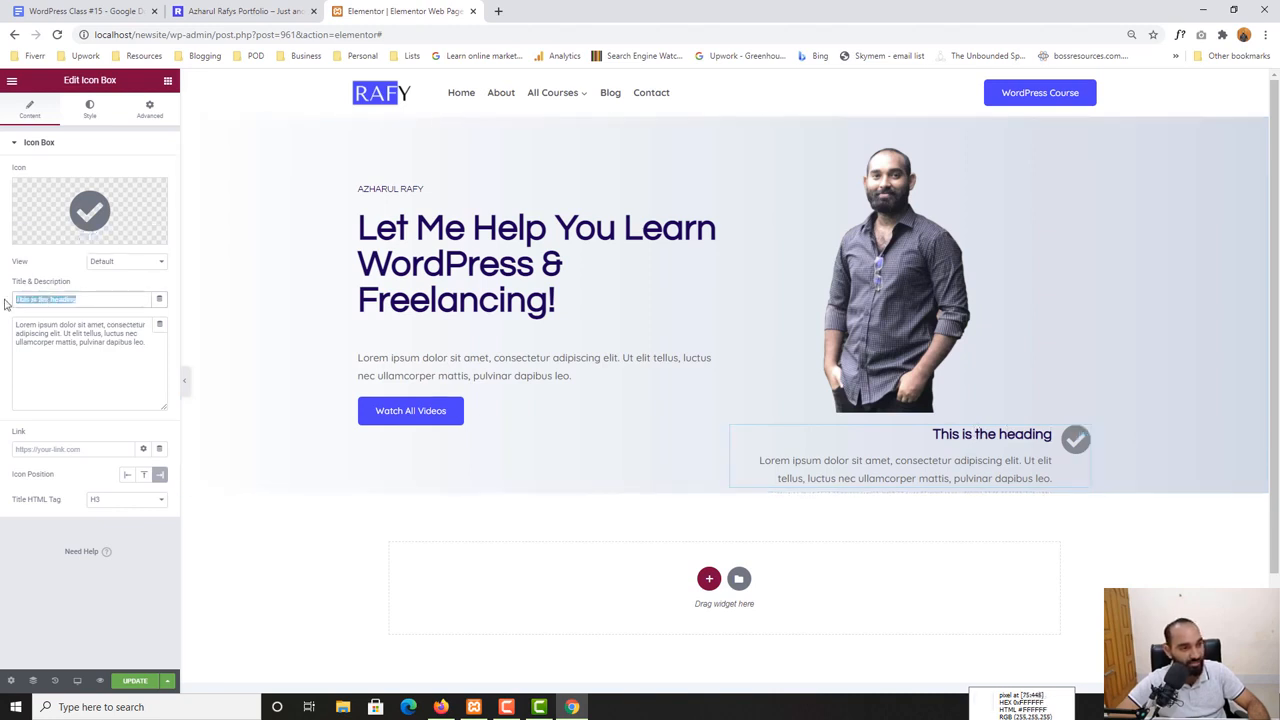
pyautogui.write('F')
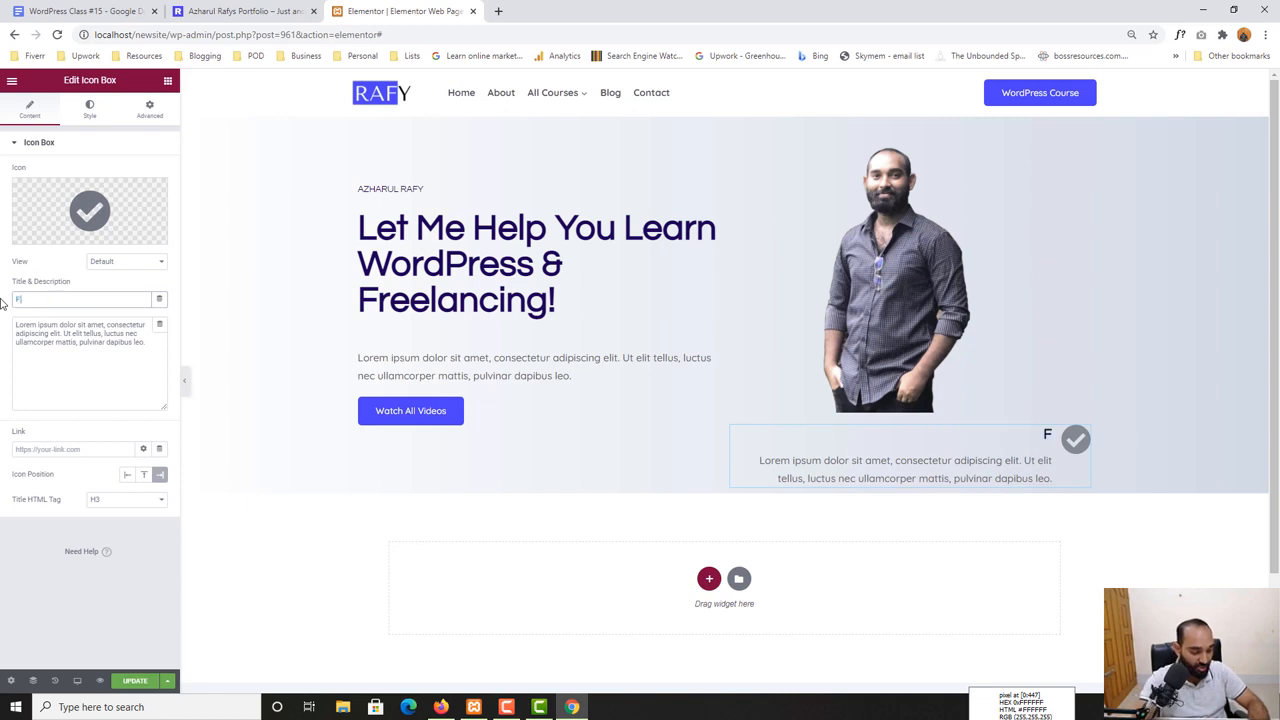
pyautogui.write('OUNDER & CEO')
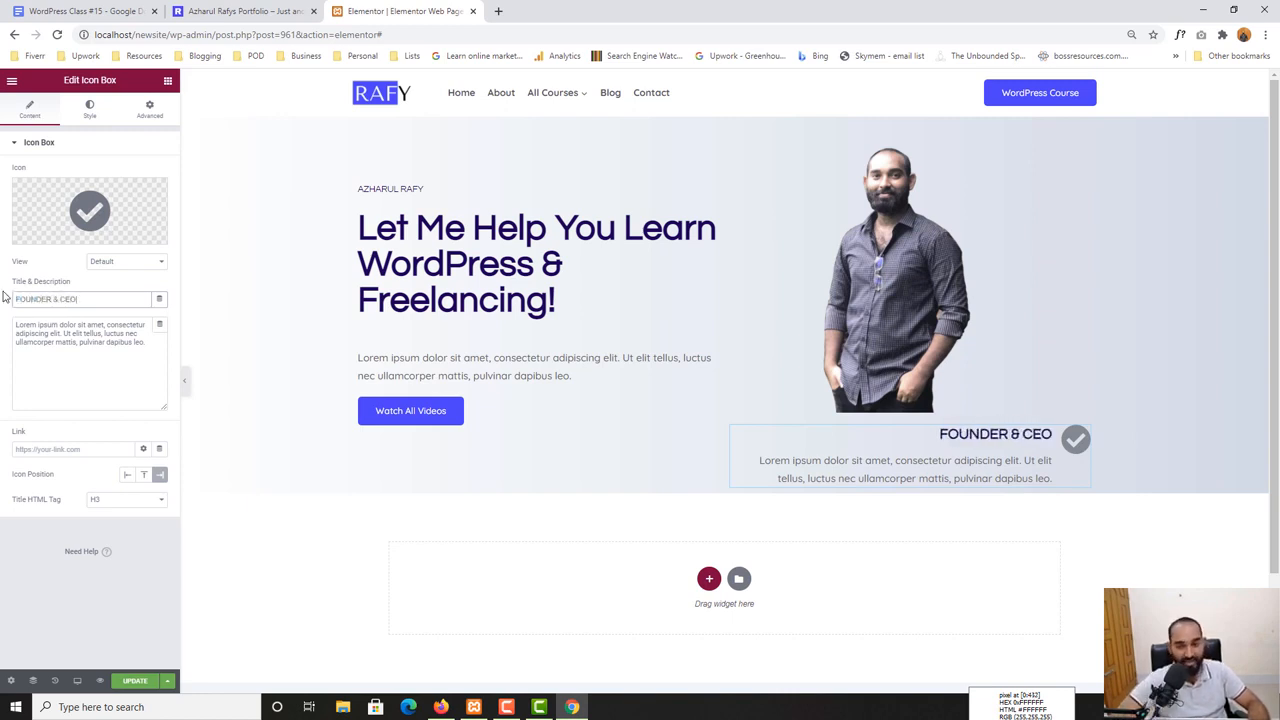
# Replace the icon box's description with the founder's full name in title case
pyautogui.click(103, 350)
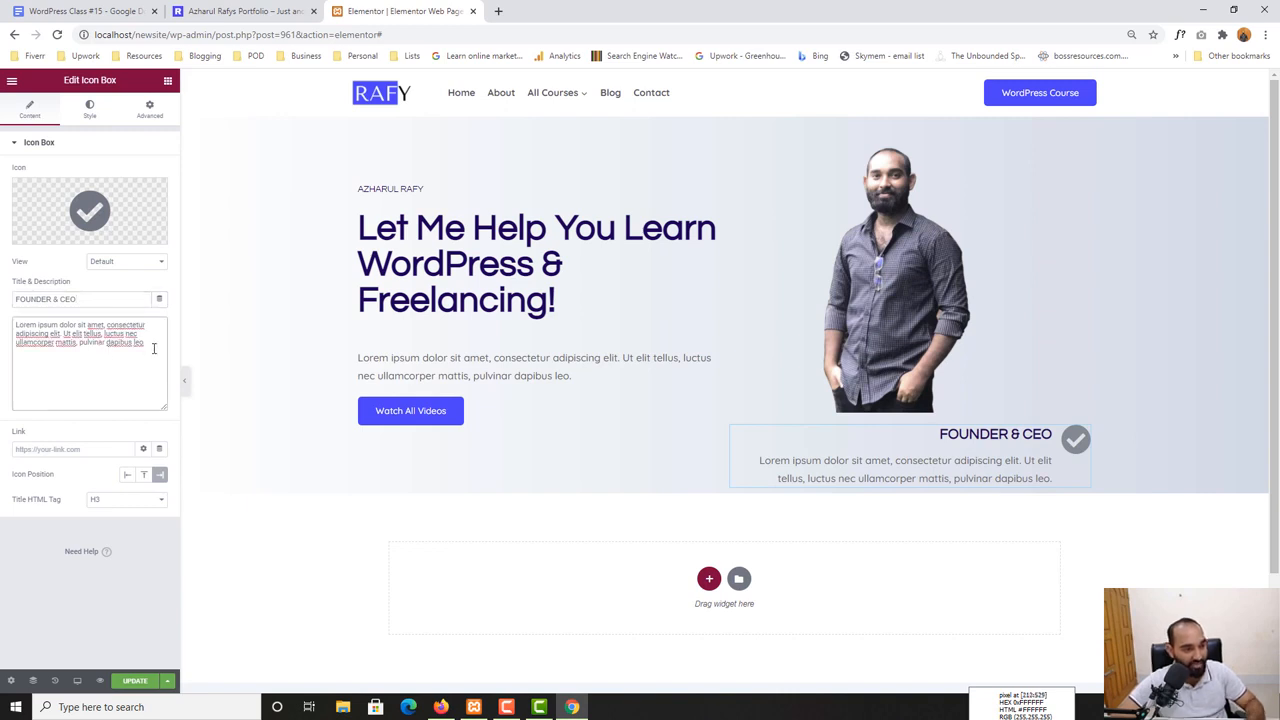
pyautogui.moveTo(154, 348); pyautogui.dragTo(9, 323)
pyautogui.press('BackSpace')
pyautogui.write('AZHA')
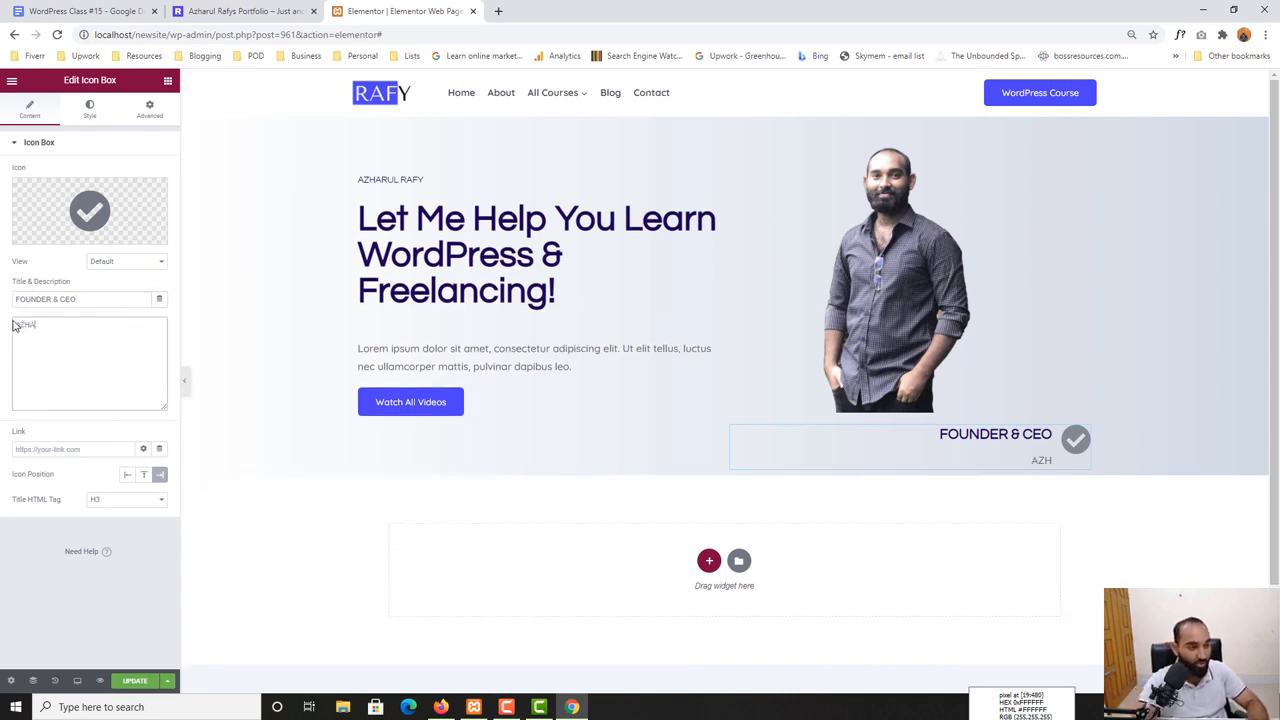
pyautogui.write('RU')
pyautogui.press('BackSpace')
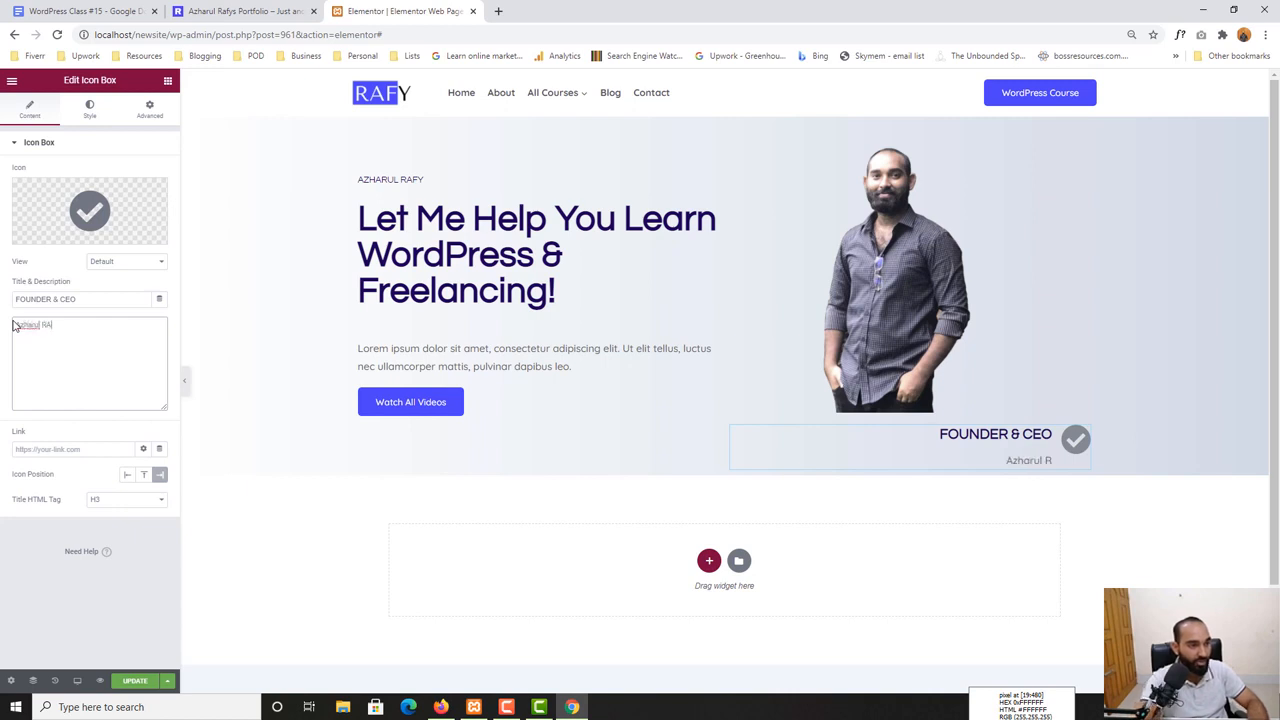
pyautogui.press('BackSpace')
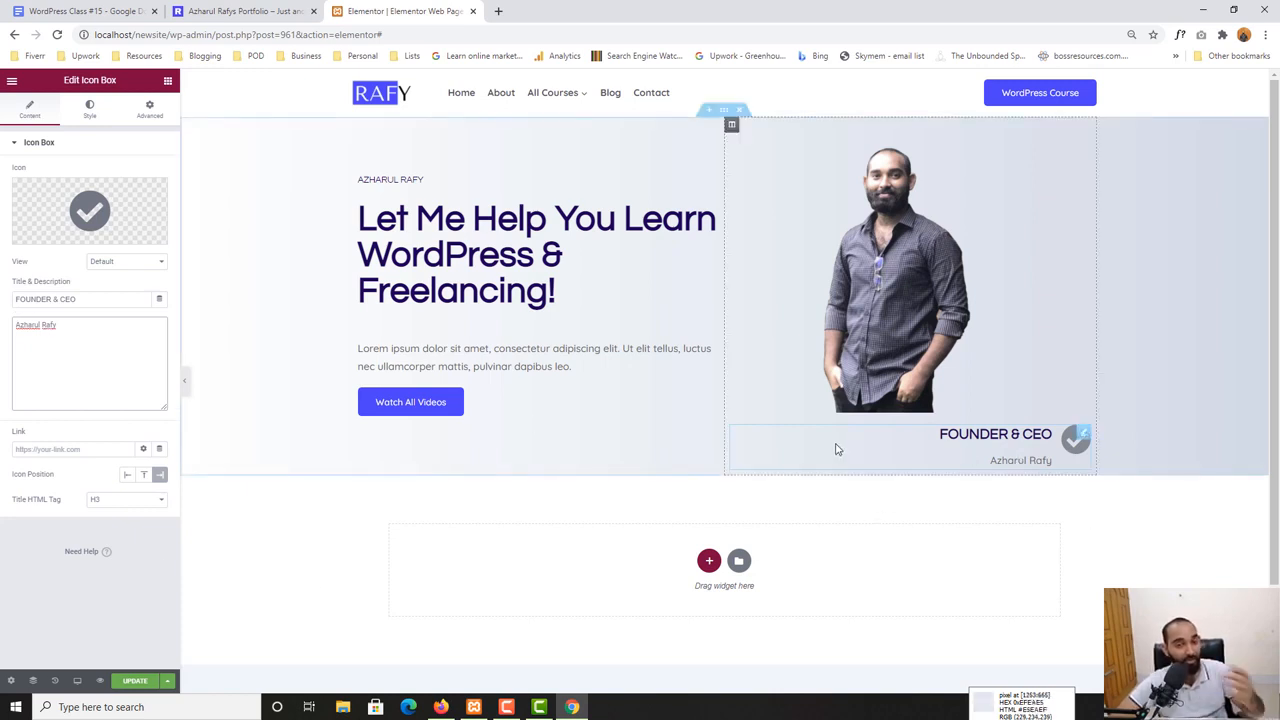
# Color the check icon vivid blue, and set its spacing to 34 and its size to 29
pyautogui.click(90, 112)
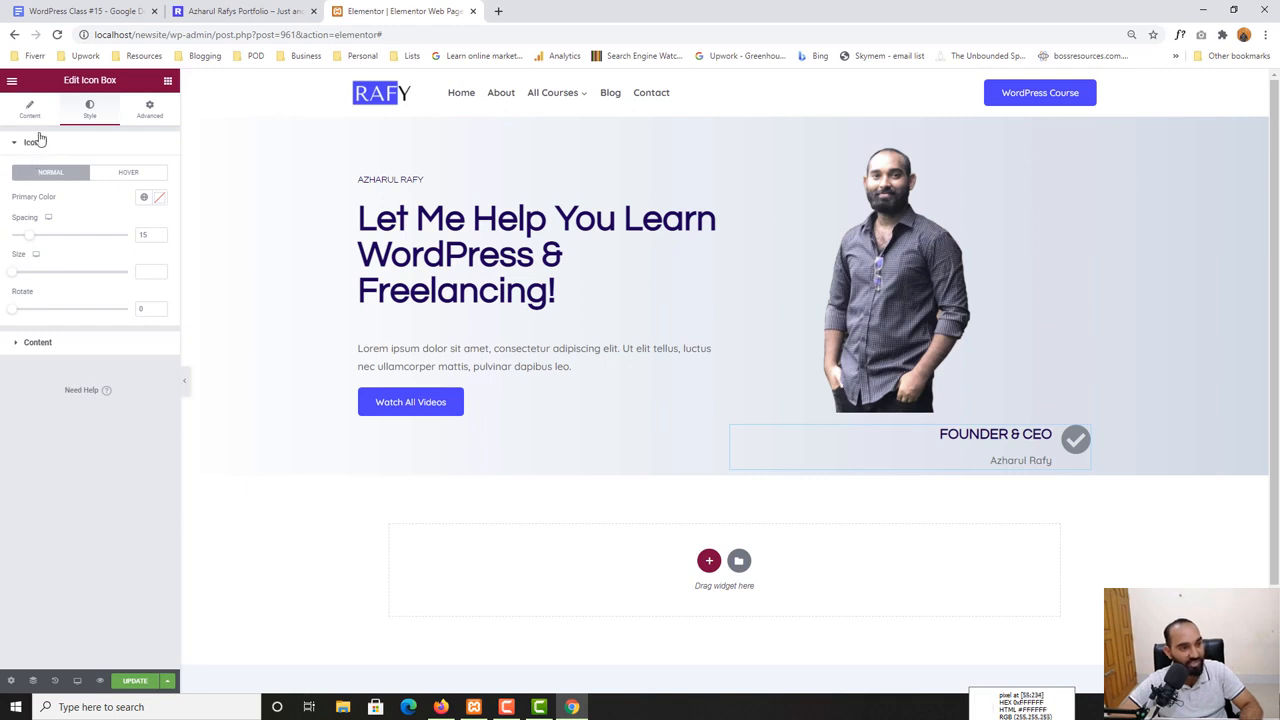
pyautogui.click(159, 198)
pyautogui.click(112, 352)
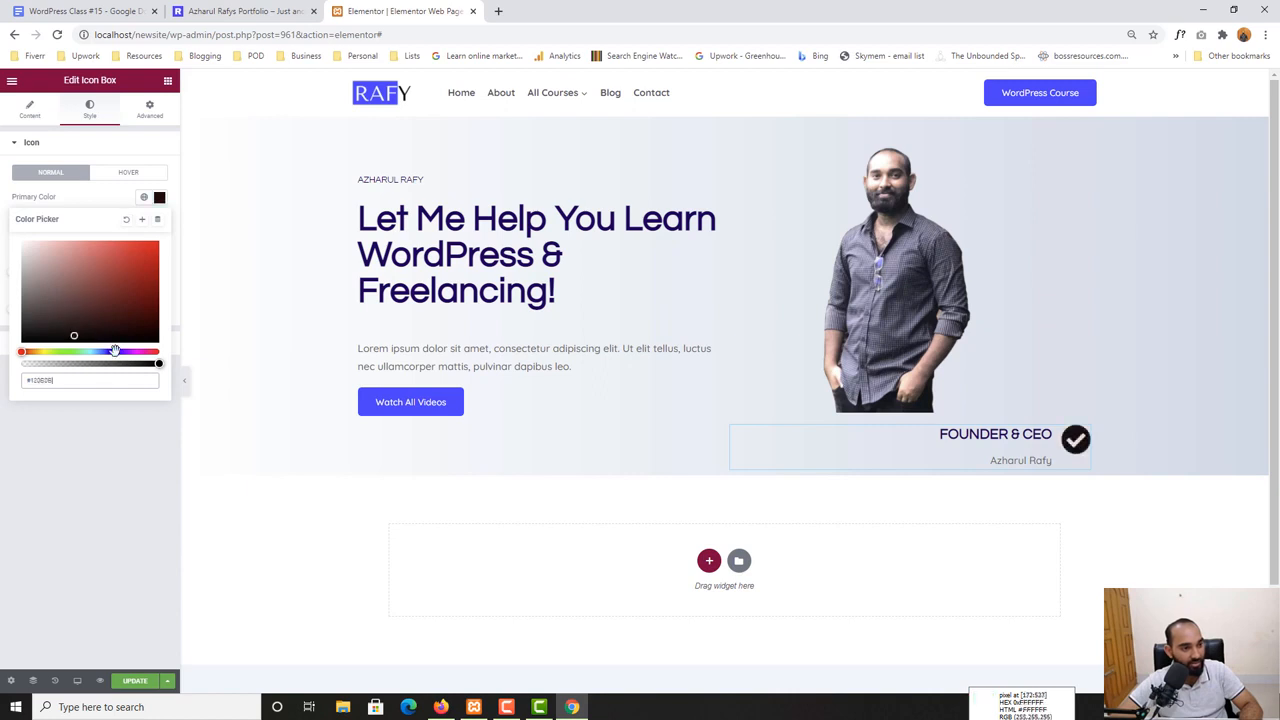
pyautogui.moveTo(117, 320); pyautogui.dragTo(169, 240)
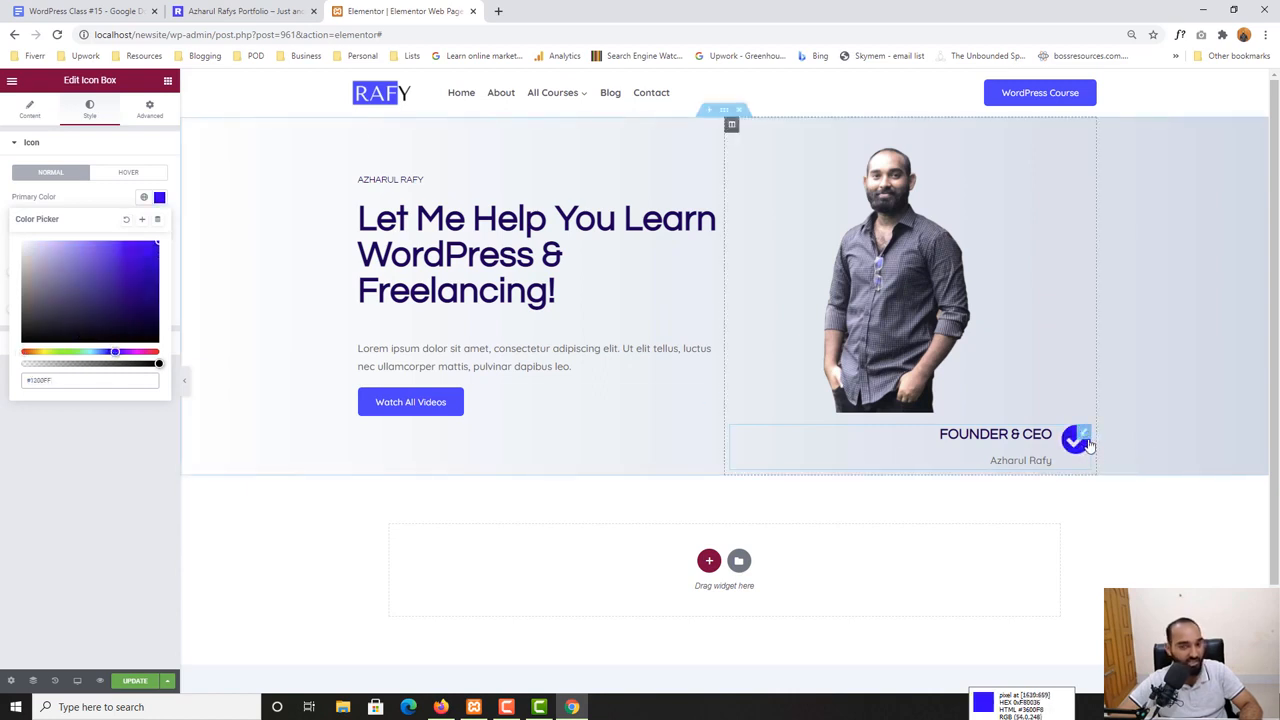
pyautogui.click(57, 529)
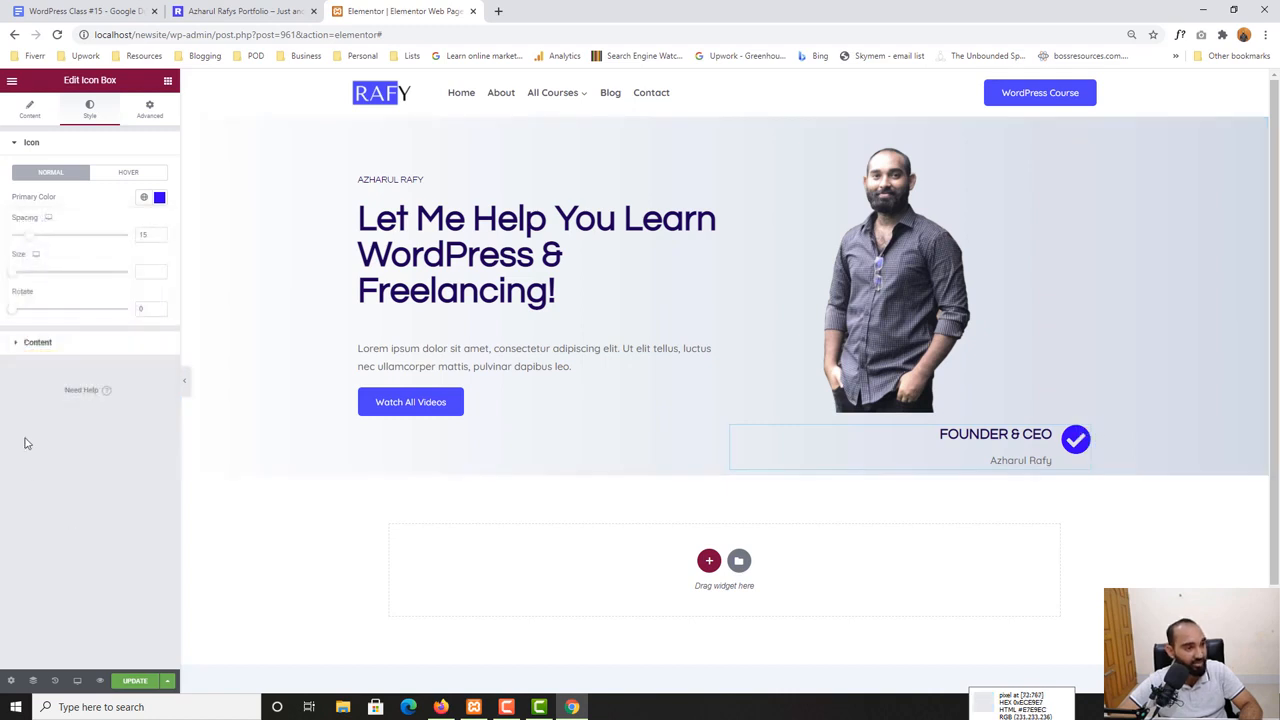
pyautogui.moveTo(31, 238); pyautogui.dragTo(16, 312)
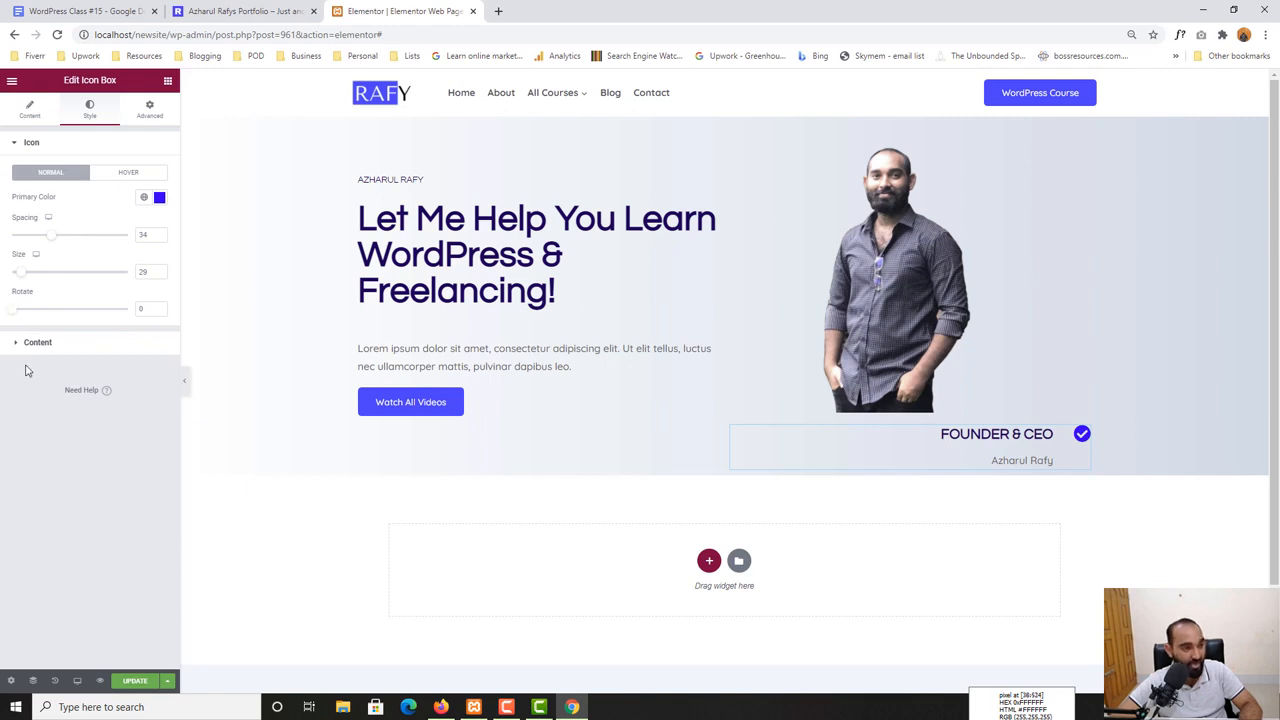
# Left-align the icon box's text and set its title spacing to 0, using the homepage card as reference
pyautogui.click(35, 343)
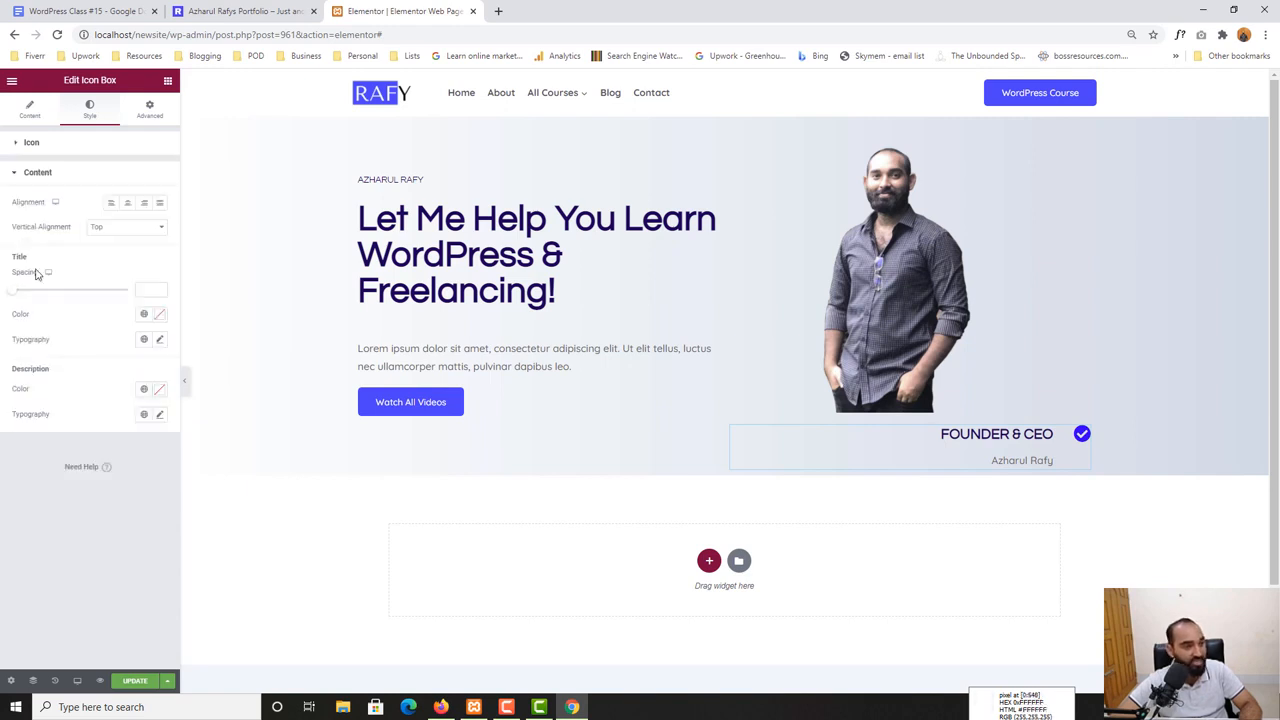
pyautogui.click(112, 207)
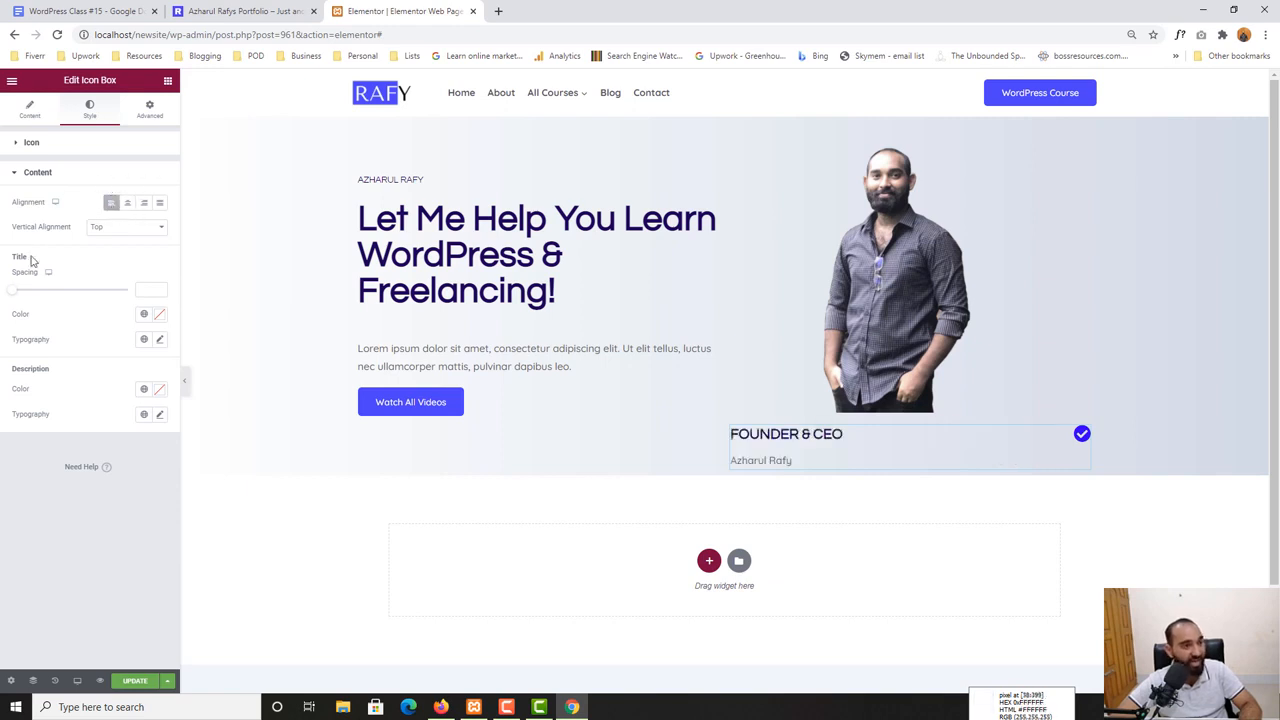
pyautogui.click(95, 10)
pyautogui.click(240, 11)
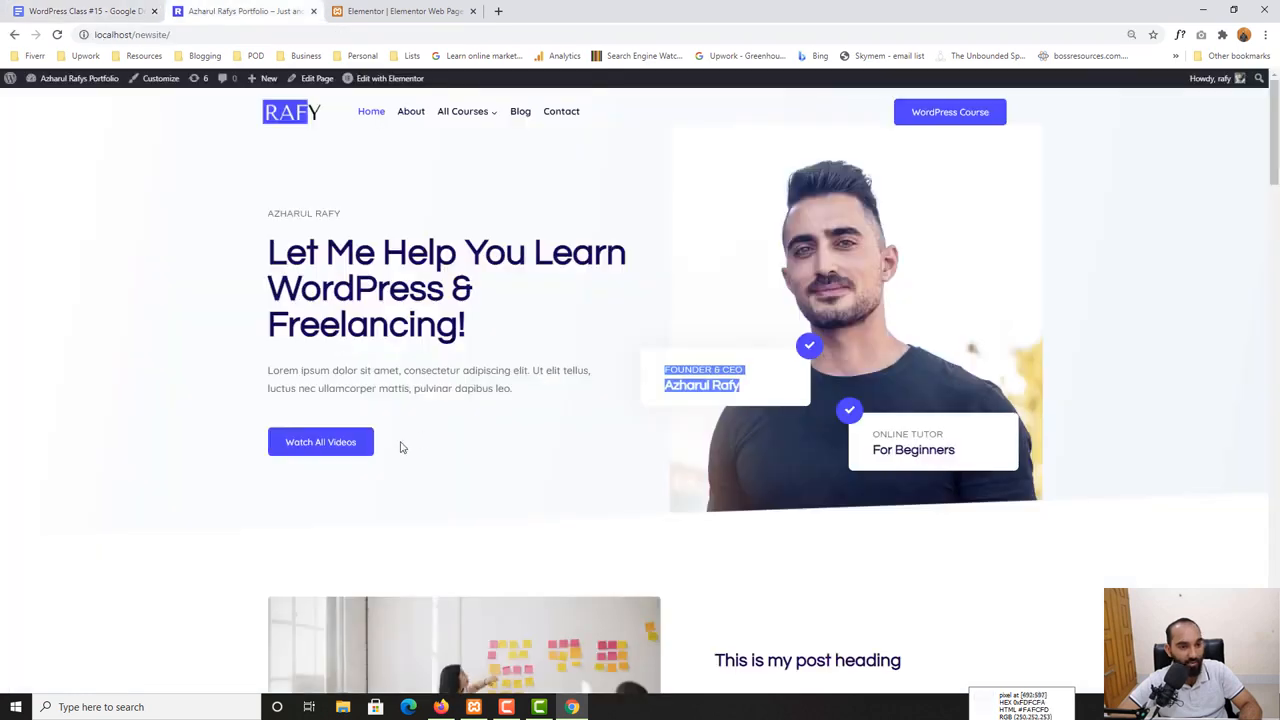
pyautogui.click(726, 396)
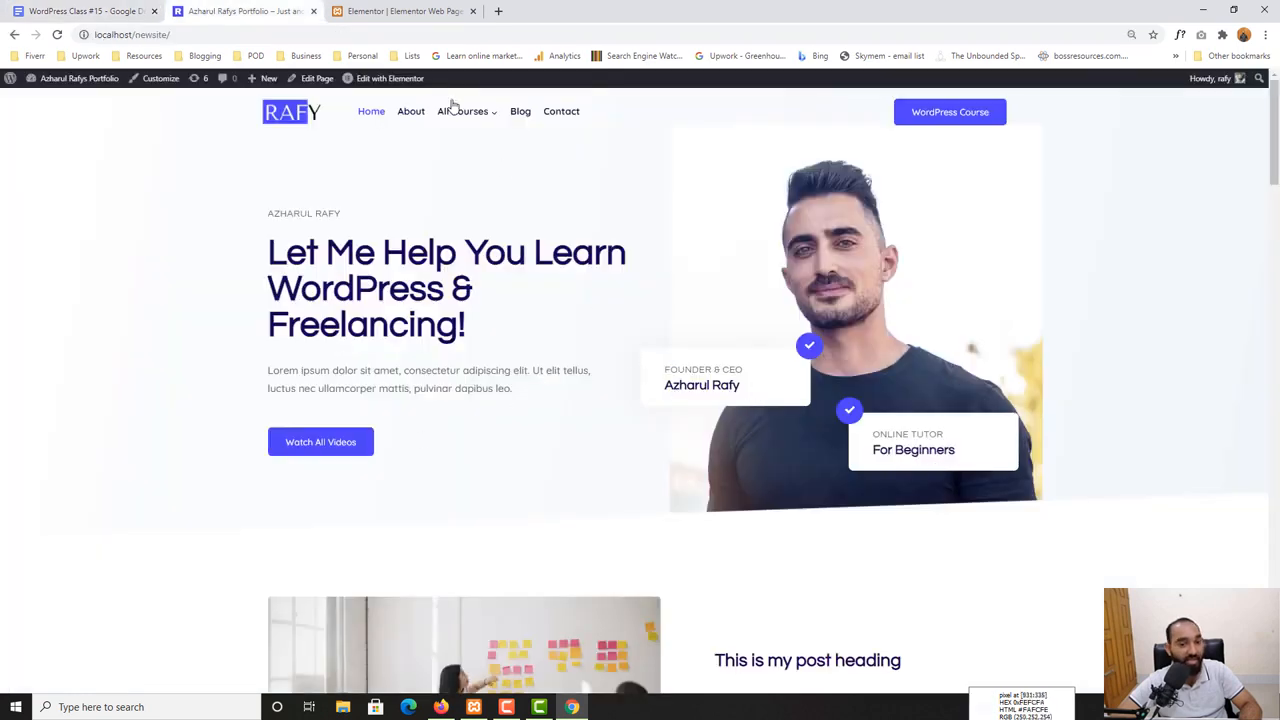
pyautogui.click(383, 10)
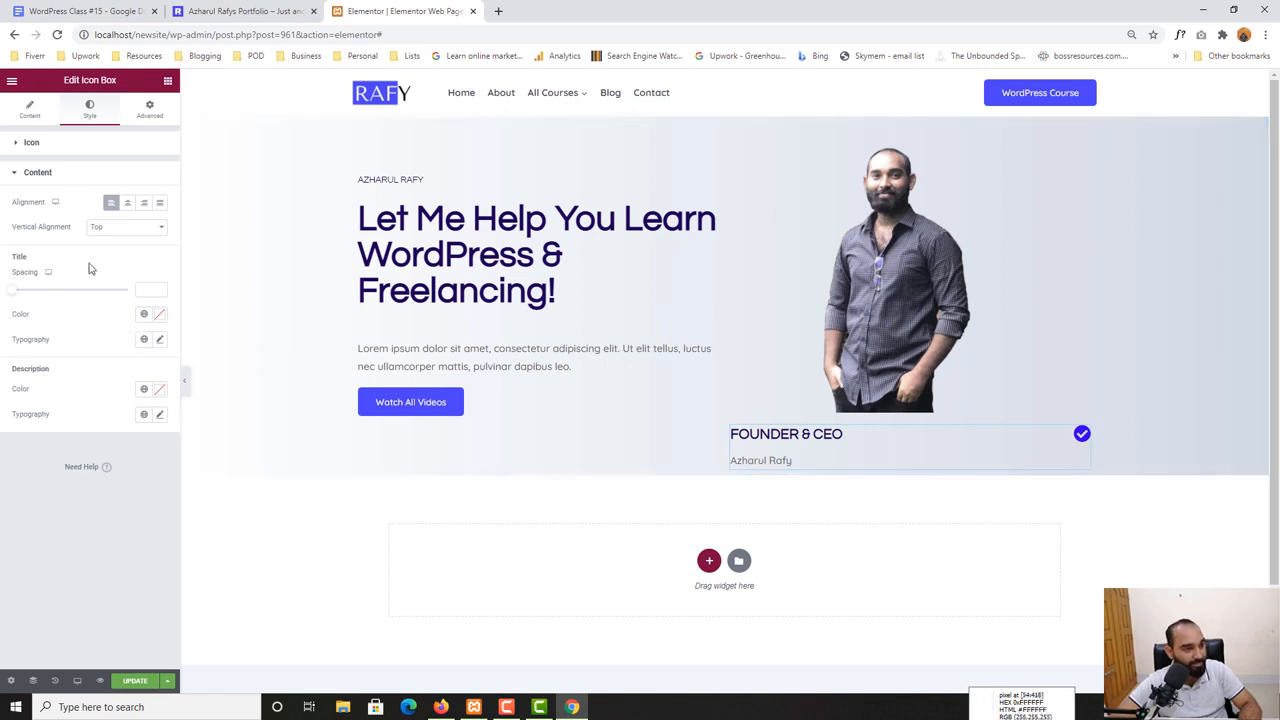
pyautogui.moveTo(12, 293); pyautogui.dragTo(9, 297)
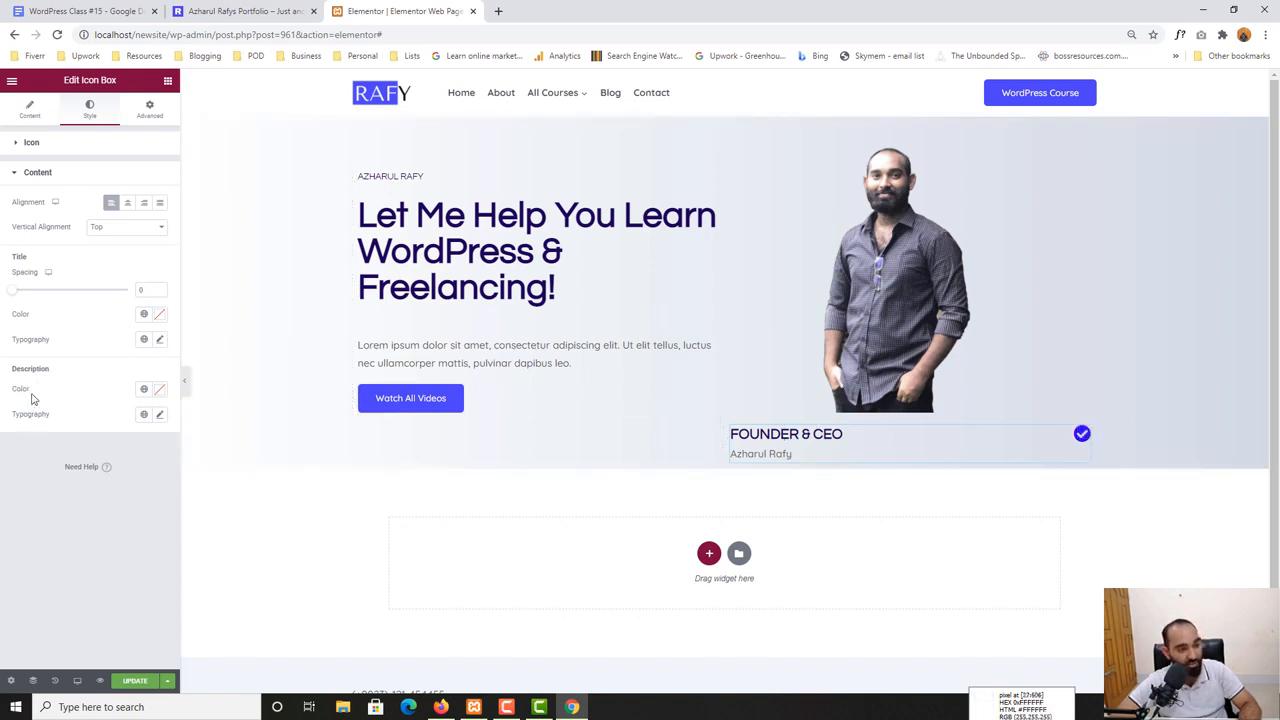
# Check the name's styling on the homepage card, and set the icon box description's font size to 30 and weight to 900
pyautogui.moveTo(730, 454); pyautogui.dragTo(791, 454)
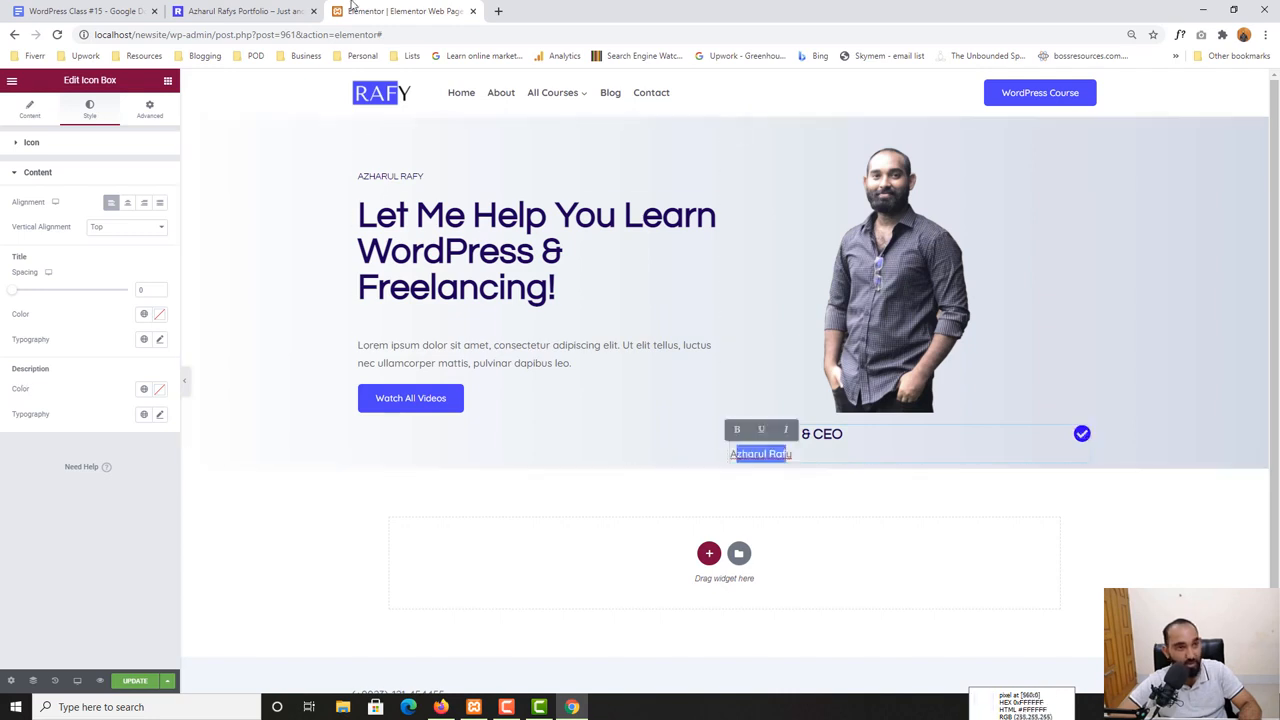
pyautogui.click(272, 11)
pyautogui.doubleClick(890, 434)
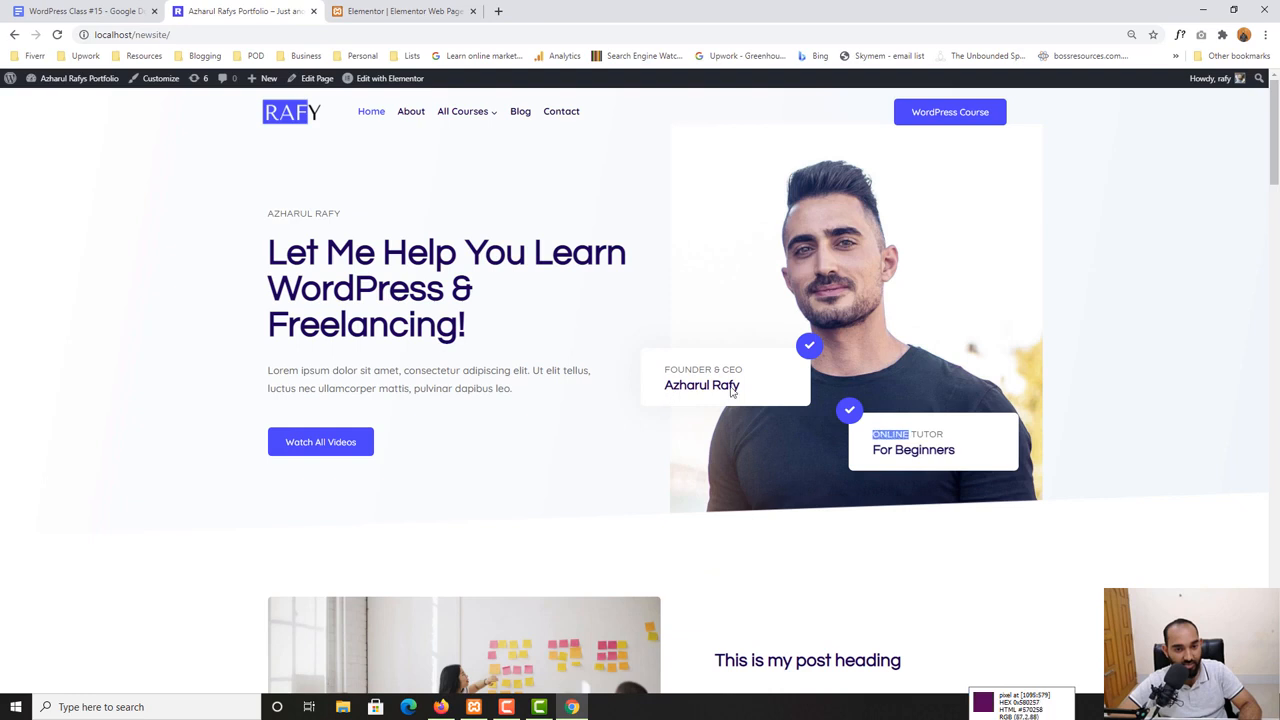
pyautogui.click(449, 7)
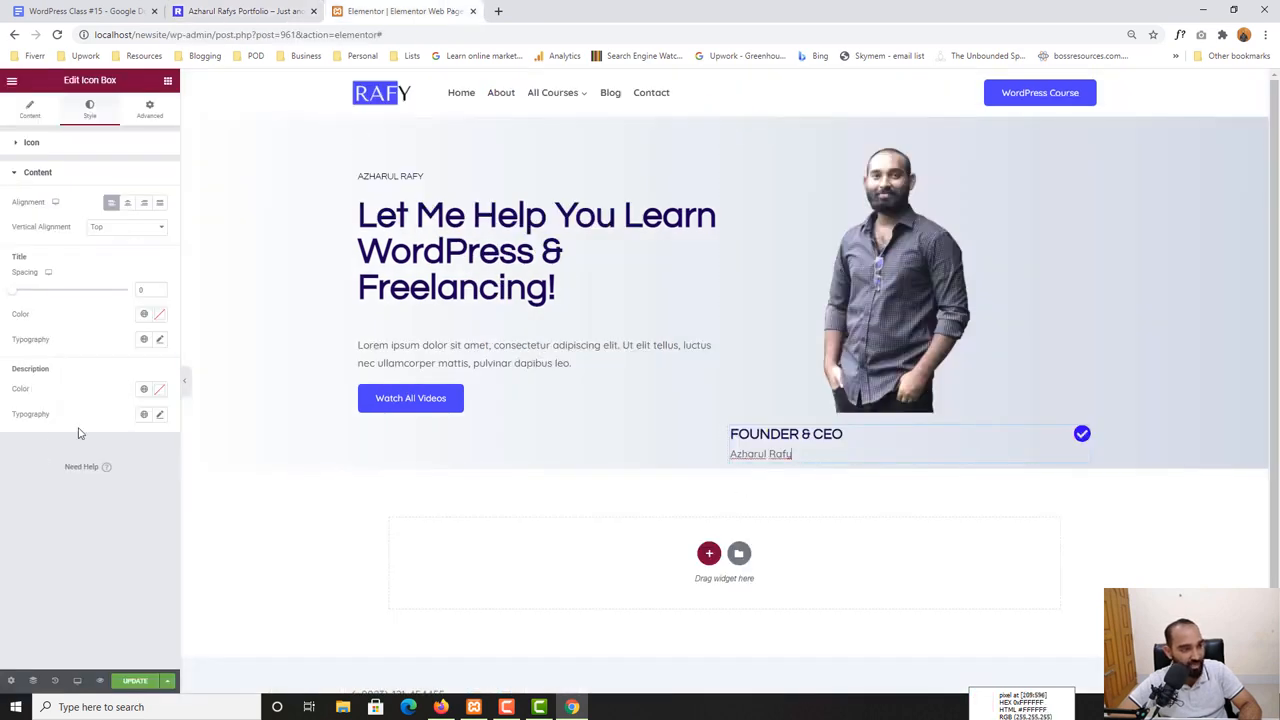
pyautogui.click(159, 415)
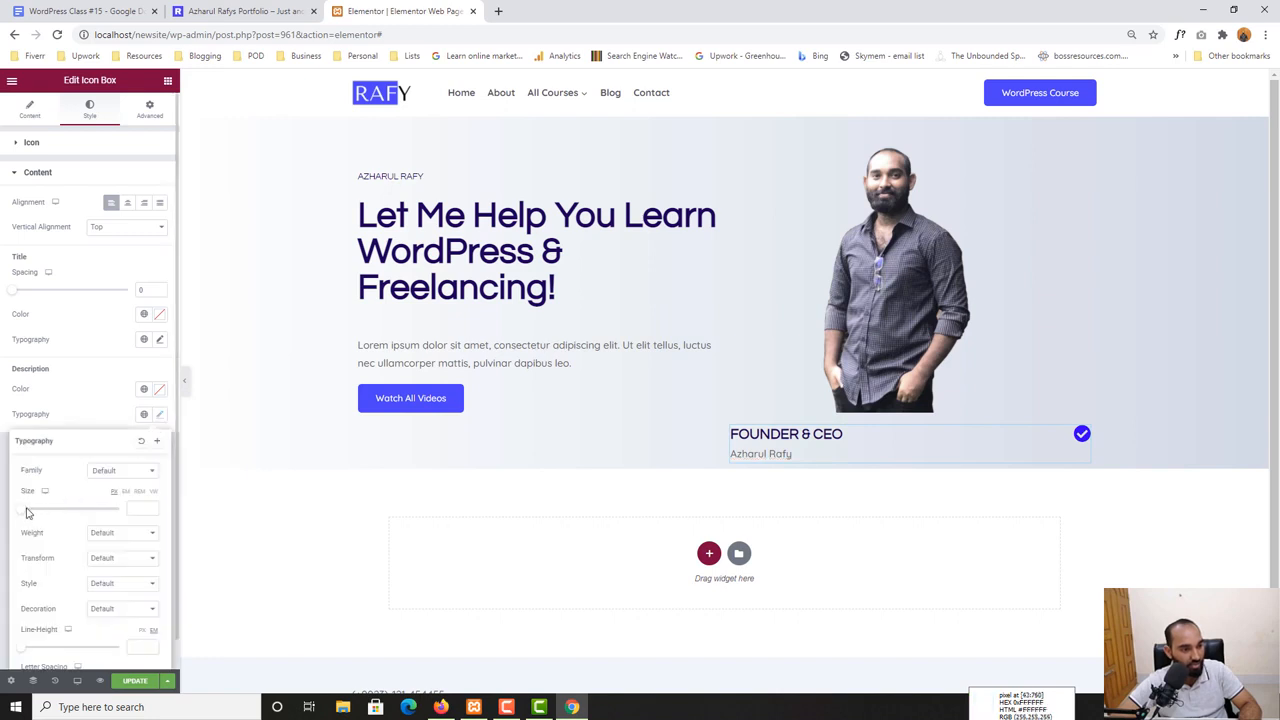
pyautogui.moveTo(25, 517); pyautogui.dragTo(38, 516)
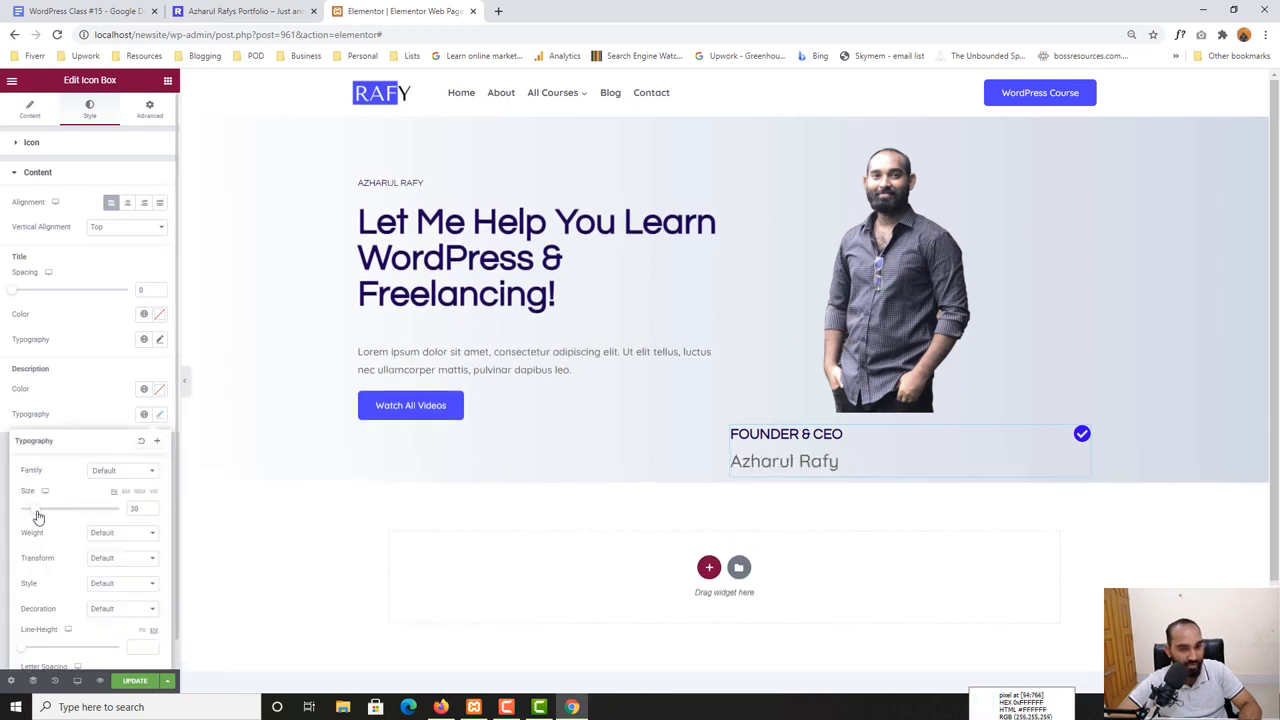
pyautogui.click(97, 534)
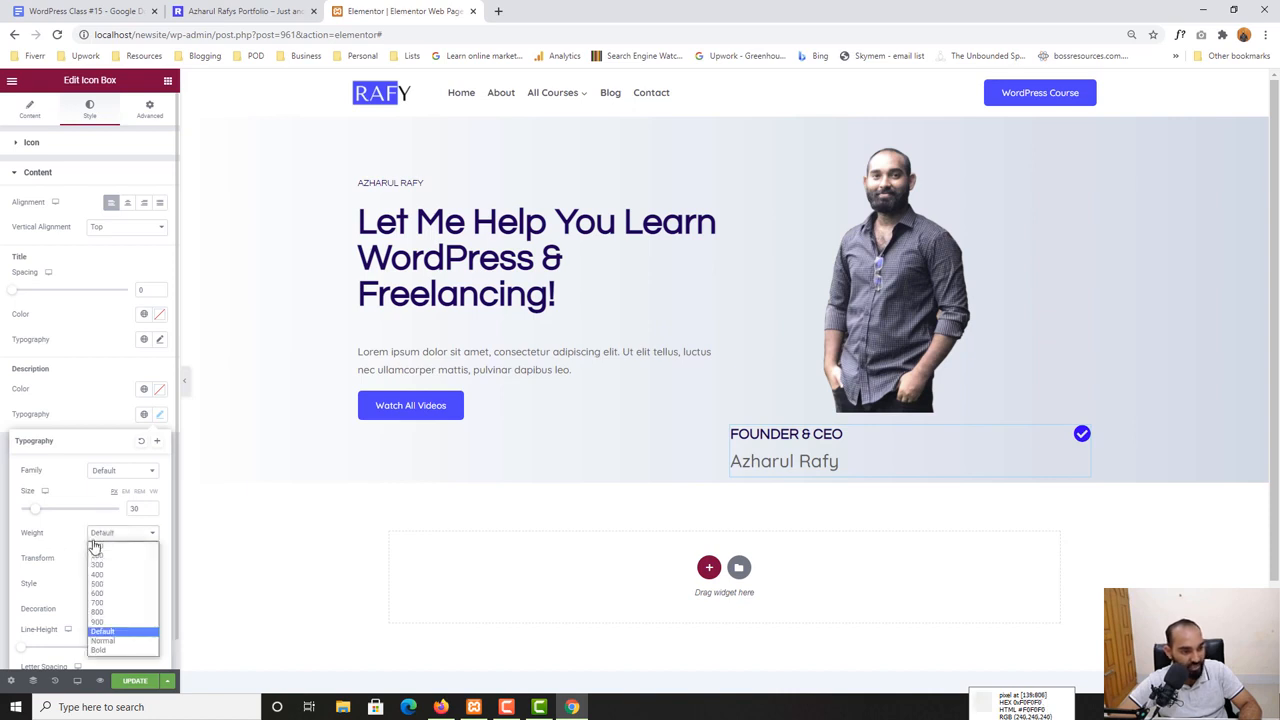
pyautogui.click(101, 622)
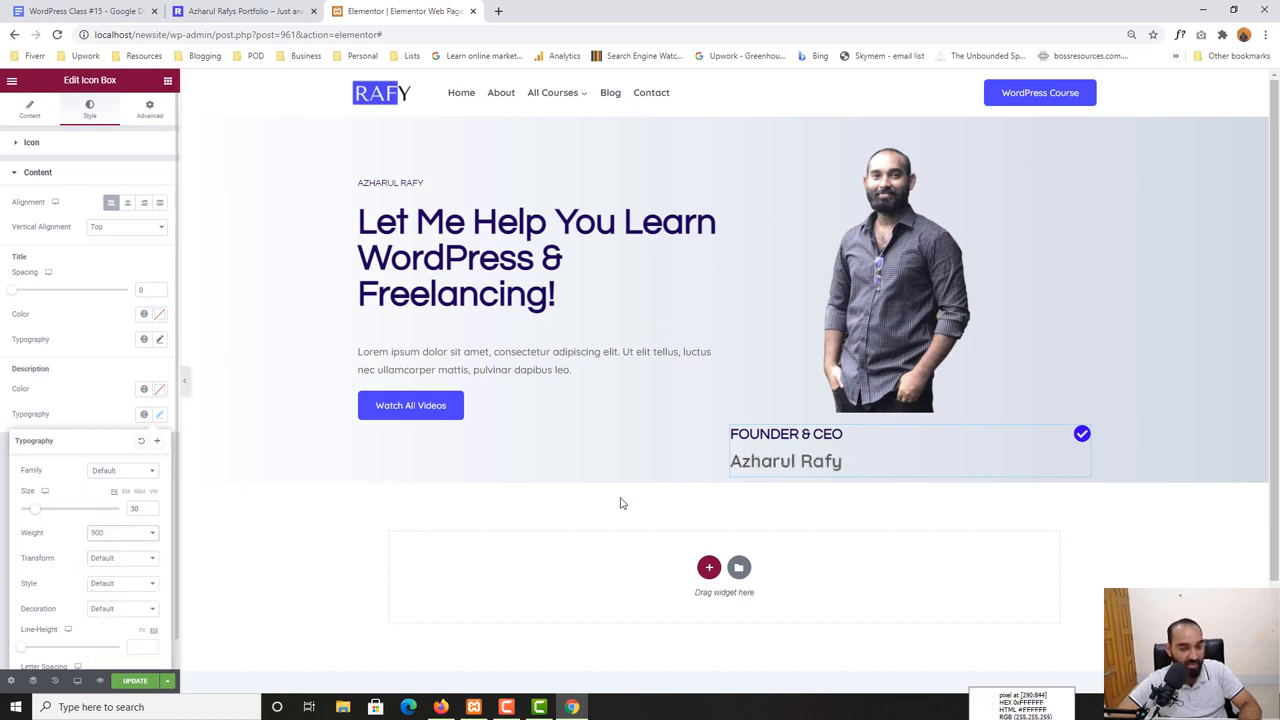
# Color the icon box's description text black
pyautogui.click(159, 389)
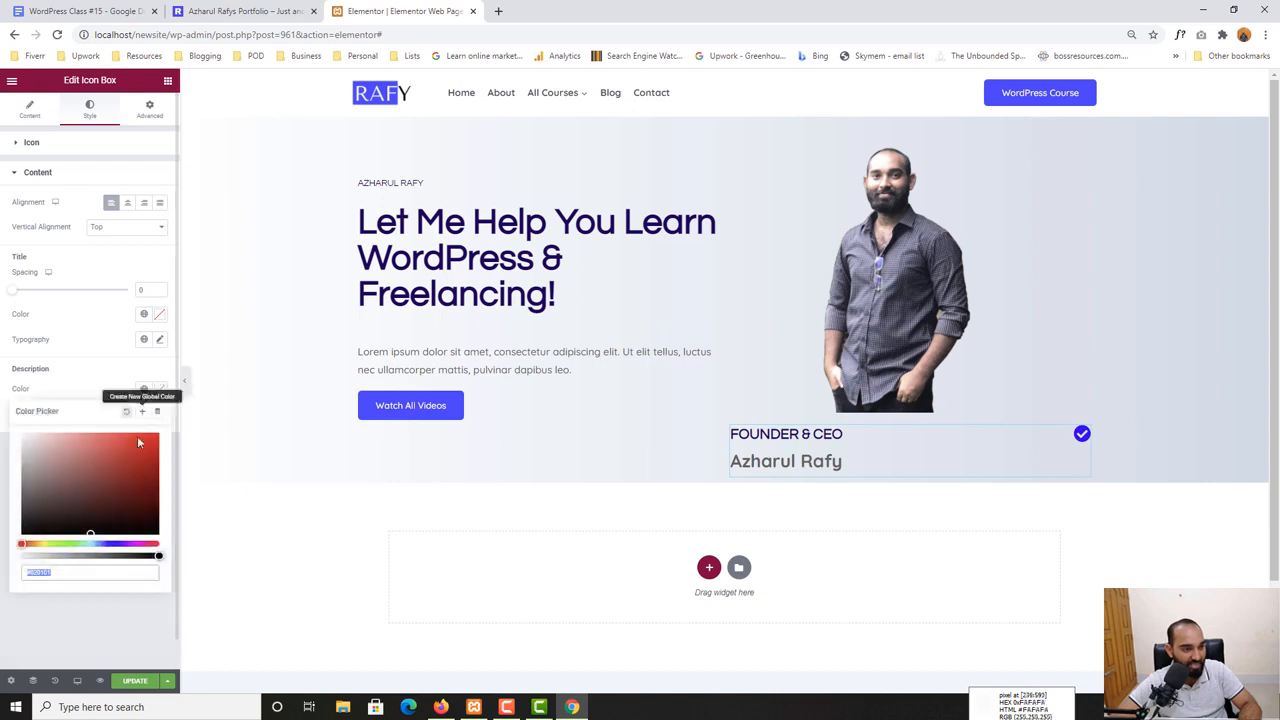
pyautogui.click(29, 533)
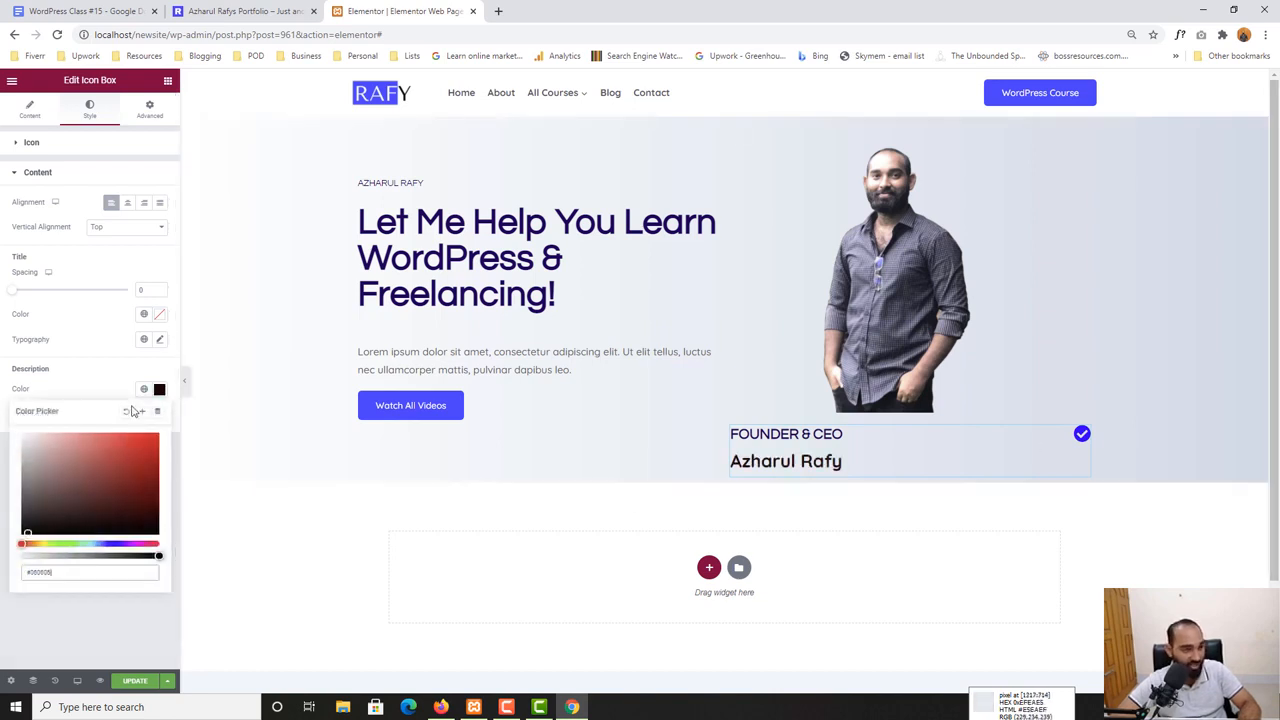
pyautogui.click(103, 379)
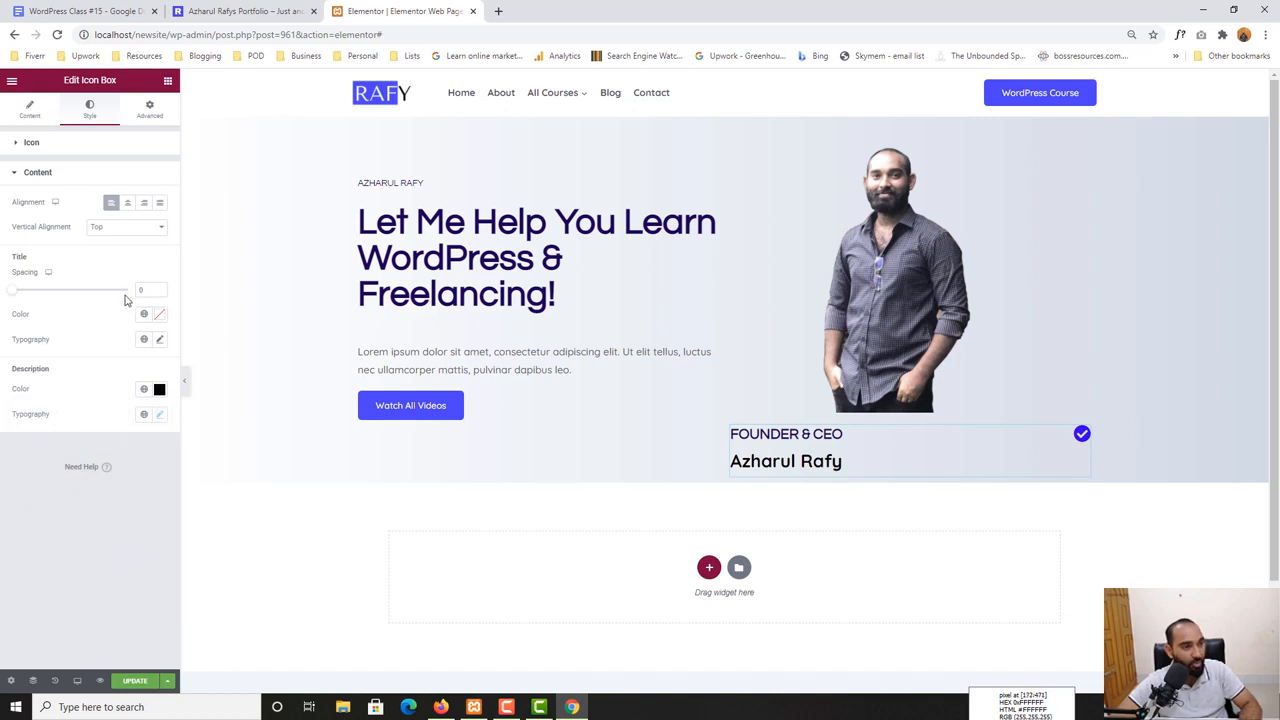
# Give the icon box a custom width of 300 px
pyautogui.click(146, 112)
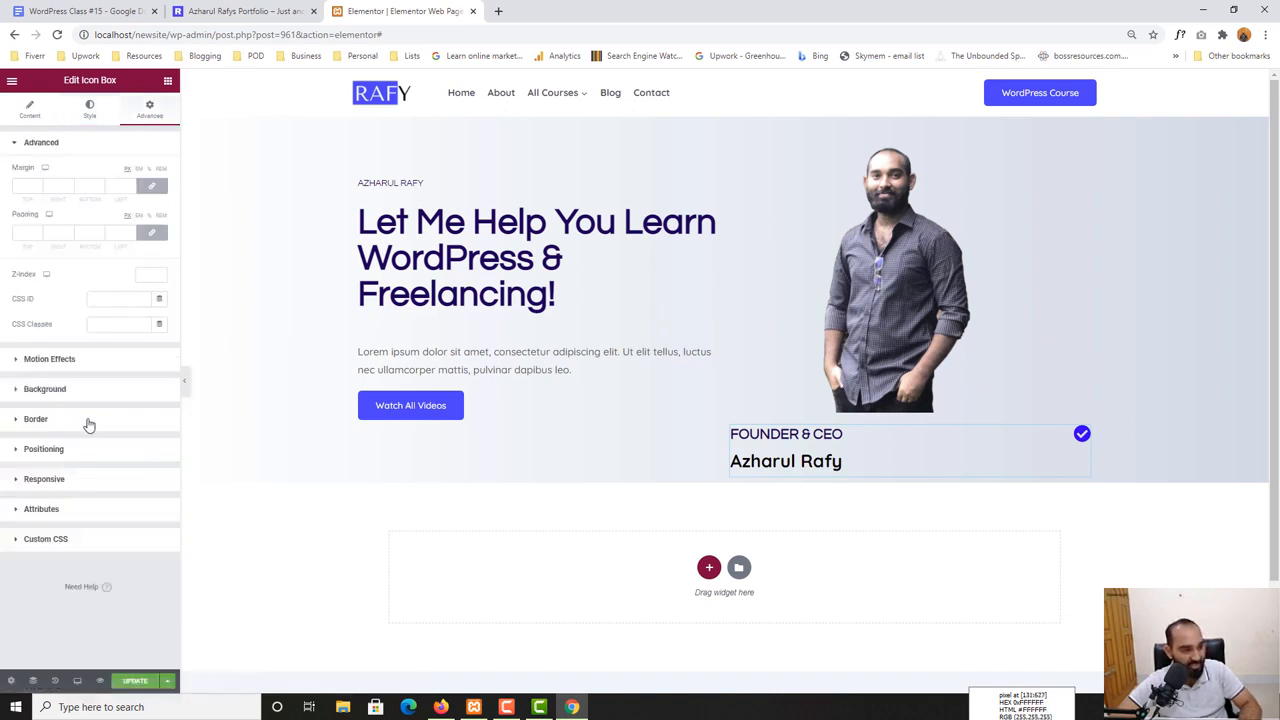
pyautogui.click(51, 449)
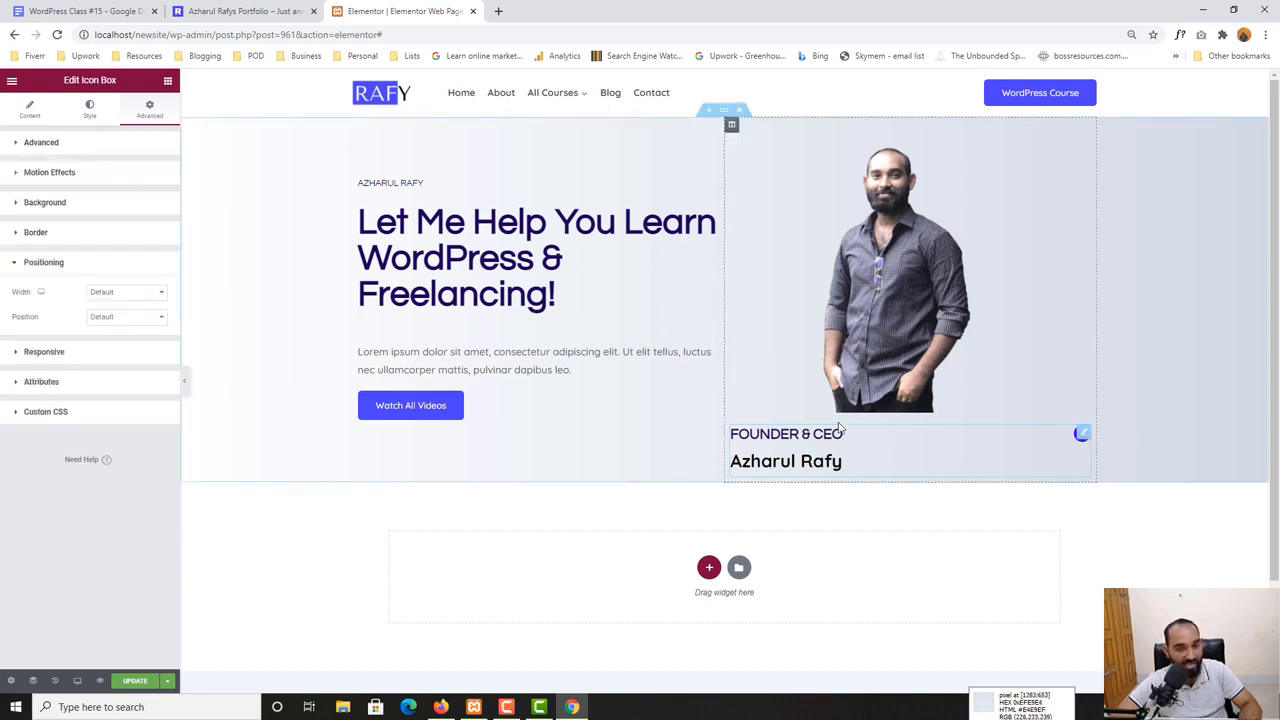
pyautogui.click(121, 295)
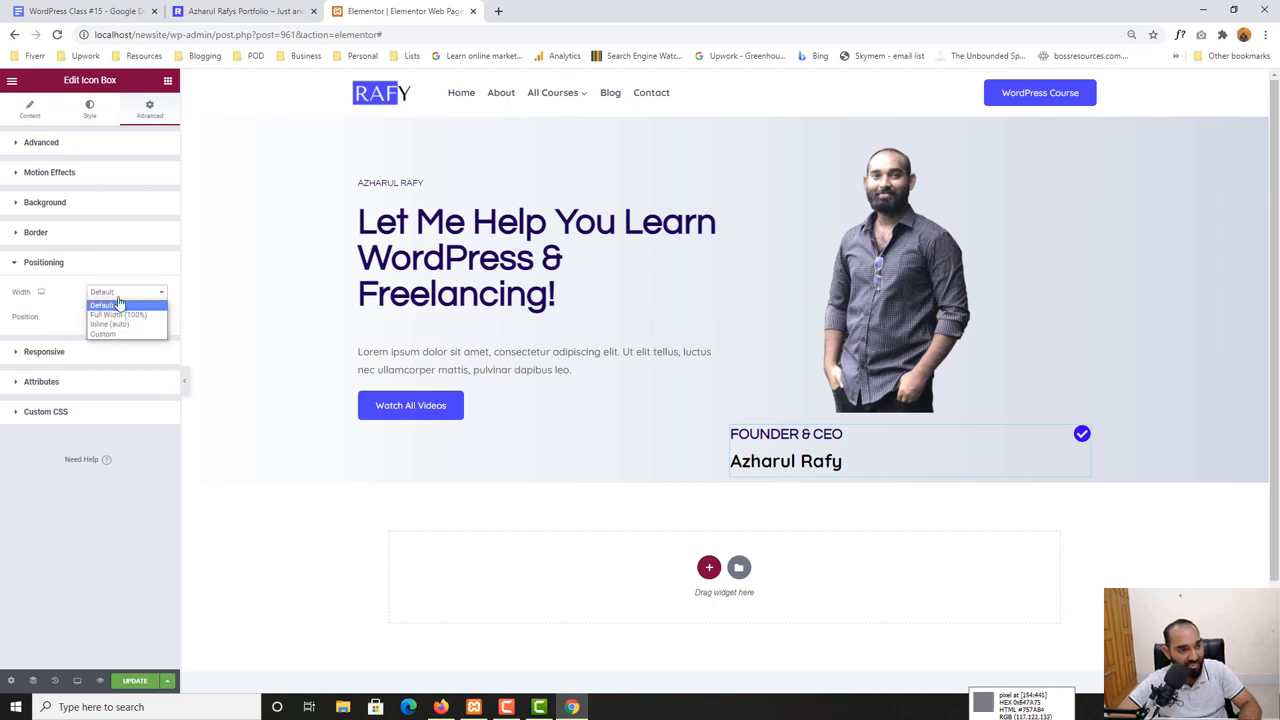
pyautogui.click(108, 333)
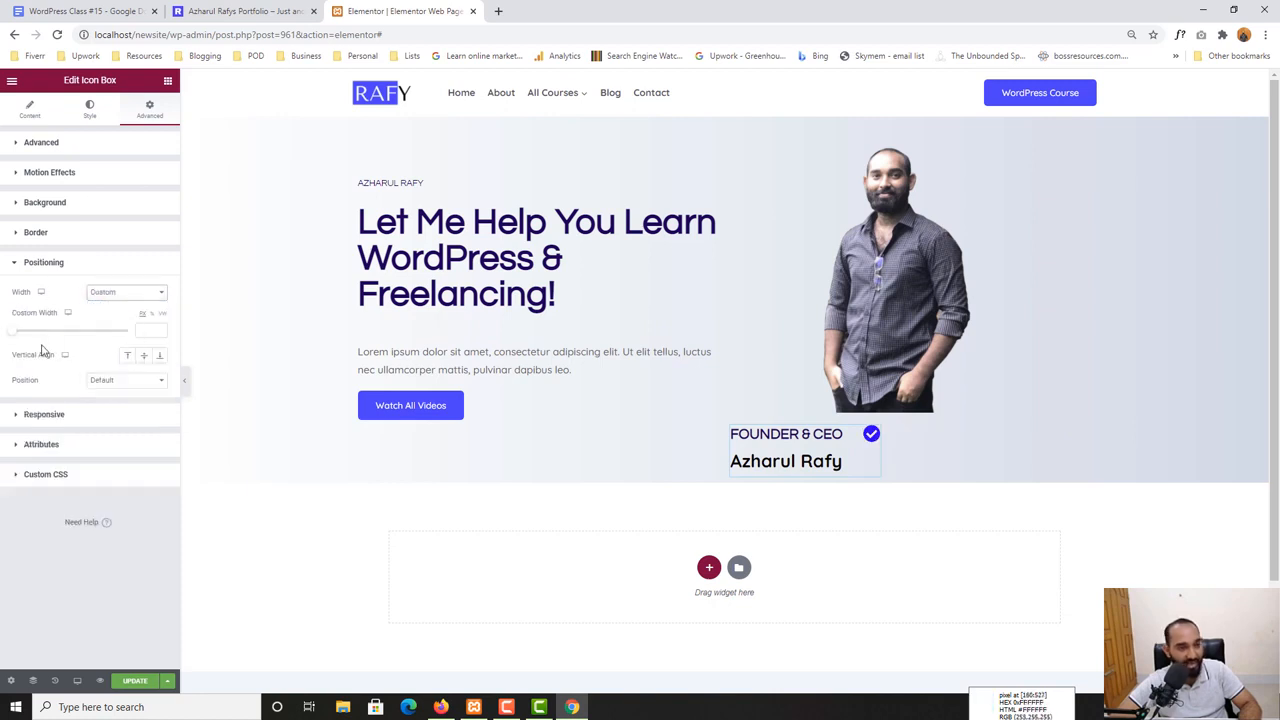
pyautogui.moveTo(11, 334); pyautogui.dragTo(46, 344)
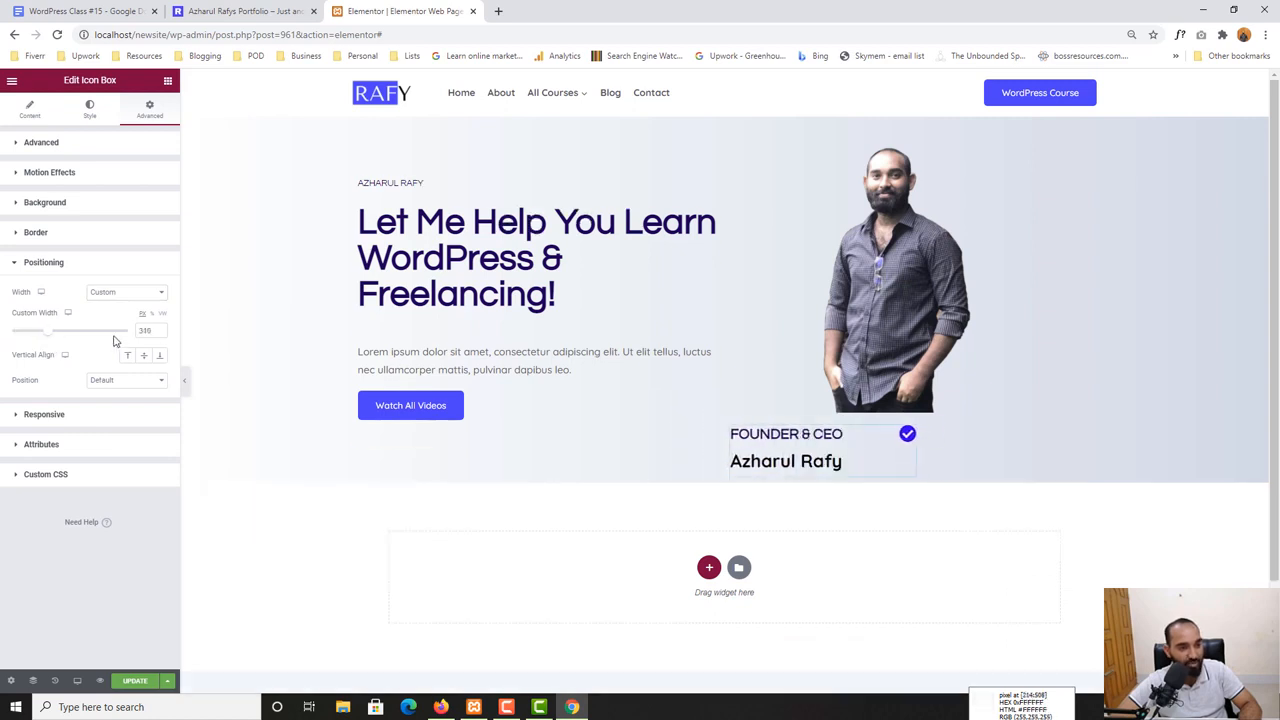
pyautogui.doubleClick(144, 332)
pyautogui.write('310')
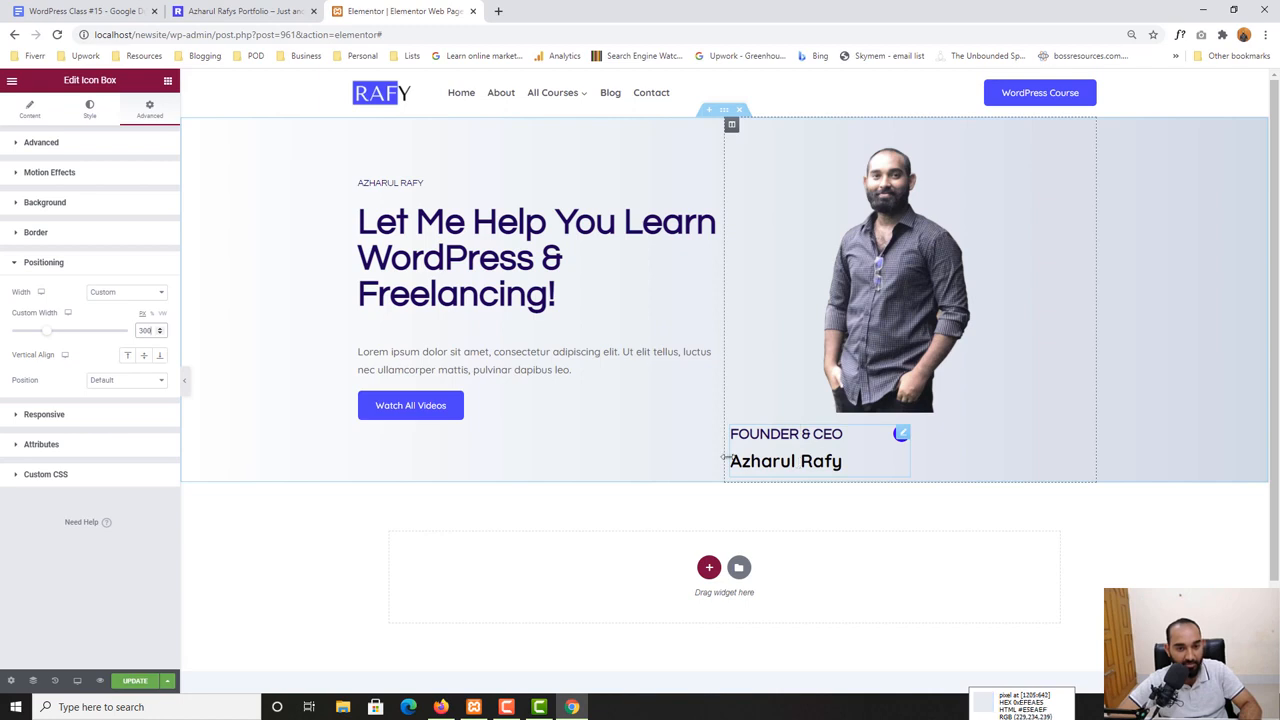
# Give the icon box a classic background in solid white (#FFFFFF)
pyautogui.click(45, 204)
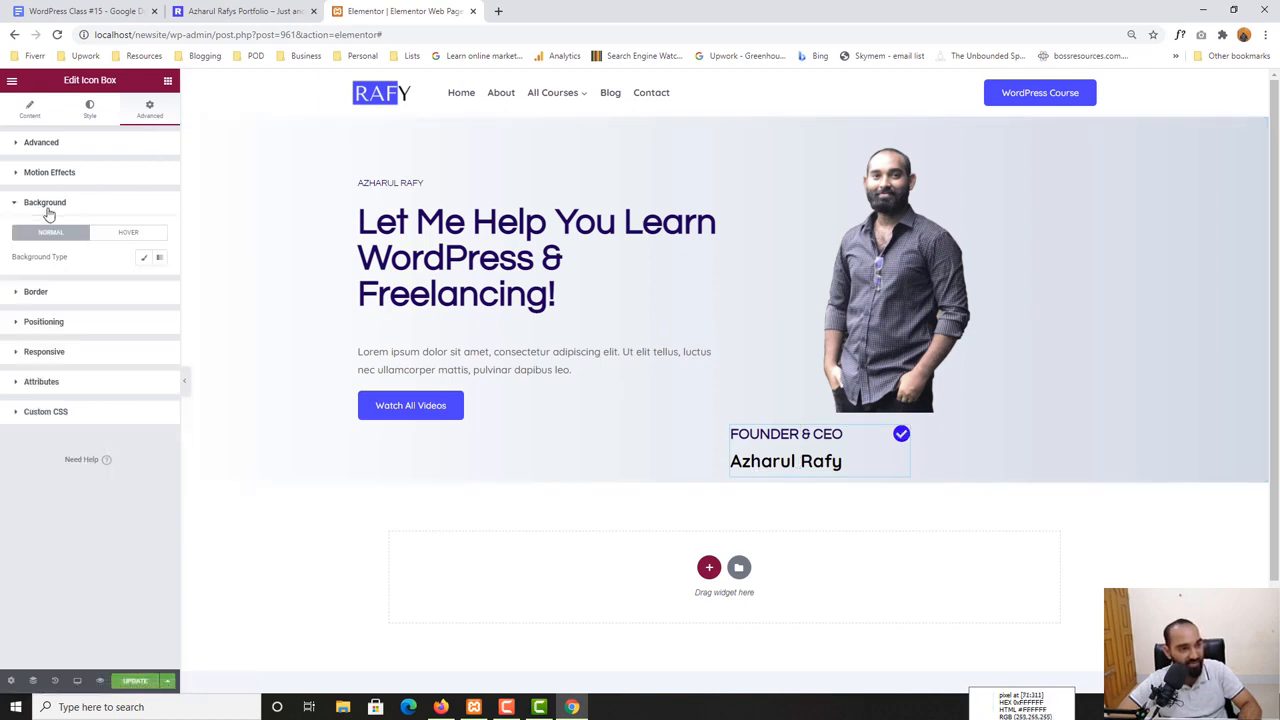
pyautogui.click(144, 258)
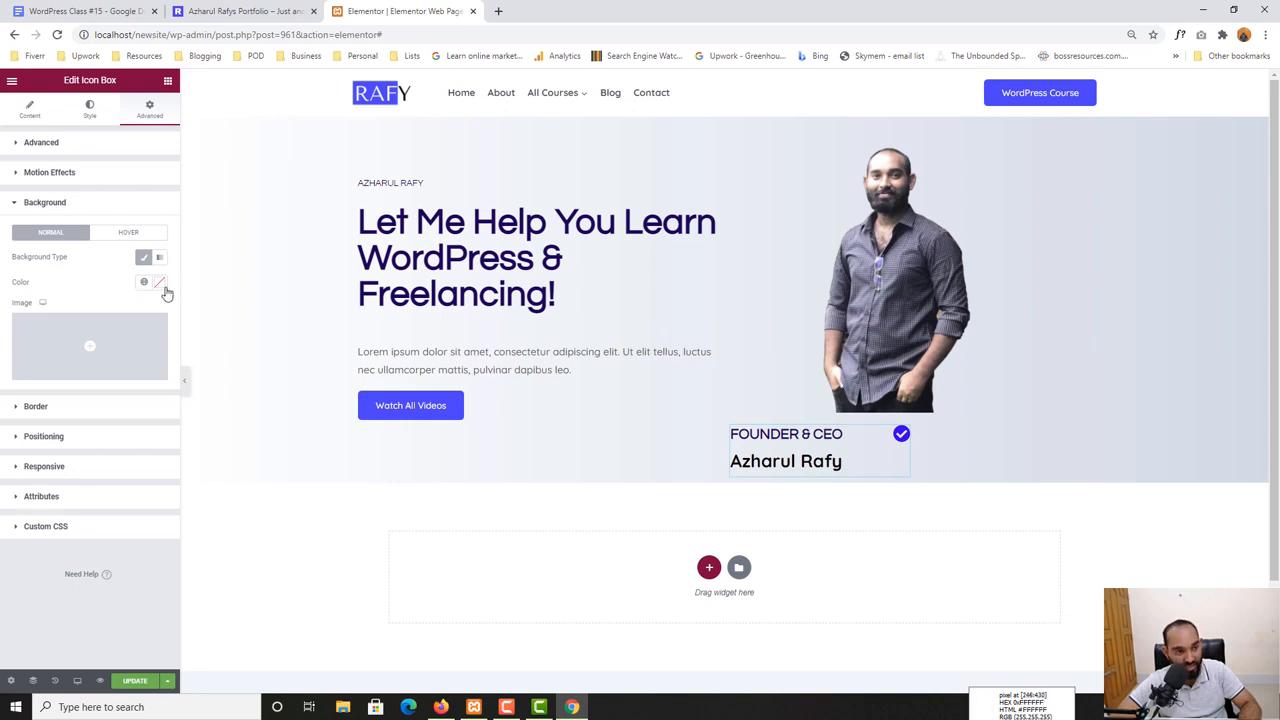
pyautogui.click(164, 288)
pyautogui.moveTo(43, 348); pyautogui.dragTo(1, 328)
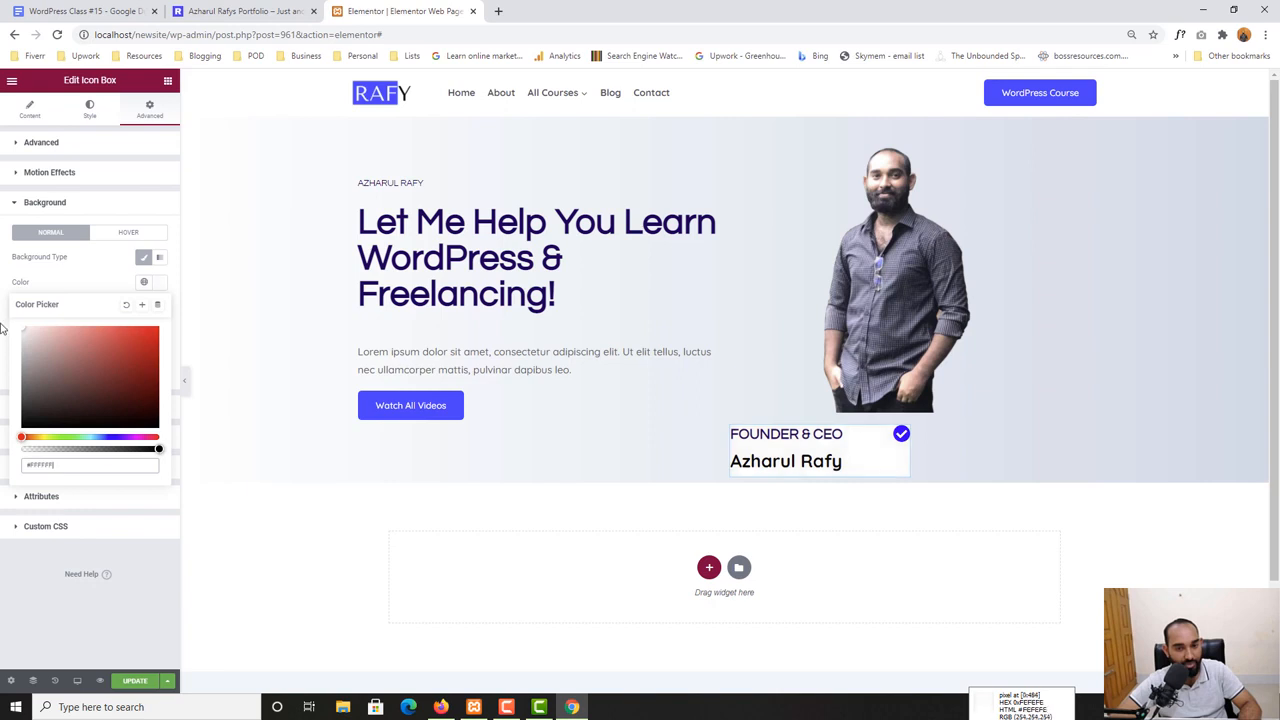
pyautogui.click(70, 268)
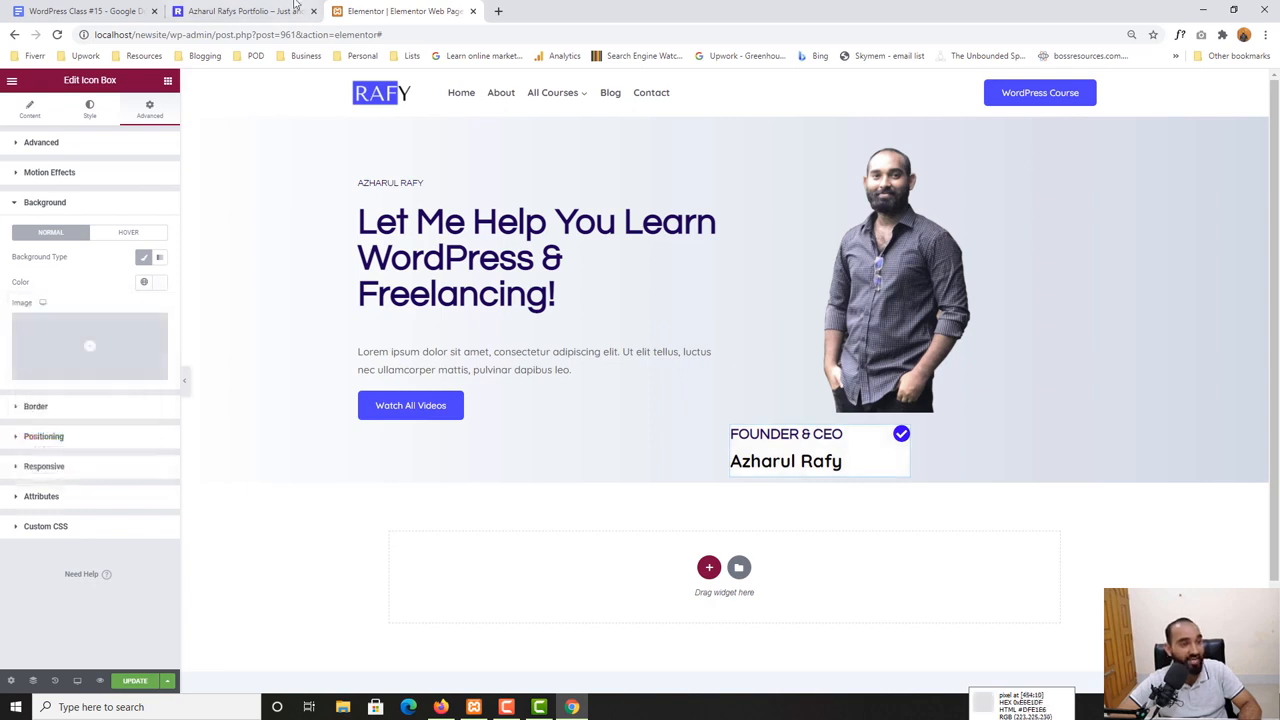
# Compare the card with the homepage and set the icon box's padding to 15 px on all sides
pyautogui.click(295, 7)
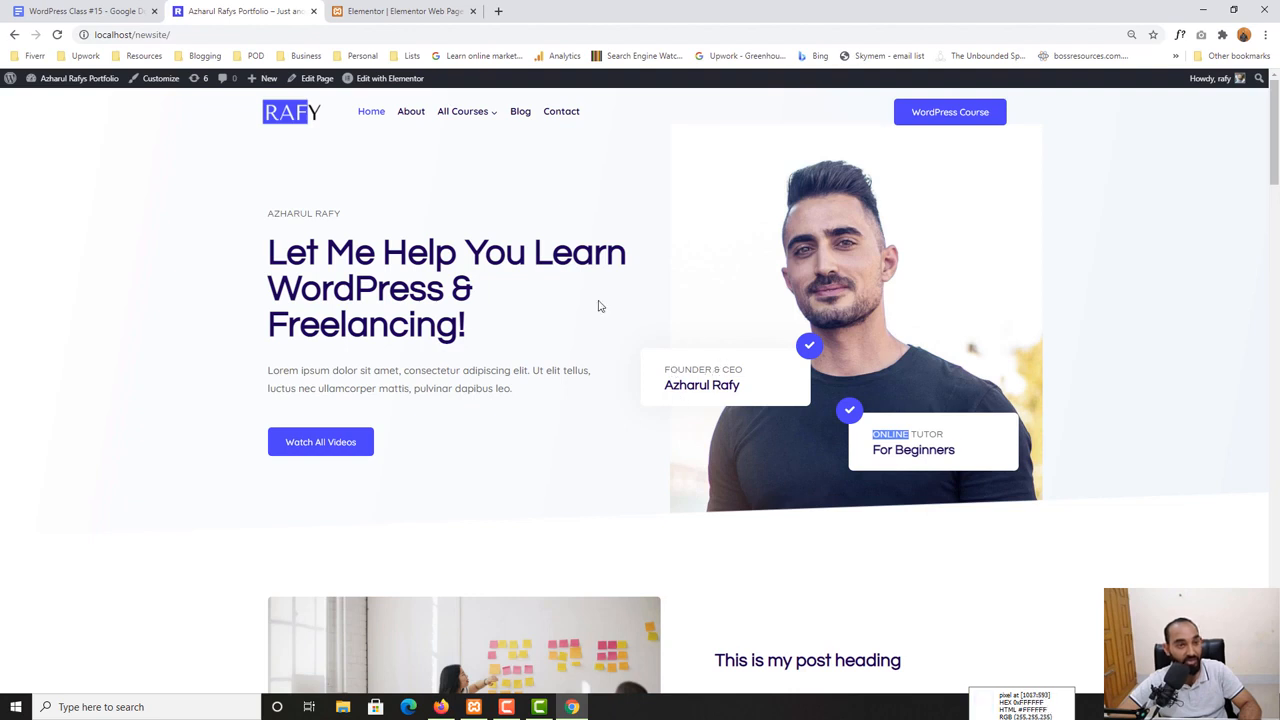
pyautogui.click(400, 8)
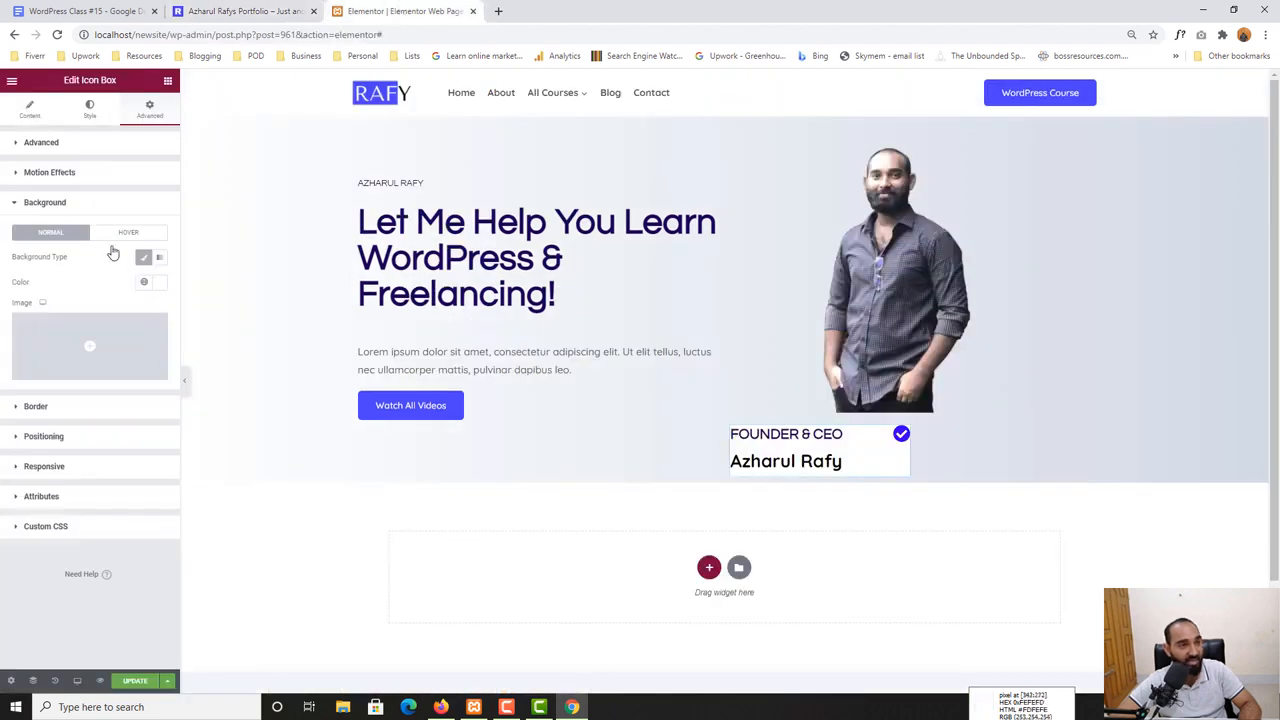
pyautogui.click(16, 146)
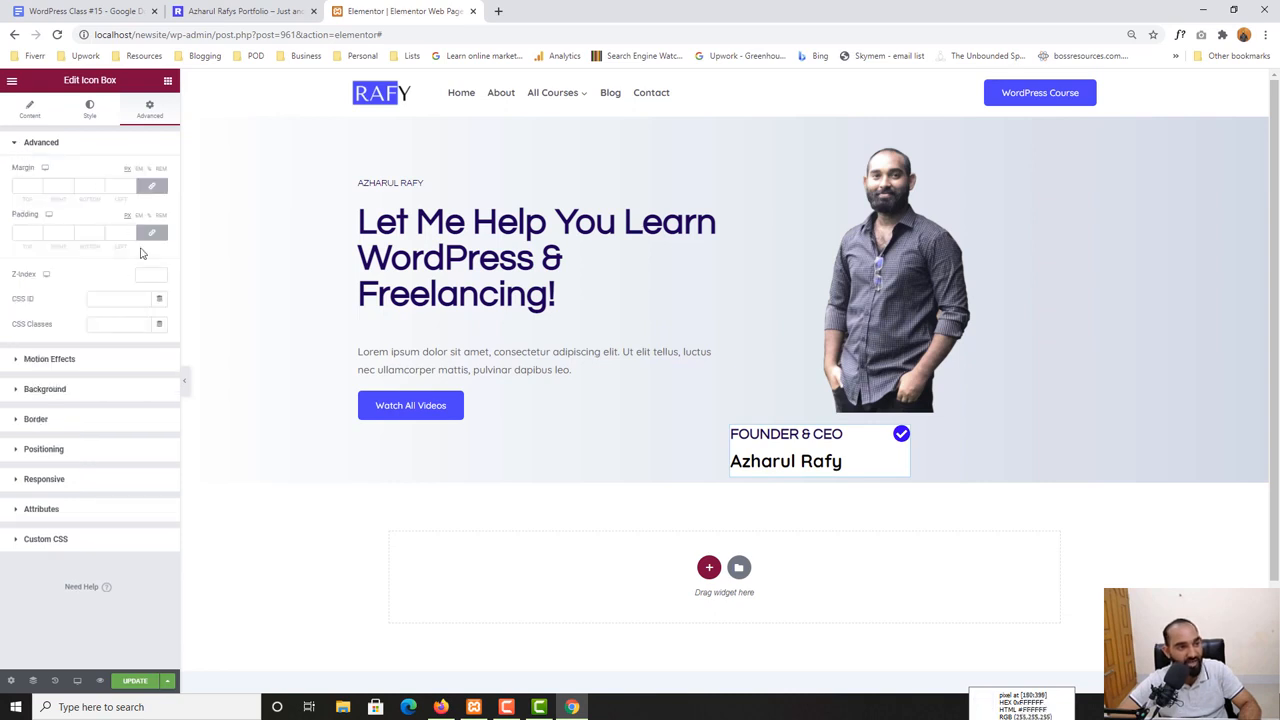
pyautogui.click(29, 233)
pyautogui.write('15')
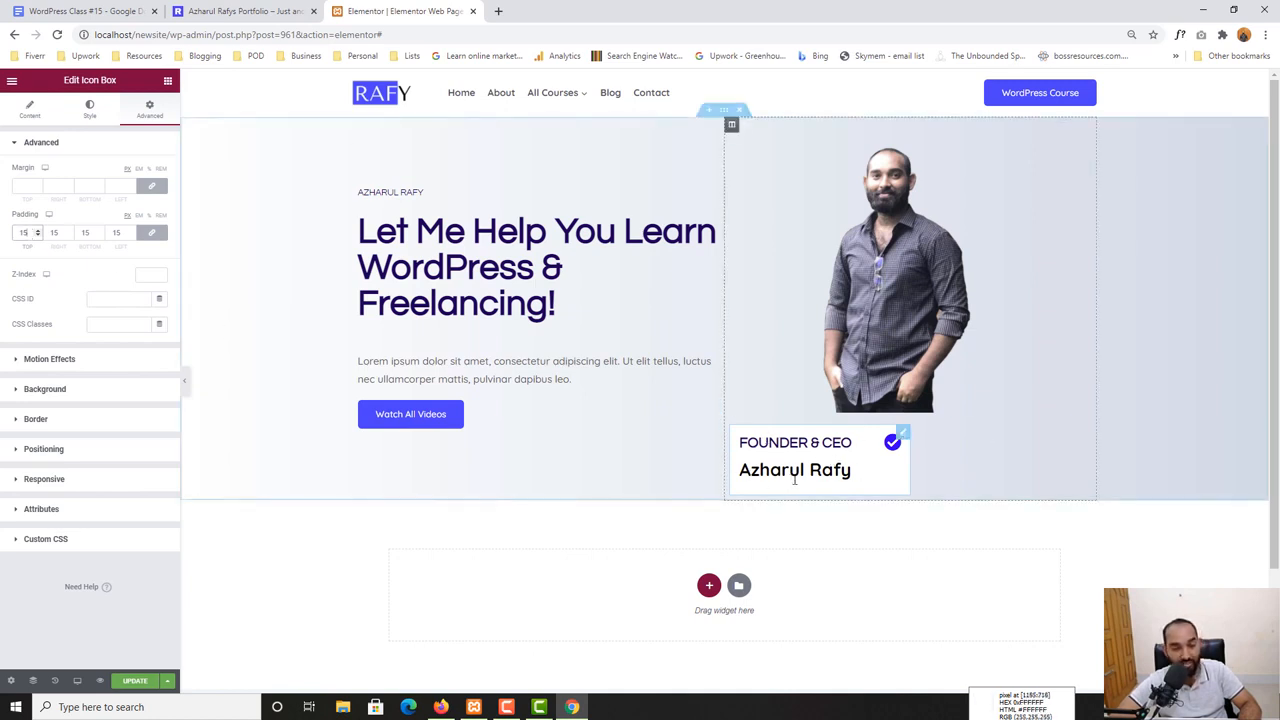
# Check the homepage card's corners and set the icon box's border radius to 10 px on all corners
pyautogui.click(210, 11)
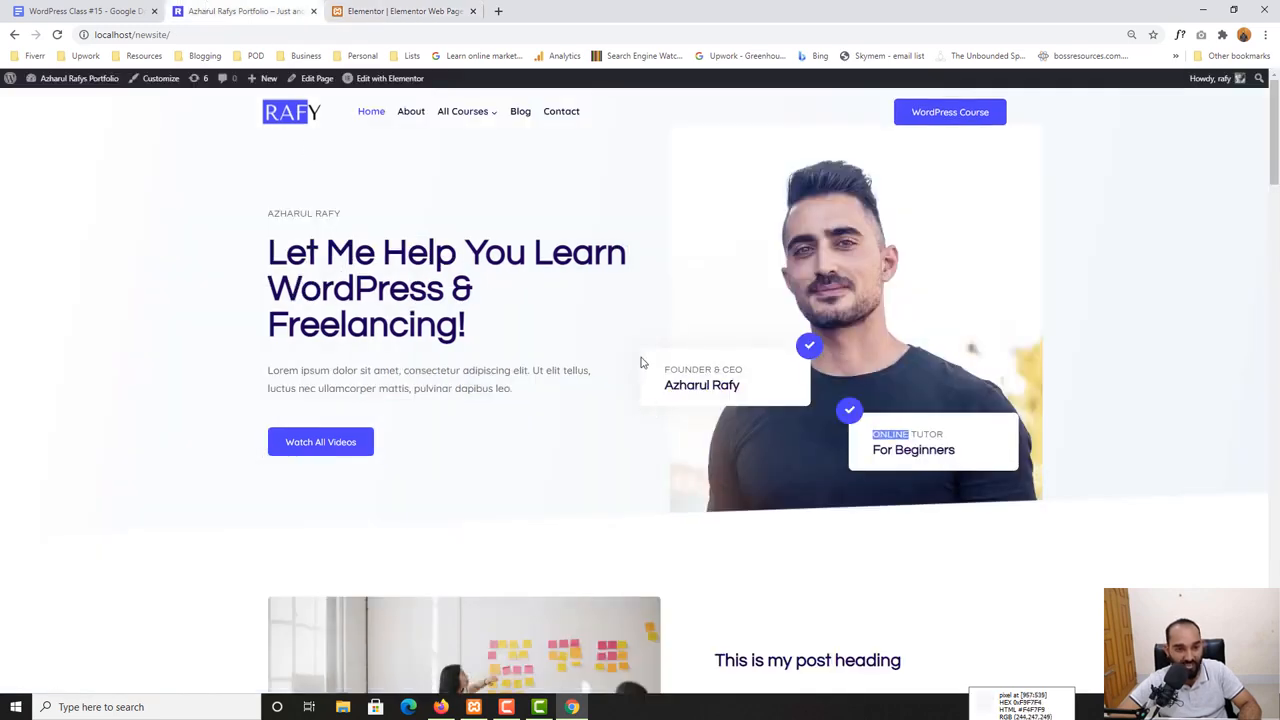
pyautogui.click(390, 11)
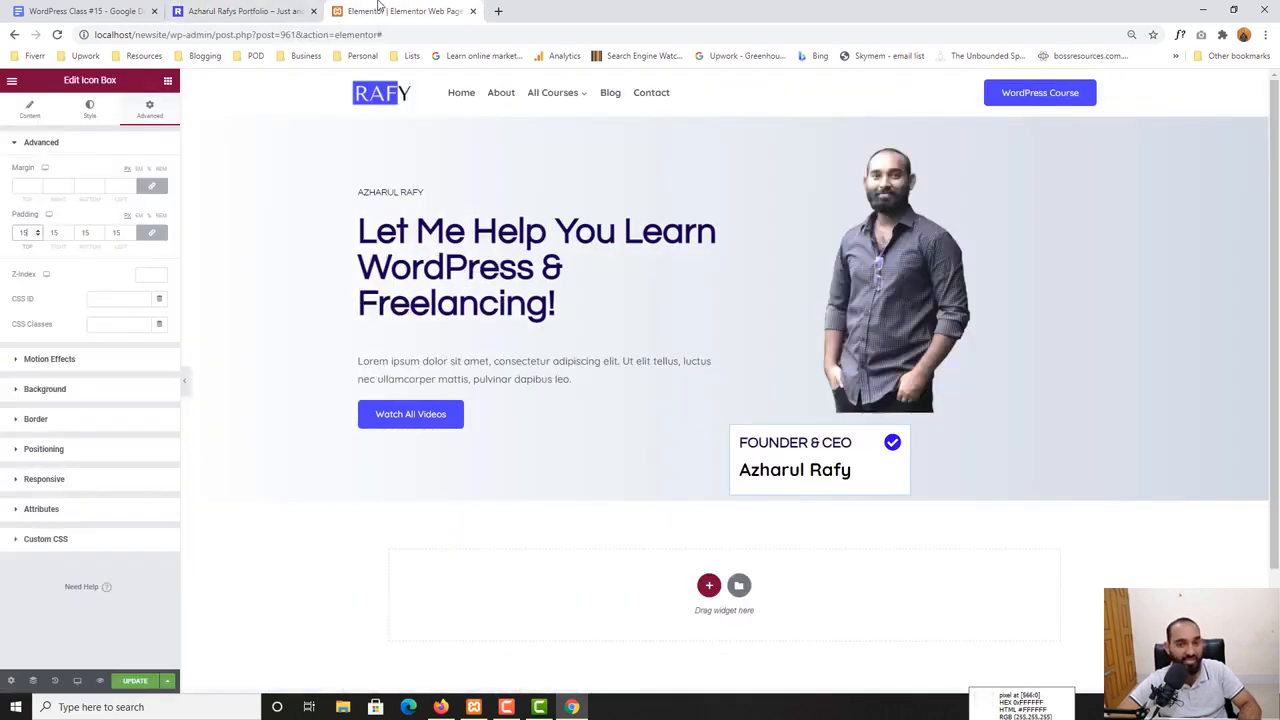
pyautogui.click(34, 420)
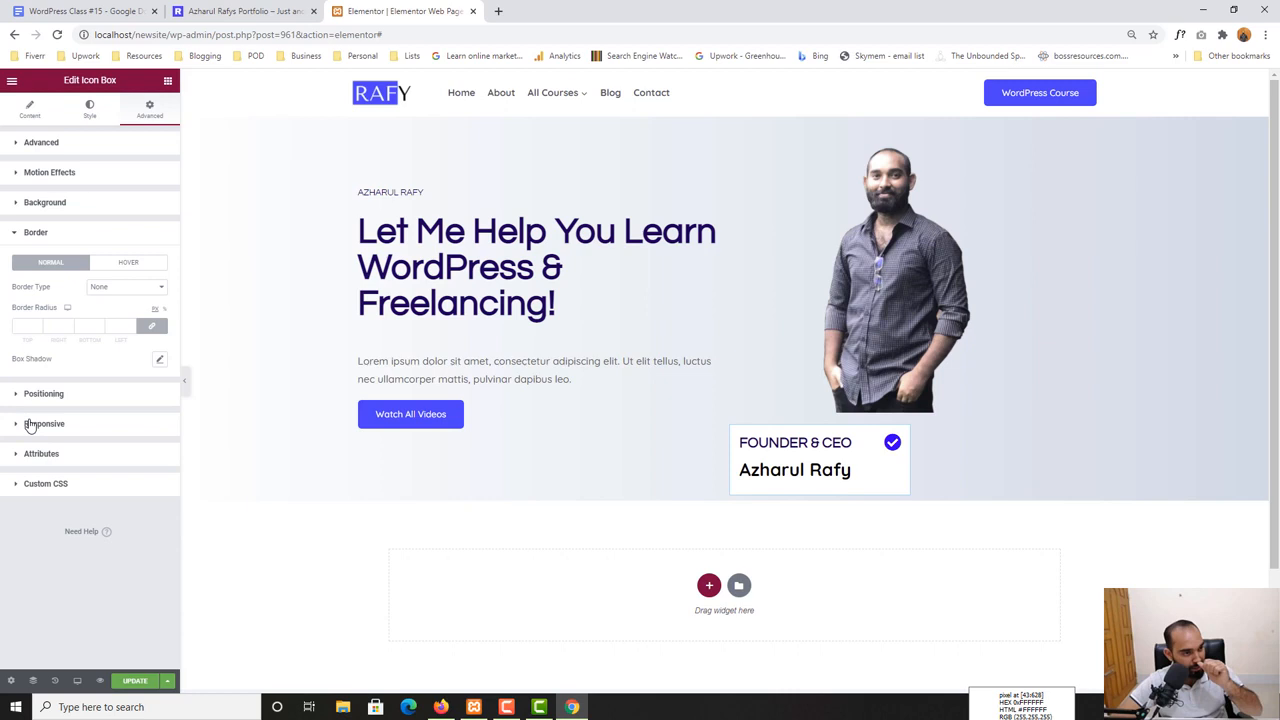
pyautogui.click(22, 325)
pyautogui.write('10')
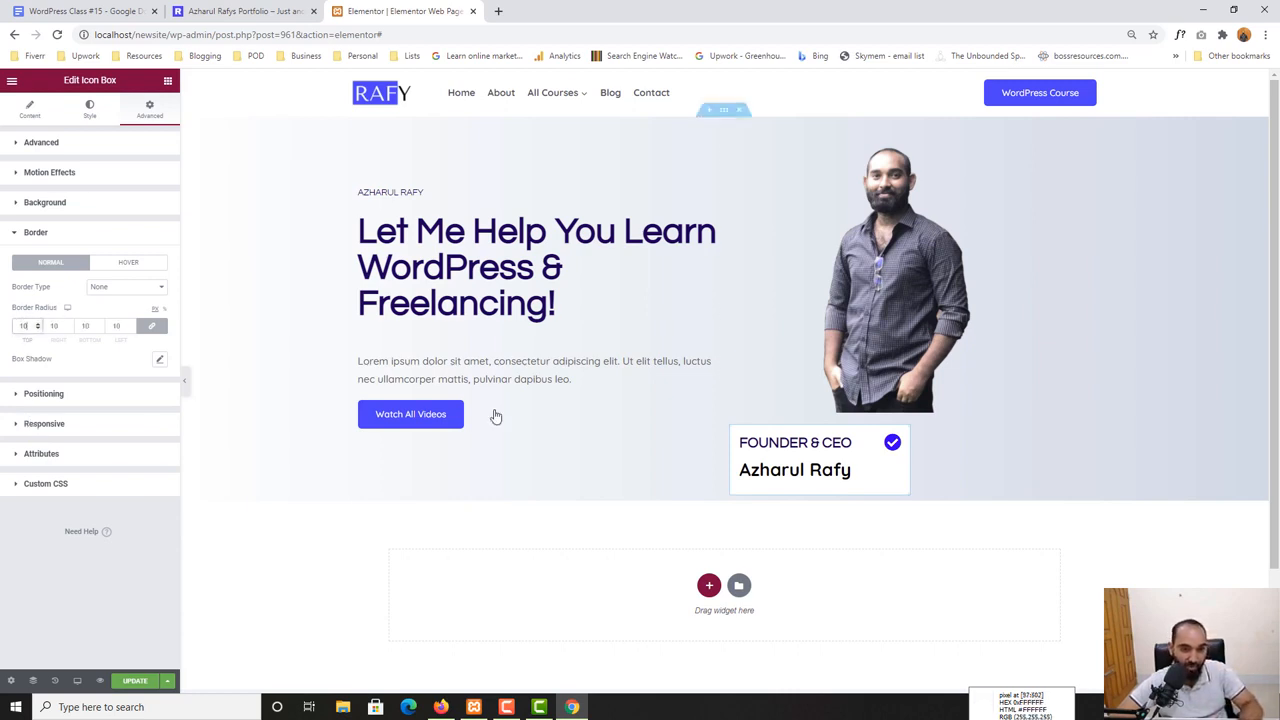
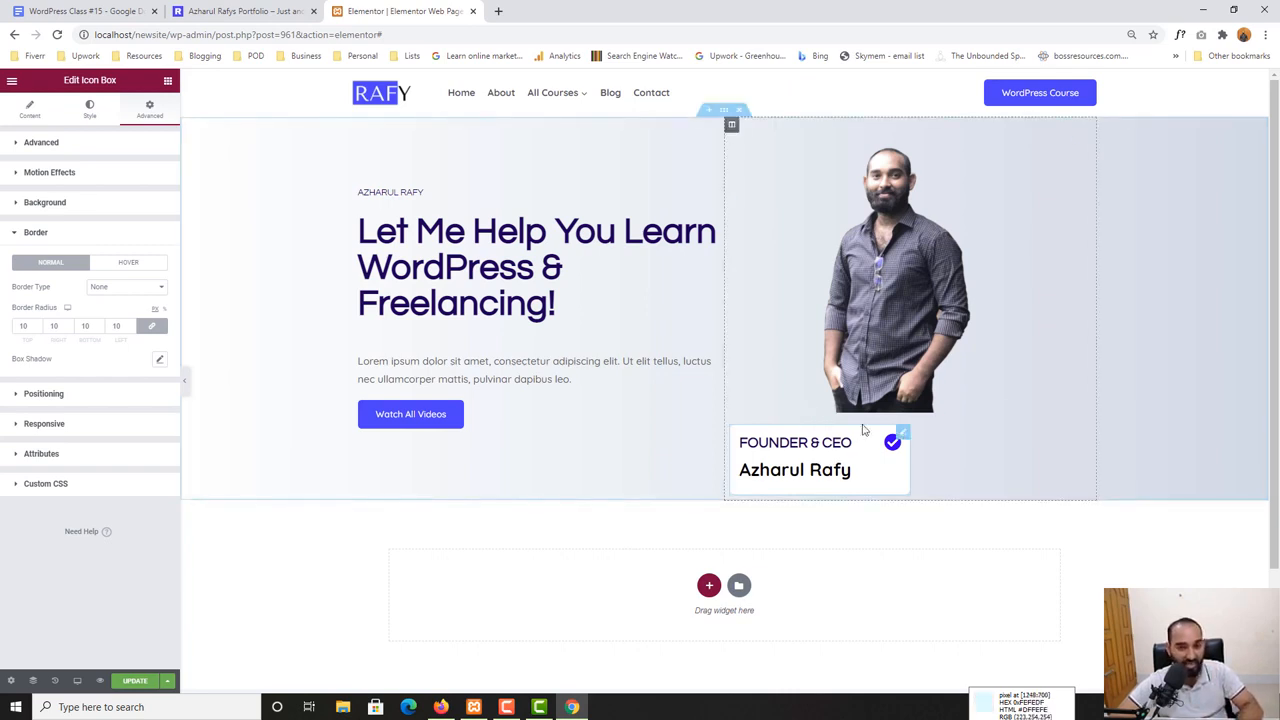
# Check the homepage card's placement, set the icon box's position to Absolute and move it over the photo, about 225 px down
pyautogui.click(250, 12)
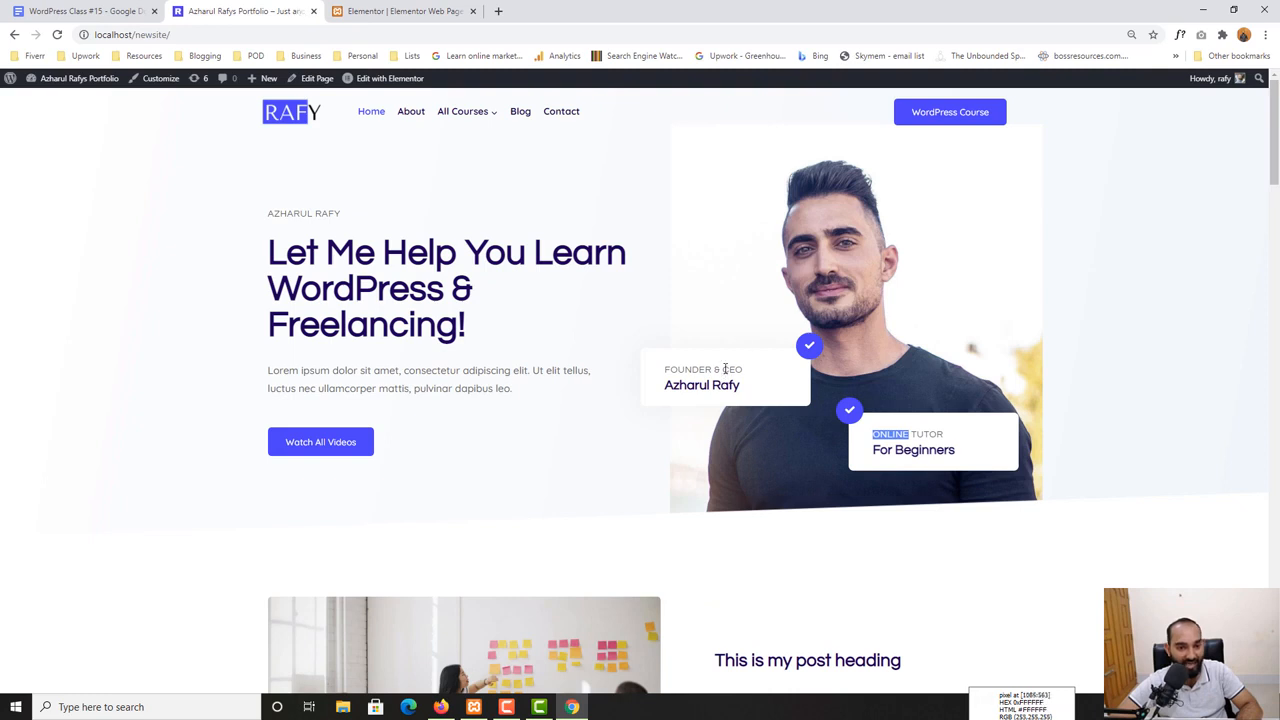
pyautogui.click(414, 10)
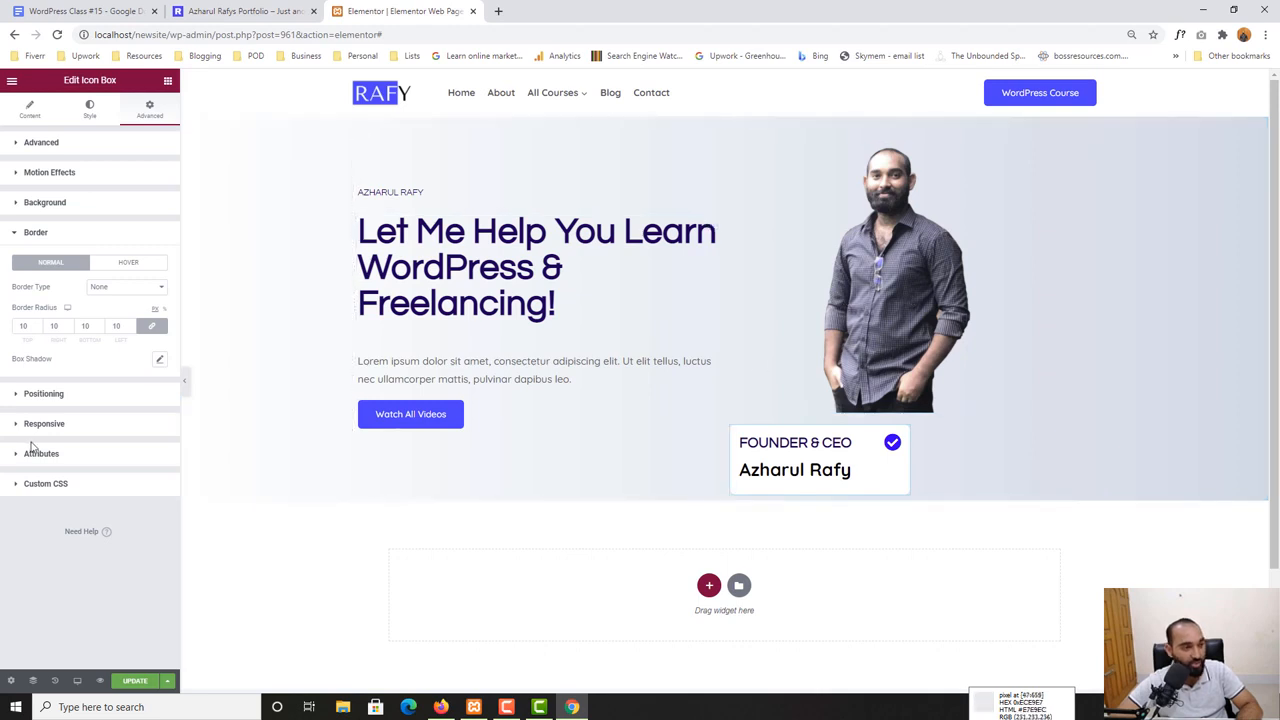
pyautogui.click(42, 395)
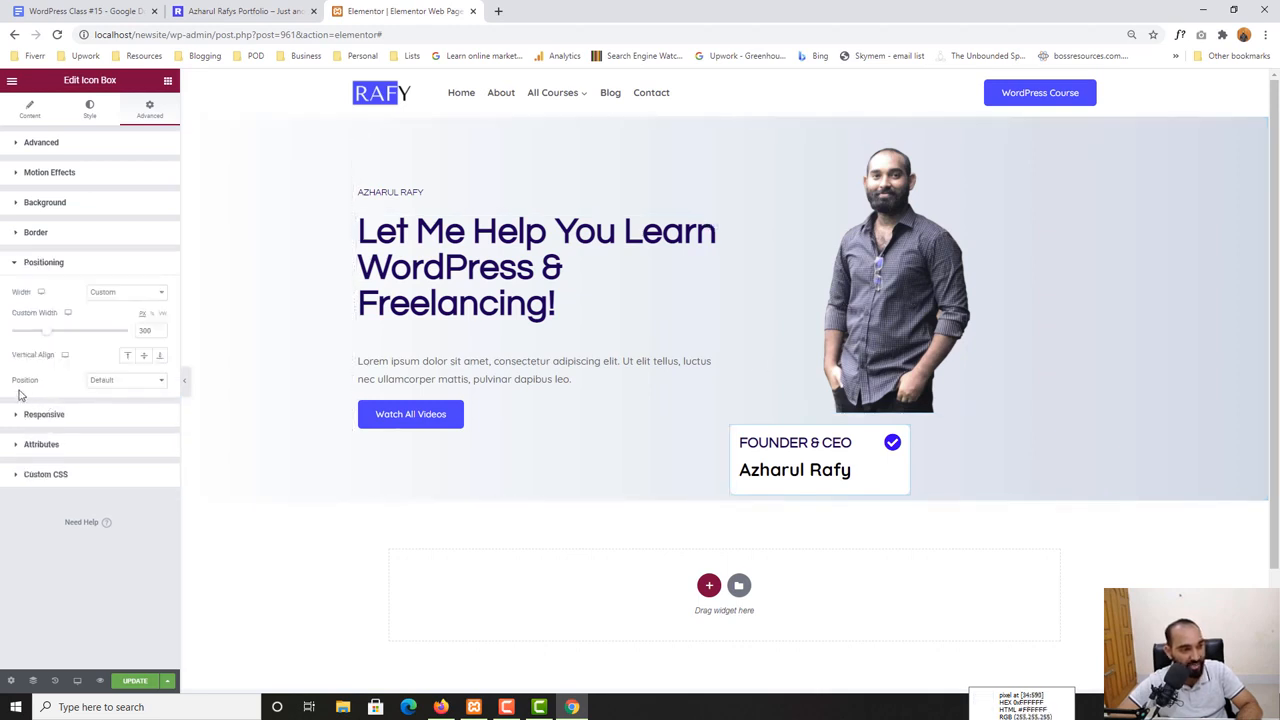
pyautogui.click(108, 384)
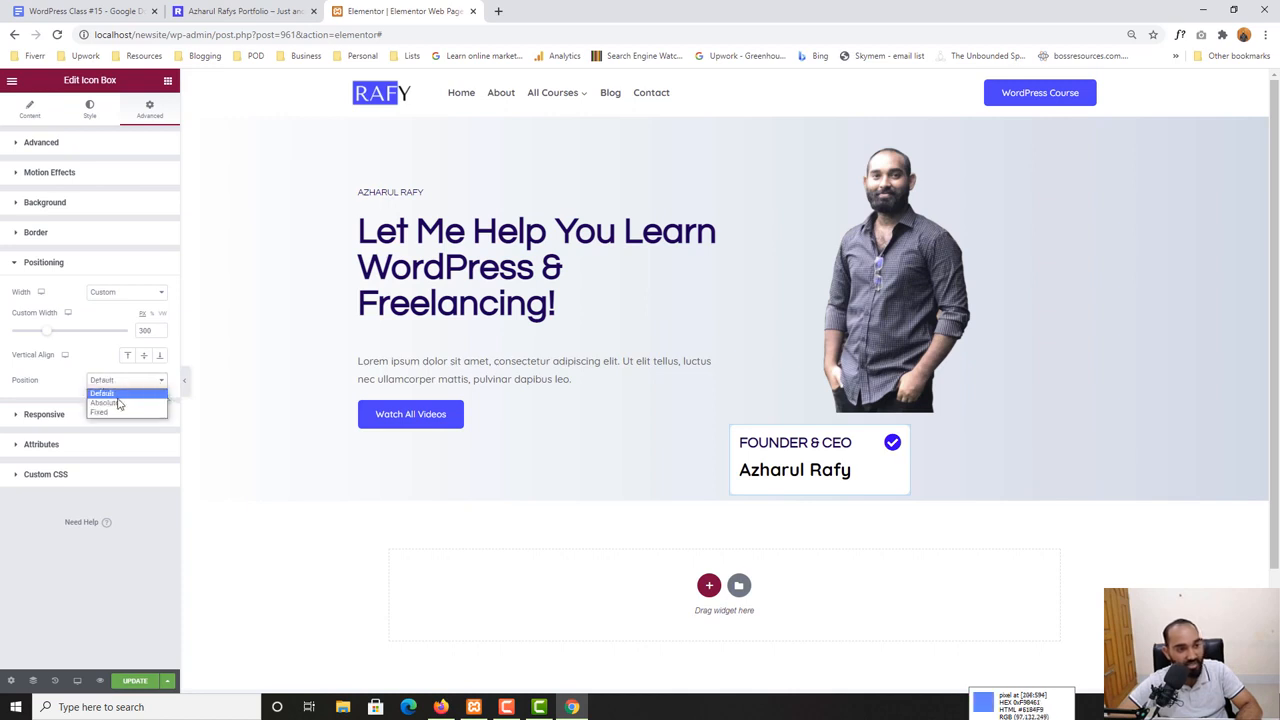
pyautogui.click(118, 403)
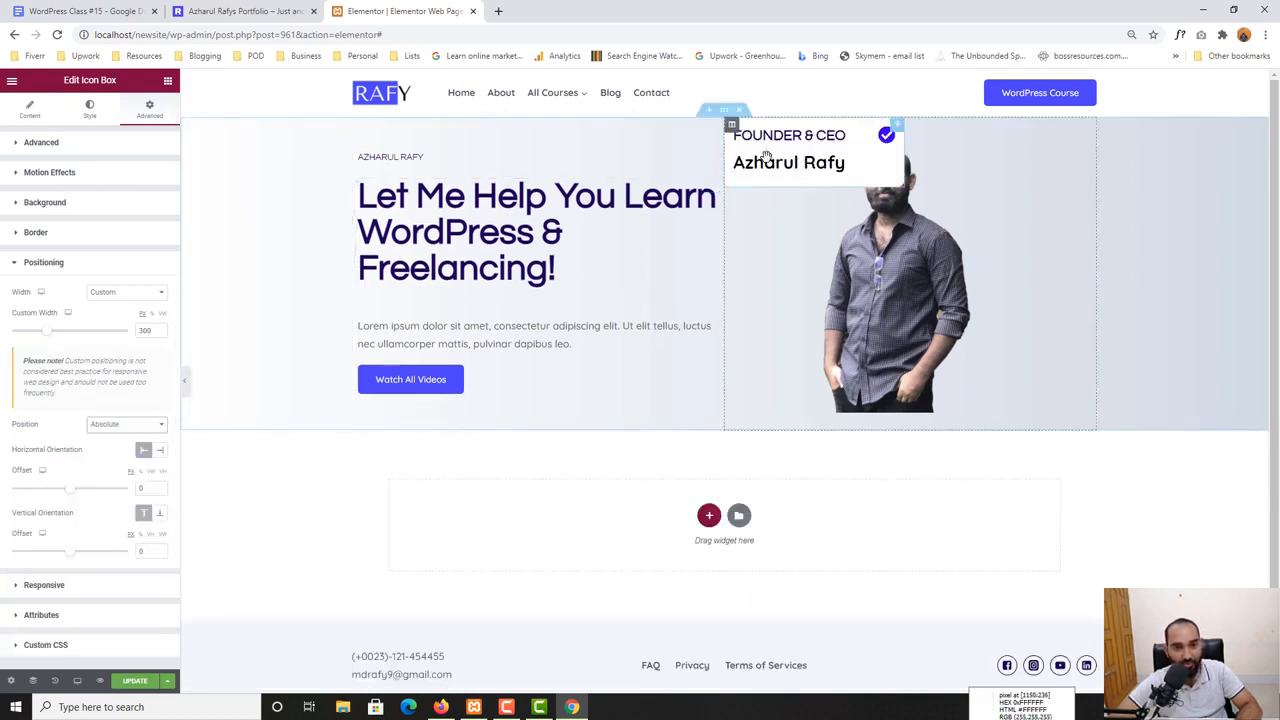
pyautogui.moveTo(767, 156); pyautogui.dragTo(760, 333)
pyautogui.moveTo(761, 332); pyautogui.dragTo(773, 297)
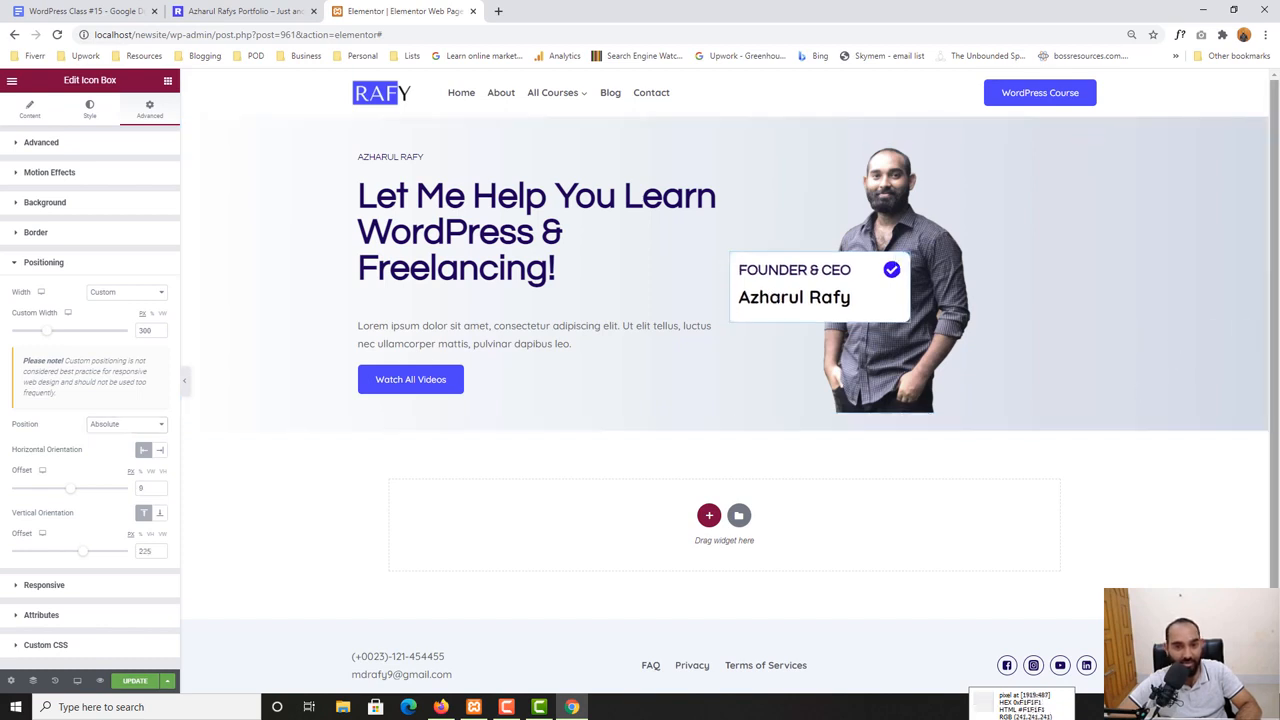
# Duplicate the icon box card and place the copy over the lower-right part of the photo, like the homepage's second card
pyautogui.click(240, 11)
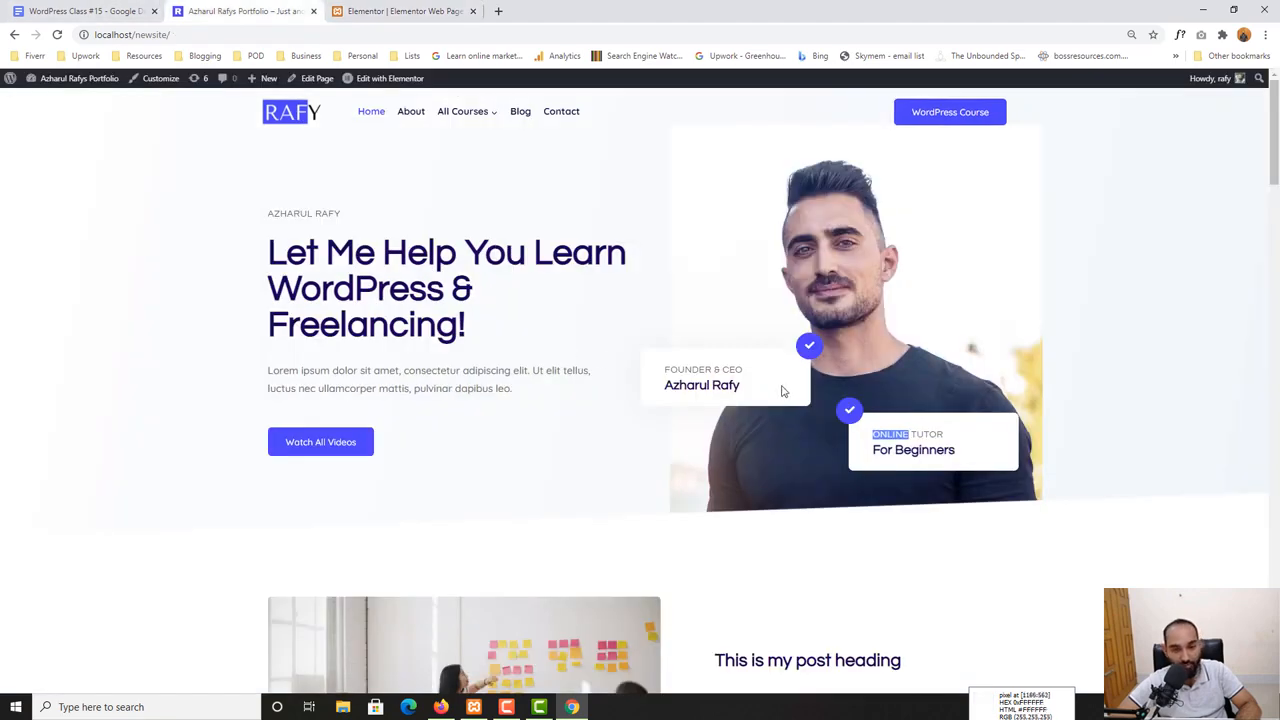
pyautogui.hotkey('ctrl', 'Tab')
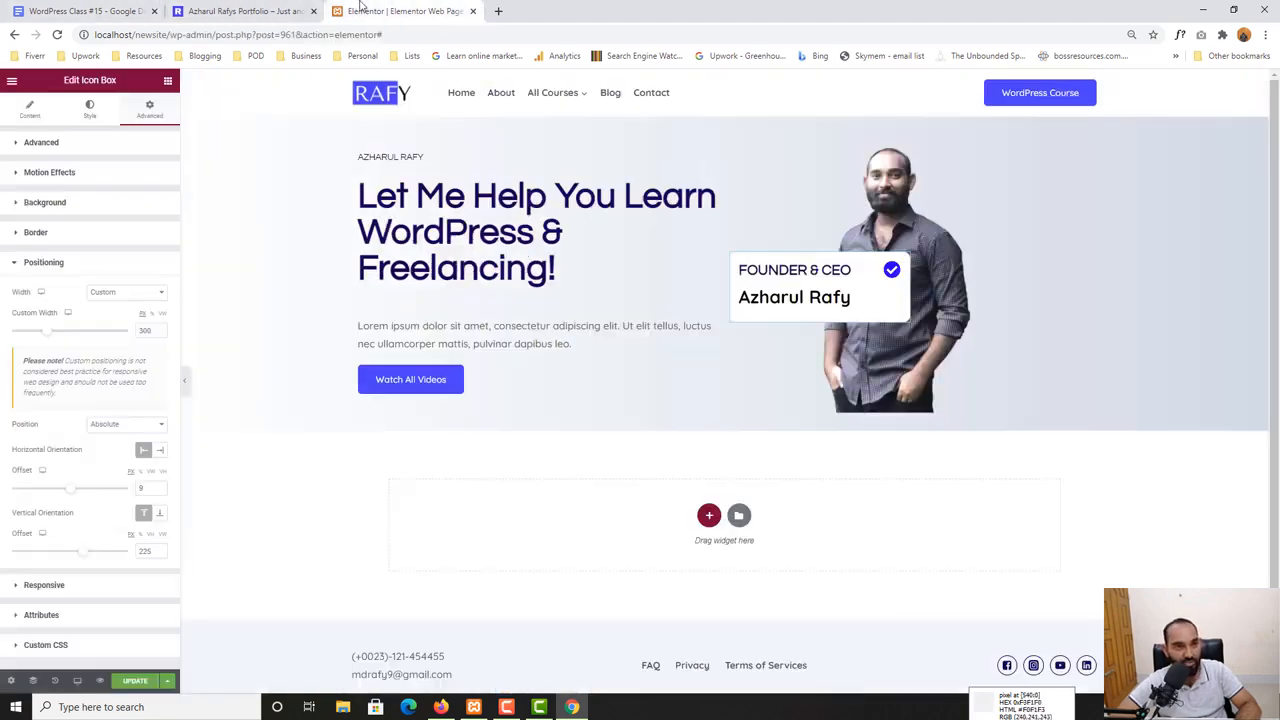
pyautogui.rightClick(840, 284)
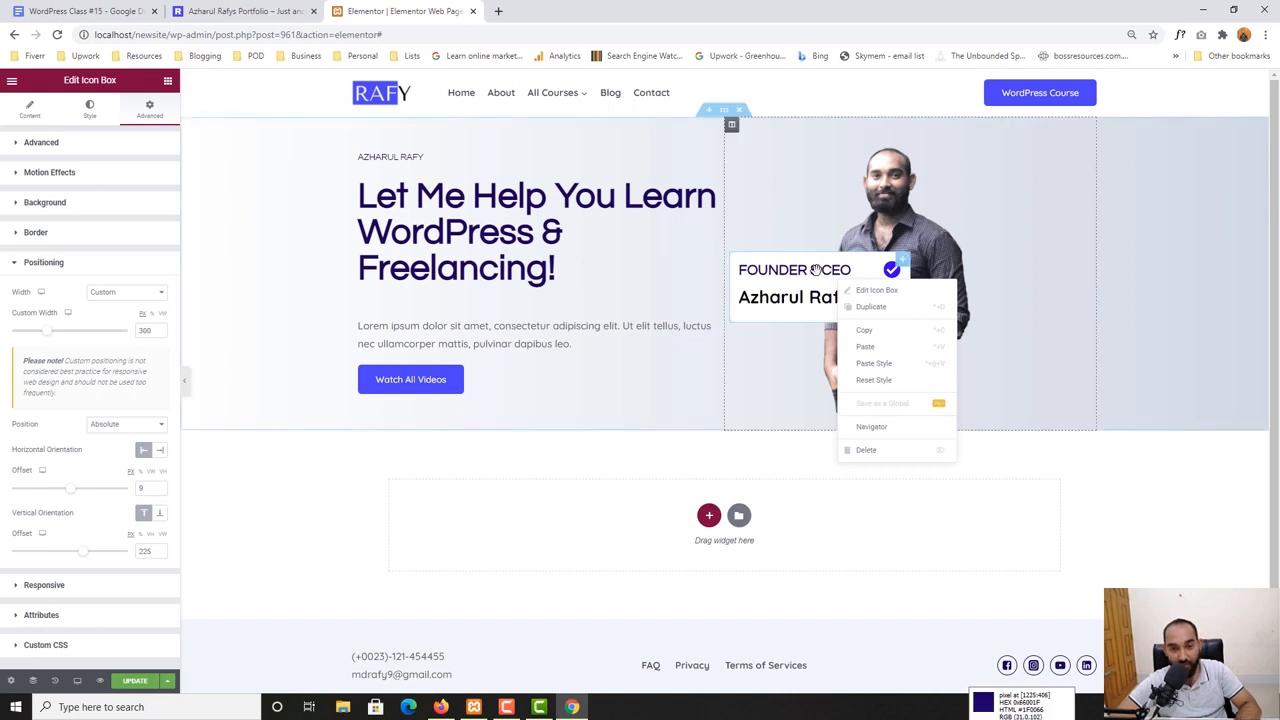
pyautogui.rightClick(816, 270)
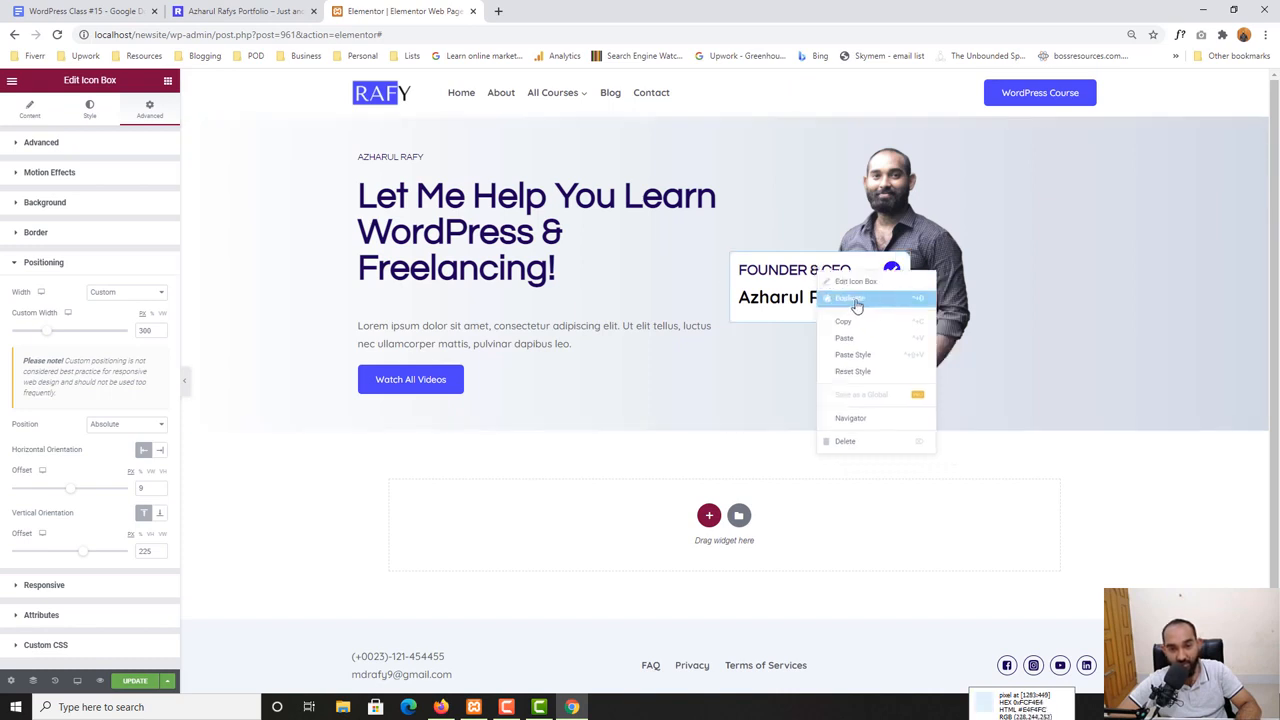
pyautogui.click(853, 299)
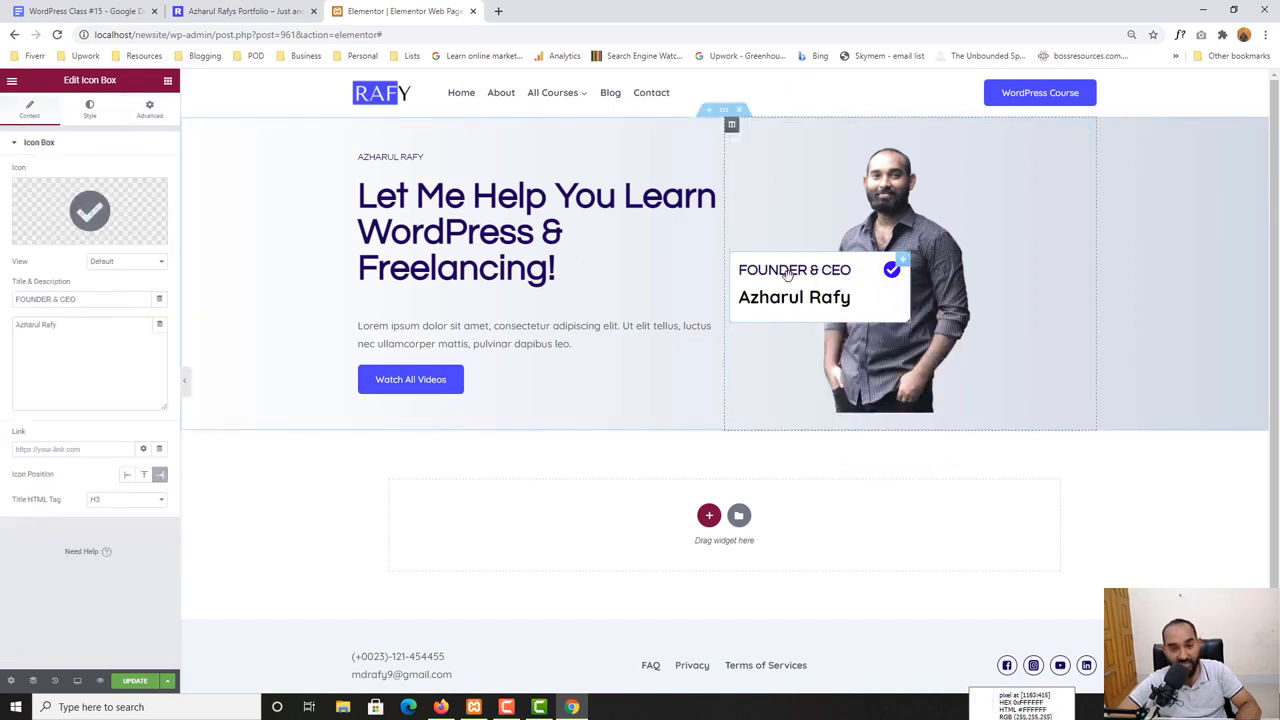
pyautogui.moveTo(788, 272); pyautogui.dragTo(990, 365)
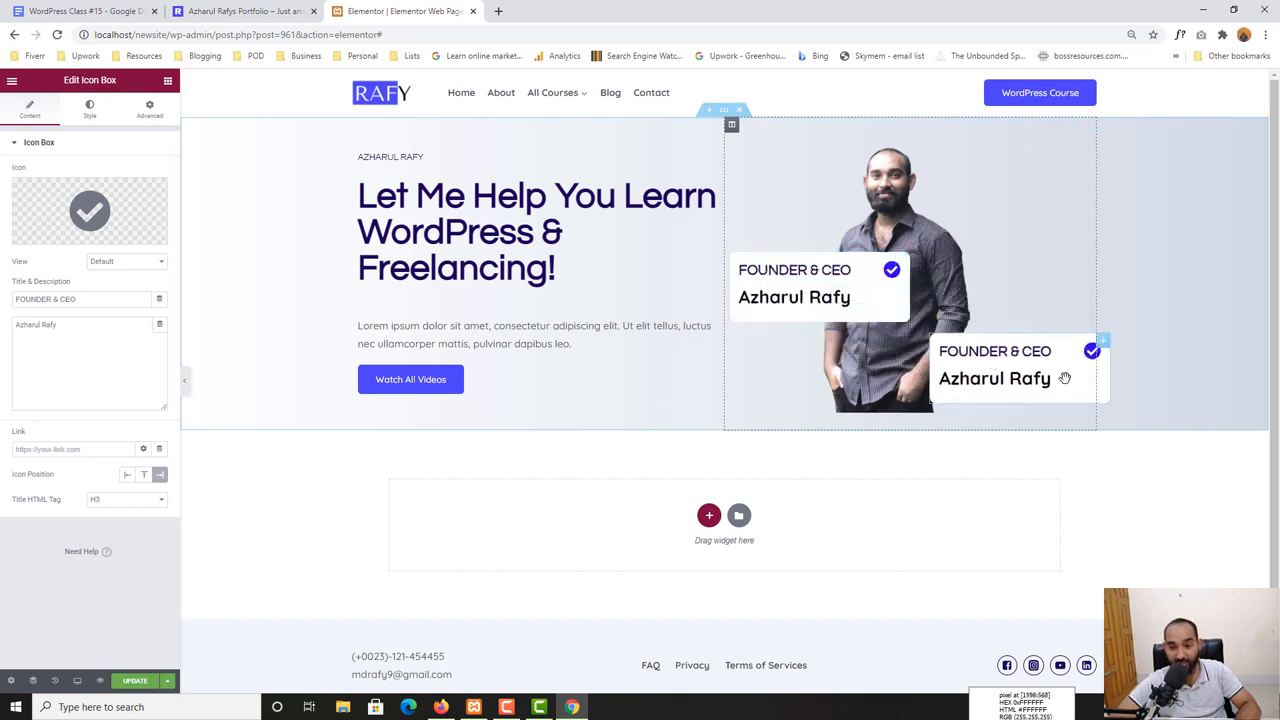
# Compare the second card with the homepage and set the duplicated icon box's icon position to left
pyautogui.click(310, 5)
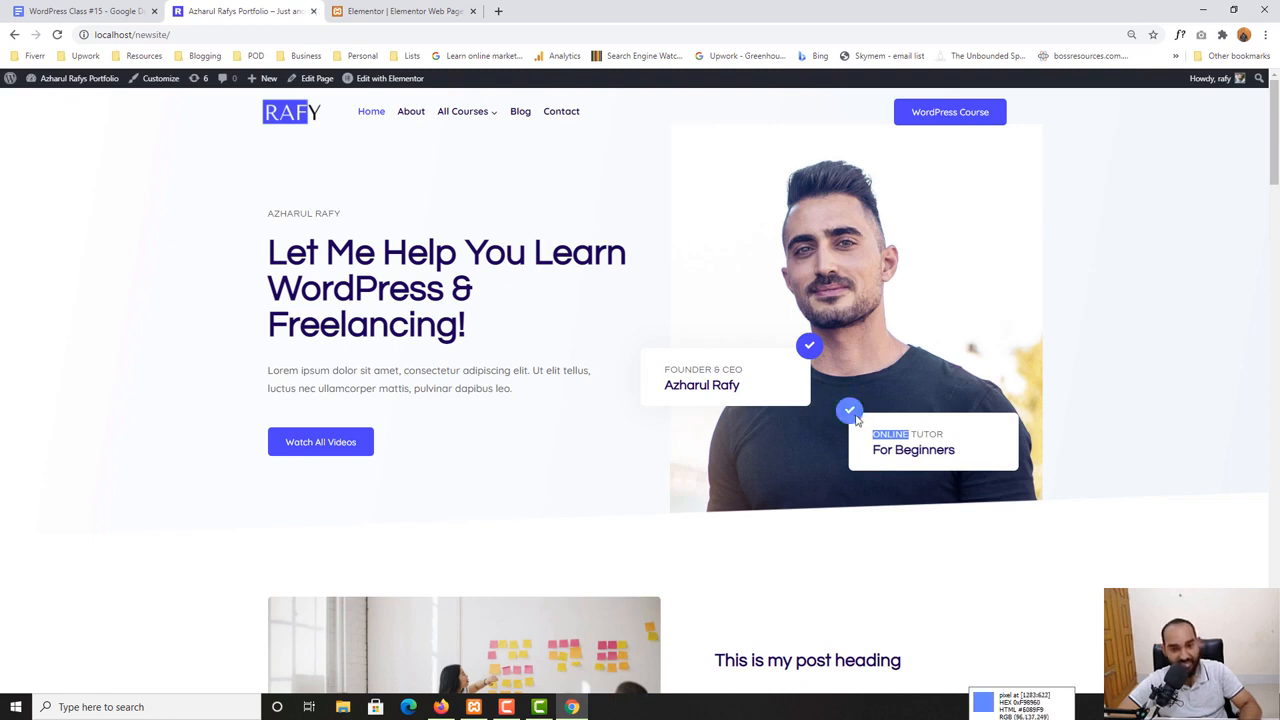
pyautogui.hotkey('ctrl', 'Tab')
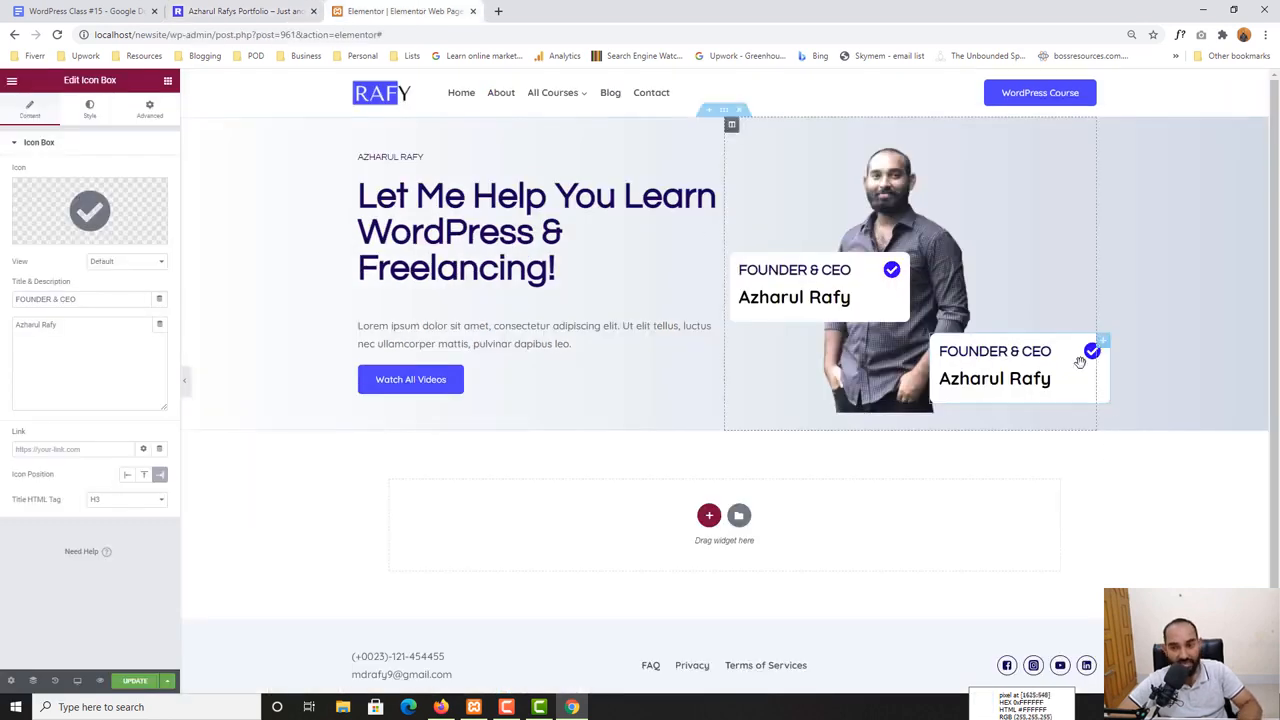
pyautogui.click(124, 480)
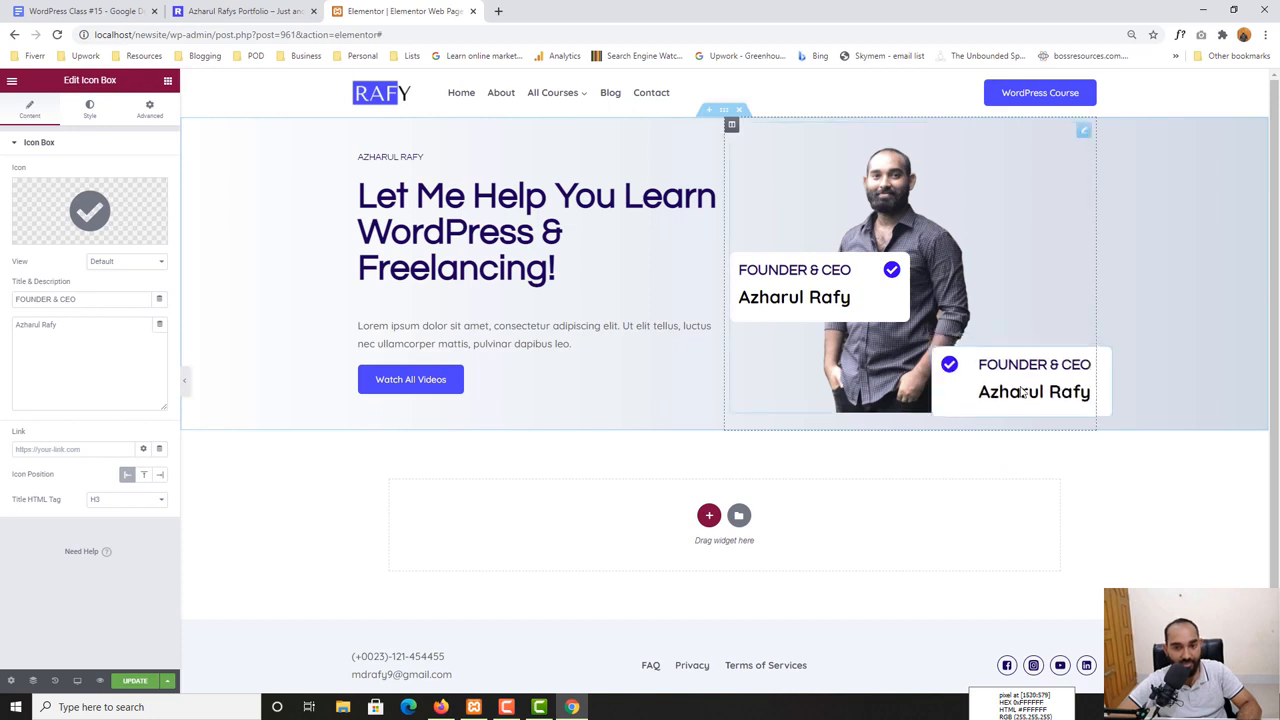
# Replace the column's photo with the homepage's portrait of the man in a dark T-shirt from the media library
pyautogui.click(262, 7)
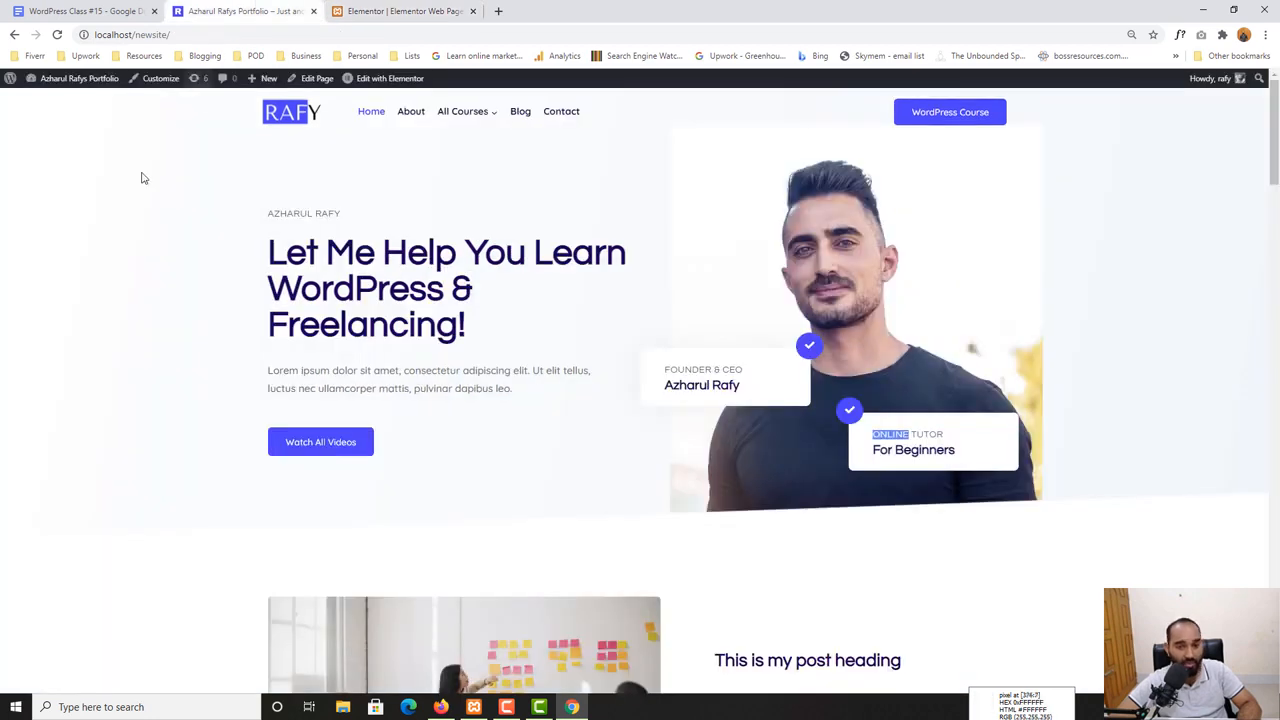
pyautogui.moveTo(877, 432); pyautogui.dragTo(857, 449)
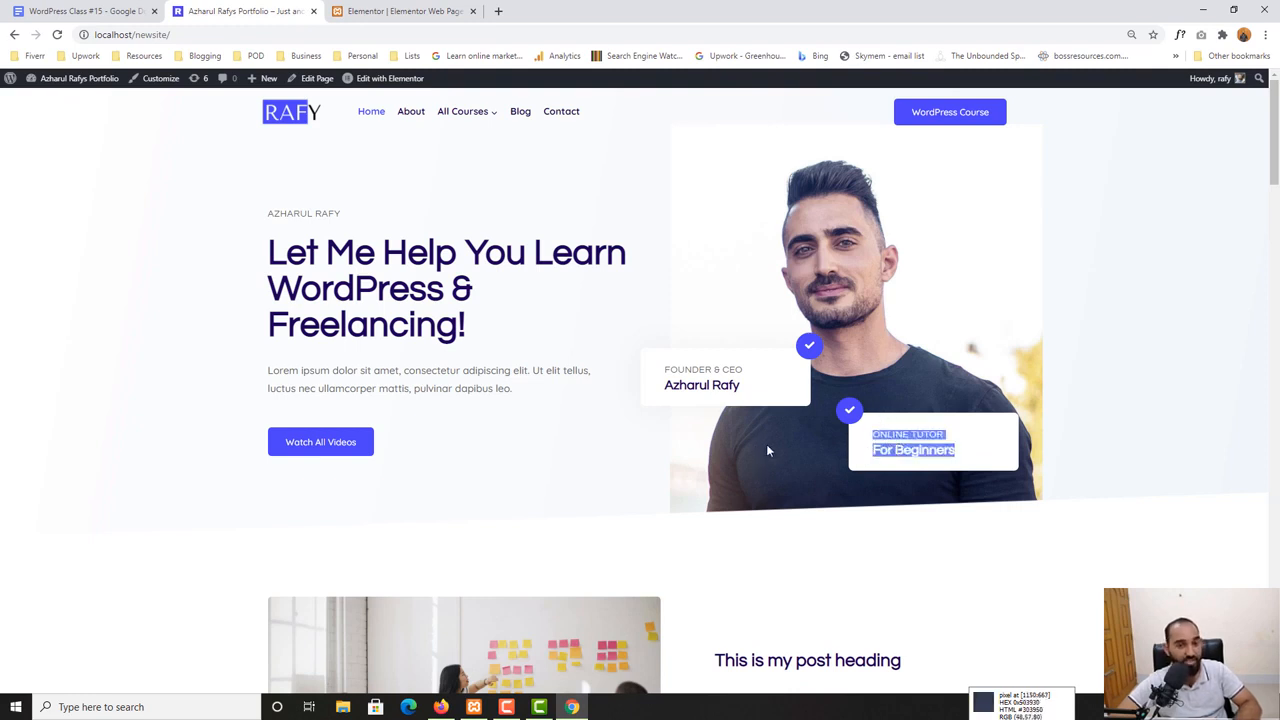
pyautogui.click(400, 11)
pyautogui.click(846, 188)
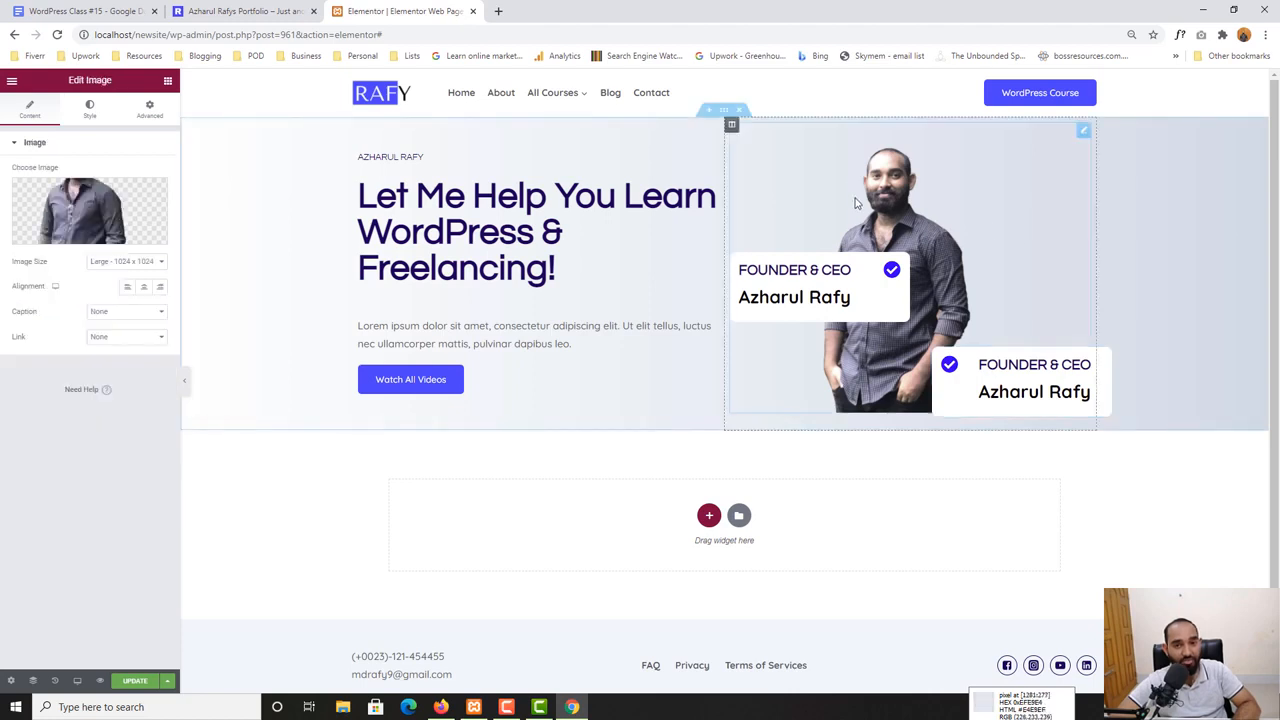
pyautogui.click(57, 238)
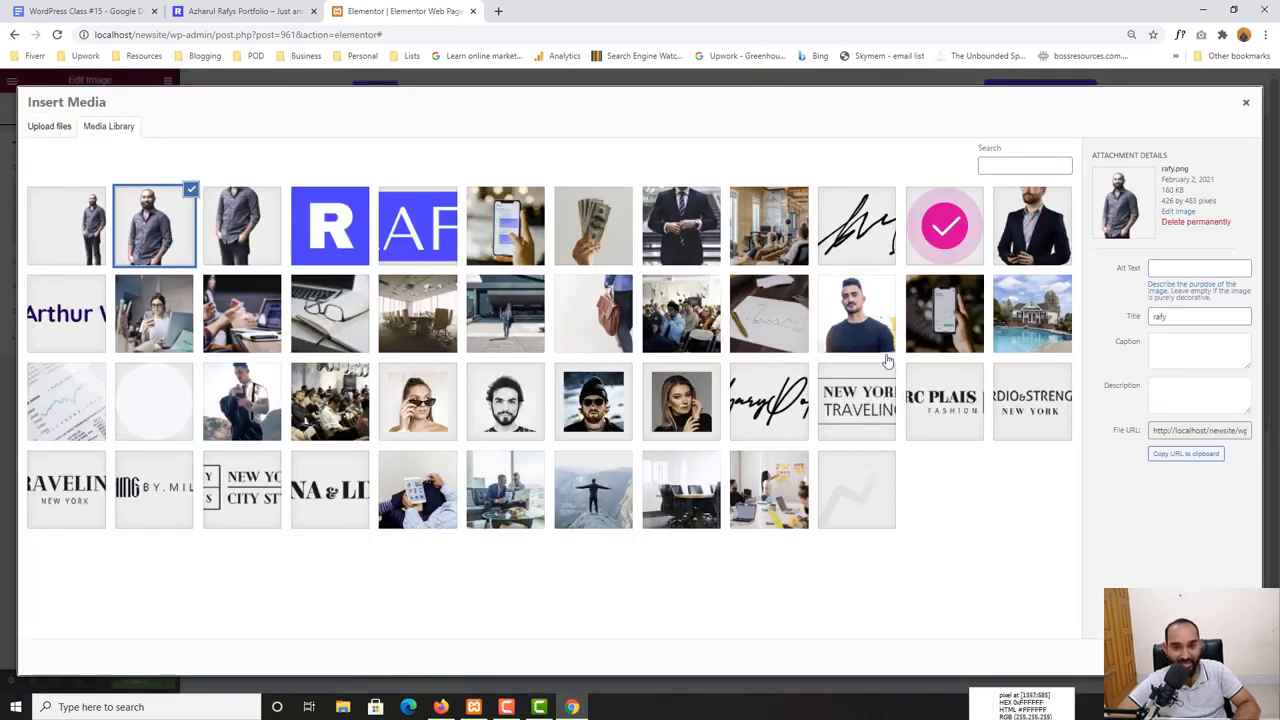
pyautogui.click(864, 318)
pyautogui.click(1205, 656)
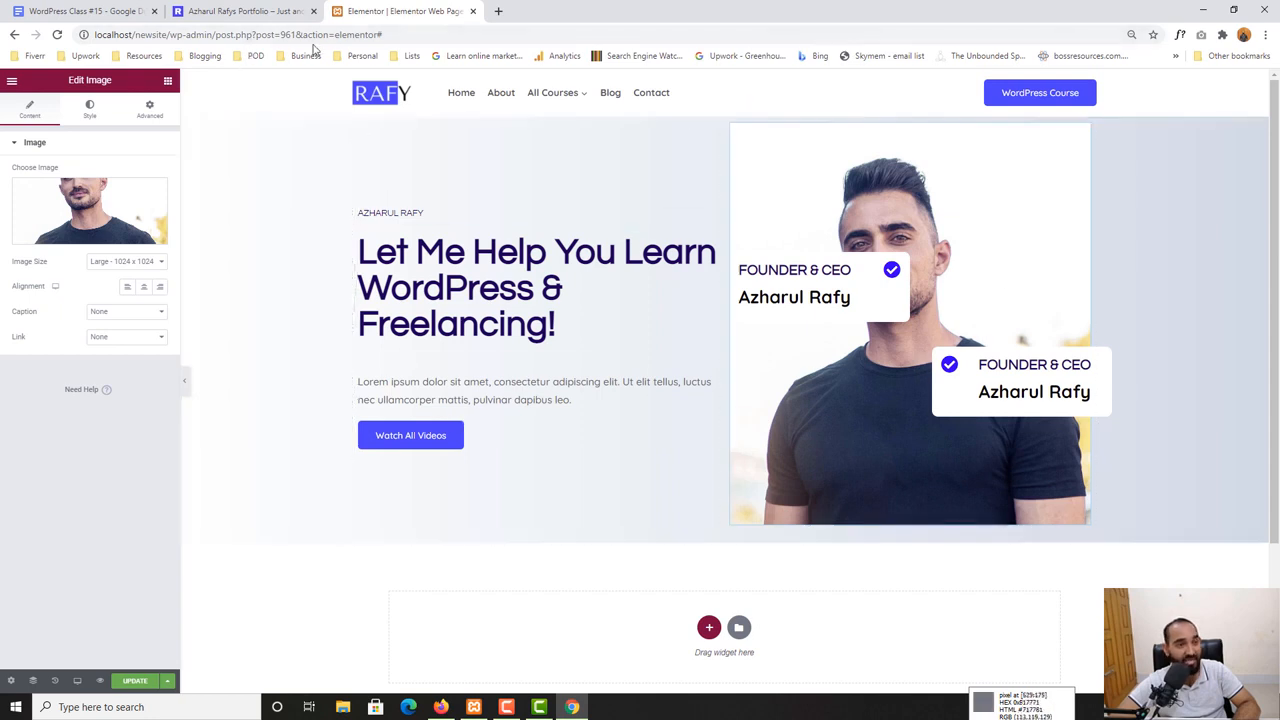
# Compare with the homepage, narrow the photo column to about 44% width and move both cards down over the portrait's torso
pyautogui.click(283, 8)
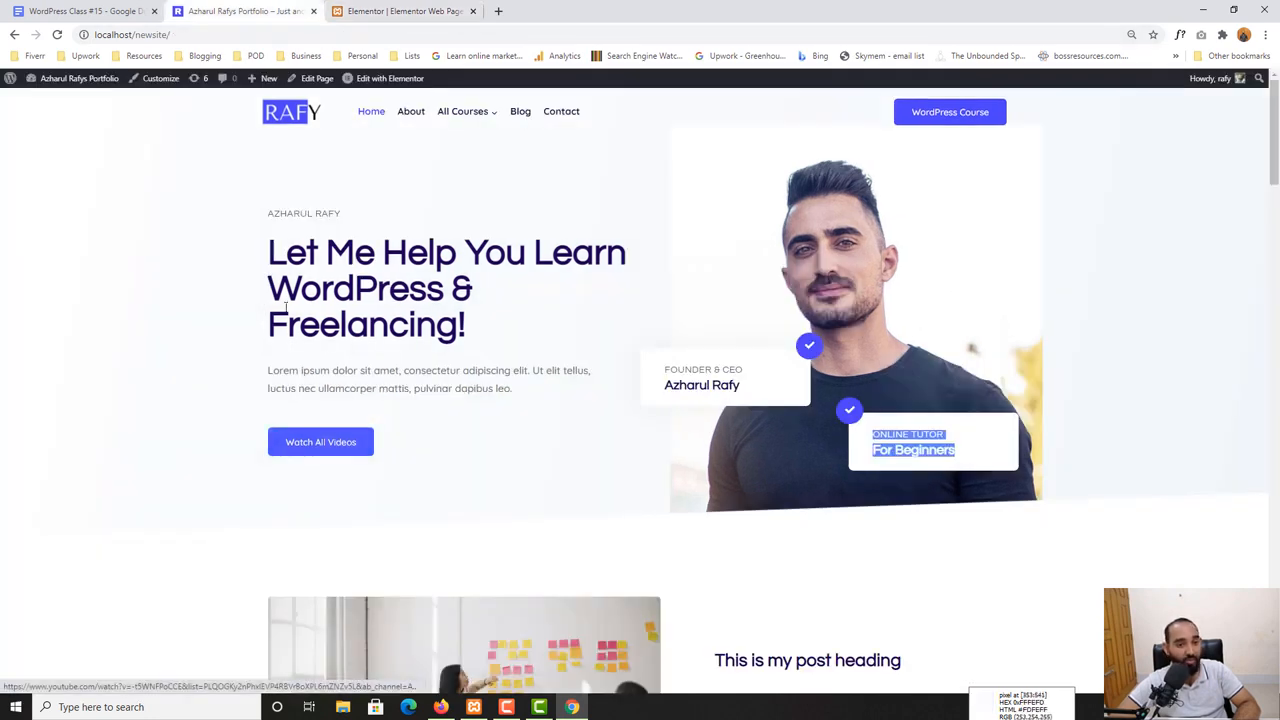
pyautogui.click(361, 9)
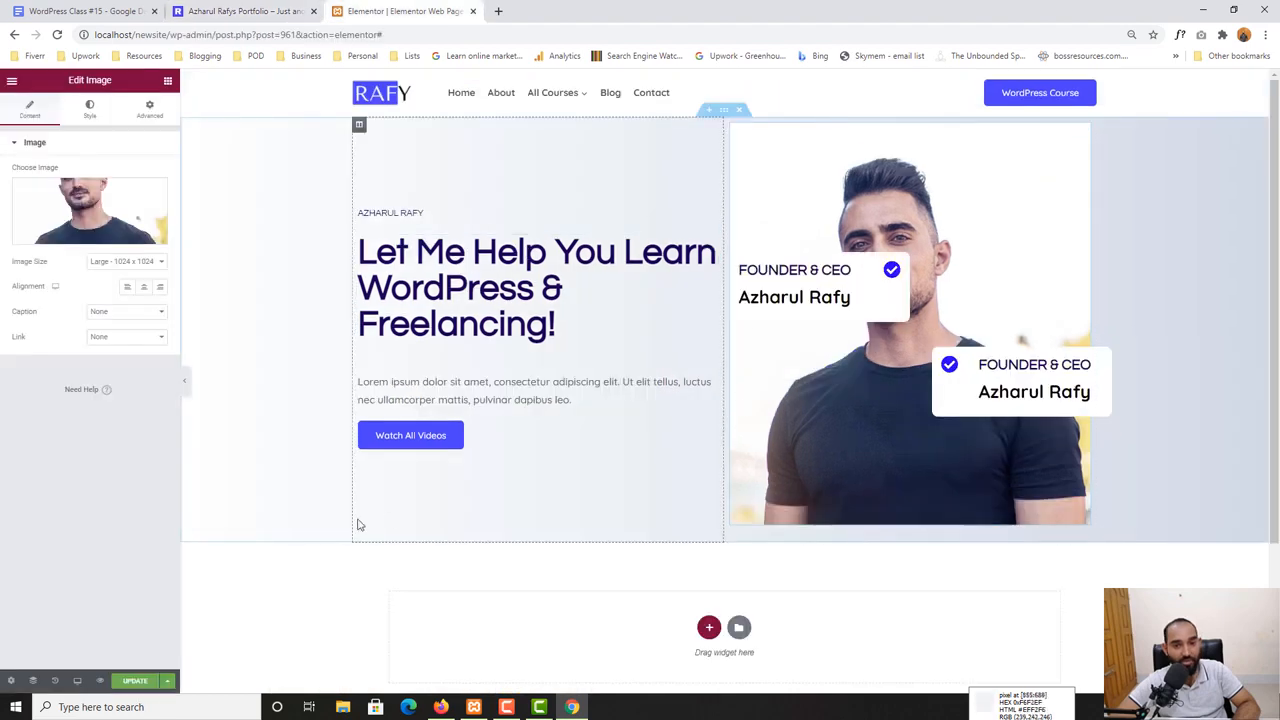
pyautogui.click(110, 10)
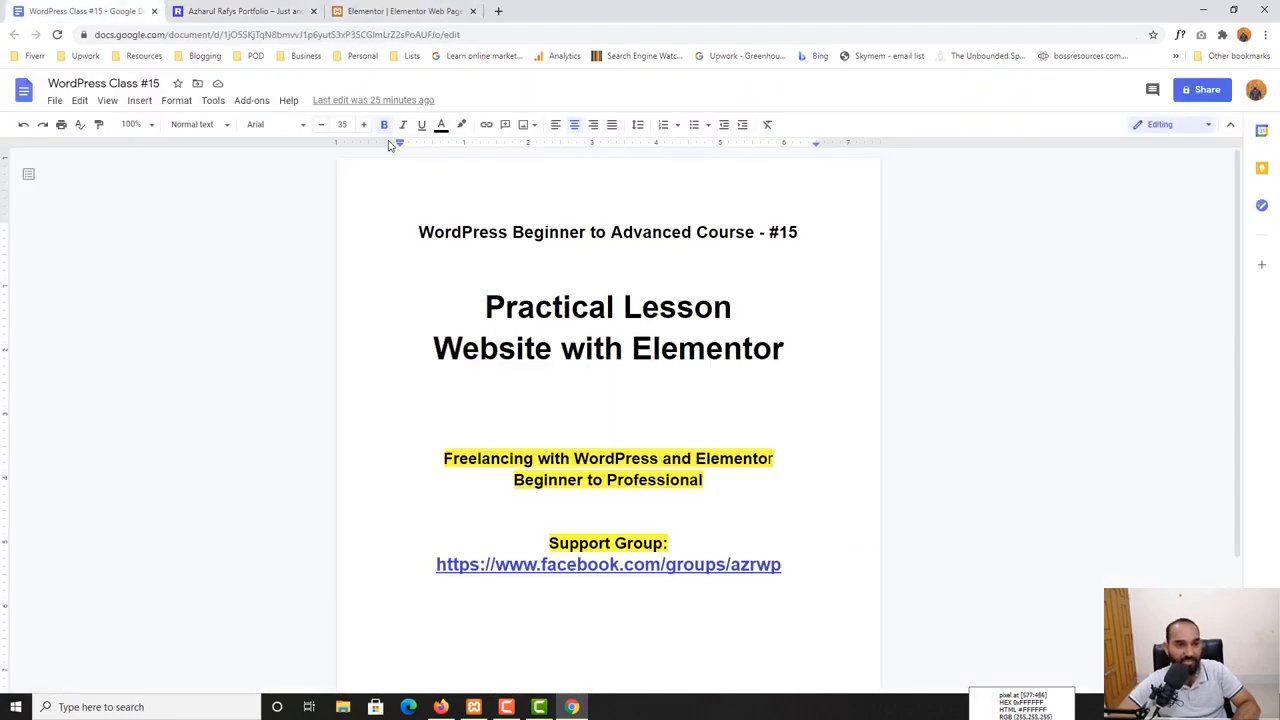
pyautogui.click(400, 10)
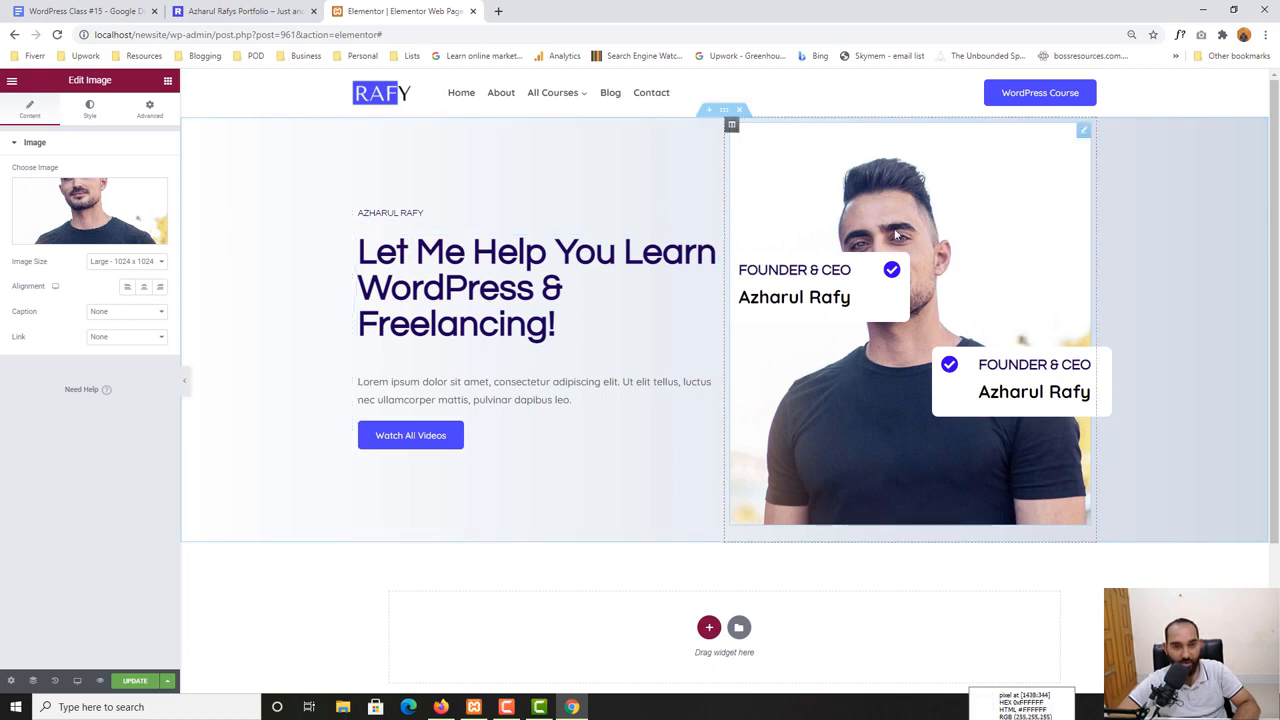
pyautogui.moveTo(726, 330); pyautogui.dragTo(768, 334)
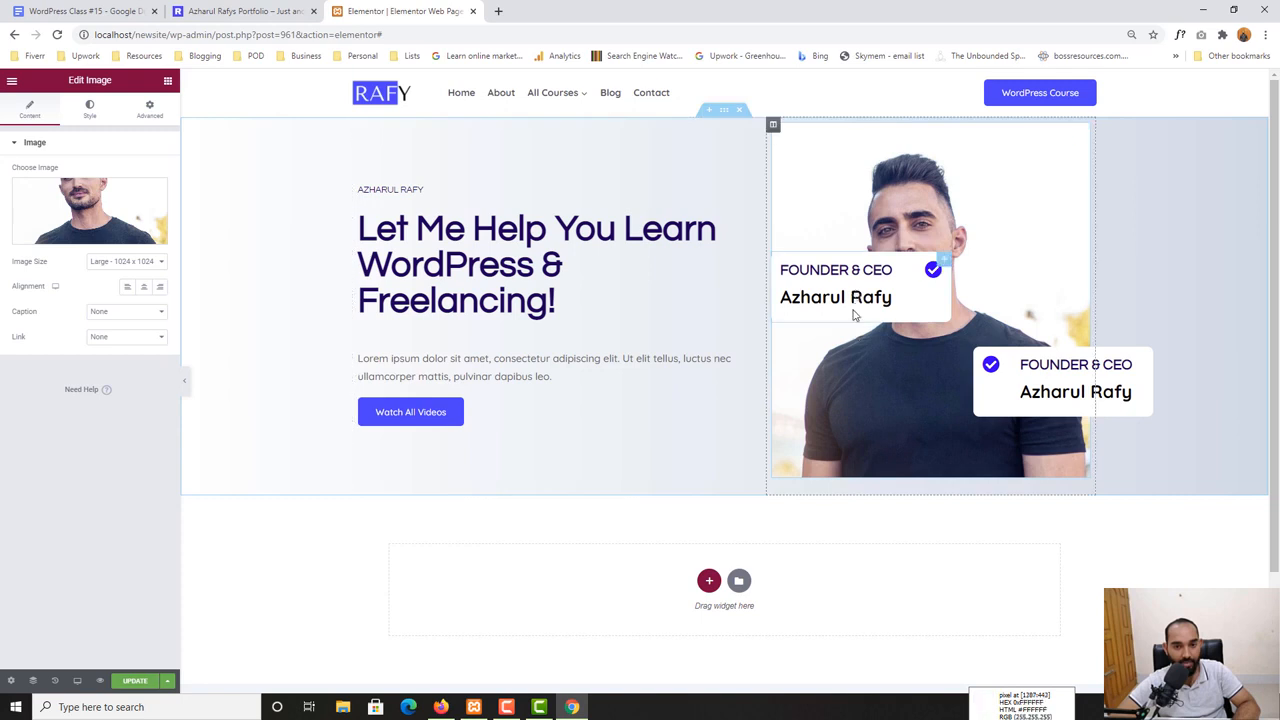
pyautogui.moveTo(853, 315); pyautogui.dragTo(835, 402)
pyautogui.moveTo(1080, 387); pyautogui.dragTo(1081, 440)
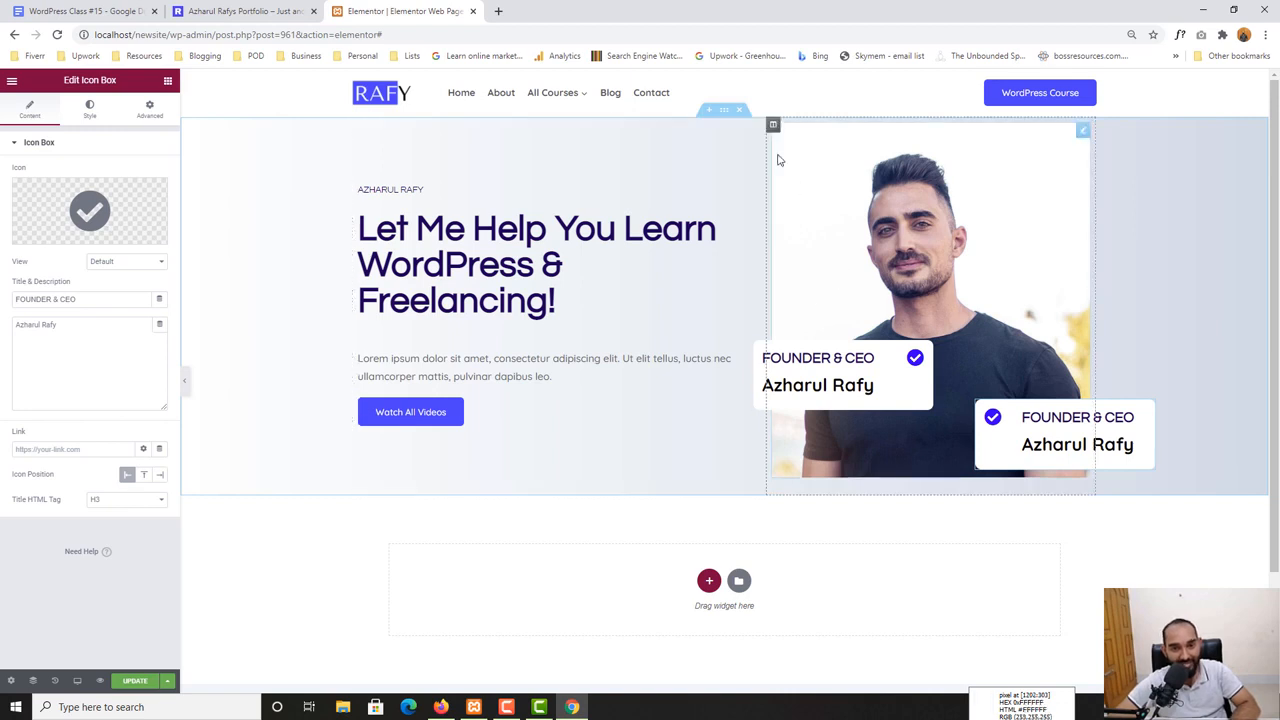
# Set the photo column's margin and padding to 0 on all sides and compare the result with the homepage
pyautogui.click(773, 126)
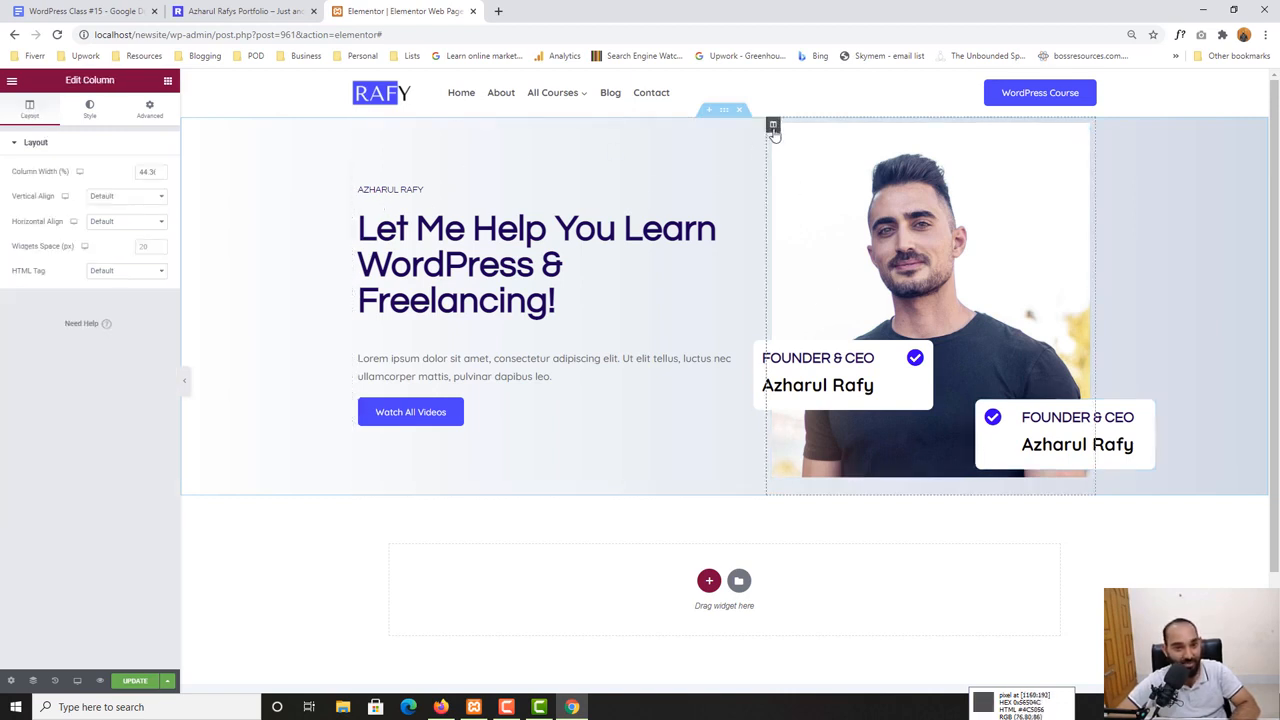
pyautogui.click(150, 110)
pyautogui.click(155, 190)
pyautogui.click(155, 235)
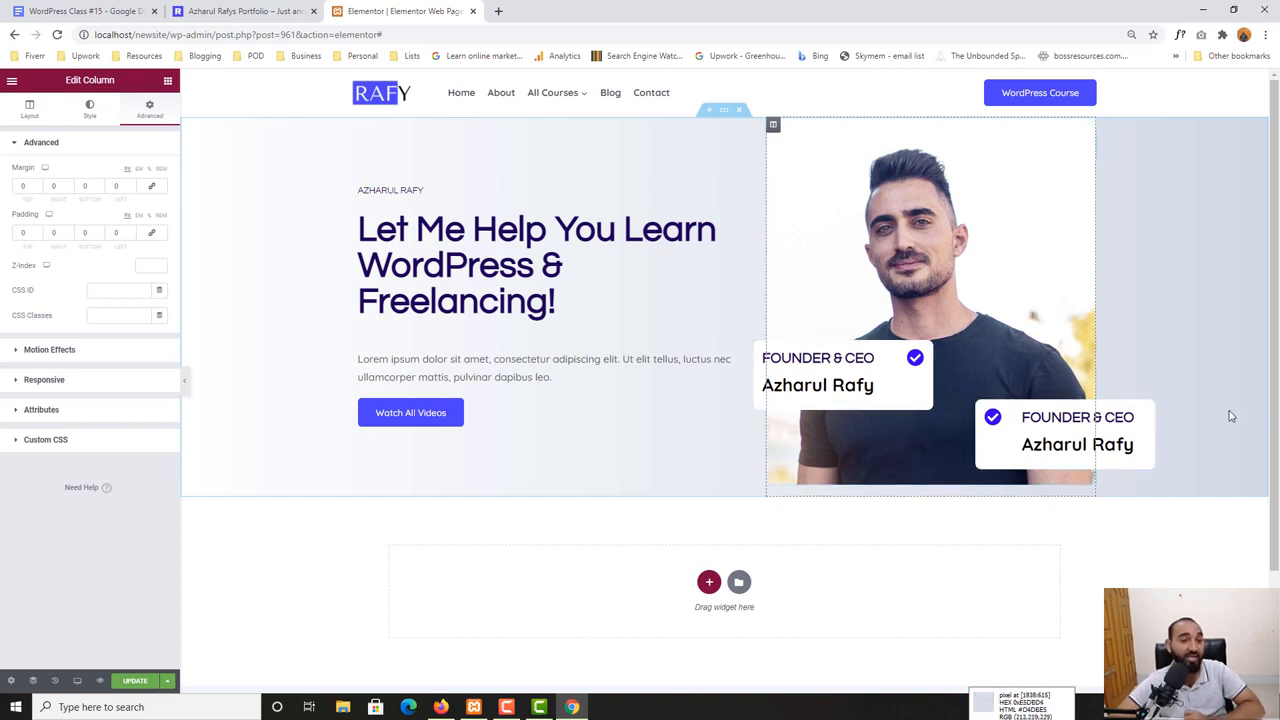
pyautogui.click(258, 8)
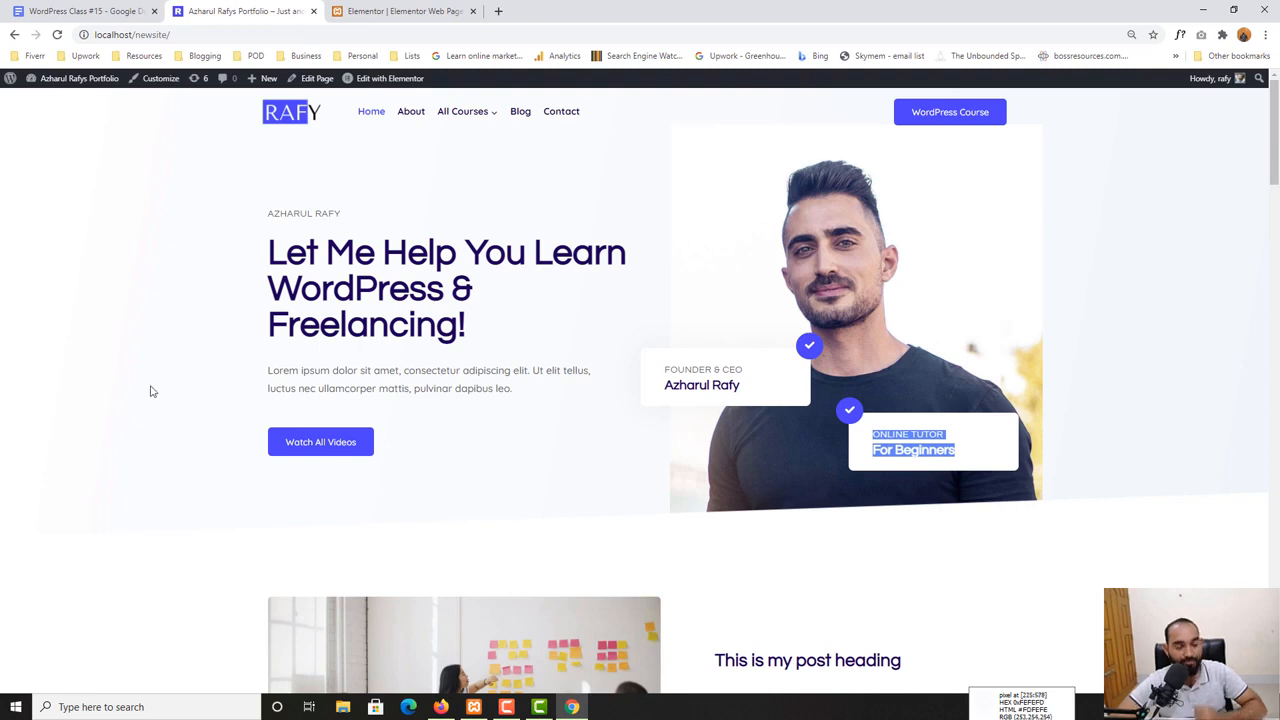
pyautogui.click(423, 10)
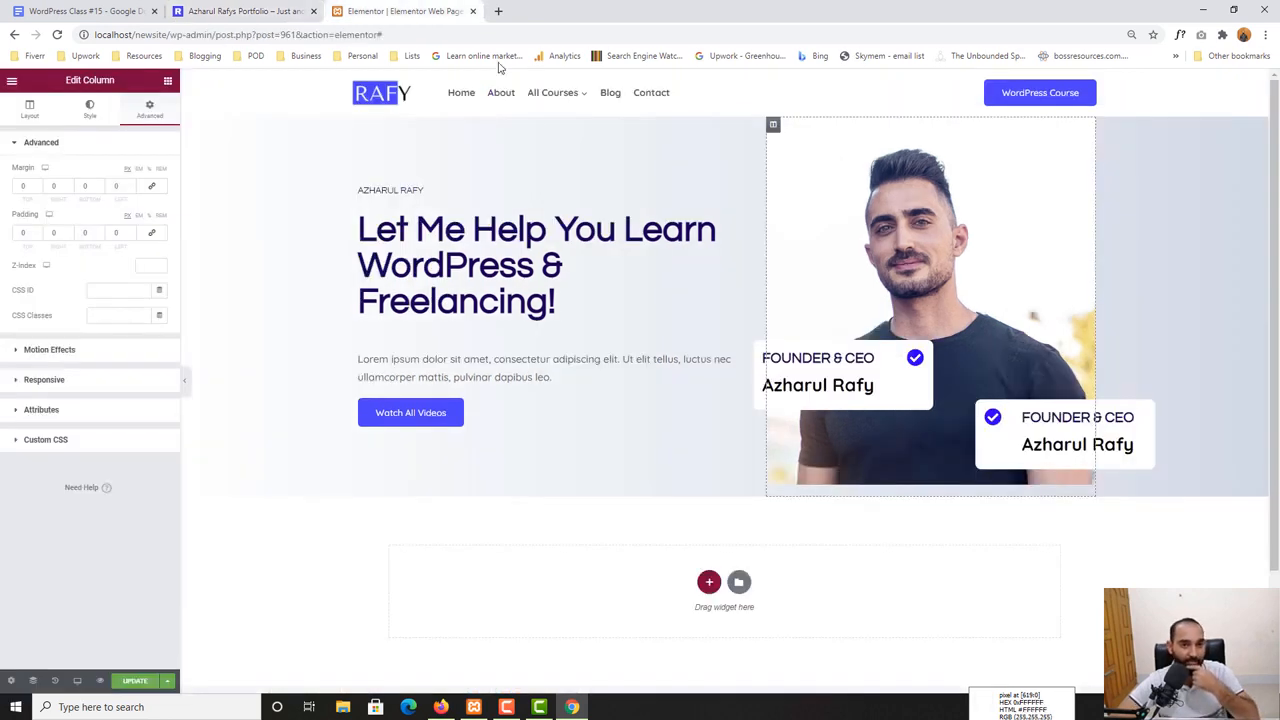
# Unlink the hero section's padding values and set its top and bottom padding to 100 px
pyautogui.click(718, 115)
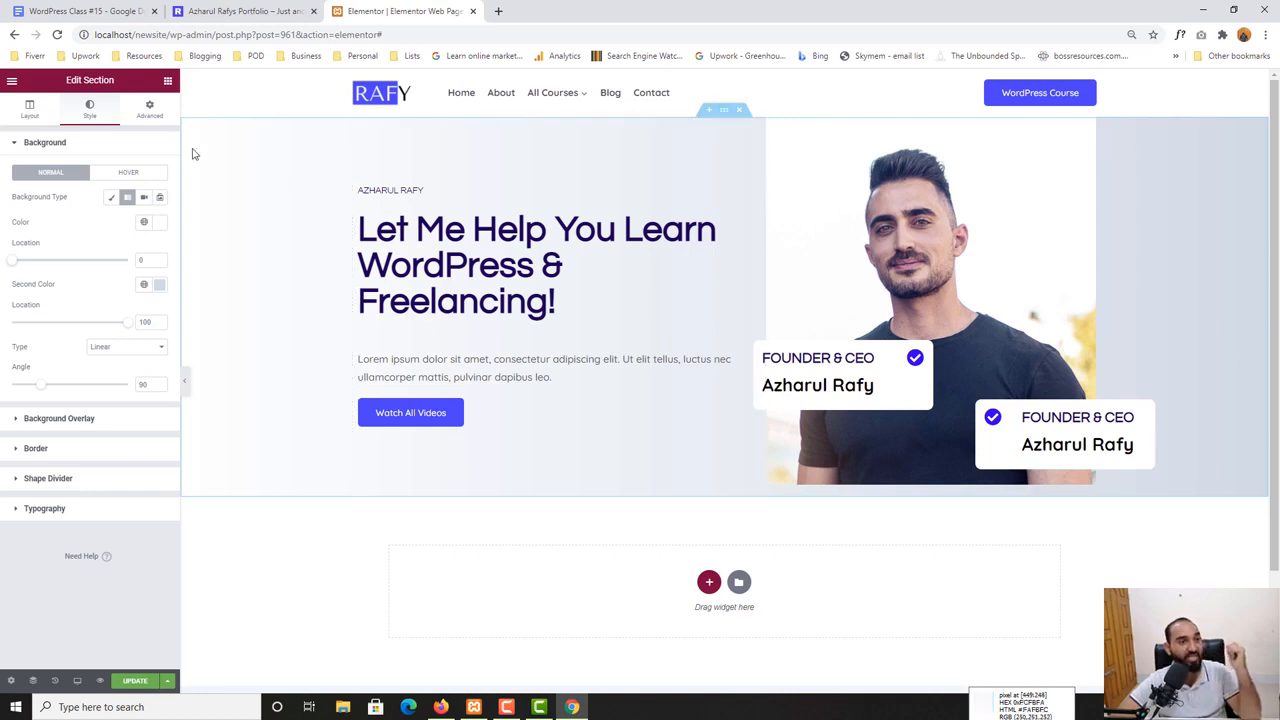
pyautogui.click(167, 115)
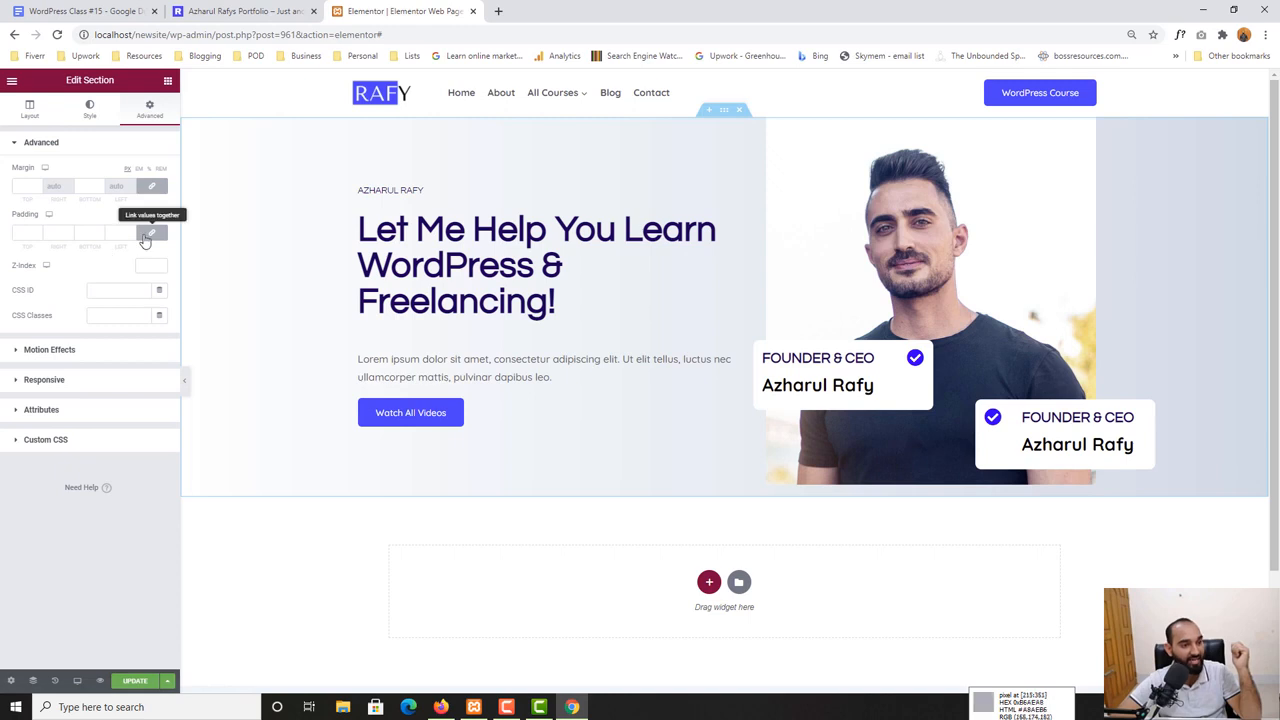
pyautogui.click(152, 234)
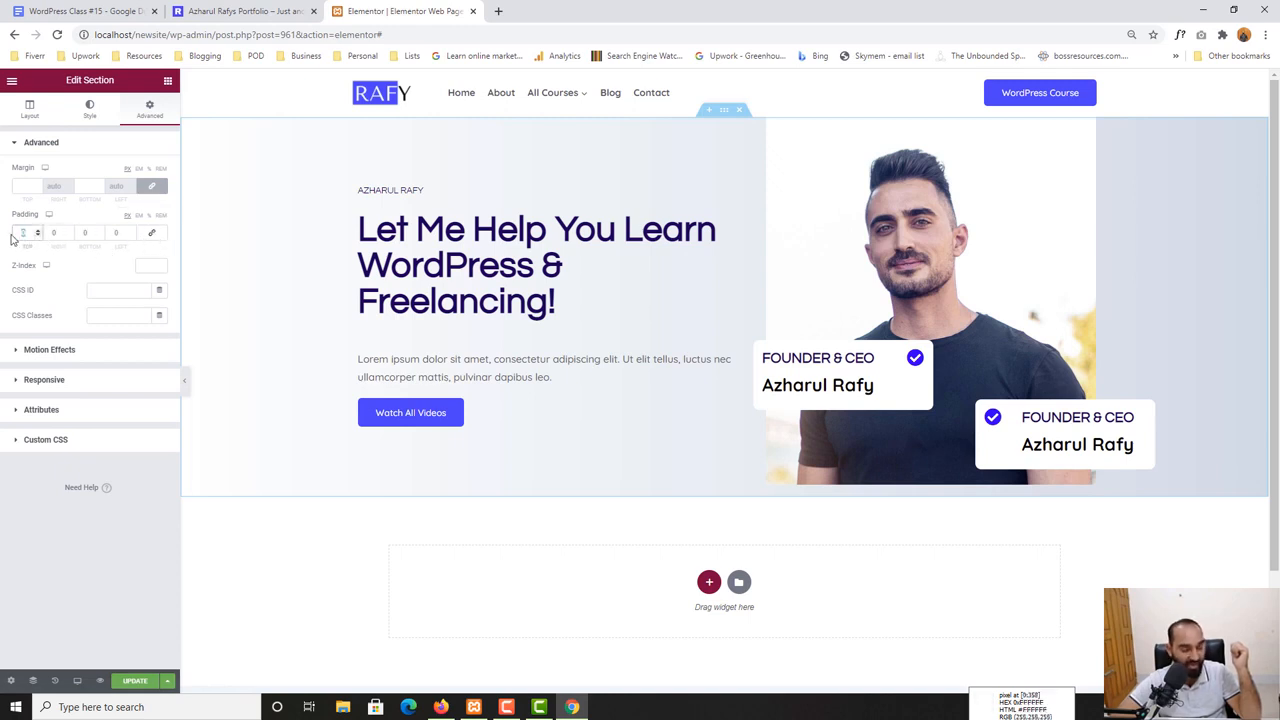
pyautogui.write('100')
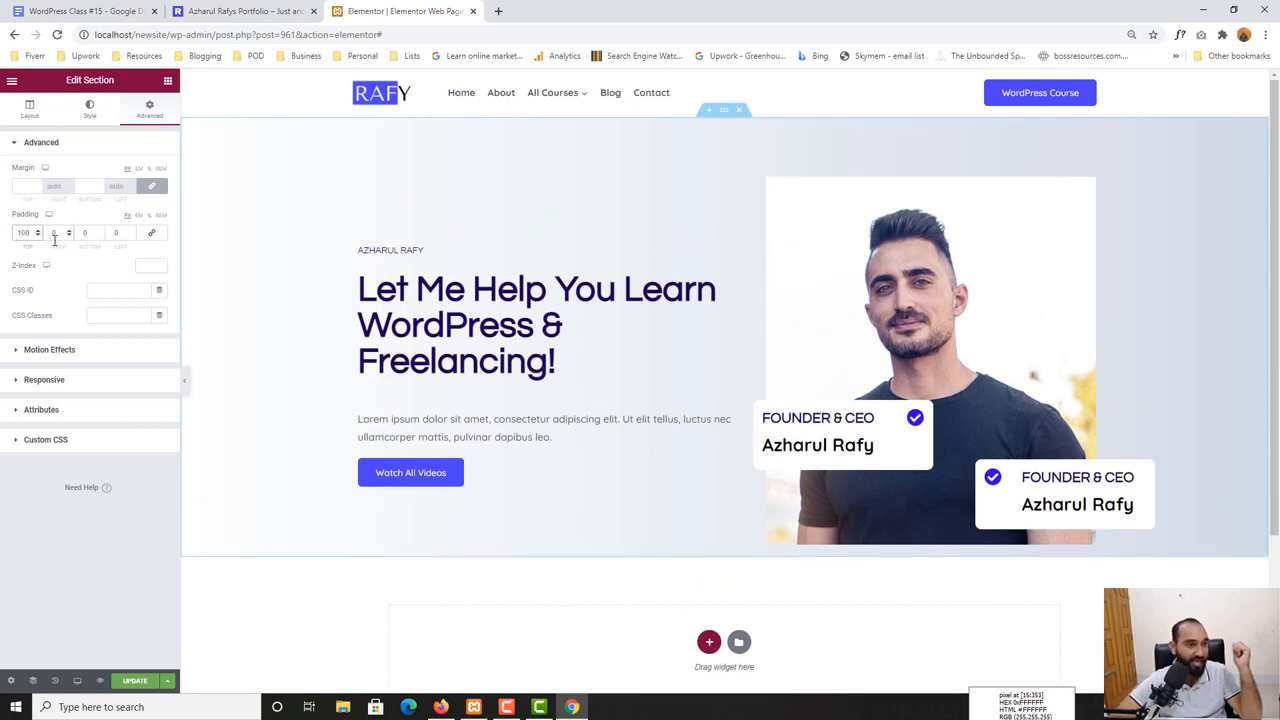
pyautogui.click(92, 235)
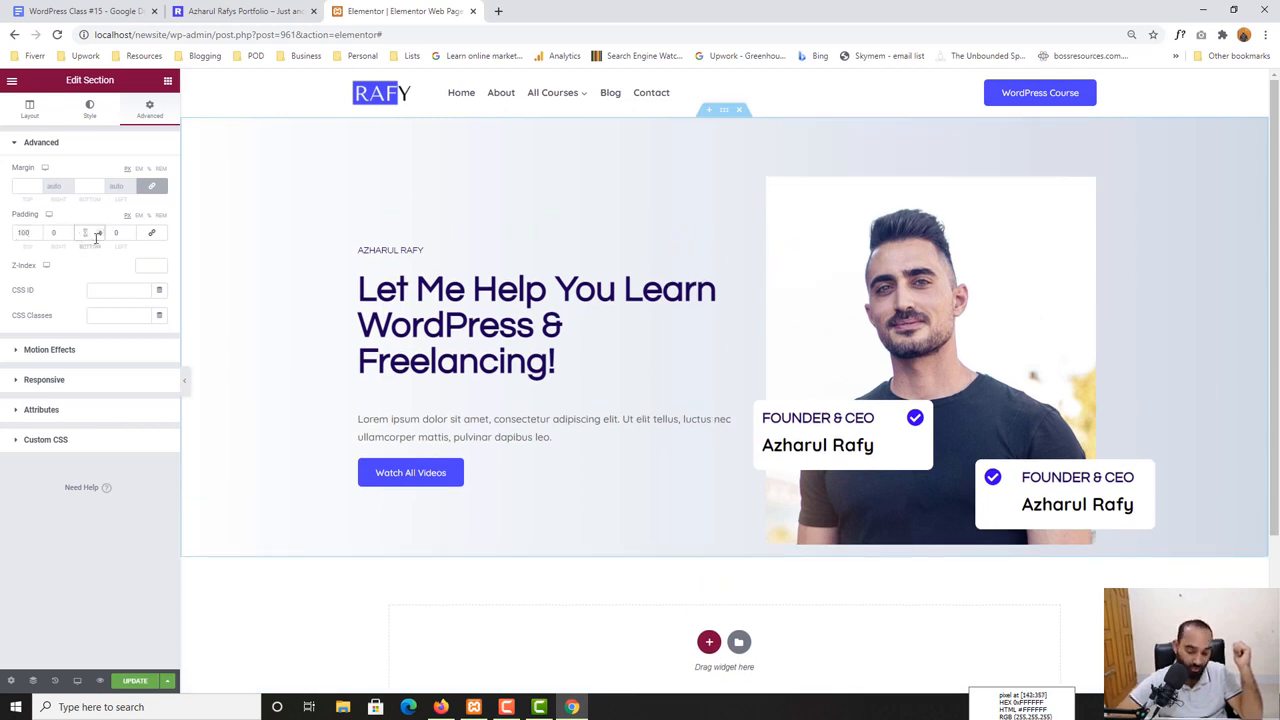
pyautogui.write('100')
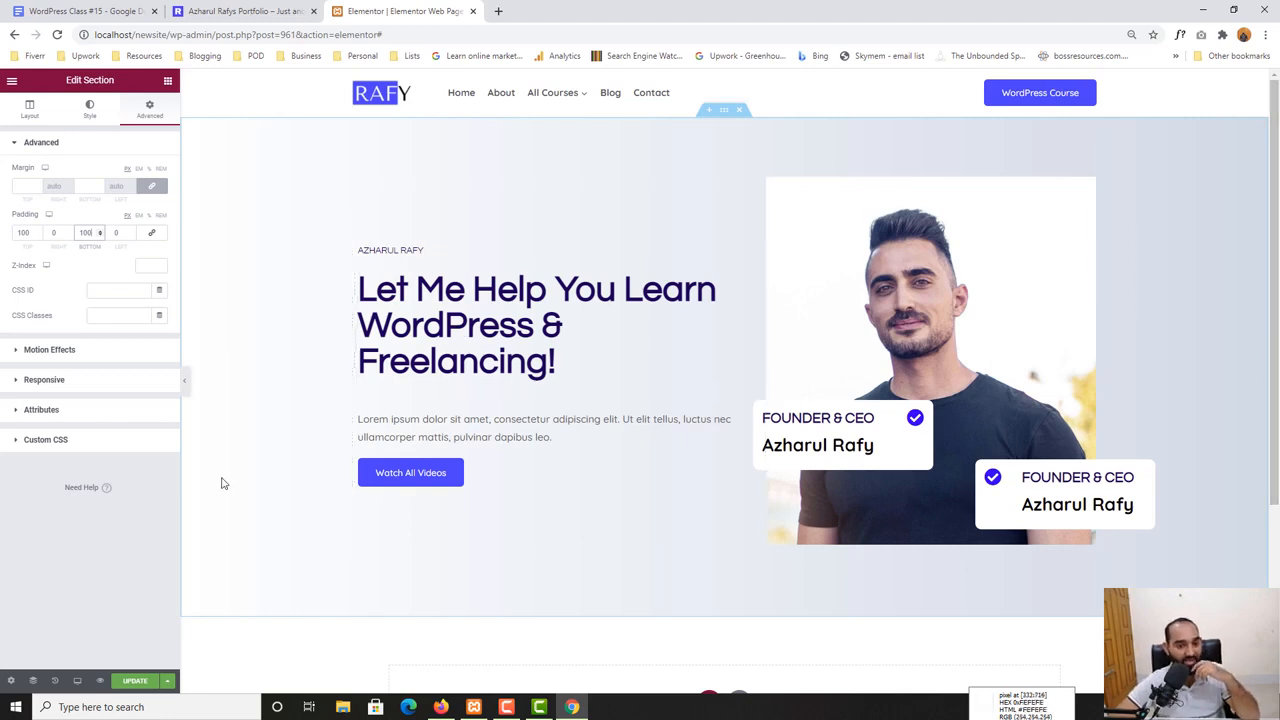
# Compare the hero section with the finished portfolio homepage and set its top padding to 0
pyautogui.click(225, 10)
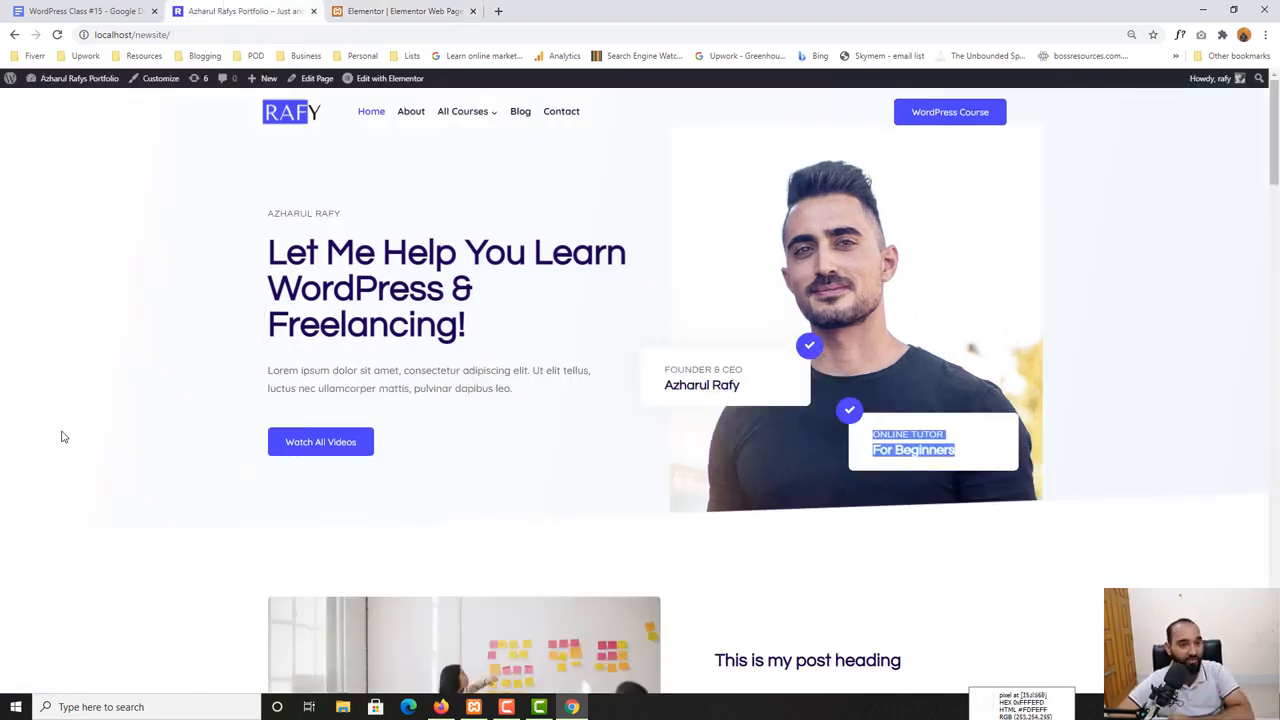
pyautogui.click(400, 11)
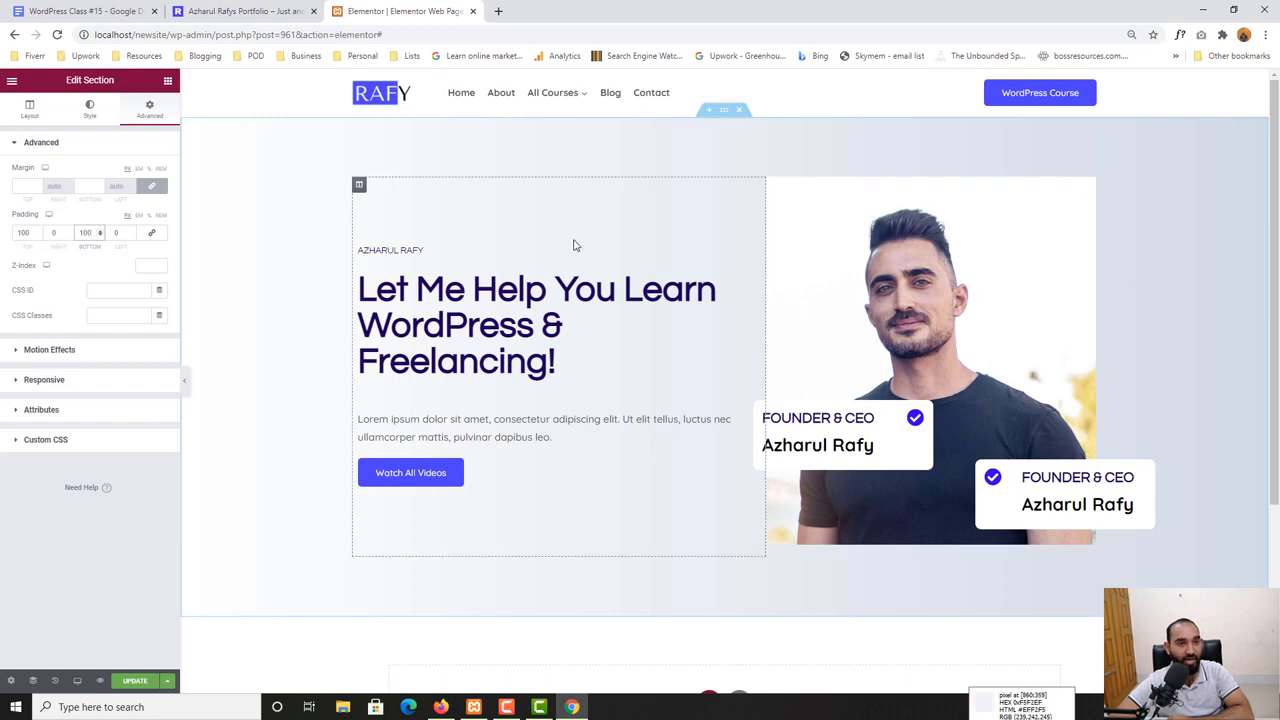
pyautogui.click(298, 8)
pyautogui.click(400, 11)
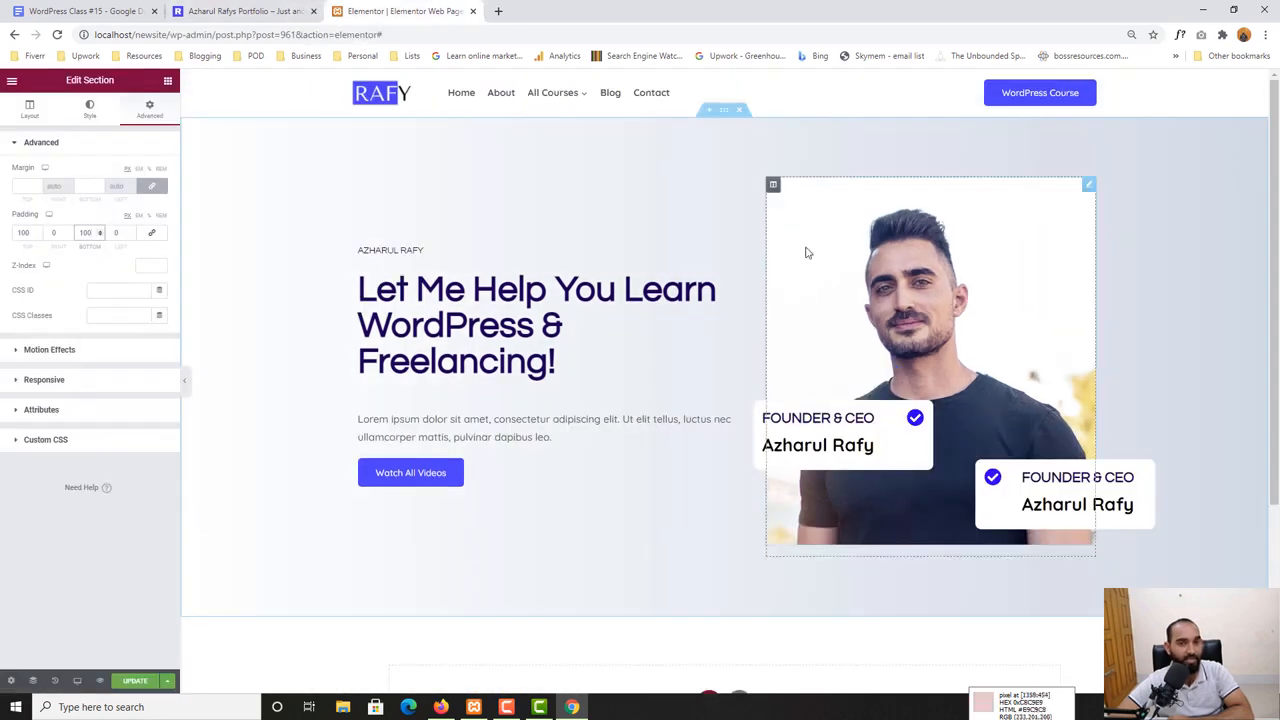
pyautogui.moveTo(30, 236); pyautogui.dragTo(3, 238)
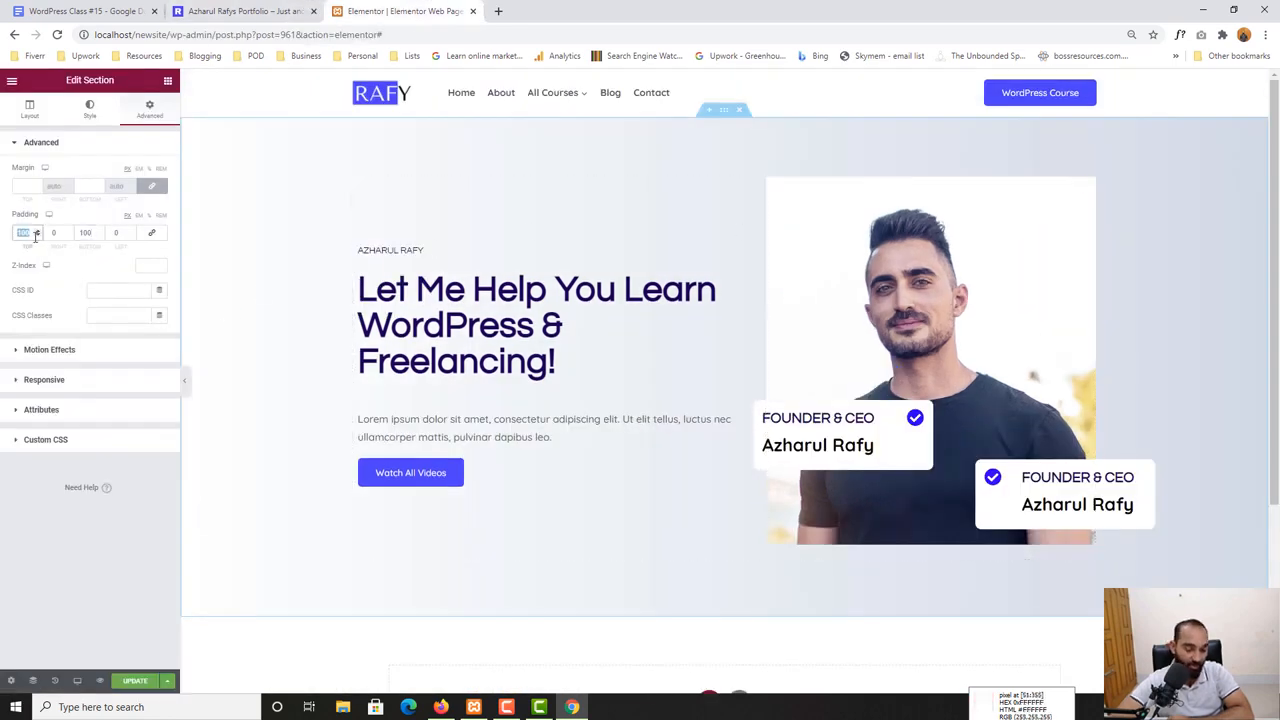
pyautogui.write('0')
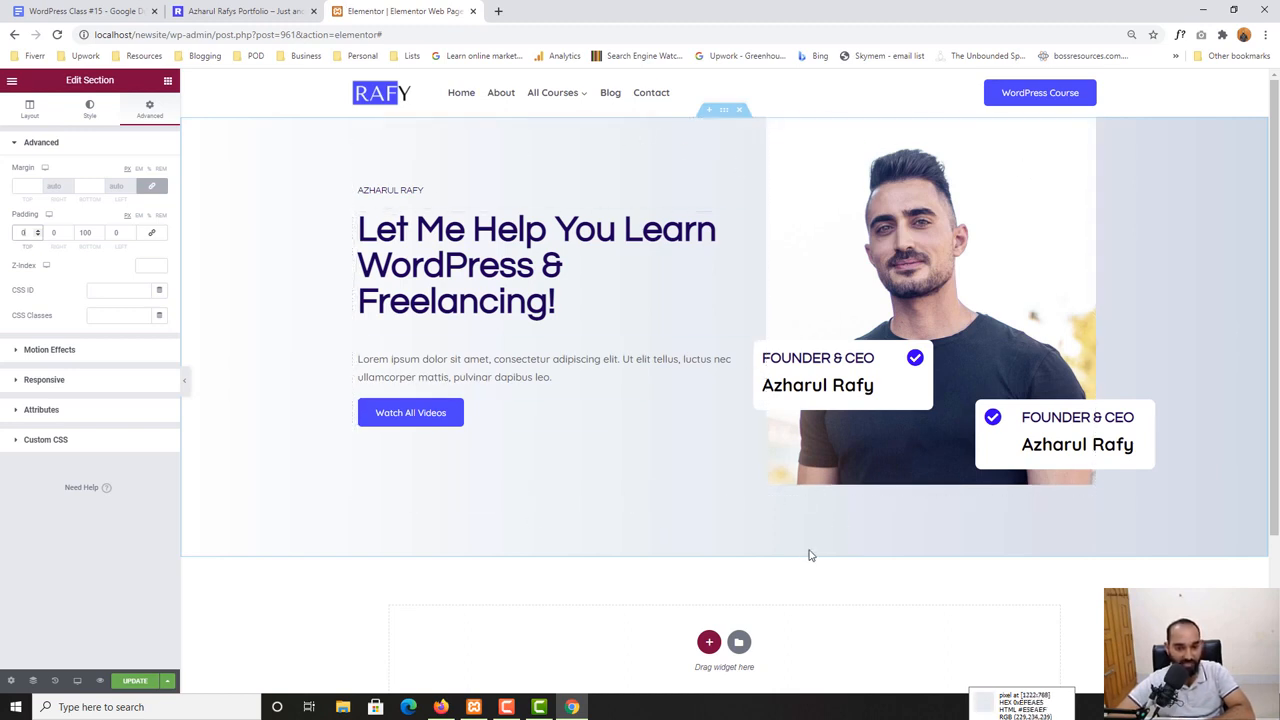
# Check the finished homepage's hero bottom edge and open the bottom Shape Divider settings of the hero section being built
pyautogui.click(215, 5)
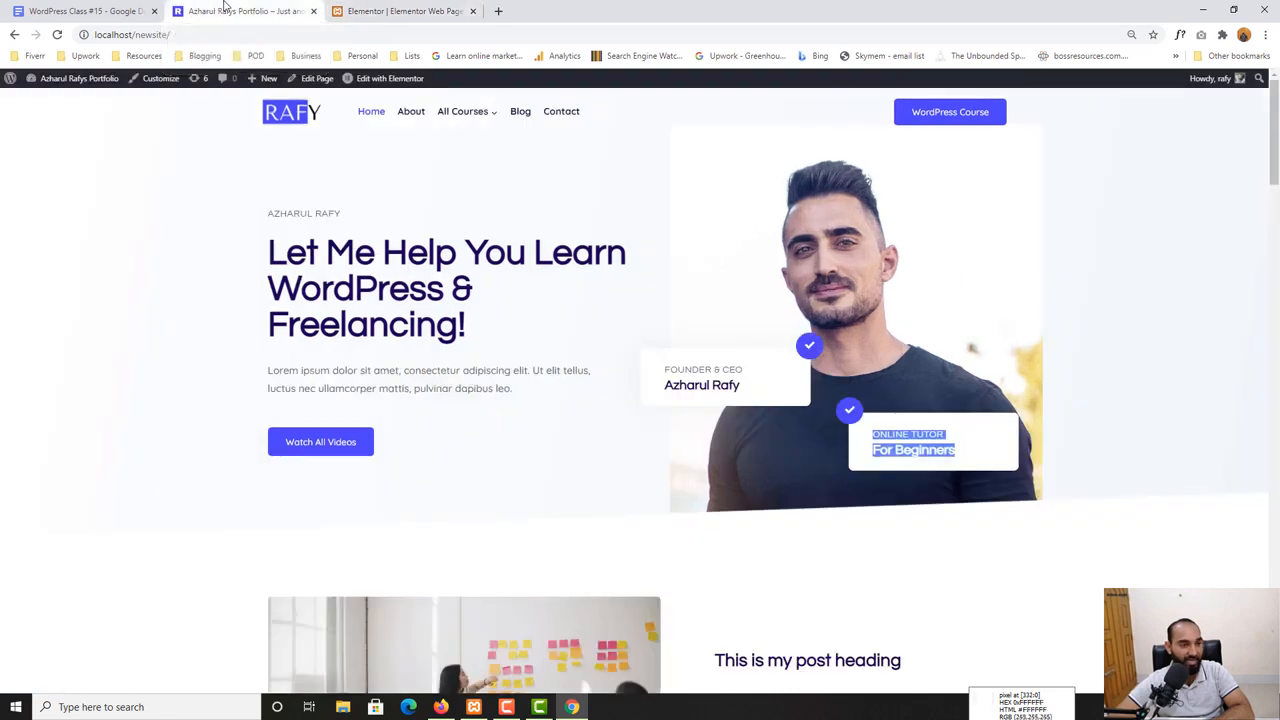
pyautogui.scroll(-1, 395, 384)
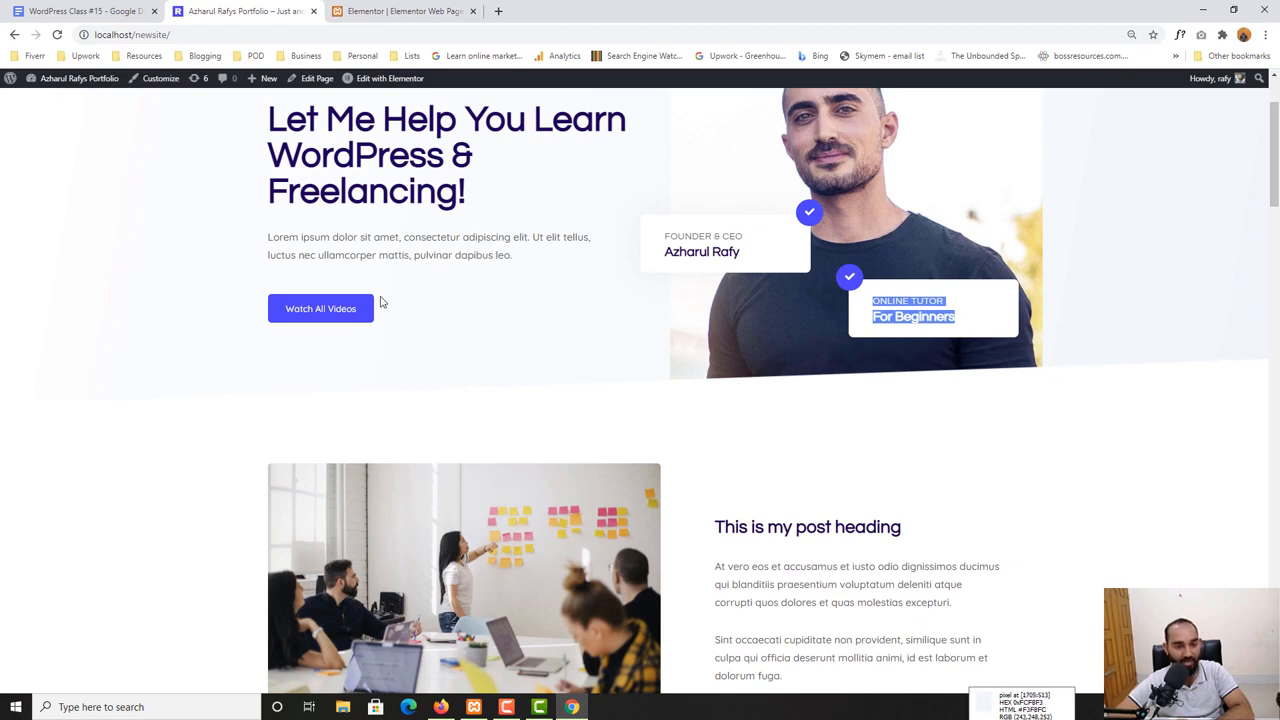
pyautogui.click(395, 11)
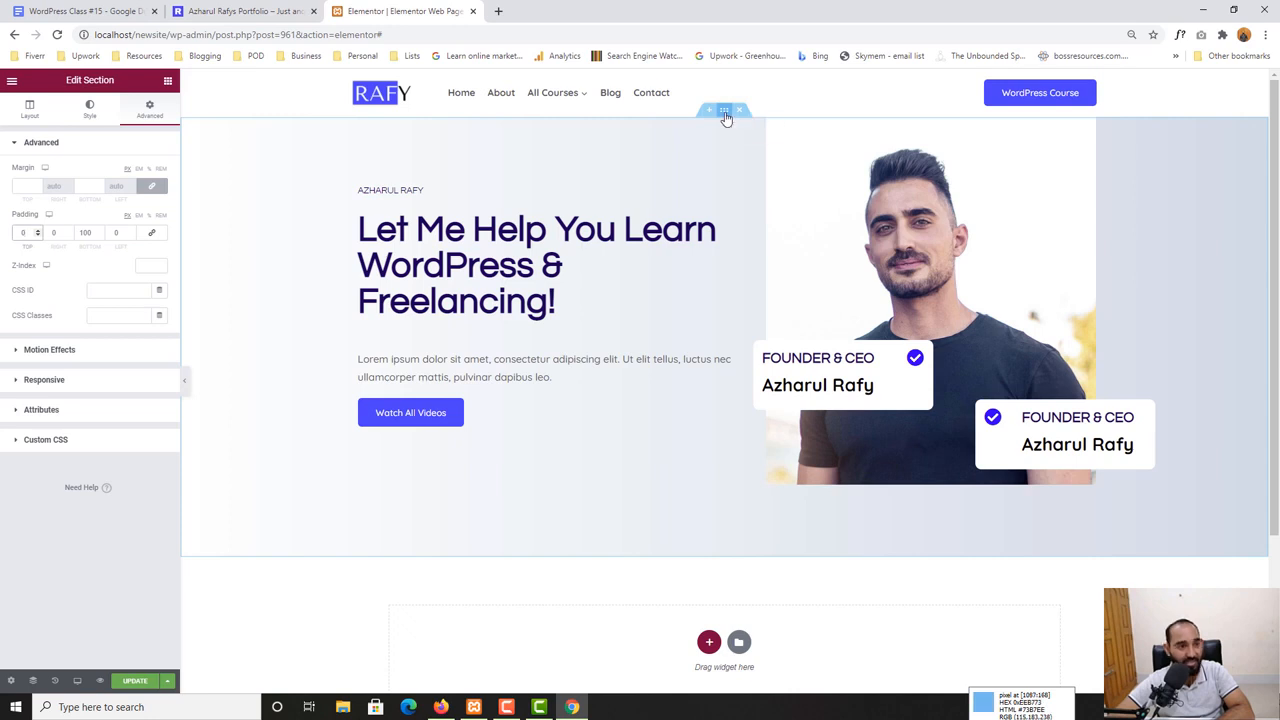
pyautogui.click(89, 110)
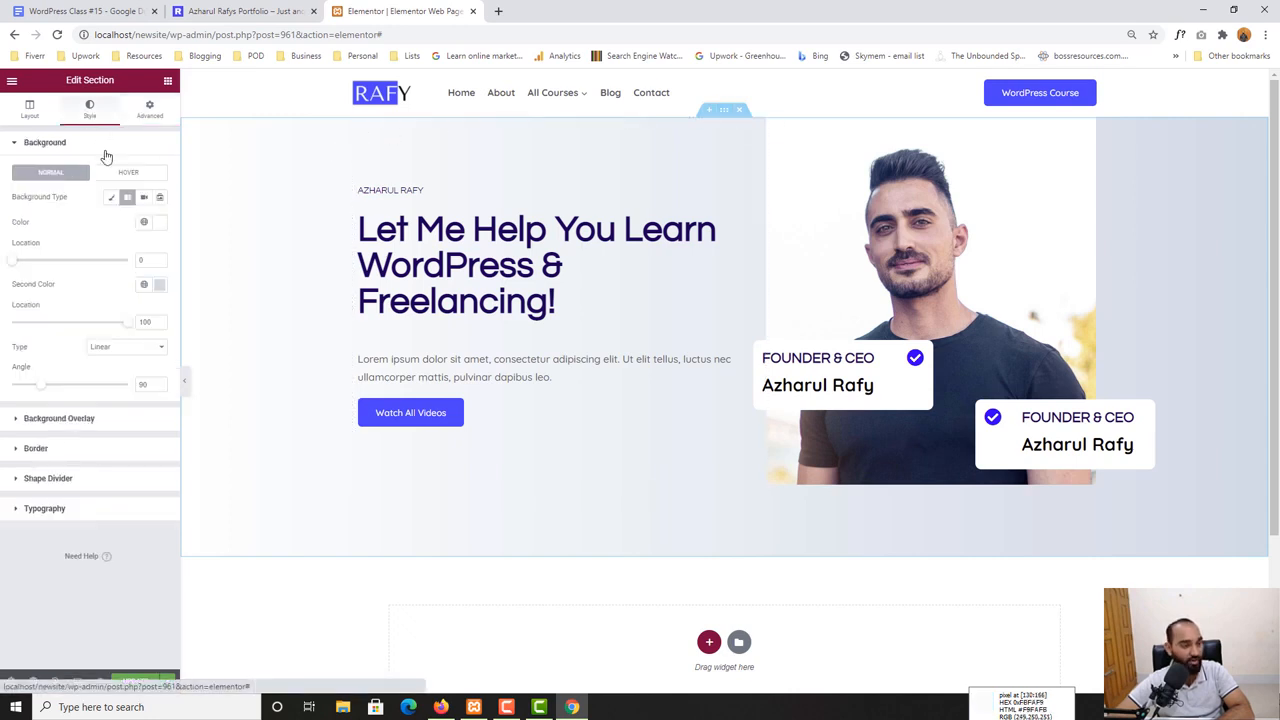
pyautogui.click(60, 482)
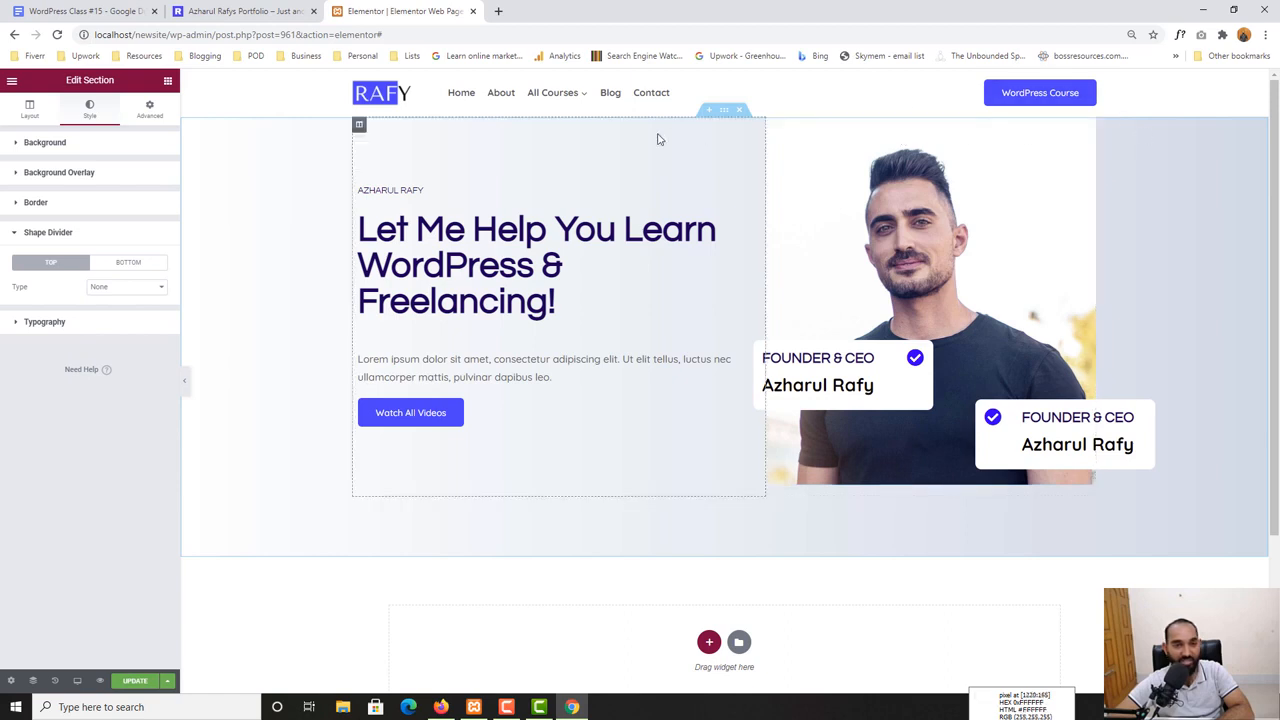
pyautogui.click(139, 264)
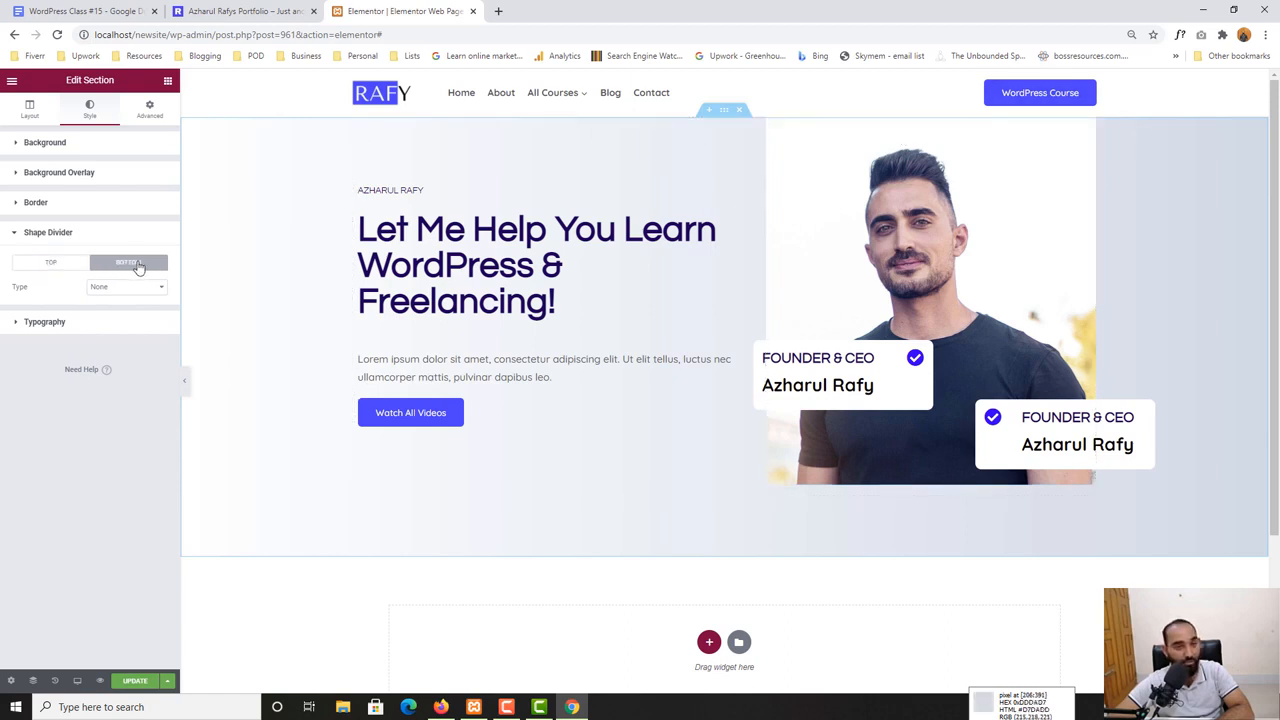
pyautogui.click(200, 10)
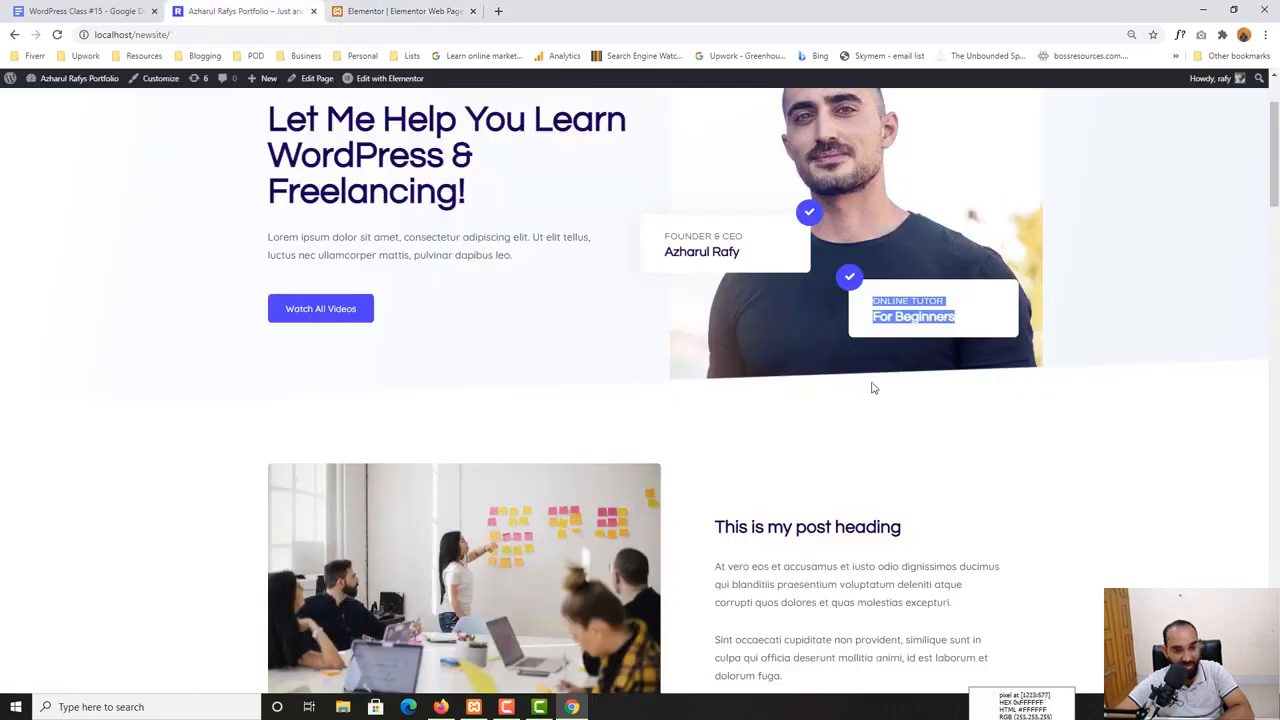
pyautogui.click(385, 11)
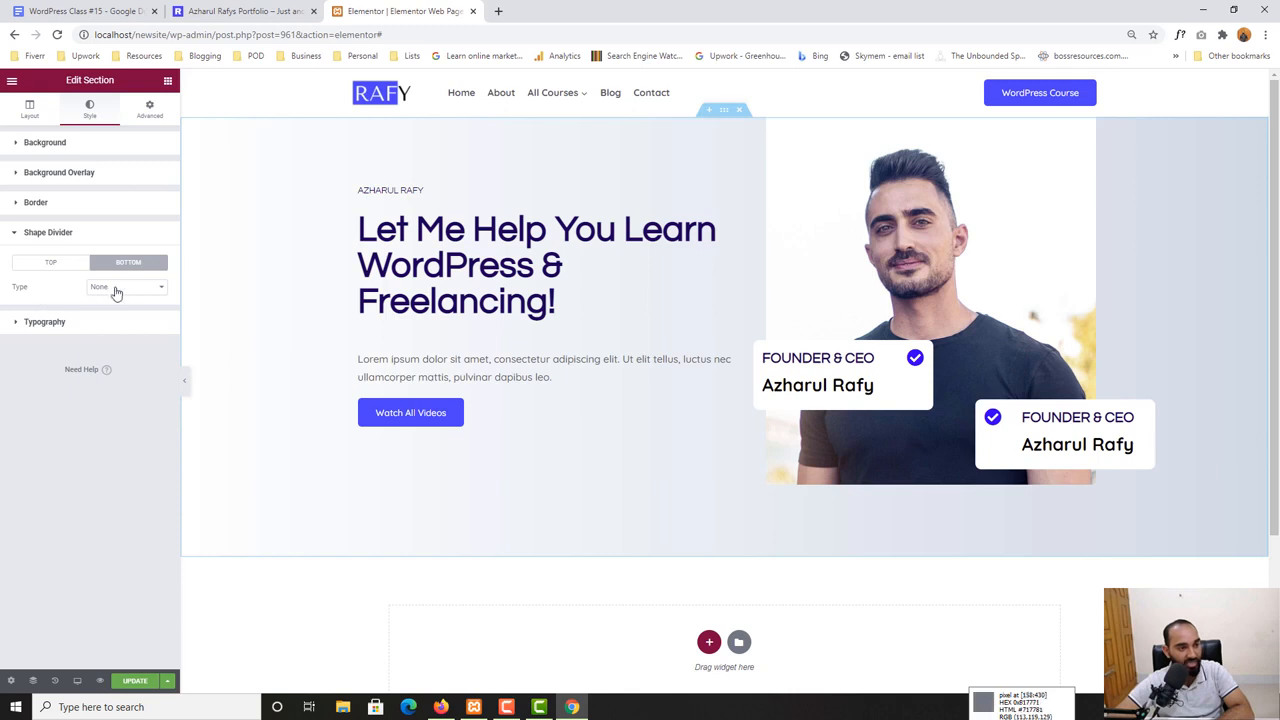
# Try Drops, Zigzag, Split, Waves Pattern and Pyramids as the hero section's bottom shape divider type
pyautogui.click(134, 288)
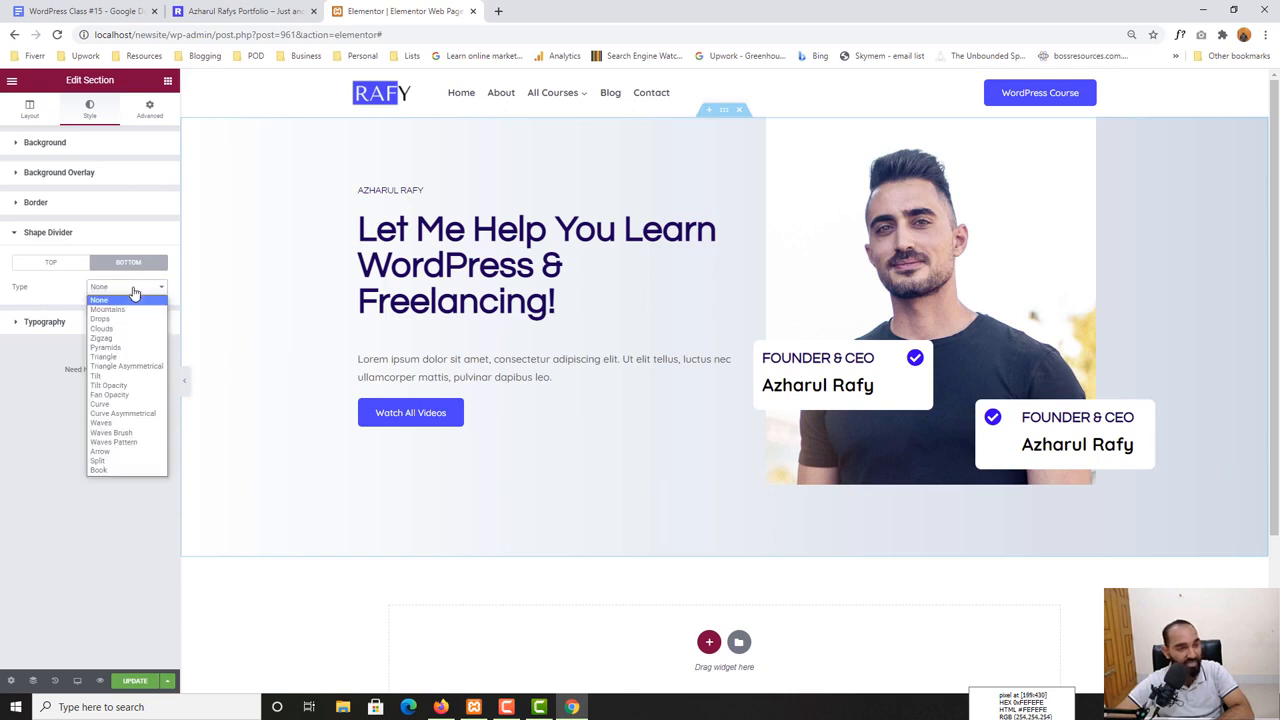
pyautogui.click(115, 319)
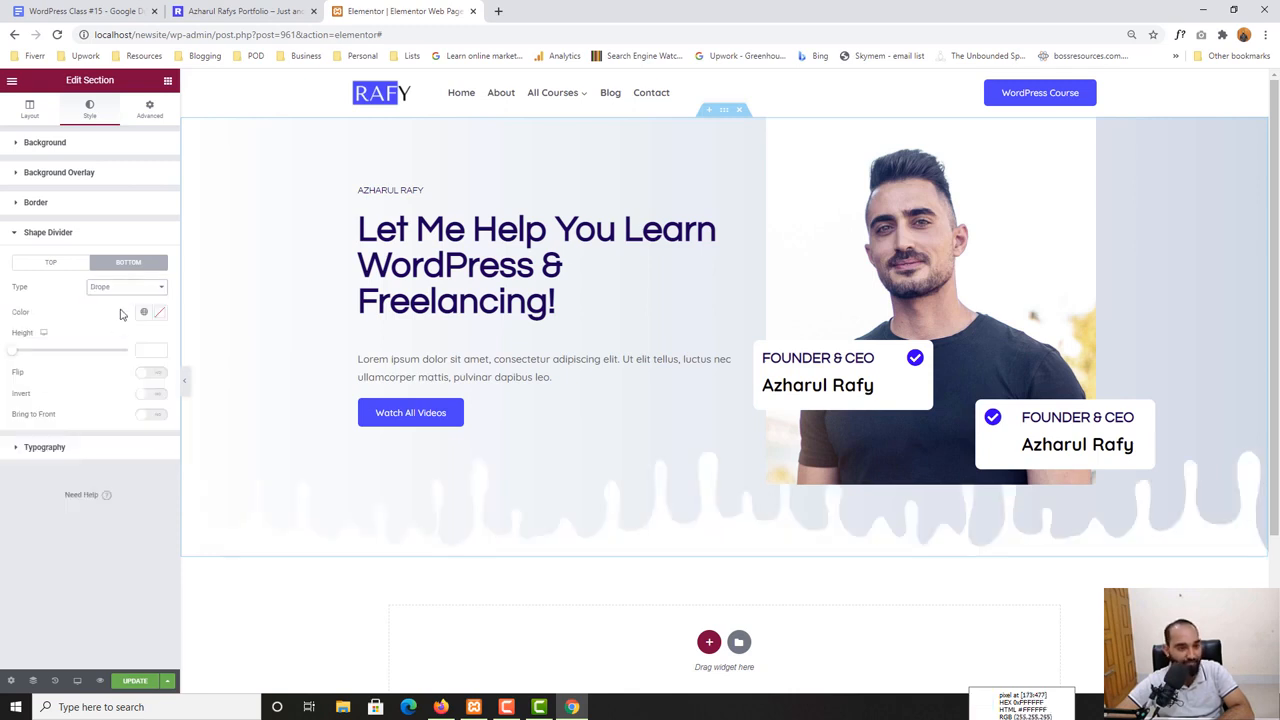
pyautogui.click(124, 290)
pyautogui.click(101, 338)
pyautogui.click(120, 290)
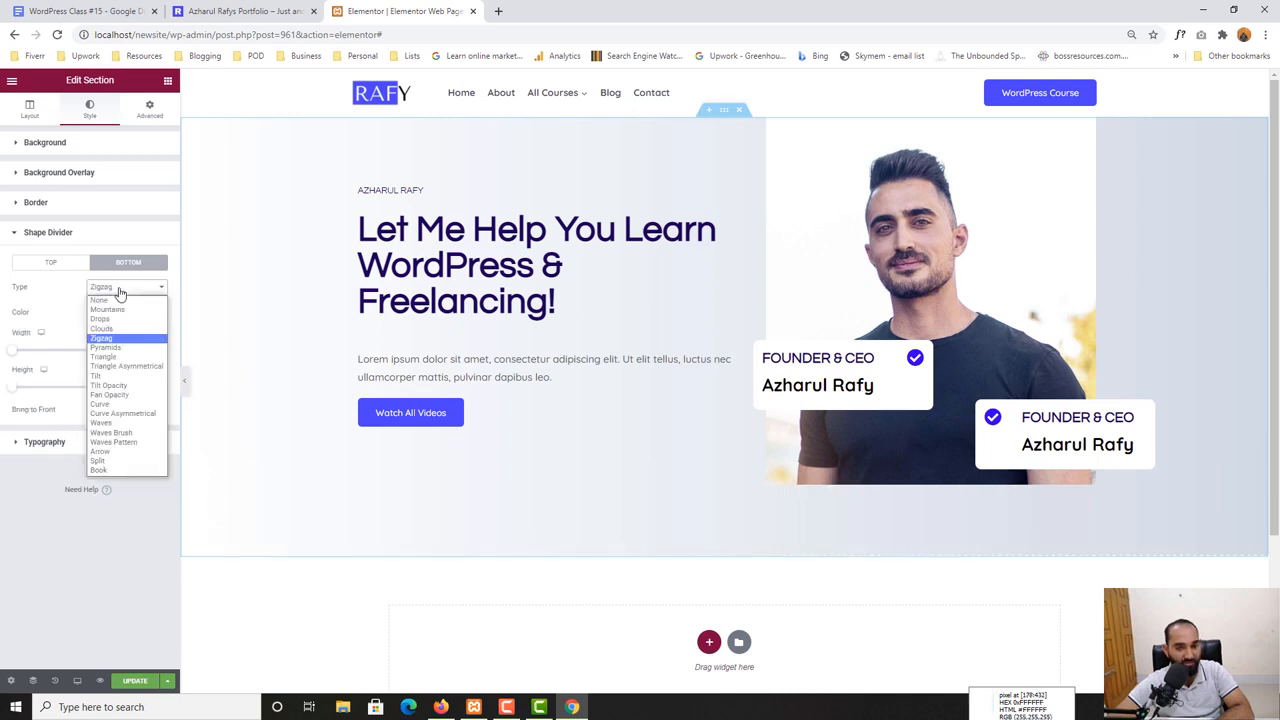
pyautogui.click(115, 461)
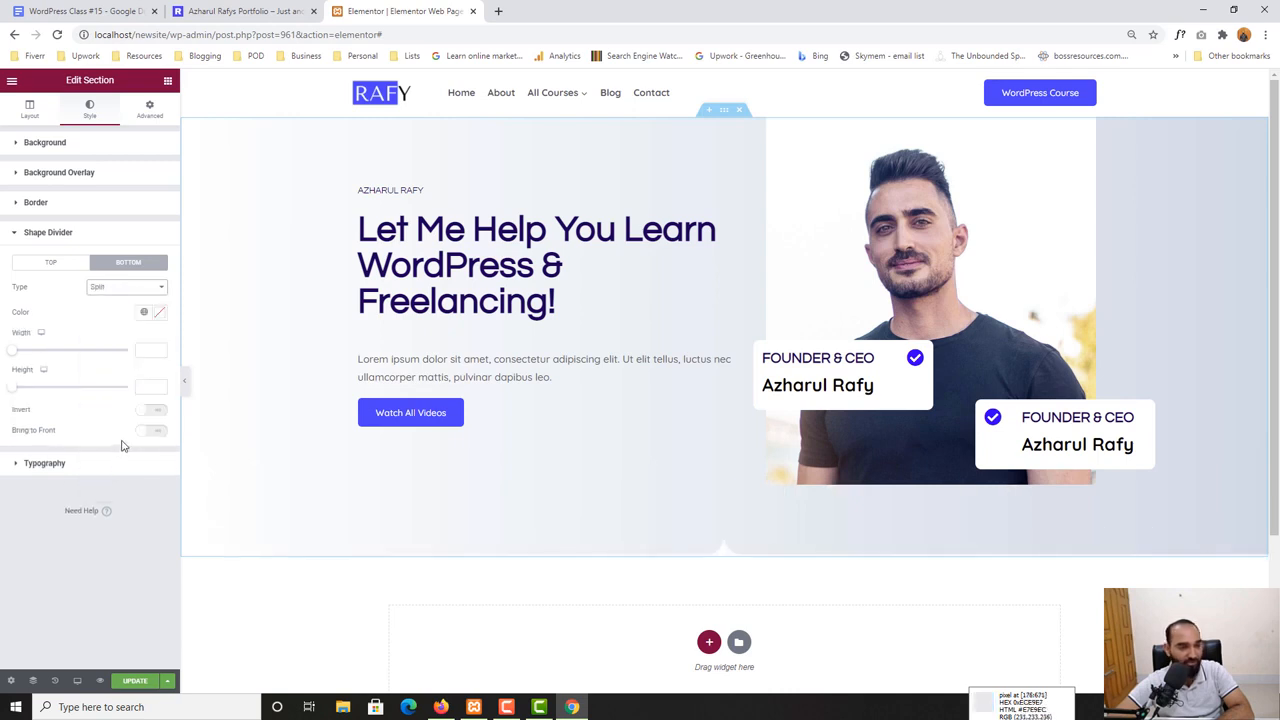
pyautogui.click(125, 287)
pyautogui.click(125, 444)
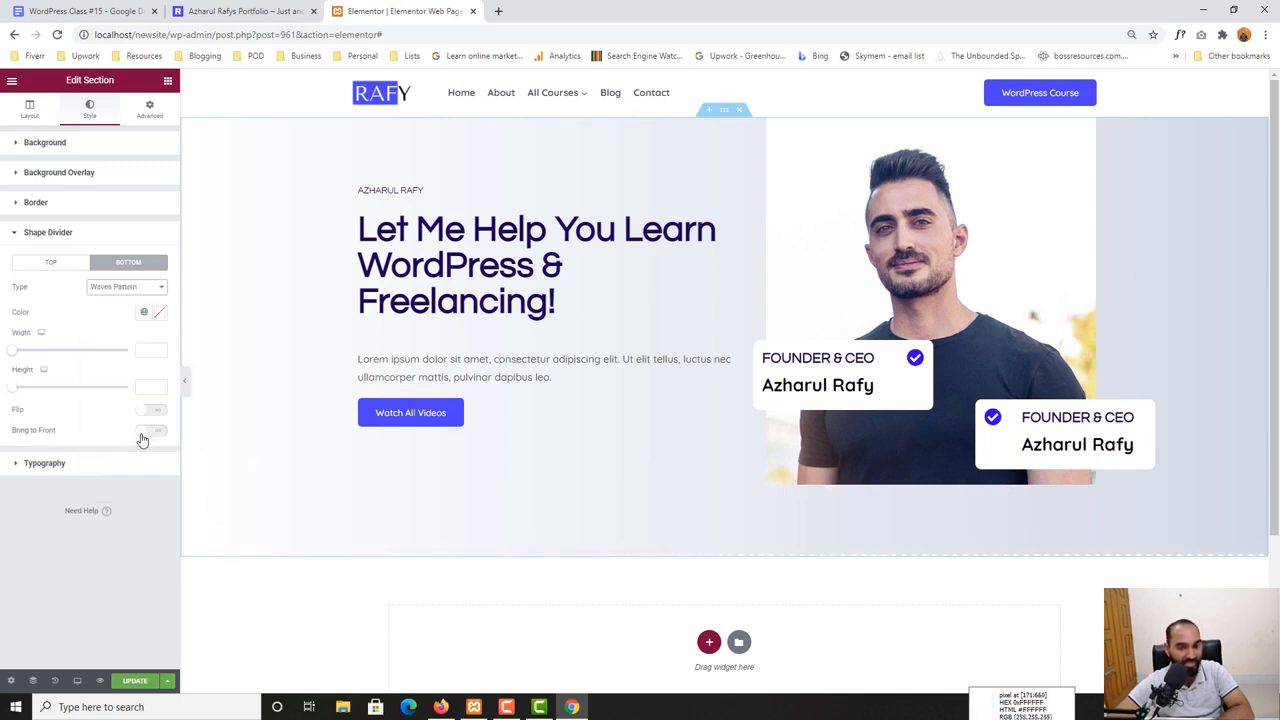
pyautogui.click(128, 287)
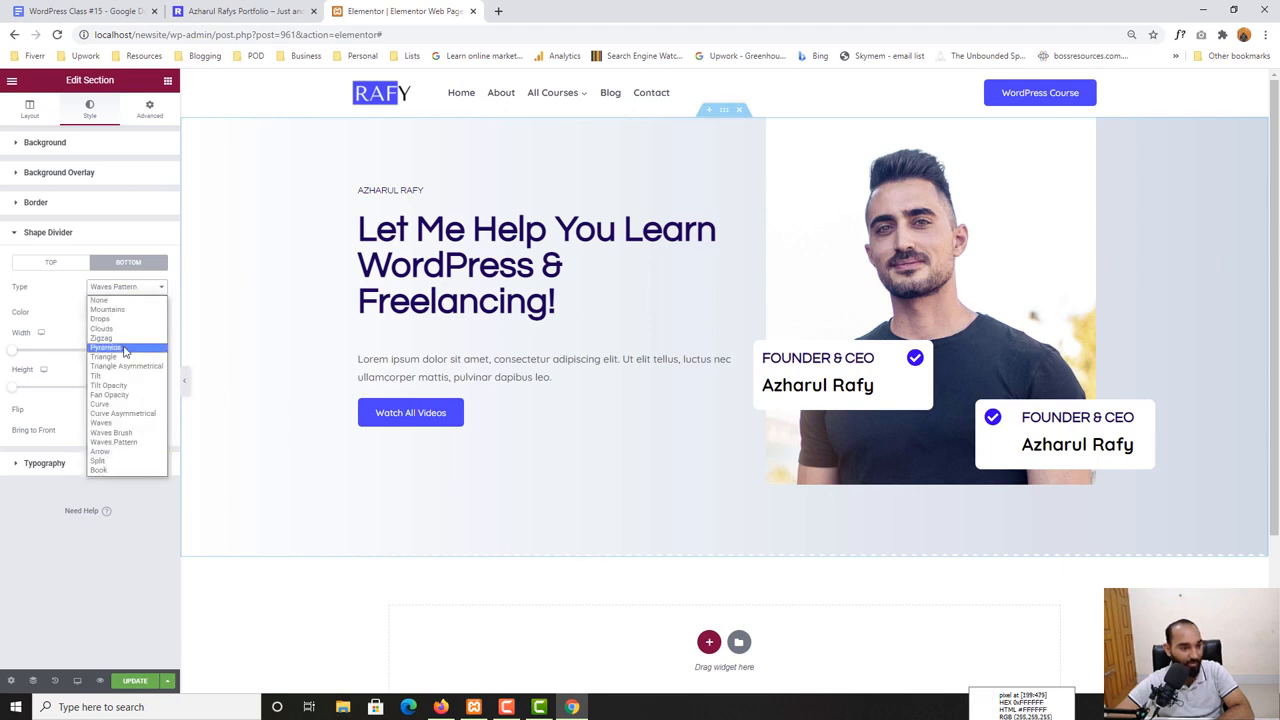
pyautogui.click(121, 348)
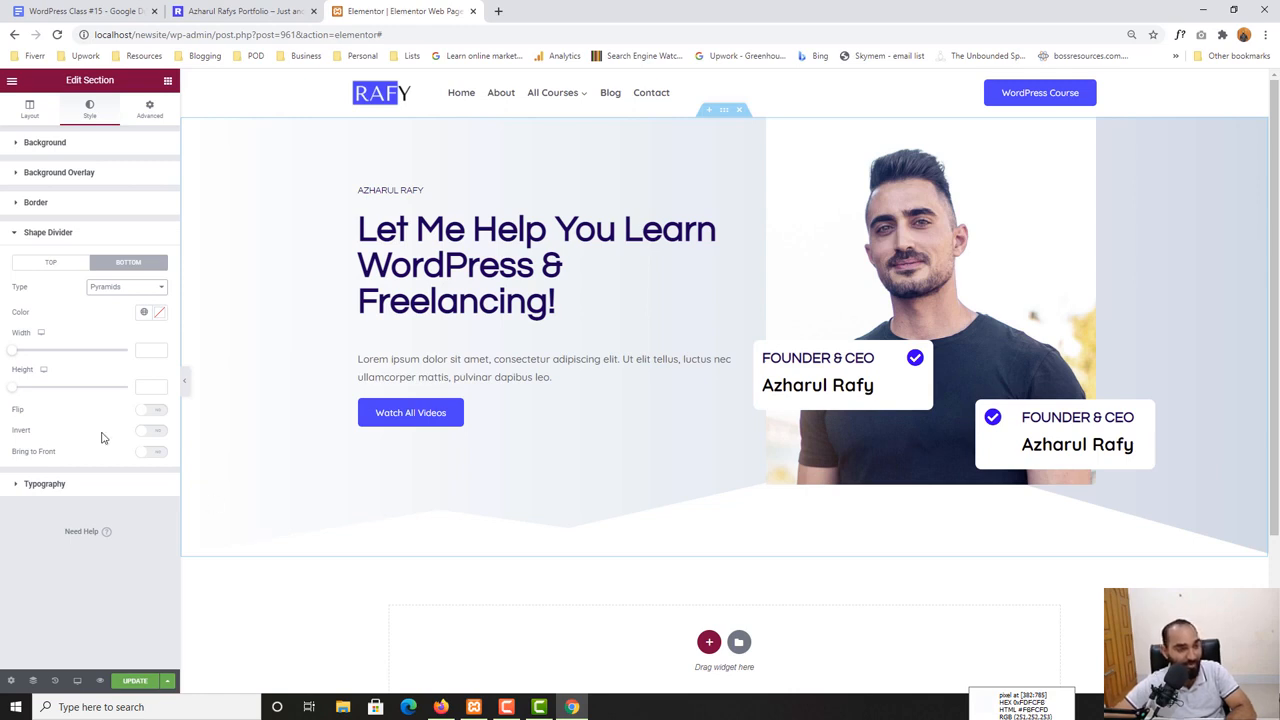
# Set the hero section's bottom shape divider to Tilt, with Flip and Bring to Front enabled
pyautogui.click(107, 291)
pyautogui.click(100, 378)
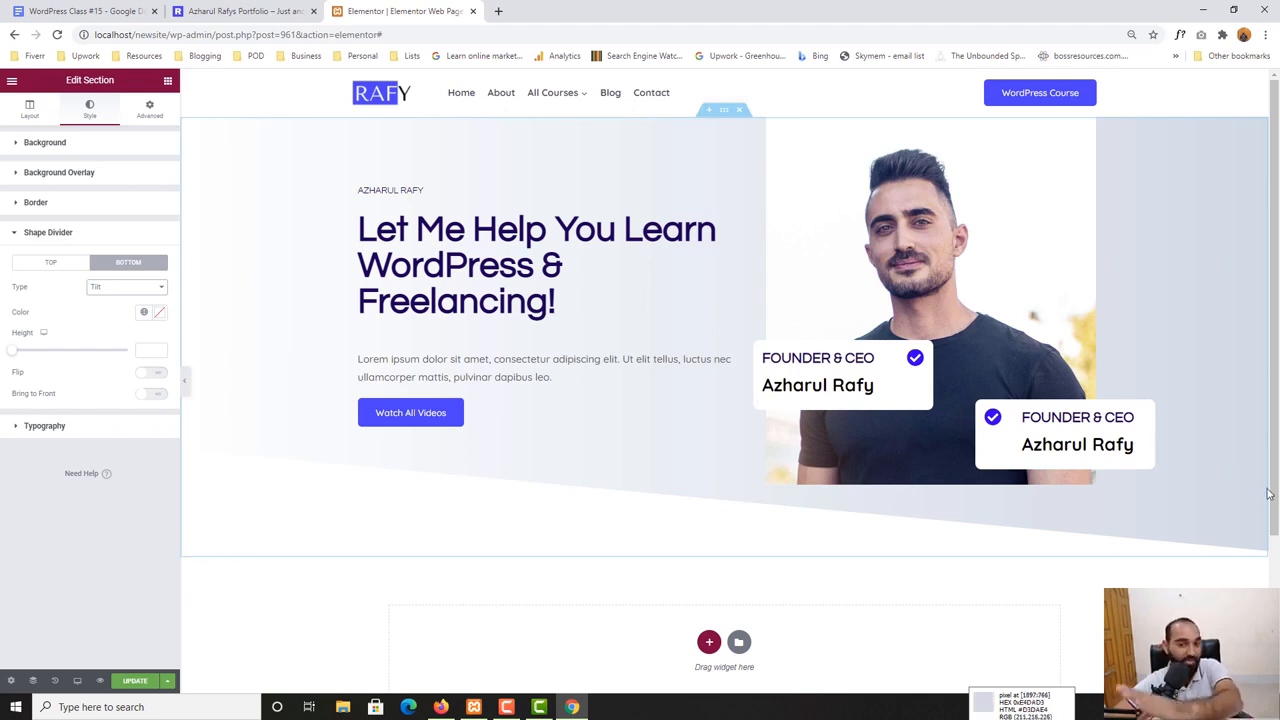
pyautogui.click(272, 8)
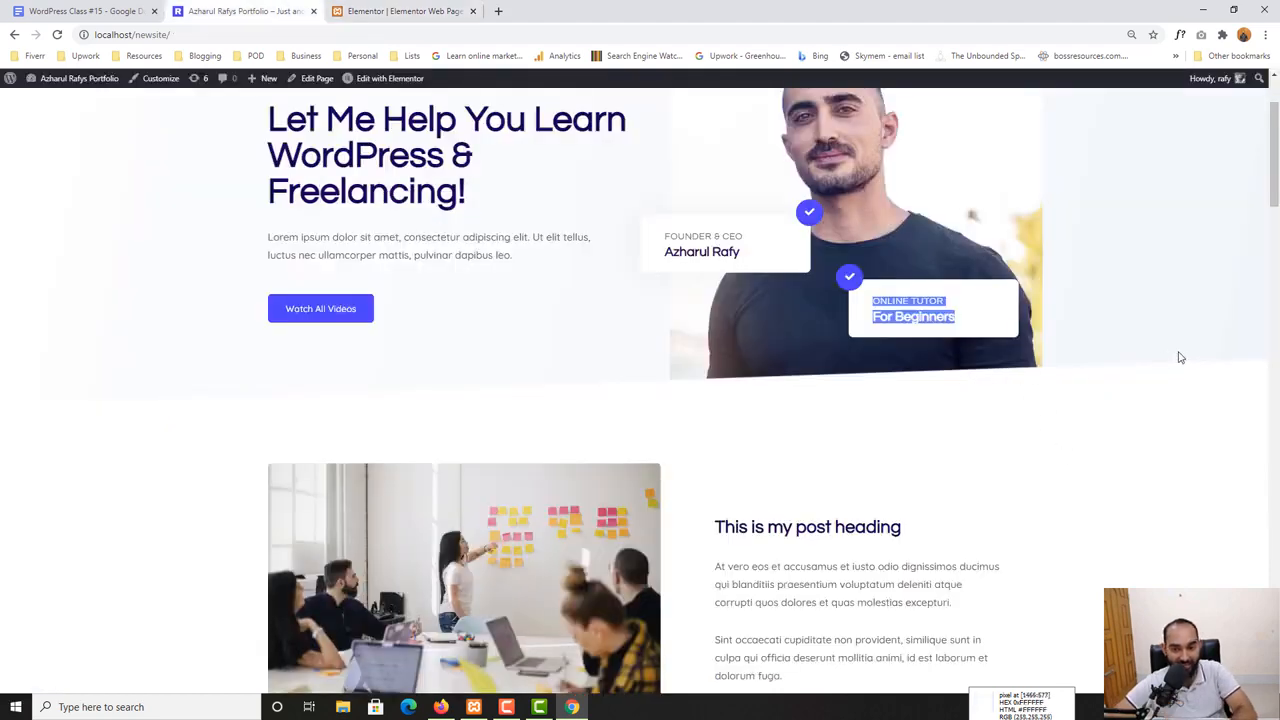
pyautogui.click(366, 11)
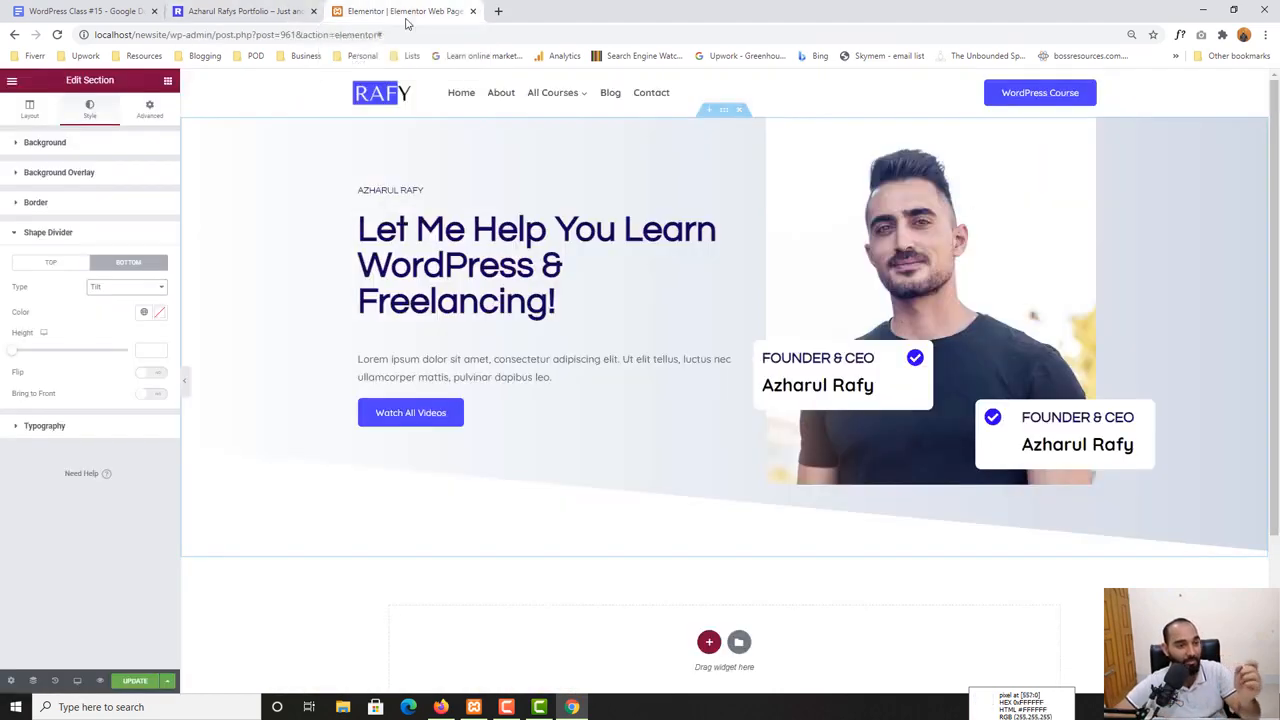
pyautogui.click(157, 374)
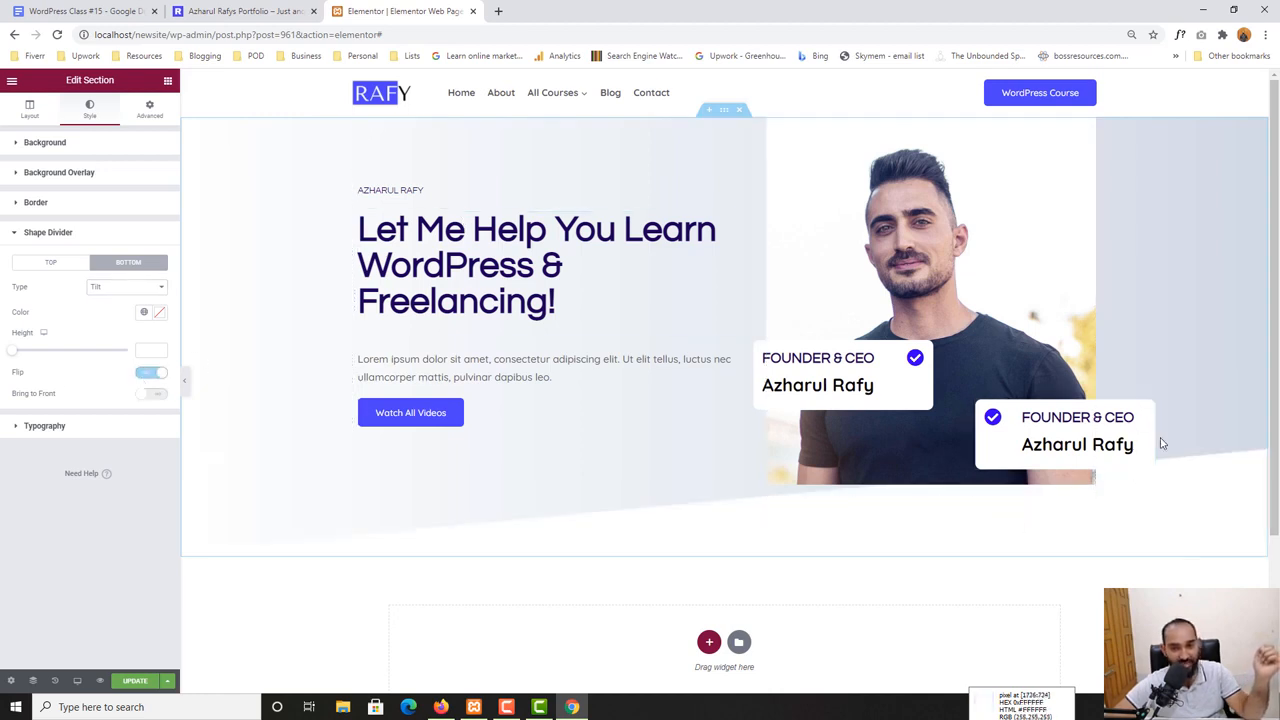
pyautogui.click(154, 396)
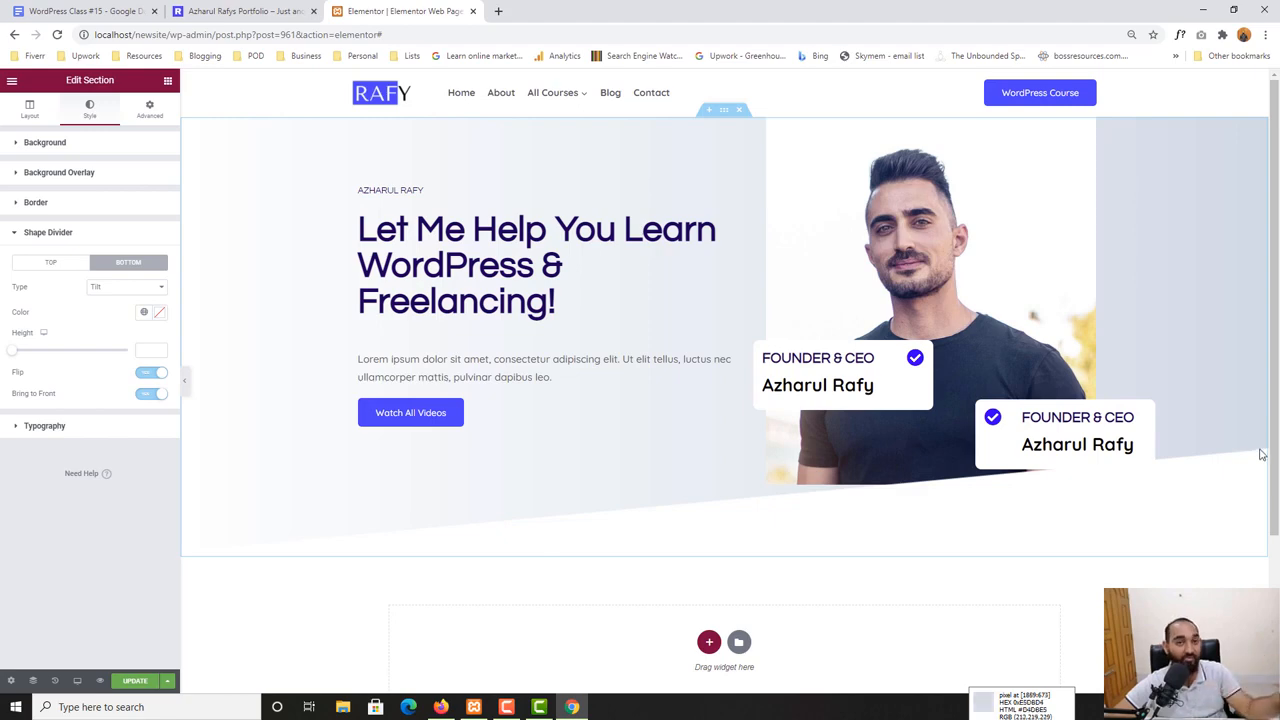
# Move both FOUNDER & CEO icon boxes slightly up and to the left on the portrait, comparing with the finished homepage
pyautogui.click(233, 10)
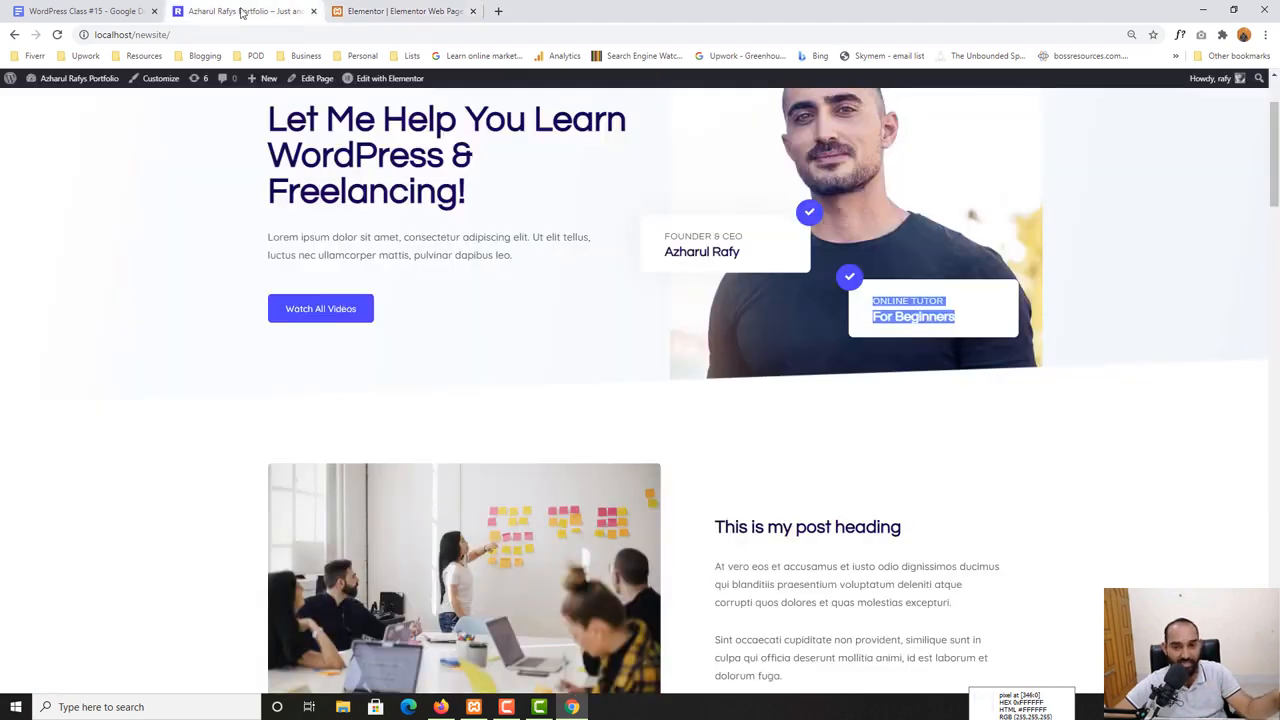
pyautogui.click(405, 10)
pyautogui.click(1028, 420)
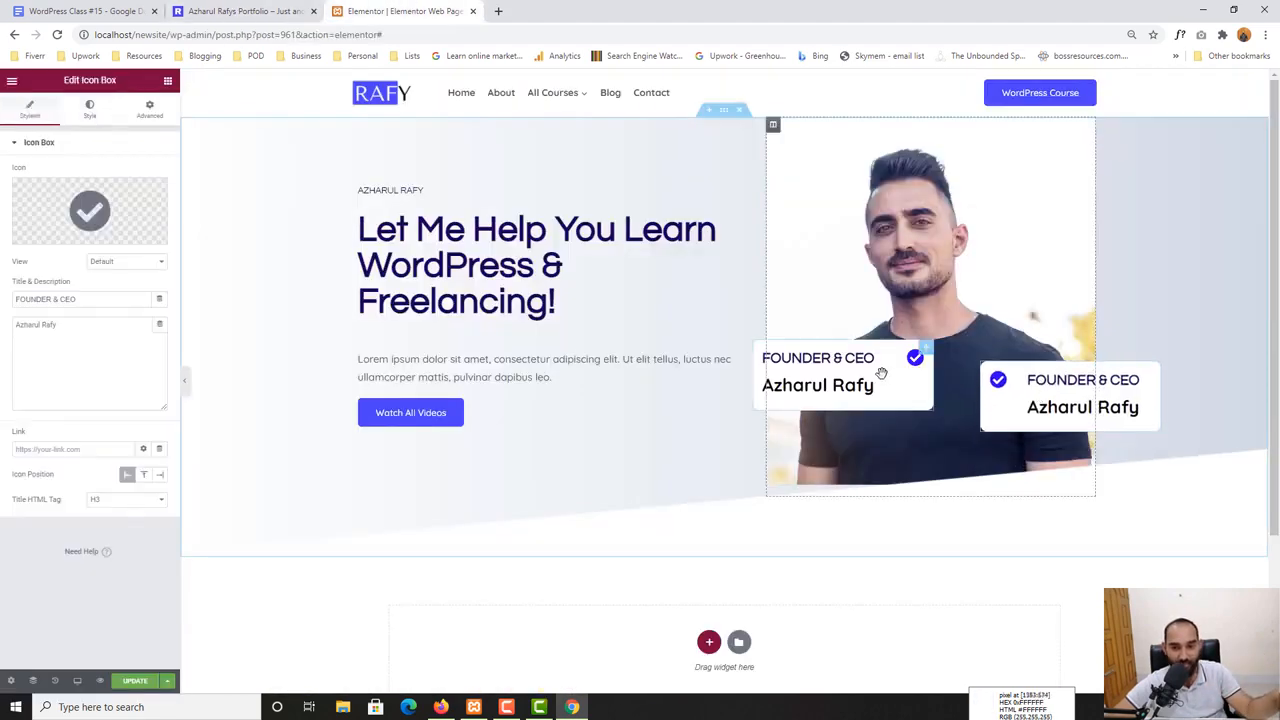
pyautogui.moveTo(881, 373); pyautogui.dragTo(863, 336)
pyautogui.moveTo(1058, 412); pyautogui.dragTo(1033, 424)
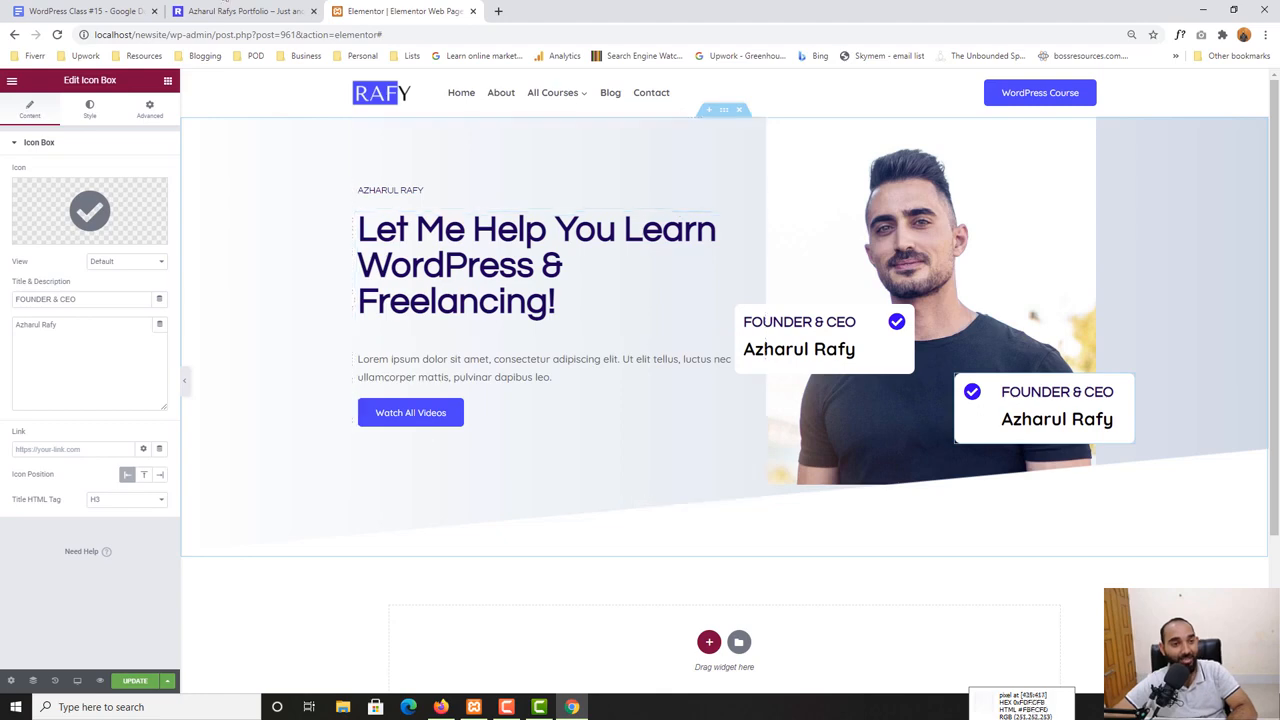
pyautogui.click(245, 11)
pyautogui.scroll(2, 518, 428)
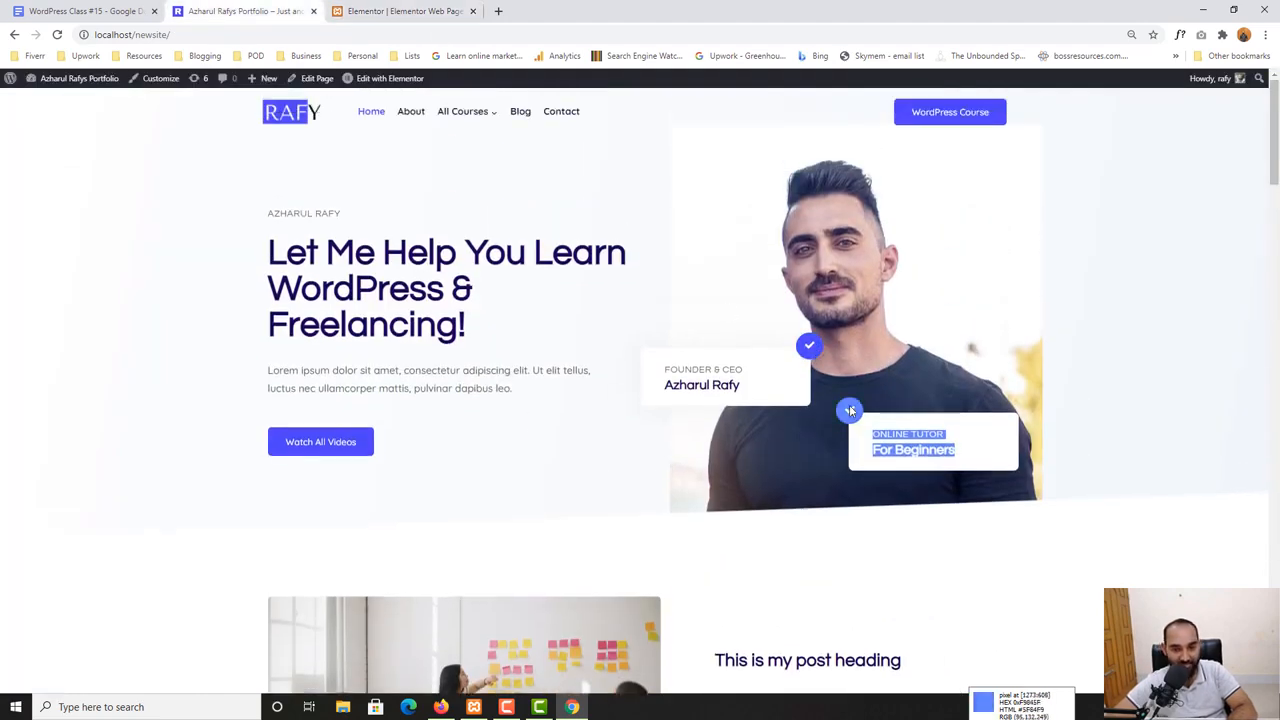
# Move the FOUNDER & CEO icon box on the portrait's left edge slightly down and right, comparing with the finished homepage
pyautogui.click(400, 11)
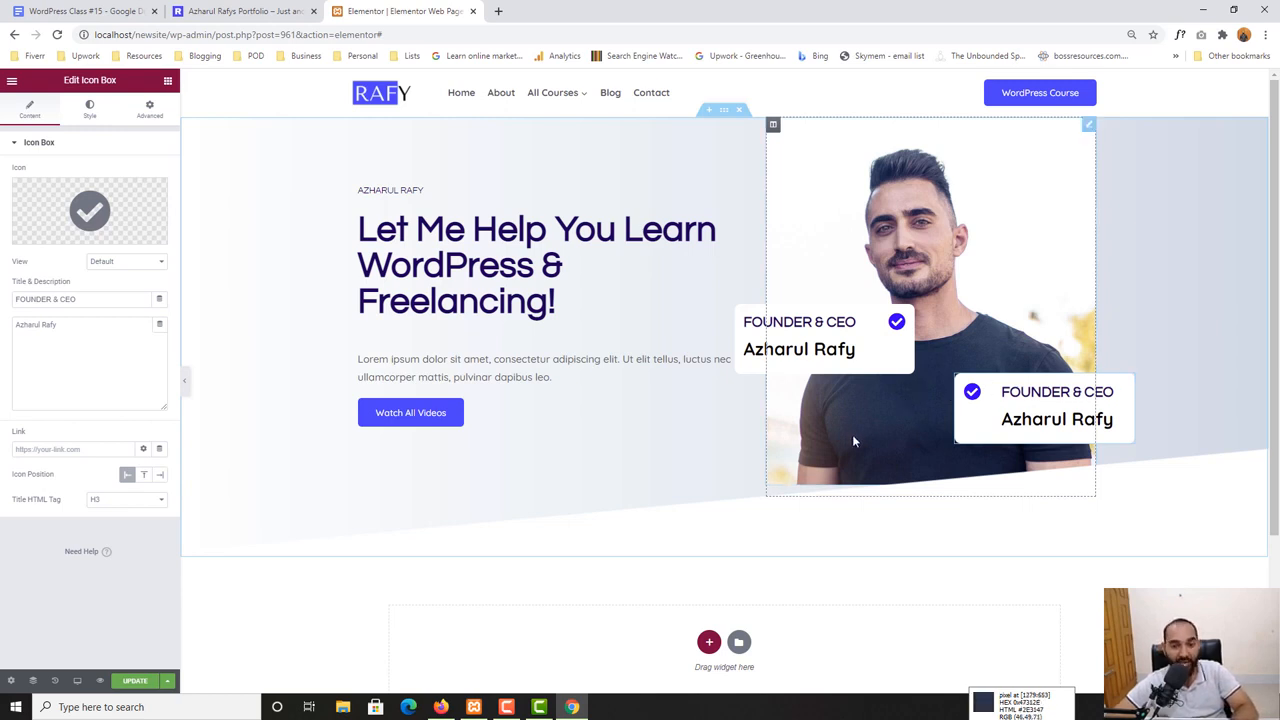
pyautogui.moveTo(787, 340); pyautogui.dragTo(804, 352)
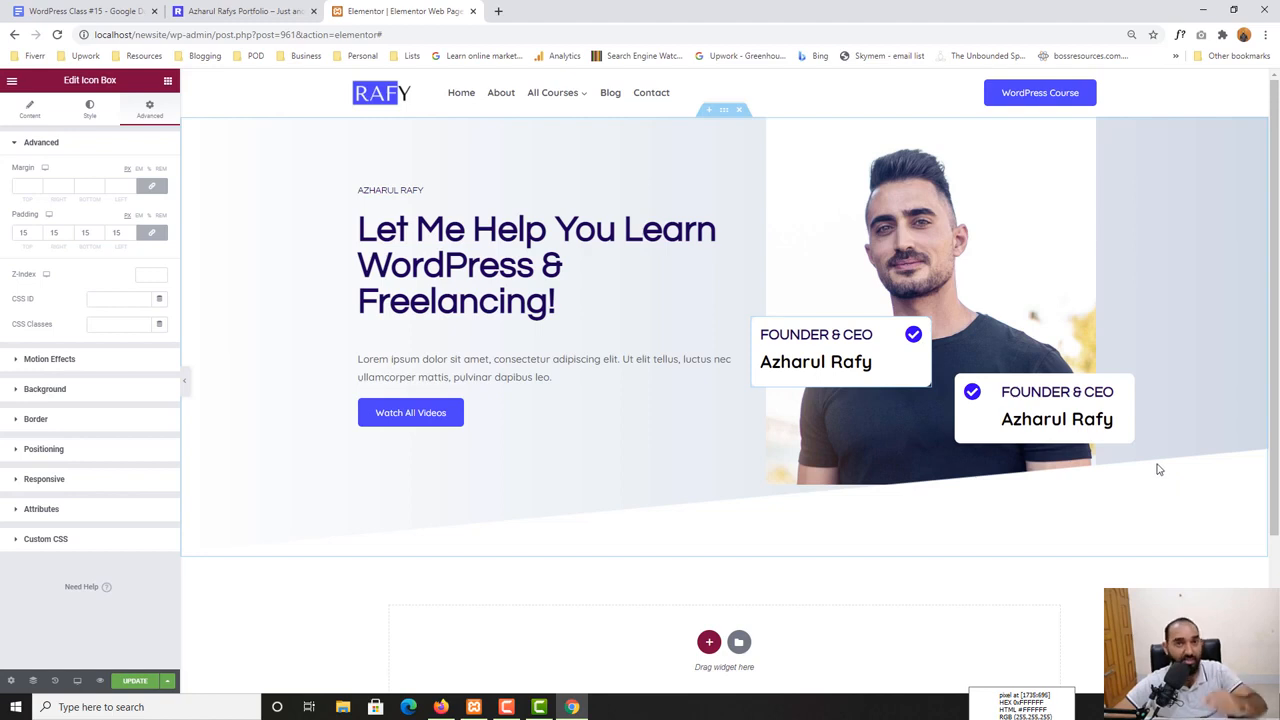
pyautogui.click(204, 8)
pyautogui.click(400, 11)
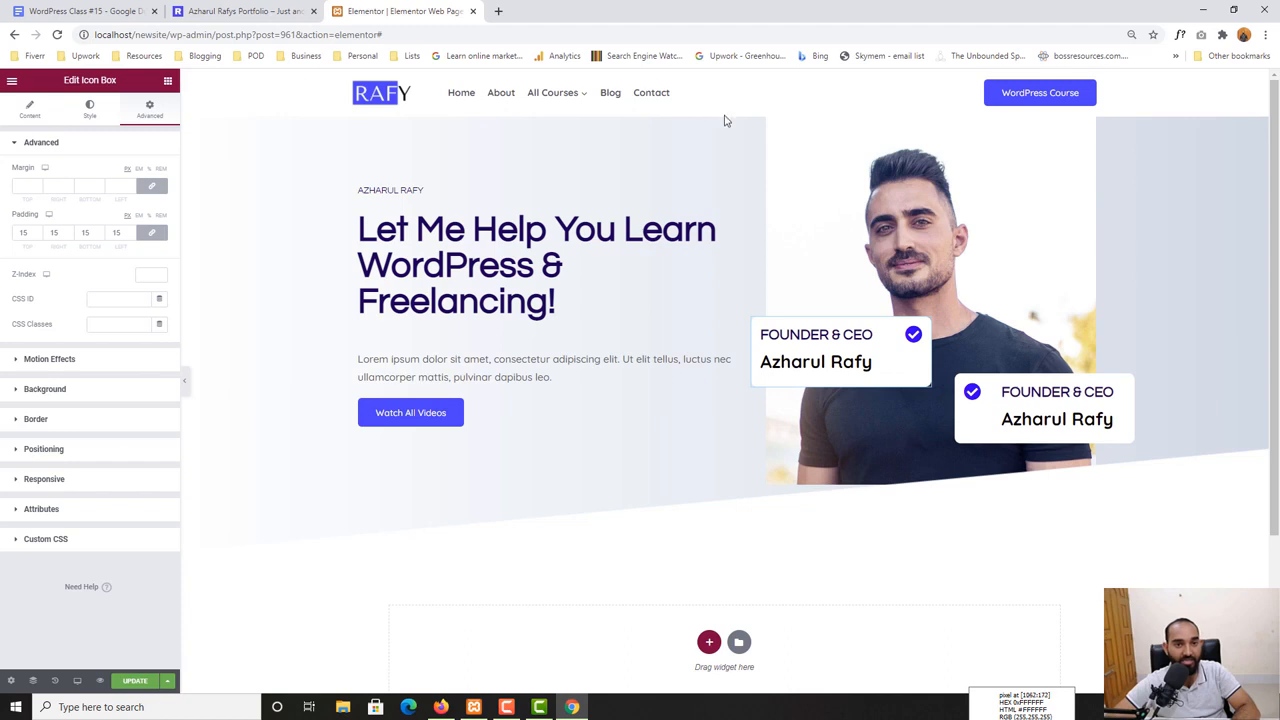
# Set the hero section's bottom Tilt shape divider height to 207, checking it against the finished homepage
pyautogui.click(289, 290)
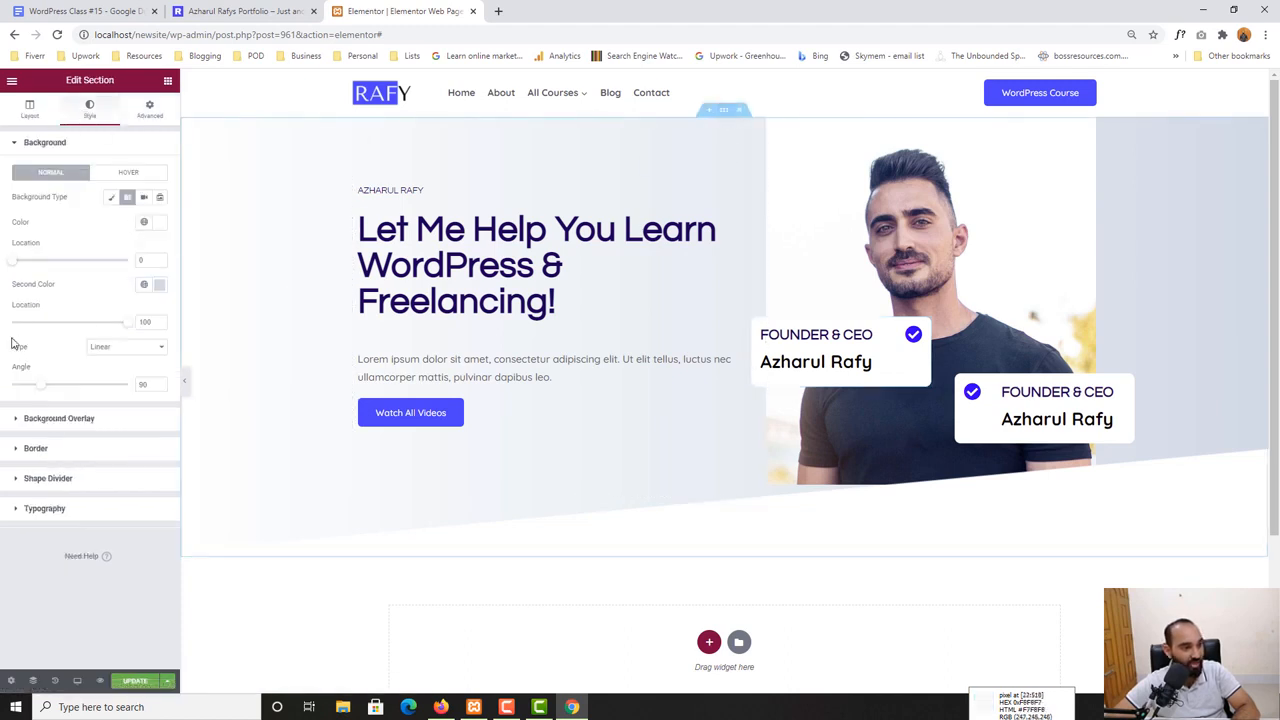
pyautogui.click(44, 477)
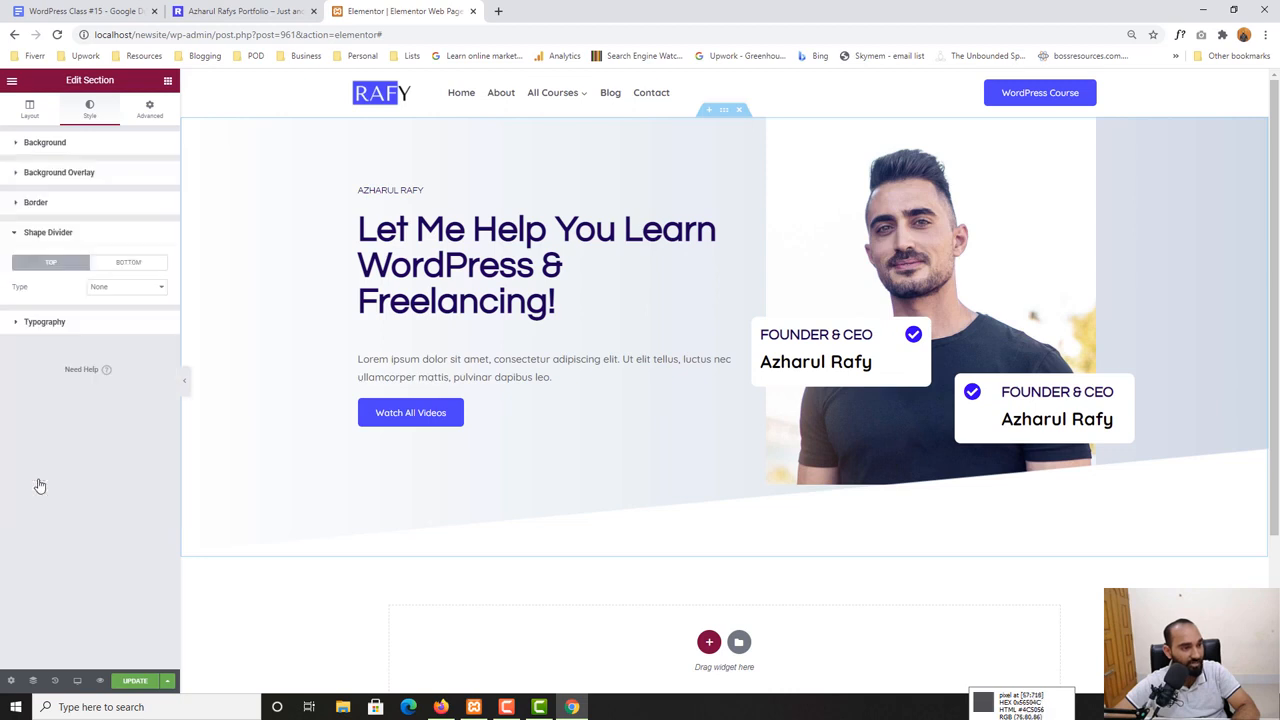
pyautogui.click(133, 263)
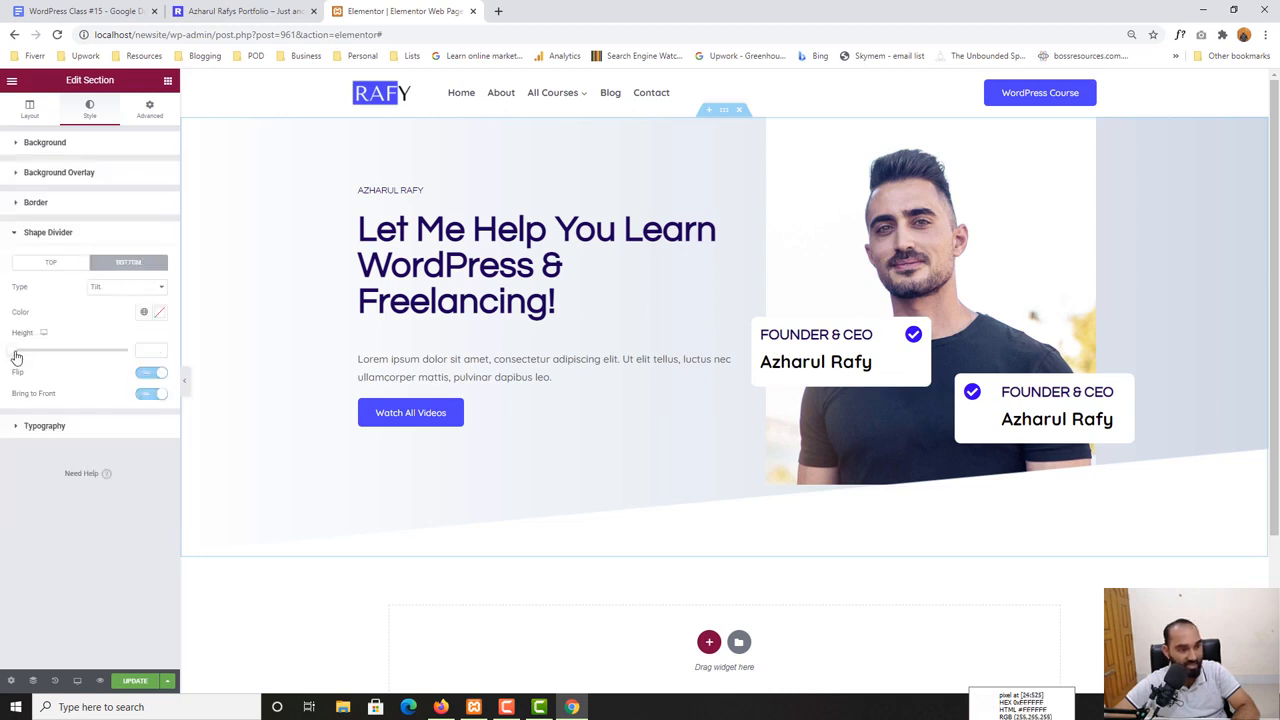
pyautogui.moveTo(16, 357); pyautogui.dragTo(55, 364)
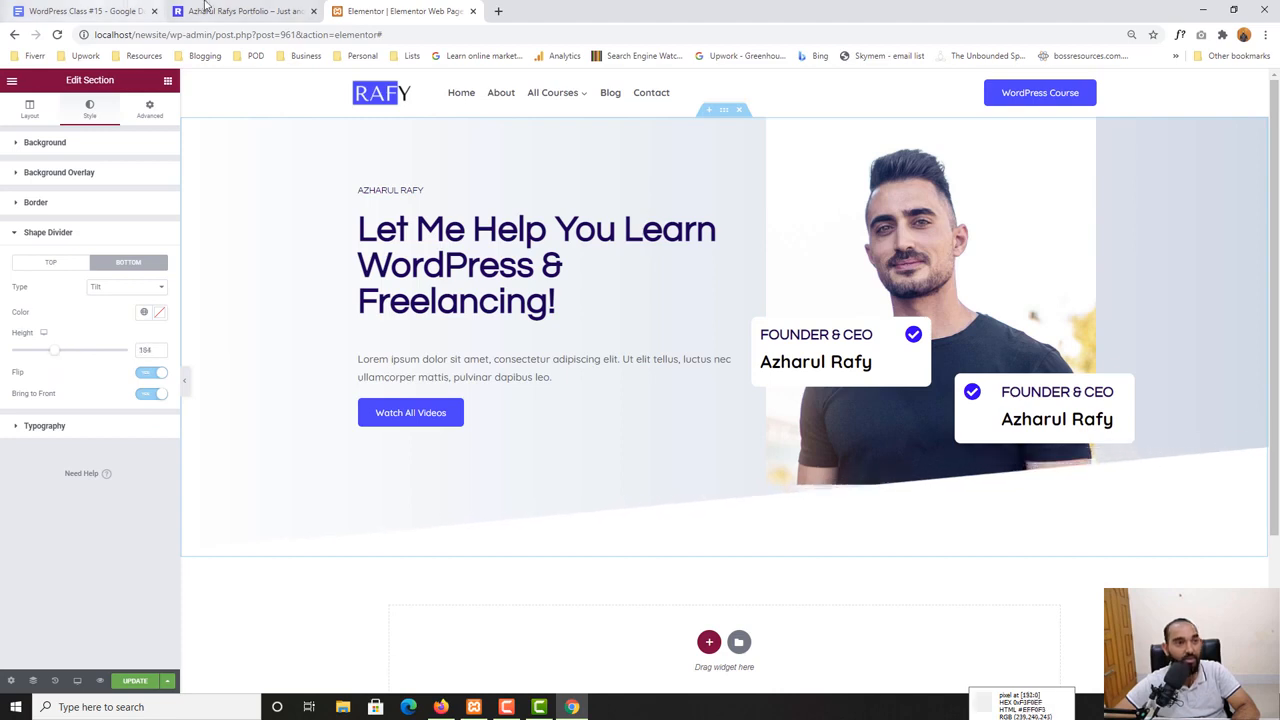
pyautogui.click(240, 11)
pyautogui.click(400, 11)
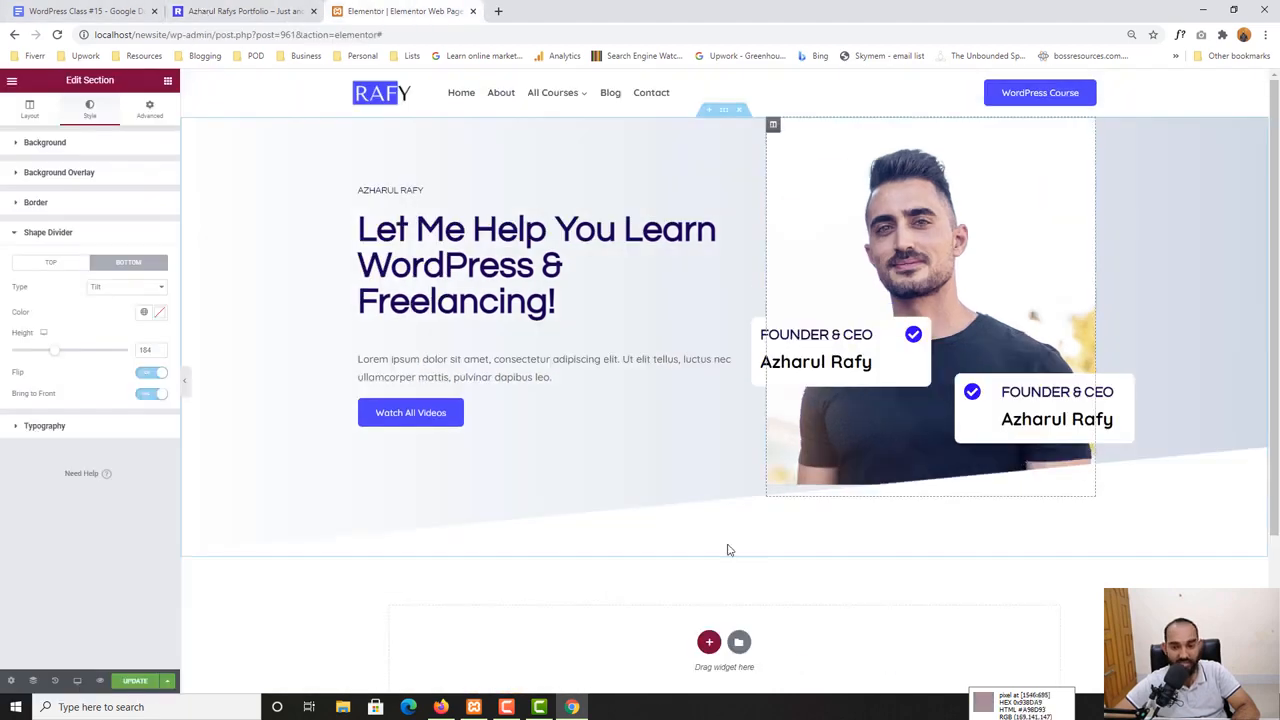
pyautogui.moveTo(59, 357); pyautogui.dragTo(63, 358)
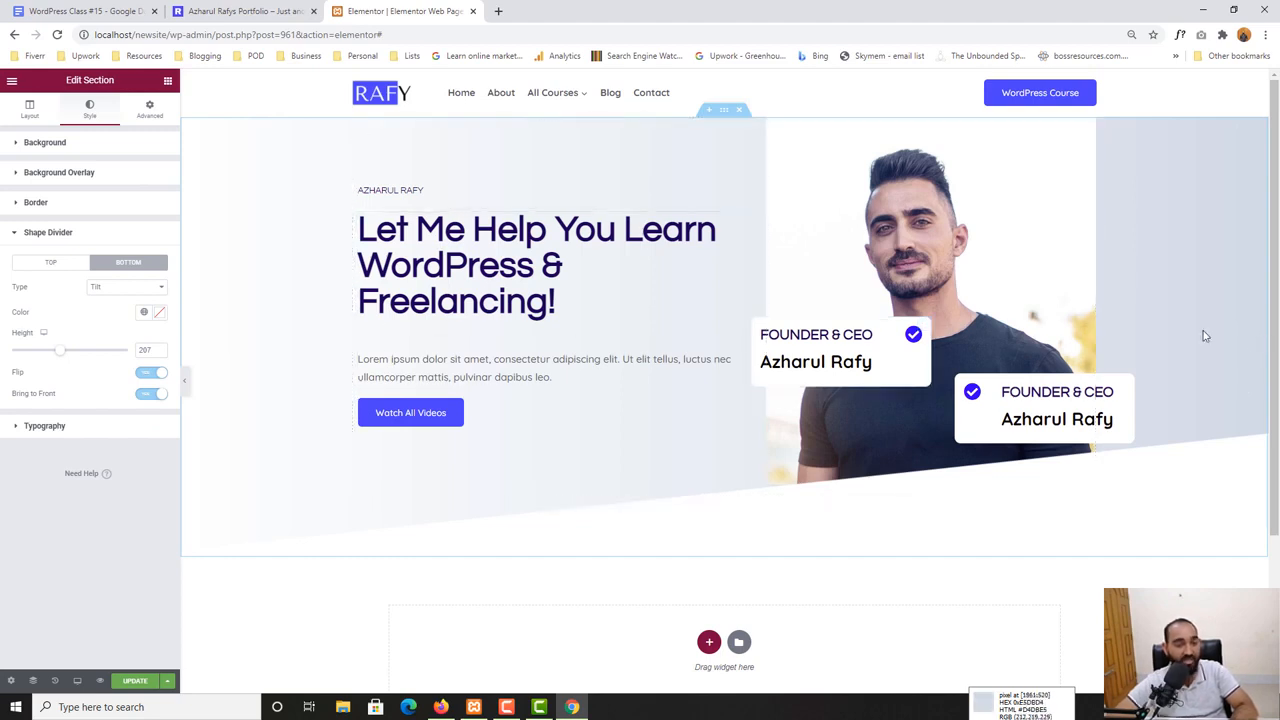
# Check the finished homepage's section below the hero and add an equal two-column section under the hero being built
pyautogui.click(190, 9)
pyautogui.scroll(-3, 320, 411)
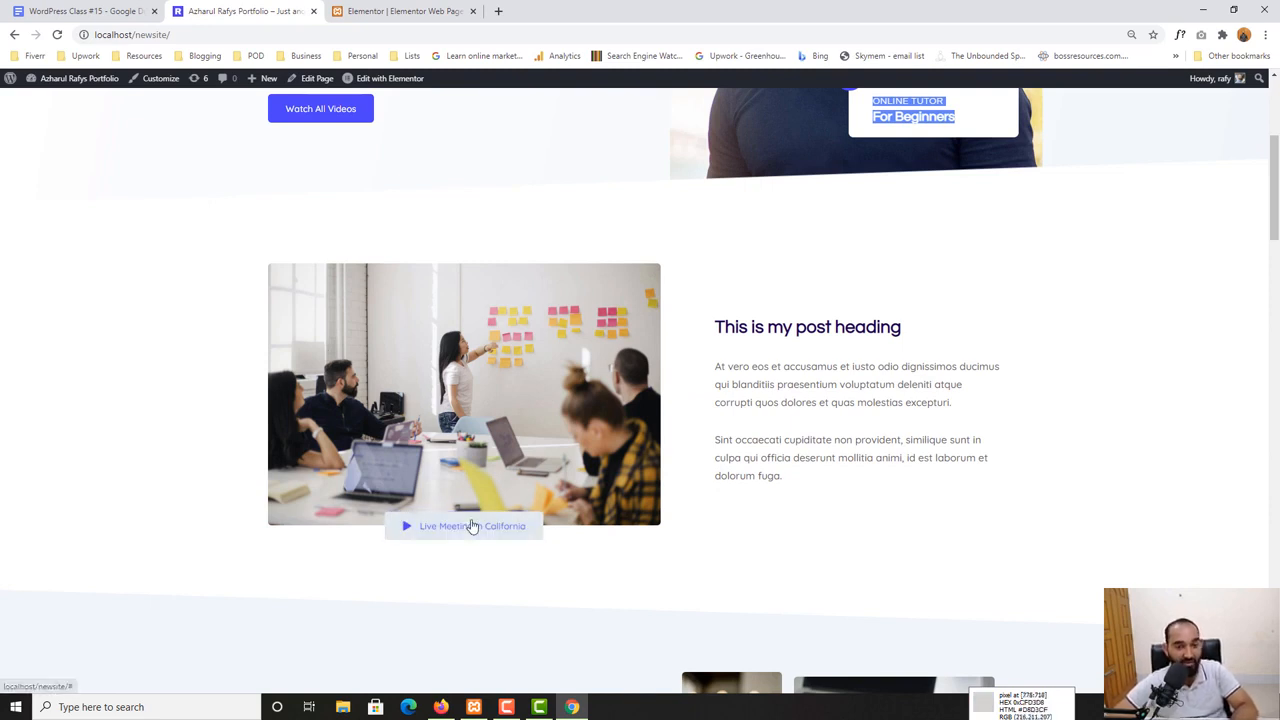
pyautogui.moveTo(726, 324); pyautogui.dragTo(870, 442)
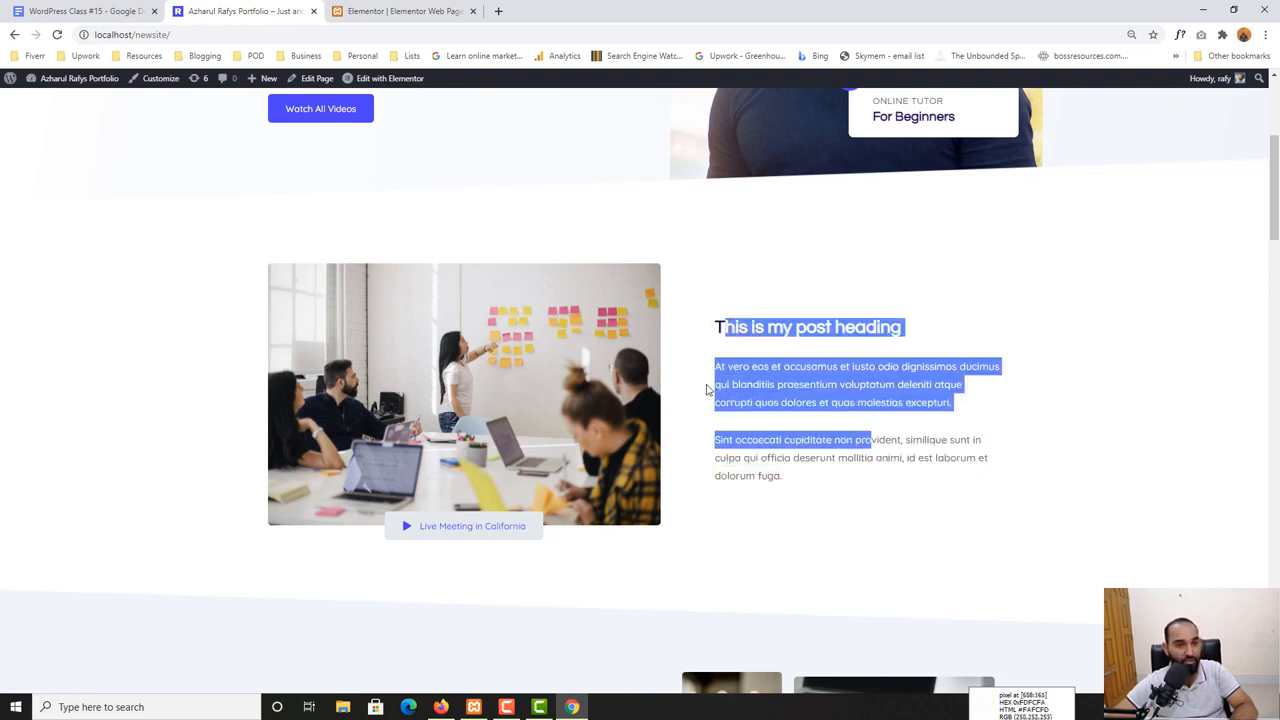
pyautogui.click(360, 11)
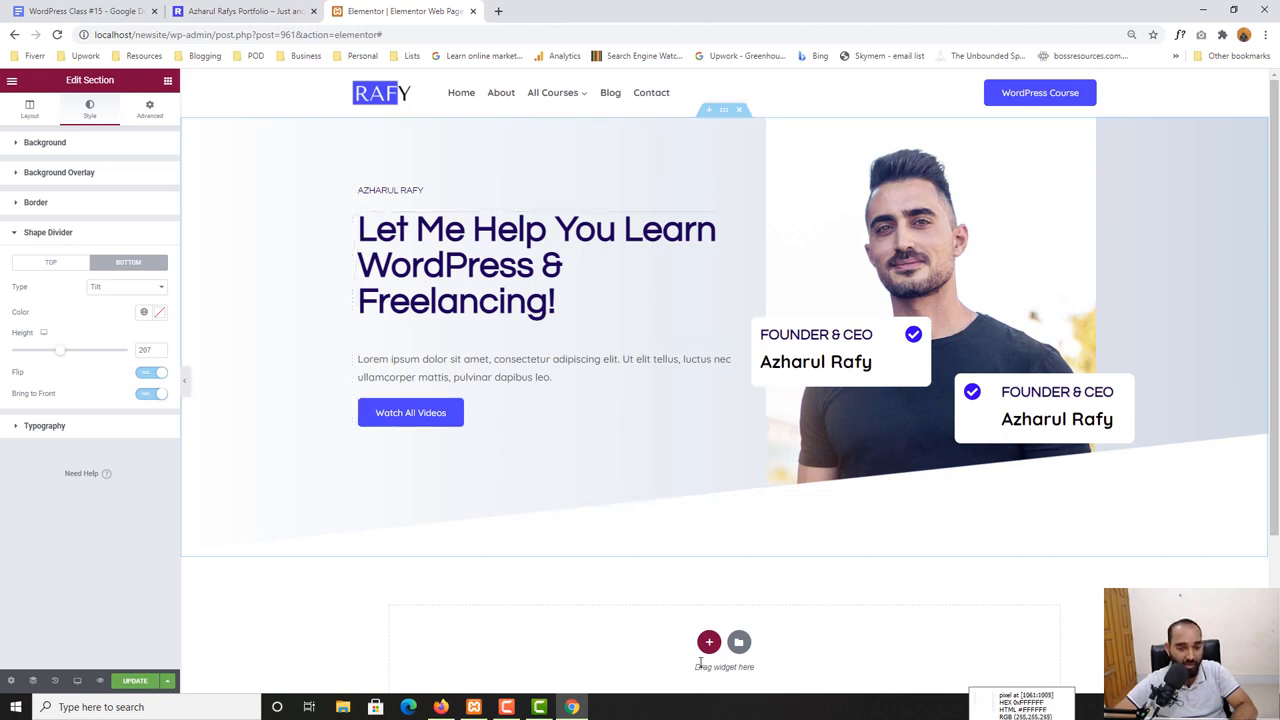
pyautogui.click(708, 641)
pyautogui.scroll(-1, 549, 518)
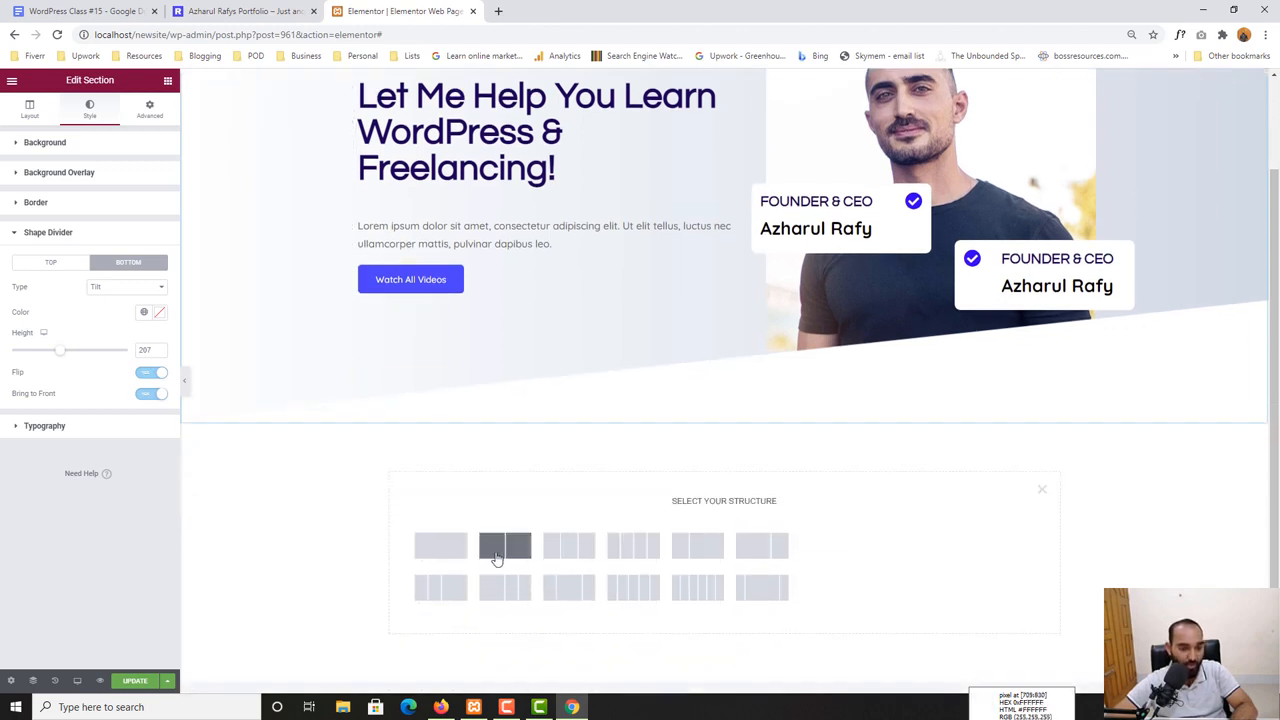
pyautogui.click(512, 548)
pyautogui.scroll(-1, 800, 420)
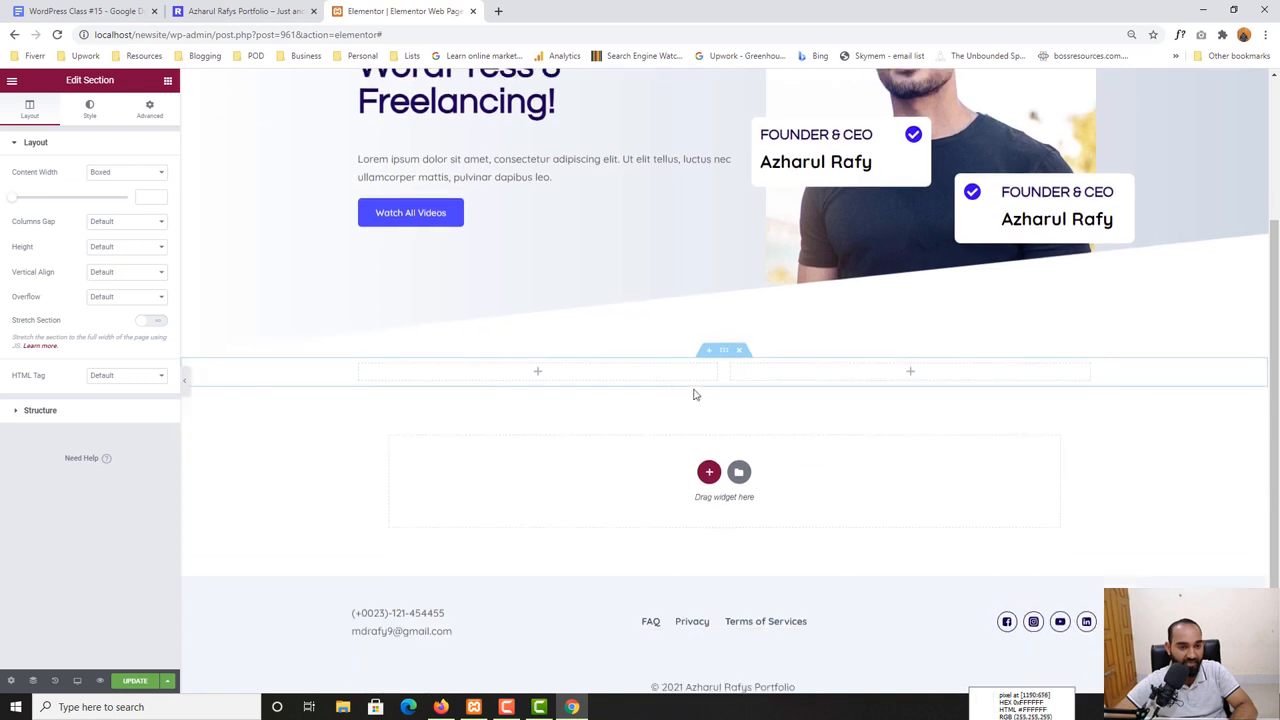
# Add an Image widget to the new section's left column and a center-aligned Button widget below it
pyautogui.click(557, 380)
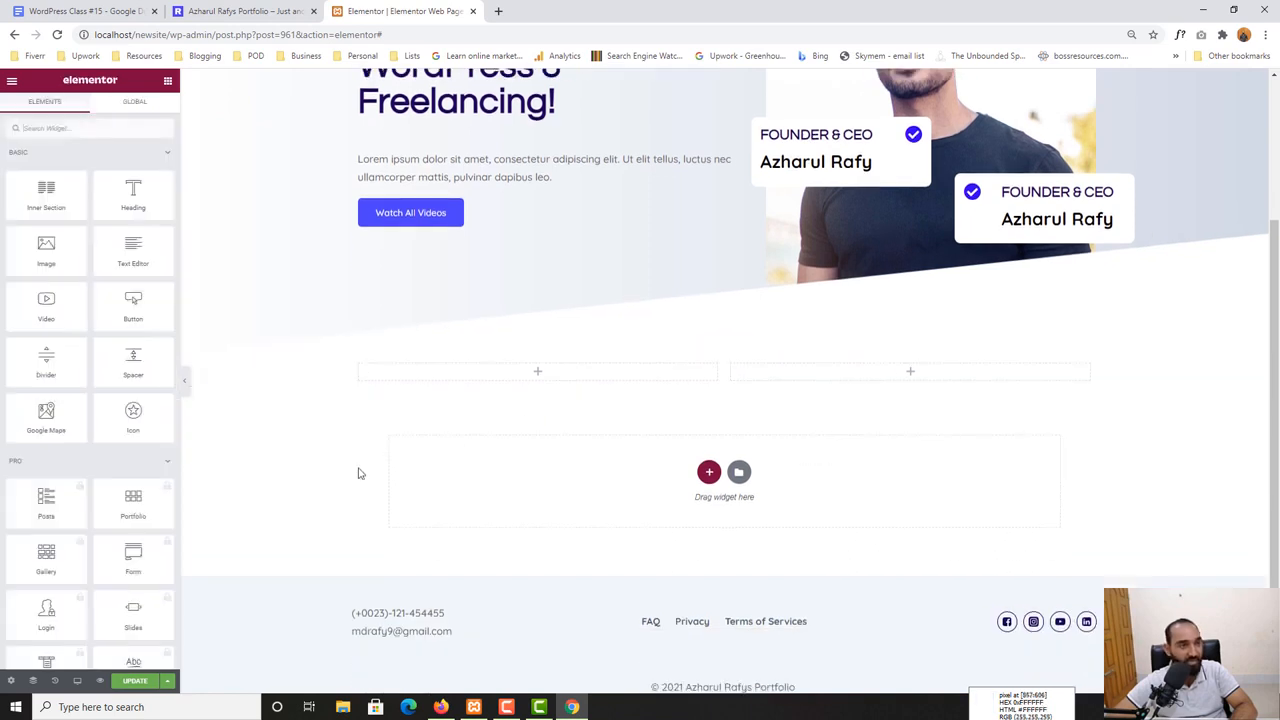
pyautogui.moveTo(55, 255); pyautogui.dragTo(475, 374)
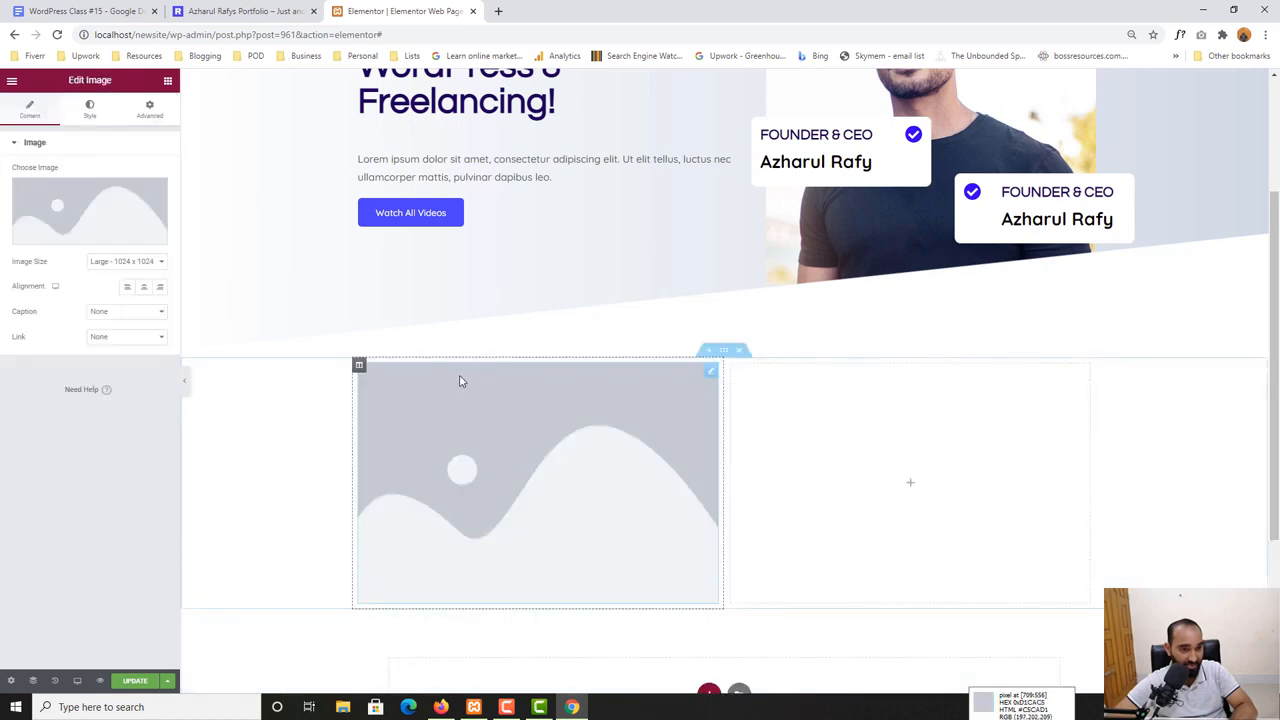
pyautogui.click(196, 11)
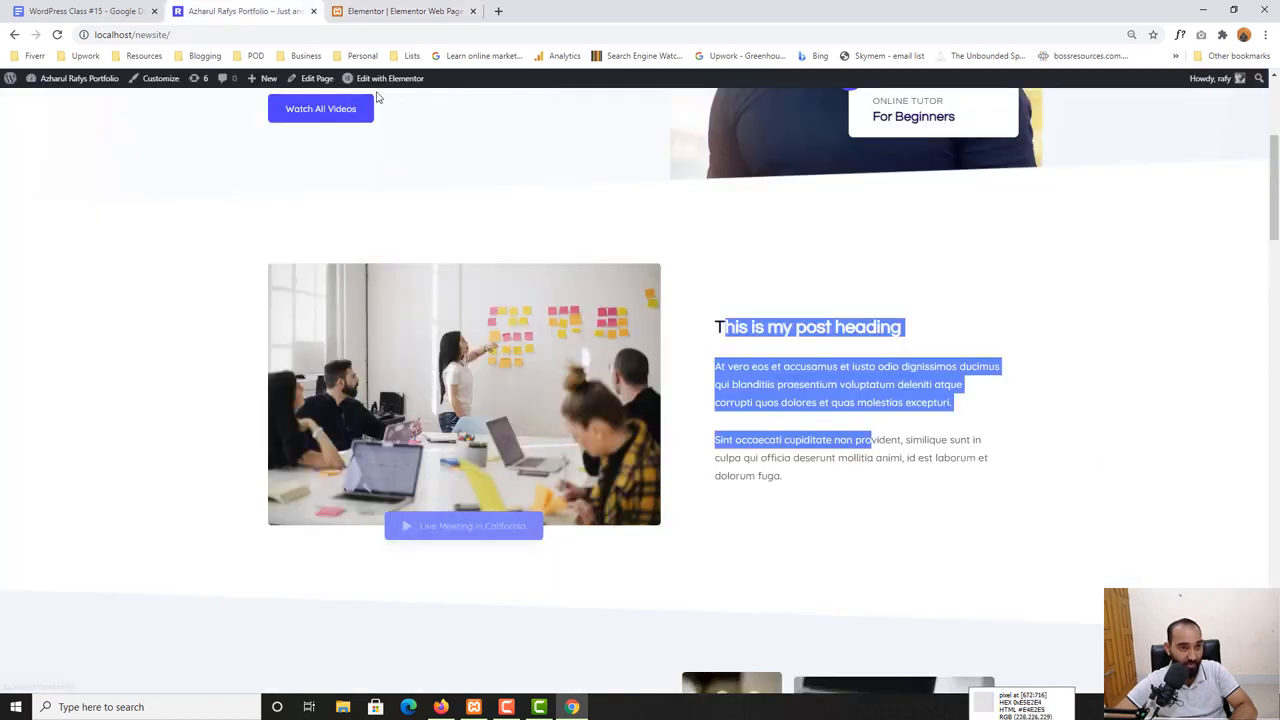
pyautogui.click(400, 11)
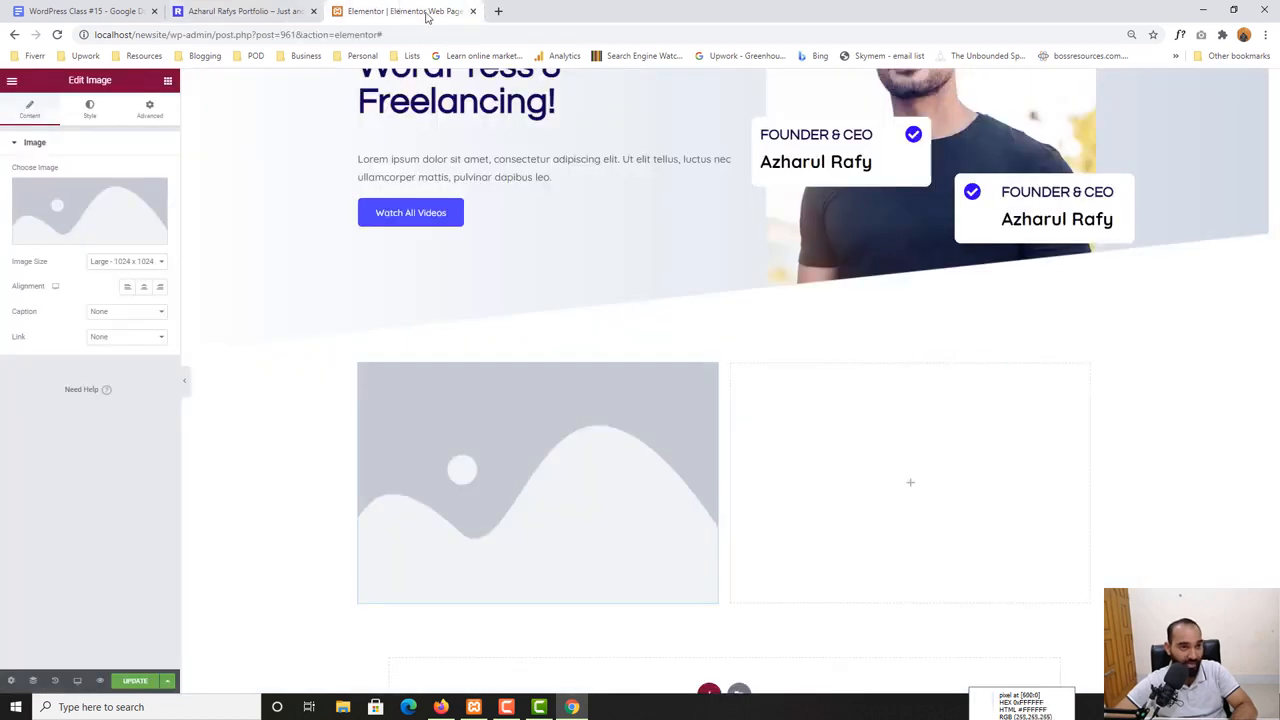
pyautogui.click(168, 81)
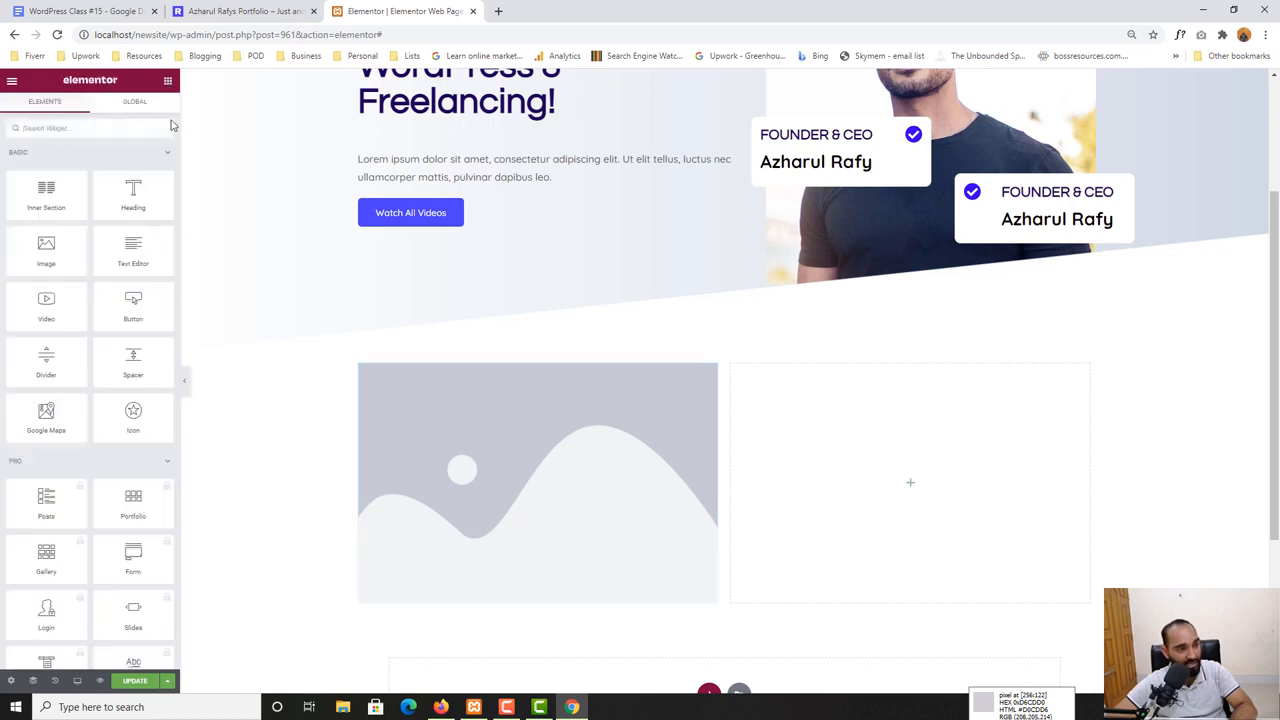
pyautogui.moveTo(112, 306); pyautogui.dragTo(468, 606)
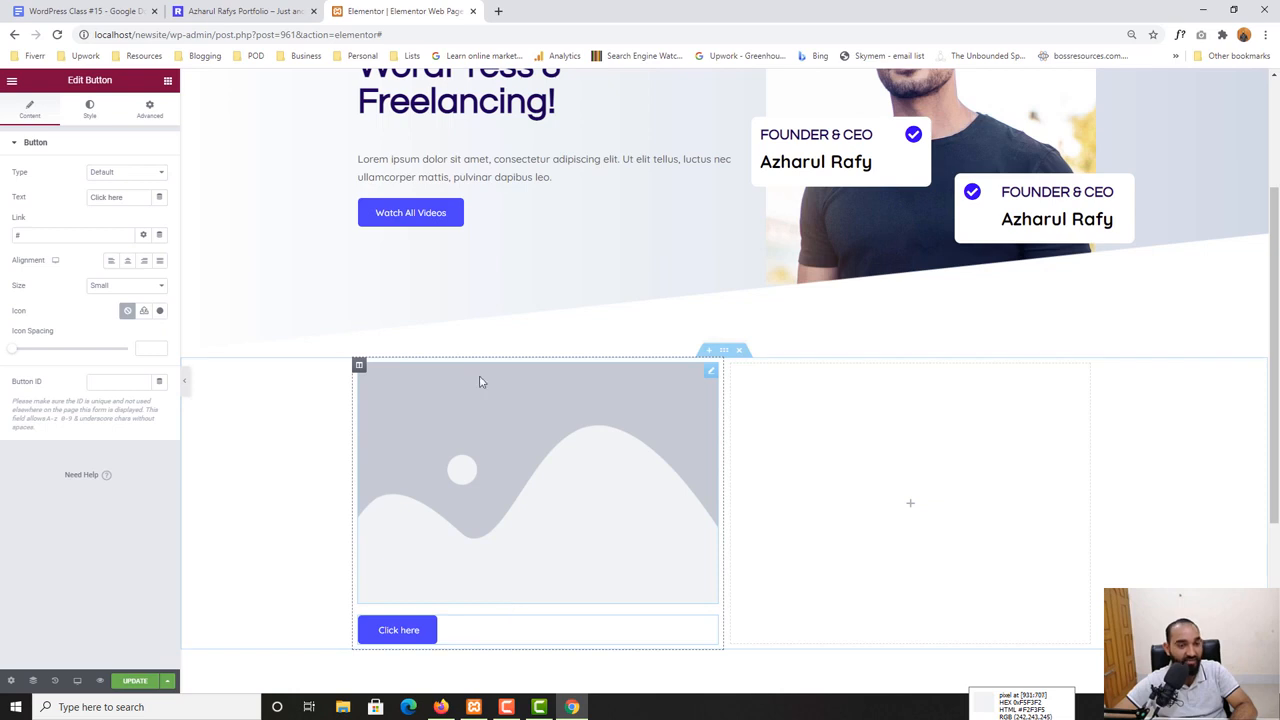
pyautogui.click(128, 262)
# Add a Heading and two Text Editor widgets below it in the right column, following the finished homepage
pyautogui.click(262, 12)
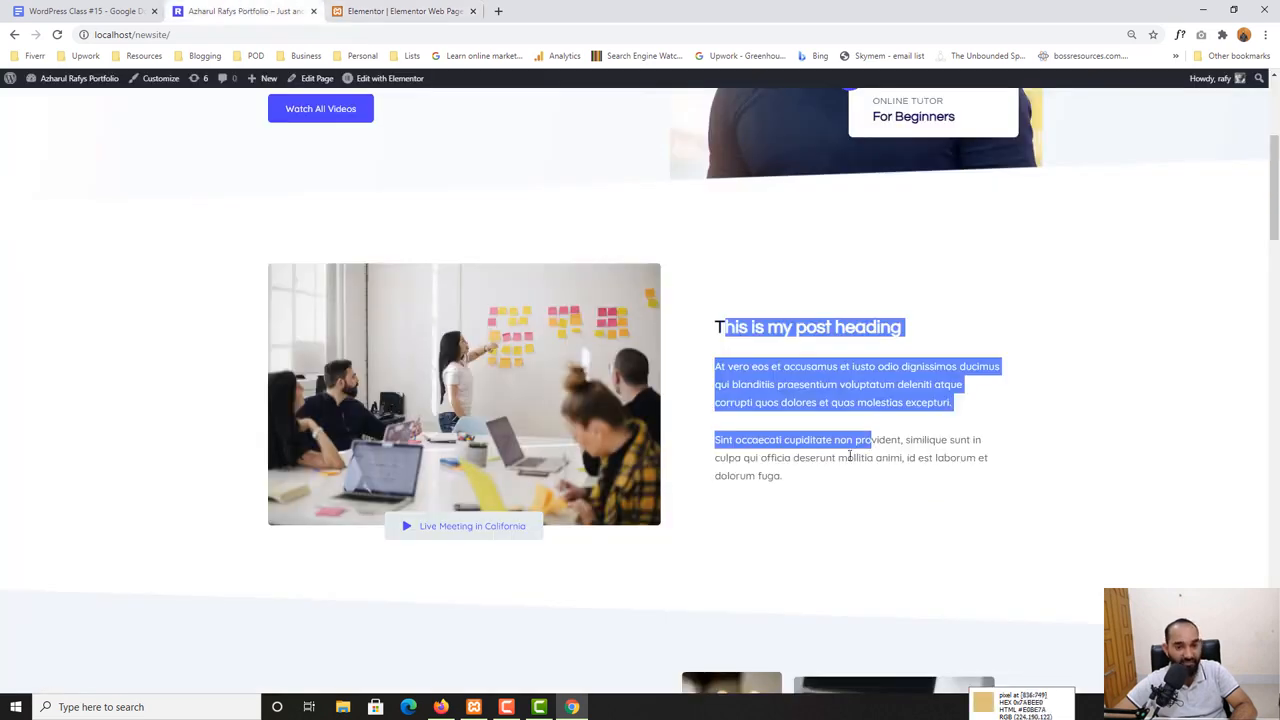
pyautogui.click(823, 313)
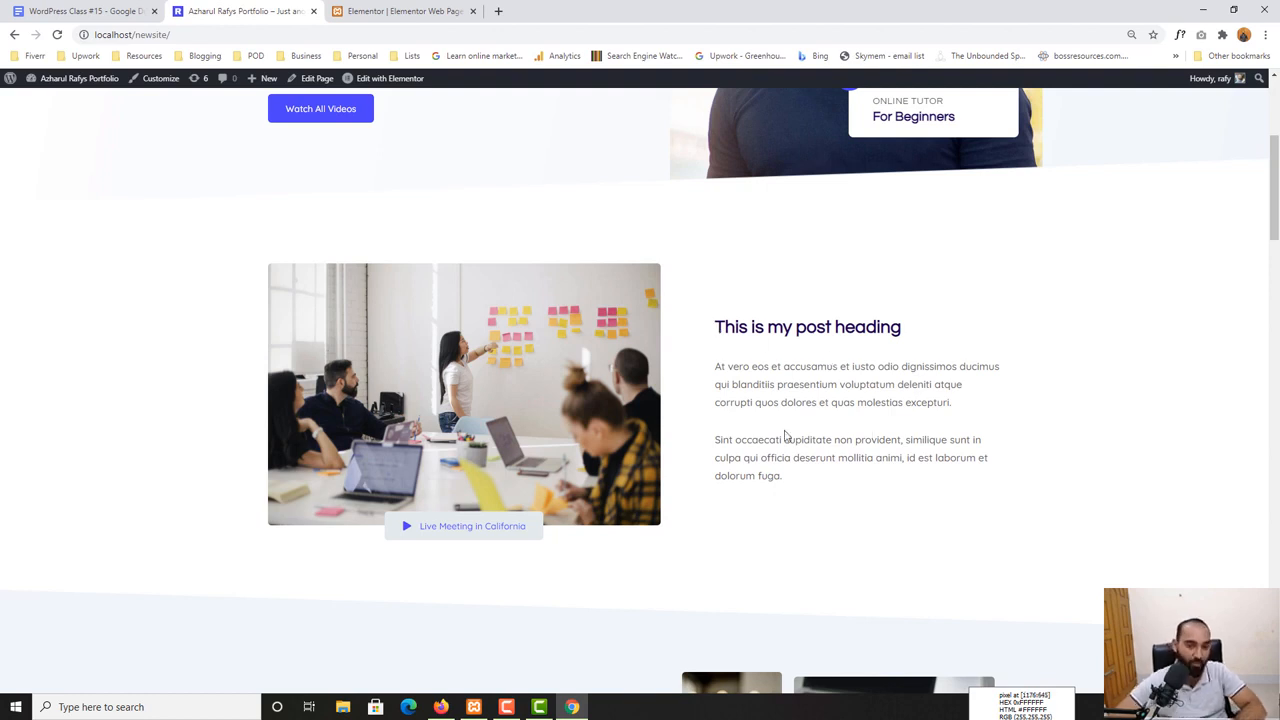
pyautogui.hotkey('ctrl', 'Tab')
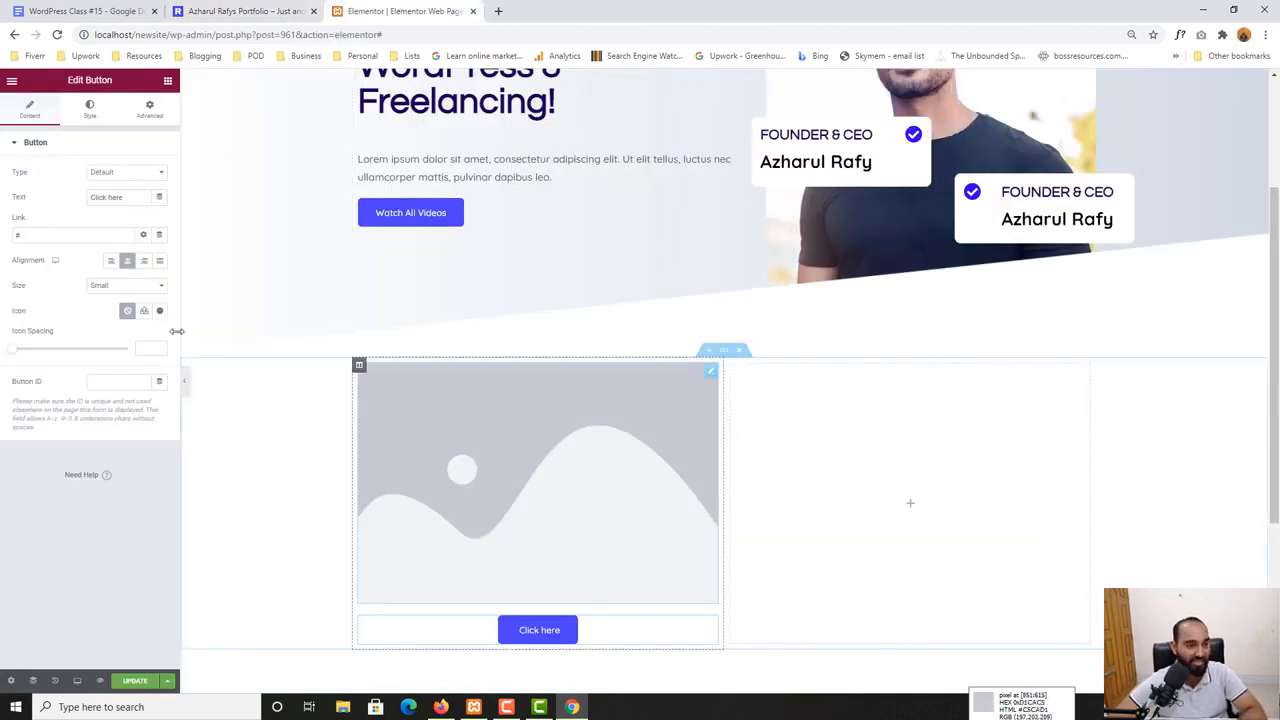
pyautogui.click(169, 81)
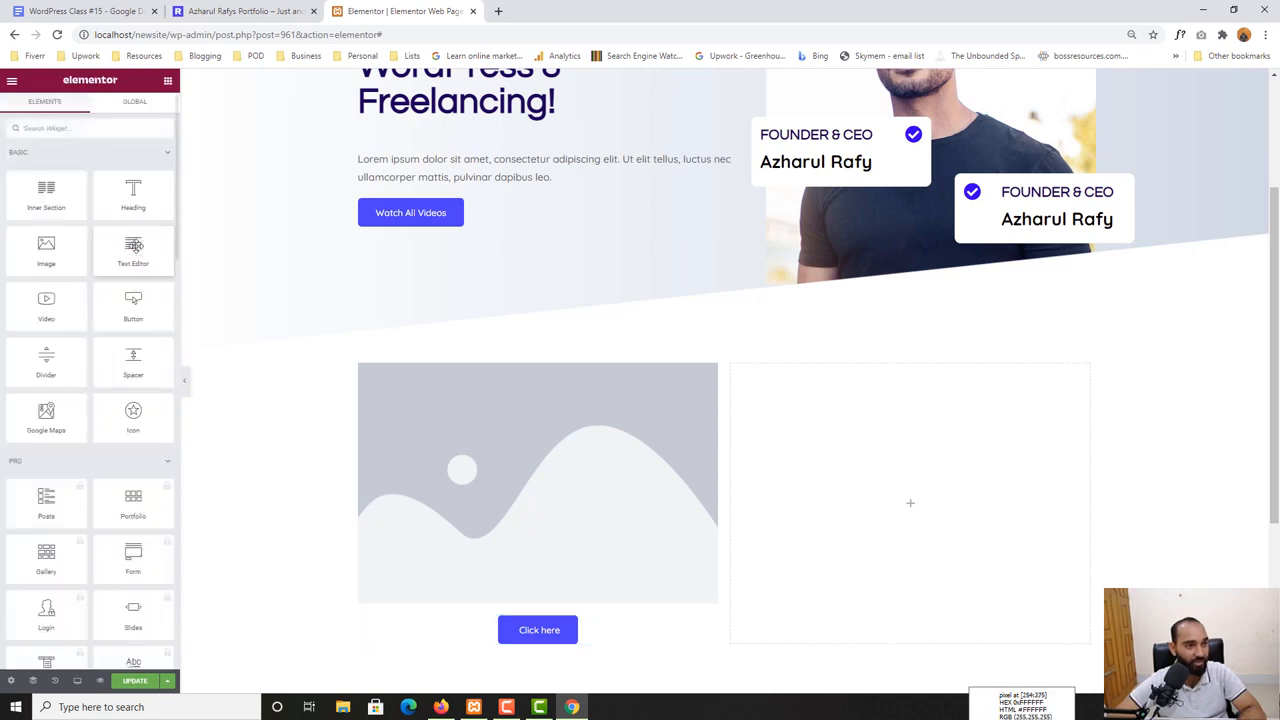
pyautogui.moveTo(133, 195); pyautogui.dragTo(889, 480)
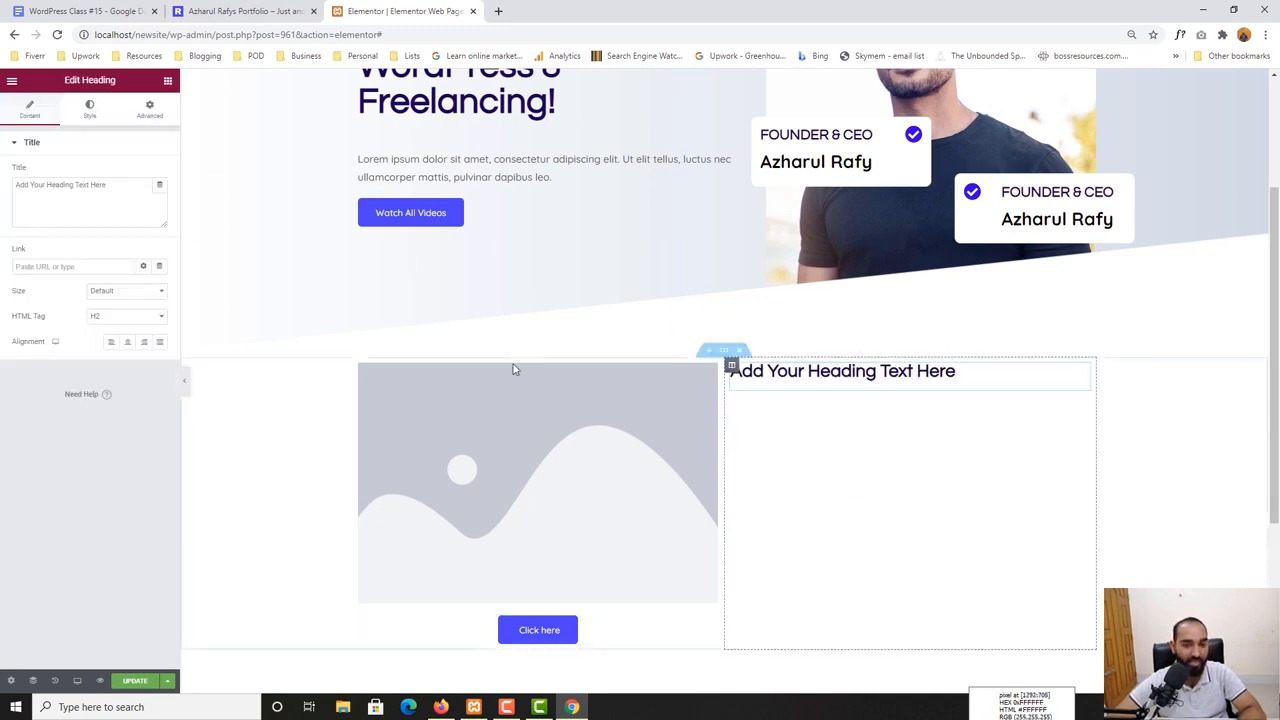
pyautogui.click(167, 82)
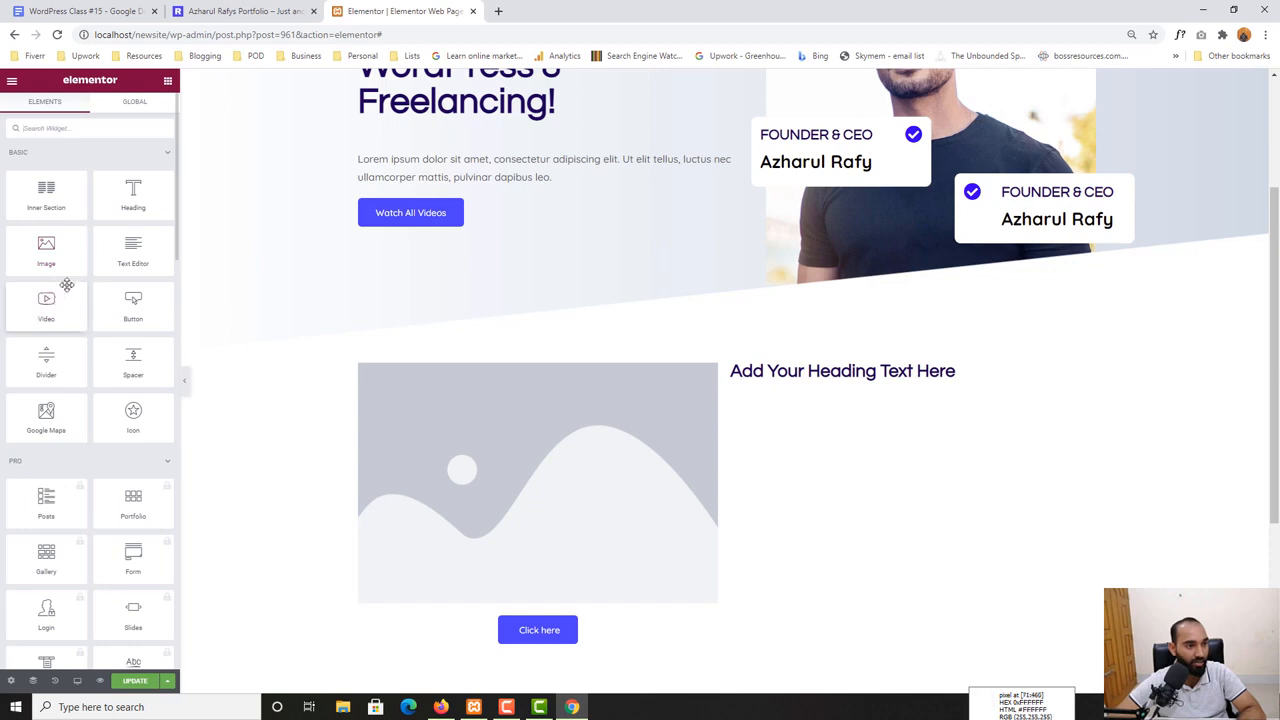
pyautogui.moveTo(133, 250); pyautogui.dragTo(820, 394)
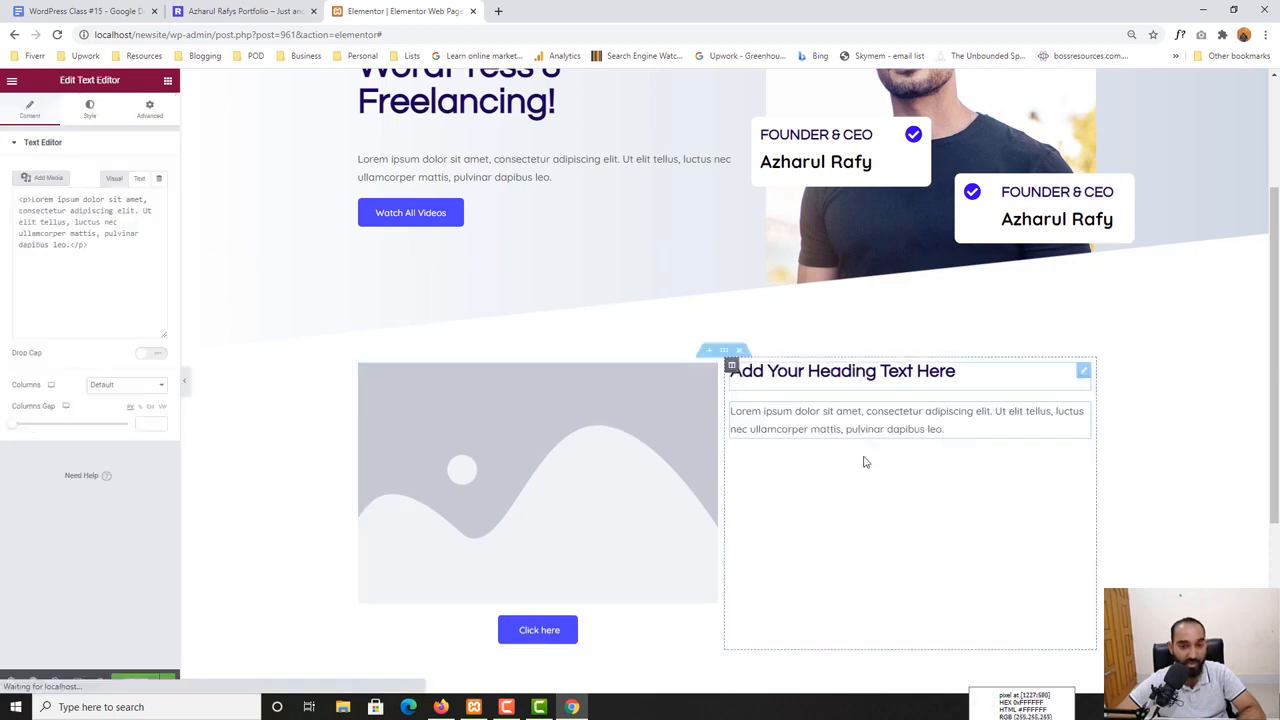
pyautogui.click(167, 81)
pyautogui.moveTo(133, 250); pyautogui.dragTo(823, 441)
pyautogui.click(244, 11)
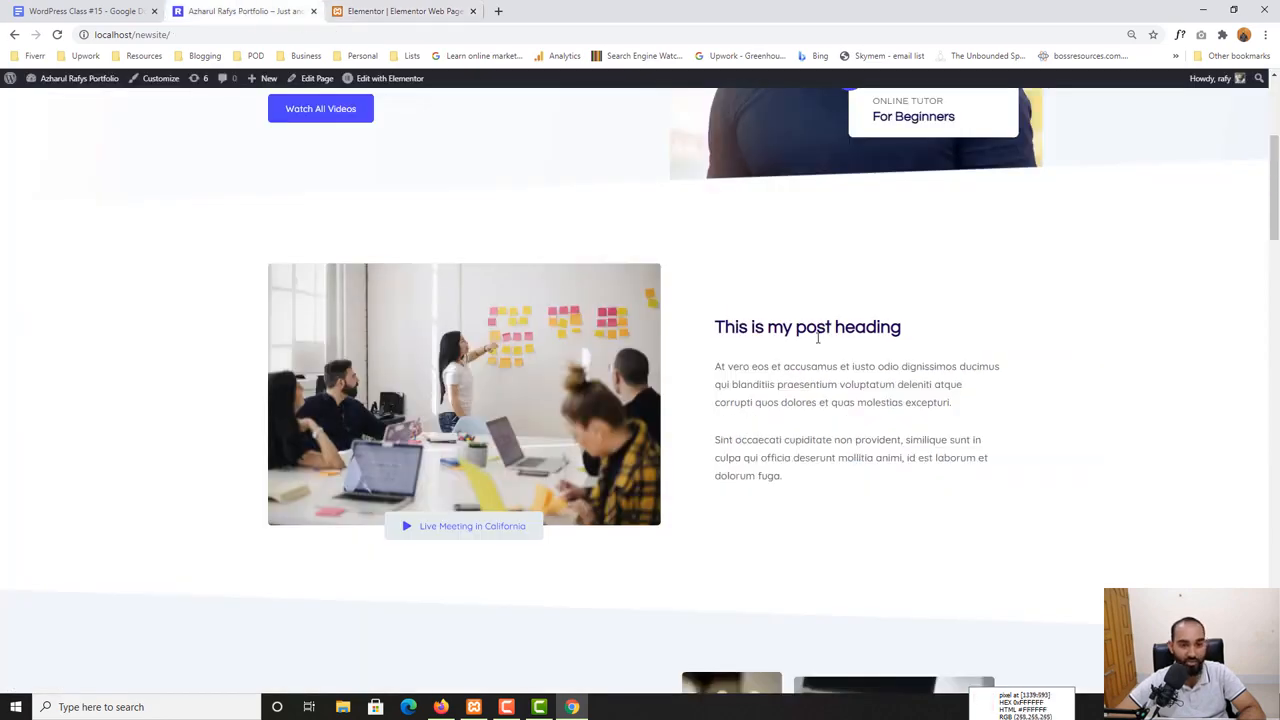
pyautogui.click(349, 4)
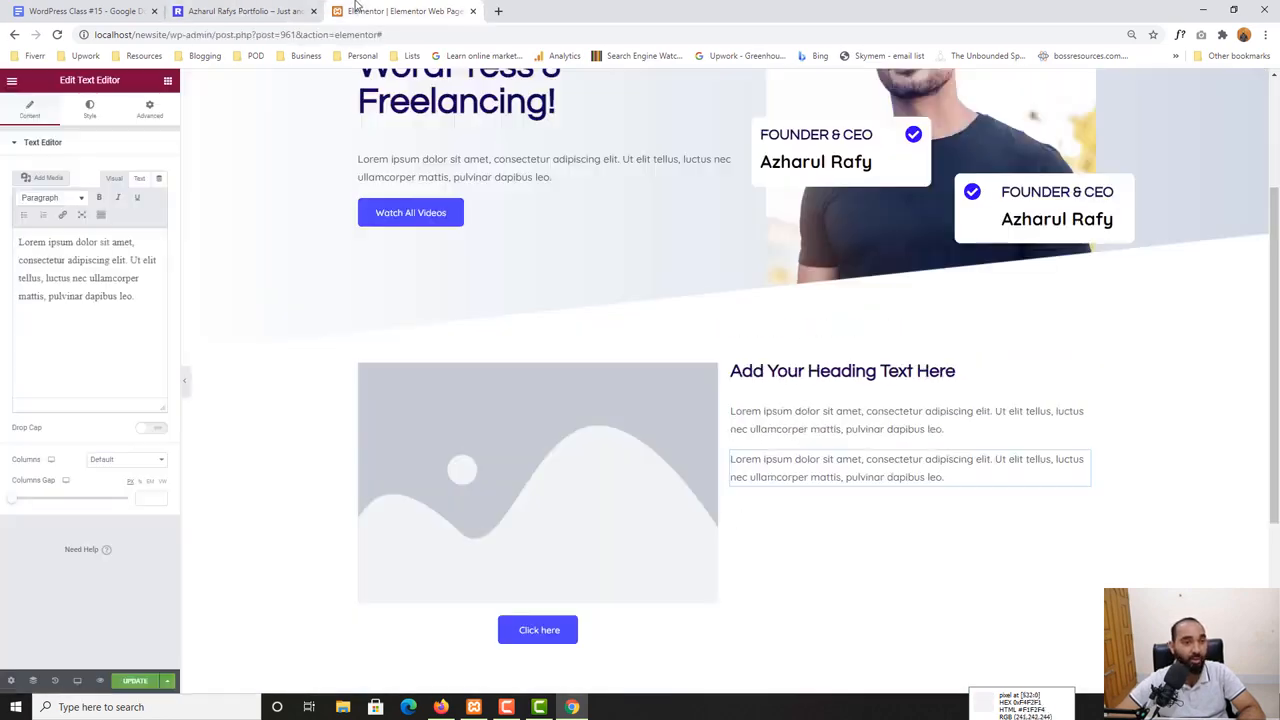
# Unlink the two-column section's padding values and set its top and bottom padding to 100 px
pyautogui.scroll(-1, 657, 371)
pyautogui.scroll(1, 657, 371)
pyautogui.click(295, 5)
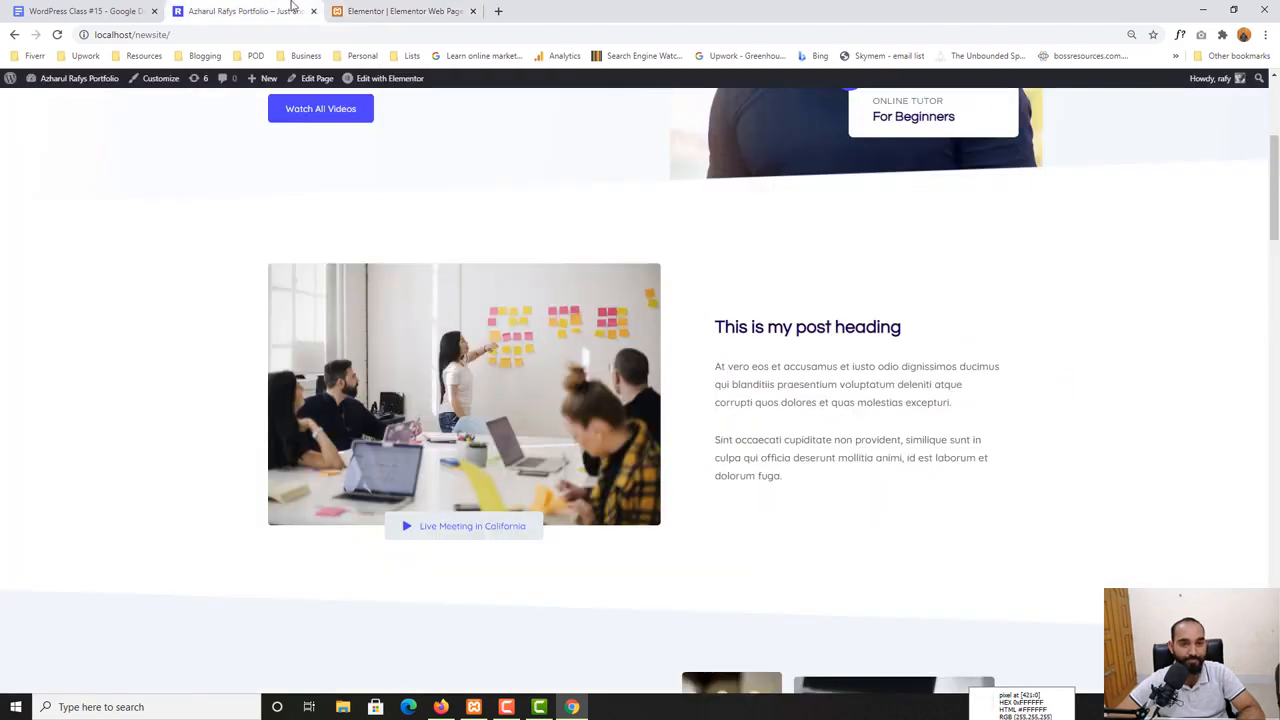
pyautogui.click(380, 9)
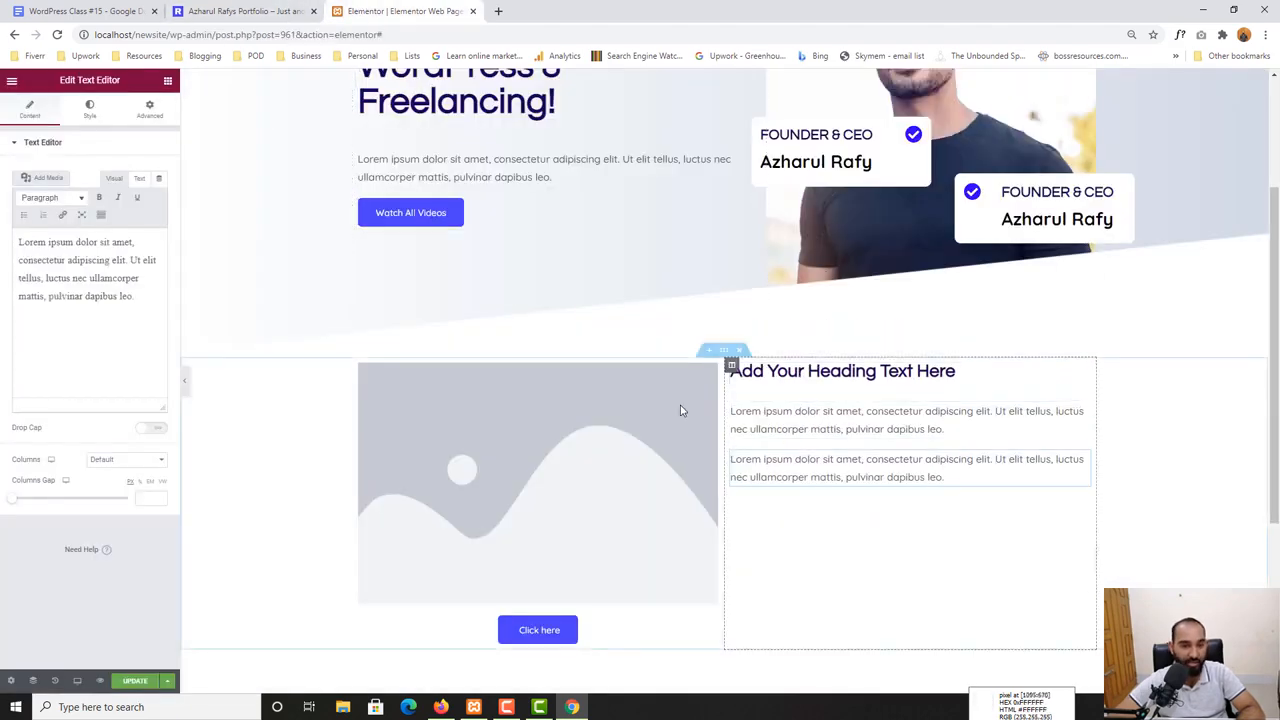
pyautogui.click(725, 356)
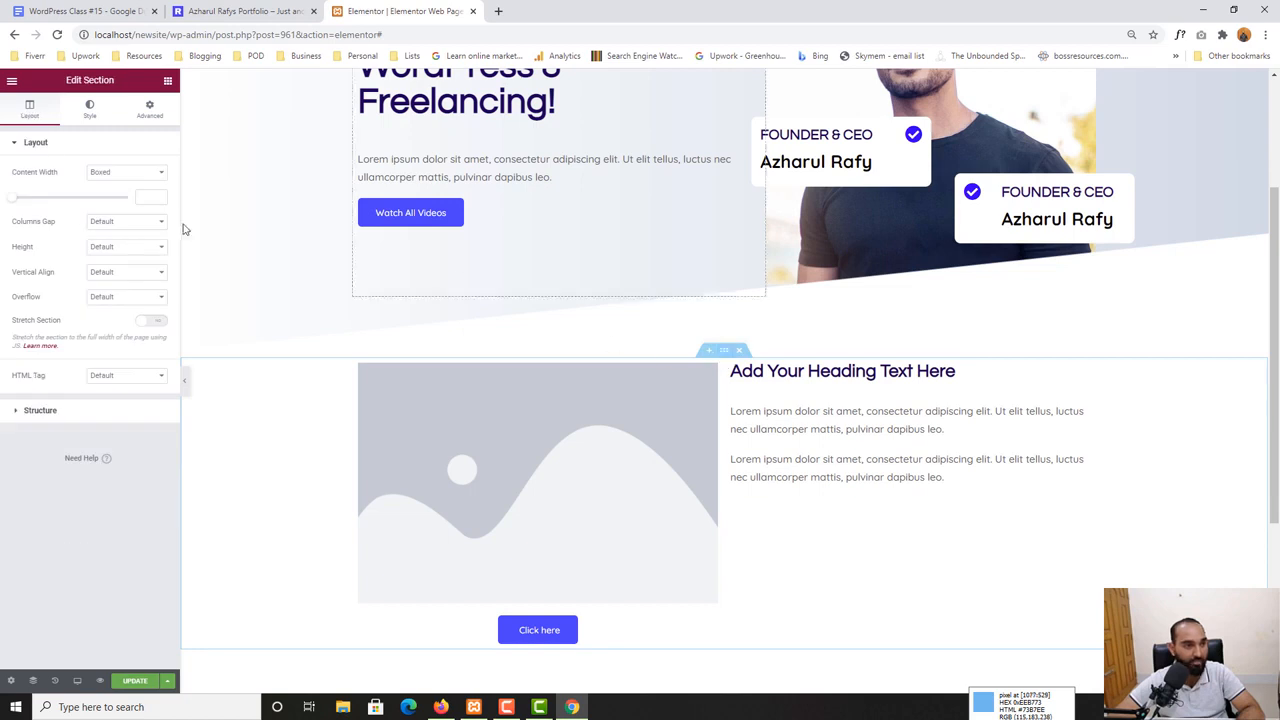
pyautogui.click(160, 114)
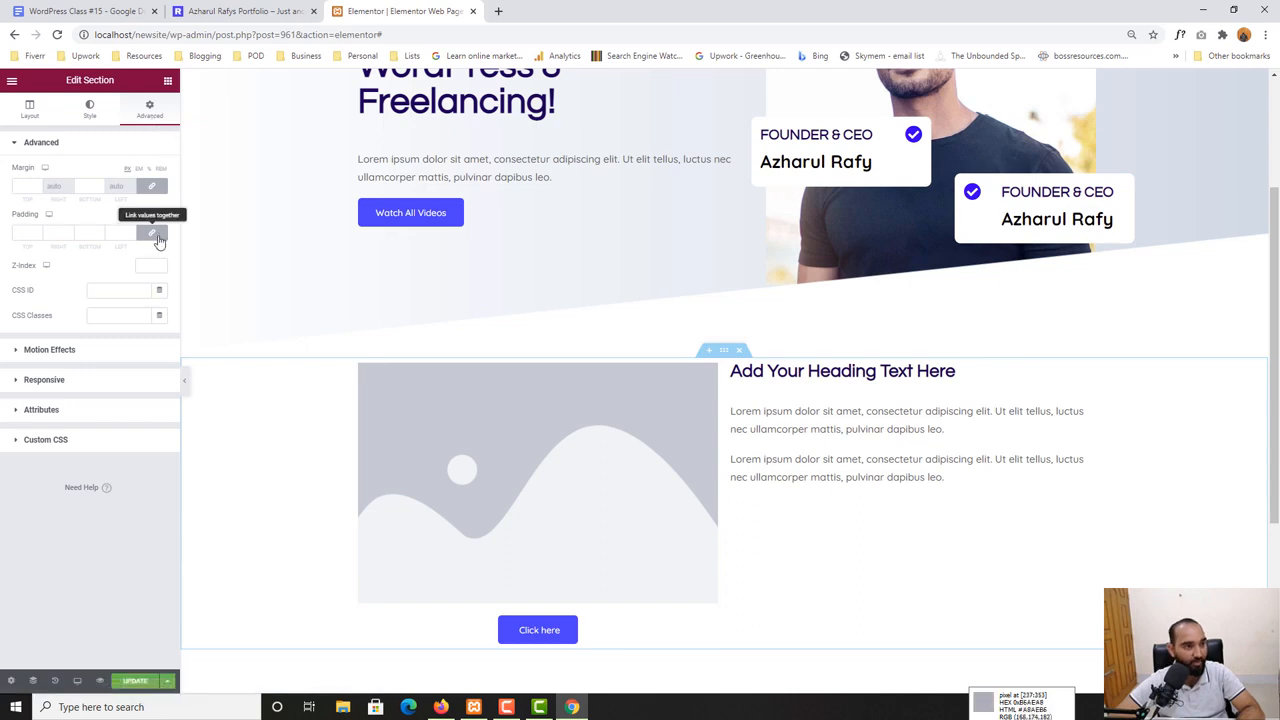
pyautogui.click(157, 238)
pyautogui.write('100')
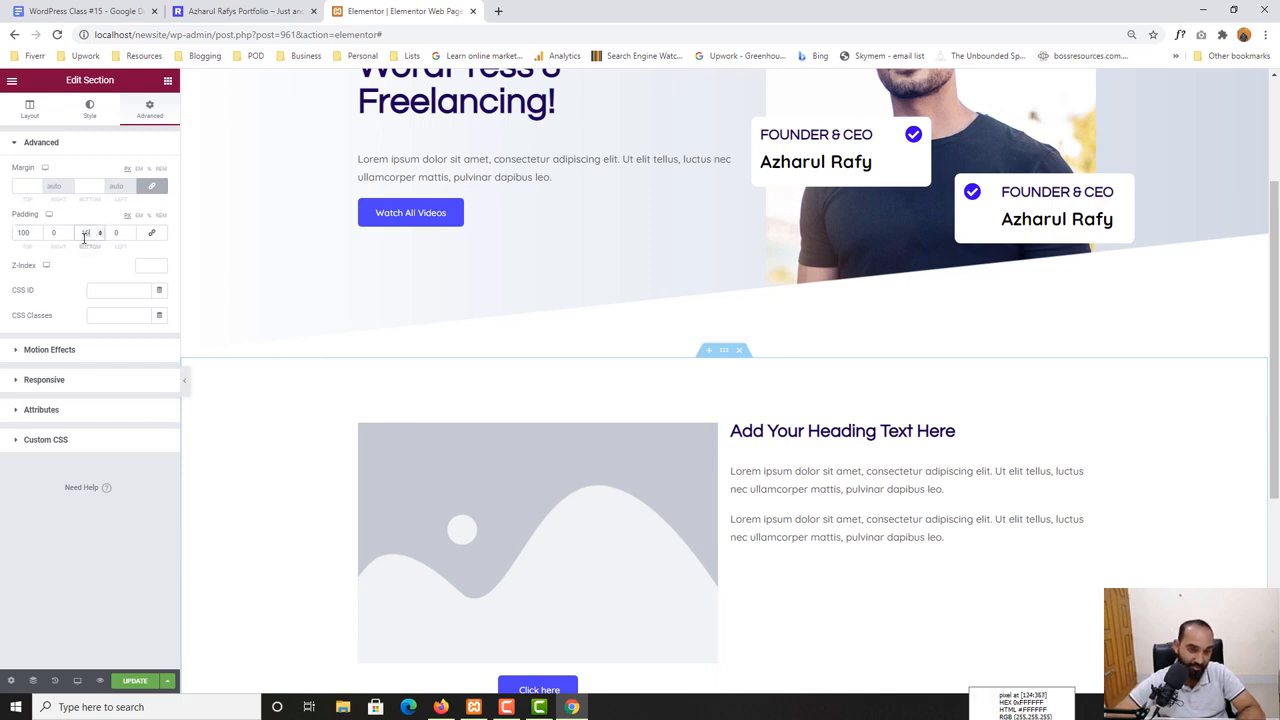
pyautogui.scroll(-2, 914, 457)
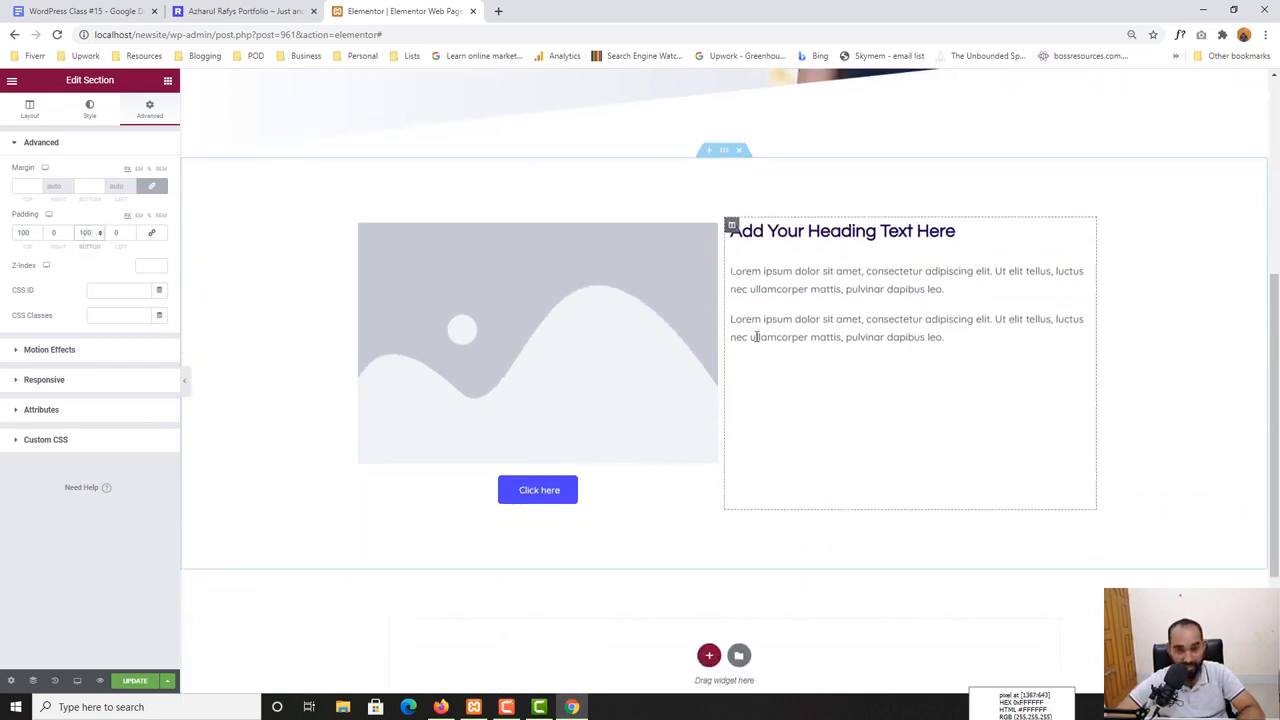
# Set the left column's image to the team meeting photo with sticky notes from the media library, matching the finished homepage
pyautogui.scroll(2, 723, 440)
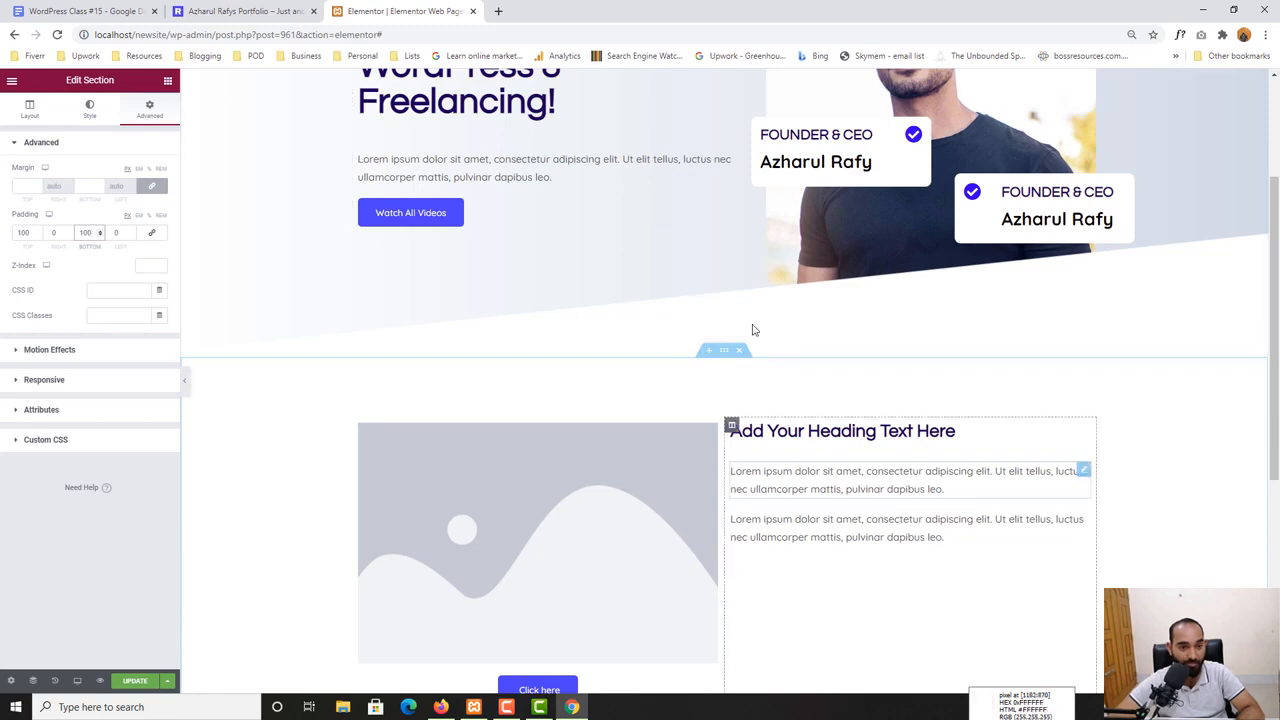
pyautogui.scroll(-1, 535, 530)
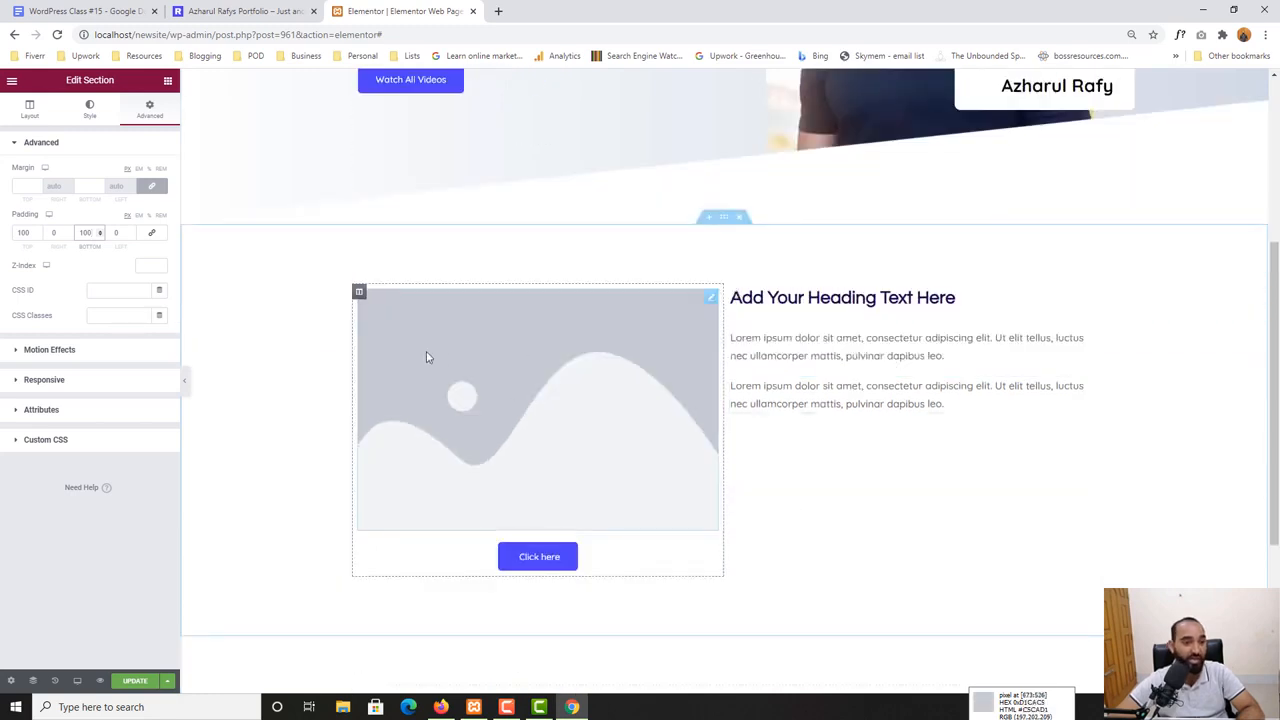
pyautogui.hotkey('ctrl', 'pageup')
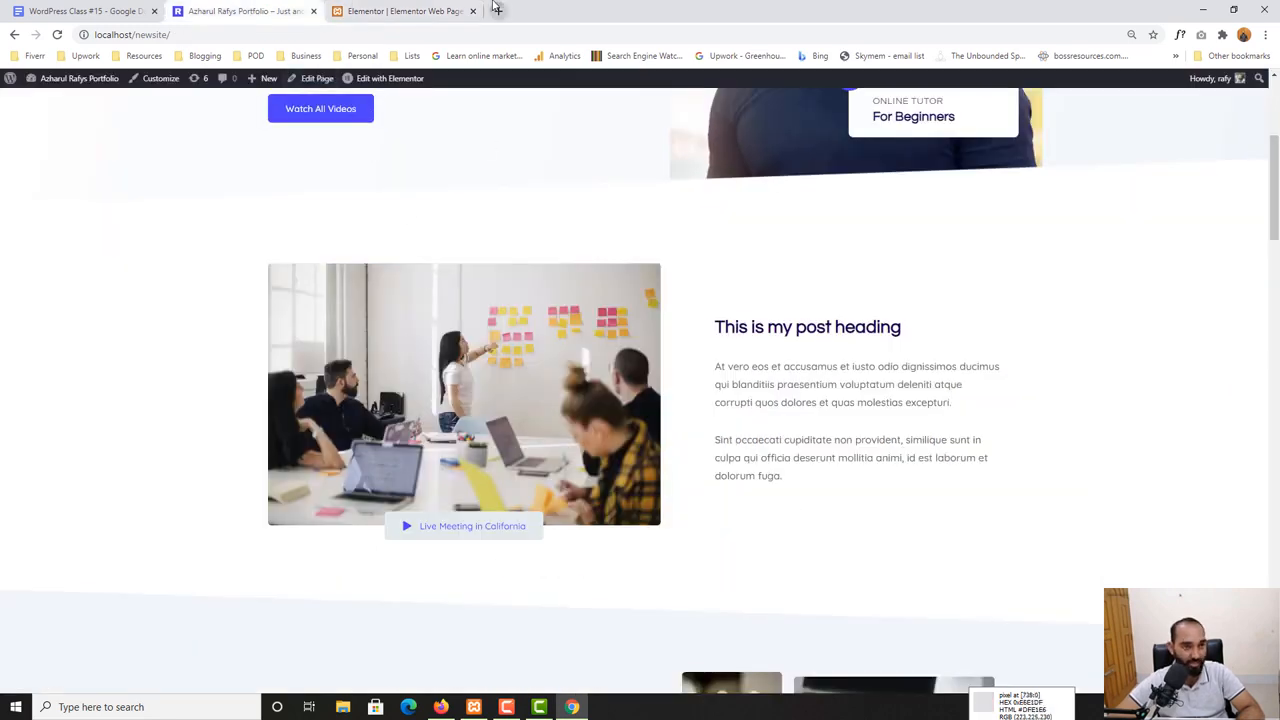
pyautogui.hotkey('ctrl', 'pagedown')
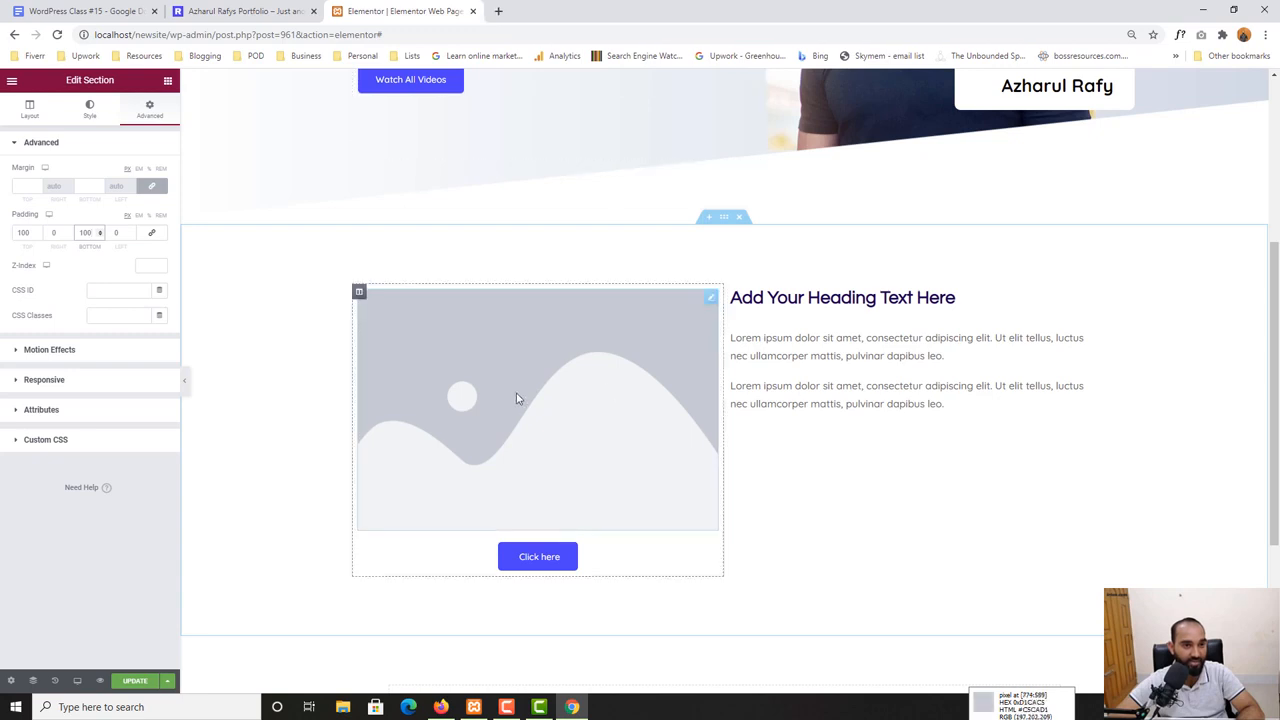
pyautogui.click(517, 398)
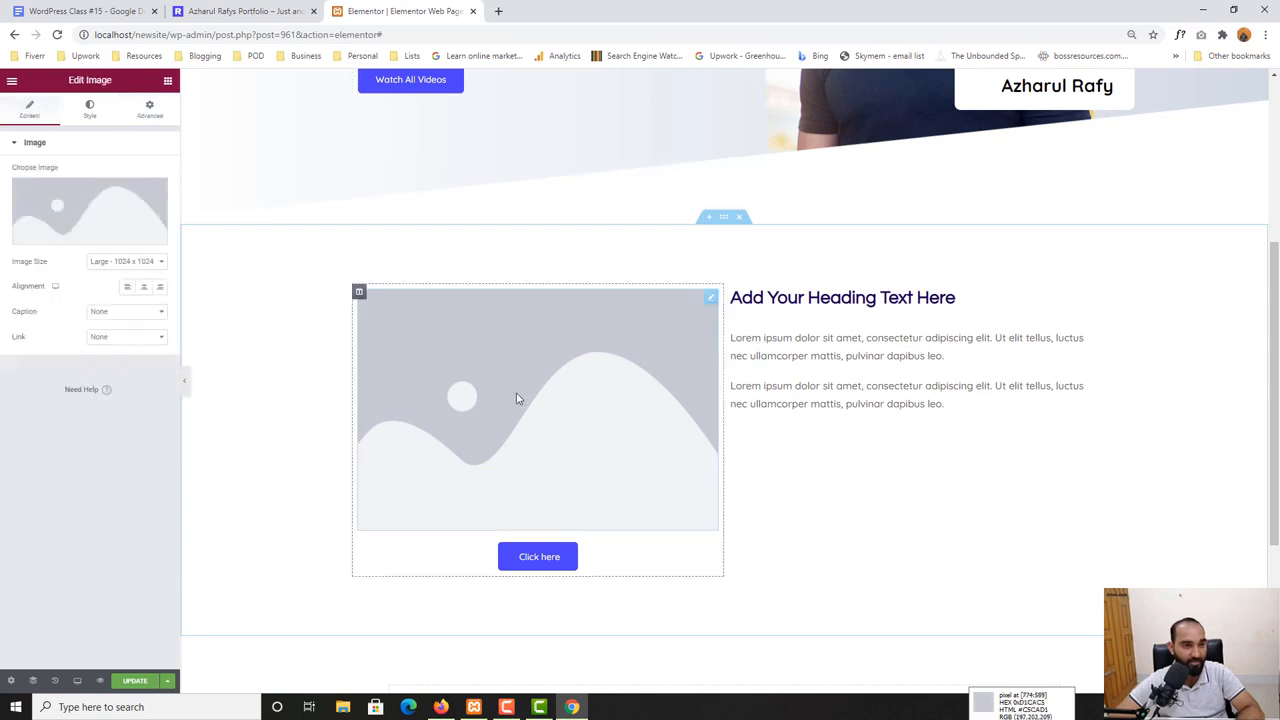
pyautogui.click(60, 239)
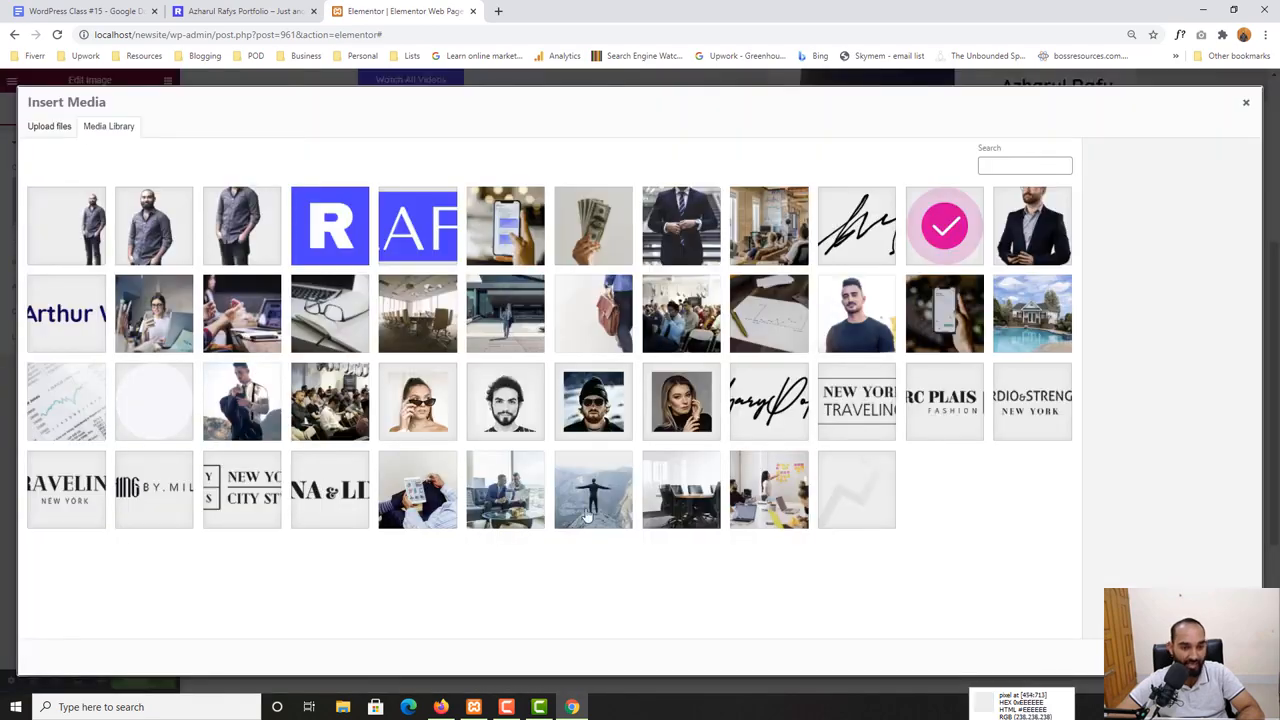
pyautogui.click(768, 510)
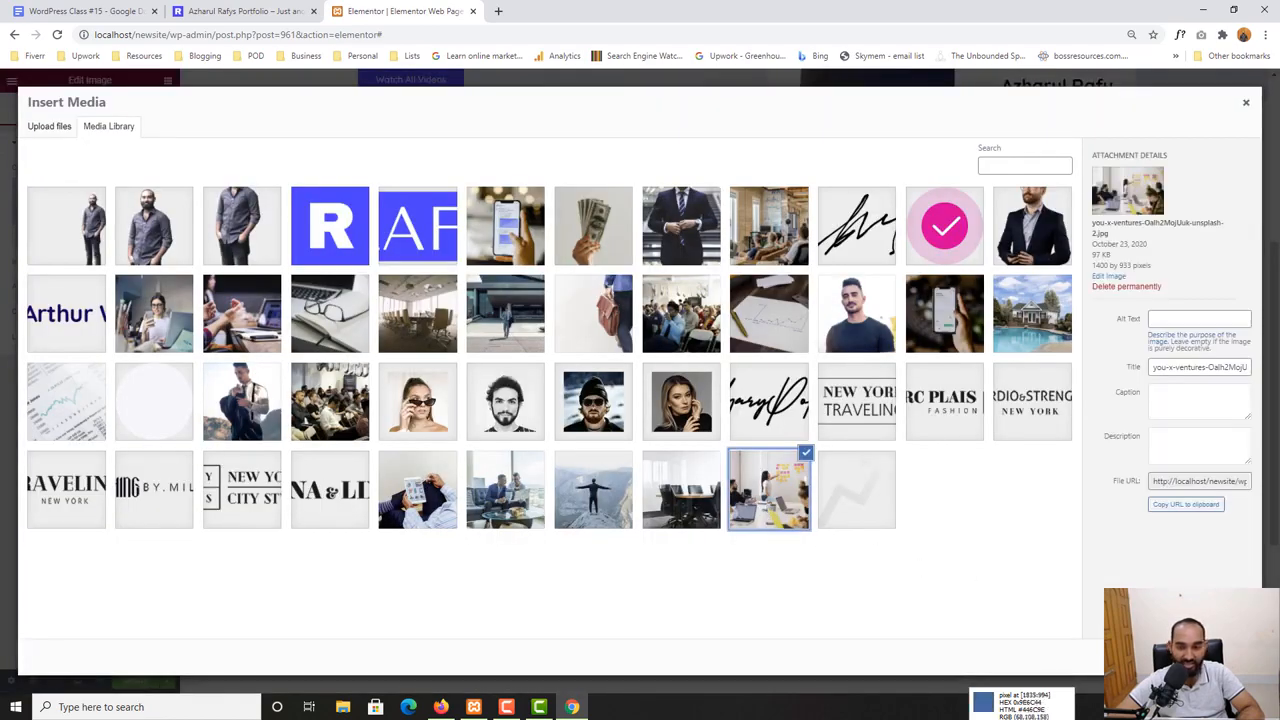
pyautogui.doubleClick(768, 510)
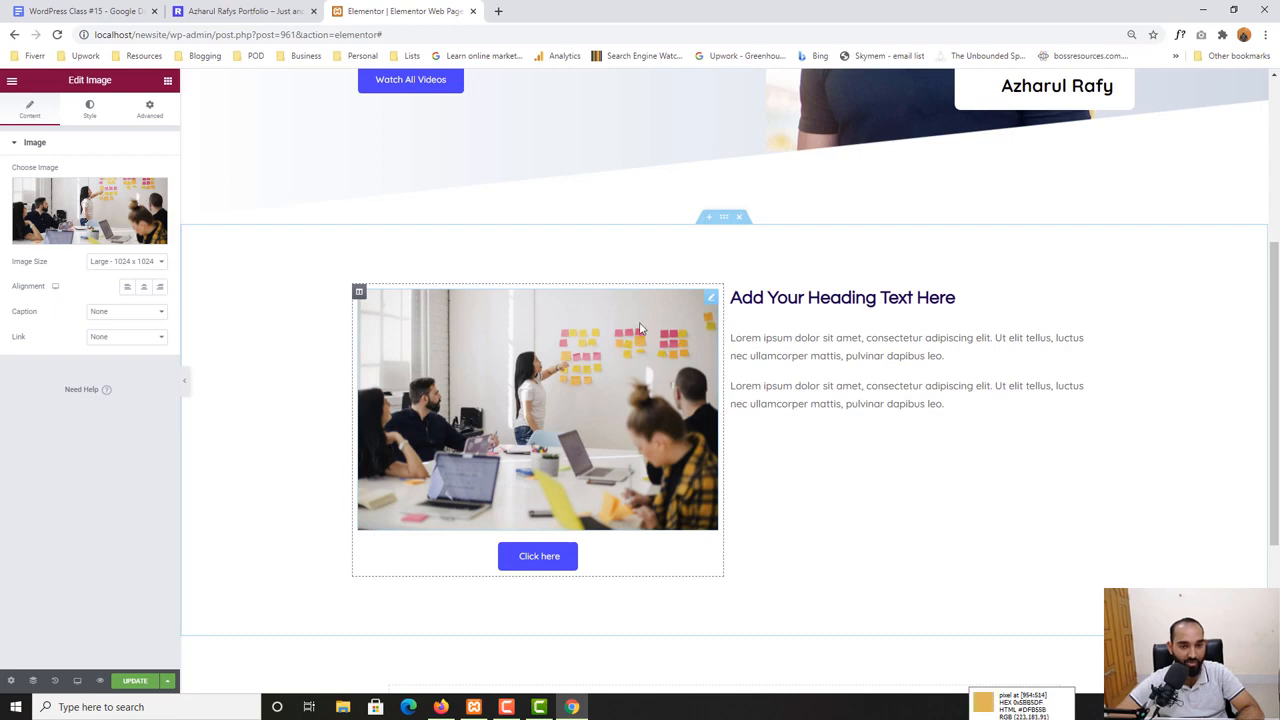
# Check the finished homepage's button under the image and set the new button's text to "Live Meeting in California"
pyautogui.scroll(3, 474, 395)
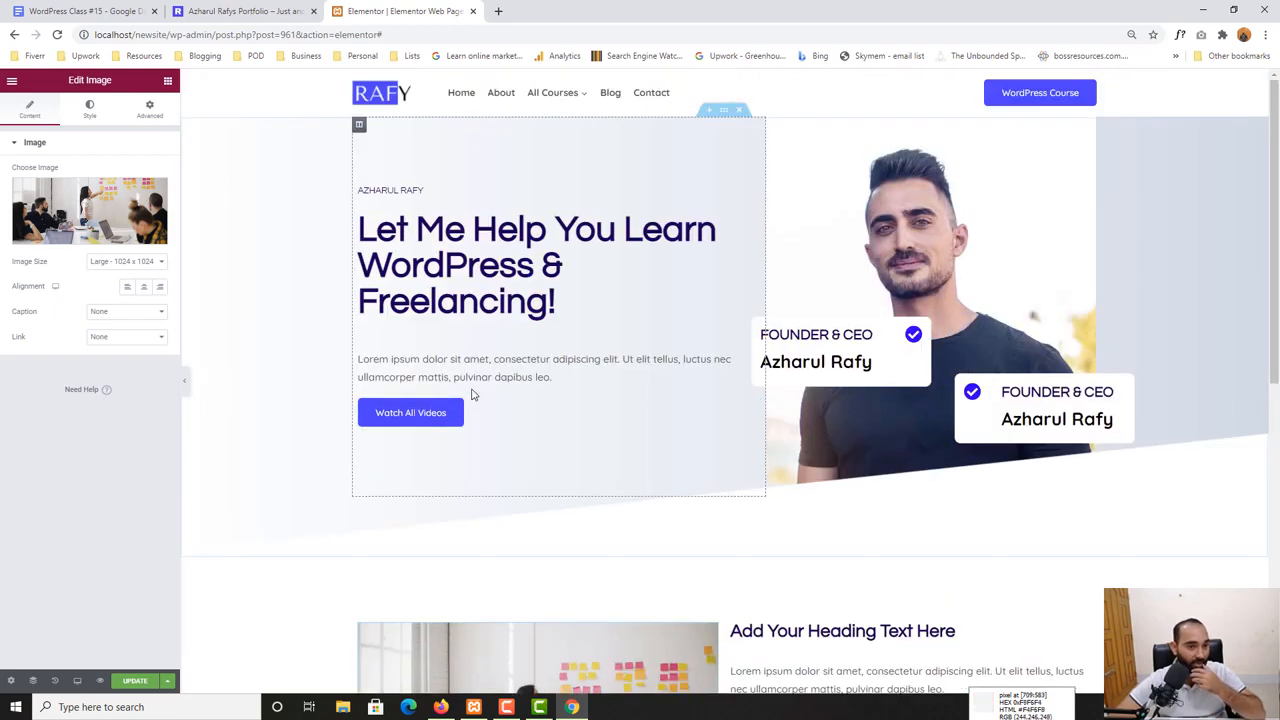
pyautogui.scroll(-3, 474, 395)
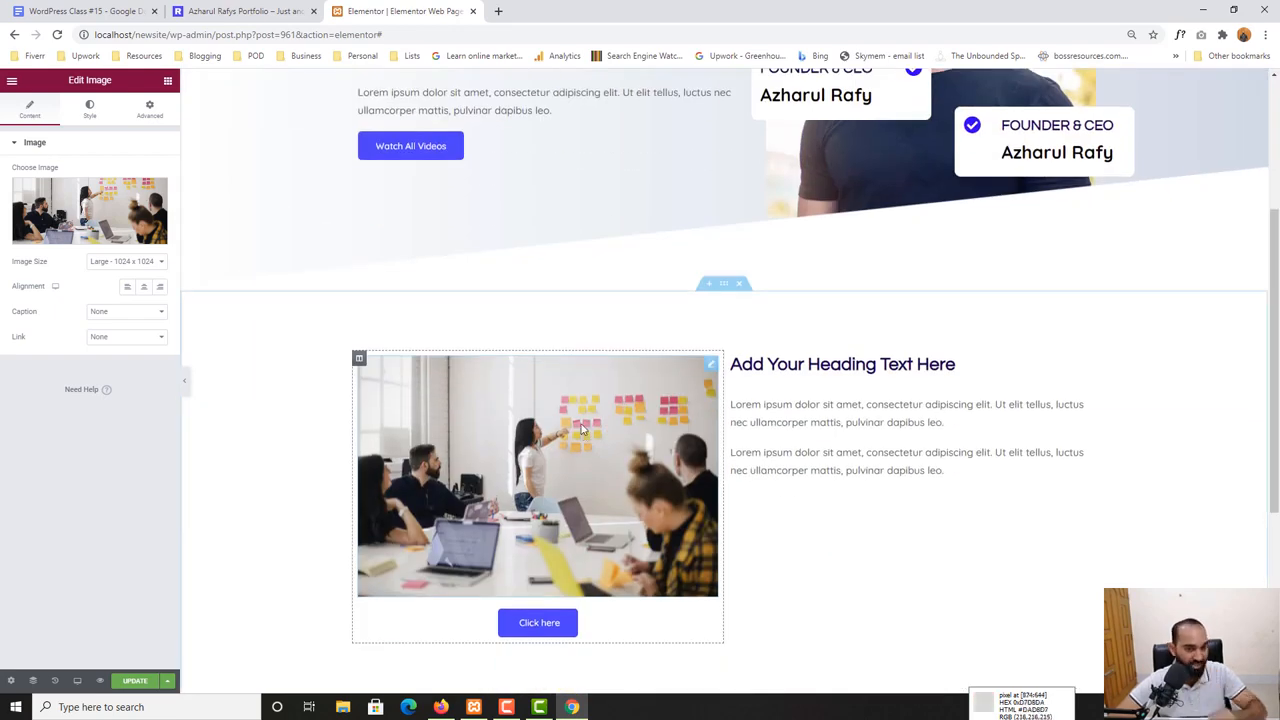
pyautogui.scroll(-1, 583, 421)
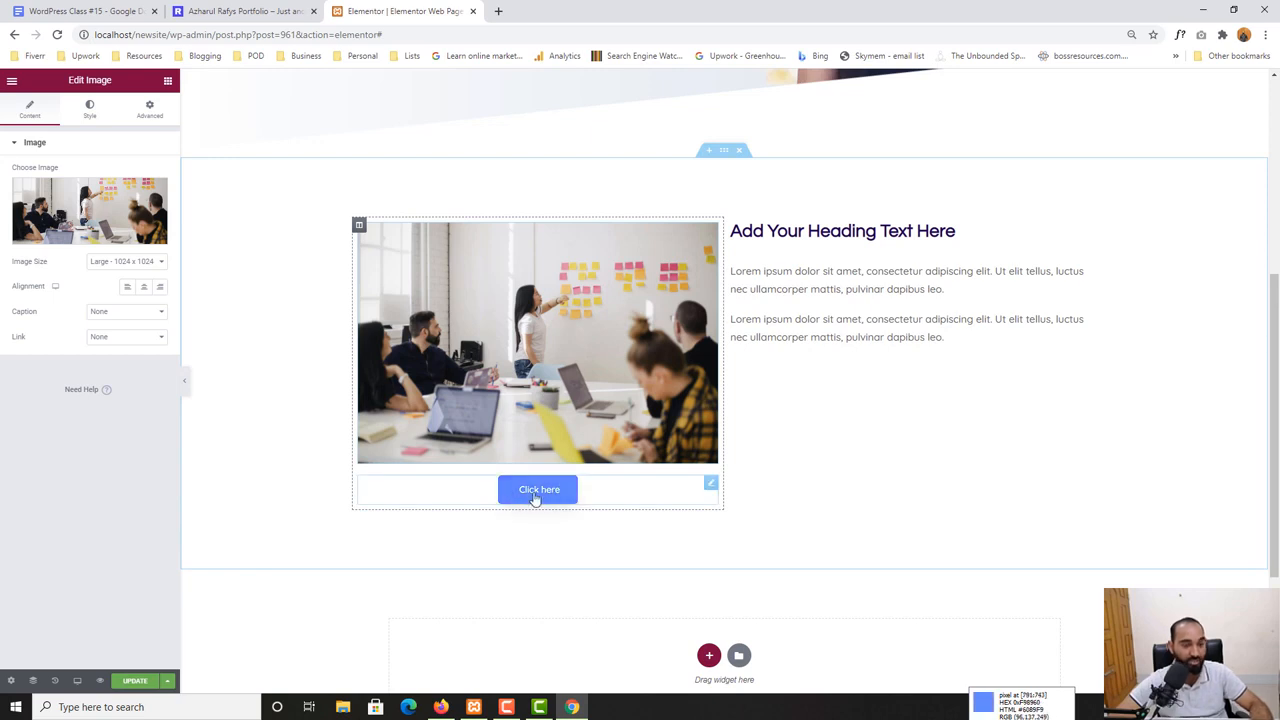
pyautogui.hotkey('ctrl', 'shift', 'Tab')
pyautogui.scroll(-1, 431, 528)
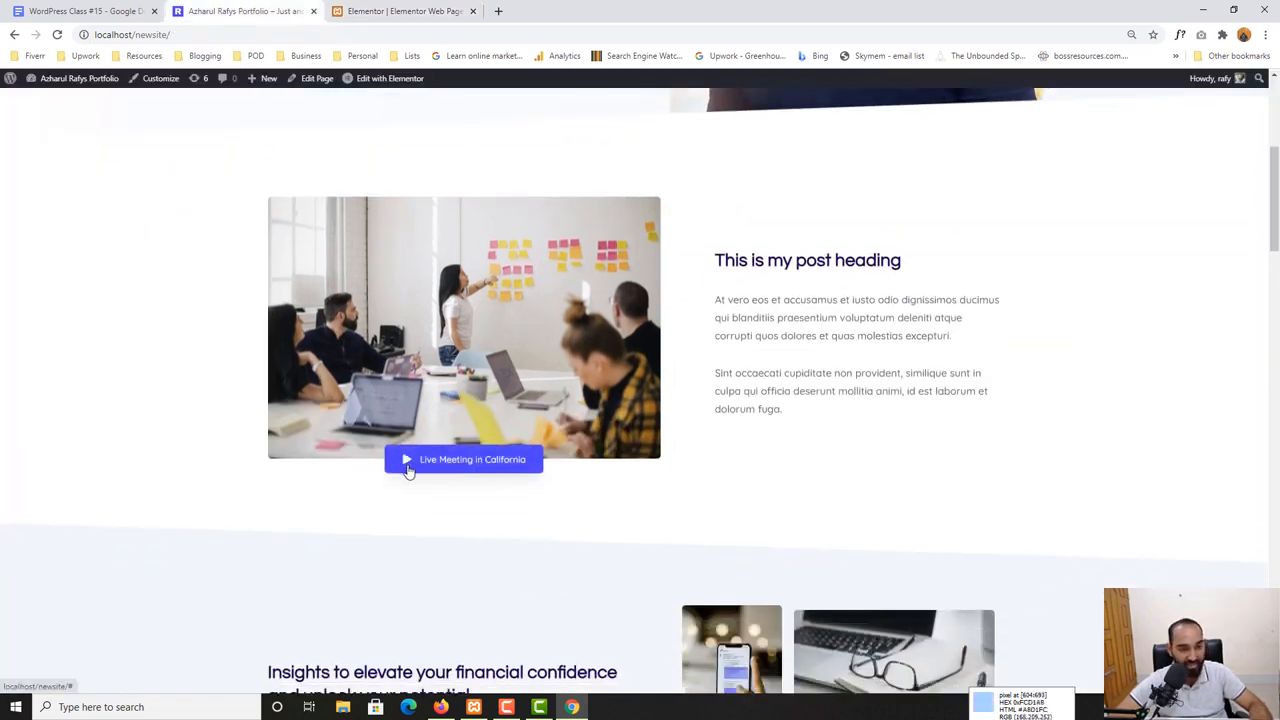
pyautogui.click(390, 11)
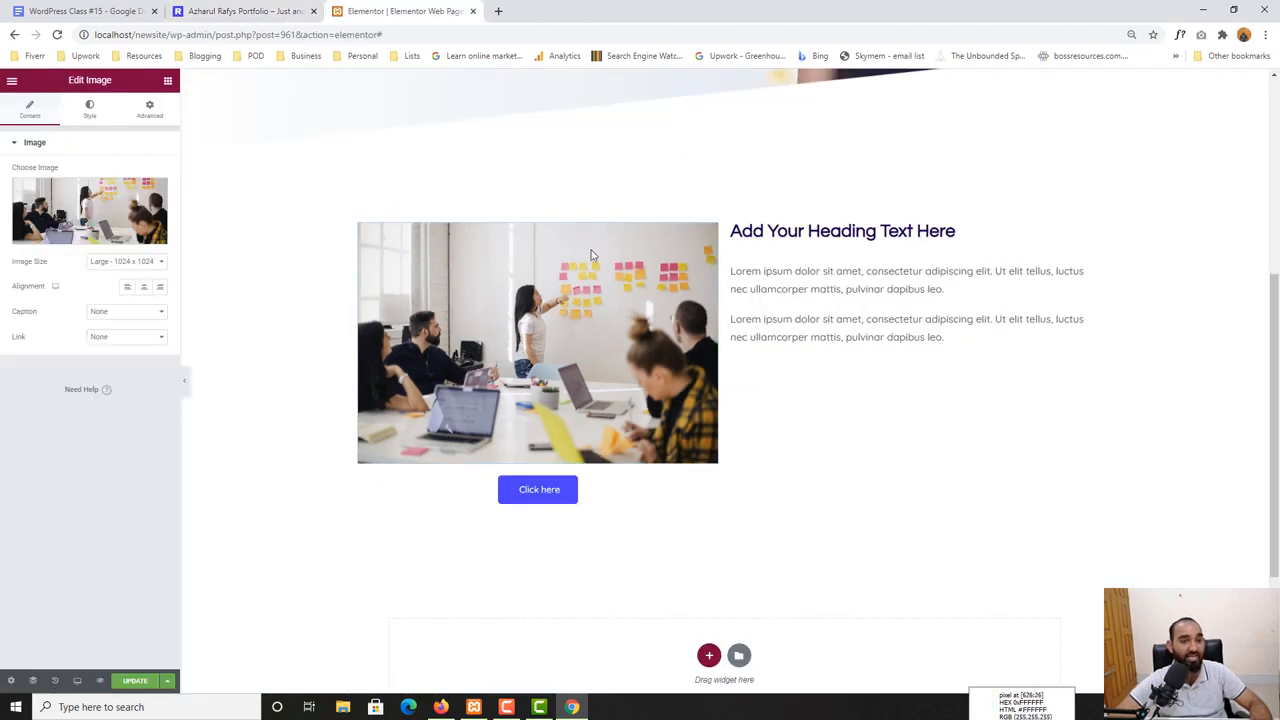
pyautogui.click(532, 497)
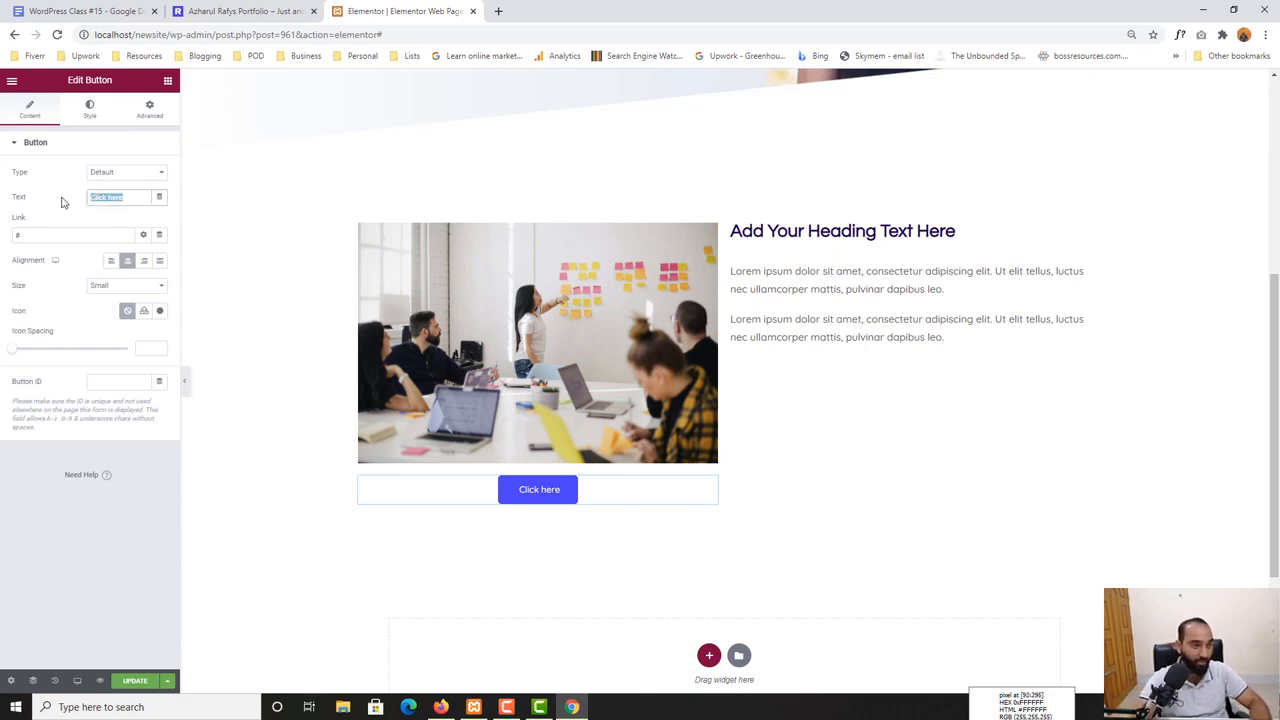
pyautogui.write('Live Meetin')
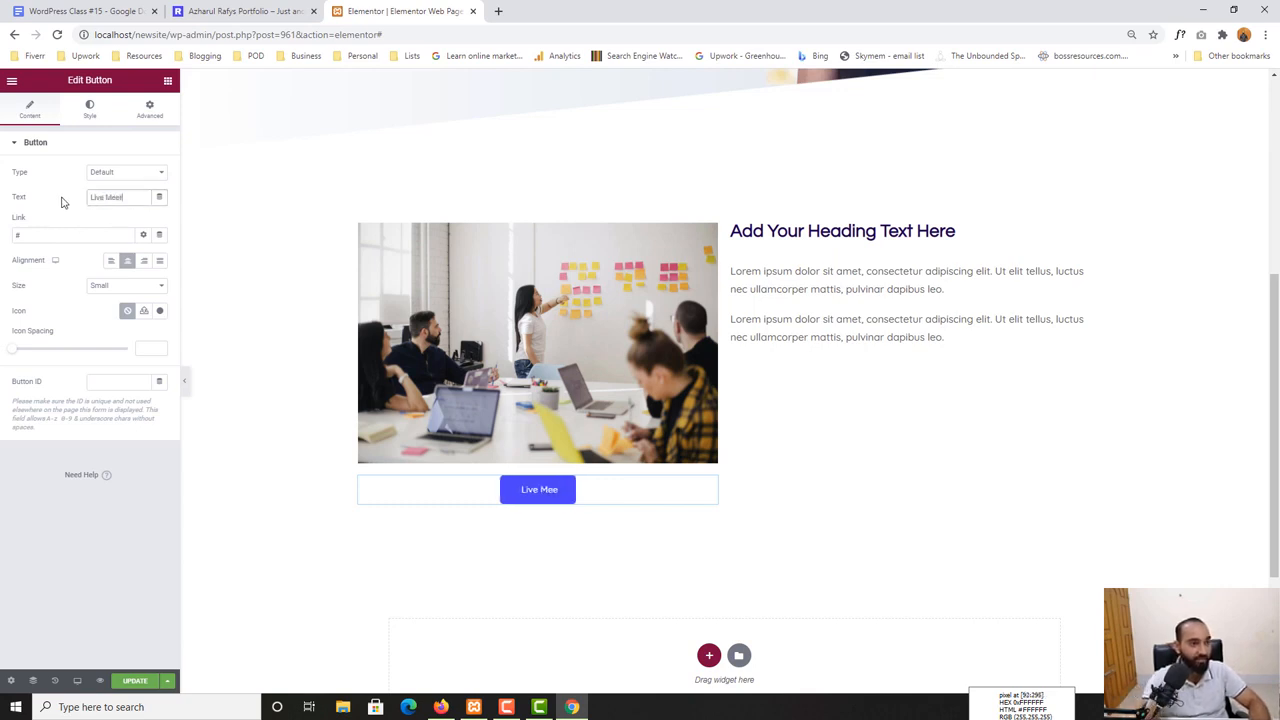
pyautogui.write('g in Cali')
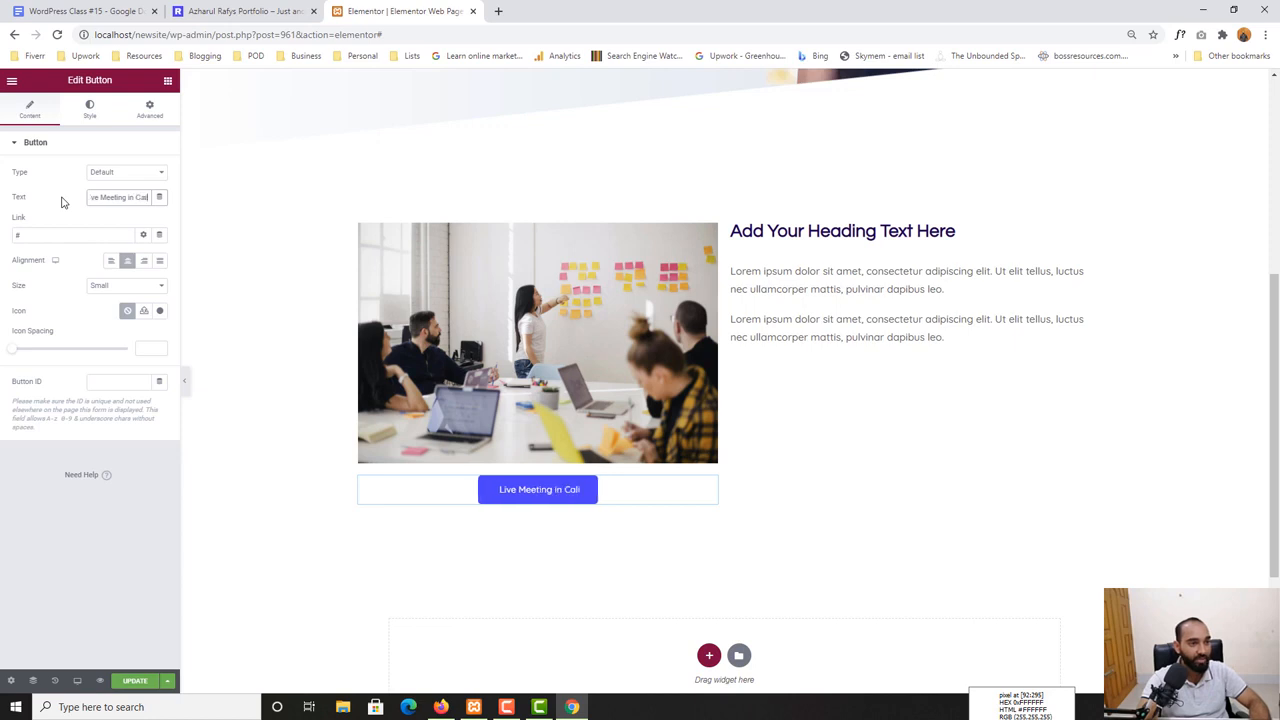
pyautogui.write('fornia')
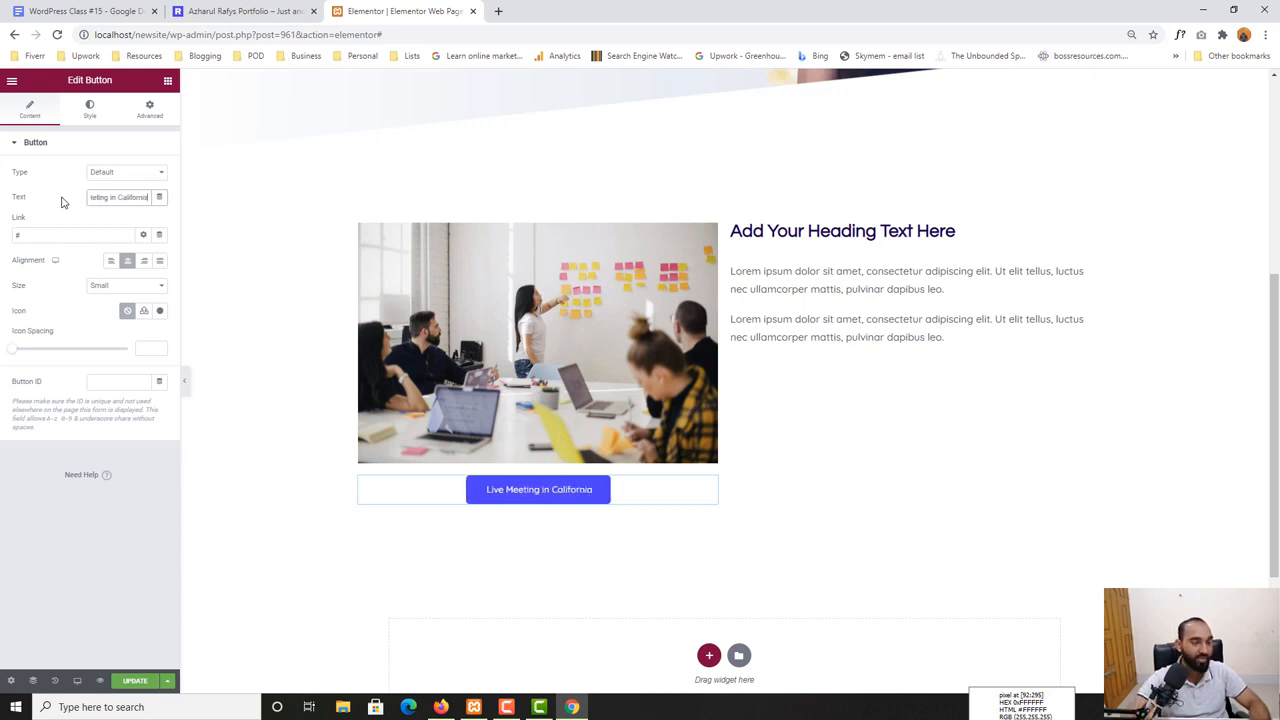
# Add the solid Play icon before the button's text, as on the finished homepage, and set the icon spacing to 15
pyautogui.click(45, 236)
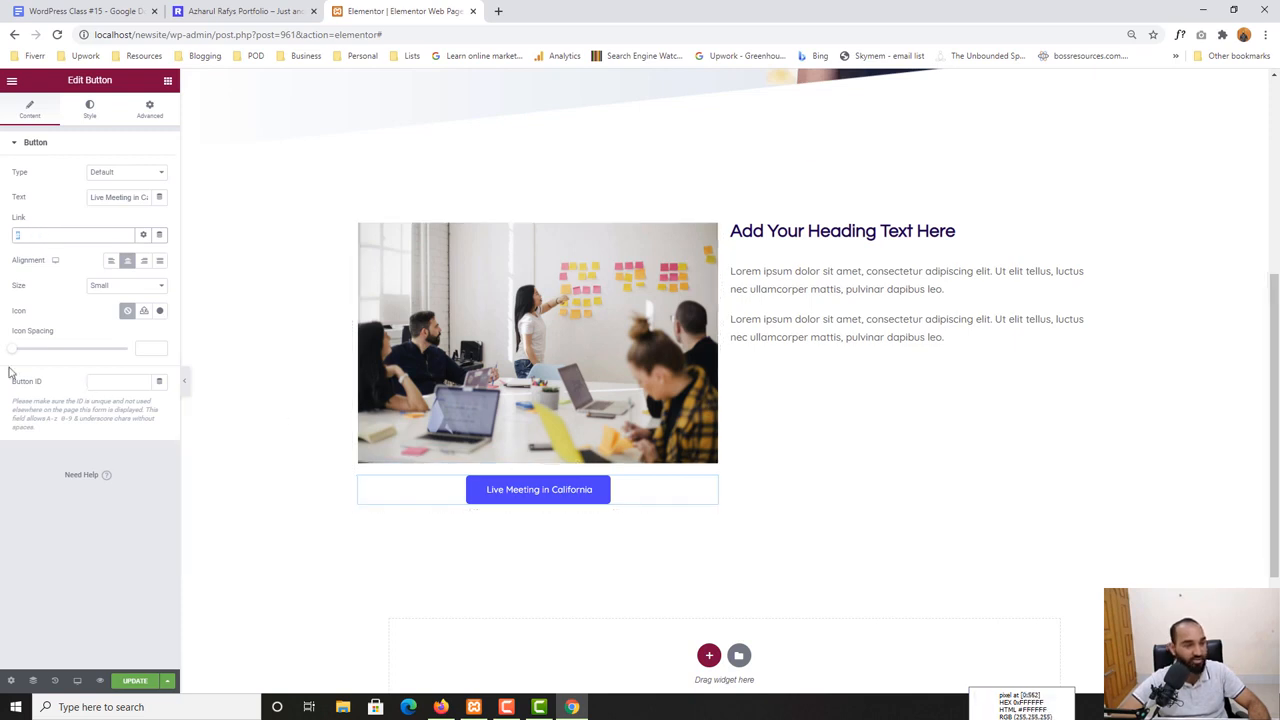
pyautogui.click(242, 8)
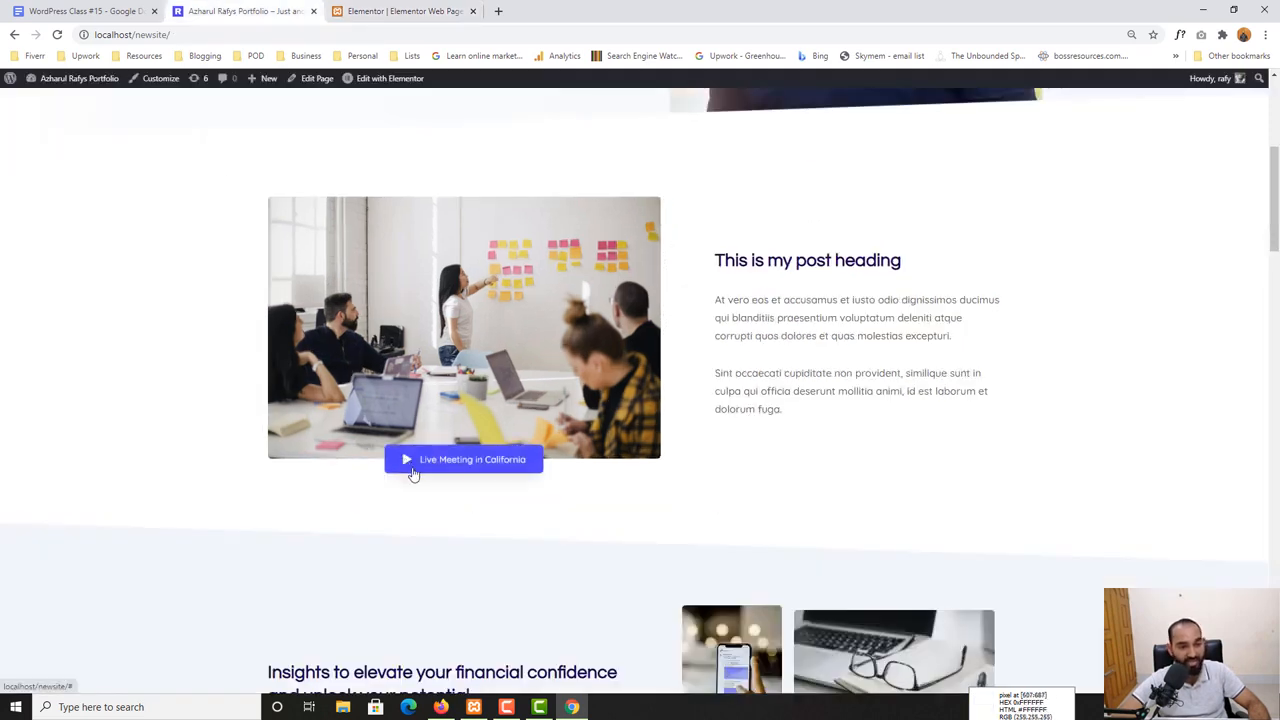
pyautogui.click(378, 12)
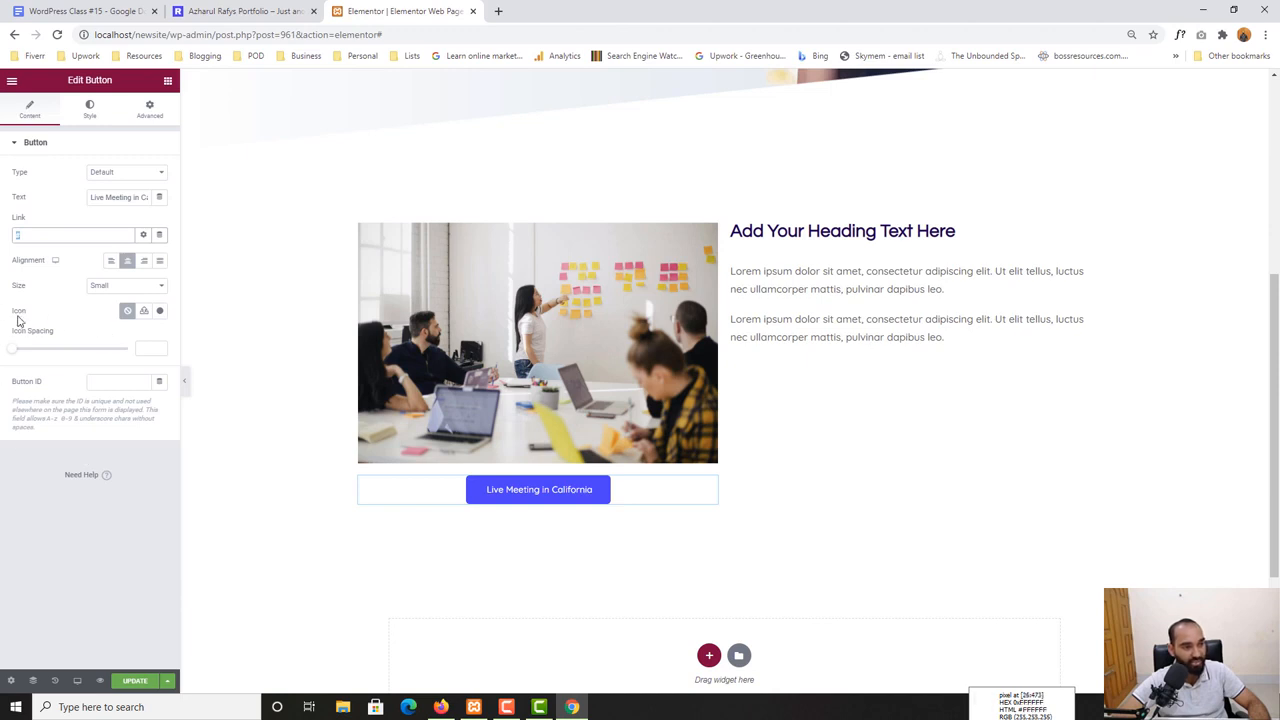
pyautogui.click(160, 312)
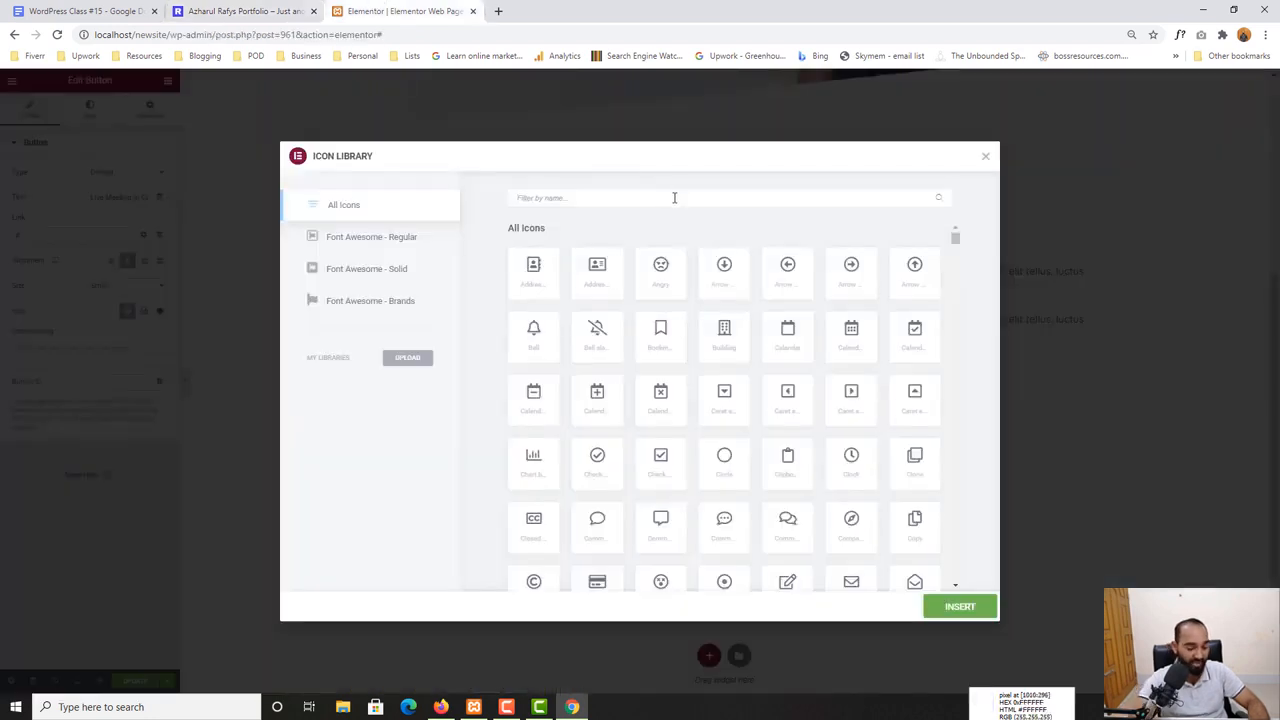
pyautogui.write('play')
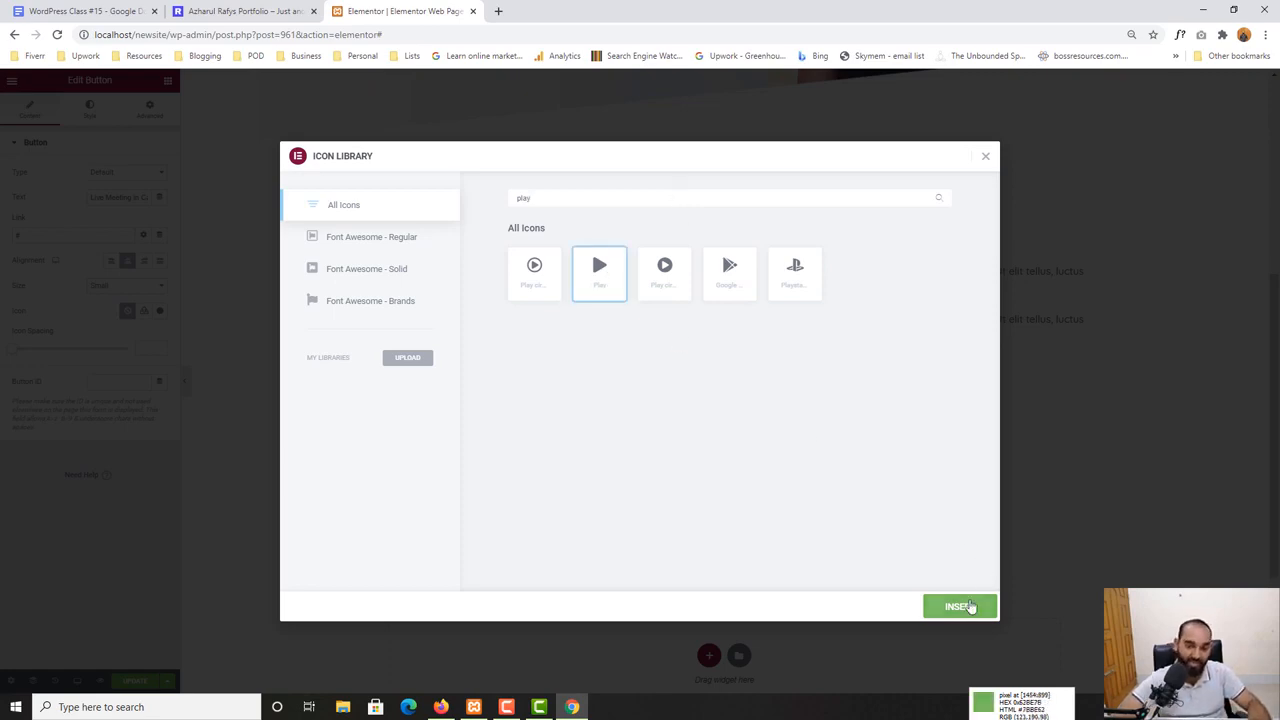
pyautogui.click(962, 606)
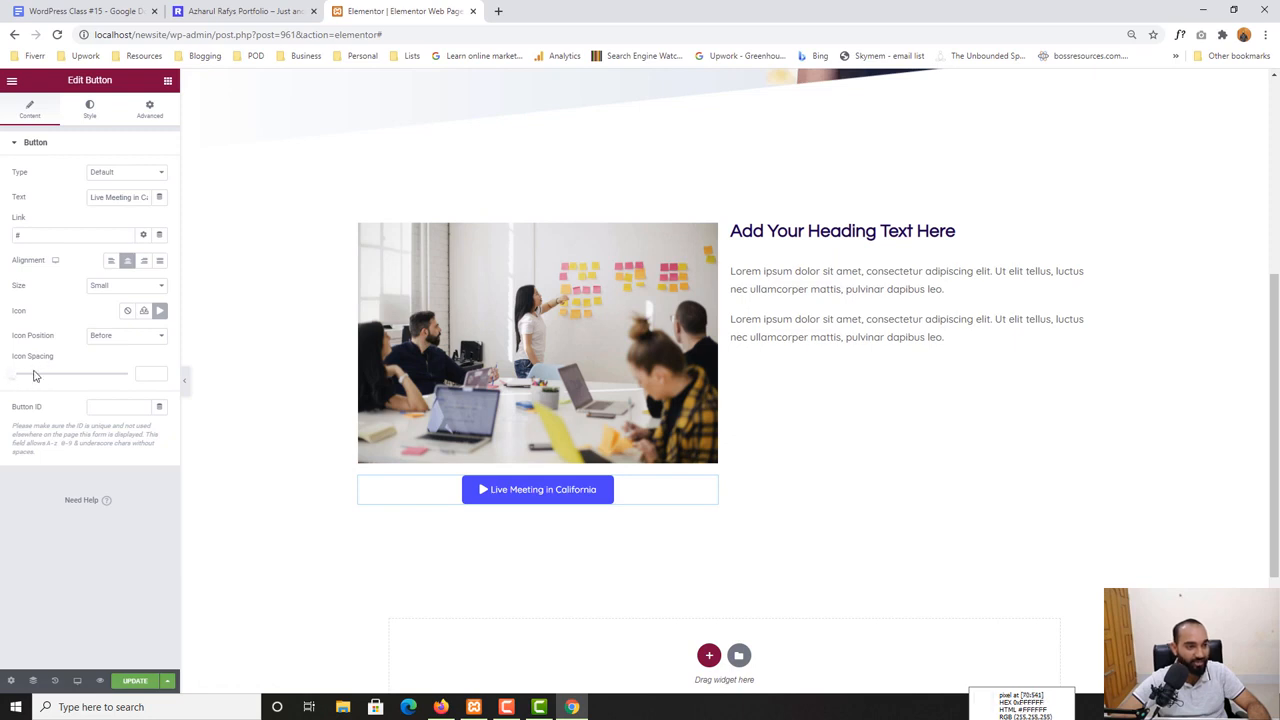
pyautogui.moveTo(15, 379); pyautogui.dragTo(60, 380)
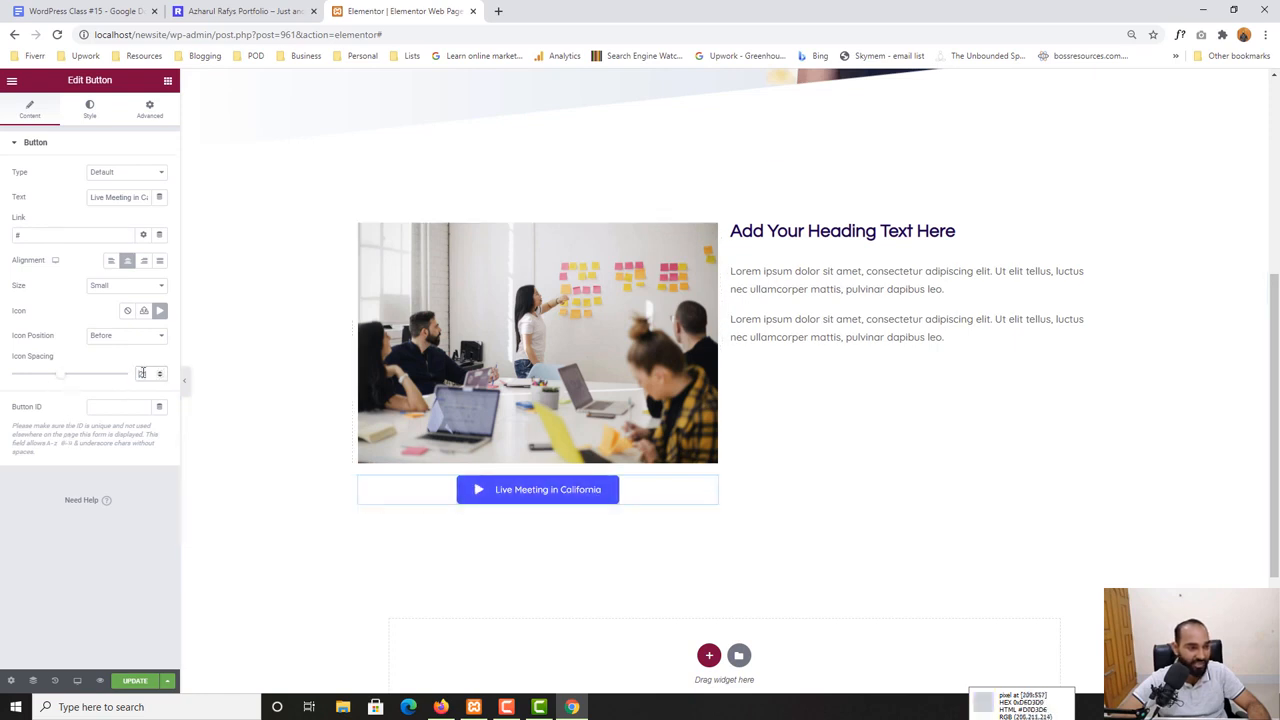
pyautogui.click(160, 377)
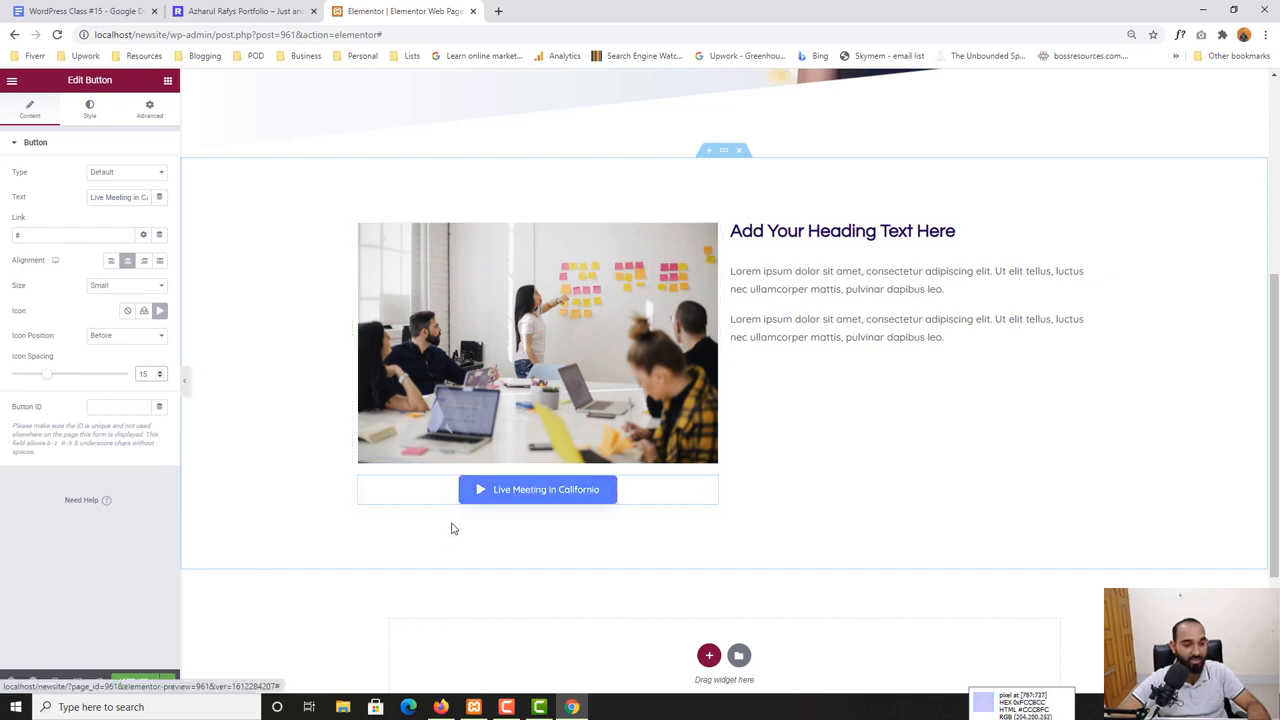
# Compare the finished homepage's button colors and set the new button's normal background color to light gray #C0C0C0
pyautogui.hotkey('ctrl', 'shift', 'Tab')
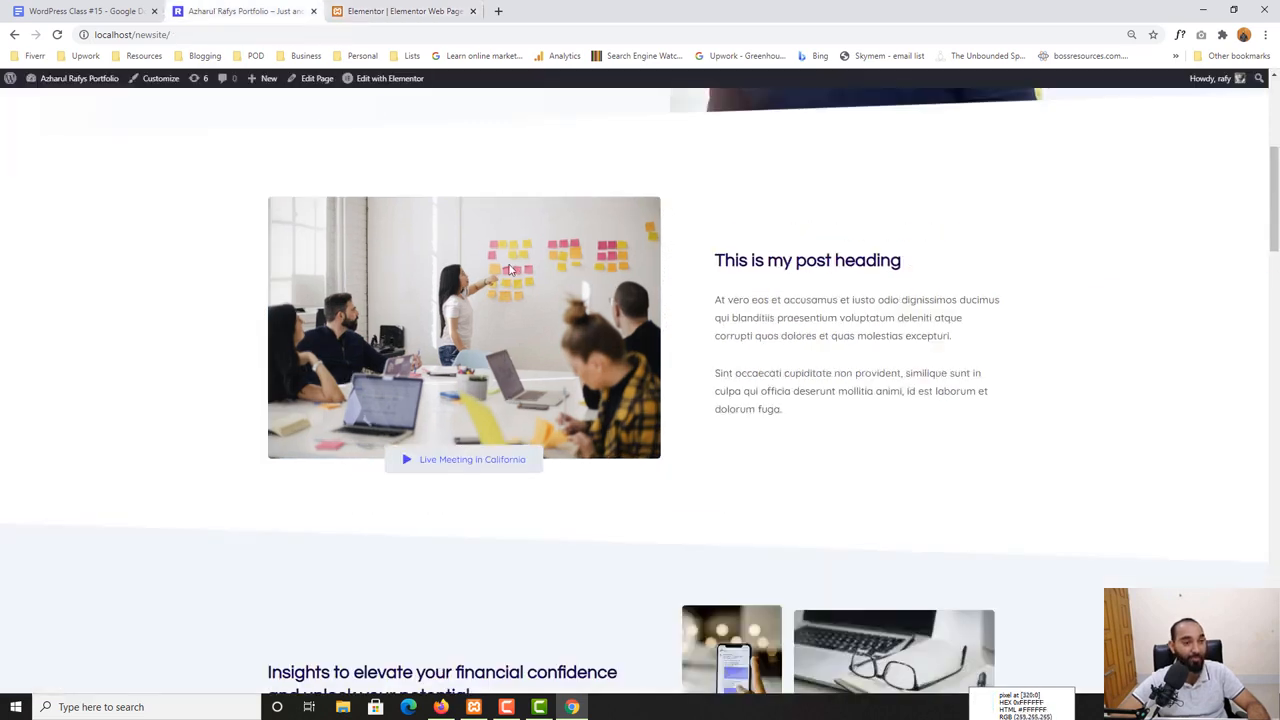
pyautogui.click(440, 8)
pyautogui.click(235, 10)
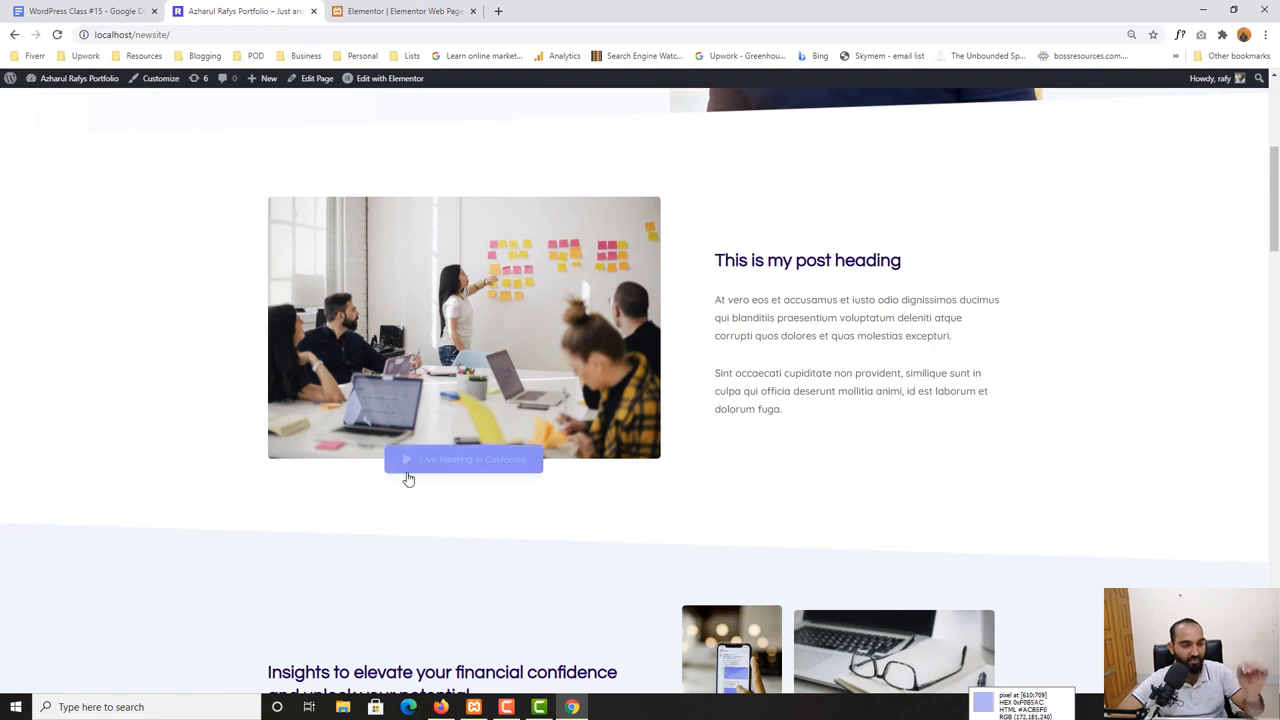
pyautogui.hotkey('ctrl', 'Tab')
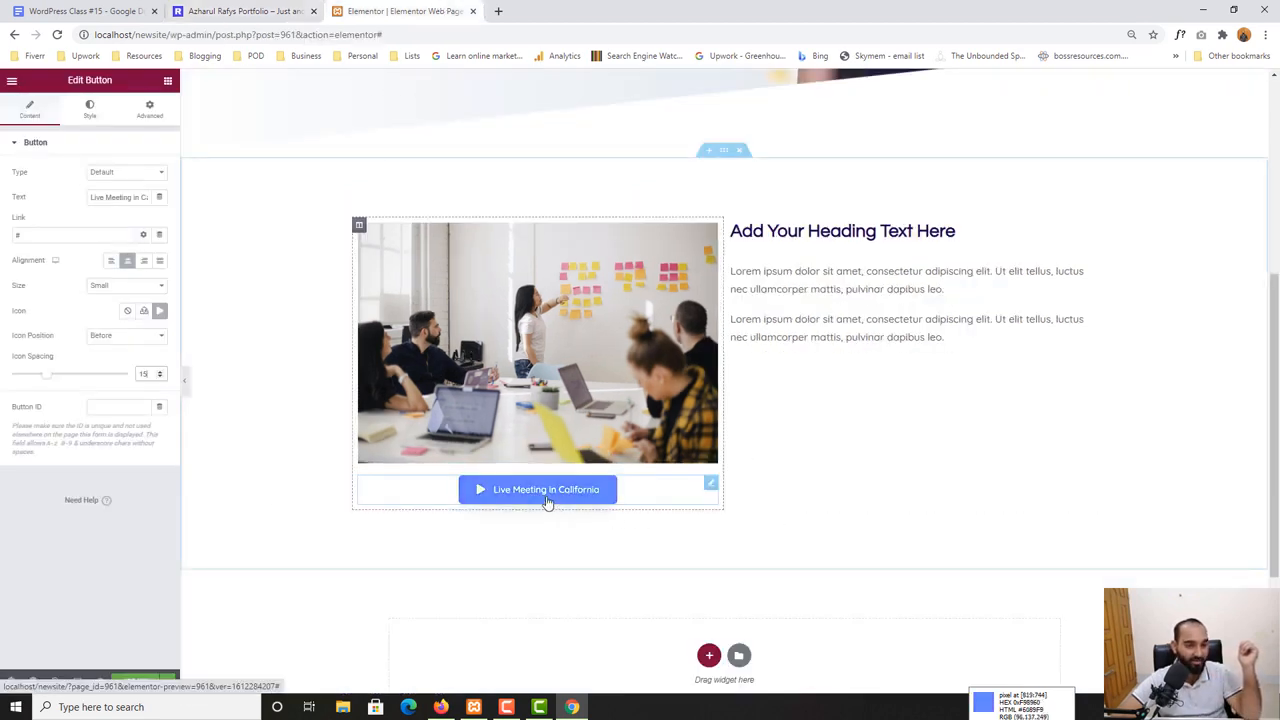
pyautogui.click(104, 117)
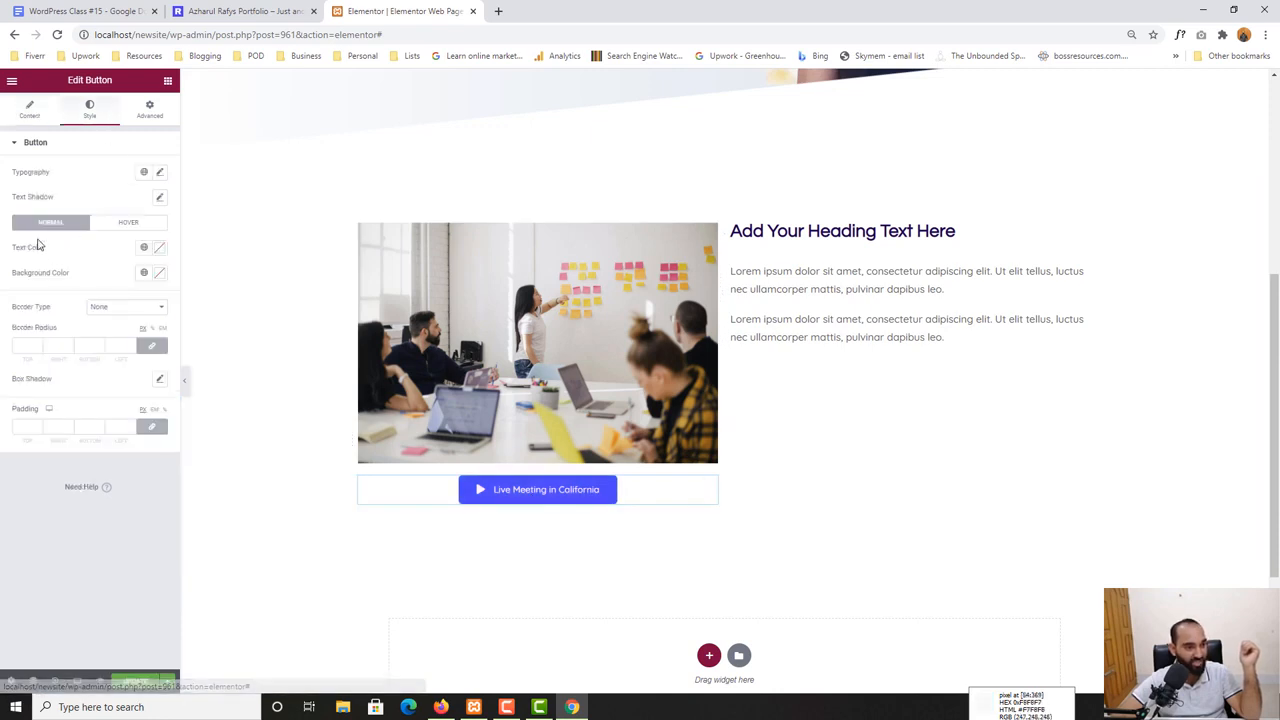
pyautogui.click(160, 273)
pyautogui.moveTo(75, 356); pyautogui.dragTo(21, 342)
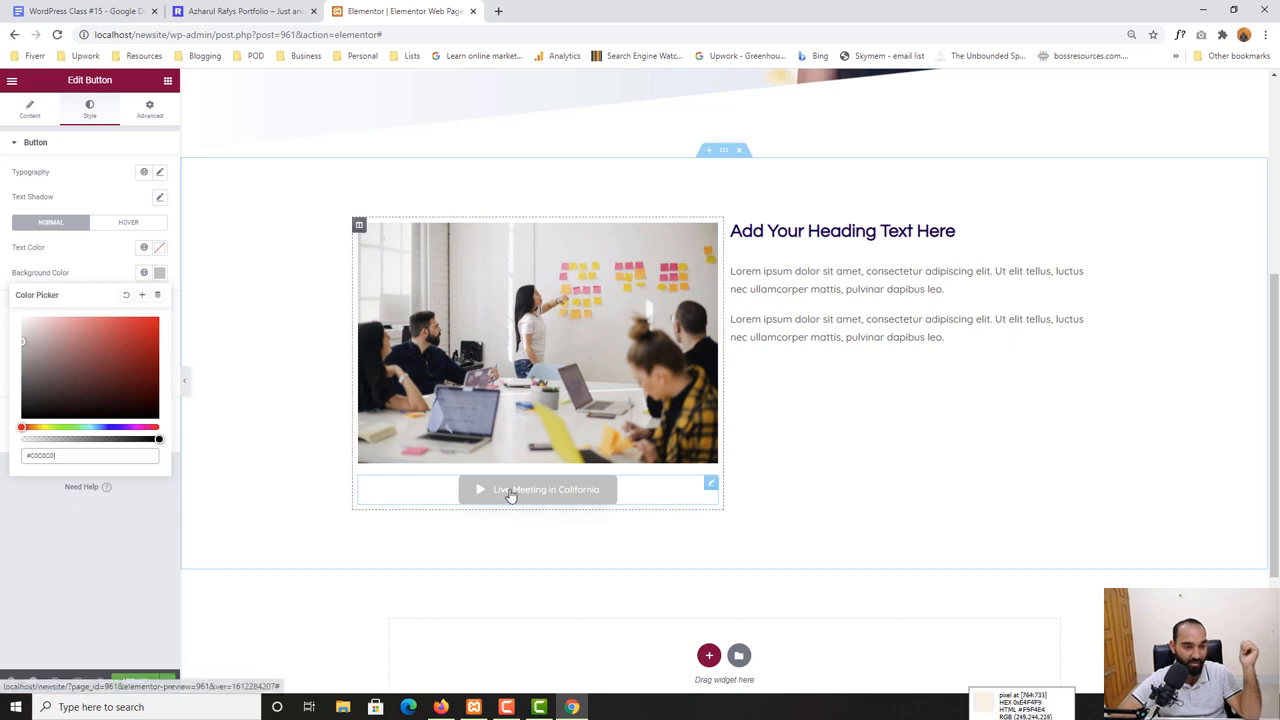
pyautogui.click(103, 245)
# Set the button's hover background color to a deep blue, save the page and check the hover effect on the canvas
pyautogui.click(124, 222)
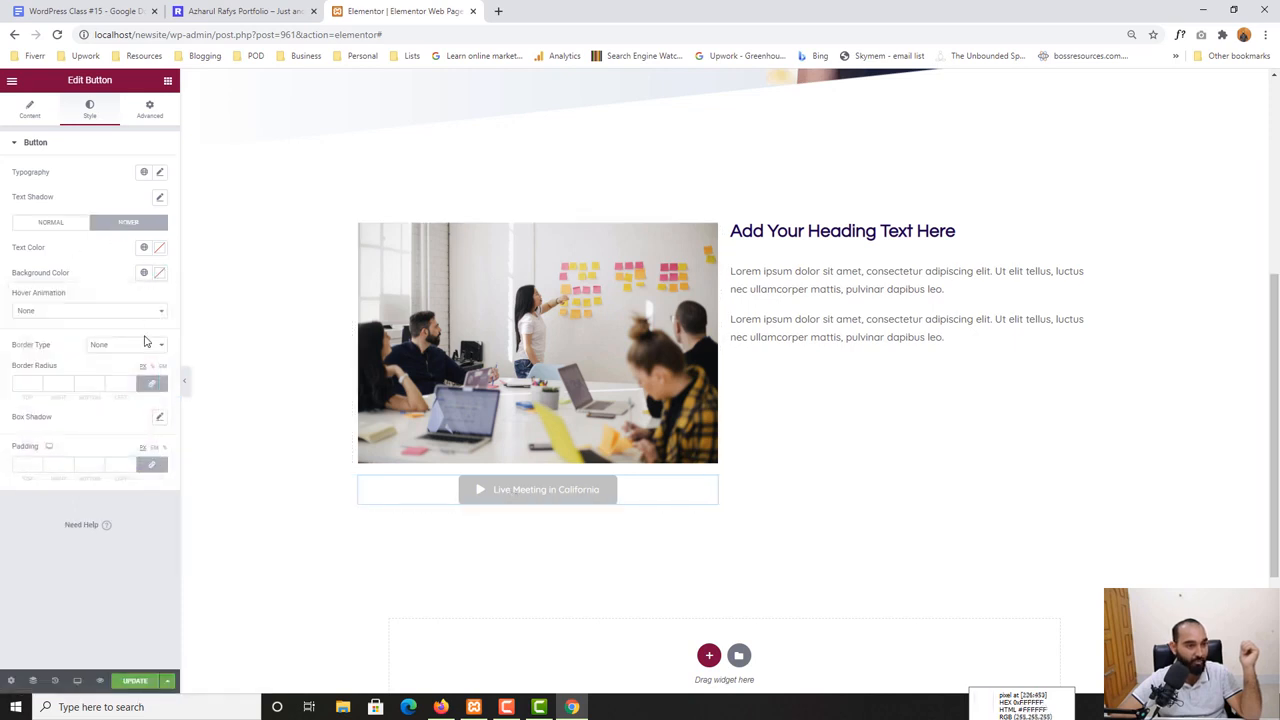
pyautogui.click(160, 274)
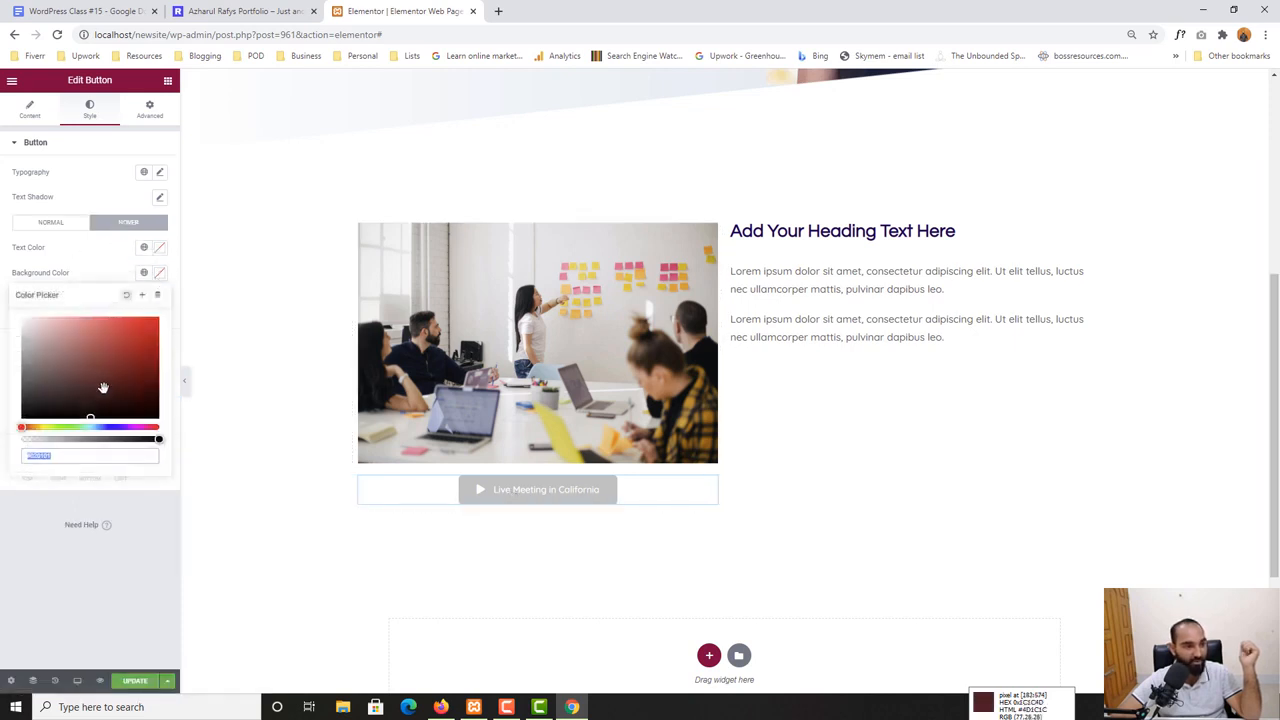
pyautogui.click(112, 428)
pyautogui.click(148, 332)
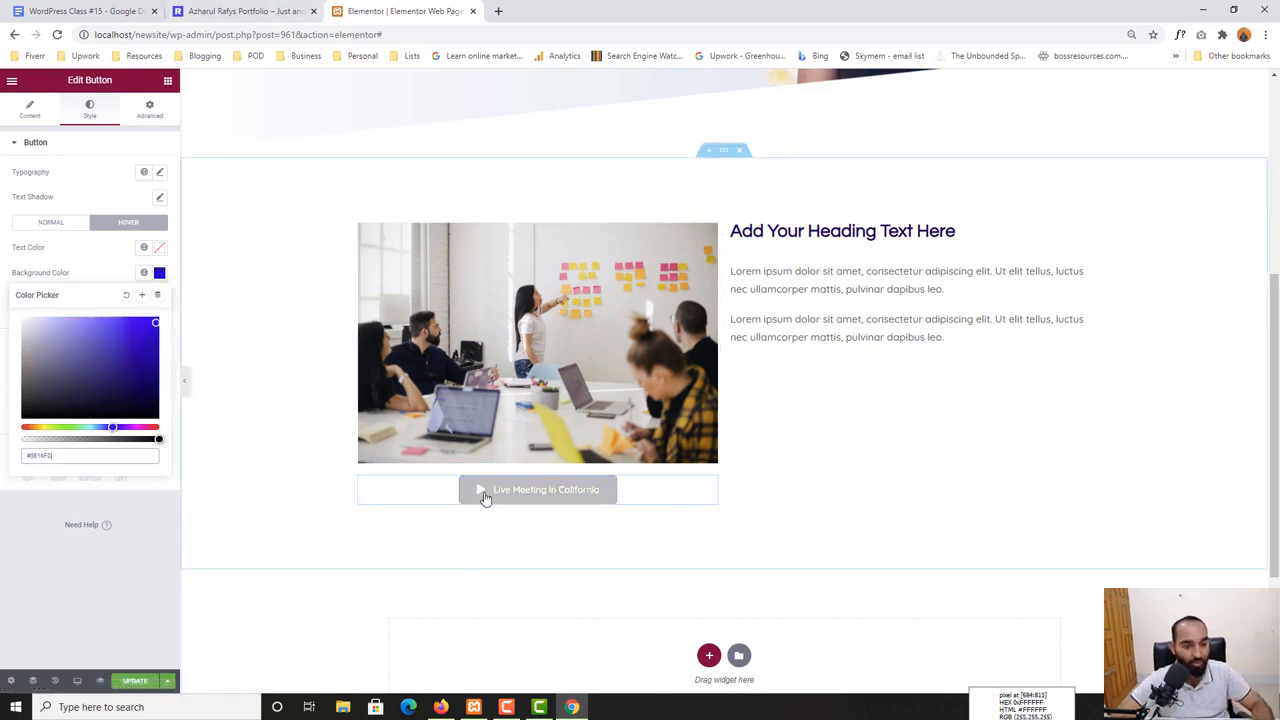
pyautogui.click(139, 144)
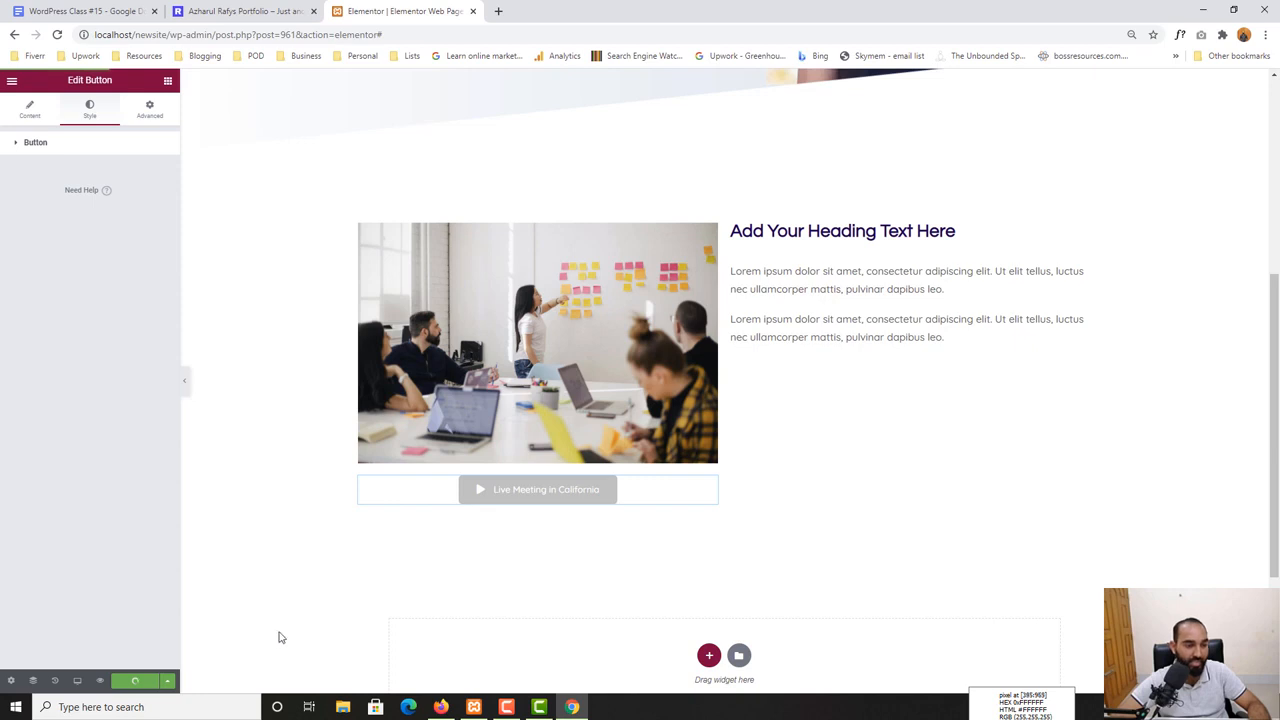
pyautogui.click(530, 498)
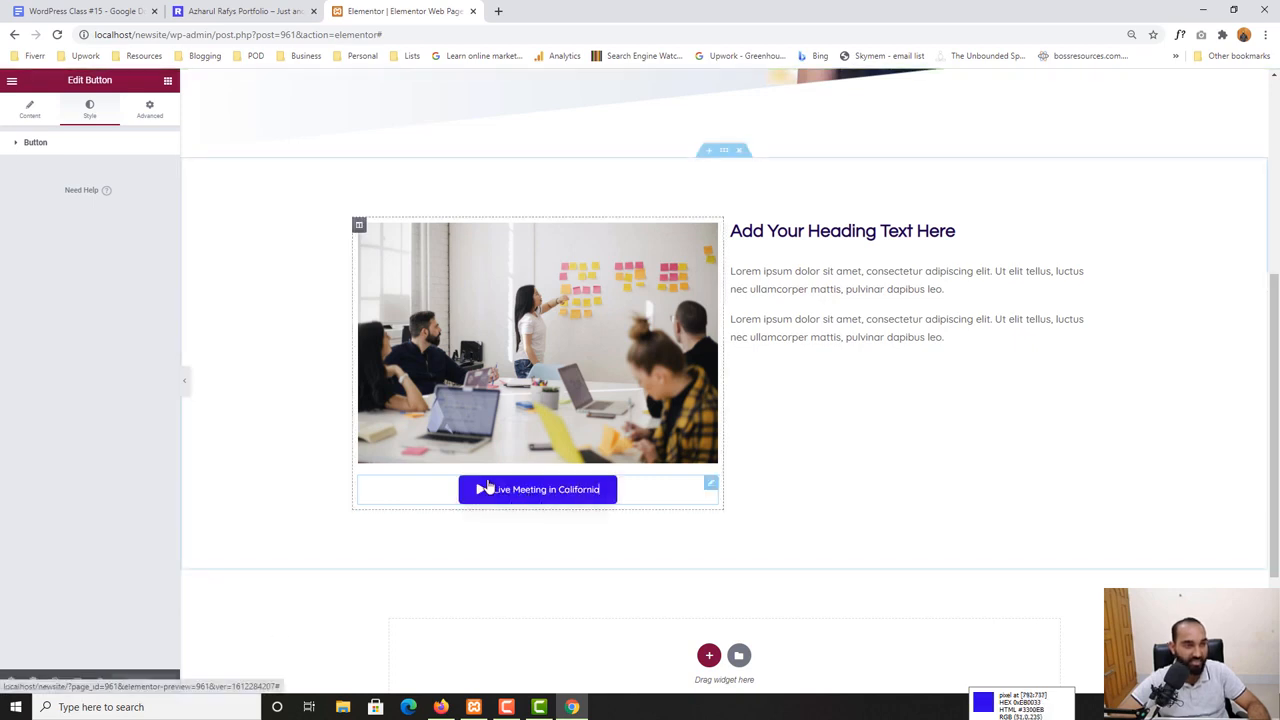
# Set the Live Meeting button's position to Absolute, place it centered over the image's bottom edge and compare it with the finished homepage
pyautogui.click(149, 116)
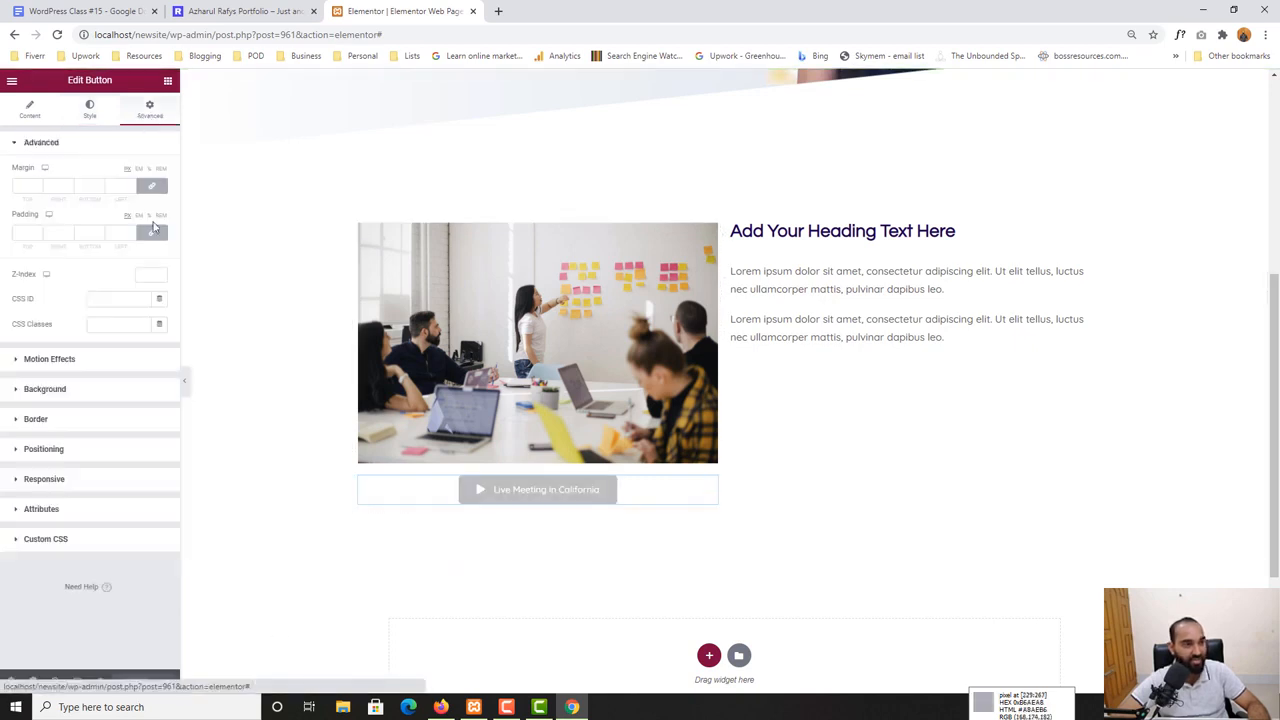
pyautogui.click(35, 454)
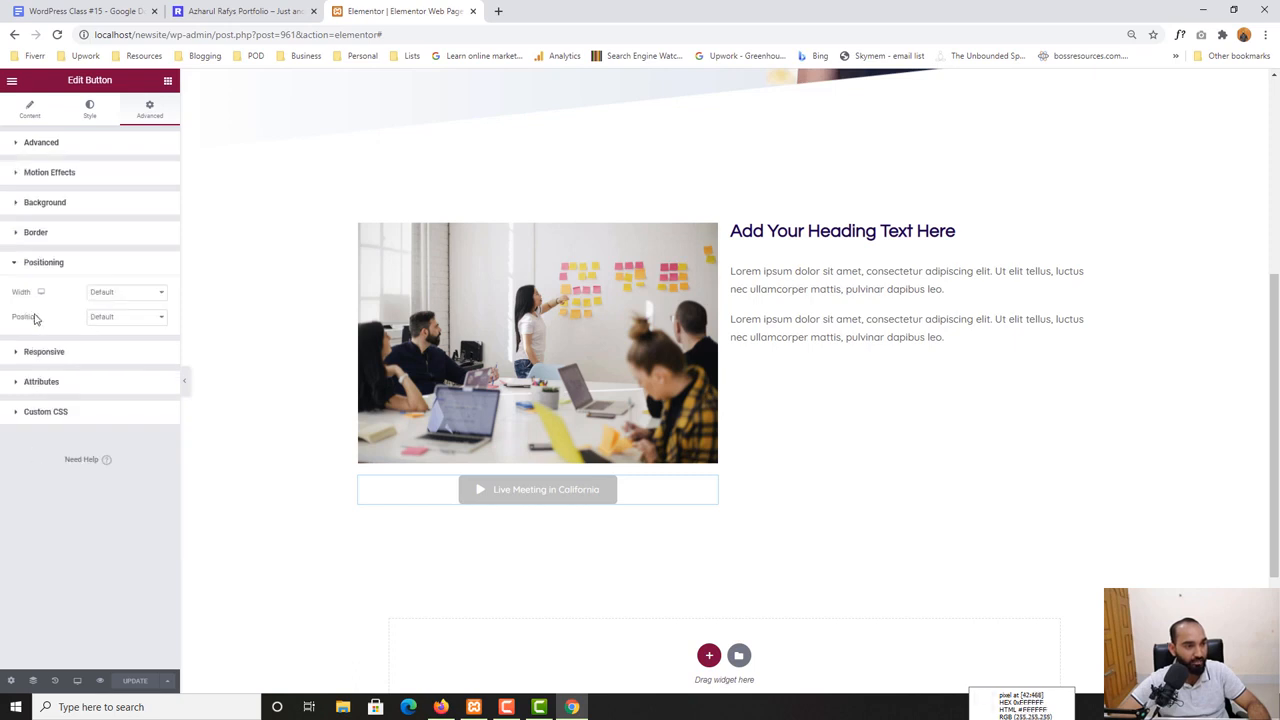
pyautogui.click(125, 326)
pyautogui.click(117, 340)
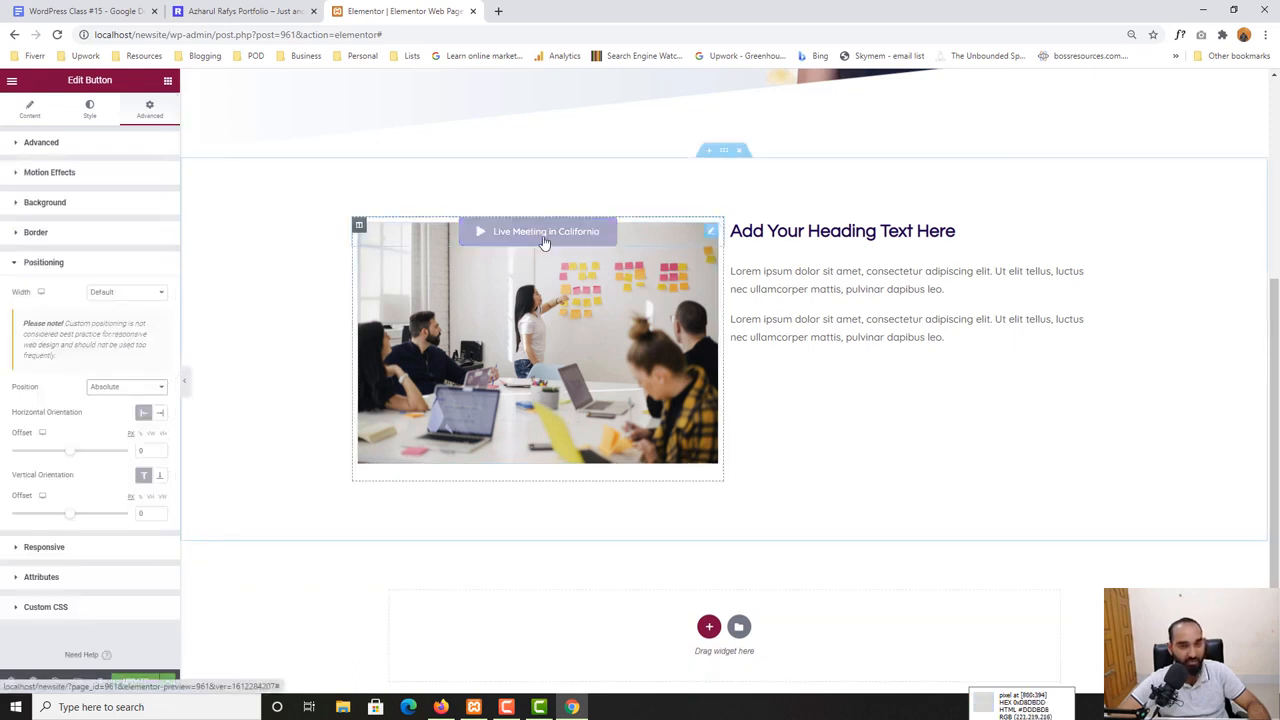
pyautogui.moveTo(537, 236); pyautogui.dragTo(534, 467)
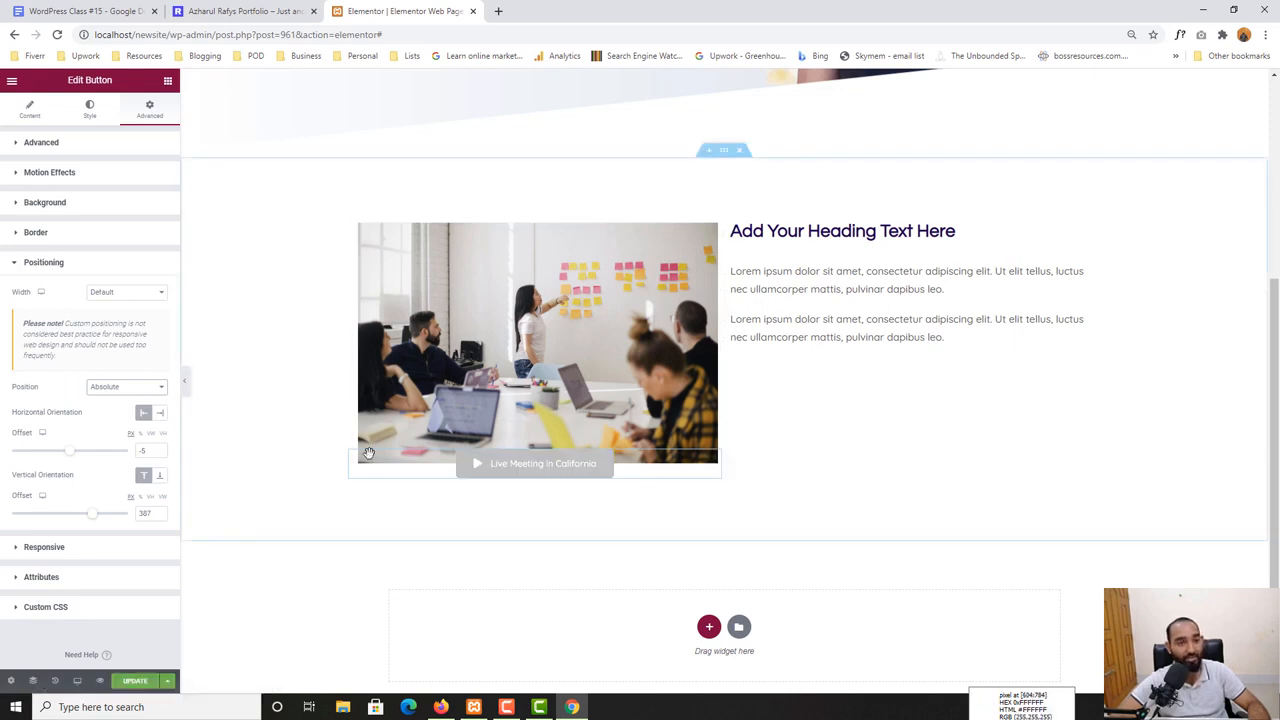
pyautogui.click(201, 8)
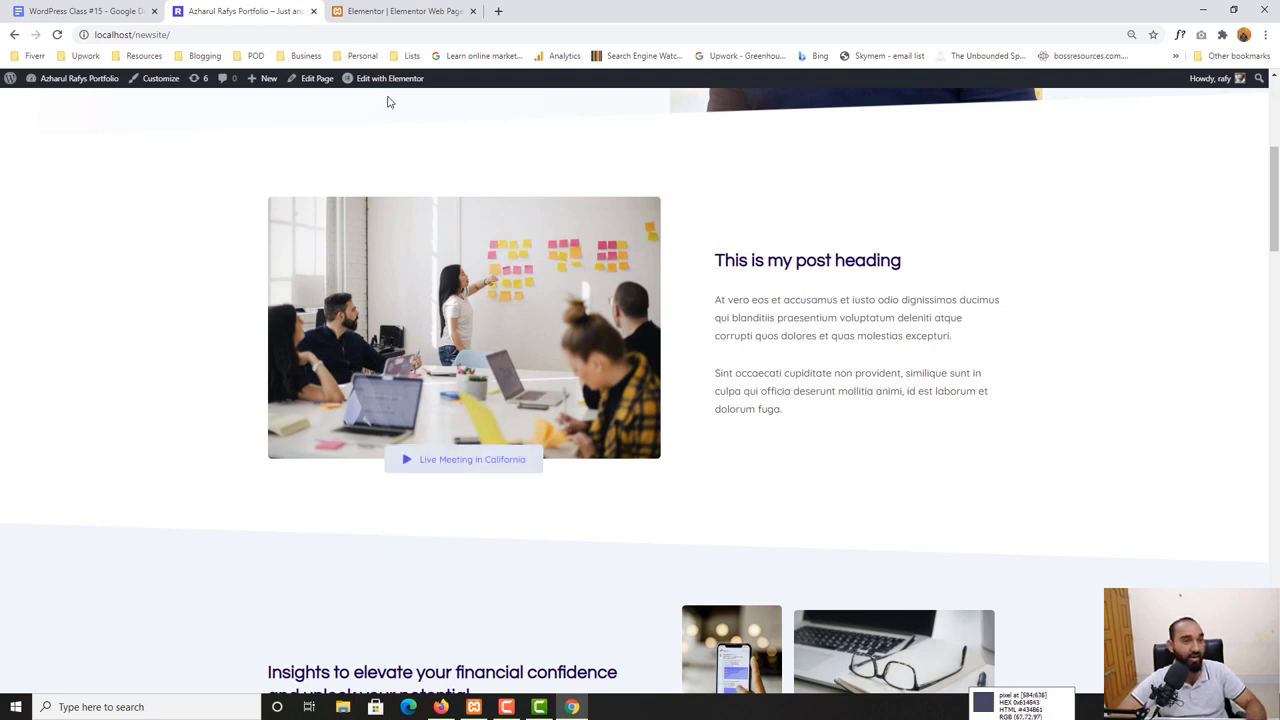
pyautogui.click(400, 11)
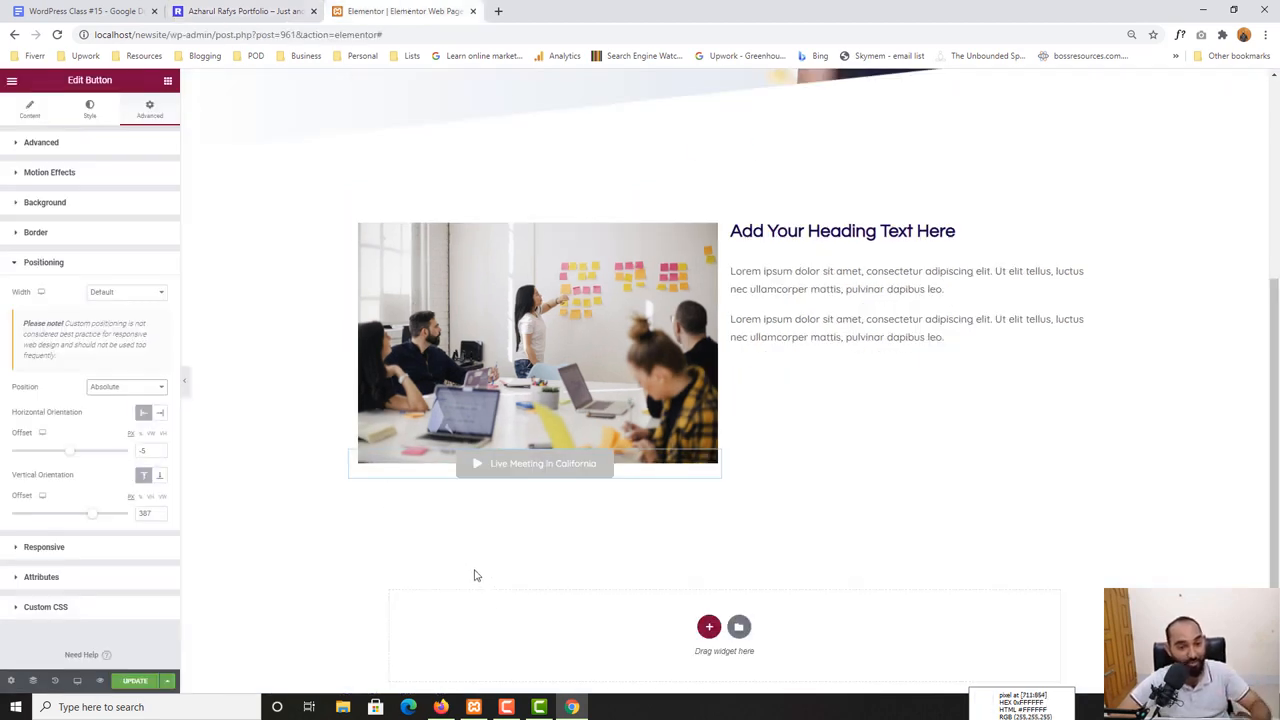
# Copy the heading "This is my post heading" from the finished homepage and replace the placeholder heading beside the meeting image with it
pyautogui.click(290, 8)
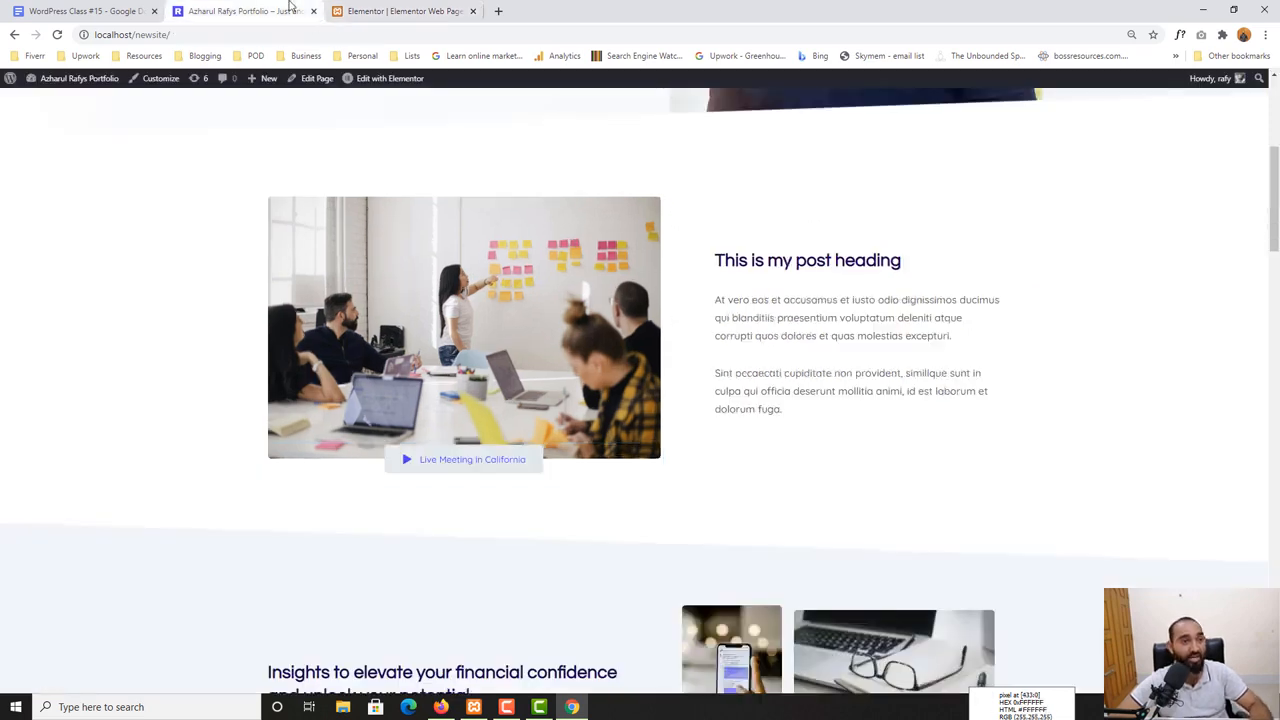
pyautogui.moveTo(742, 258); pyautogui.dragTo(836, 258)
pyautogui.hotkey('ctrl', 'c')
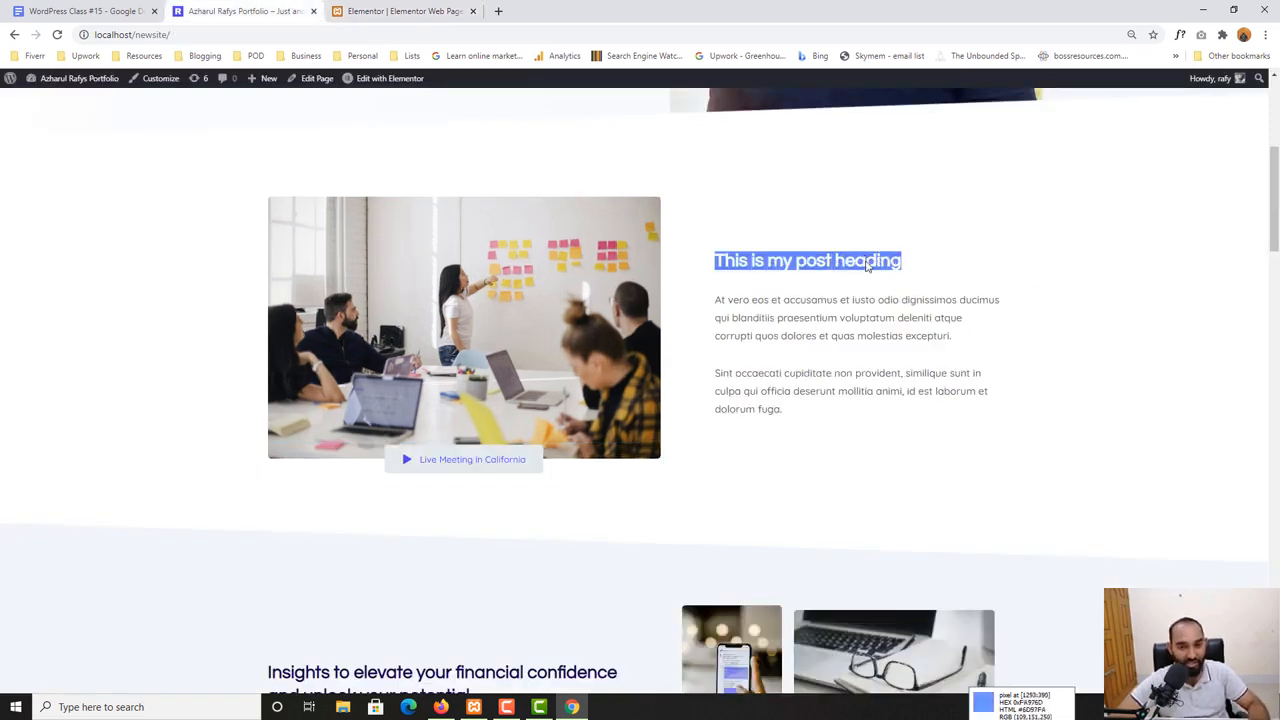
pyautogui.click(400, 11)
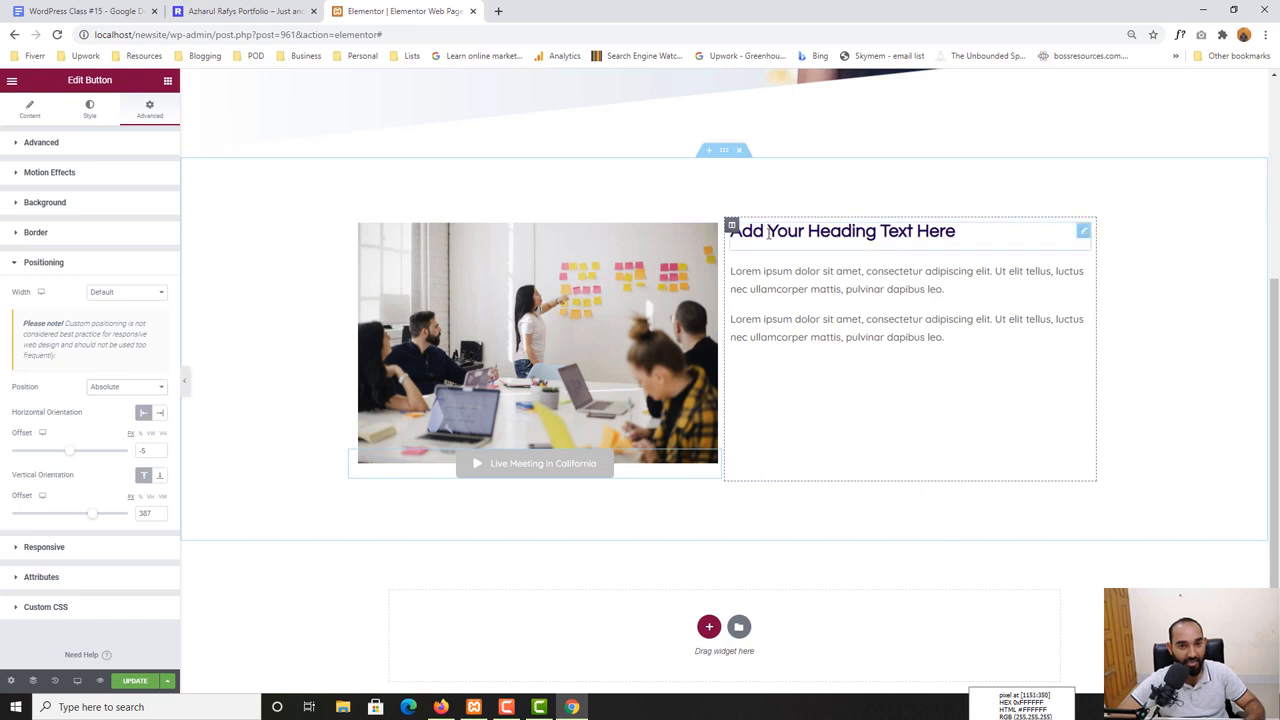
pyautogui.click(768, 232)
pyautogui.hotkey('ctrl', 'a')
pyautogui.hotkey('ctrl', 'v')
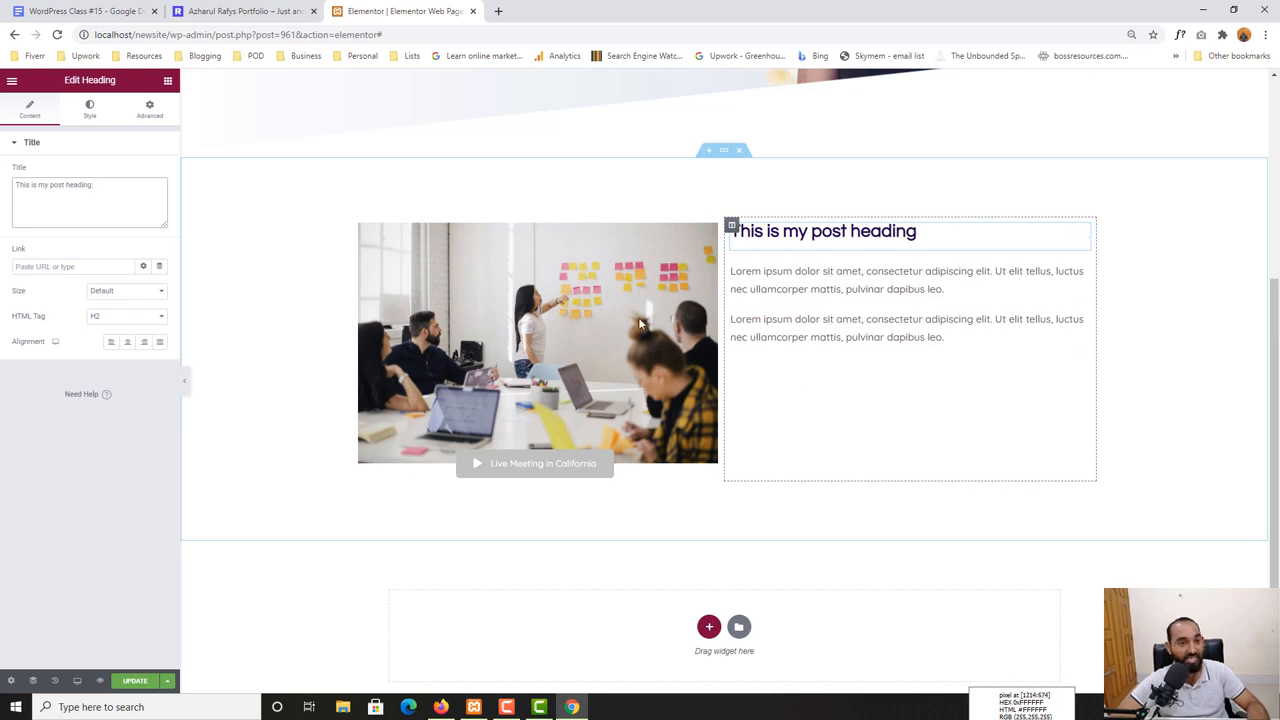
pyautogui.scroll(3, 341, 377)
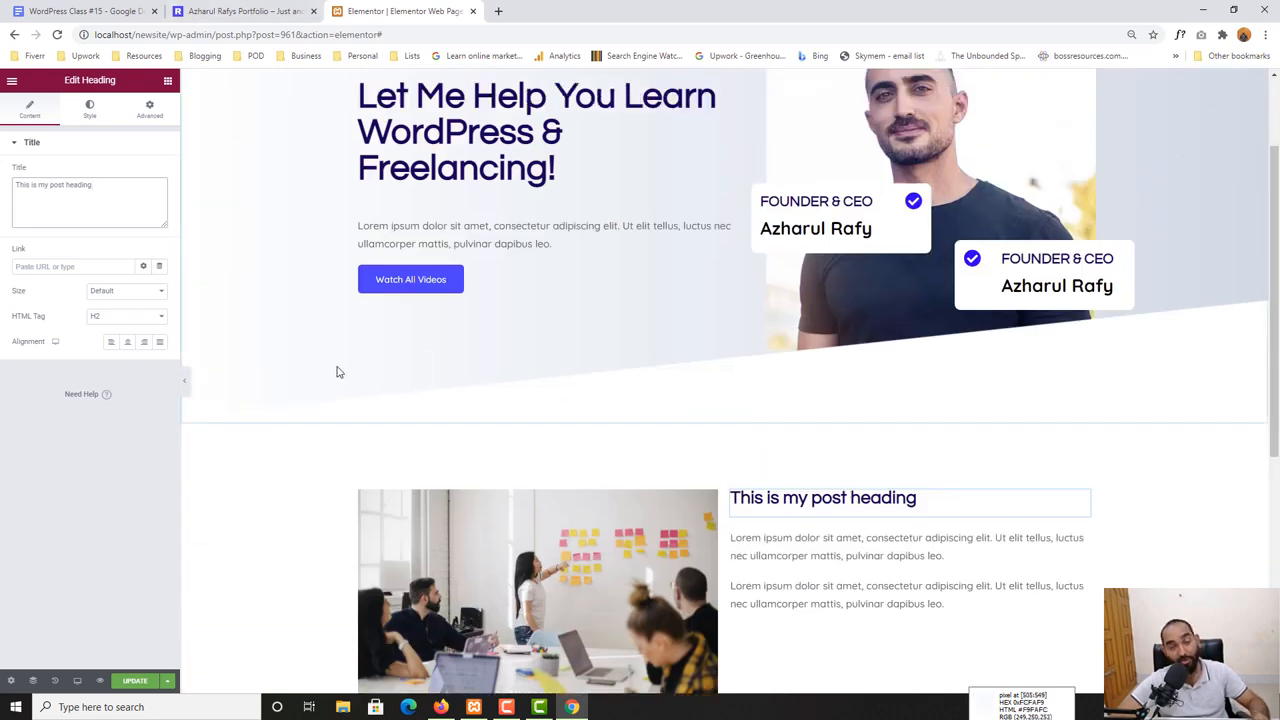
pyautogui.scroll(-2, 337, 372)
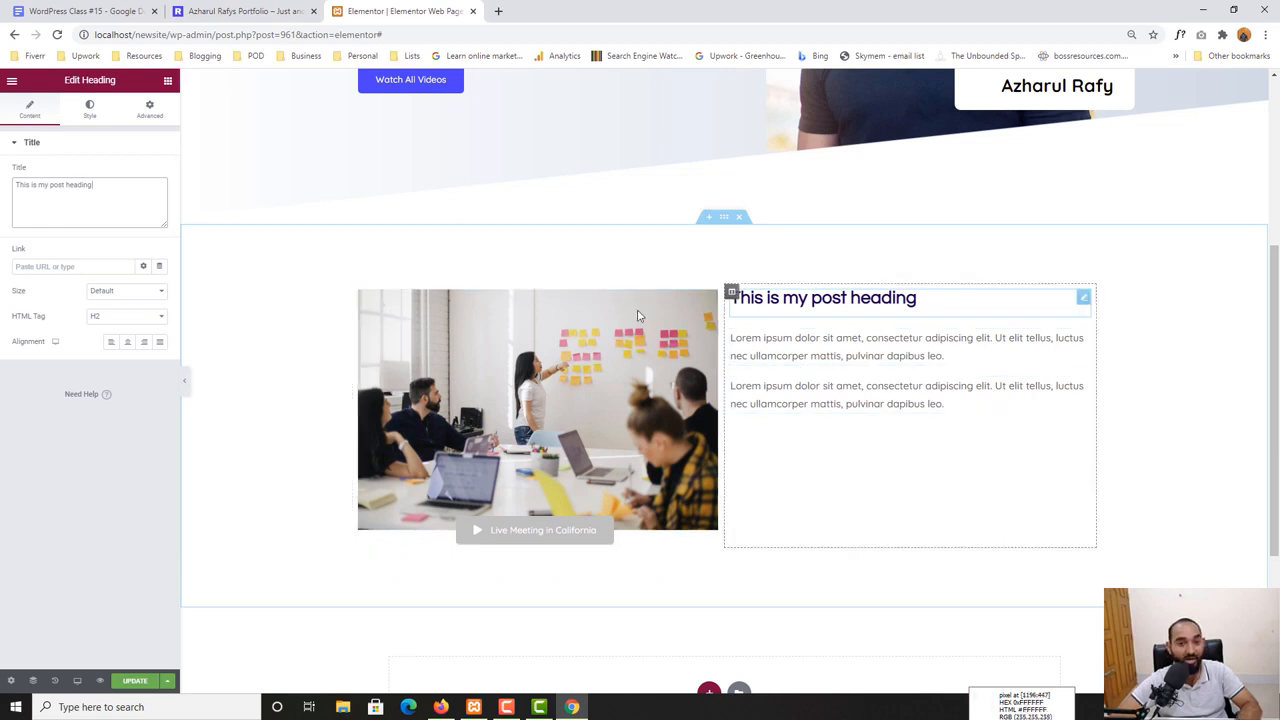
# Check the text block's placement on the finished homepage and set the text column's vertical alignment to Middle
pyautogui.click(300, 12)
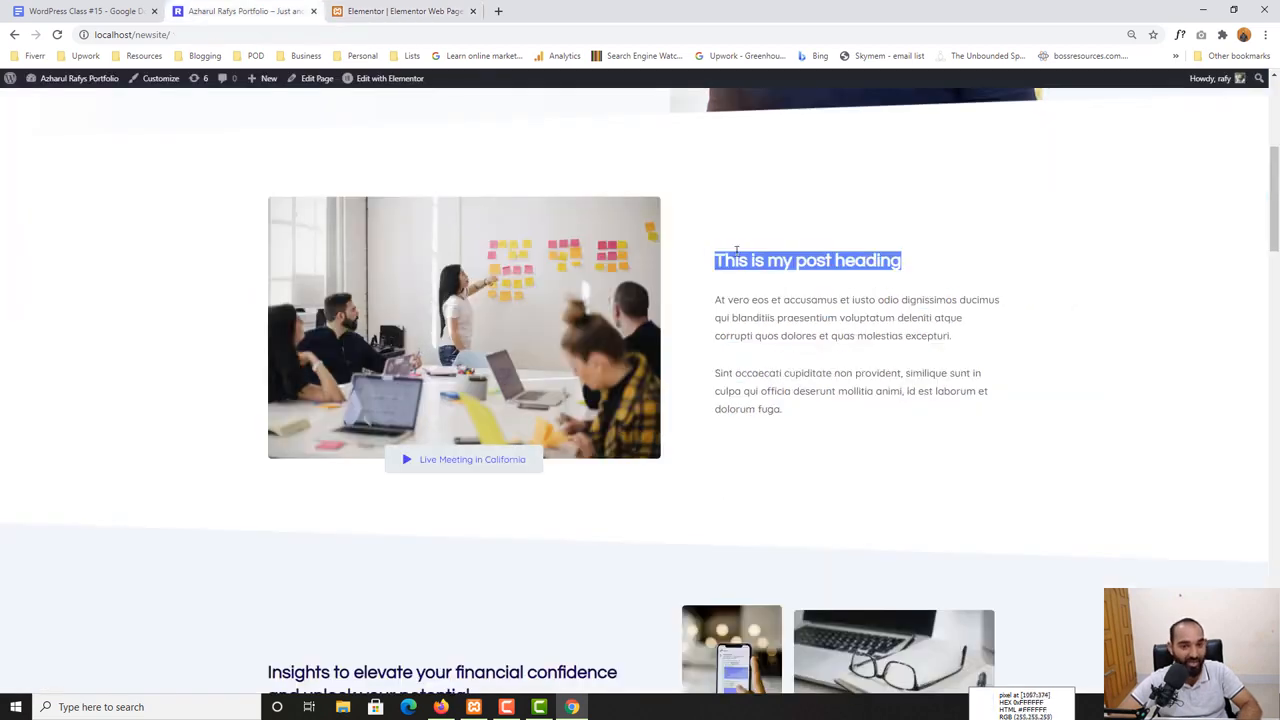
pyautogui.moveTo(714, 250); pyautogui.dragTo(843, 430)
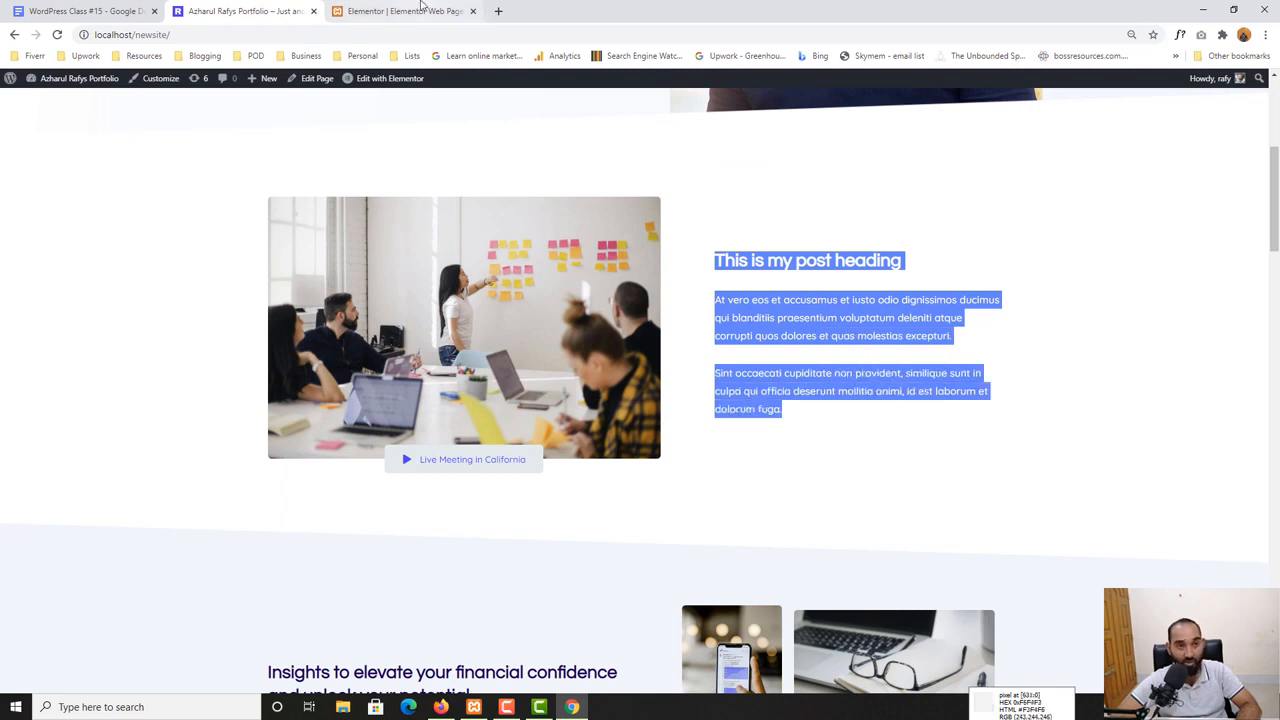
pyautogui.click(422, 10)
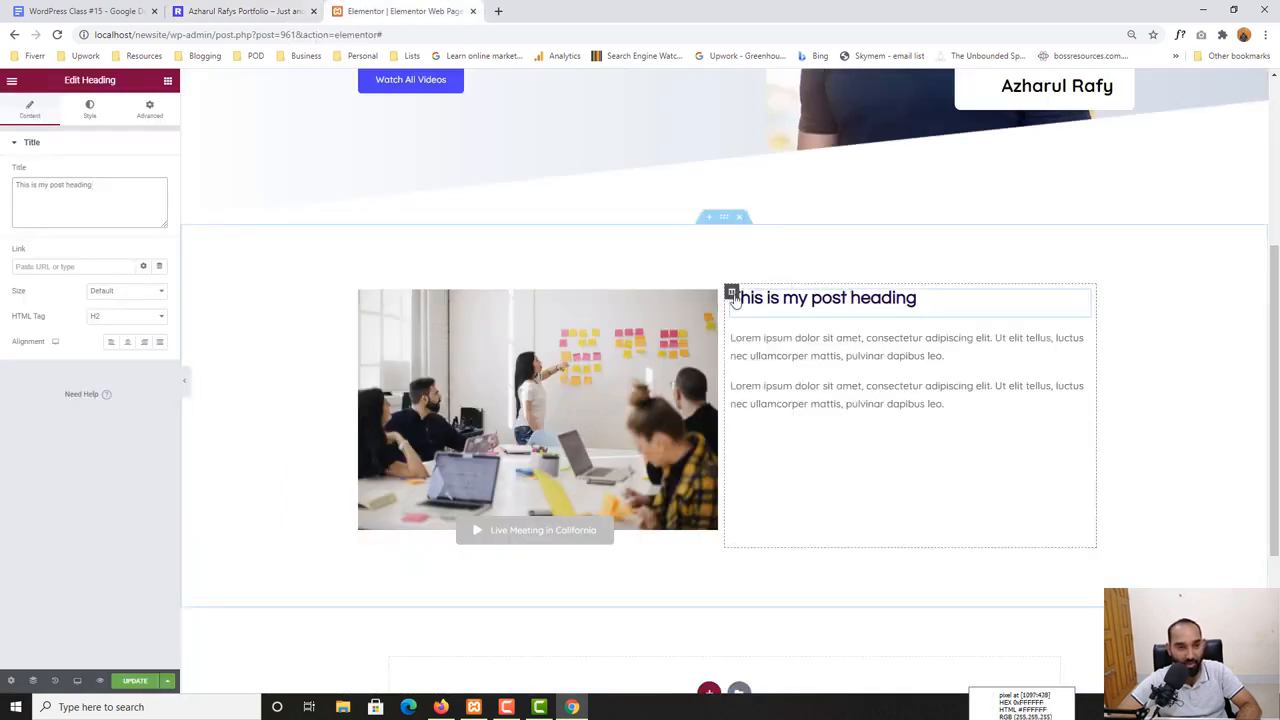
pyautogui.click(29, 117)
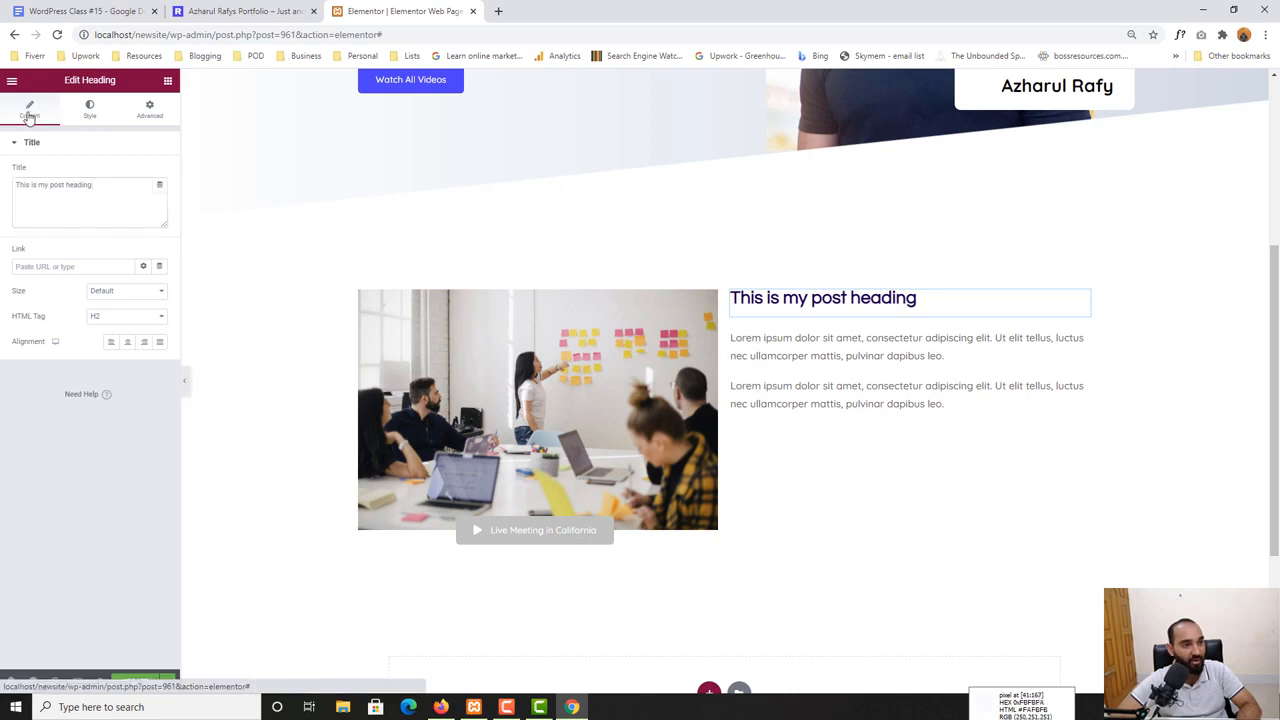
pyautogui.click(731, 292)
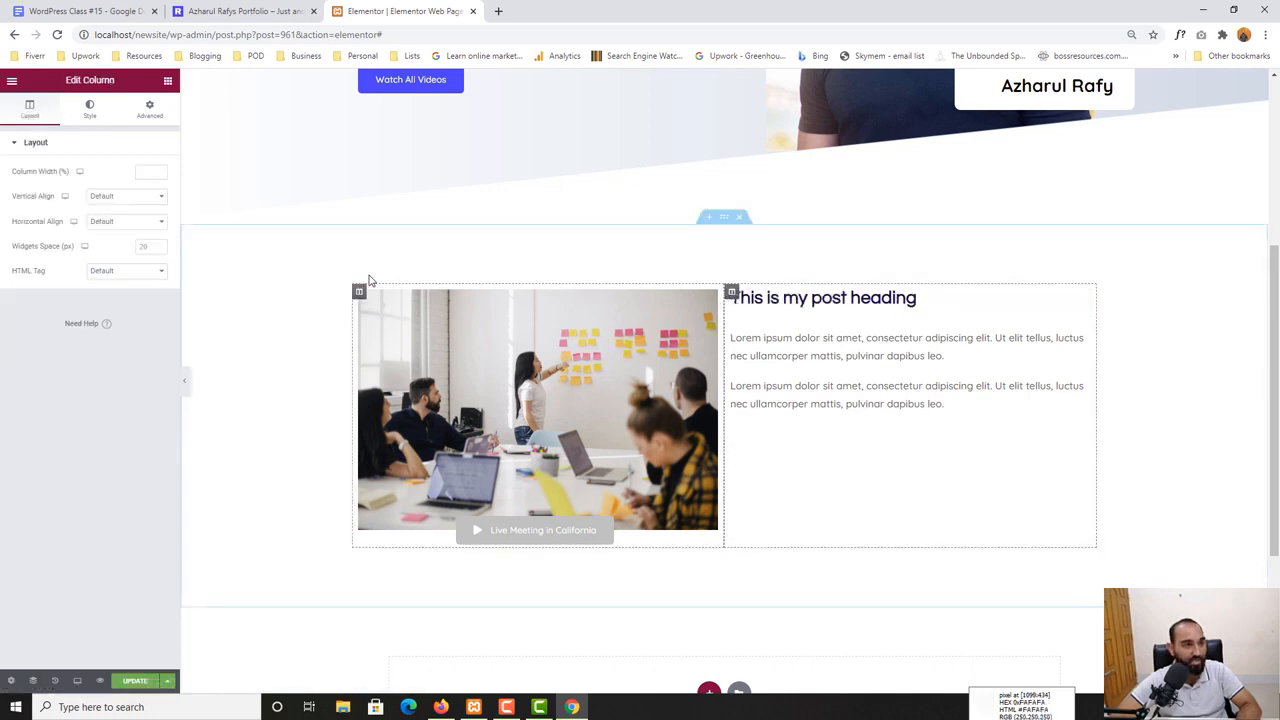
pyautogui.click(117, 201)
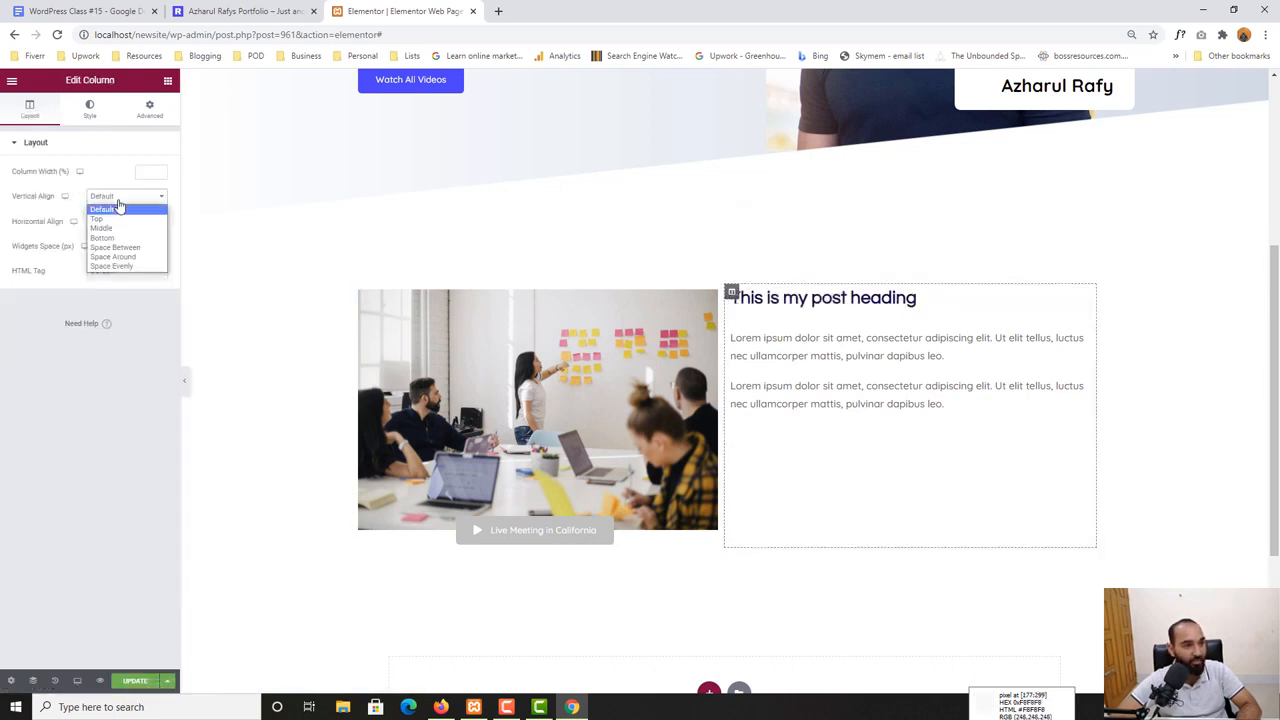
pyautogui.click(125, 228)
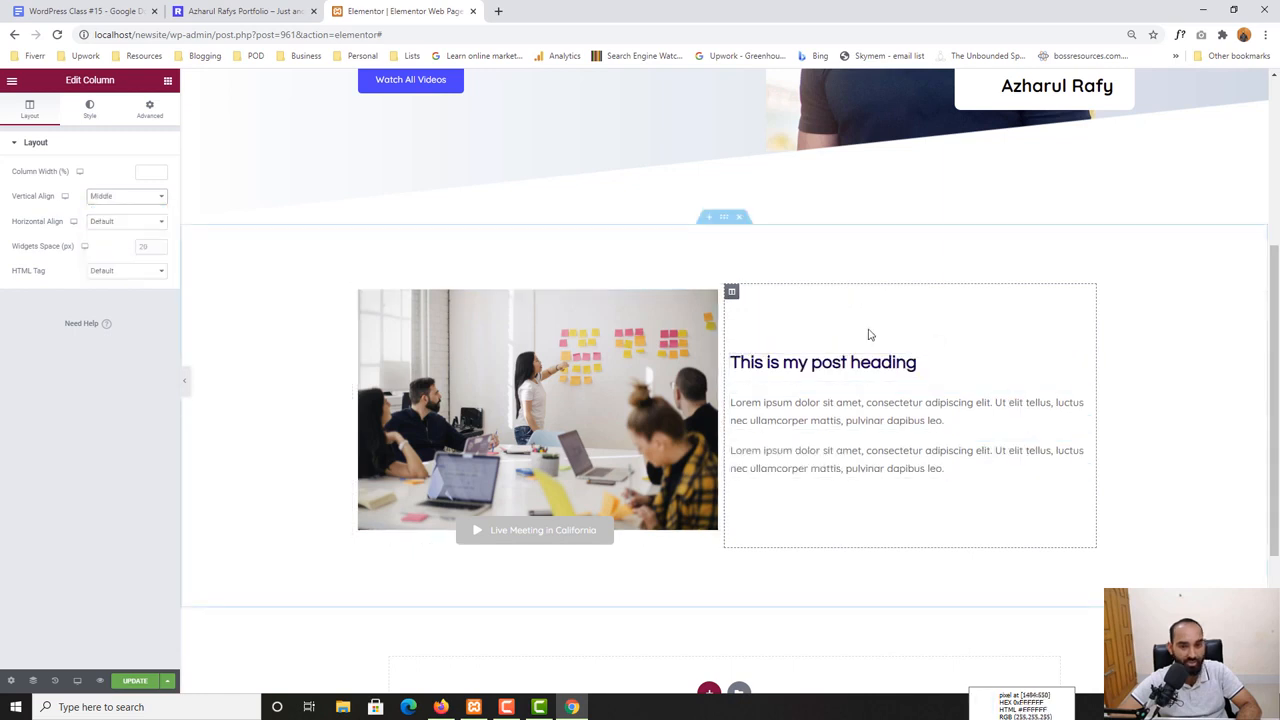
# Compare the space between image and text on the finished homepage, try the Extended columns gap and set the section's columns gap to Wider
pyautogui.scroll(2, 812, 333)
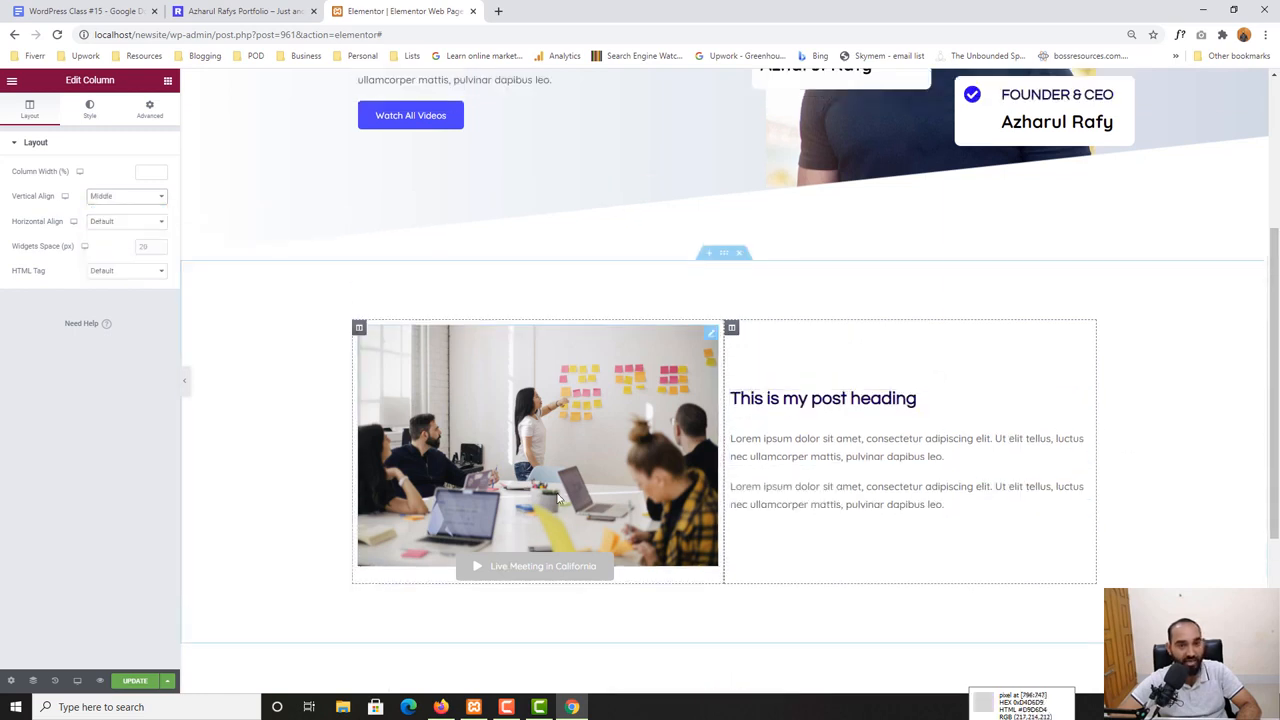
pyautogui.click(250, 10)
pyautogui.scroll(1, 669, 347)
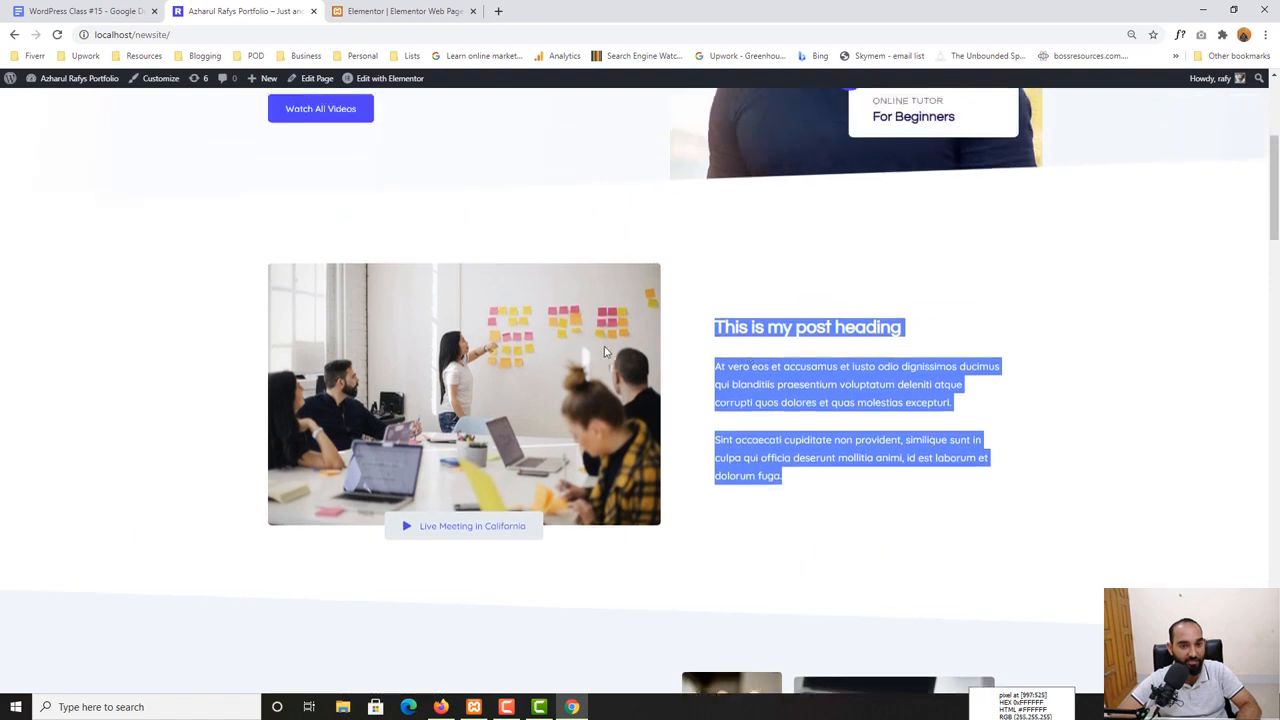
pyautogui.click(713, 303)
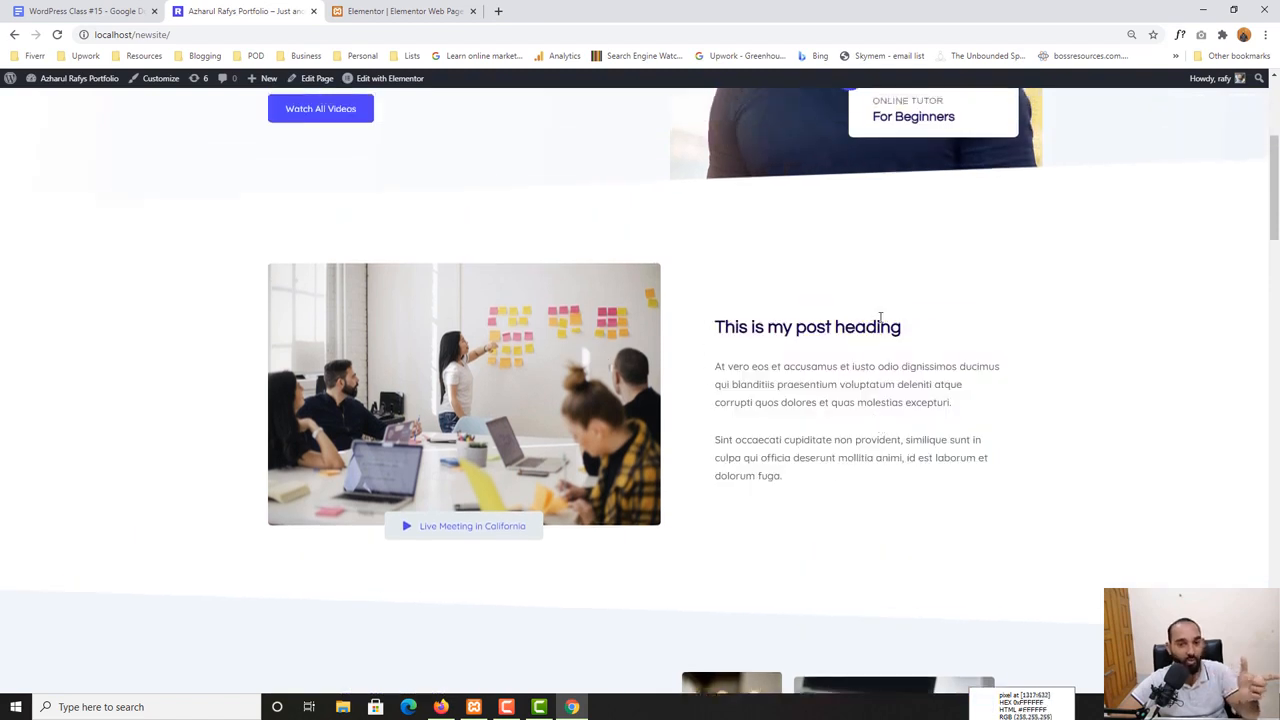
pyautogui.click(362, 10)
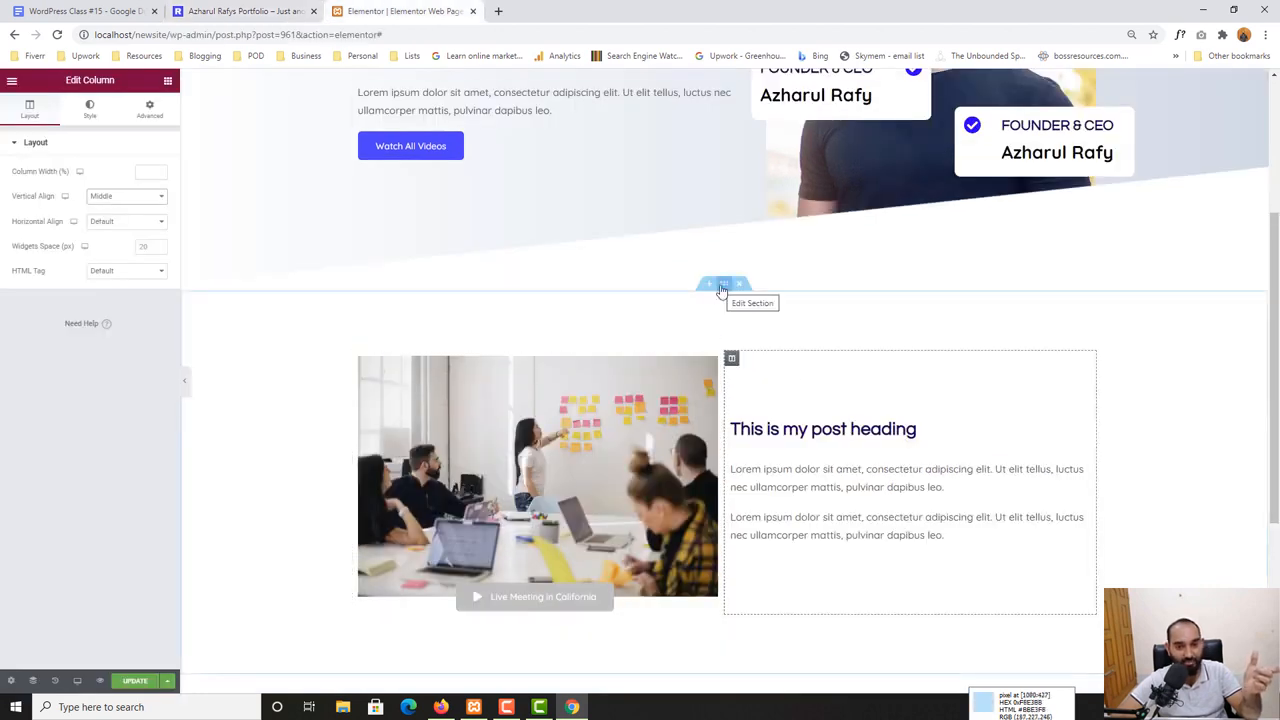
pyautogui.click(722, 287)
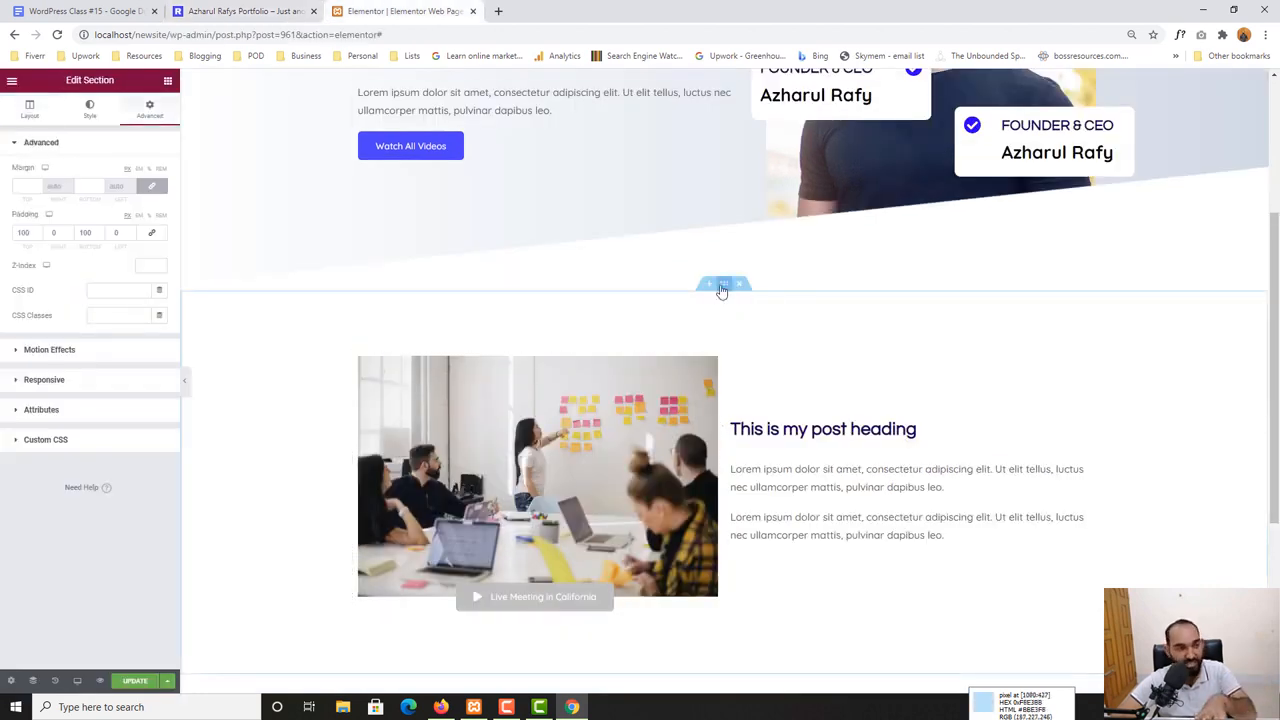
pyautogui.click(29, 112)
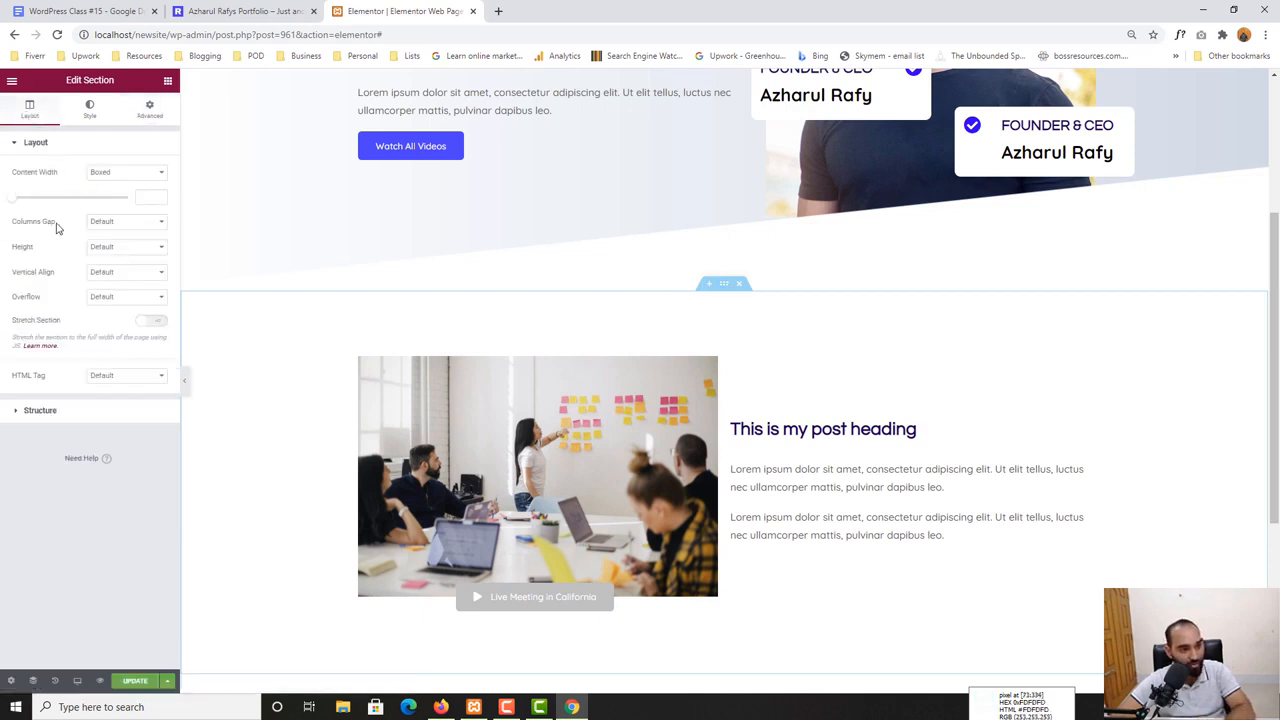
pyautogui.click(122, 222)
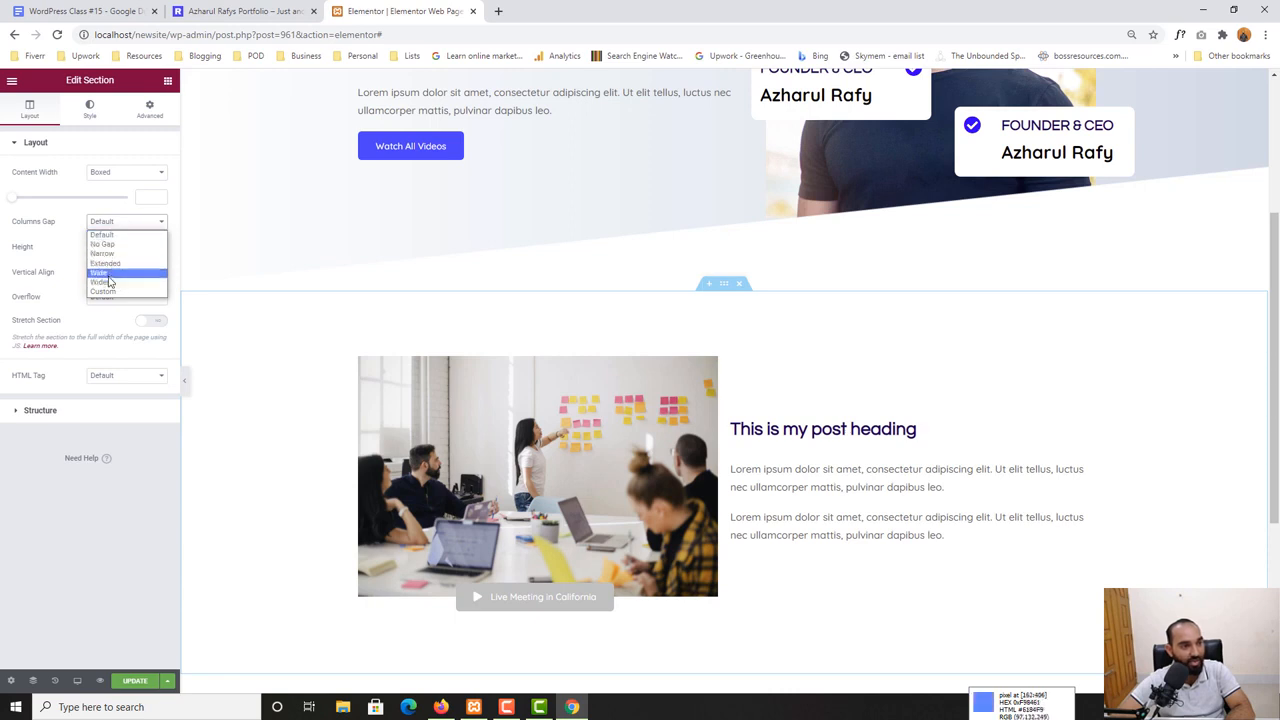
pyautogui.click(106, 264)
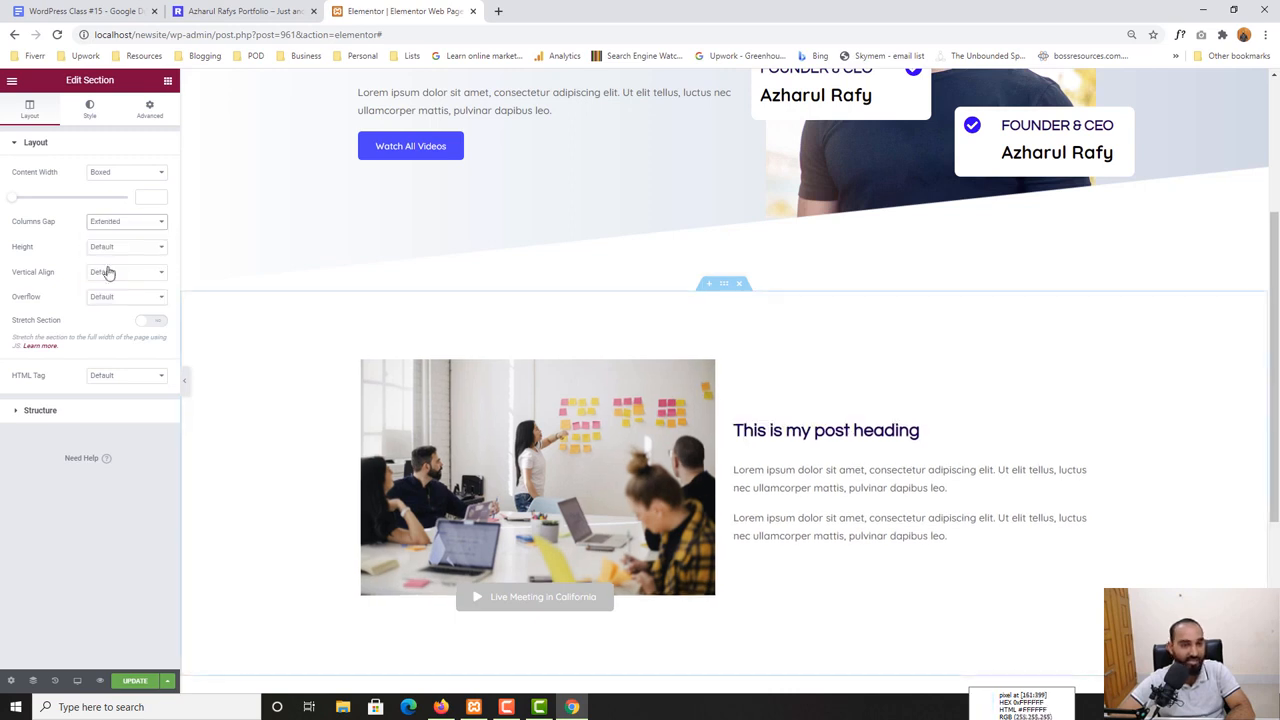
pyautogui.click(115, 230)
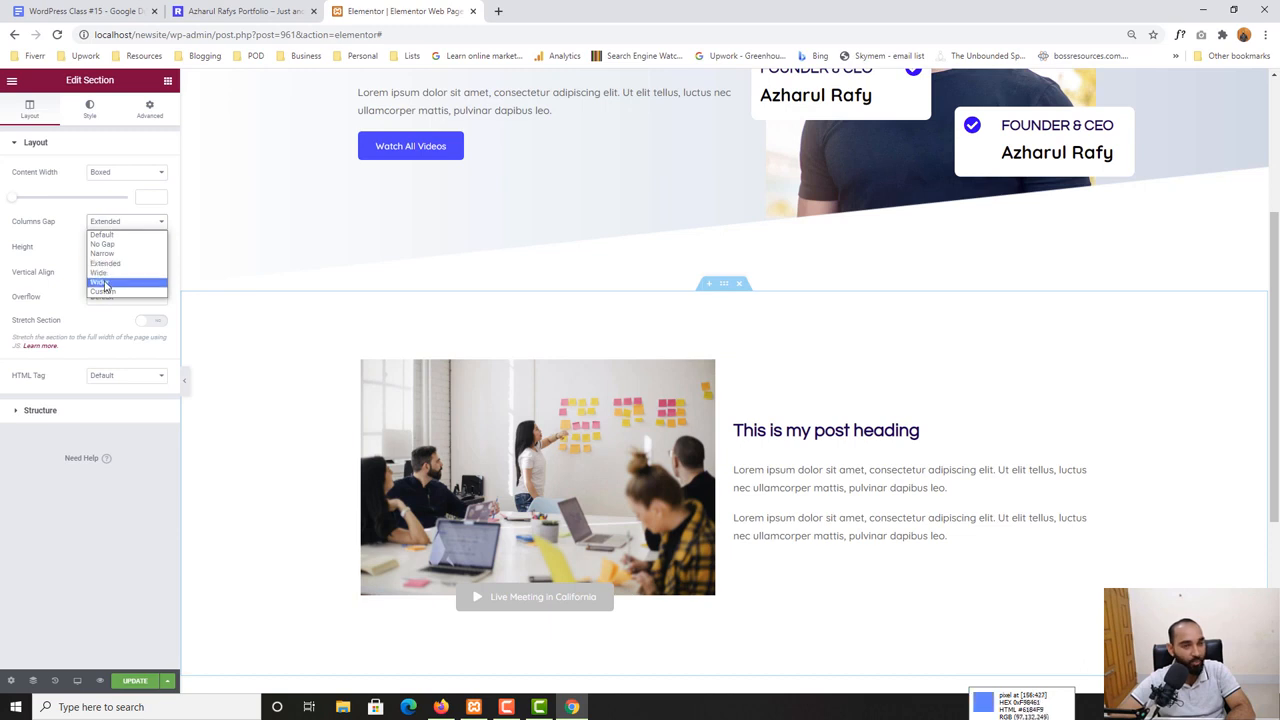
pyautogui.click(105, 285)
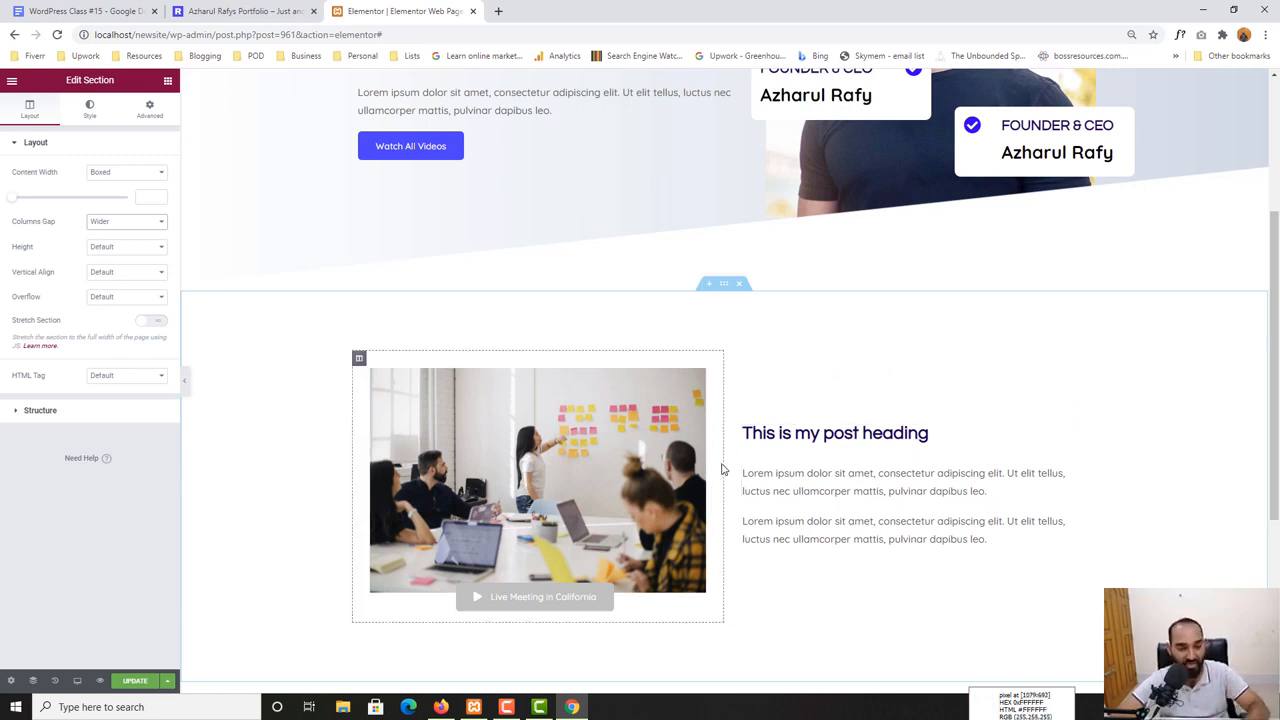
# Compare the spacing and layout of the new image-and-text section and the hero above it with the finished homepage
pyautogui.scroll(-2, 722, 470)
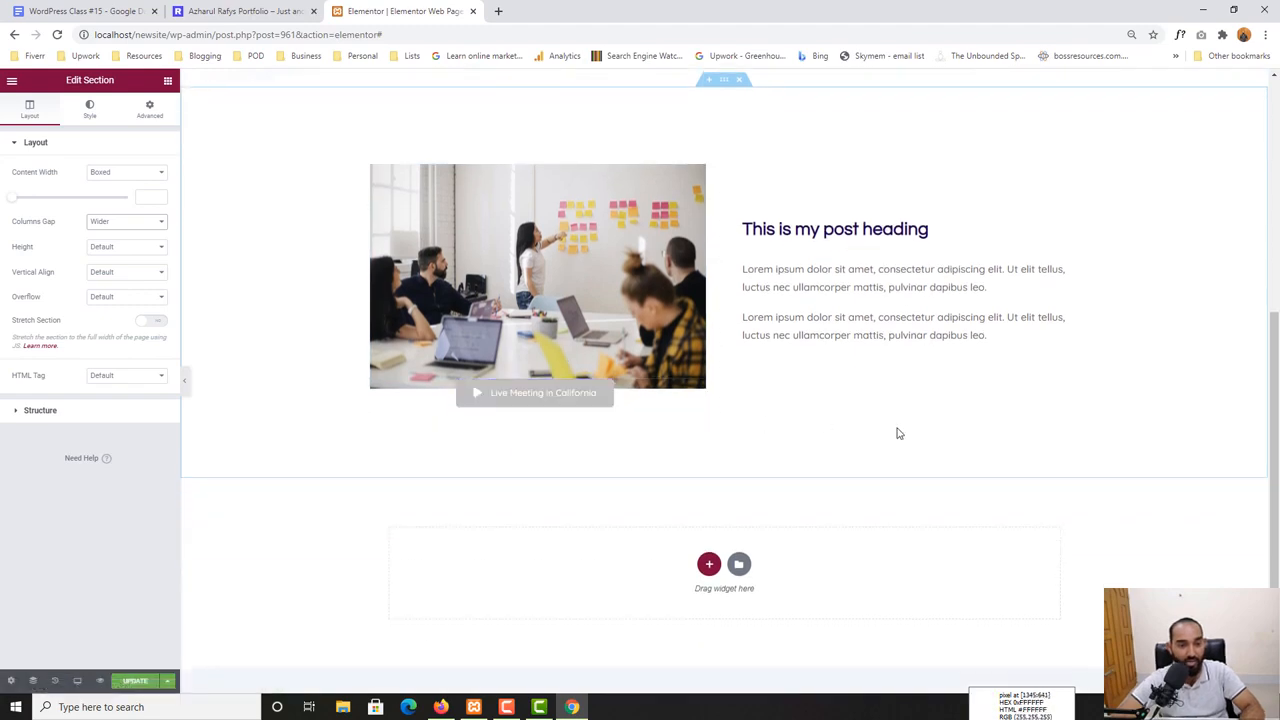
pyautogui.scroll(4, 897, 433)
pyautogui.scroll(-1, 491, 286)
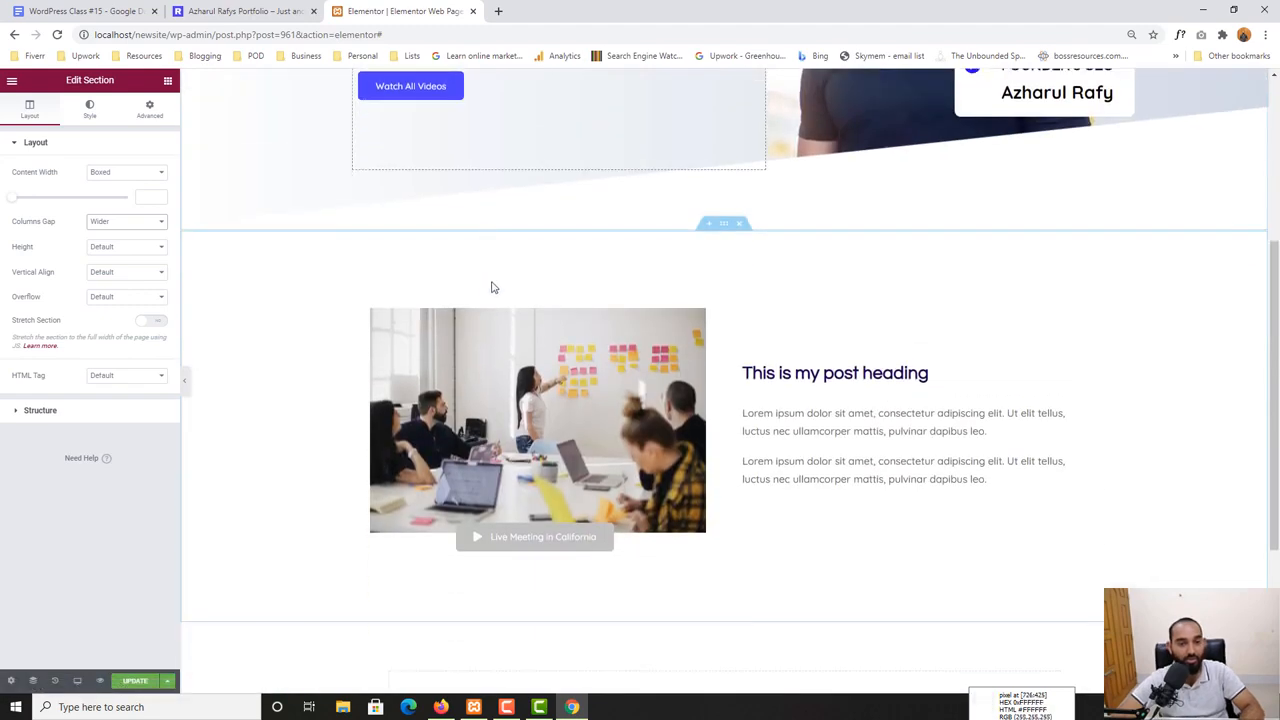
pyautogui.click(245, 10)
pyautogui.click(395, 11)
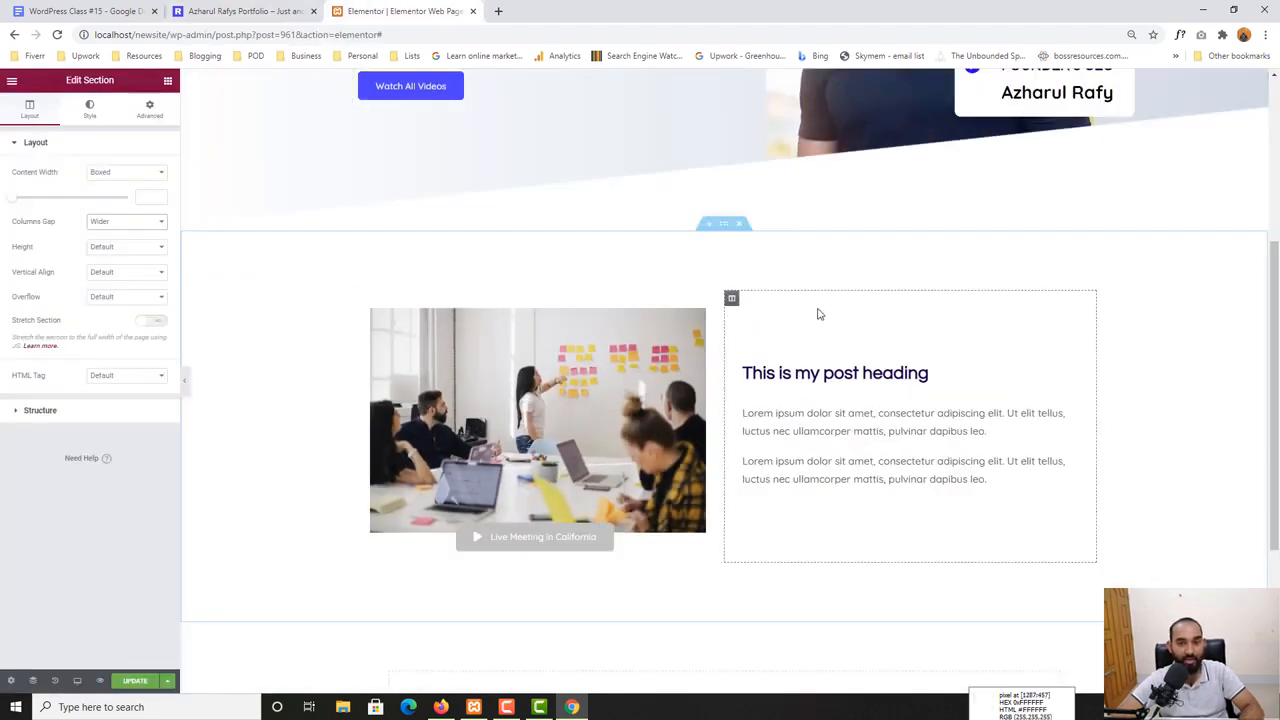
pyautogui.scroll(2, 968, 240)
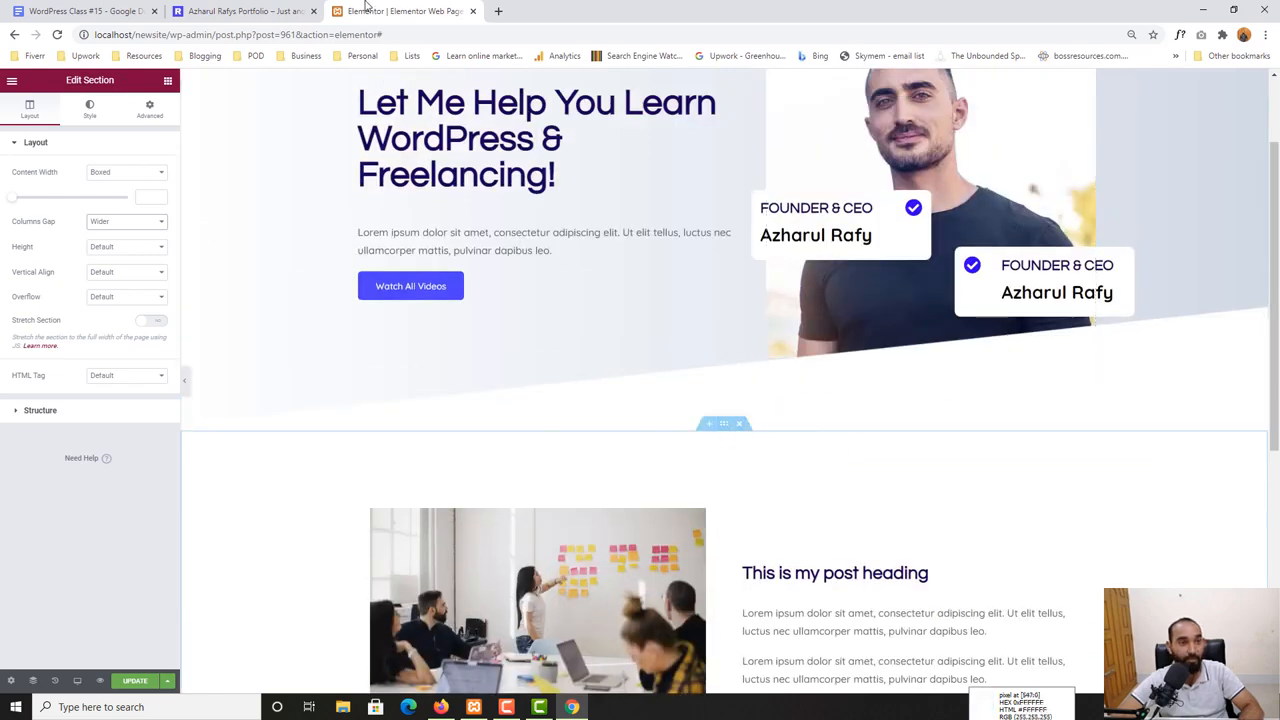
pyautogui.click(245, 10)
pyautogui.scroll(1, 412, 342)
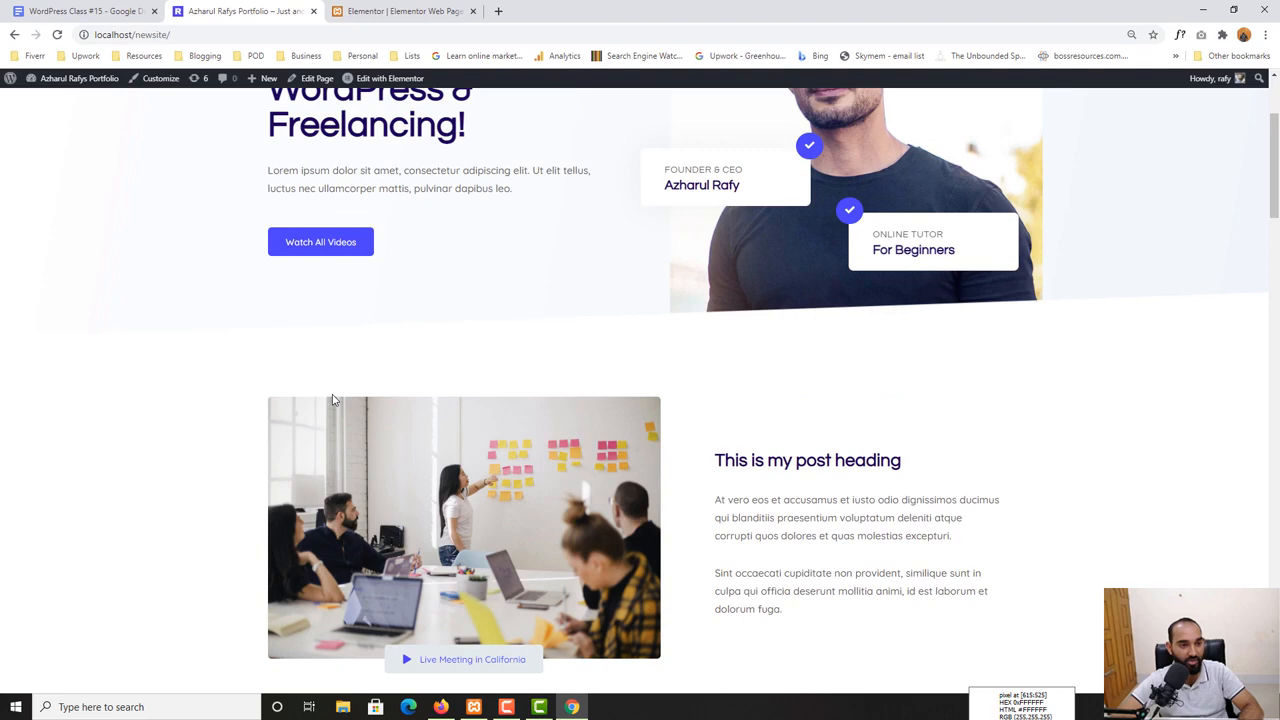
pyautogui.click(395, 11)
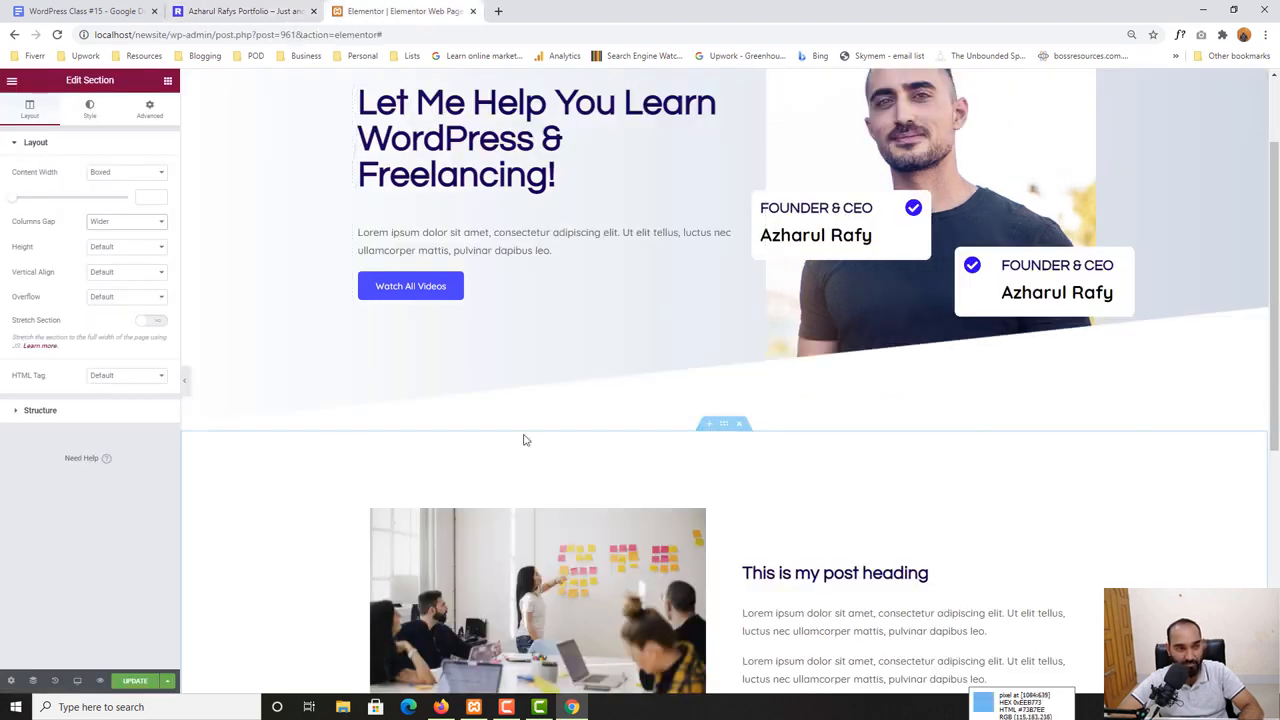
# Set the top padding of the meeting image-and-text section to 50 and review its spacing below the hero
pyautogui.click(146, 112)
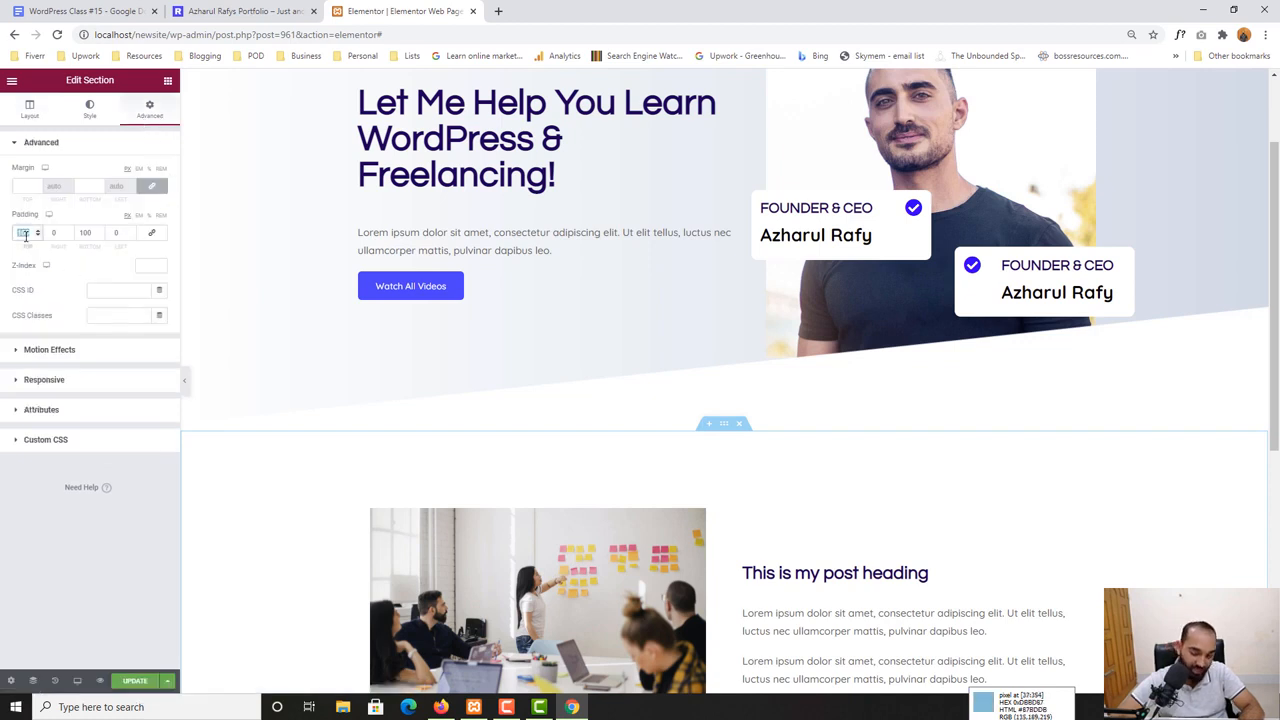
pyautogui.write('50')
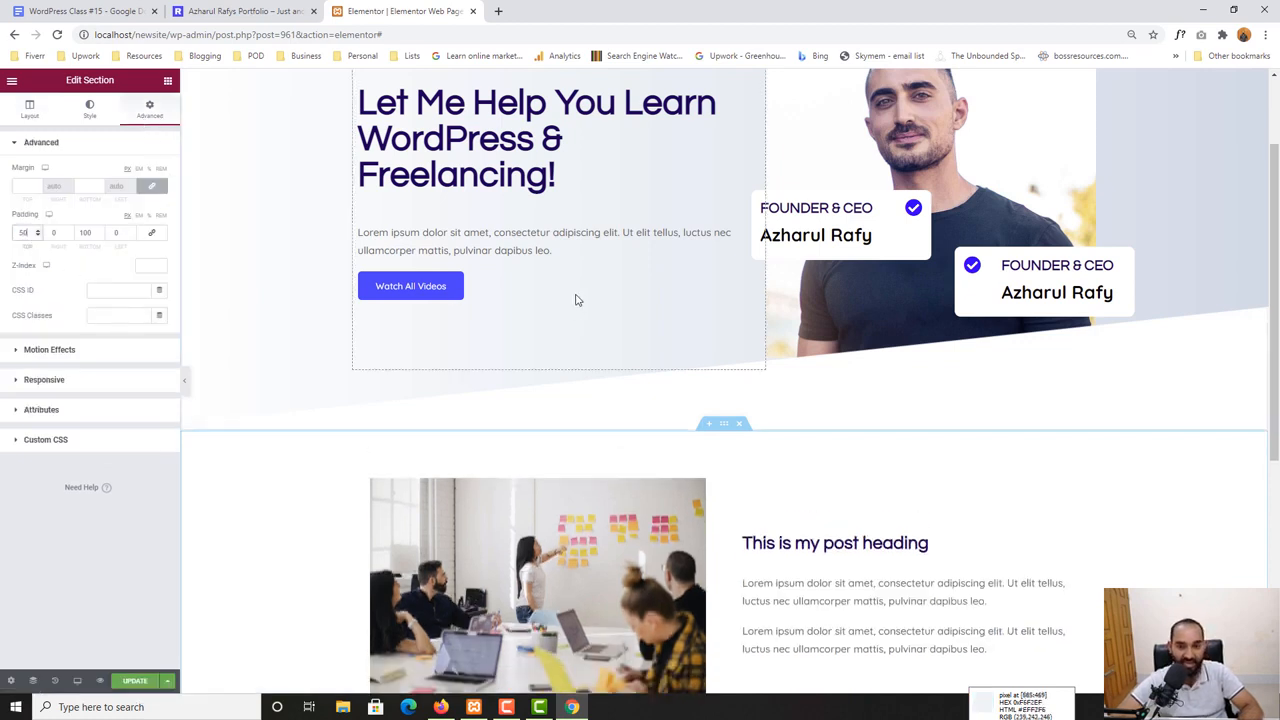
pyautogui.scroll(-1, 990, 458)
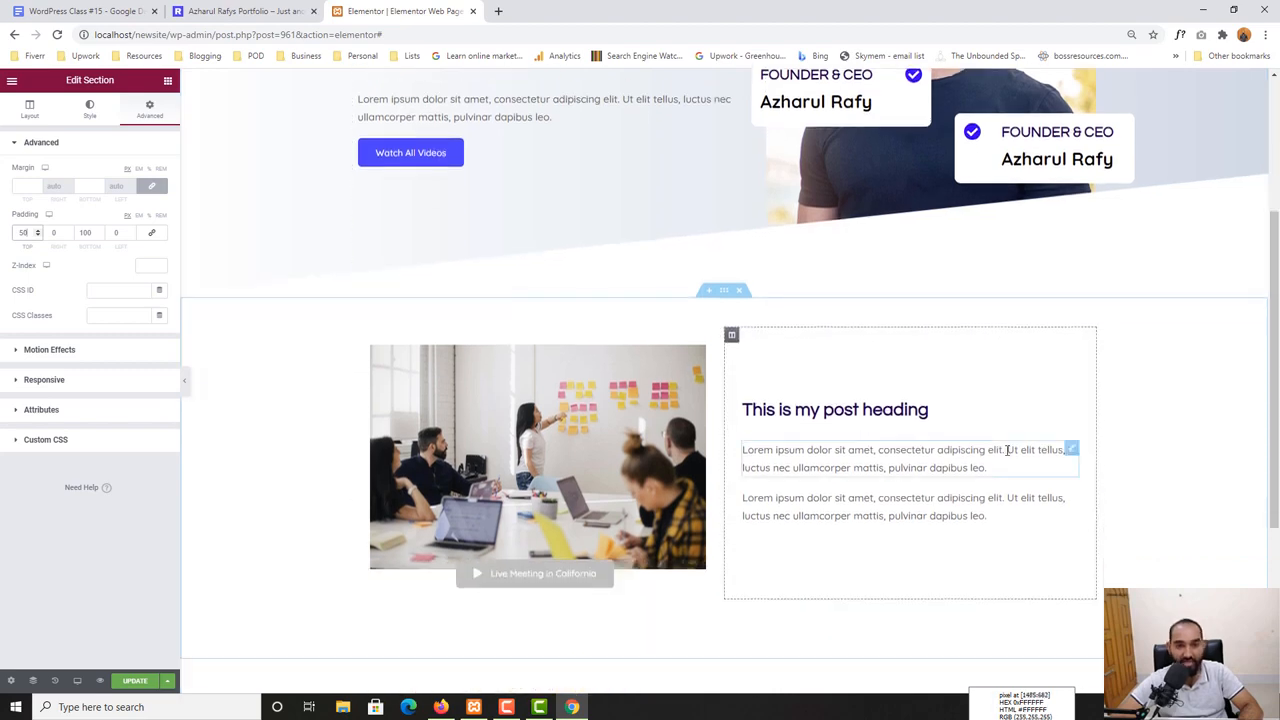
pyautogui.scroll(3, 971, 400)
pyautogui.scroll(-3, 971, 400)
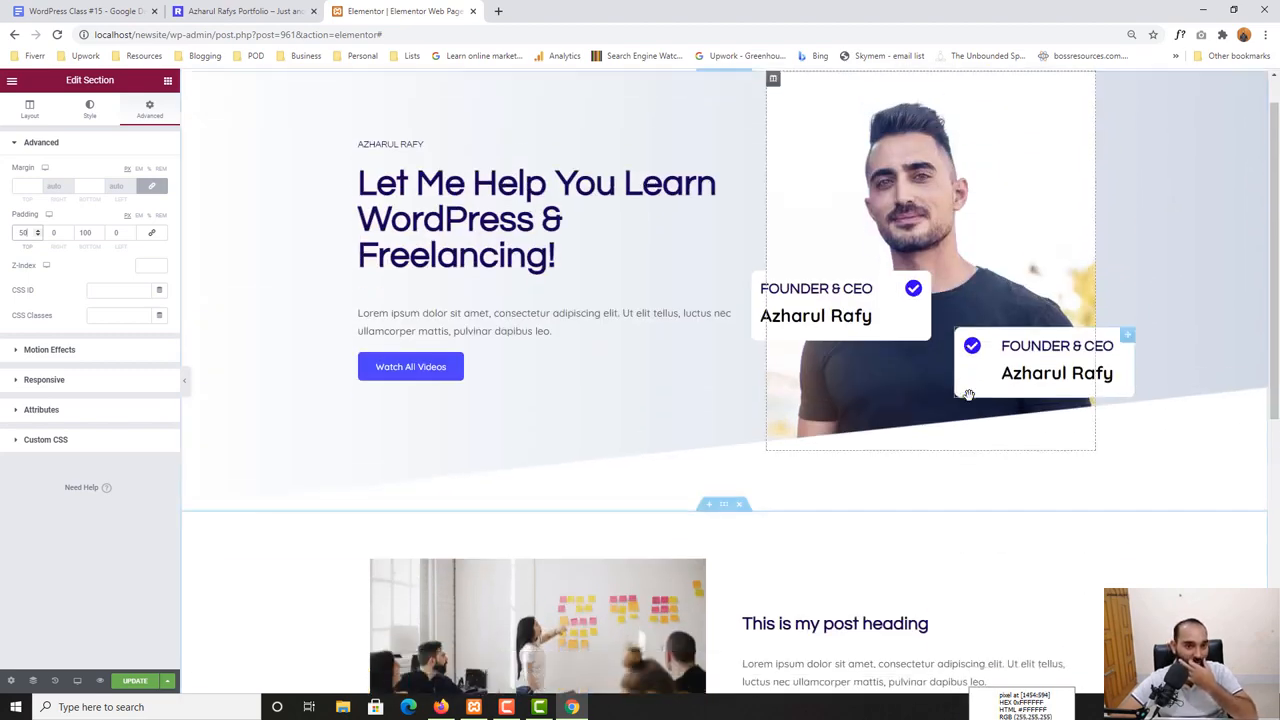
pyautogui.scroll(3, 974, 400)
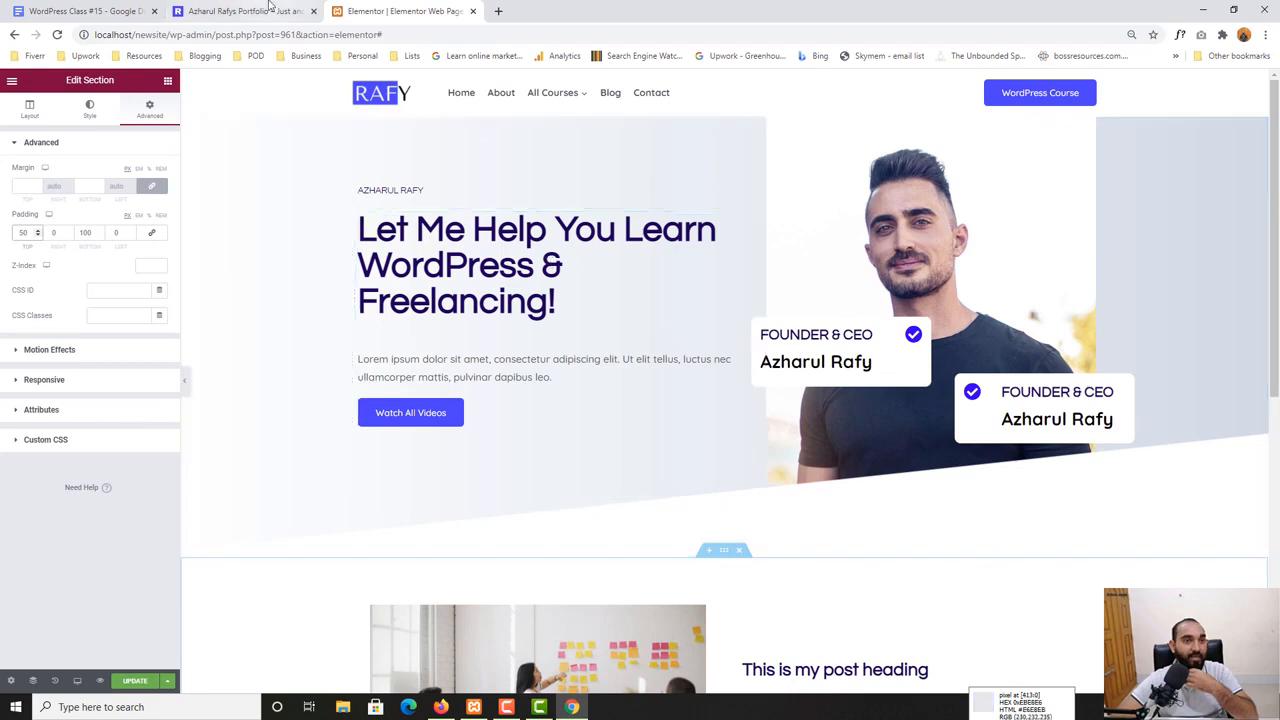
# Examine the Insights section with its accordion, button and images below the meeting section on the finished homepage
pyautogui.click(270, 8)
pyautogui.scroll(-7, 289, 383)
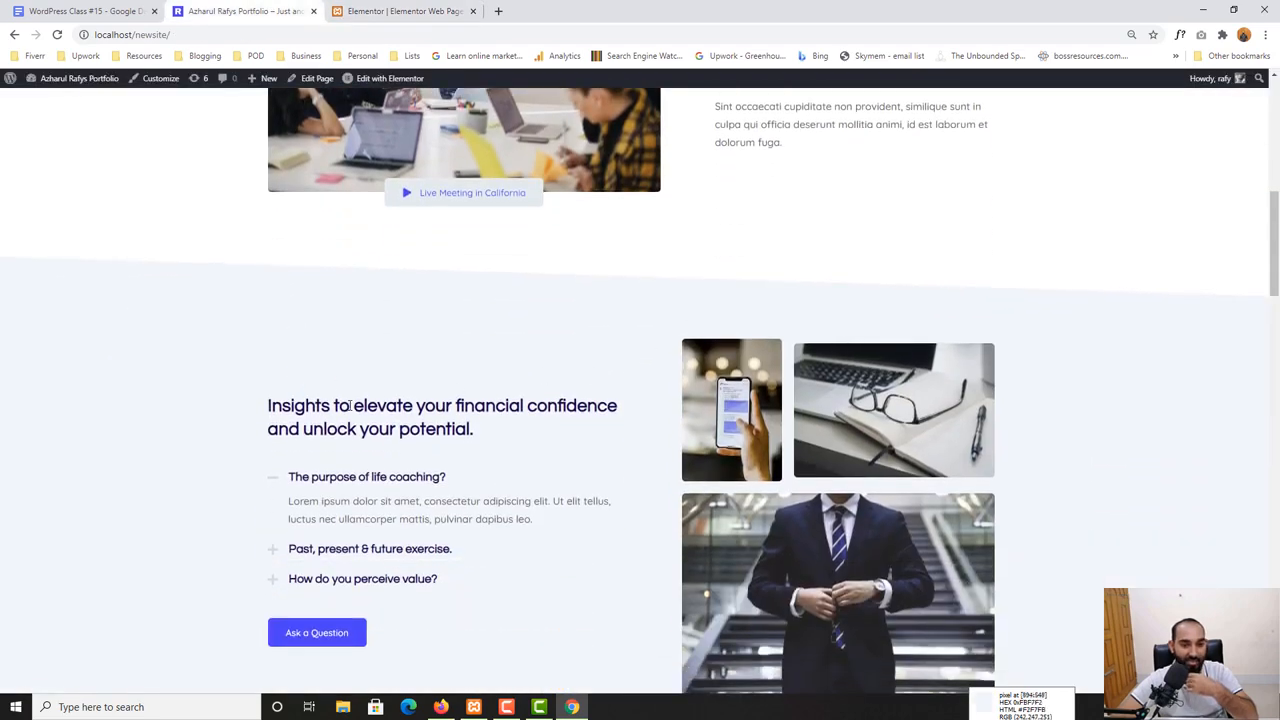
pyautogui.scroll(-3, 350, 405)
pyautogui.scroll(3, 543, 474)
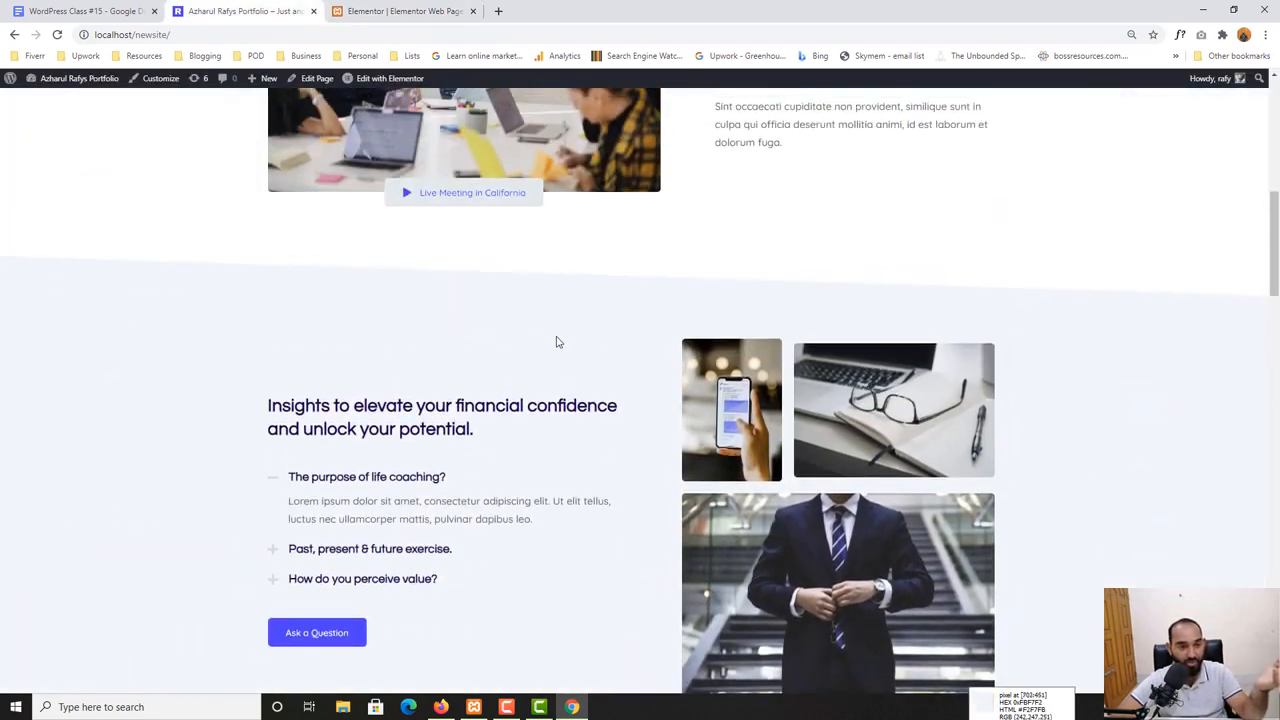
pyautogui.scroll(-1, 500, 350)
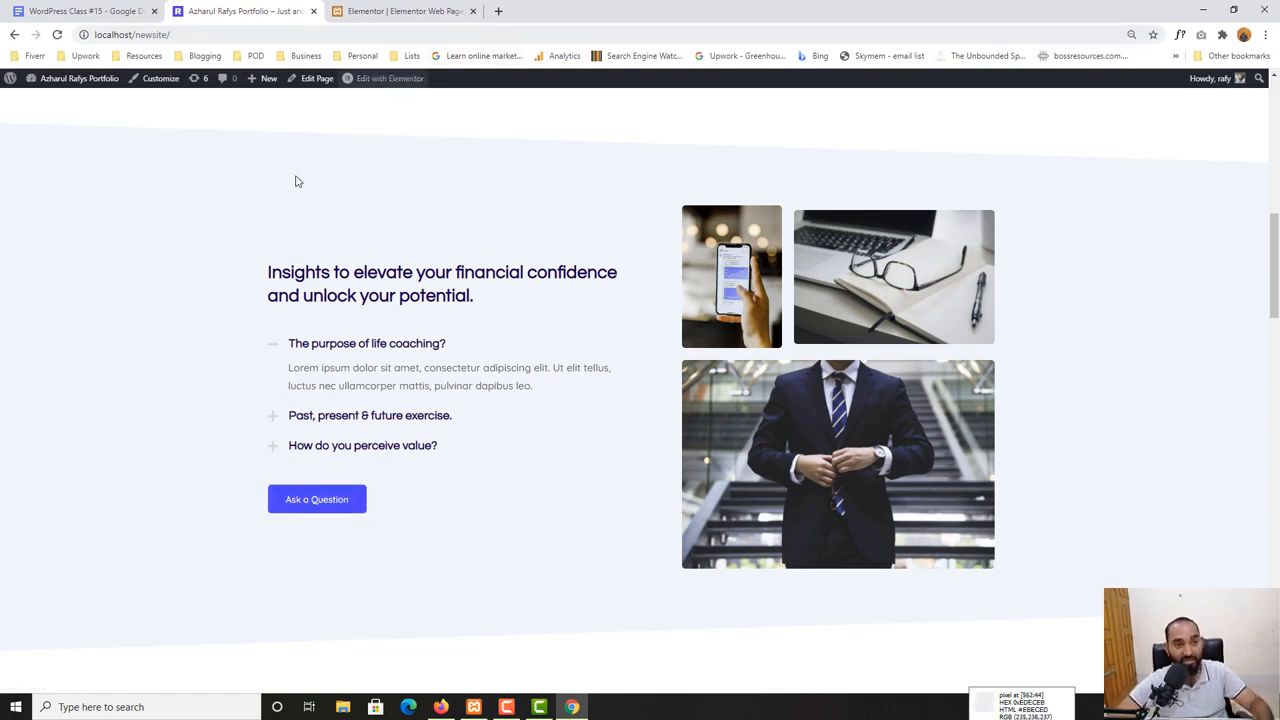
pyautogui.scroll(1, 482, 247)
# Add a new section with two equal columns below the meeting section, checking the Insights section's layout on the finished homepage
pyautogui.click(410, 11)
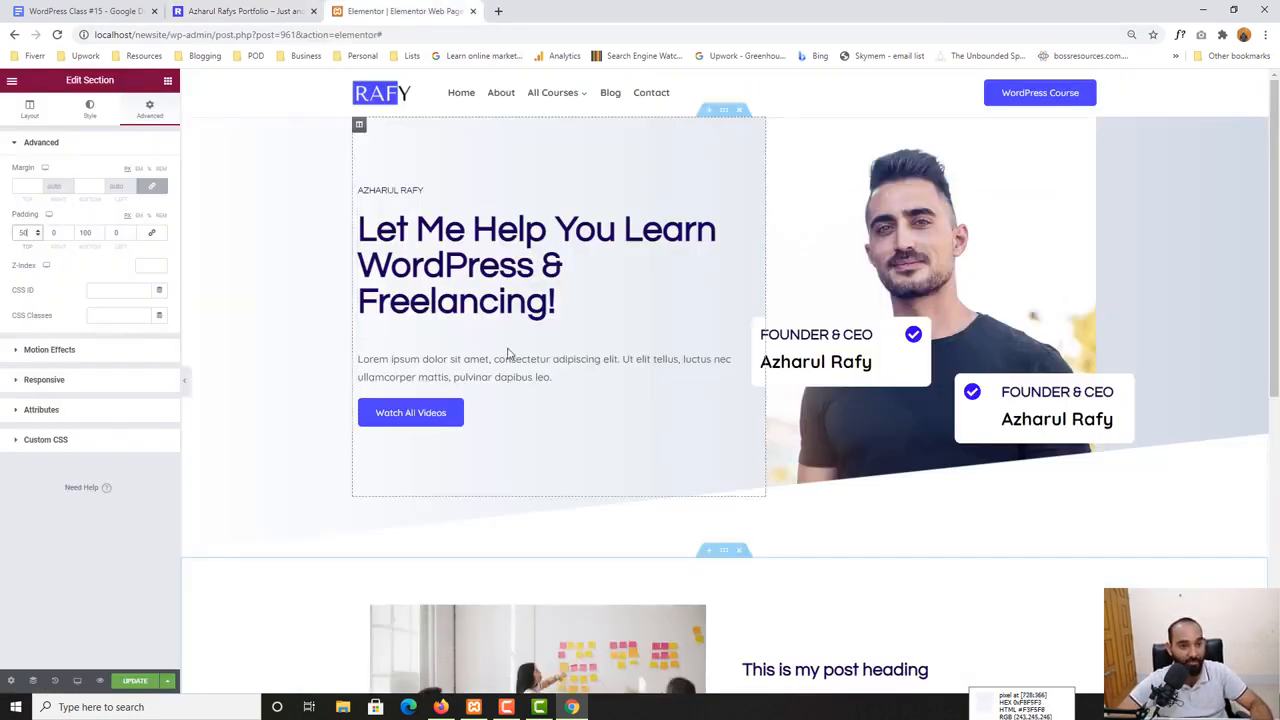
pyautogui.scroll(-5, 514, 354)
pyautogui.scroll(-1, 659, 406)
pyautogui.click(709, 441)
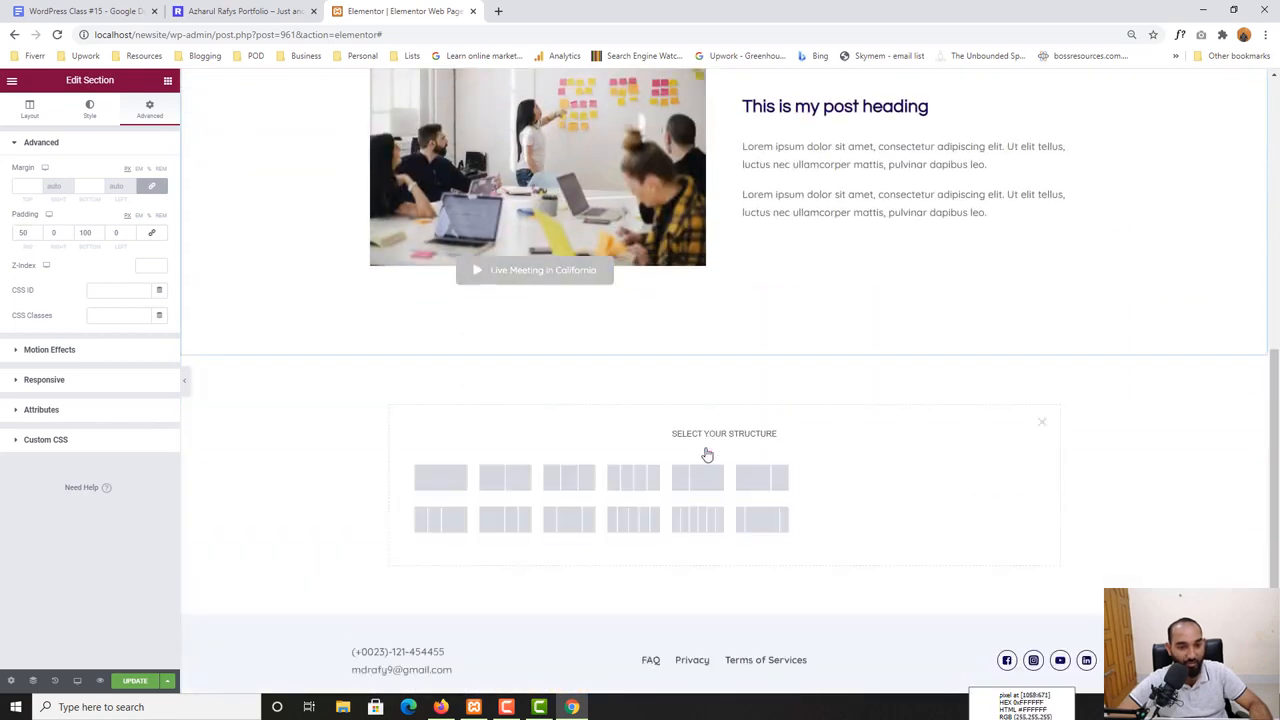
pyautogui.click(265, 8)
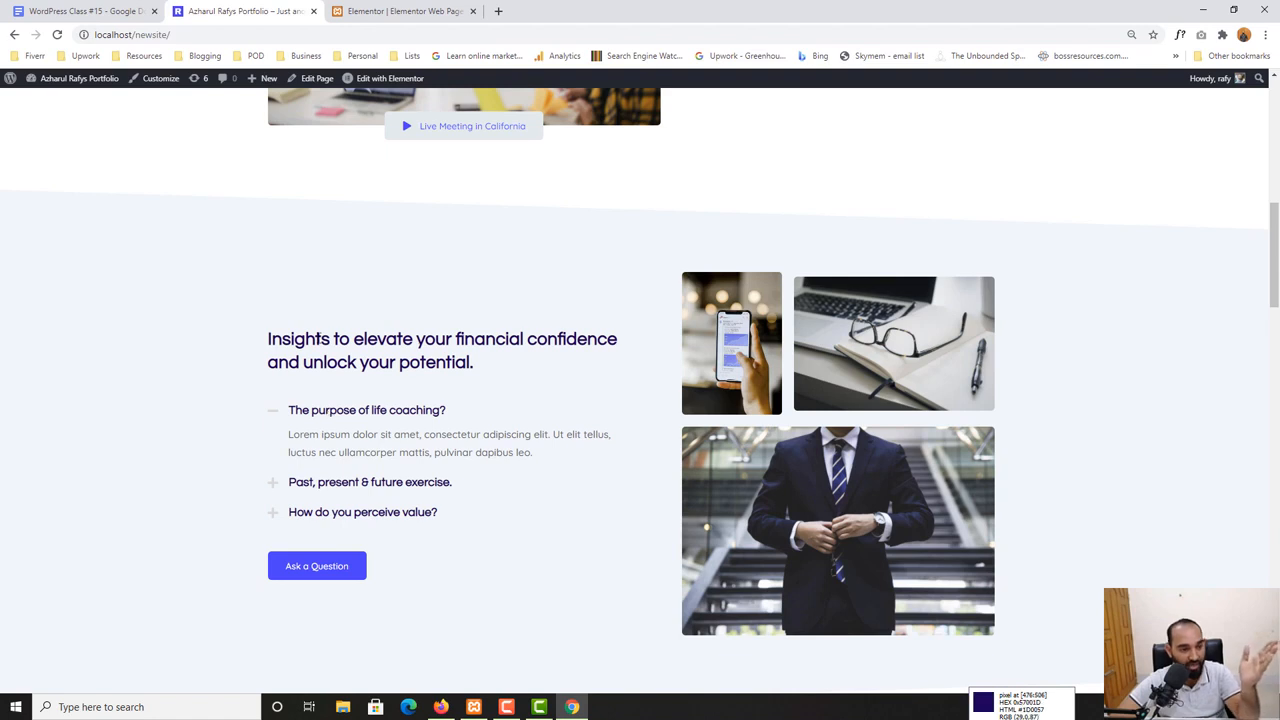
pyautogui.doubleClick(317, 339)
pyautogui.click(297, 410)
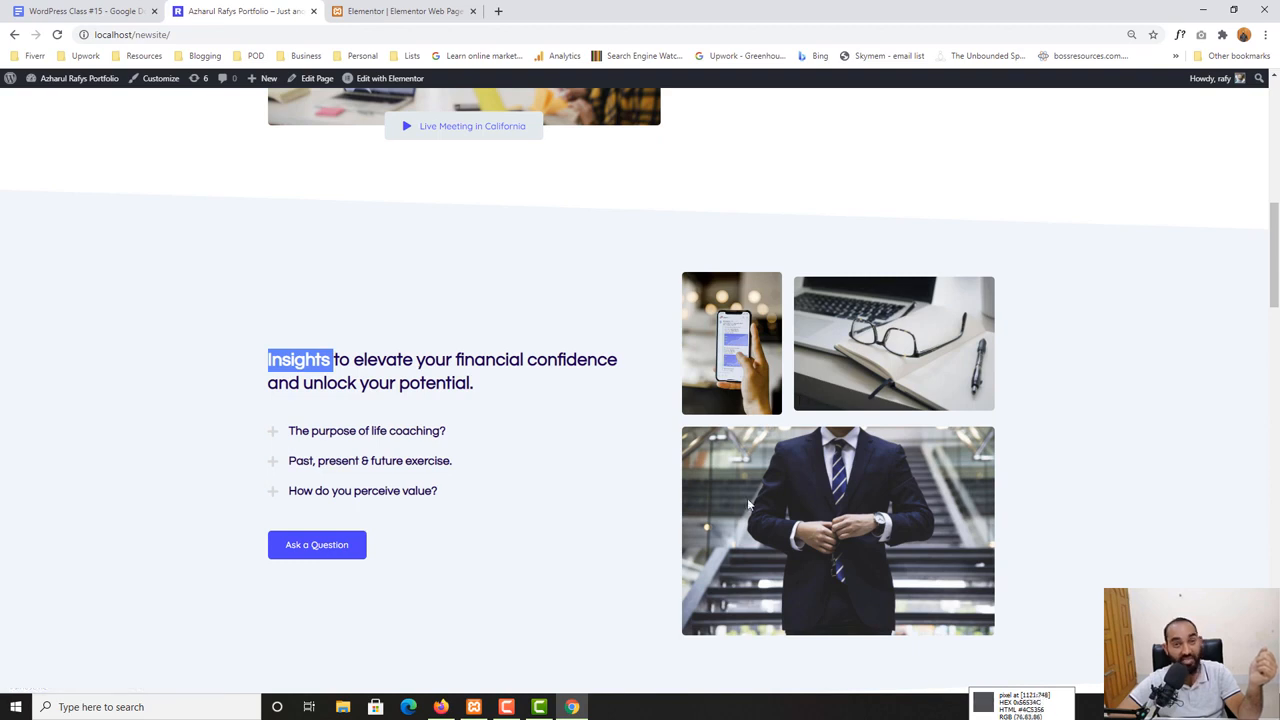
pyautogui.click(385, 8)
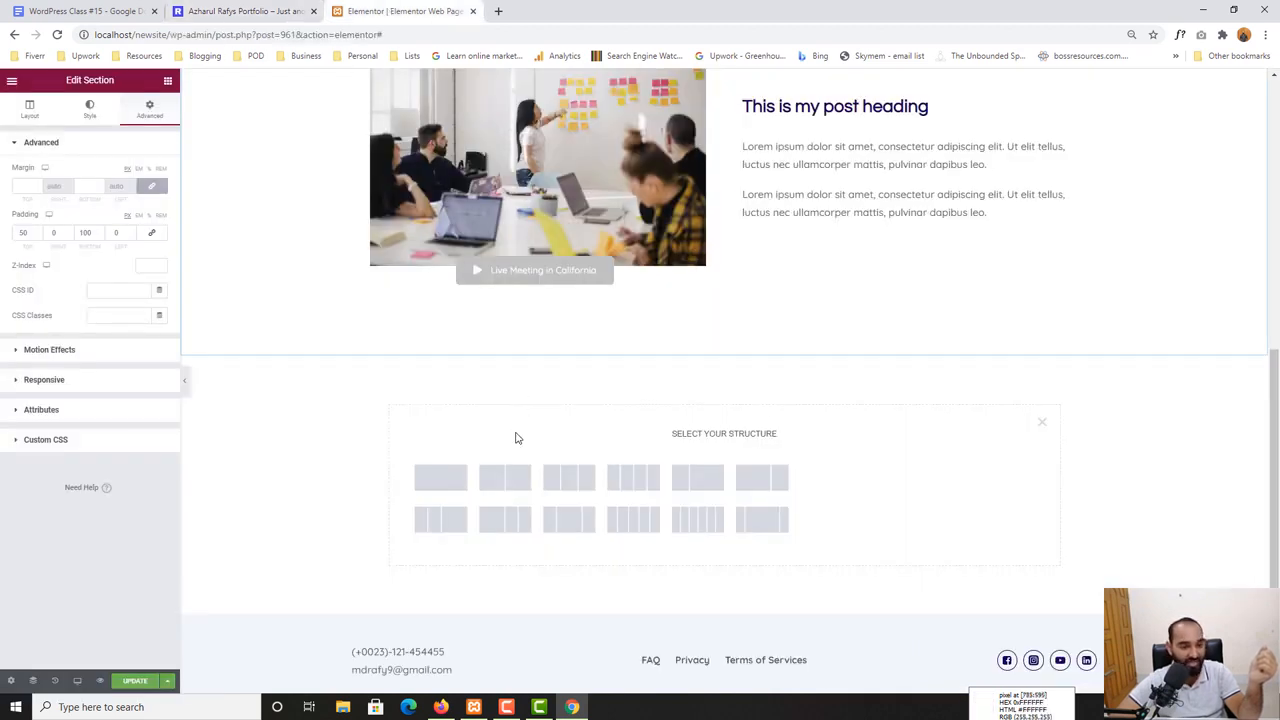
pyautogui.click(498, 481)
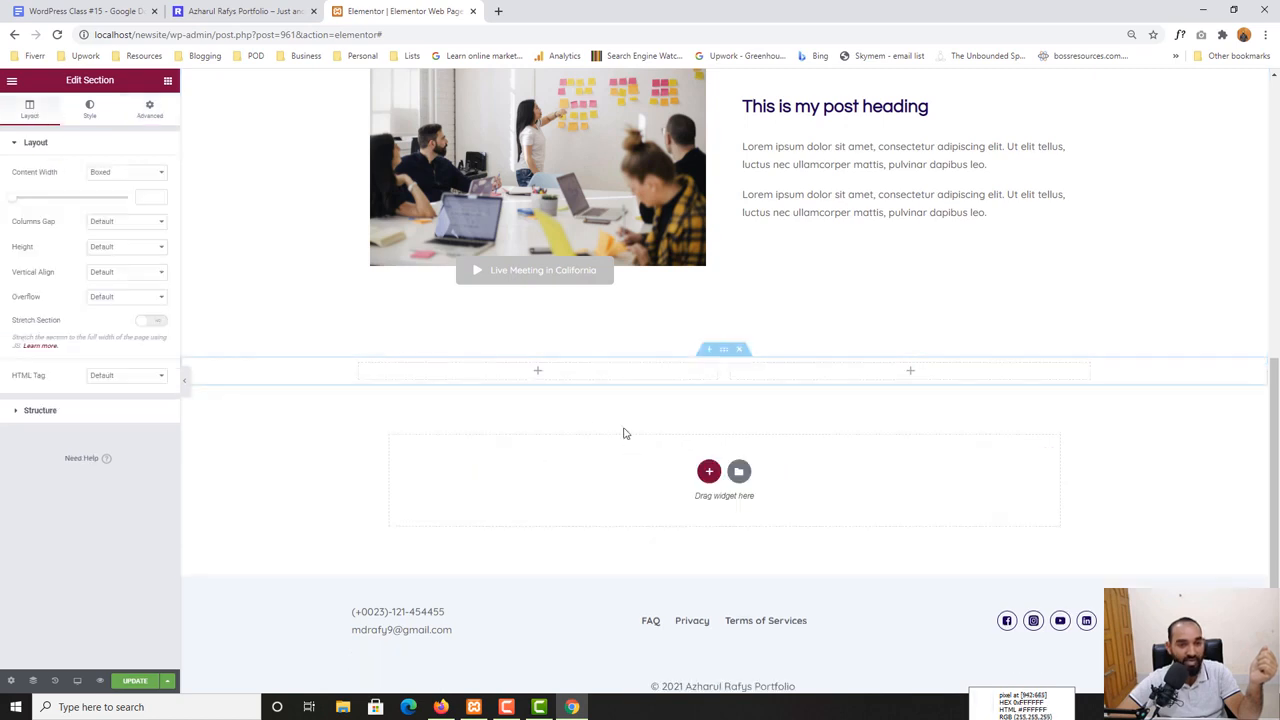
# Select the Insights heading text on the finished homepage and add a Heading widget to the new section's left column
pyautogui.click(210, 11)
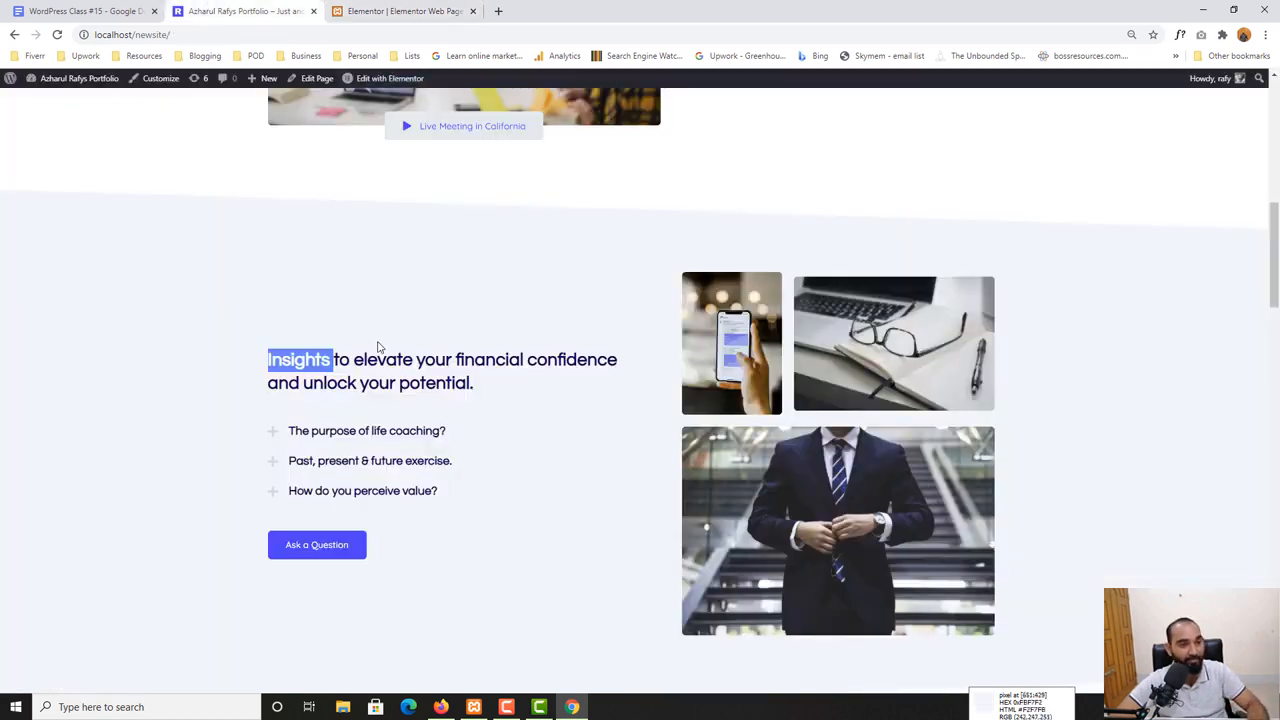
pyautogui.moveTo(268, 360); pyautogui.dragTo(452, 383)
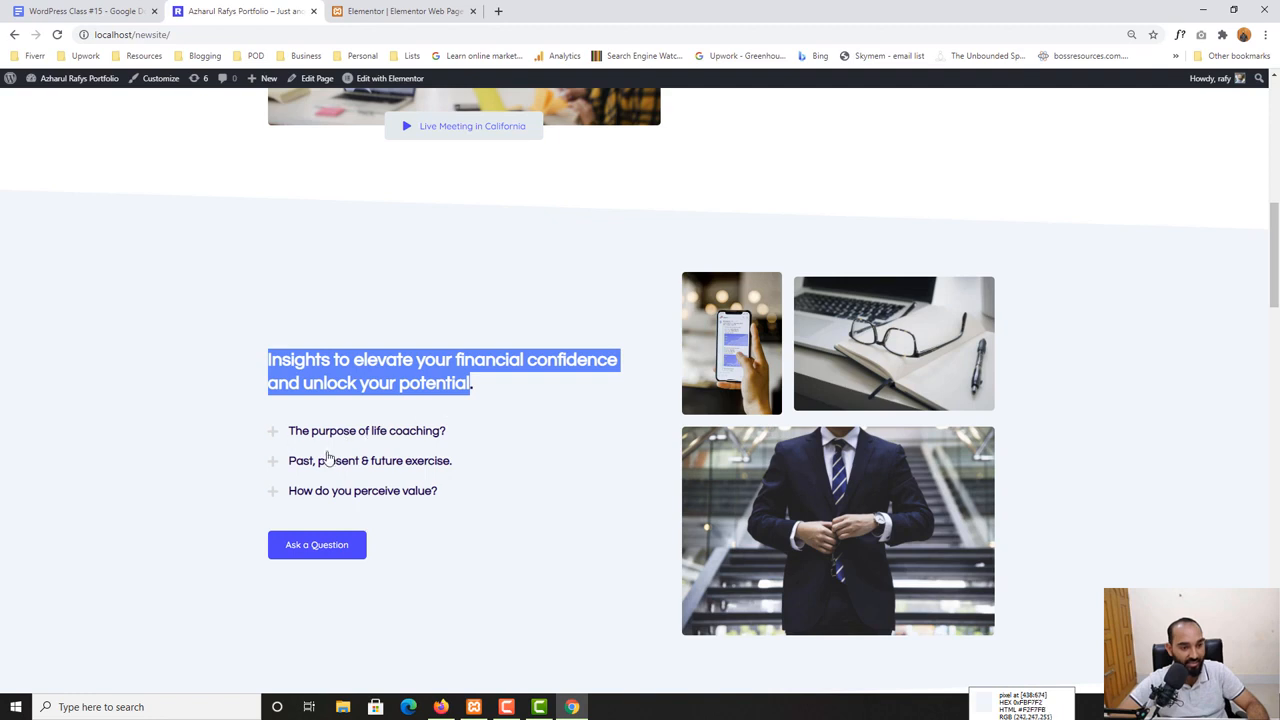
pyautogui.click(440, 11)
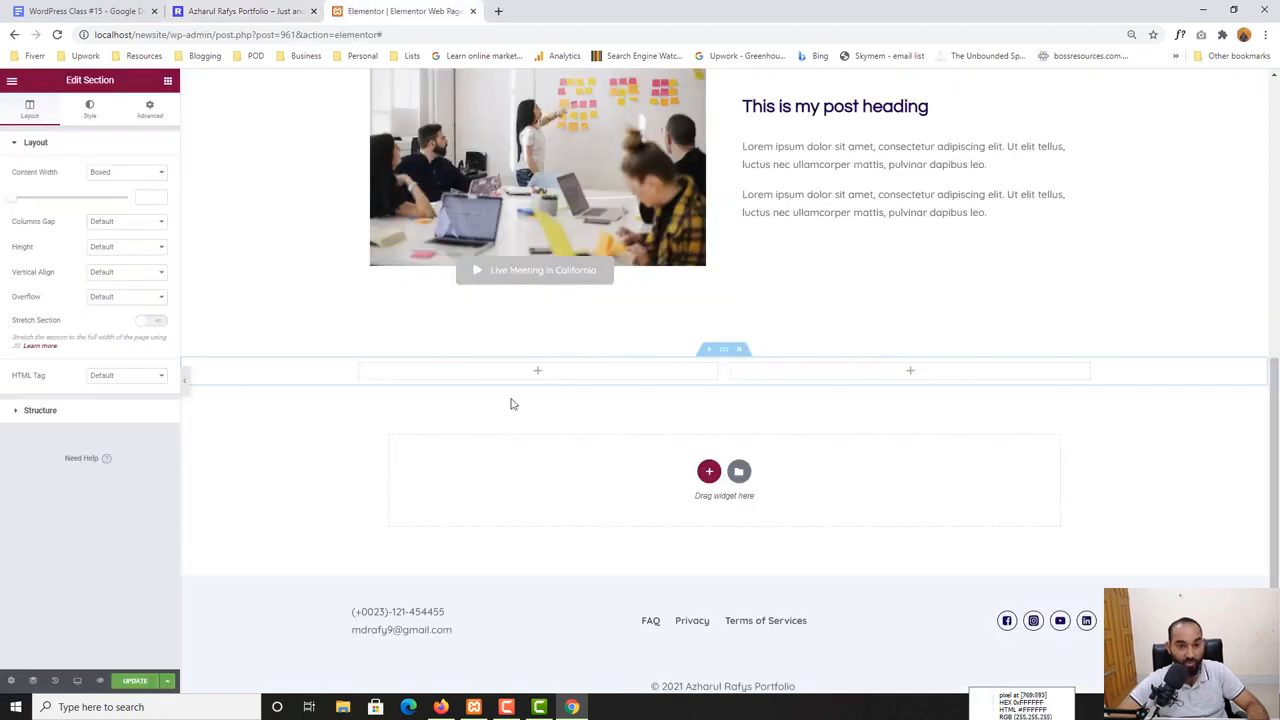
pyautogui.click(168, 82)
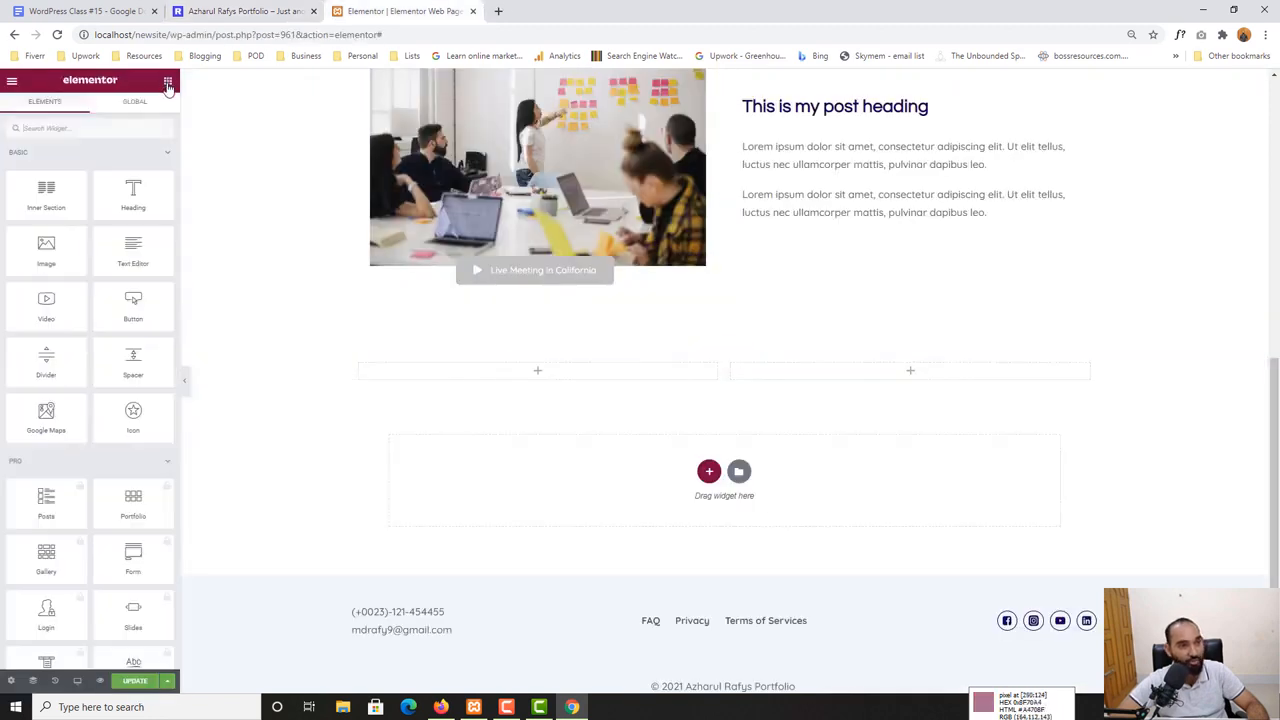
pyautogui.moveTo(117, 208); pyautogui.dragTo(540, 380)
# Search the widgets for "acc" and add an Accordion widget below the new heading in the left column
pyautogui.click(168, 82)
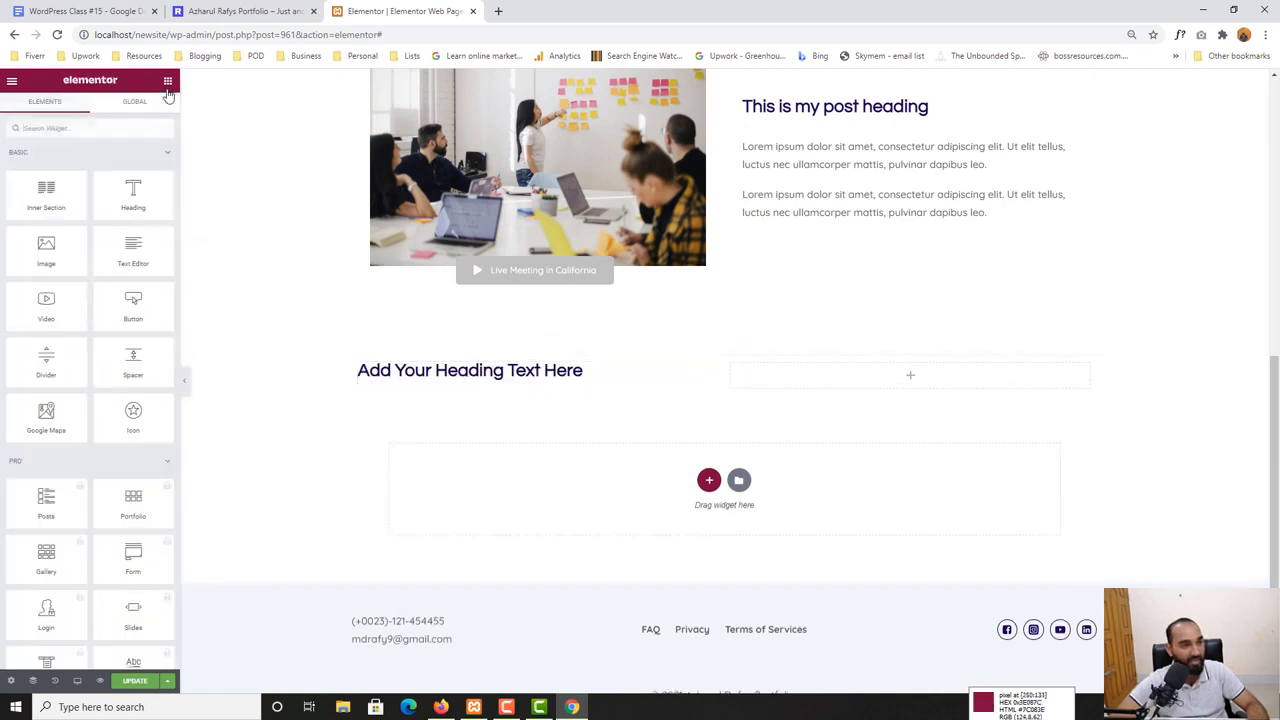
pyautogui.write('acc')
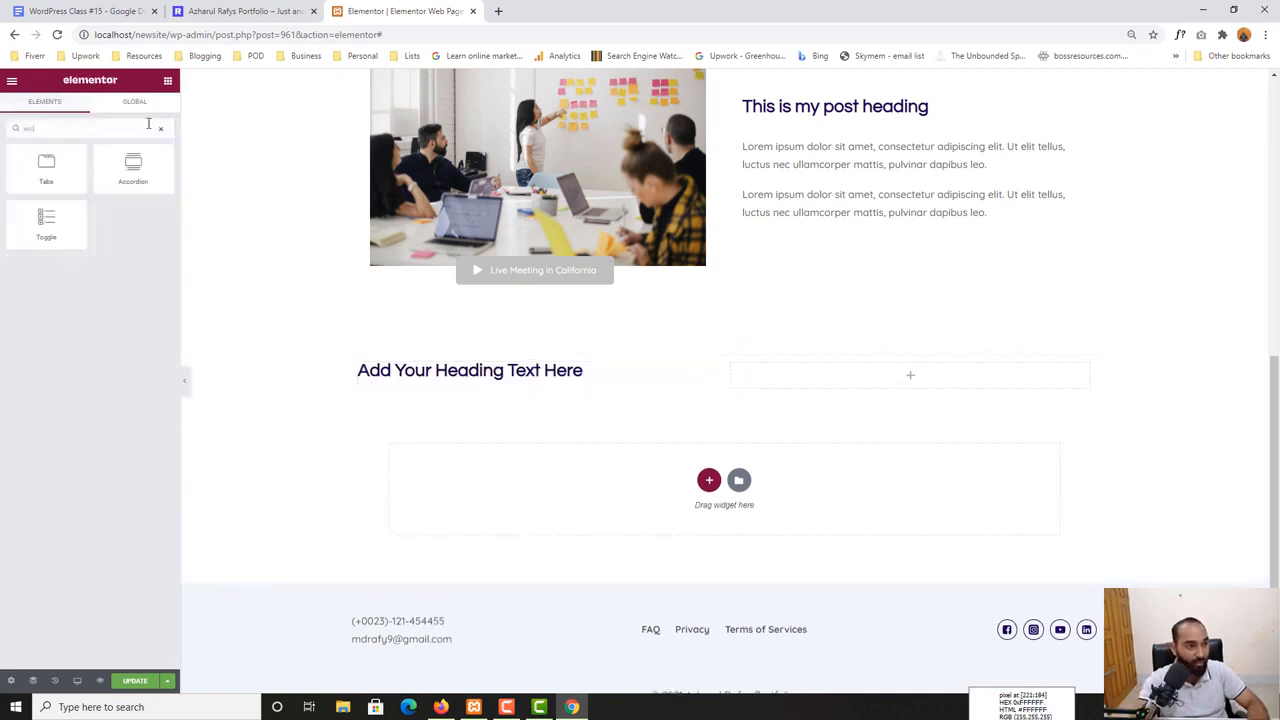
pyautogui.moveTo(133, 162); pyautogui.dragTo(458, 392)
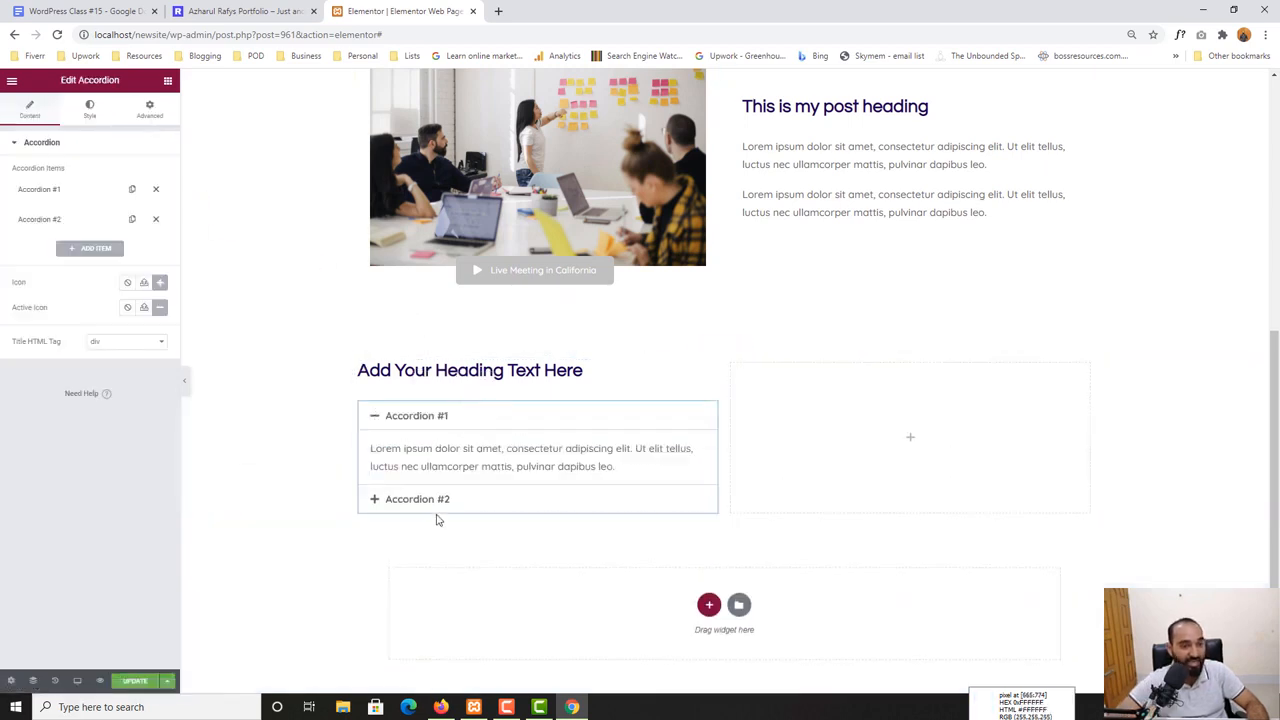
# Check the finished homepage's Insights section and add a Button widget below the accordion in the left column
pyautogui.click(240, 11)
pyautogui.click(400, 11)
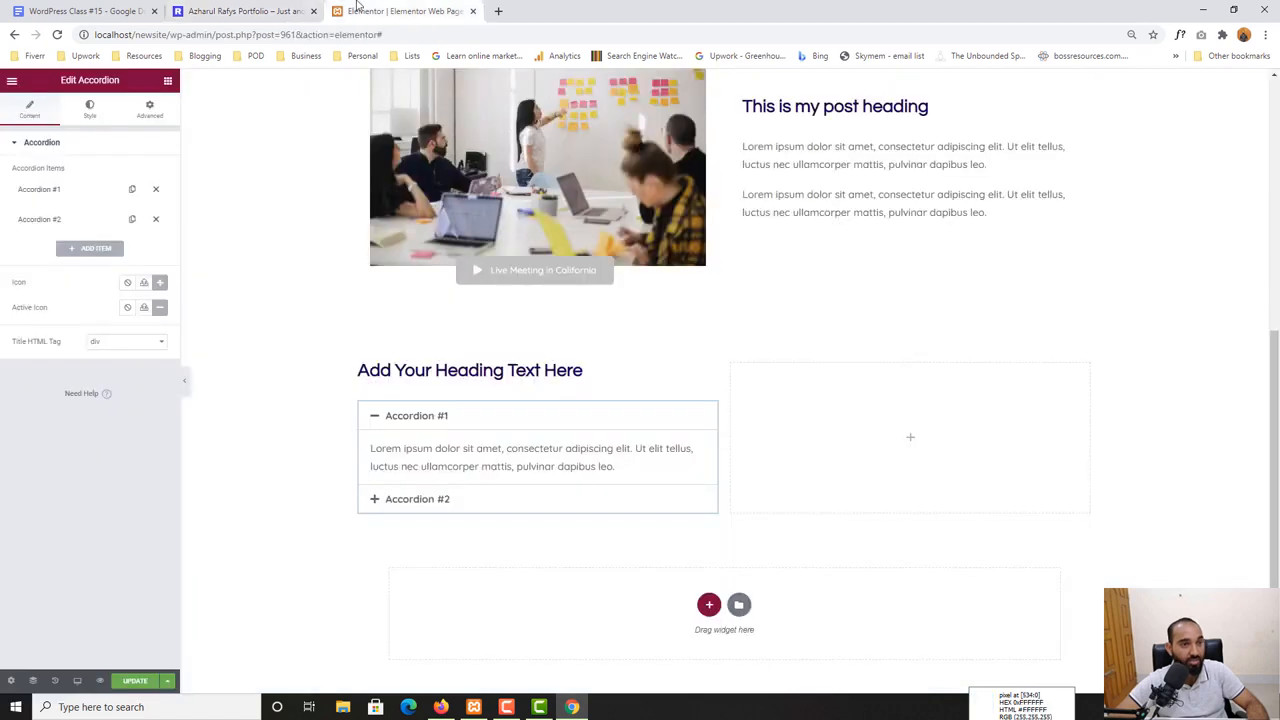
pyautogui.click(168, 81)
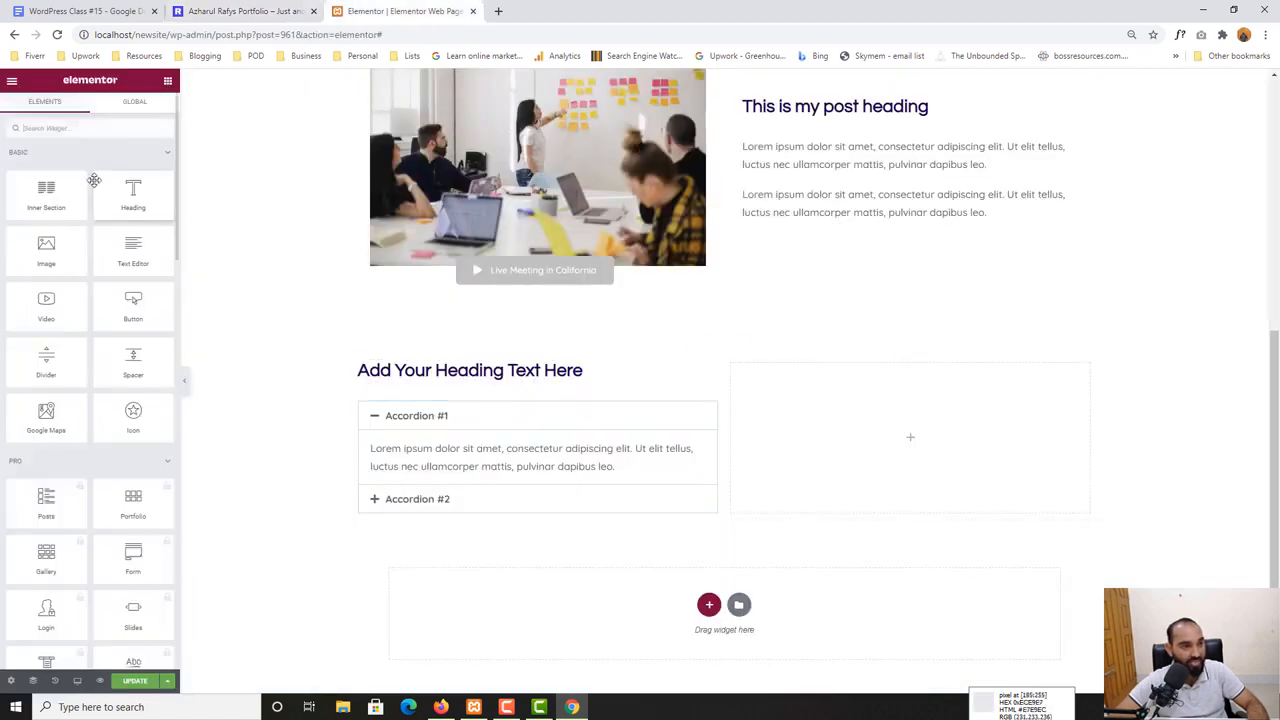
pyautogui.moveTo(133, 305); pyautogui.dragTo(509, 560)
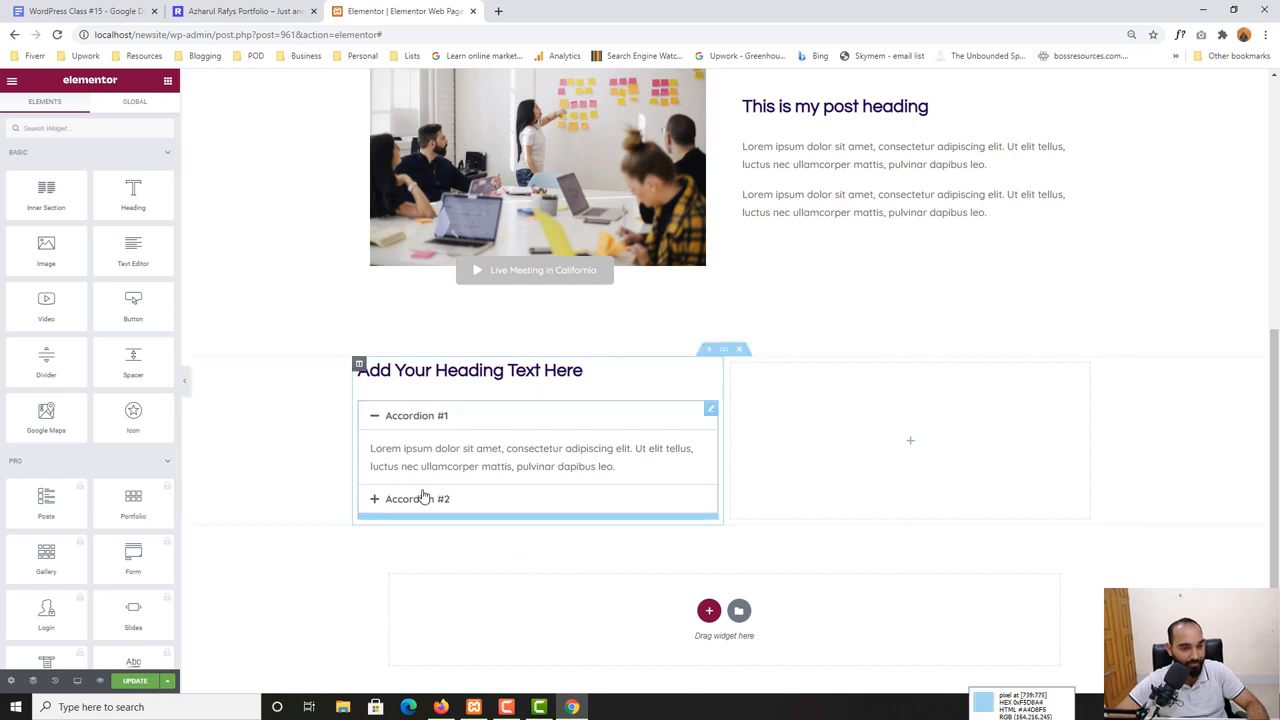
pyautogui.moveTo(143, 295); pyautogui.dragTo(449, 528)
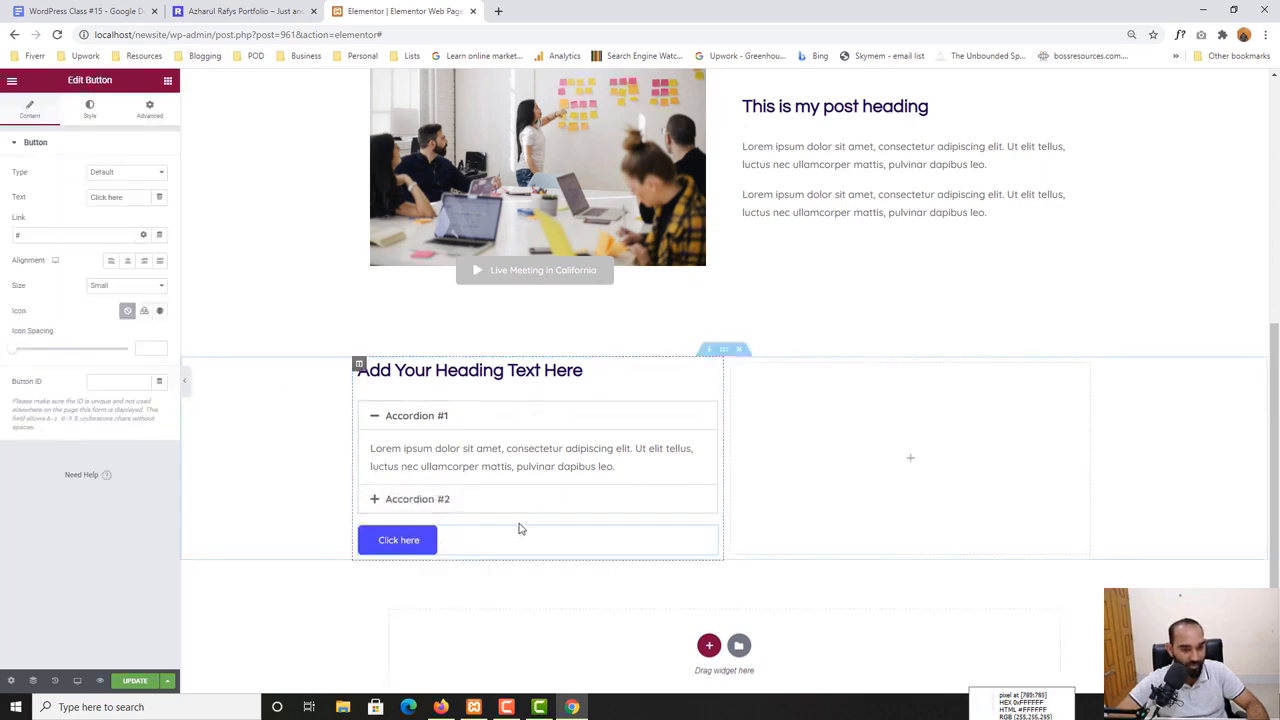
# Copy "Insights to elevate your financial confidence and unlock your potential" from the finished homepage and replace the new section's placeholder heading with it
pyautogui.click(213, 12)
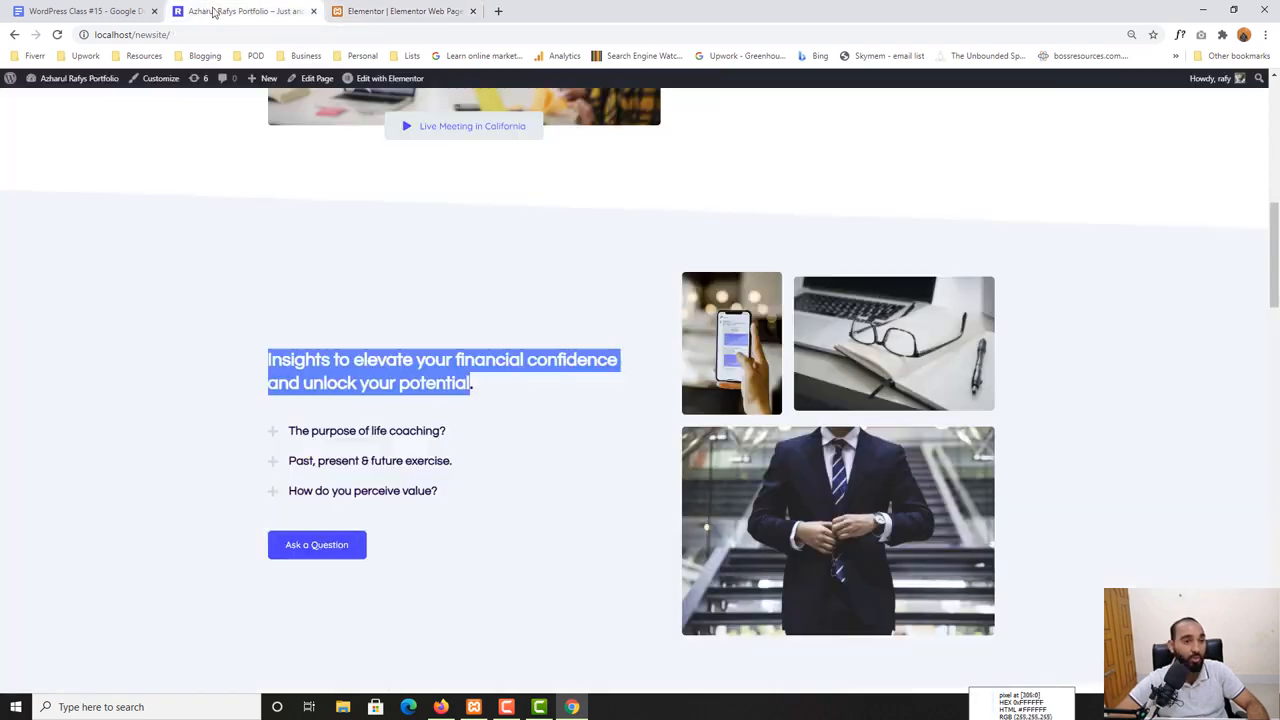
pyautogui.rightClick(301, 358)
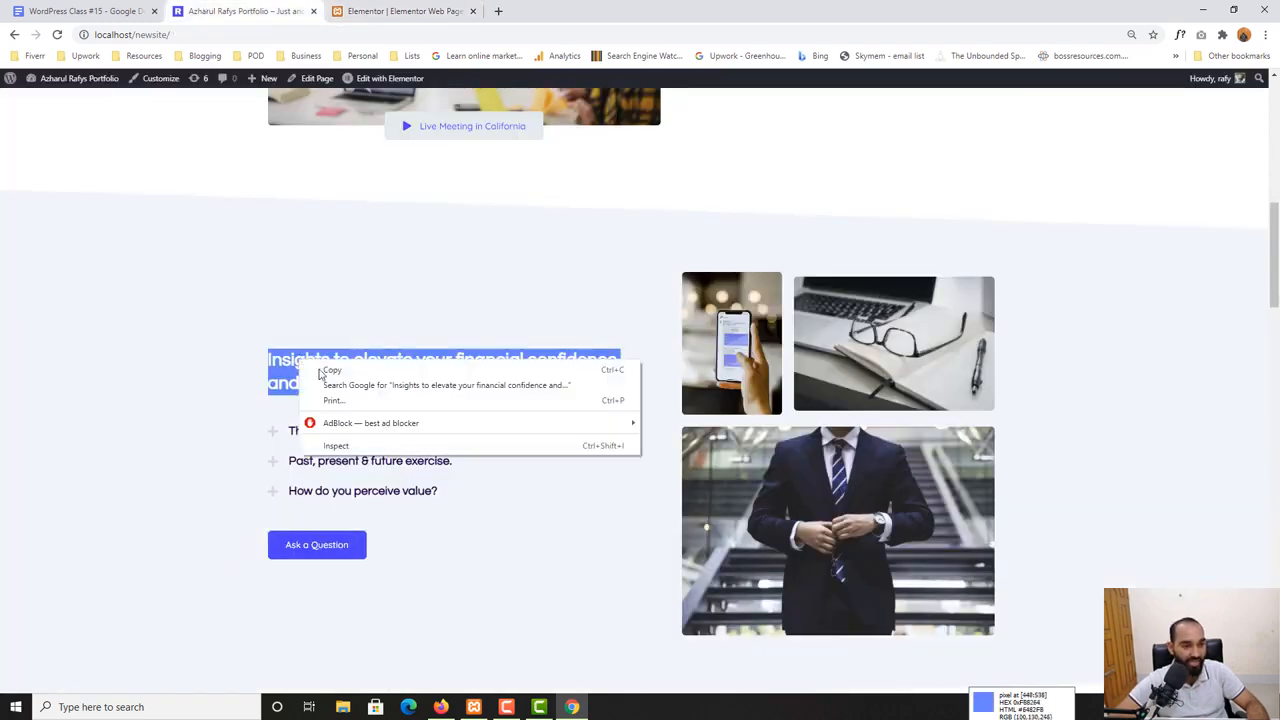
pyautogui.click(330, 368)
pyautogui.click(400, 11)
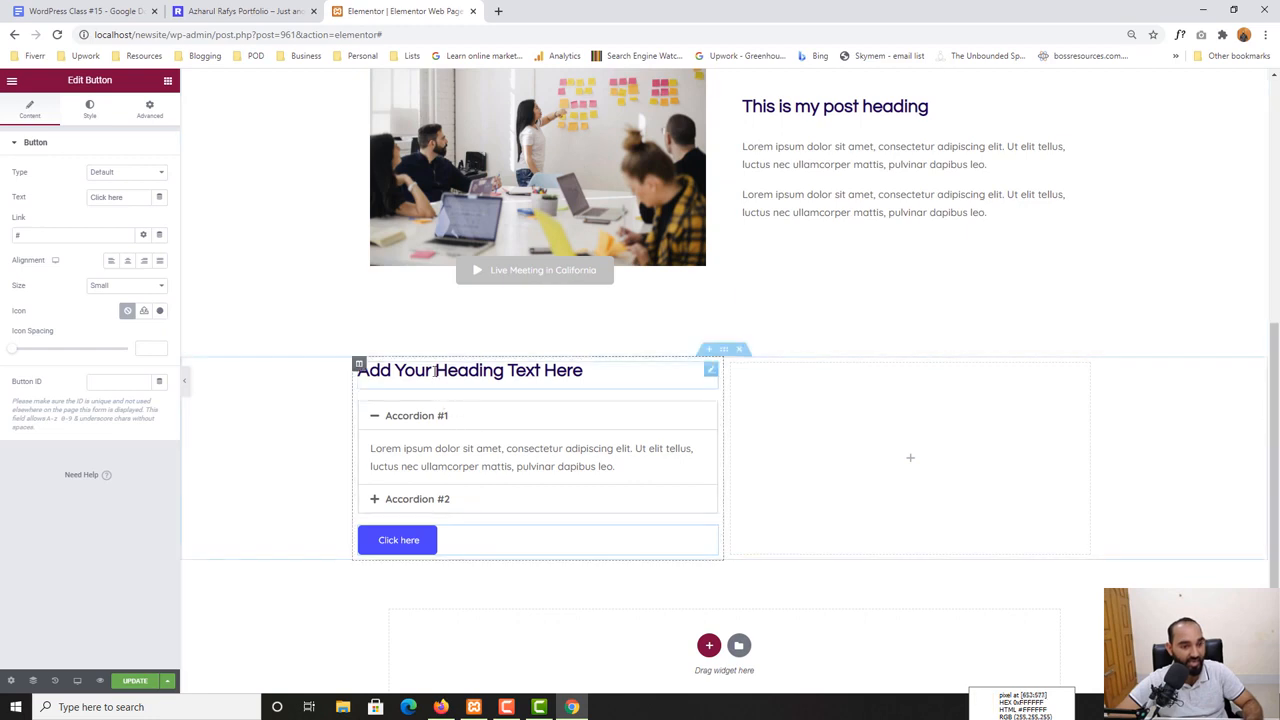
pyautogui.click(400, 370)
pyautogui.click(94, 206)
pyautogui.hotkey('ctrl', 'a')
pyautogui.hotkey('ctrl', 'v')
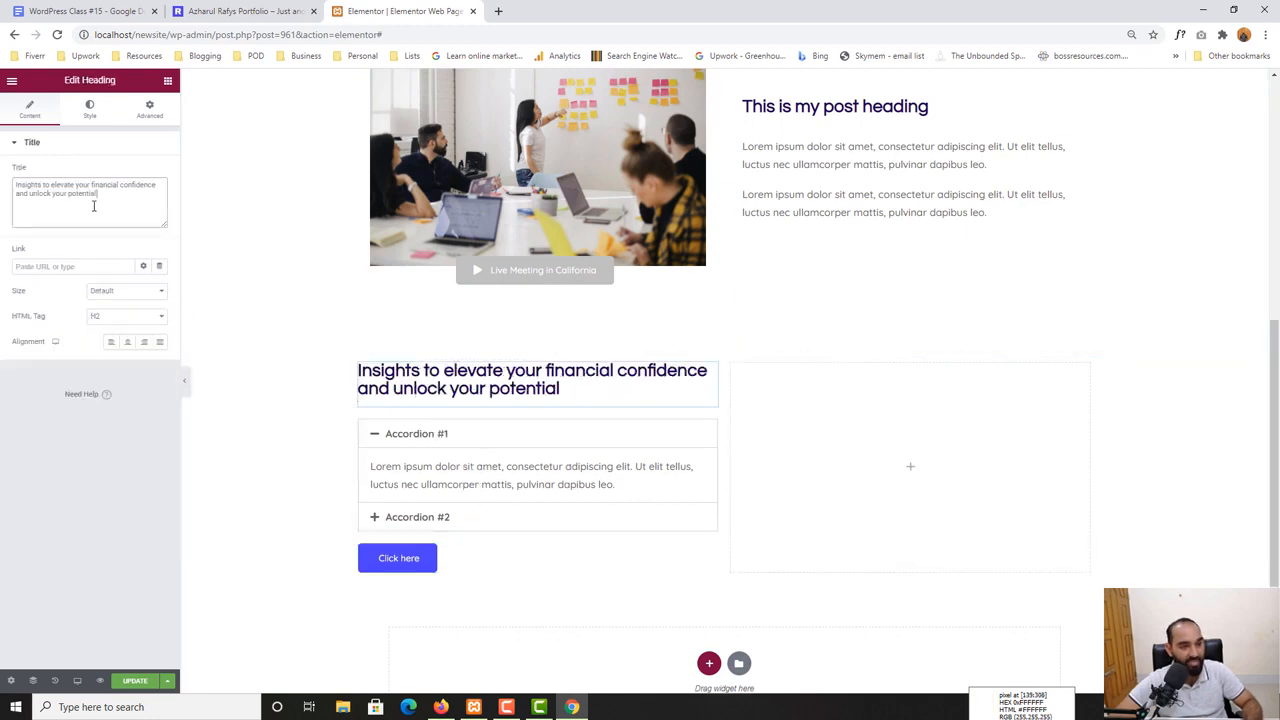
# Copy "The purpose of life coaching?" from the finished homepage's accordion and set it as the title of the first accordion item
pyautogui.click(214, 10)
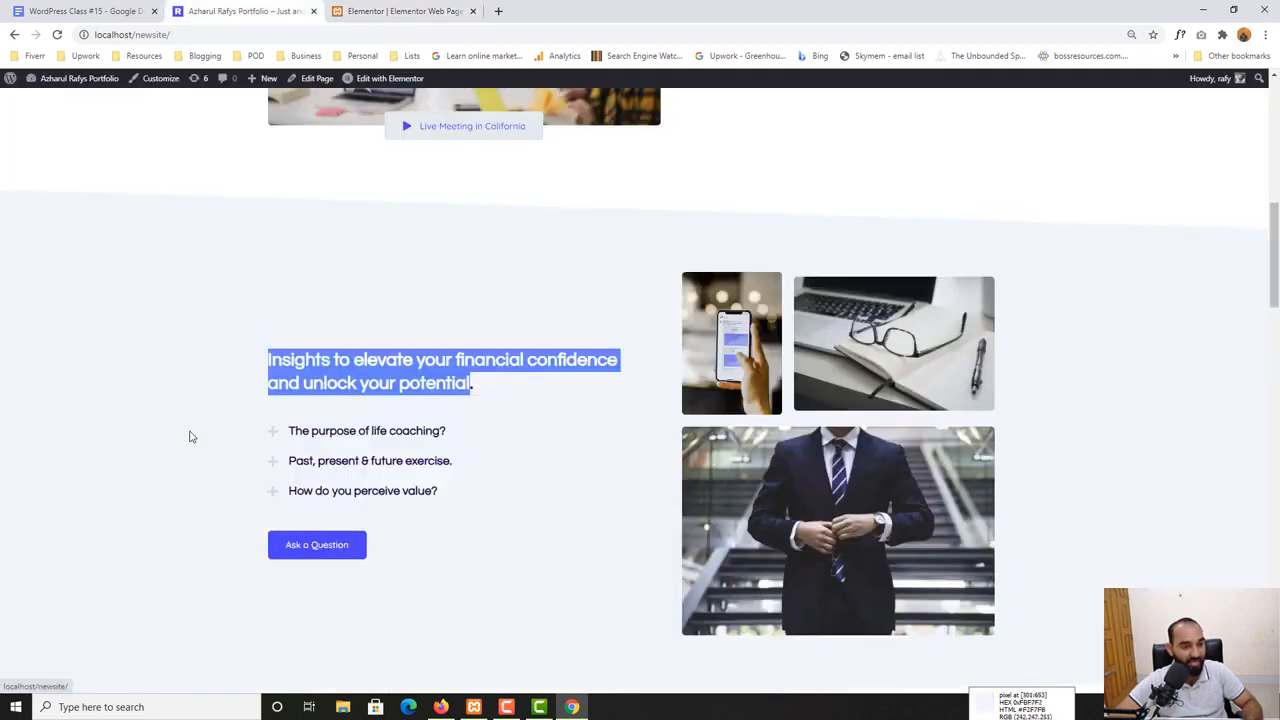
pyautogui.click(189, 434)
pyautogui.click(335, 445)
pyautogui.click(300, 418)
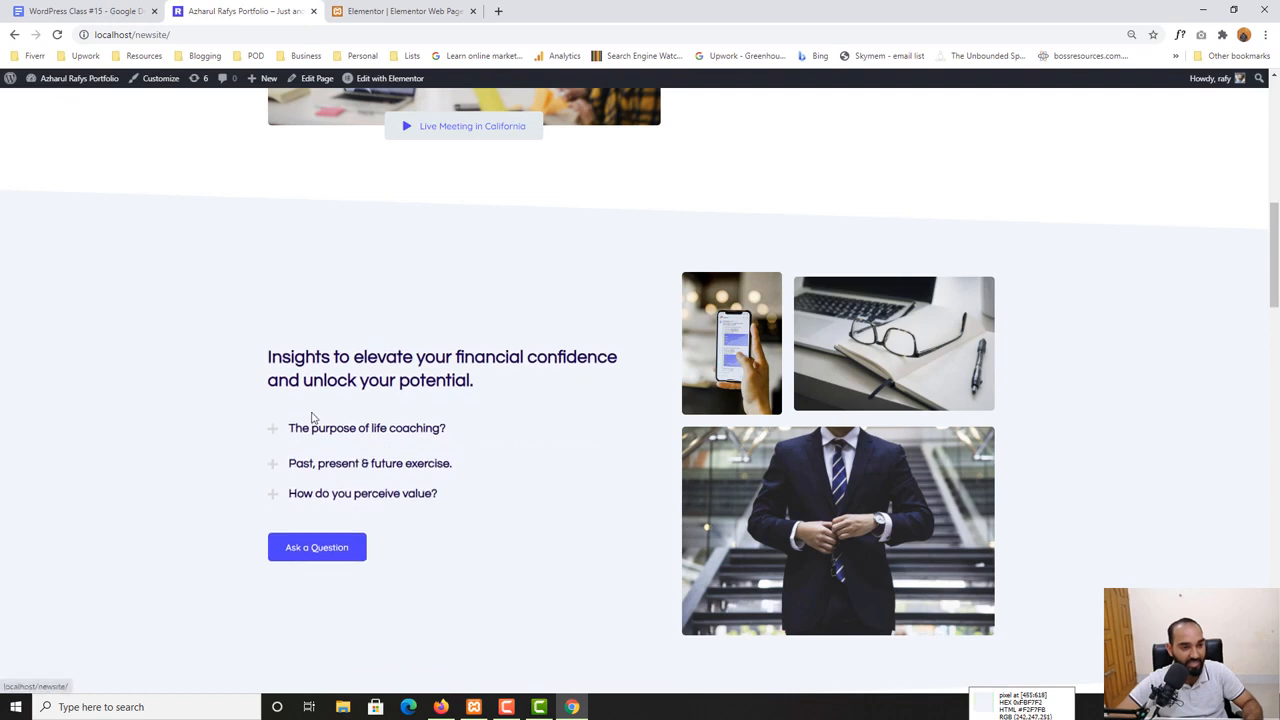
pyautogui.click(455, 432)
pyautogui.moveTo(448, 430); pyautogui.dragTo(300, 413)
pyautogui.rightClick(318, 420)
pyautogui.click(345, 422)
pyautogui.click(397, 11)
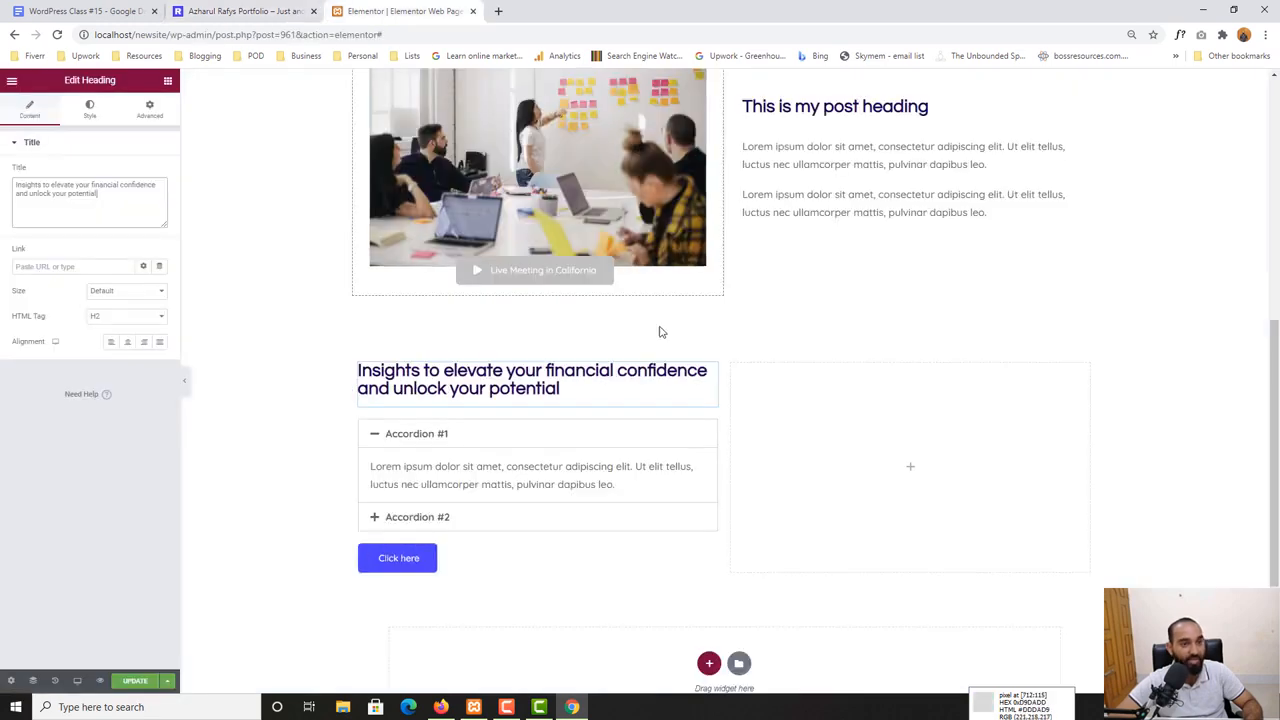
pyautogui.click(418, 451)
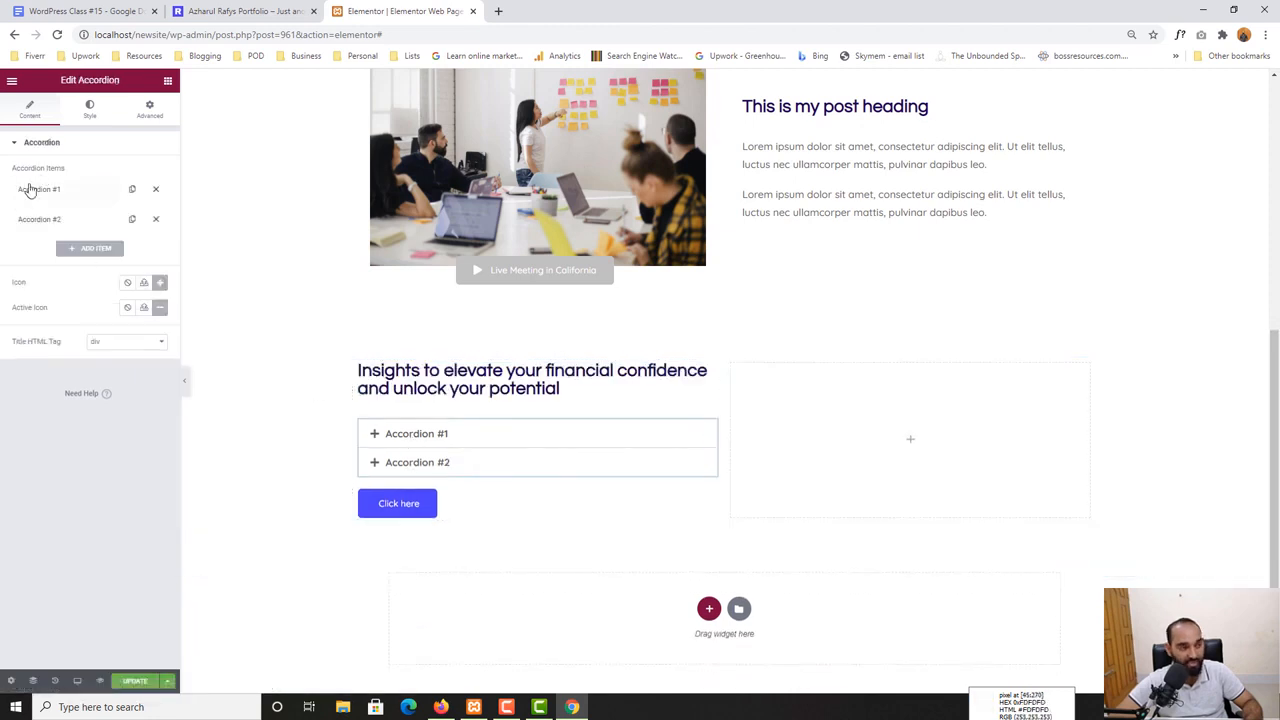
pyautogui.click(38, 190)
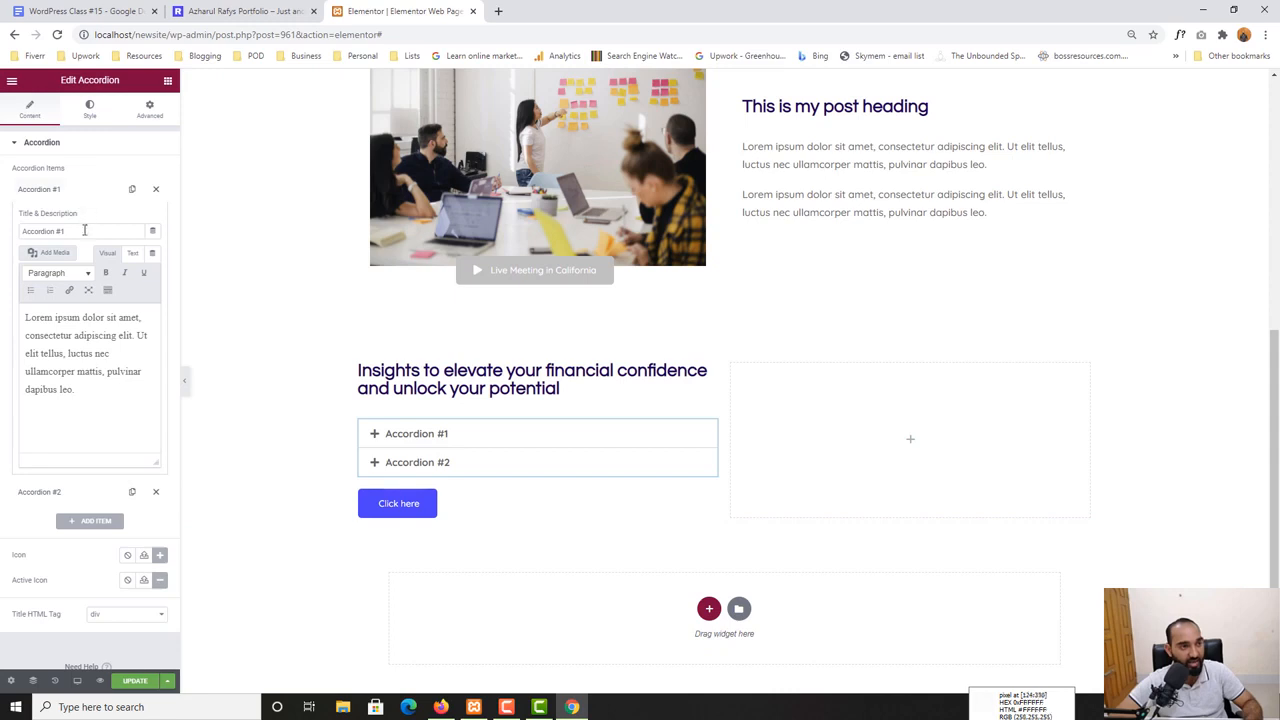
pyautogui.hotkey('ctrl', 'v')
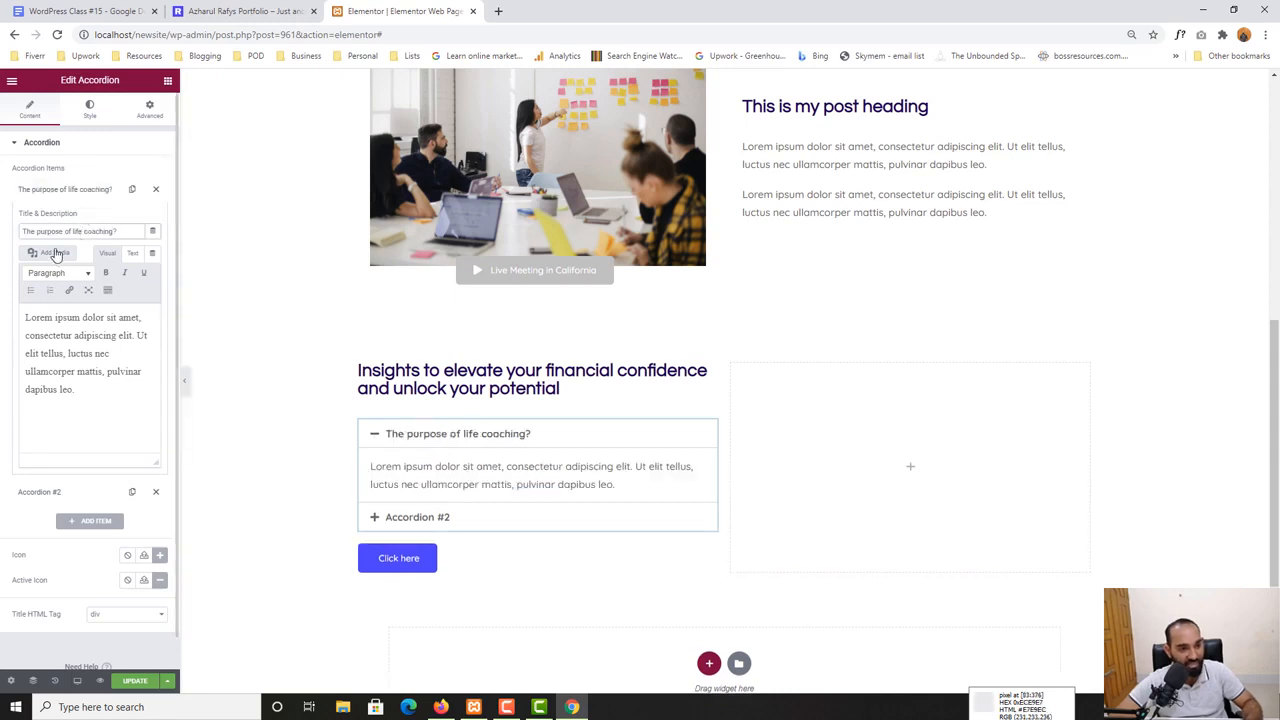
# Copy the first accordion item's Lorem ipsum description from the finished homepage and paste it as the first item's description in the Elementor accordion
pyautogui.click(80, 11)
pyautogui.click(230, 11)
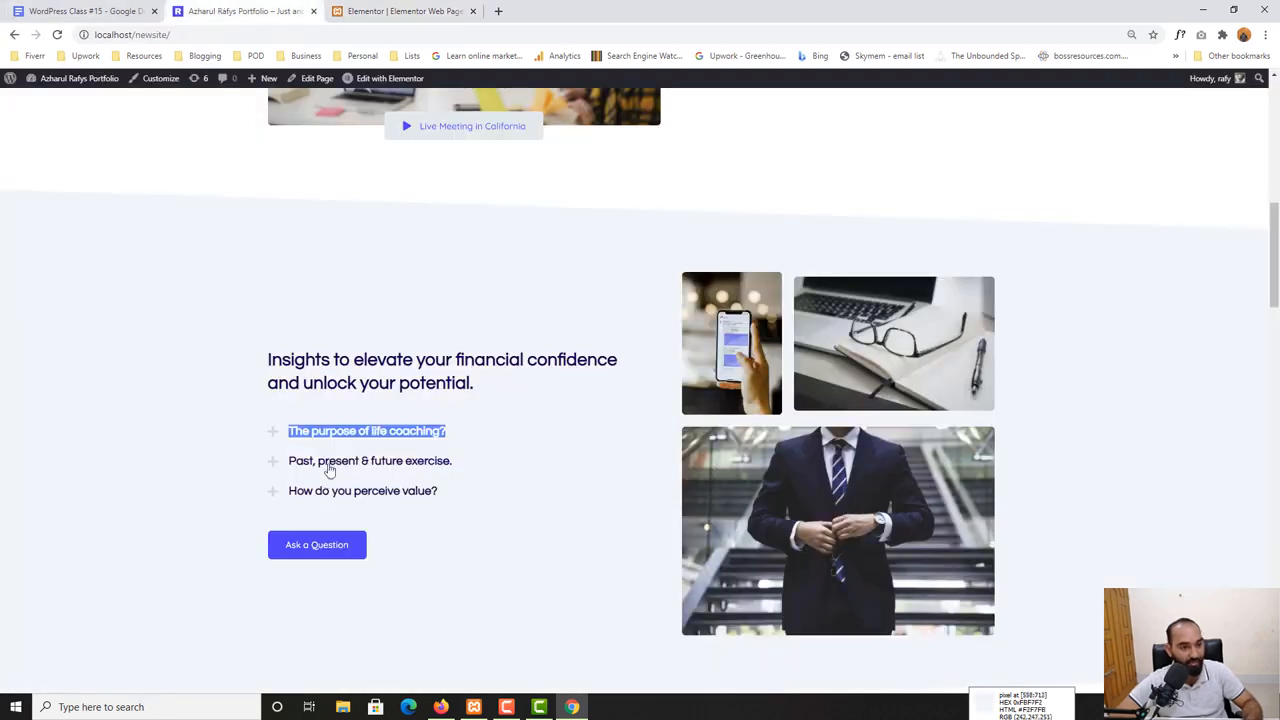
pyautogui.click(353, 431)
pyautogui.moveTo(287, 435); pyautogui.dragTo(537, 460)
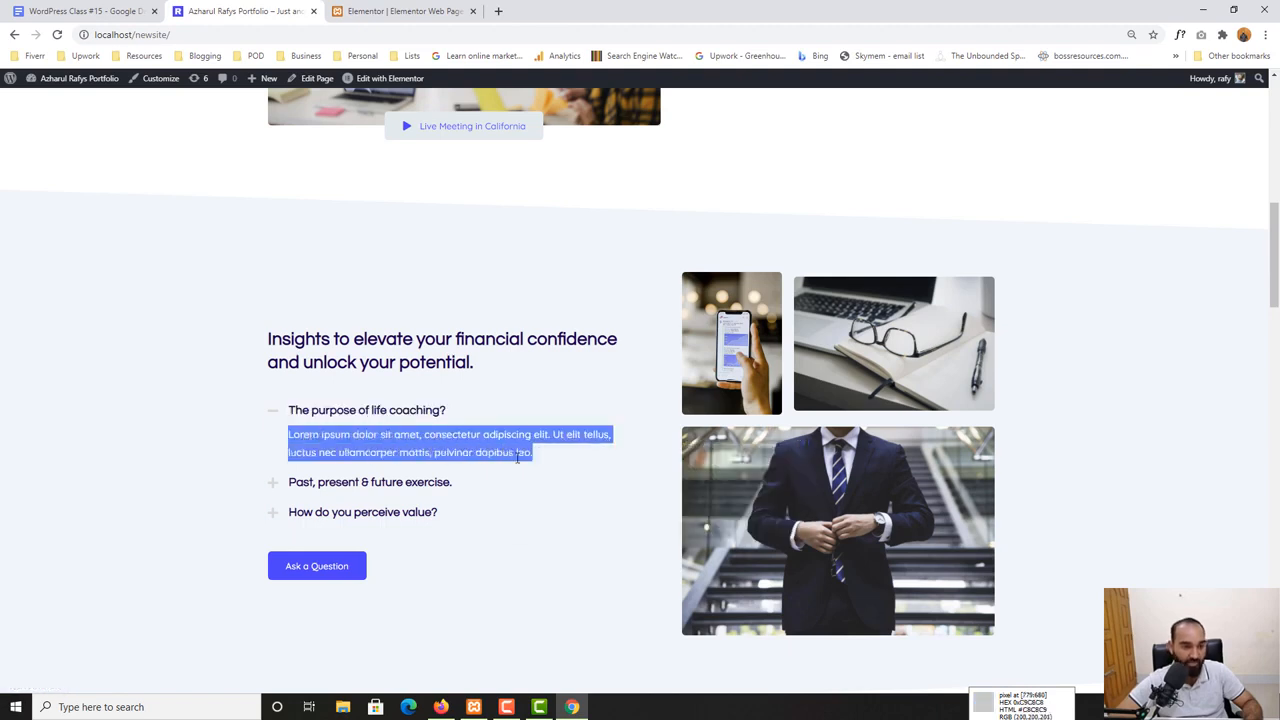
pyautogui.click(390, 11)
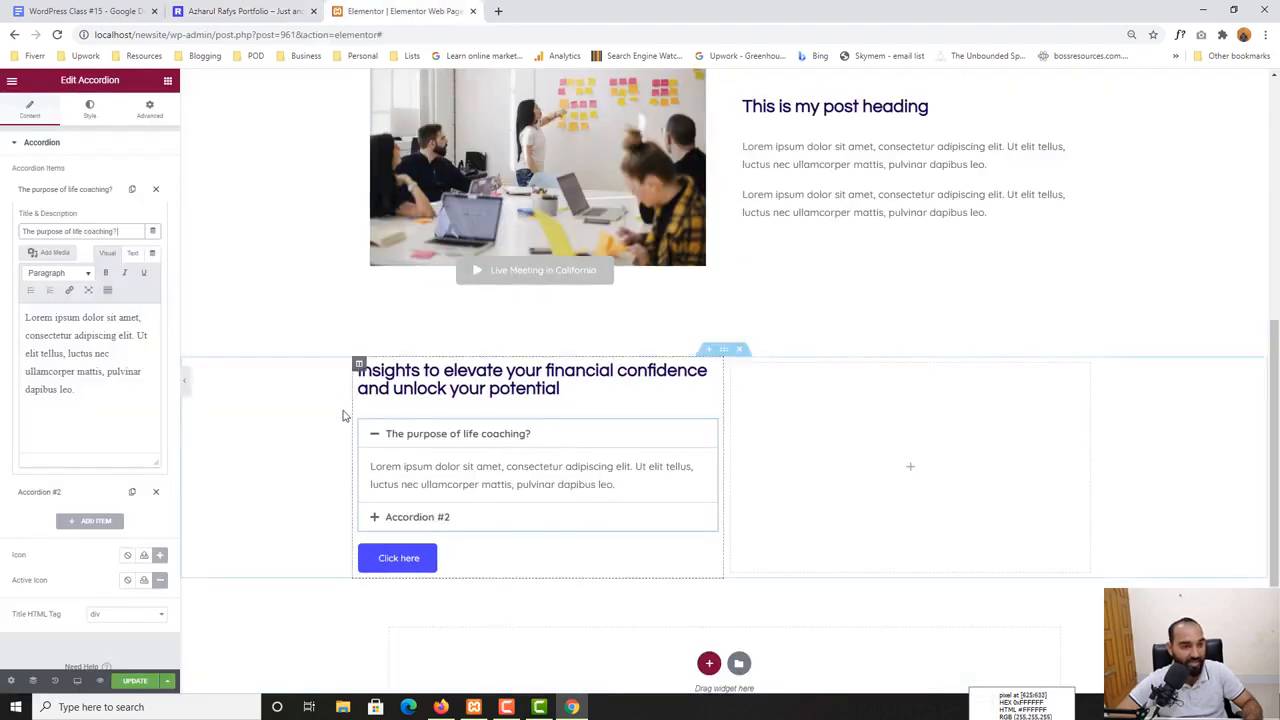
pyautogui.tripleClick(143, 375)
pyautogui.hotkey('ctrl', 'v')
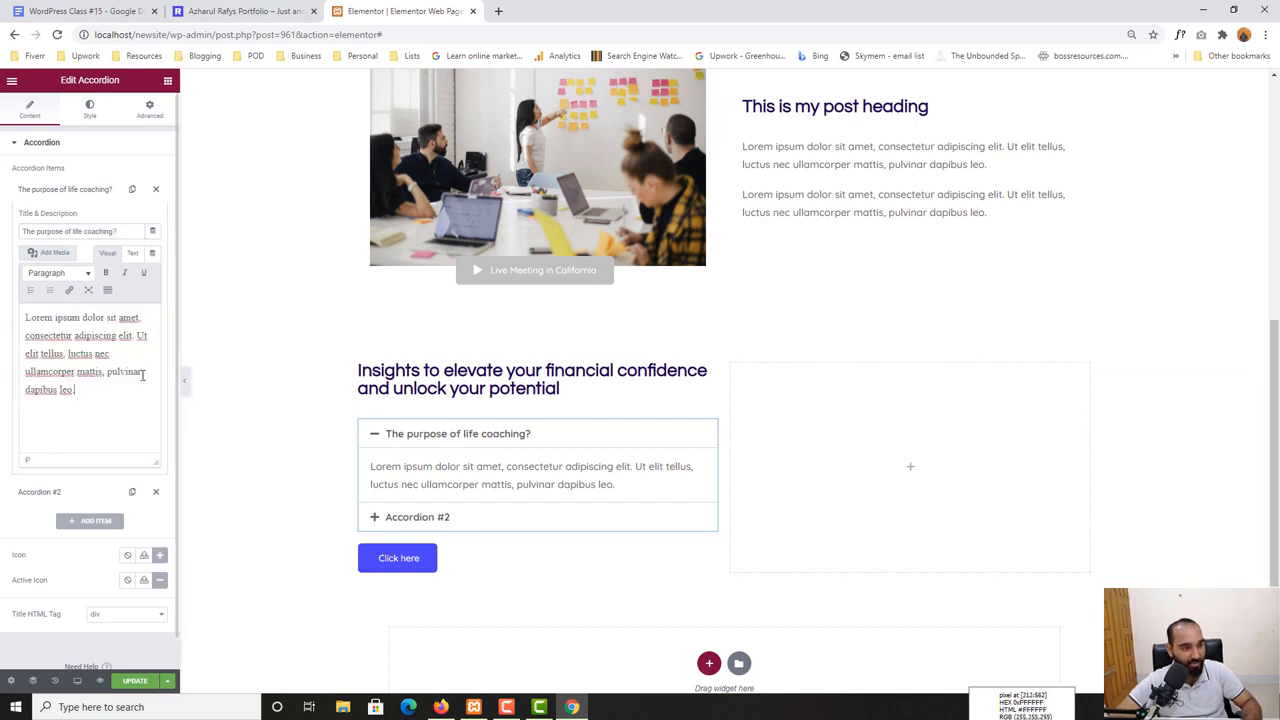
# Delete the Accordion #2 item and duplicate the life coaching item twice to make three accordion items
pyautogui.click(155, 493)
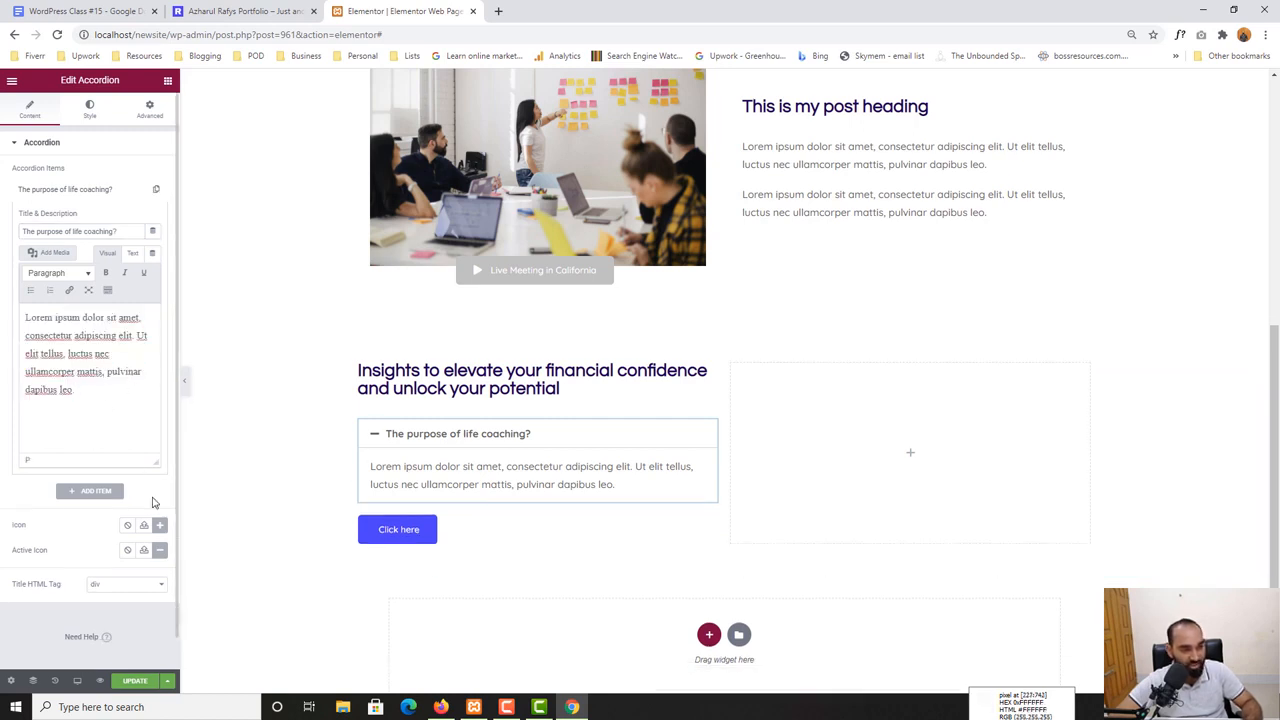
pyautogui.click(157, 194)
pyautogui.click(158, 194)
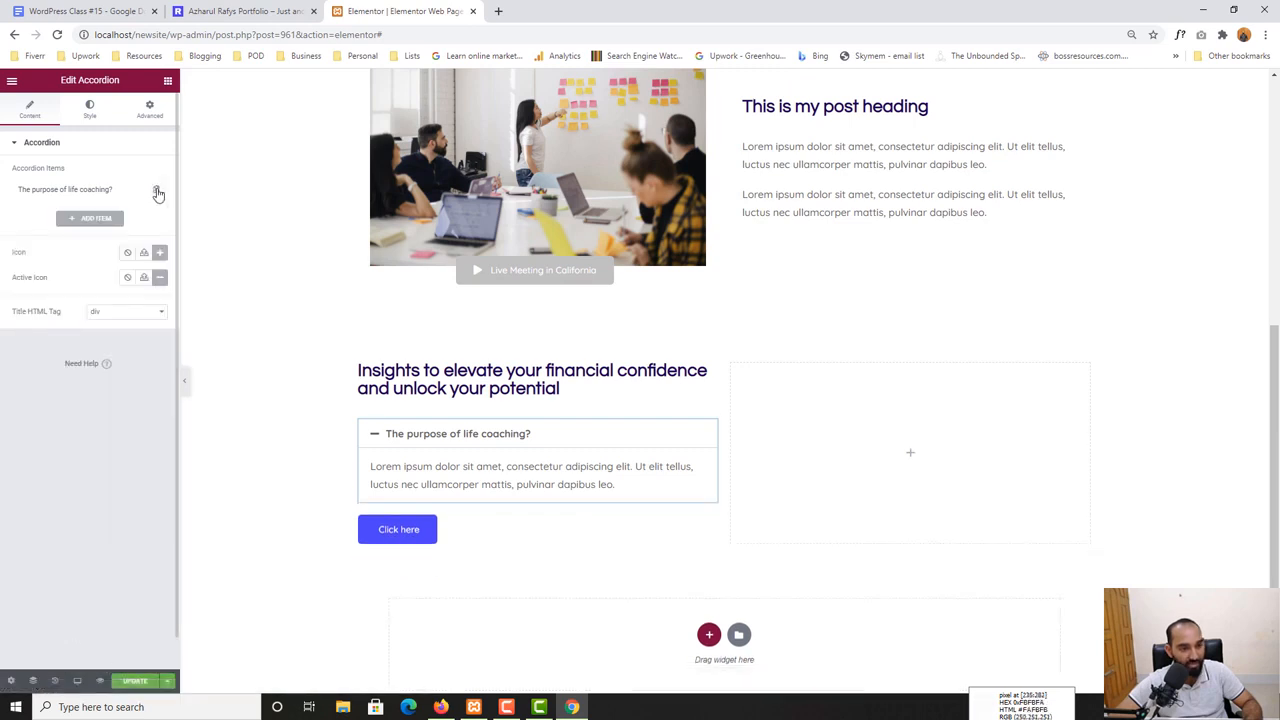
pyautogui.click(156, 192)
pyautogui.click(127, 221)
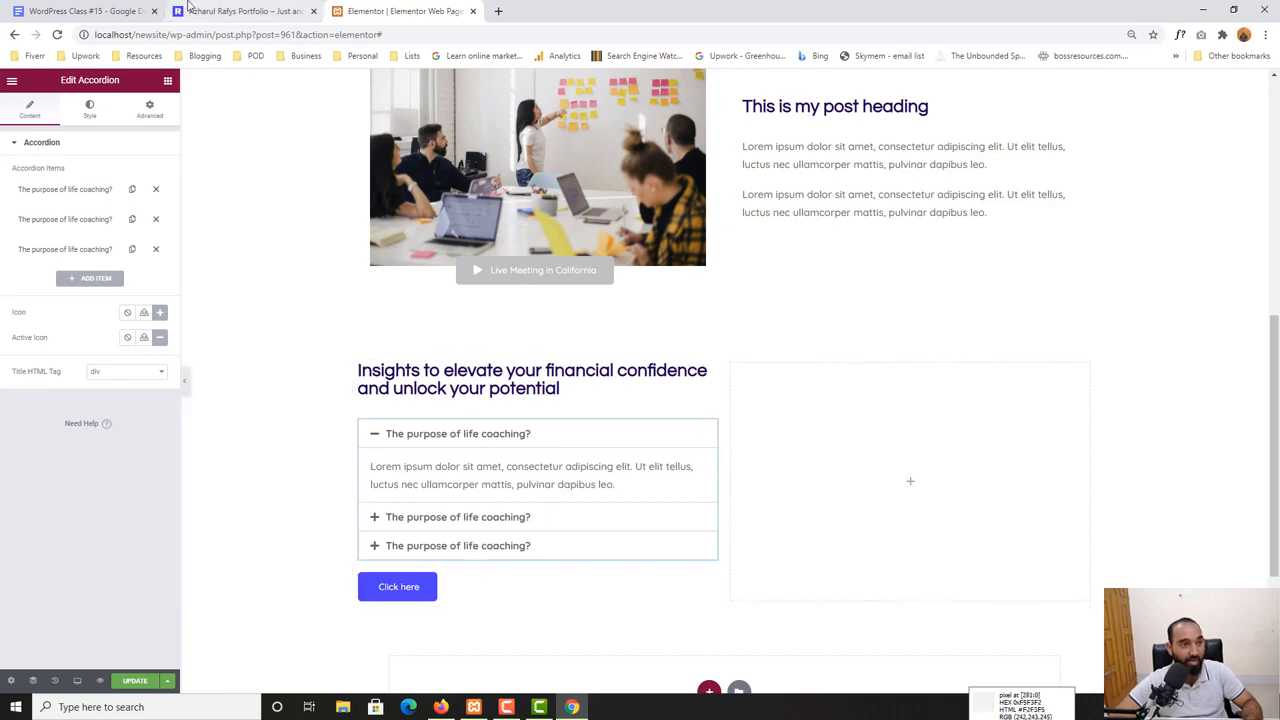
# Copy "Past, present & future exercise." from the finished homepage and set it as the second accordion item's title
pyautogui.click(240, 11)
pyautogui.click(420, 472)
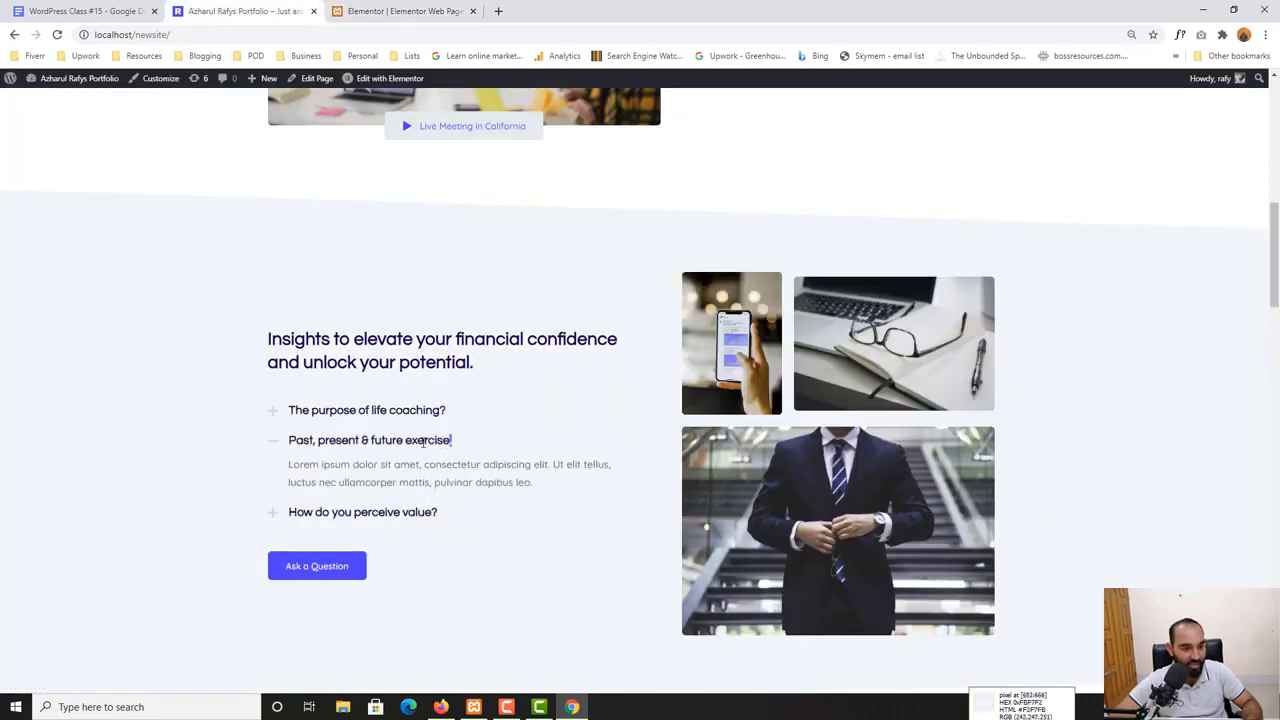
pyautogui.tripleClick(423, 441)
pyautogui.click(400, 11)
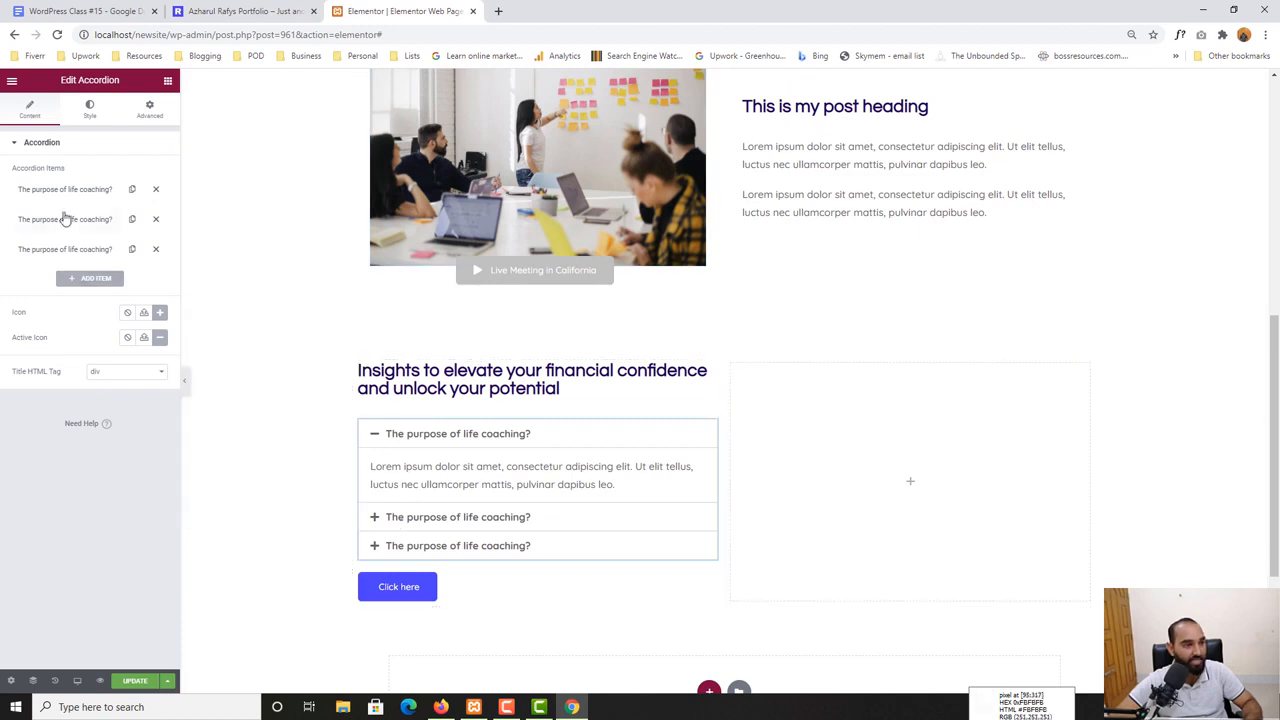
pyautogui.click(64, 219)
pyautogui.tripleClick(89, 260)
pyautogui.hotkey('ctrl', 'v')
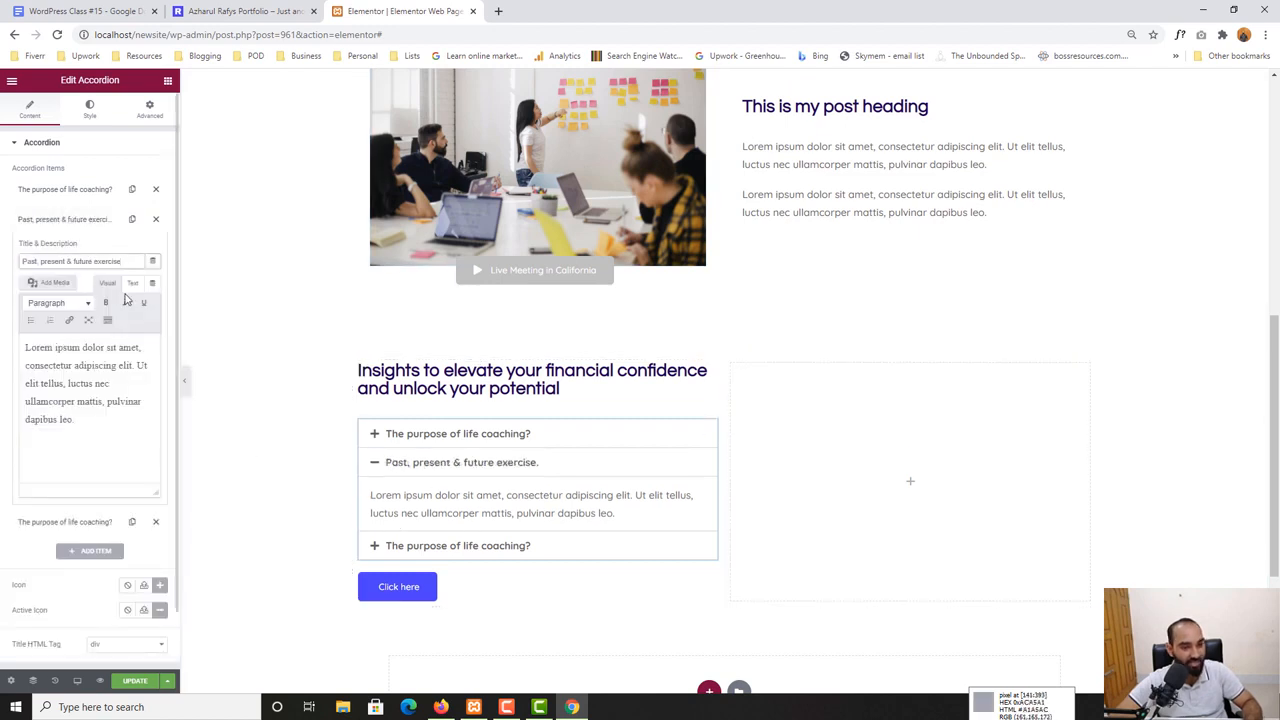
# Copy "How do you perceive value?" from the finished homepage and set it as the third accordion item's title
pyautogui.click(240, 11)
pyautogui.moveTo(442, 494); pyautogui.dragTo(293, 493)
pyautogui.hotkey('ctrl', 'c')
pyautogui.click(434, 11)
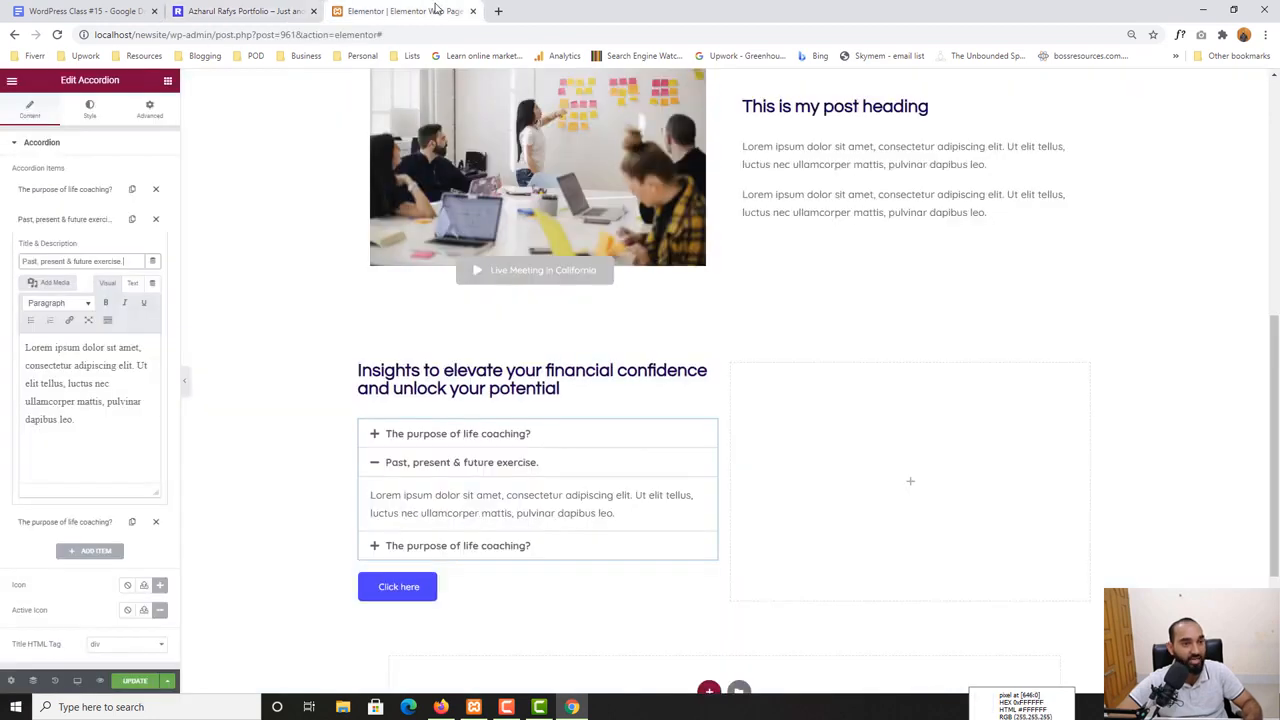
pyautogui.click(74, 228)
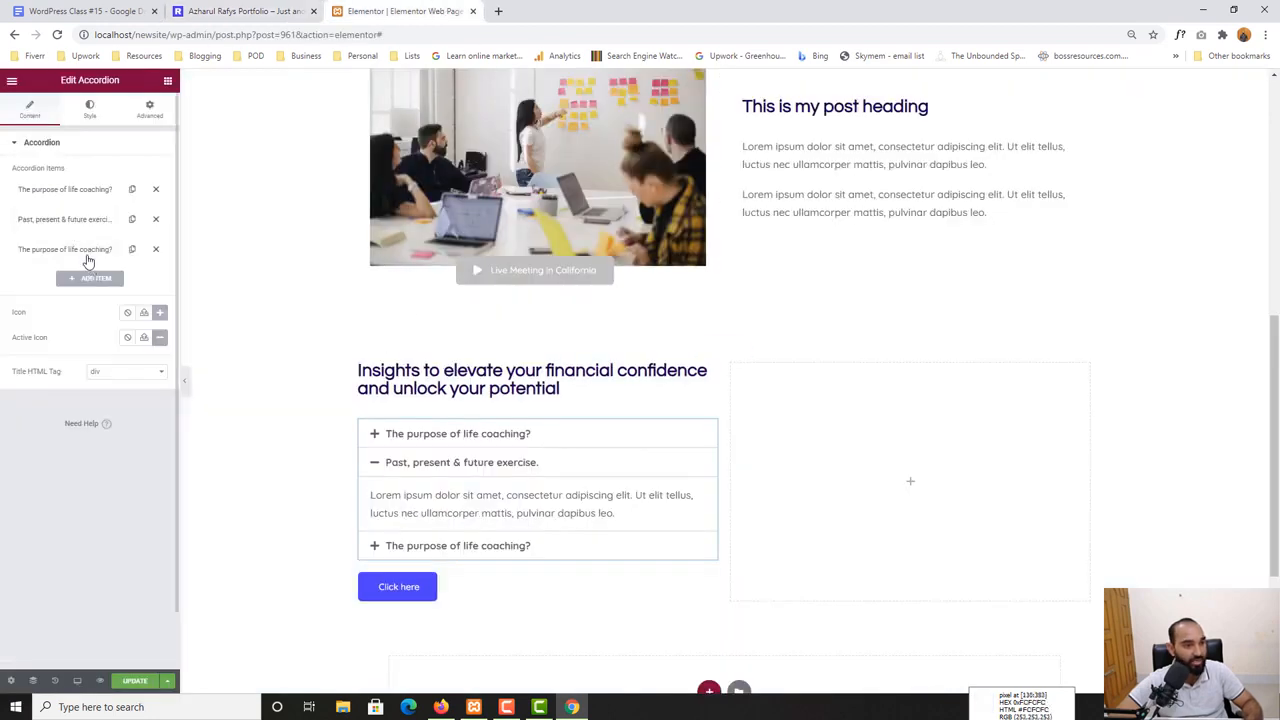
pyautogui.click(88, 257)
pyautogui.tripleClick(95, 291)
pyautogui.hotkey('ctrl', 'v')
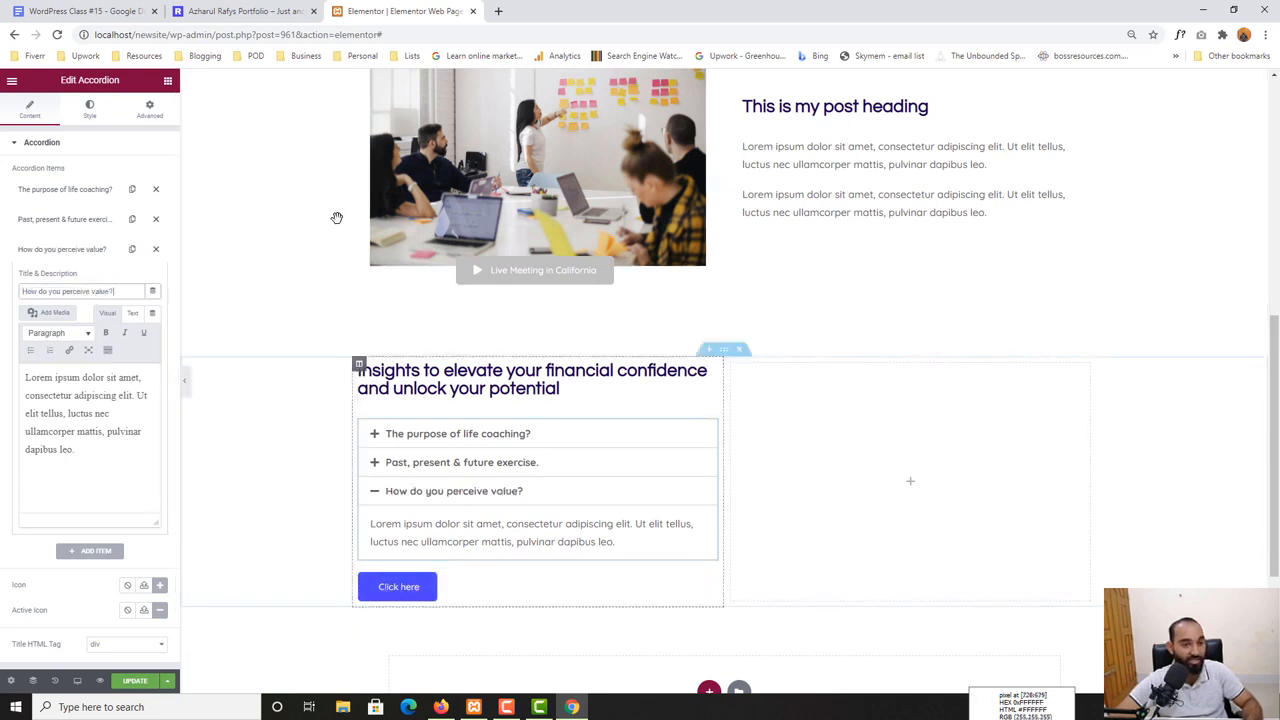
# Check the button label on the finished homepage and set the new button's text to "Ask a Question"
pyautogui.click(224, 8)
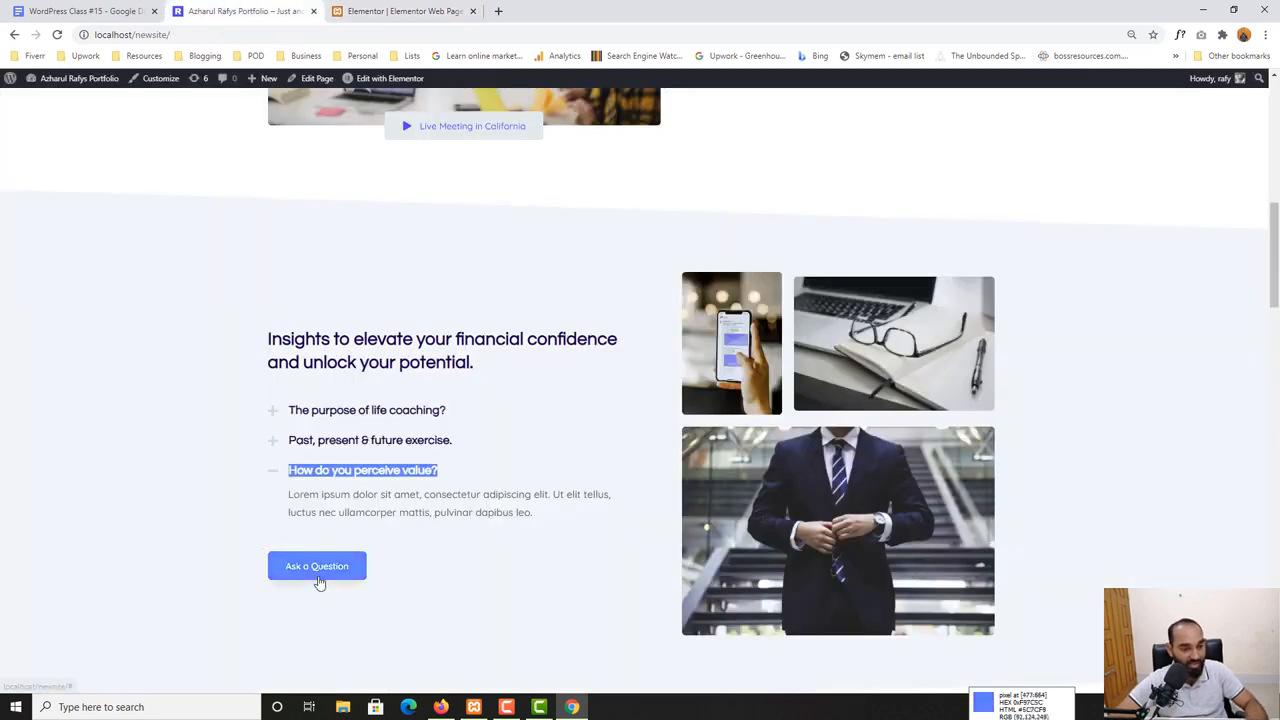
pyautogui.hotkey('ctrl', 'Tab')
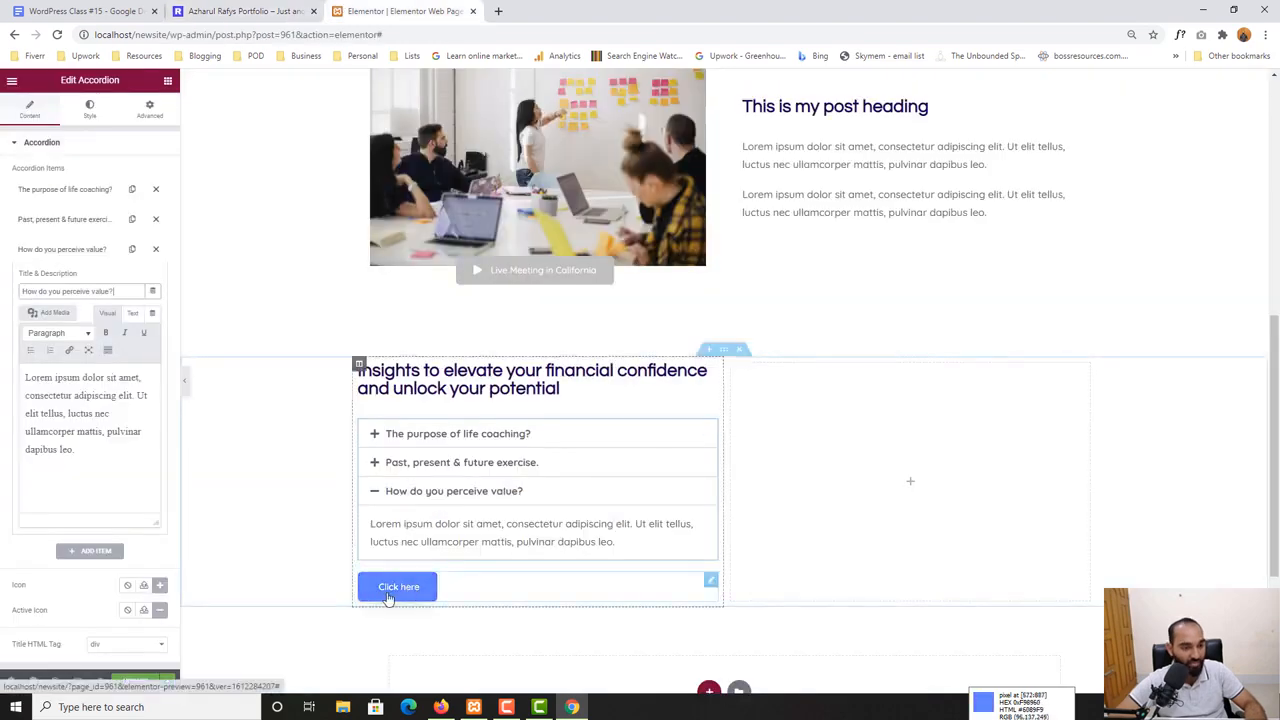
pyautogui.click(390, 590)
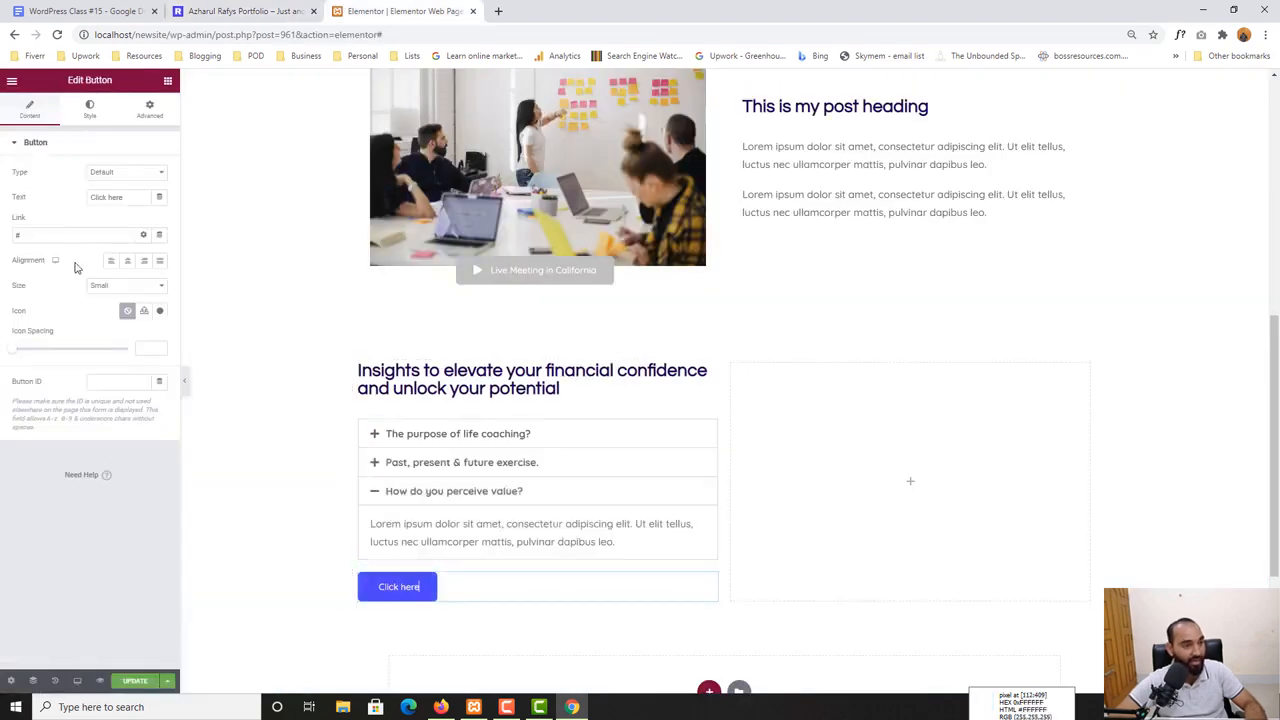
pyautogui.write('Az')
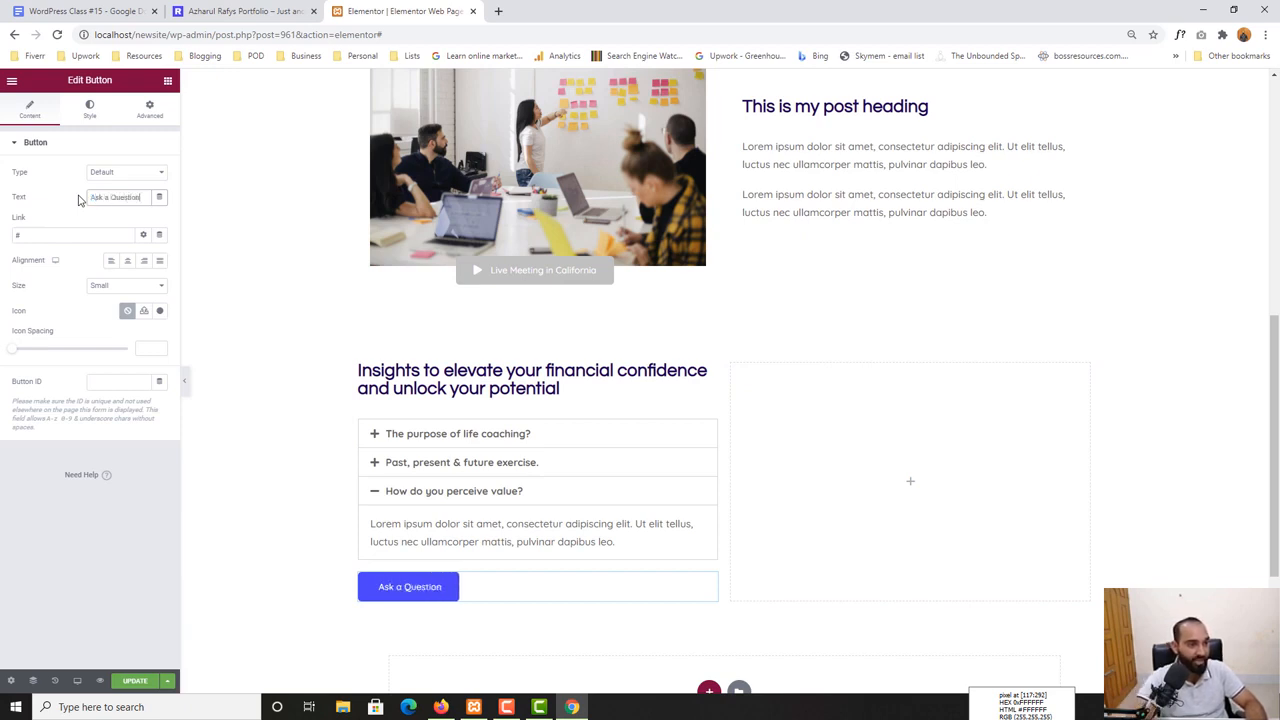
# Copy the URL of the "Freelancing with WordPress and Elementor" group on facebook.com, set it as the button's link and update the page
pyautogui.click(498, 11)
pyautogui.write('facebook.com')
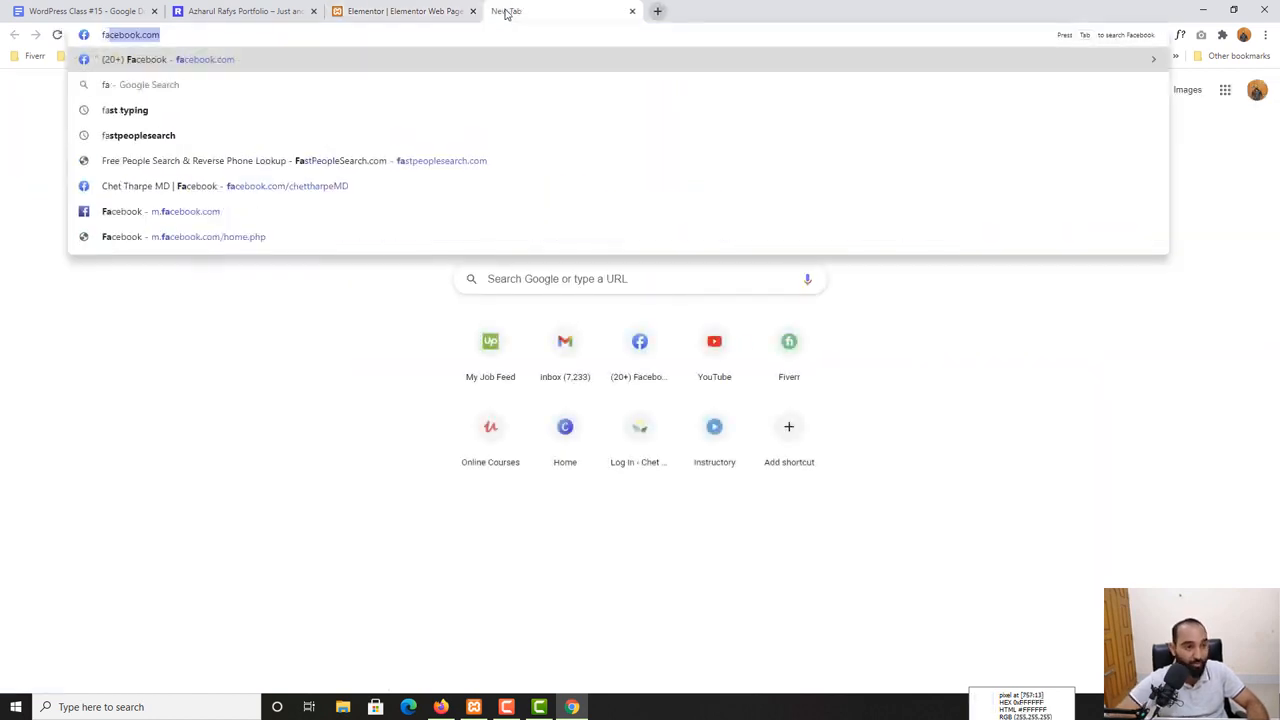
pyautogui.press('Return')
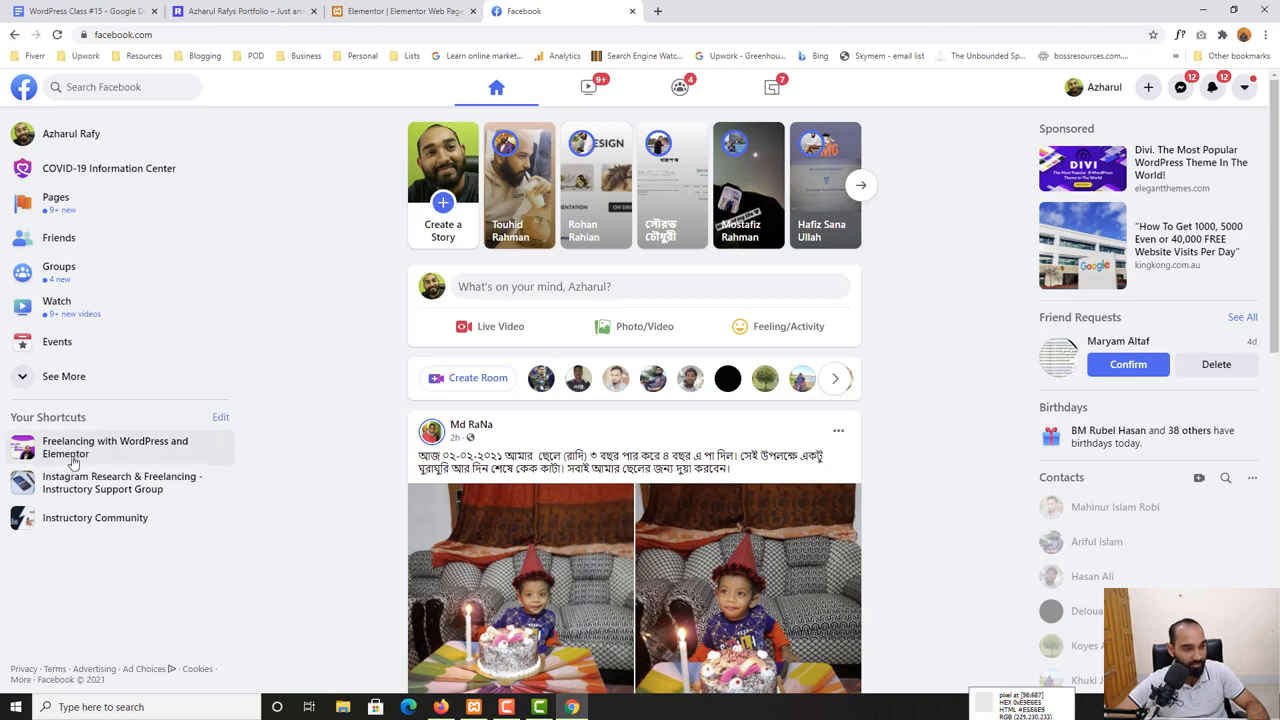
pyautogui.click(73, 460)
pyautogui.click(296, 38)
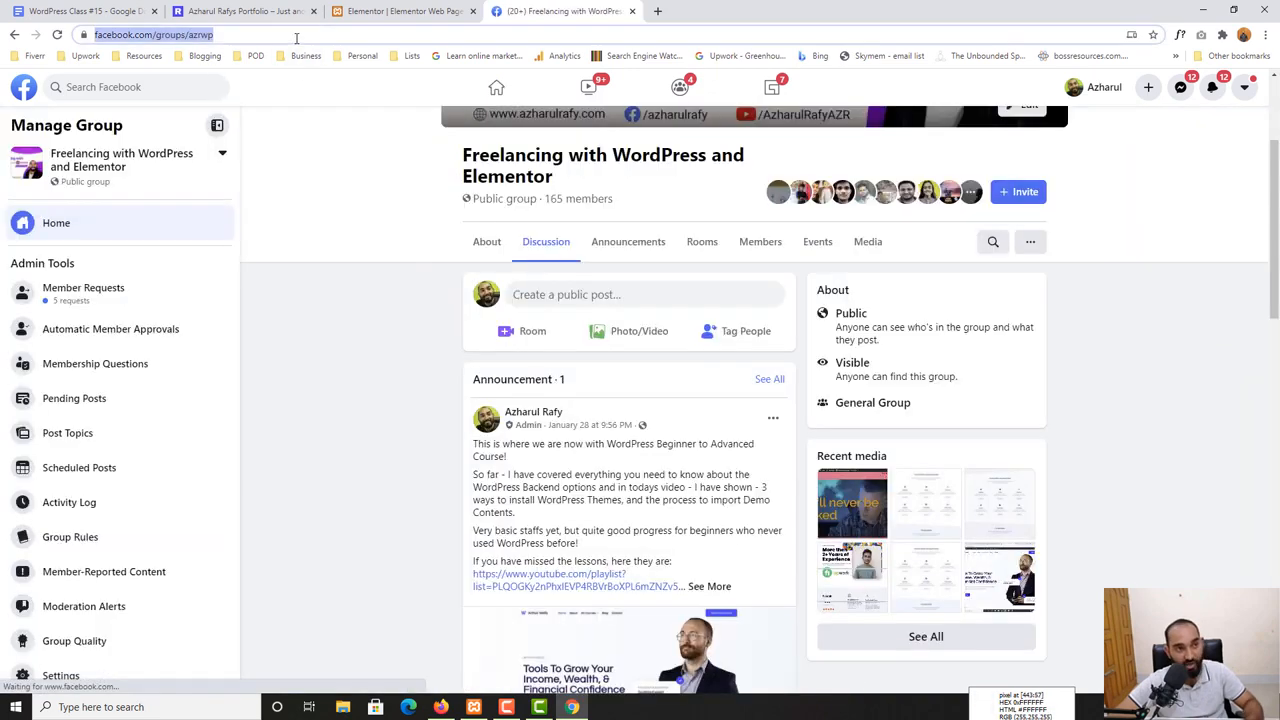
pyautogui.press('BackSpace')
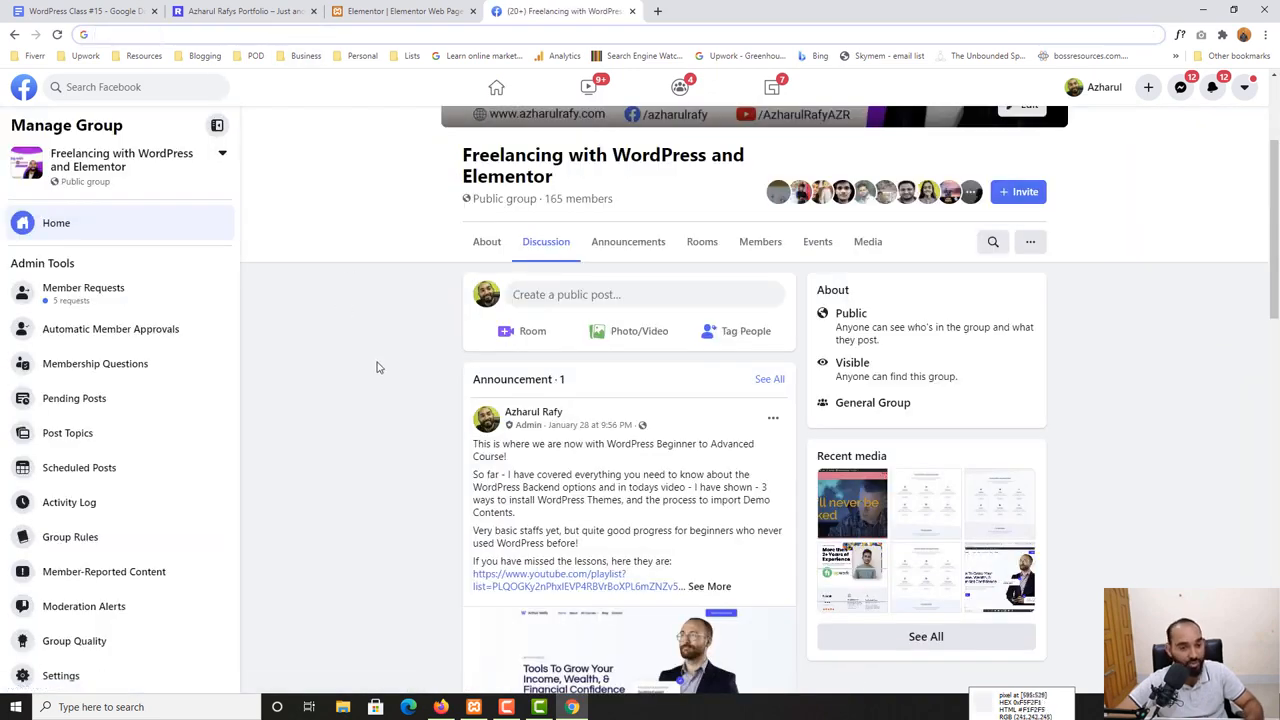
pyautogui.click(366, 10)
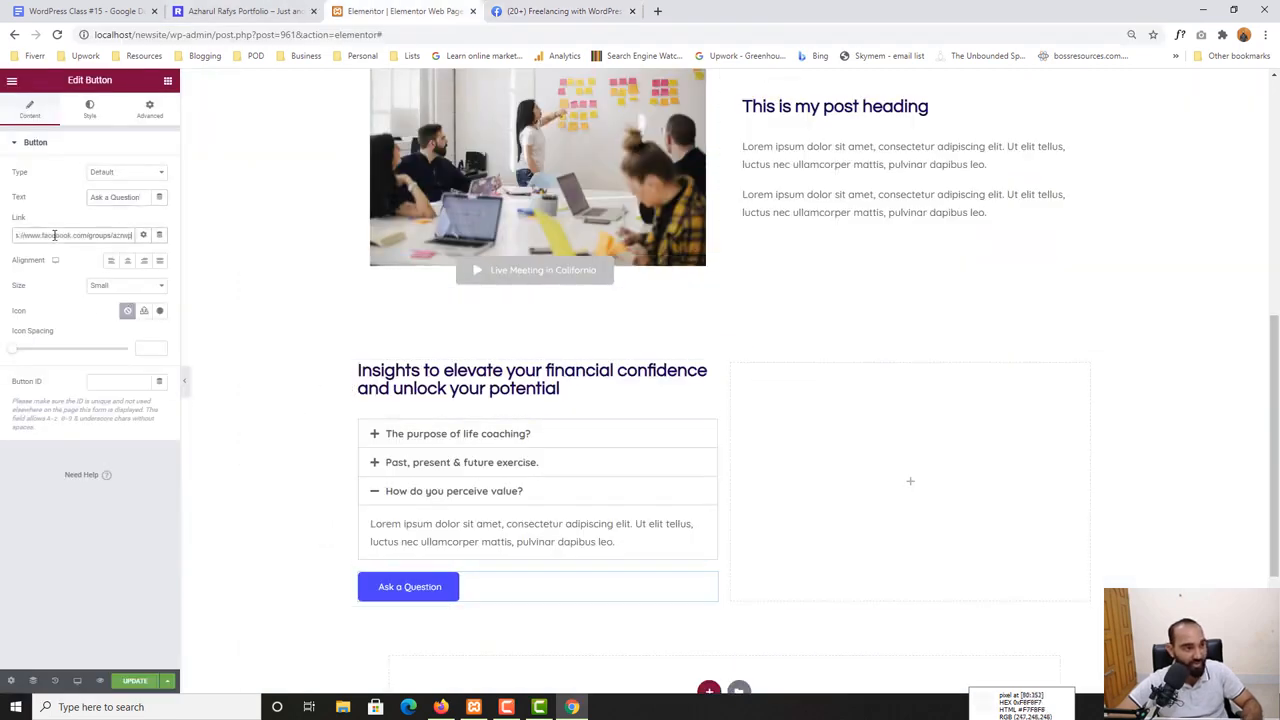
pyautogui.click(123, 682)
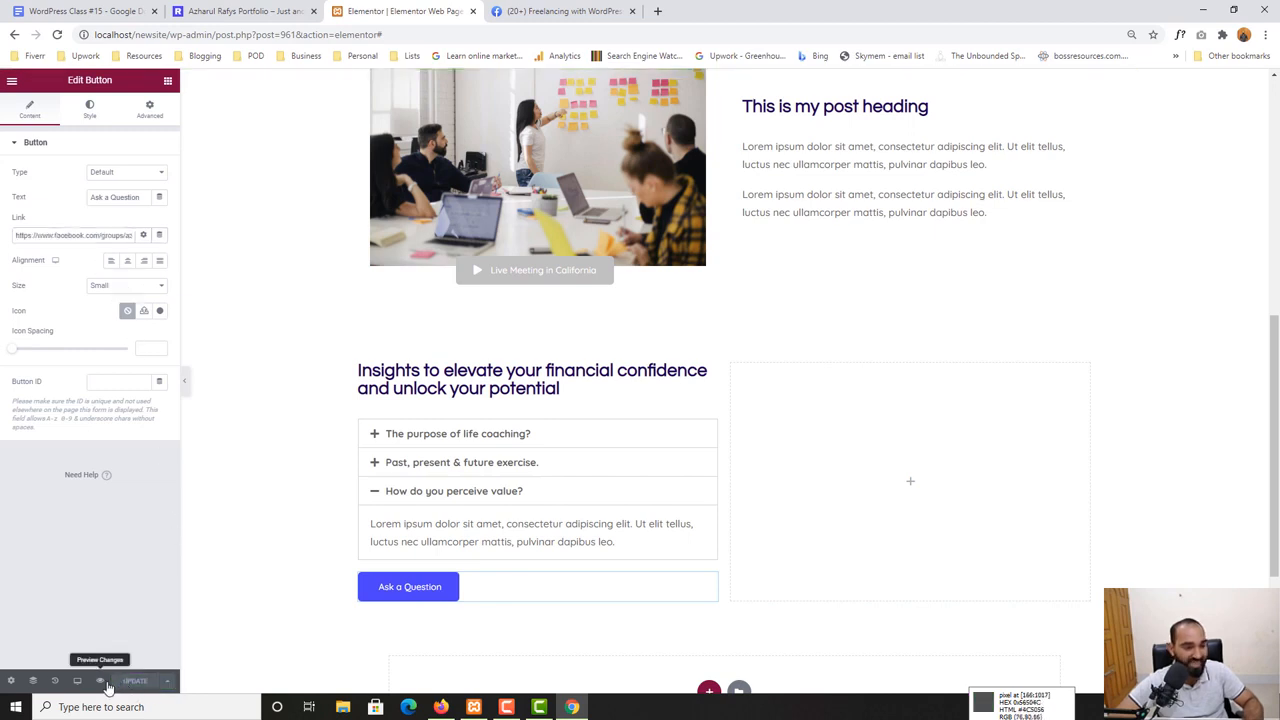
# Preview the page, test the Ask a Question button's link to the Facebook group, and close the extra browser tabs
pyautogui.click(101, 682)
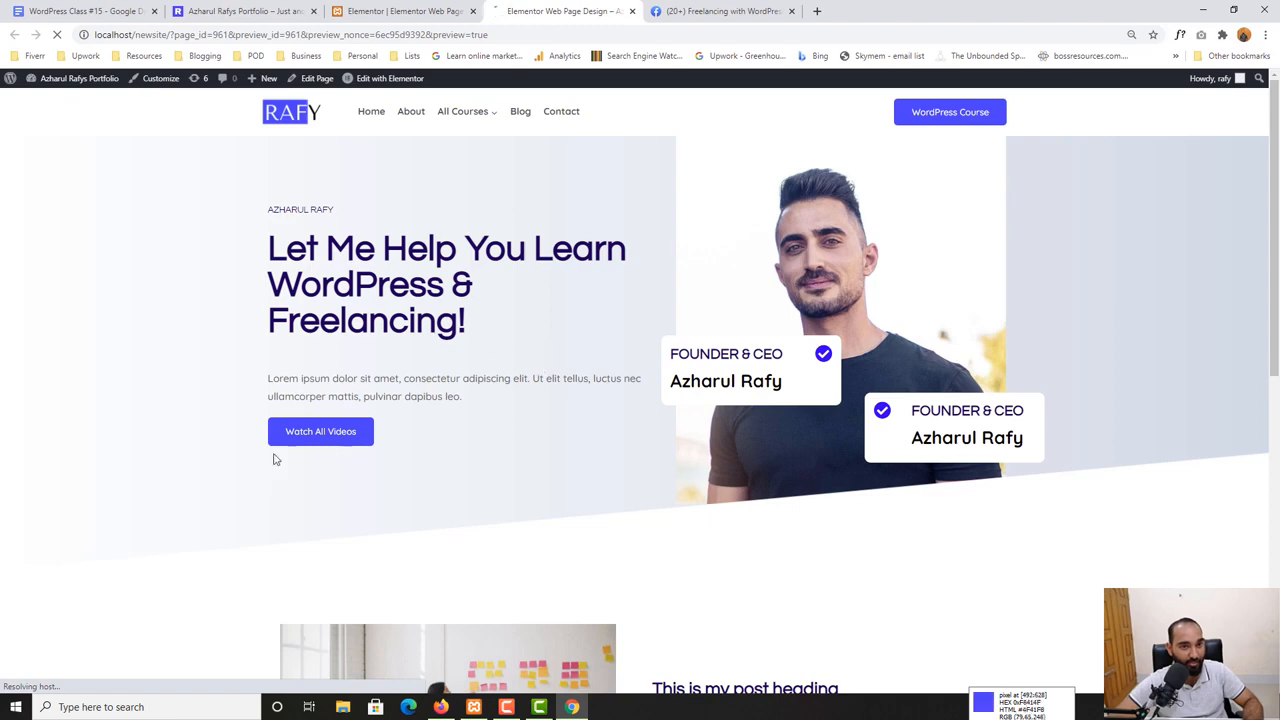
pyautogui.scroll(-5, 334, 414)
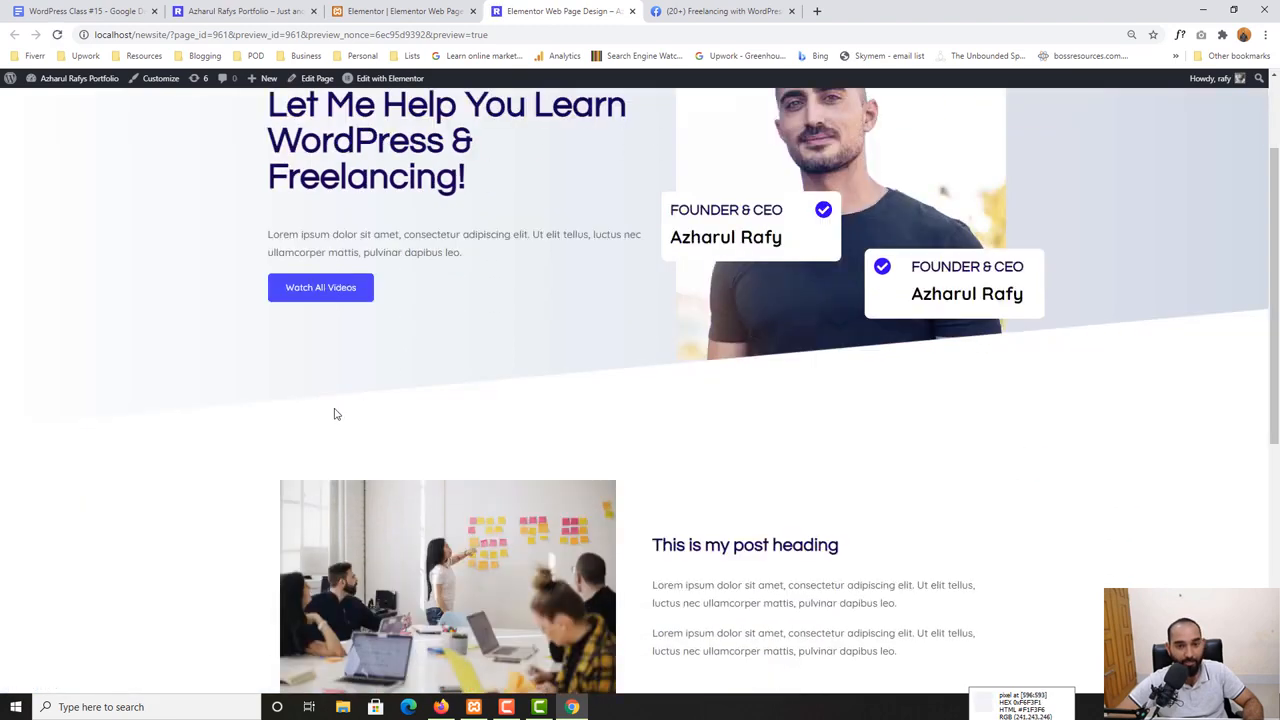
pyautogui.scroll(-2, 480, 392)
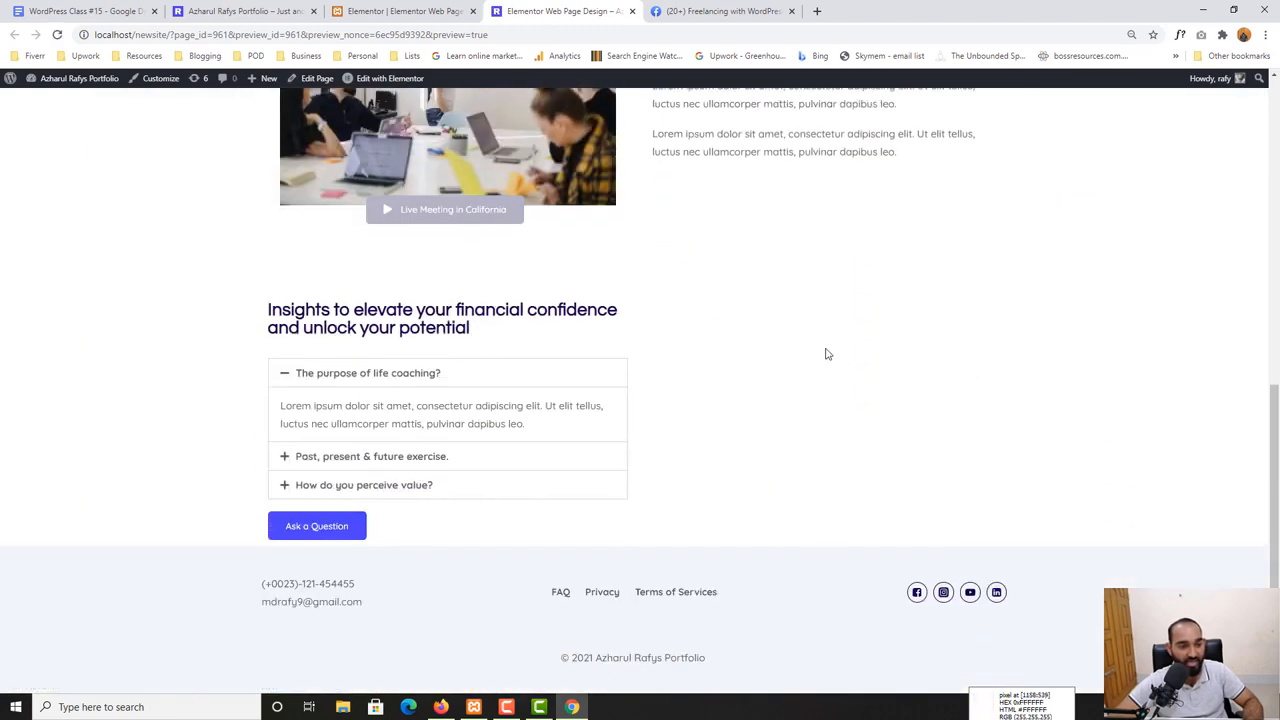
pyautogui.click(292, 526)
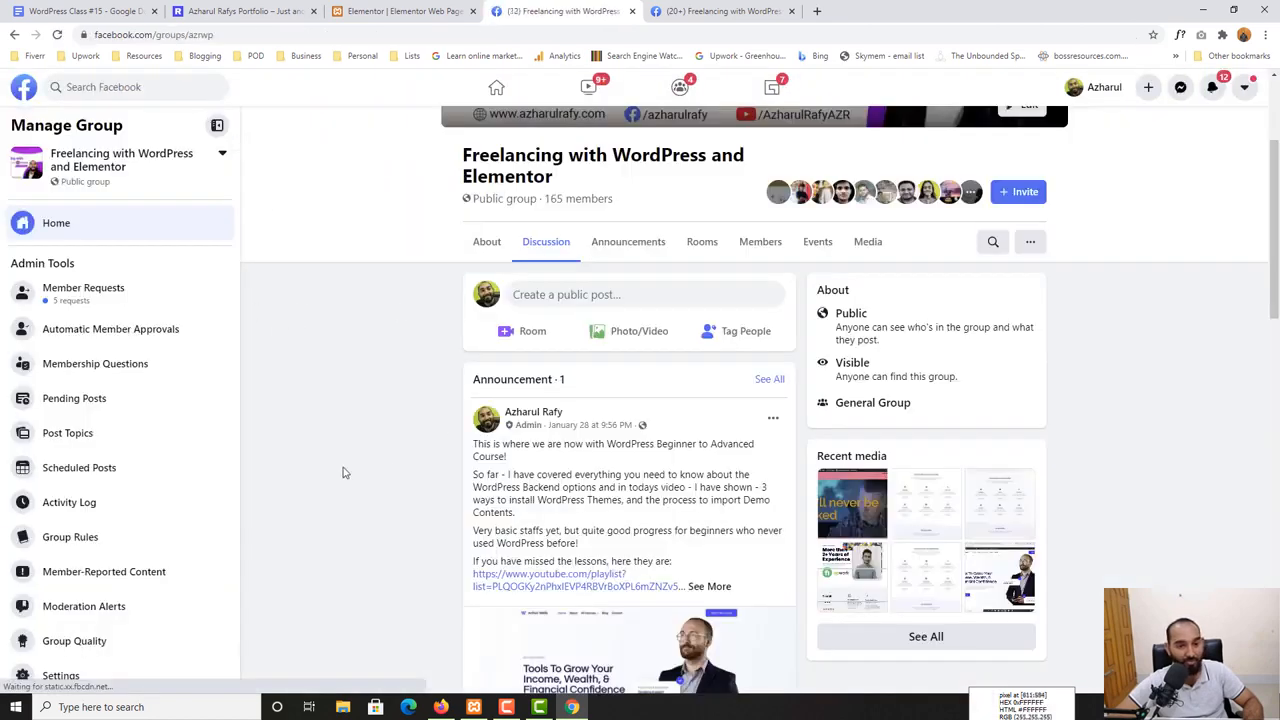
pyautogui.scroll(-5, 344, 472)
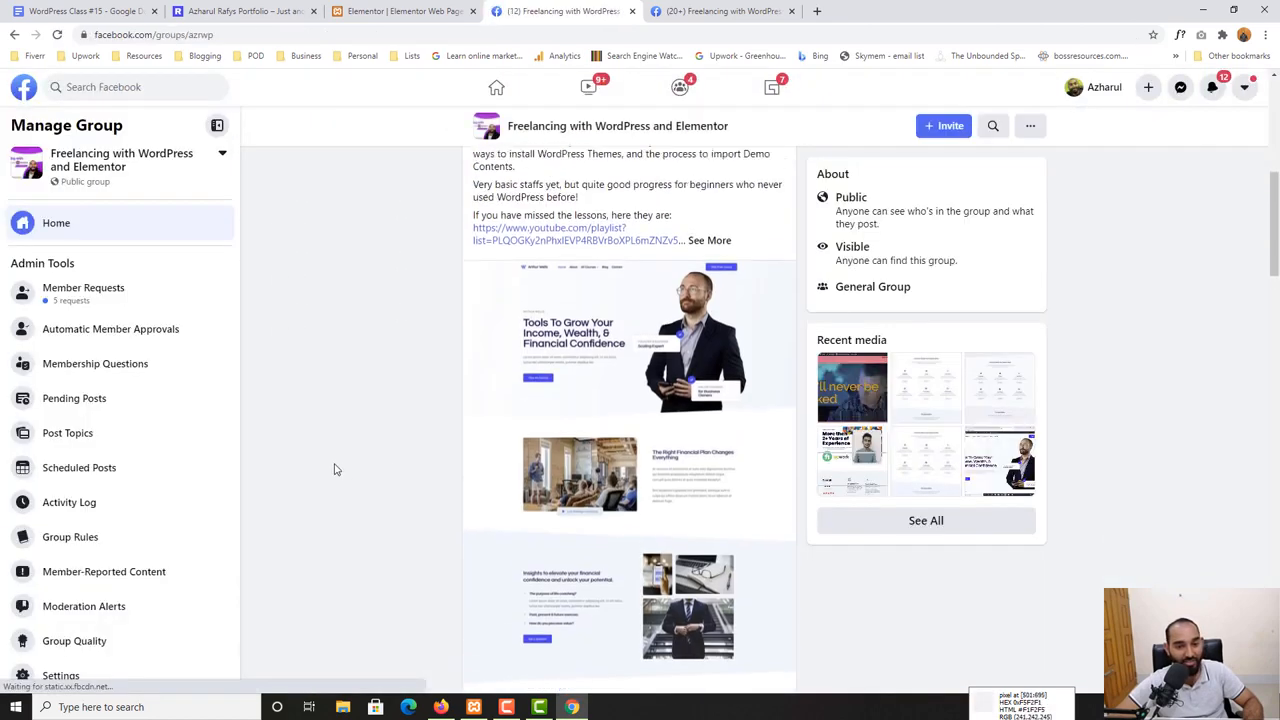
pyautogui.scroll(5, 335, 468)
pyautogui.click(632, 11)
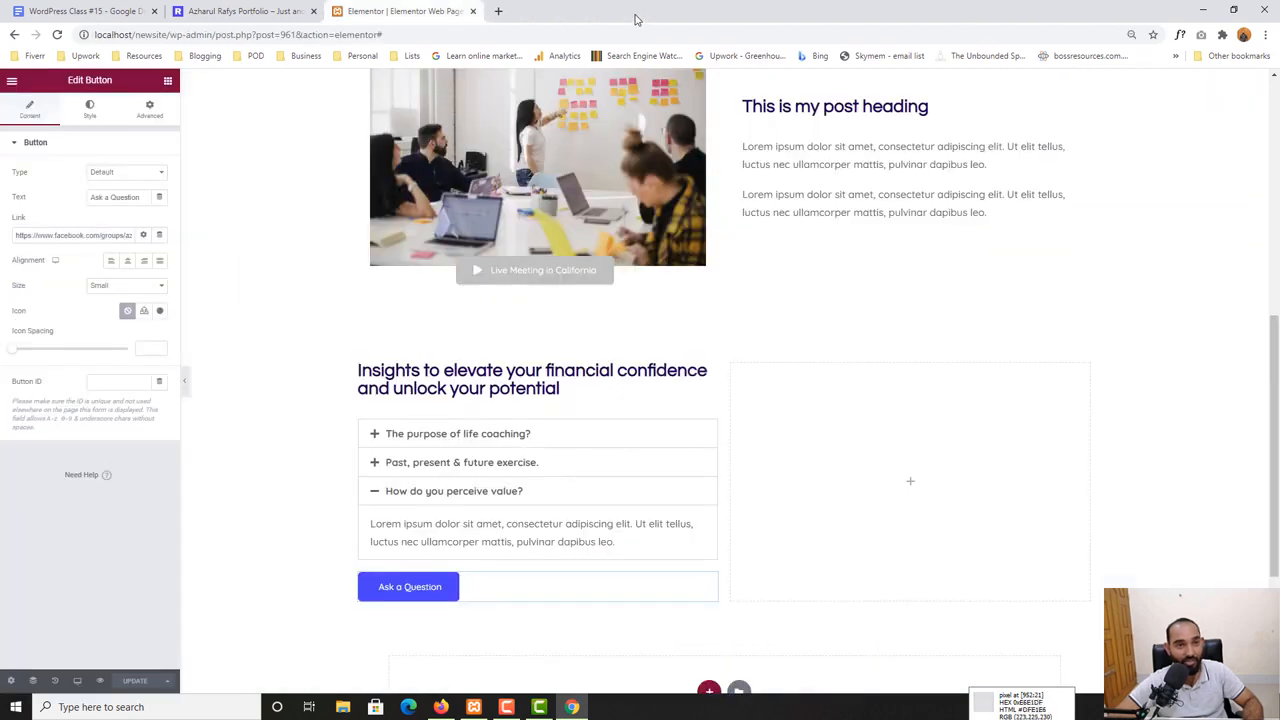
pyautogui.click(632, 11)
# Examine the Insights section's background colour and layout on the finished homepage with the pixel colour picker, and return to the Elementor editor
pyautogui.scroll(3, 320, 465)
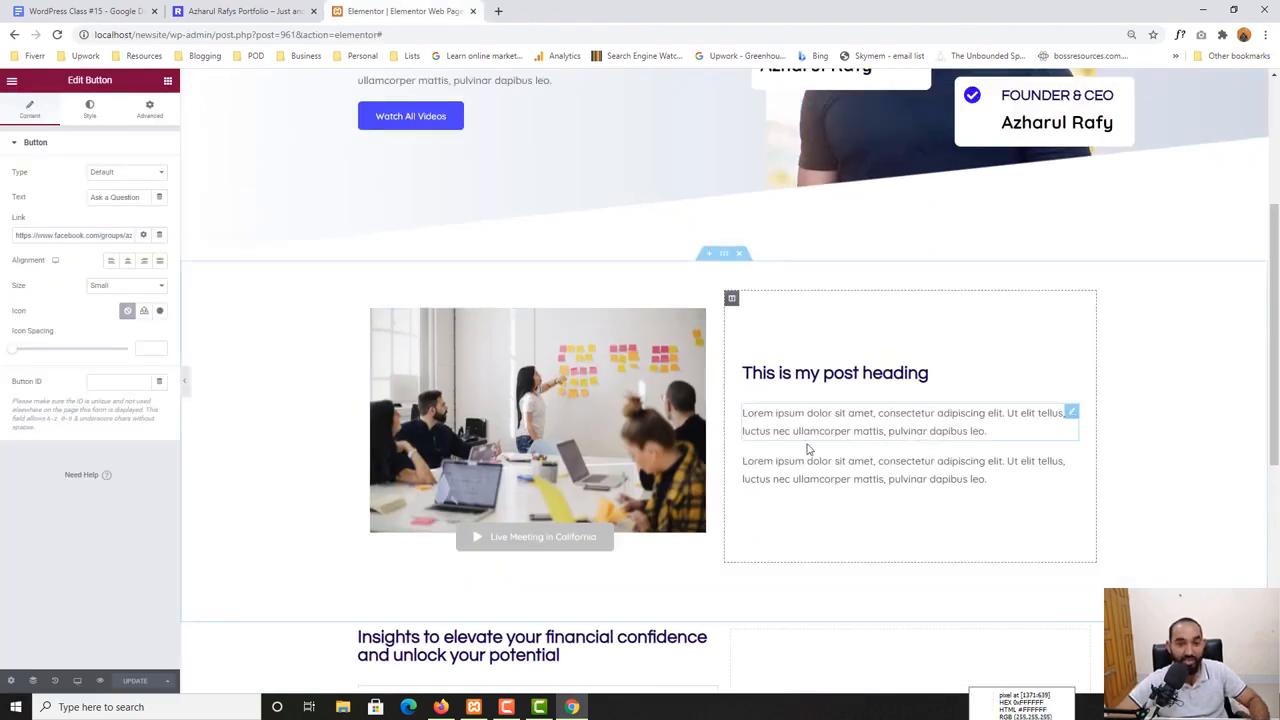
pyautogui.scroll(-1, 743, 437)
pyautogui.scroll(-3, 743, 437)
pyautogui.click(298, 11)
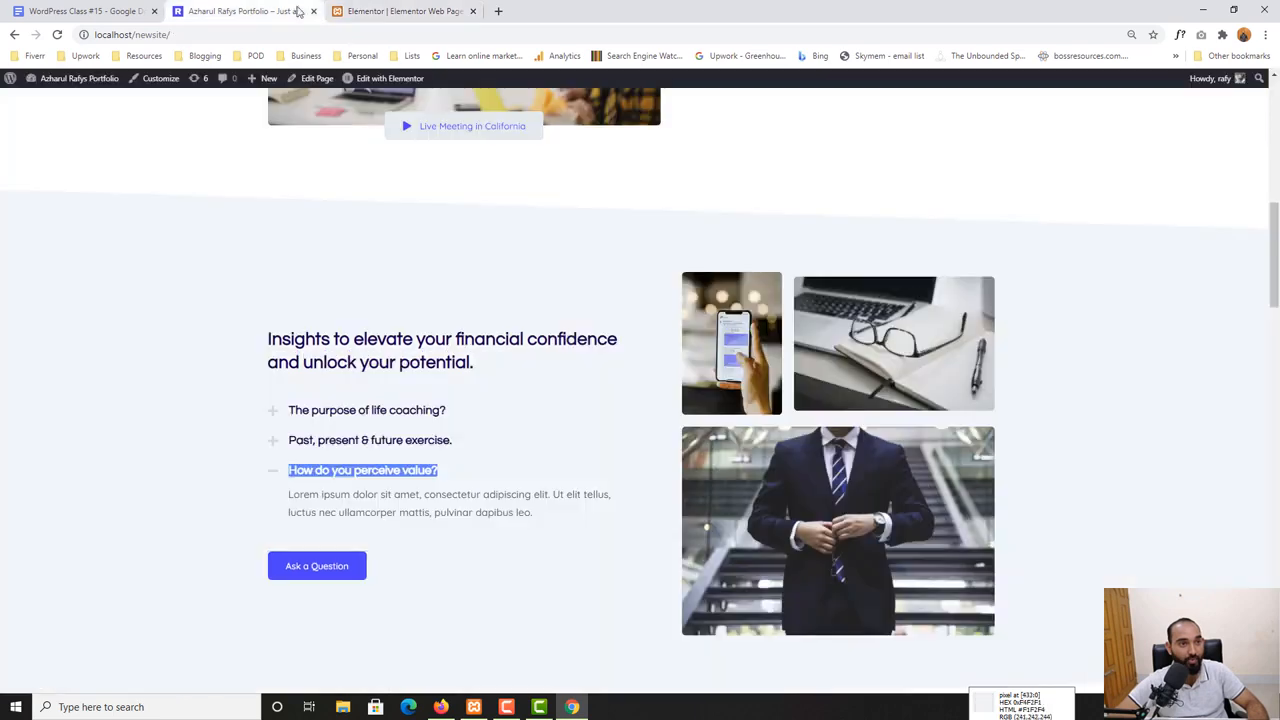
pyautogui.scroll(-1, 486, 460)
pyautogui.scroll(1, 466, 431)
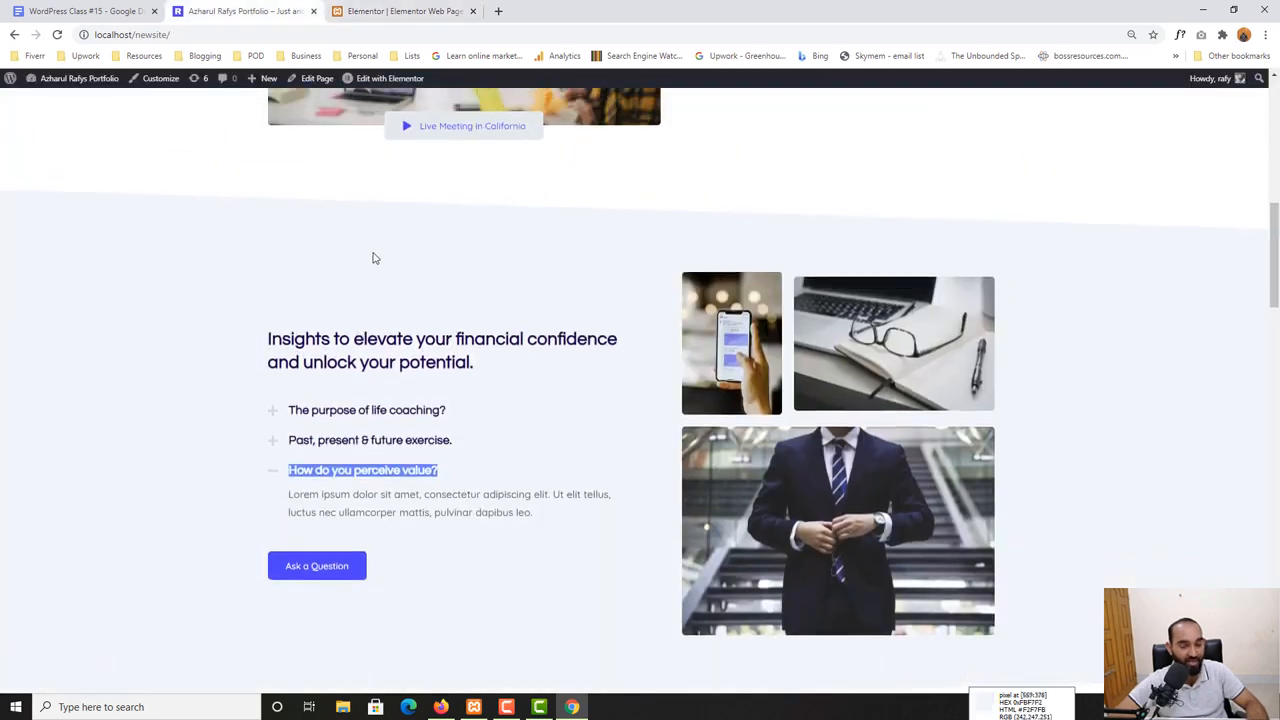
pyautogui.click(374, 254)
pyautogui.moveTo(1007, 701); pyautogui.dragTo(965, 714)
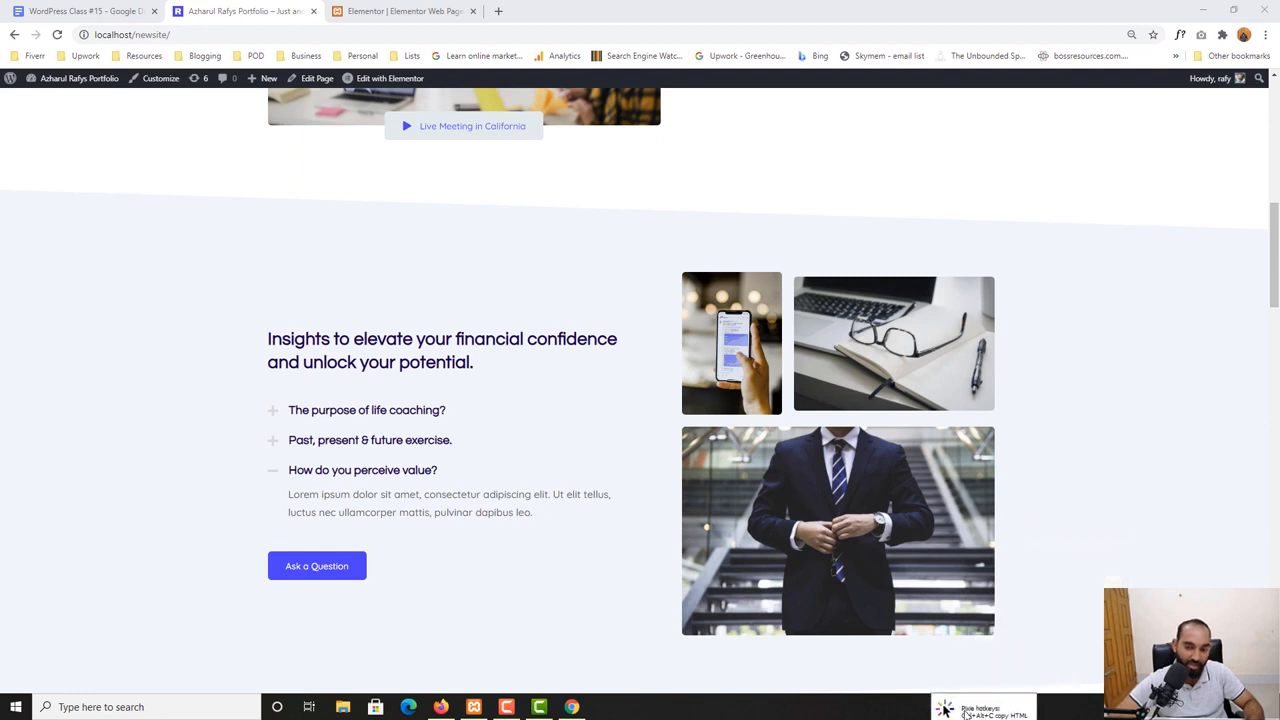
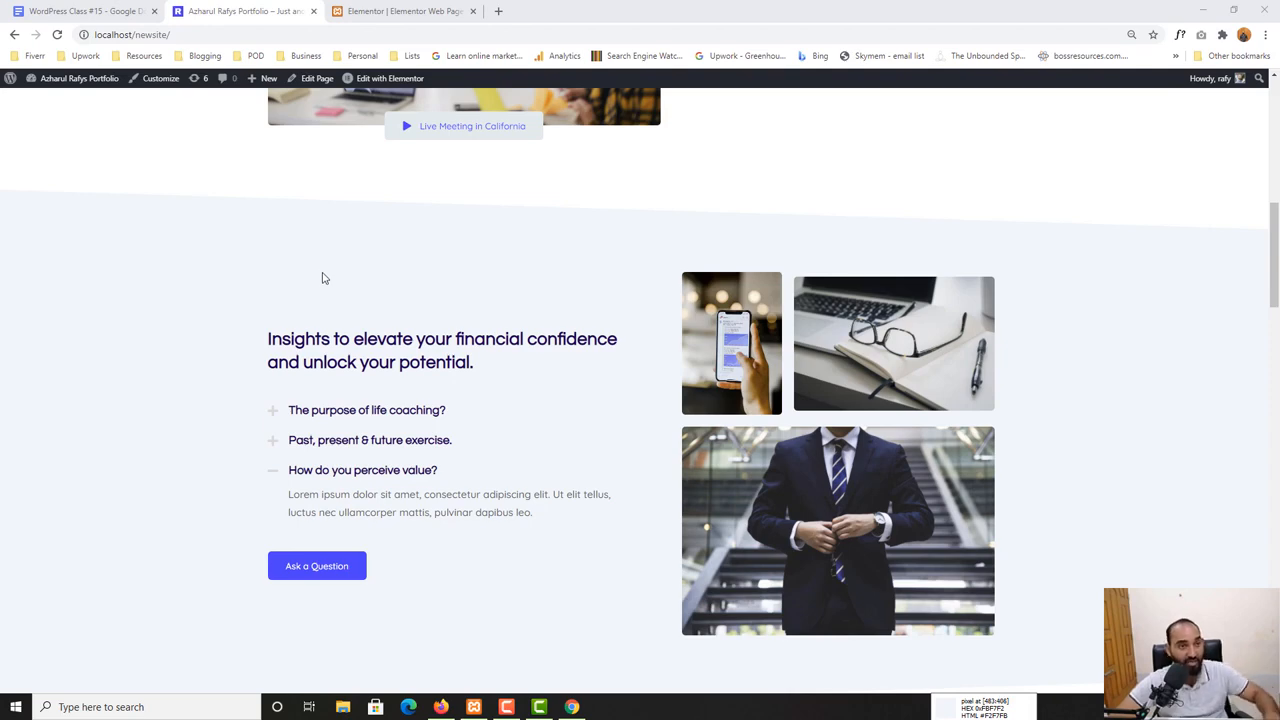
pyautogui.click(400, 11)
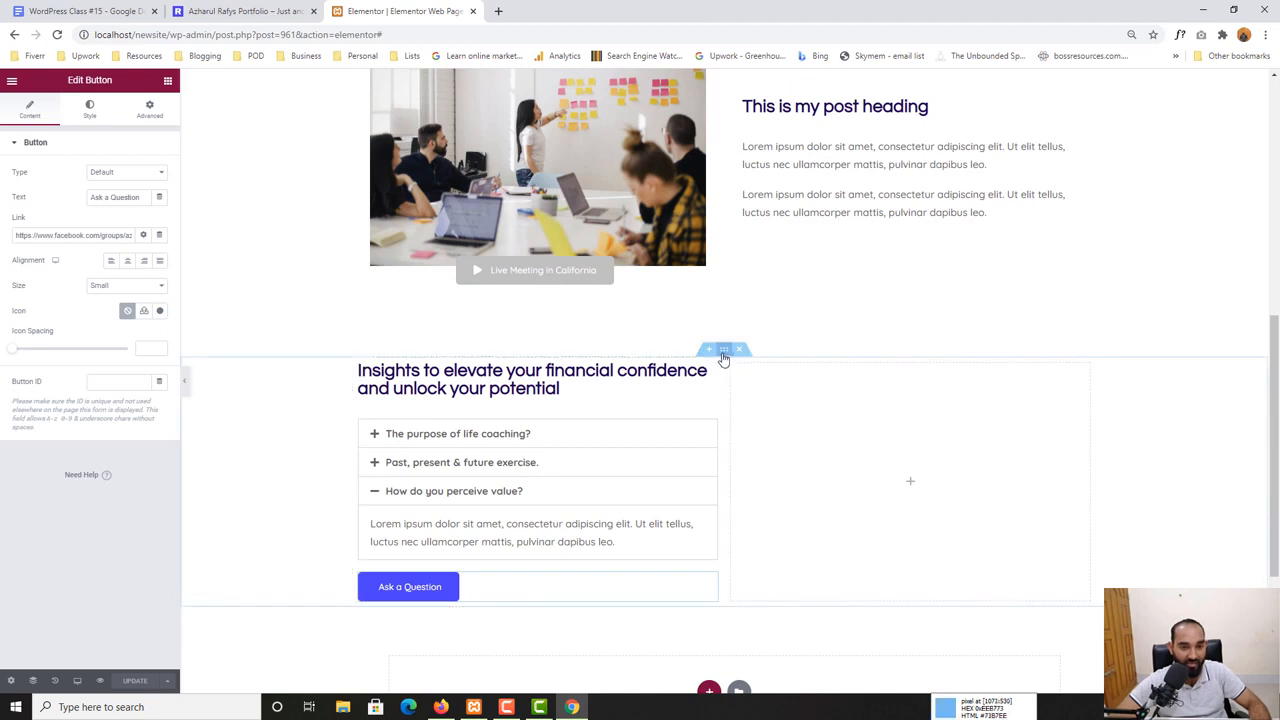
# Give the Insights section a solid classic background colour and adjust the shade to a pale blue, about #EEF1FF
pyautogui.click(724, 352)
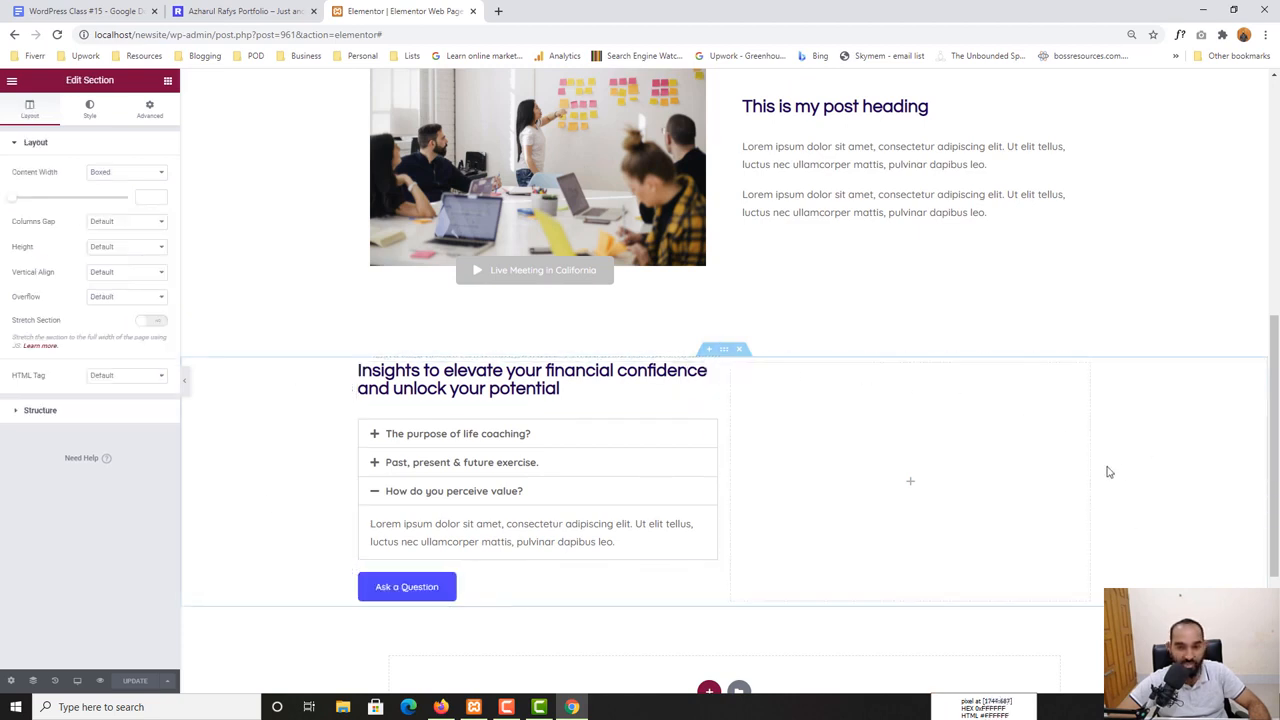
pyautogui.click(90, 118)
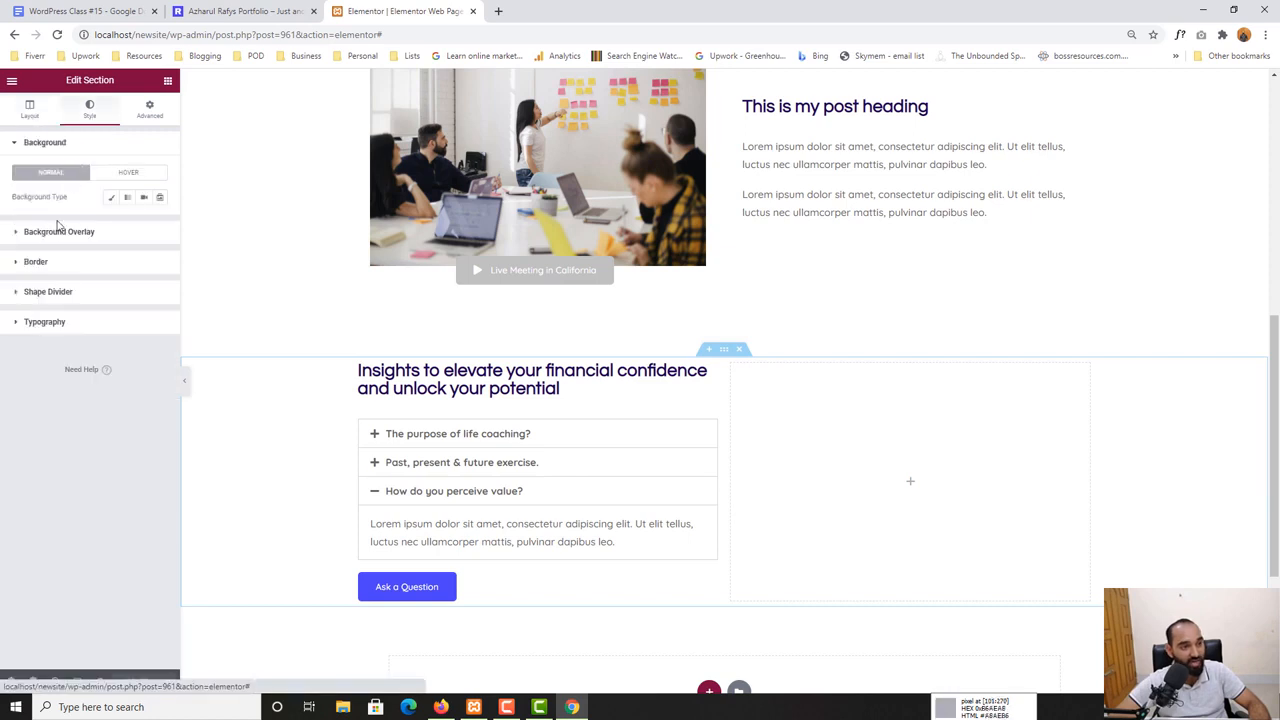
pyautogui.click(111, 197)
pyautogui.click(157, 222)
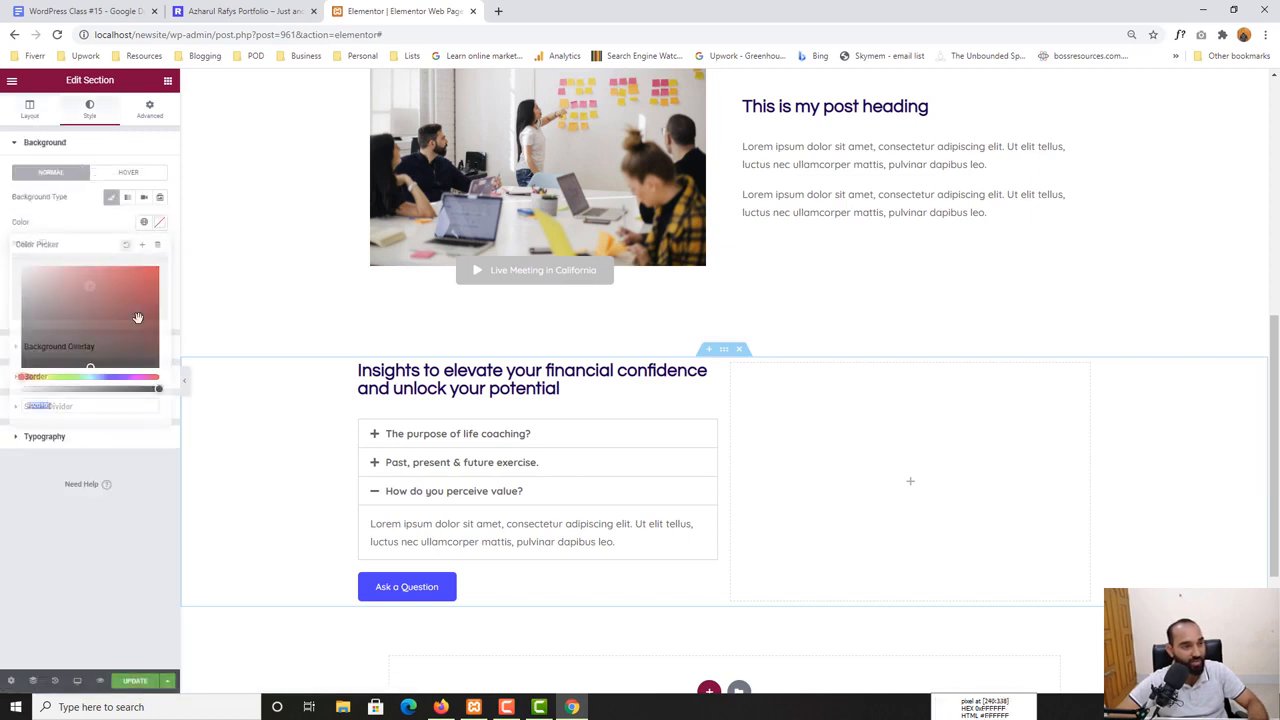
pyautogui.click(55, 403)
pyautogui.write('#F7F7F8')
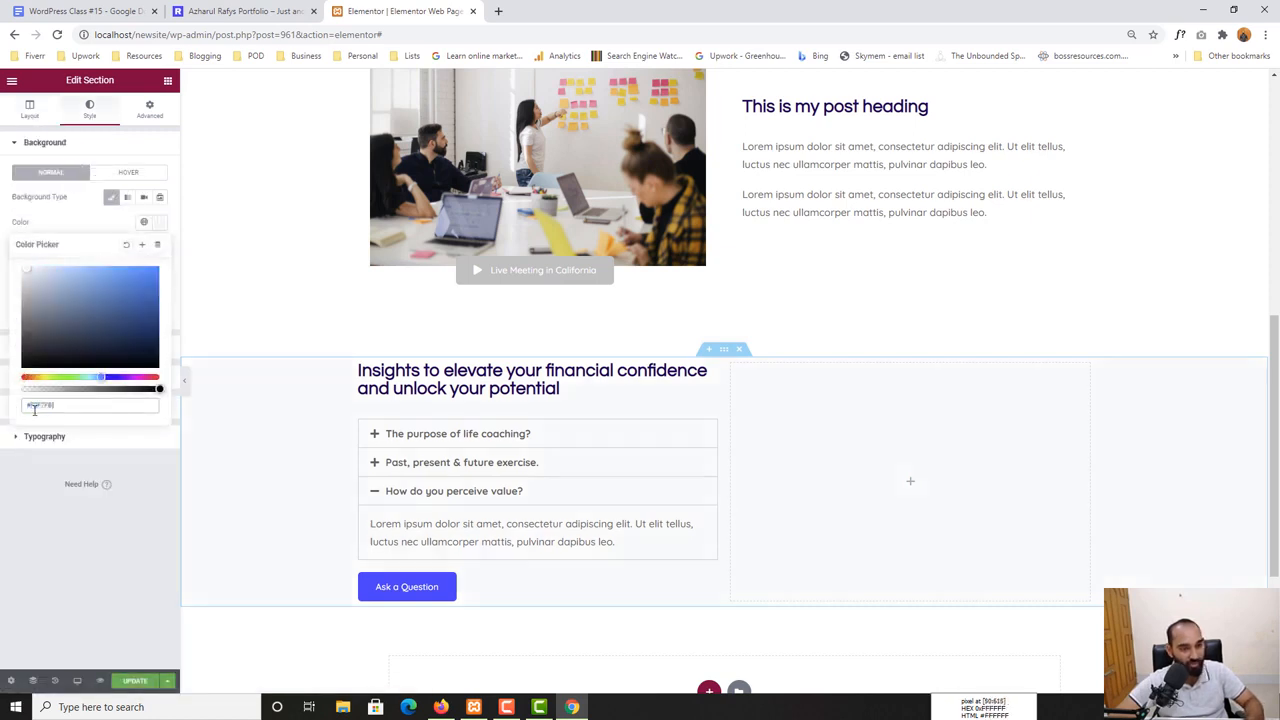
pyautogui.click(40, 286)
pyautogui.moveTo(40, 286); pyautogui.dragTo(33, 269)
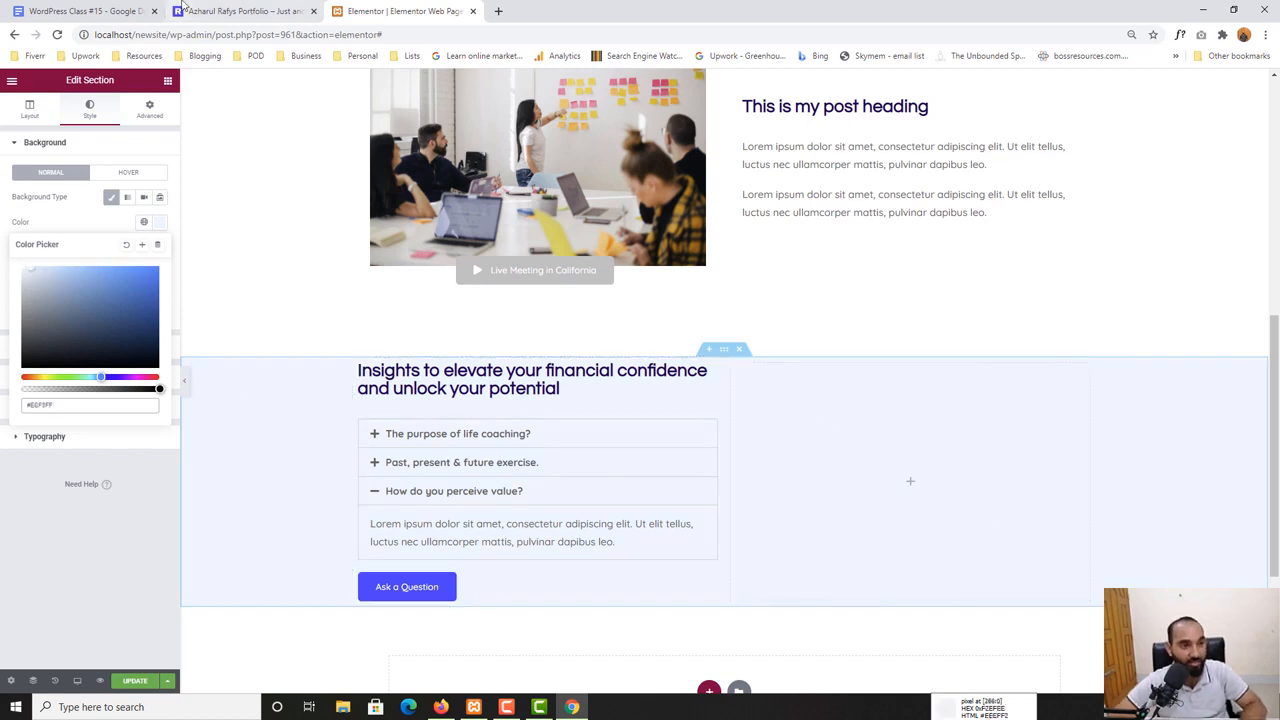
# Check the Insights section's spacing on the finished homepage and set the new section's top and bottom padding to 100 px, with 0 on the sides
pyautogui.click(245, 11)
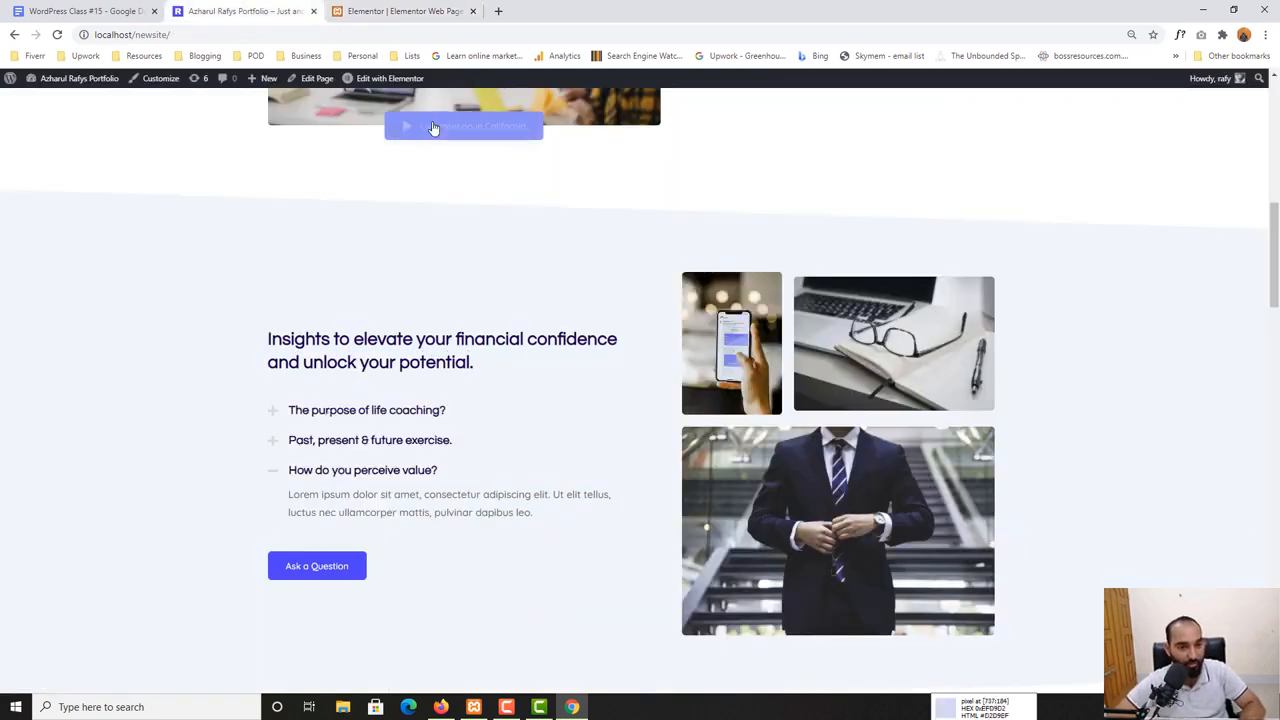
pyautogui.scroll(-1, 566, 457)
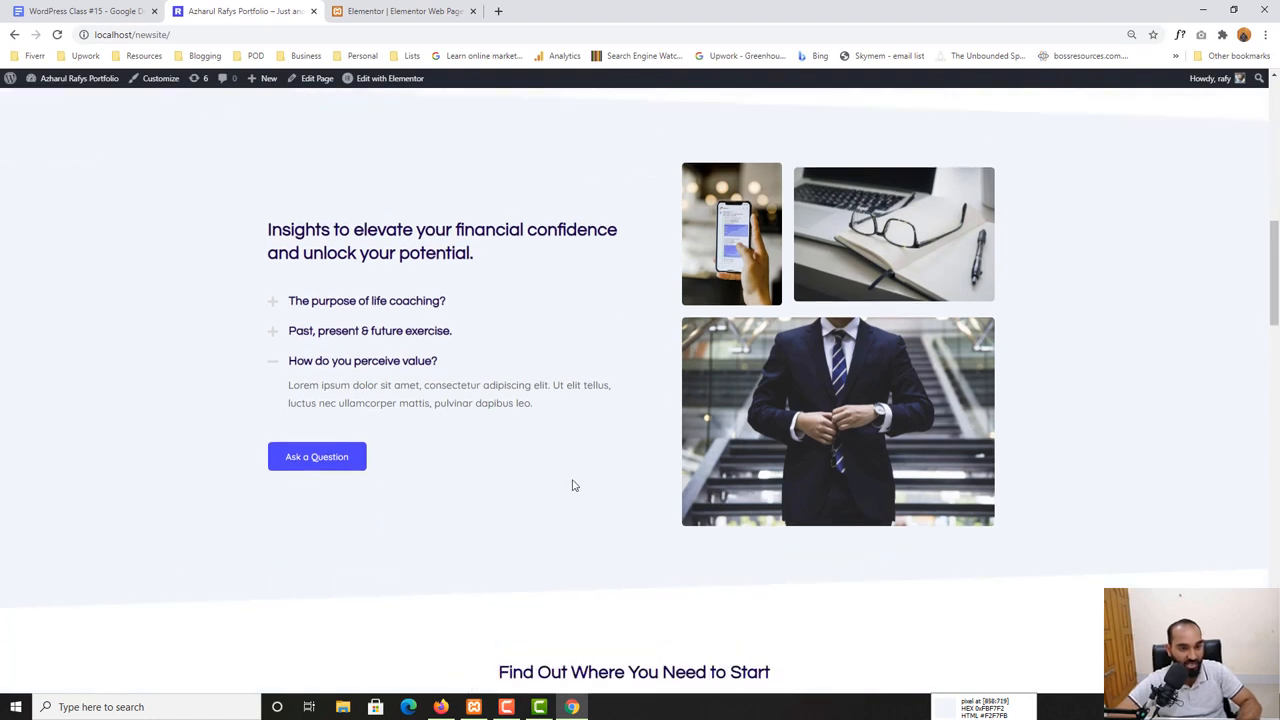
pyautogui.scroll(1, 572, 485)
pyautogui.click(400, 11)
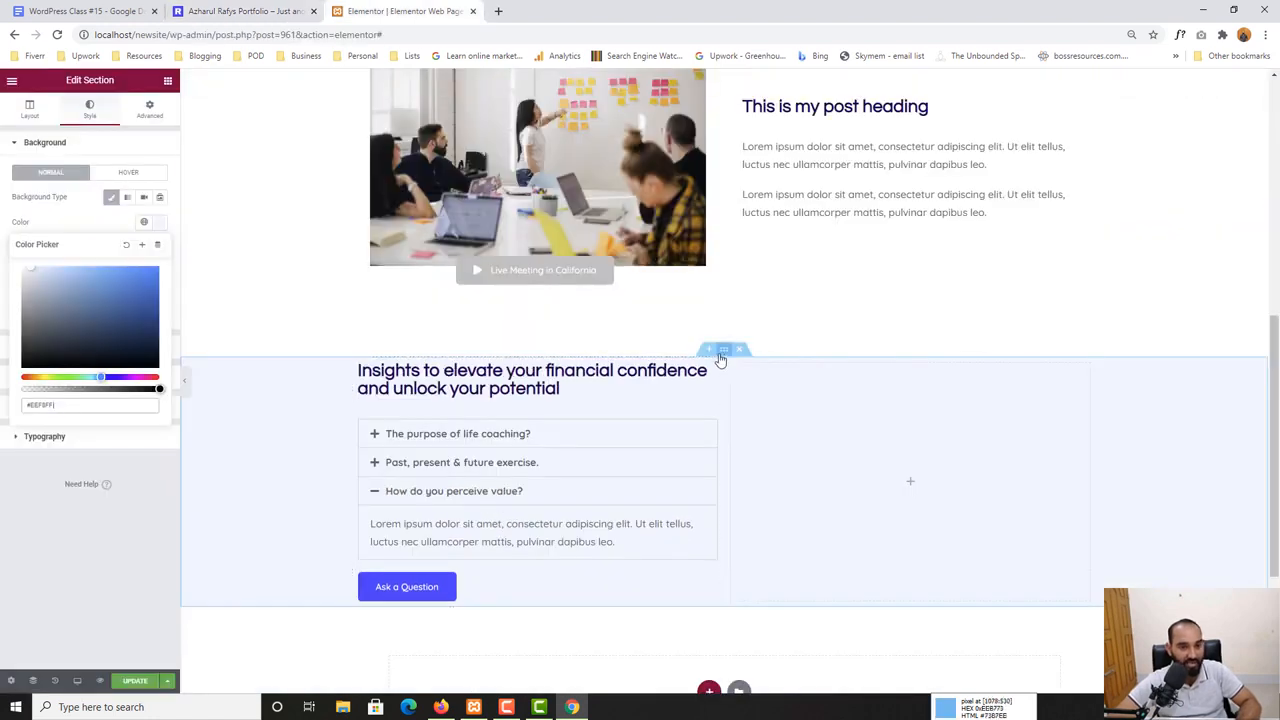
pyautogui.click(158, 120)
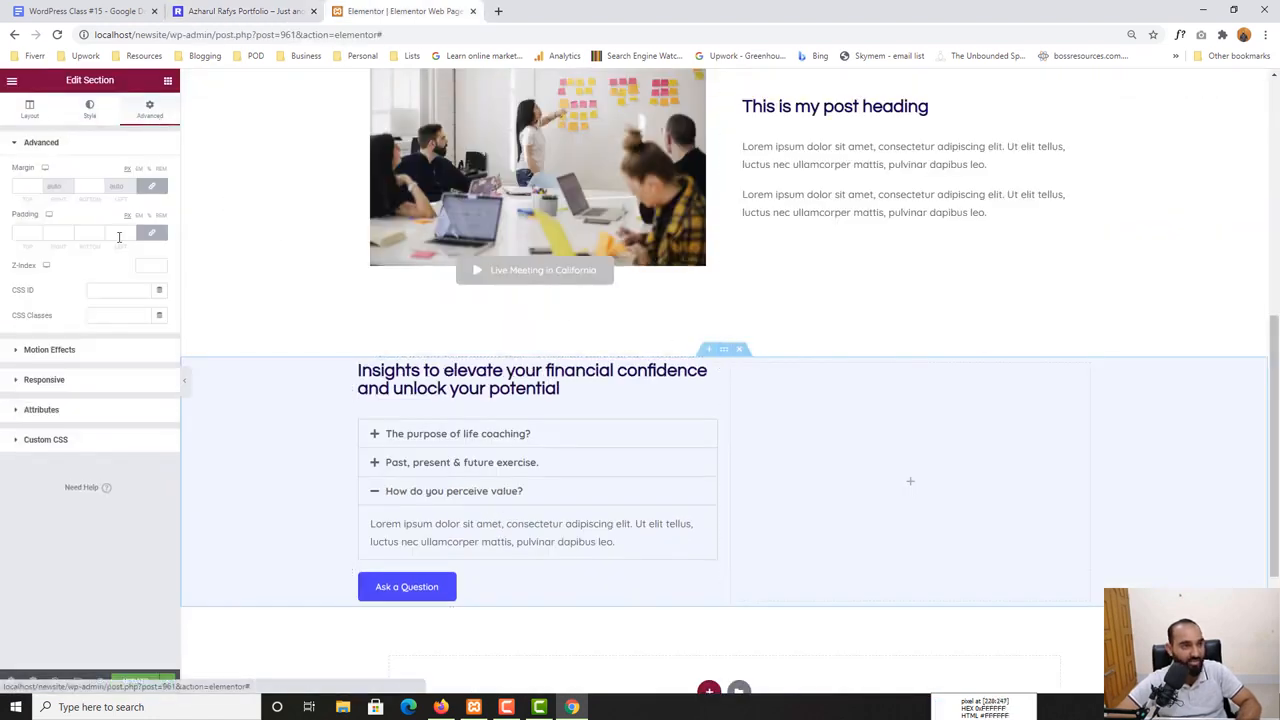
pyautogui.click(151, 232)
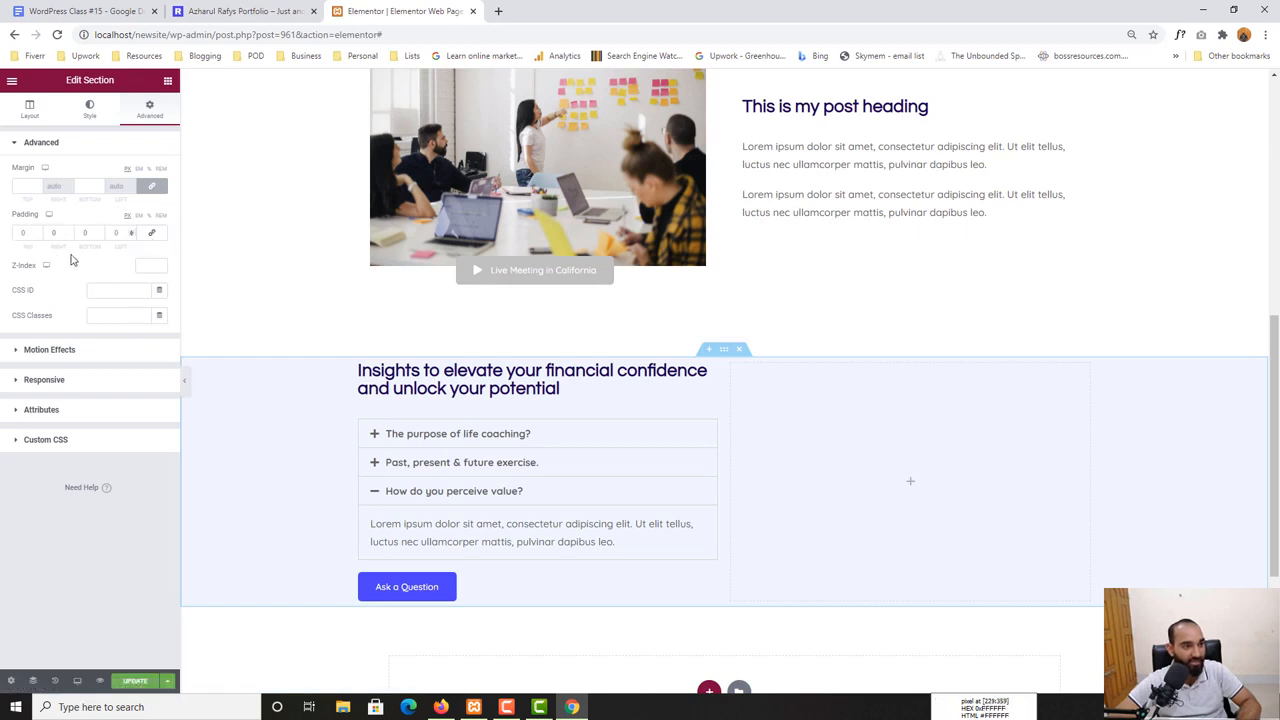
pyautogui.write('100')
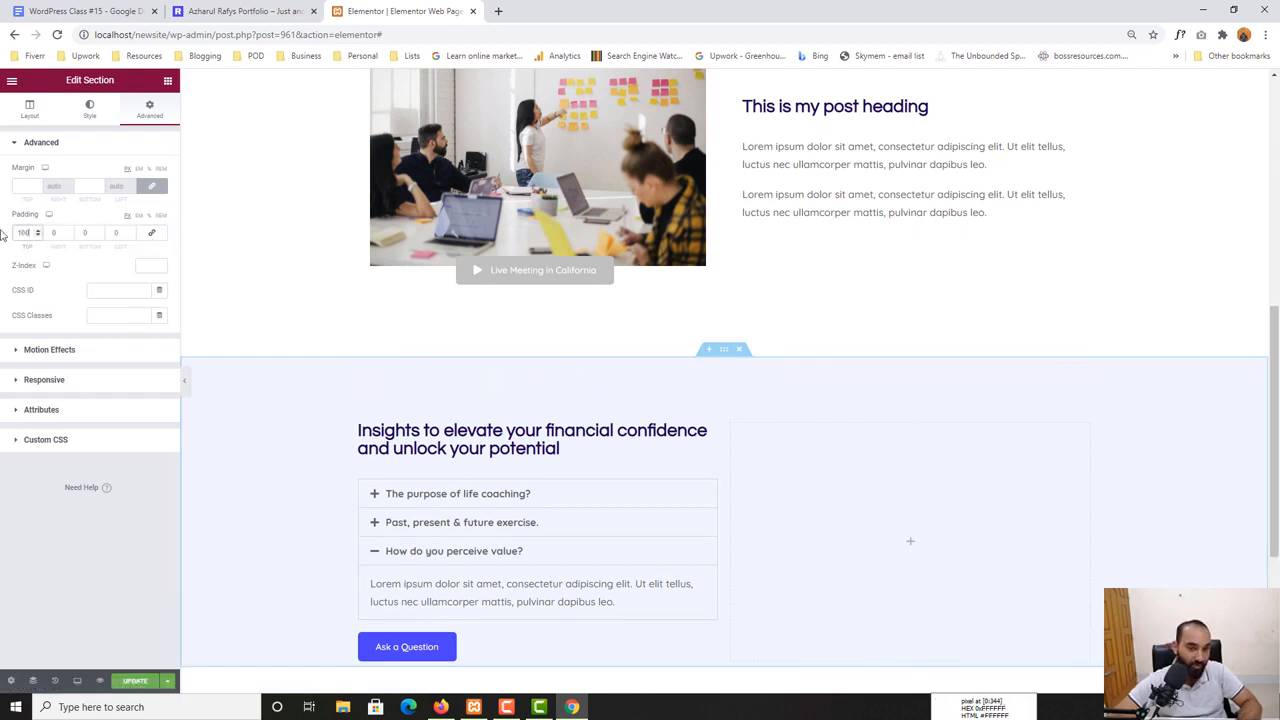
pyautogui.click(94, 233)
pyautogui.write('100')
pyautogui.scroll(-2, 640, 289)
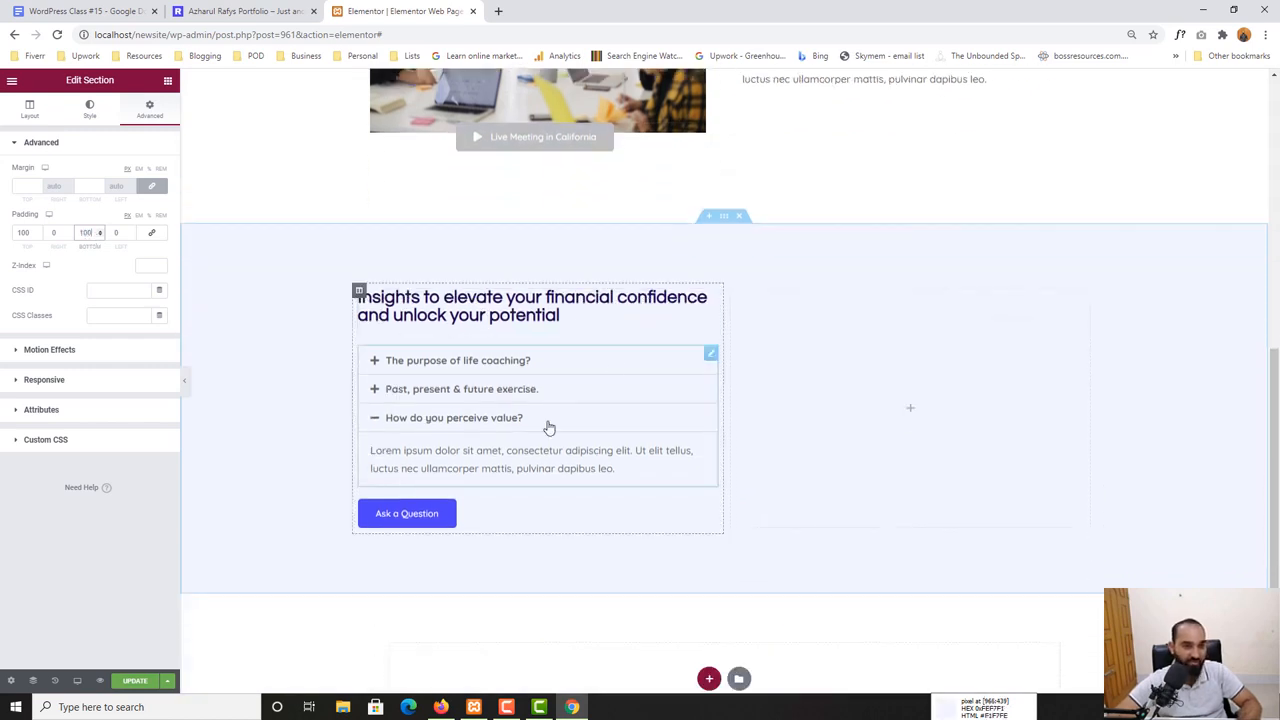
# Collapse the open accordion items in the Insights section on both the finished homepage and the page being edited to compare them
pyautogui.click(370, 428)
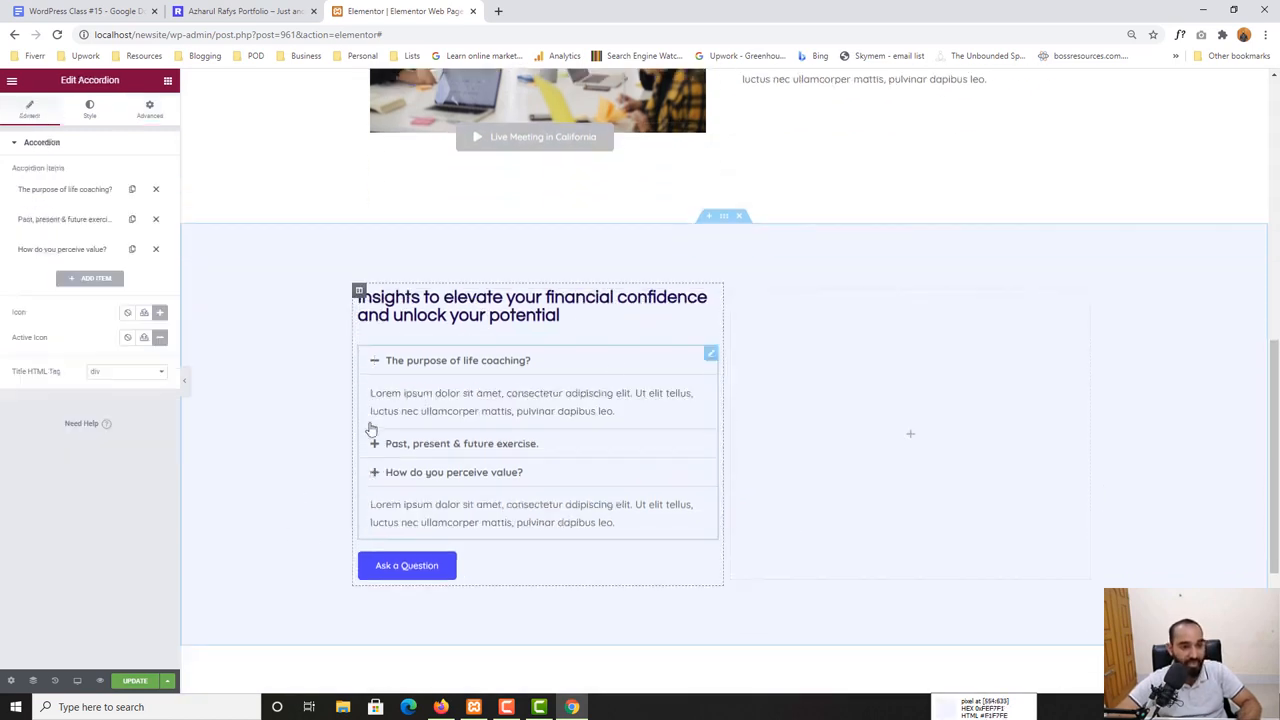
pyautogui.click(253, 8)
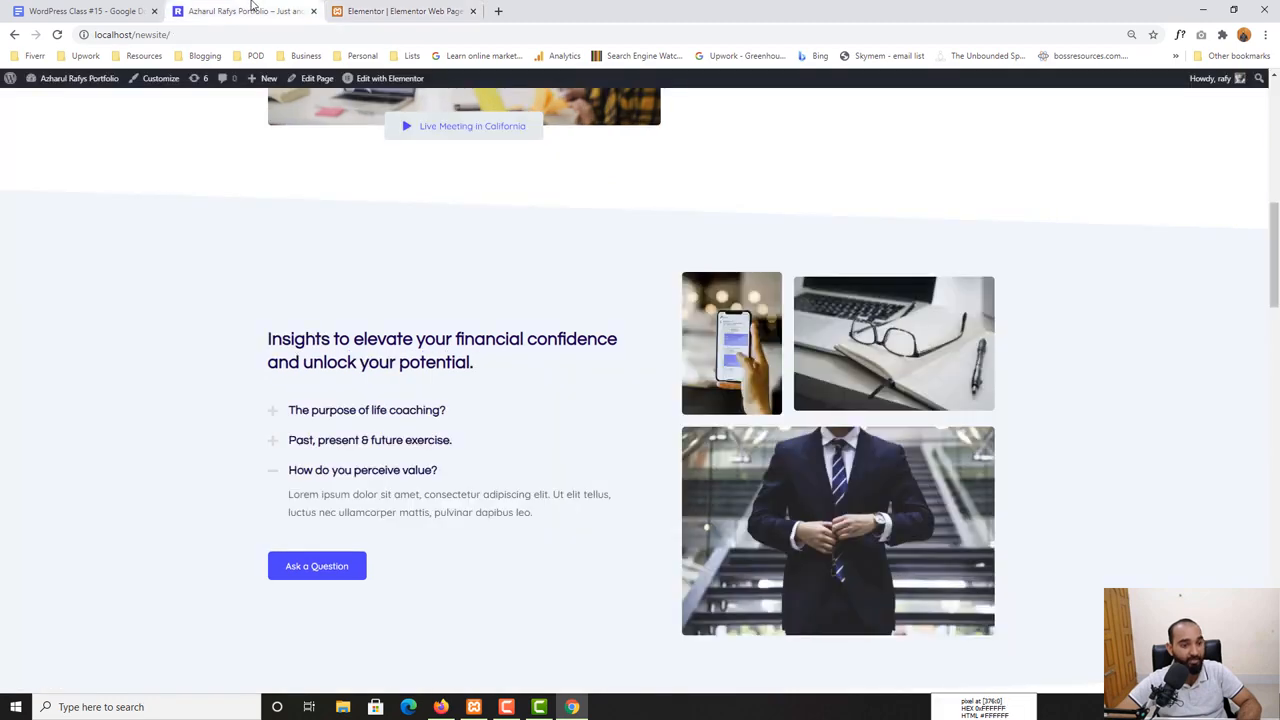
pyautogui.click(281, 476)
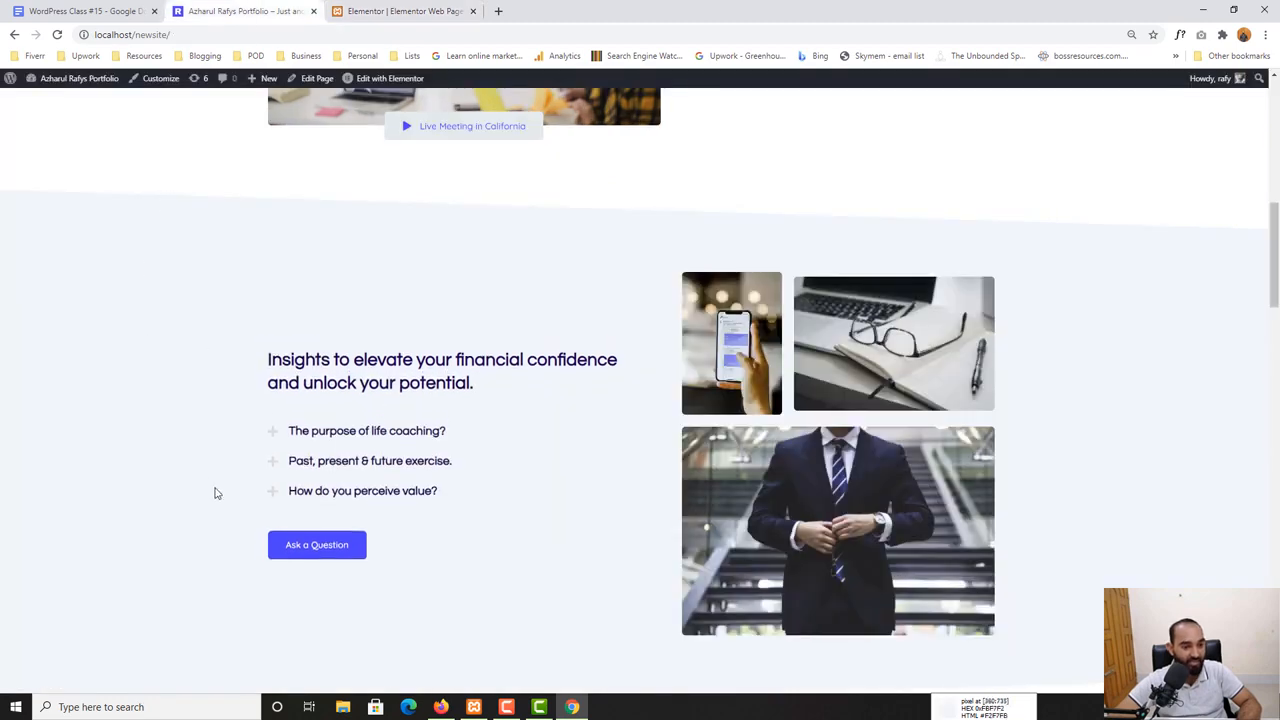
pyautogui.hotkey('ctrl', 'Tab')
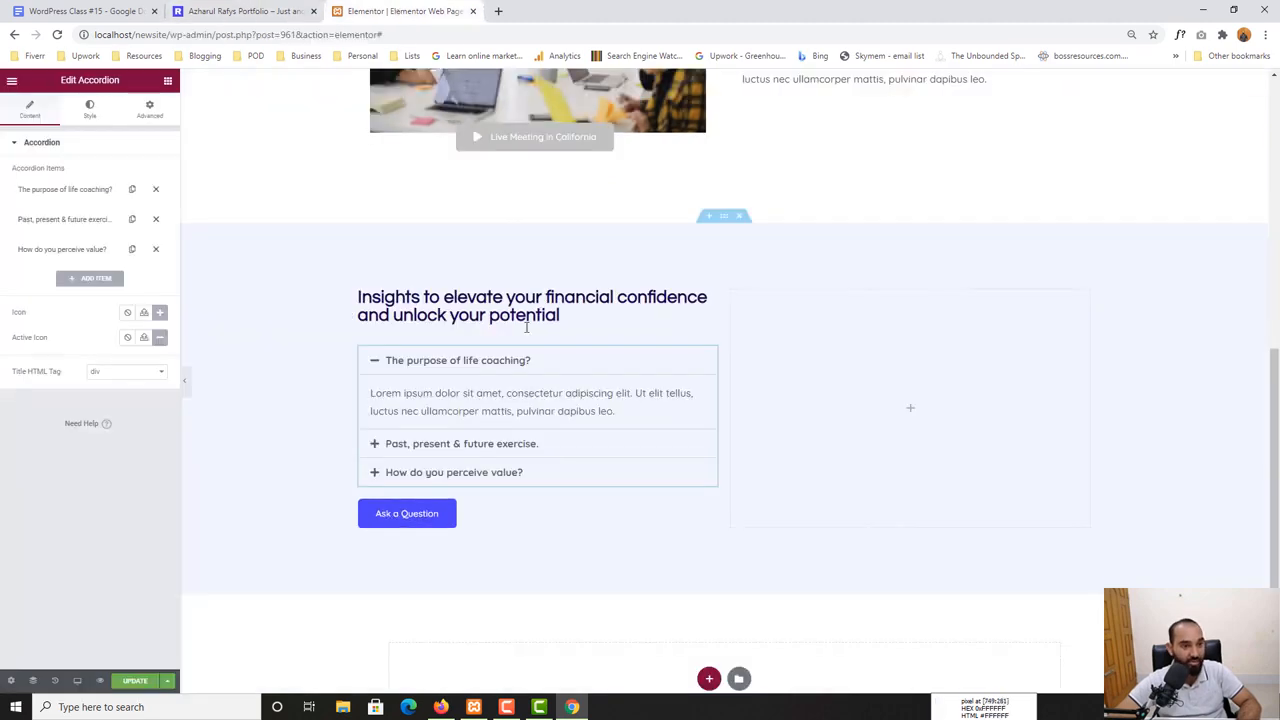
pyautogui.click(373, 361)
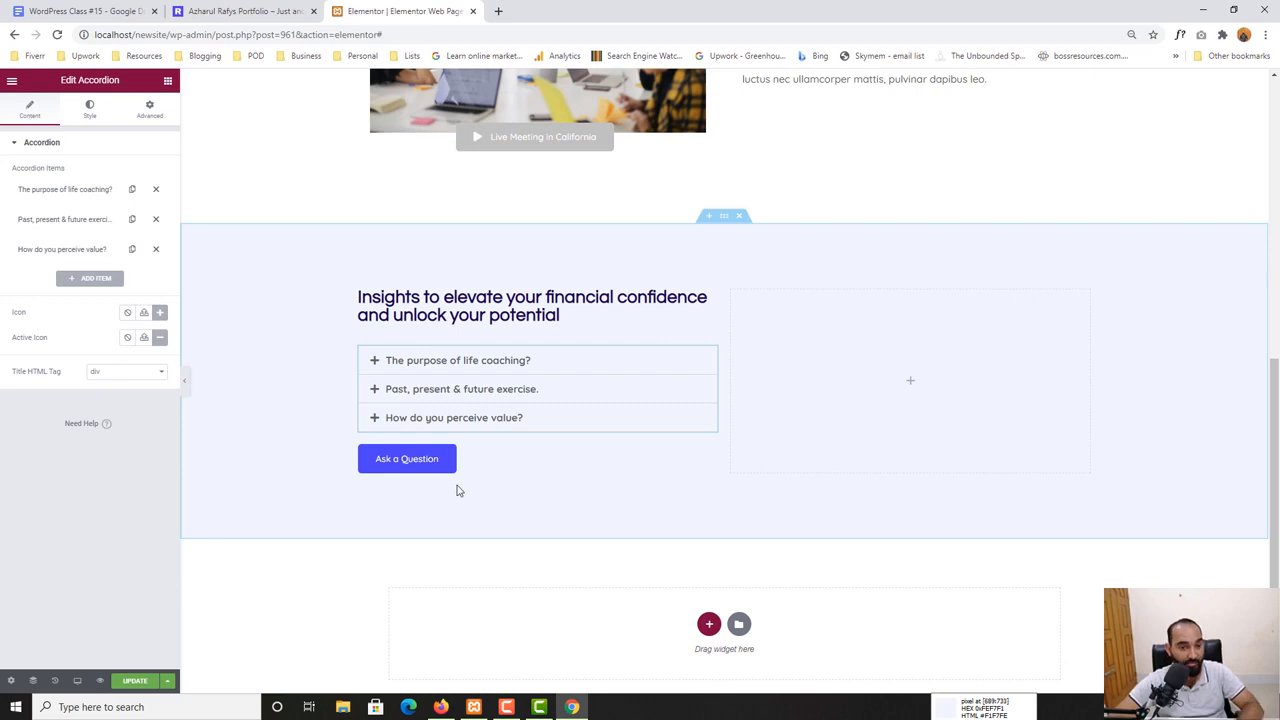
# Check the image arrangement on the finished homepage, search the widgets for a gallery and add a Basic Gallery to the Insights section's empty column
pyautogui.click(245, 11)
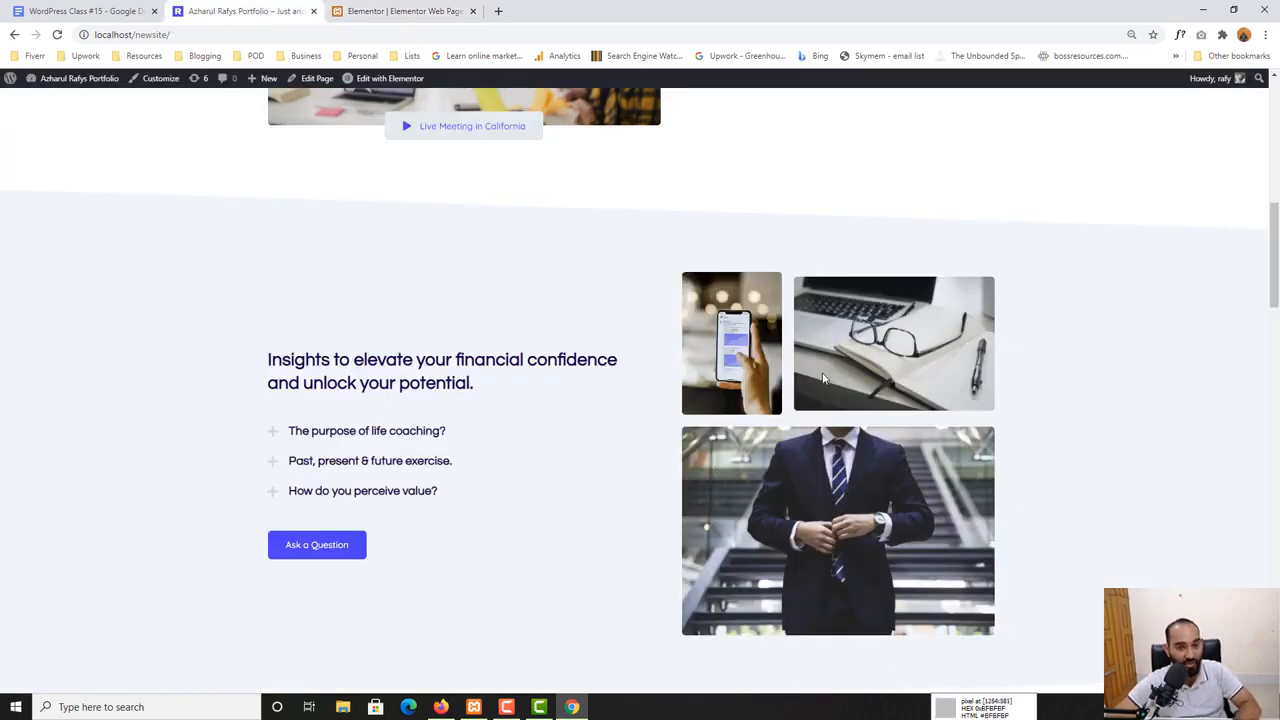
pyautogui.scroll(-1, 786, 402)
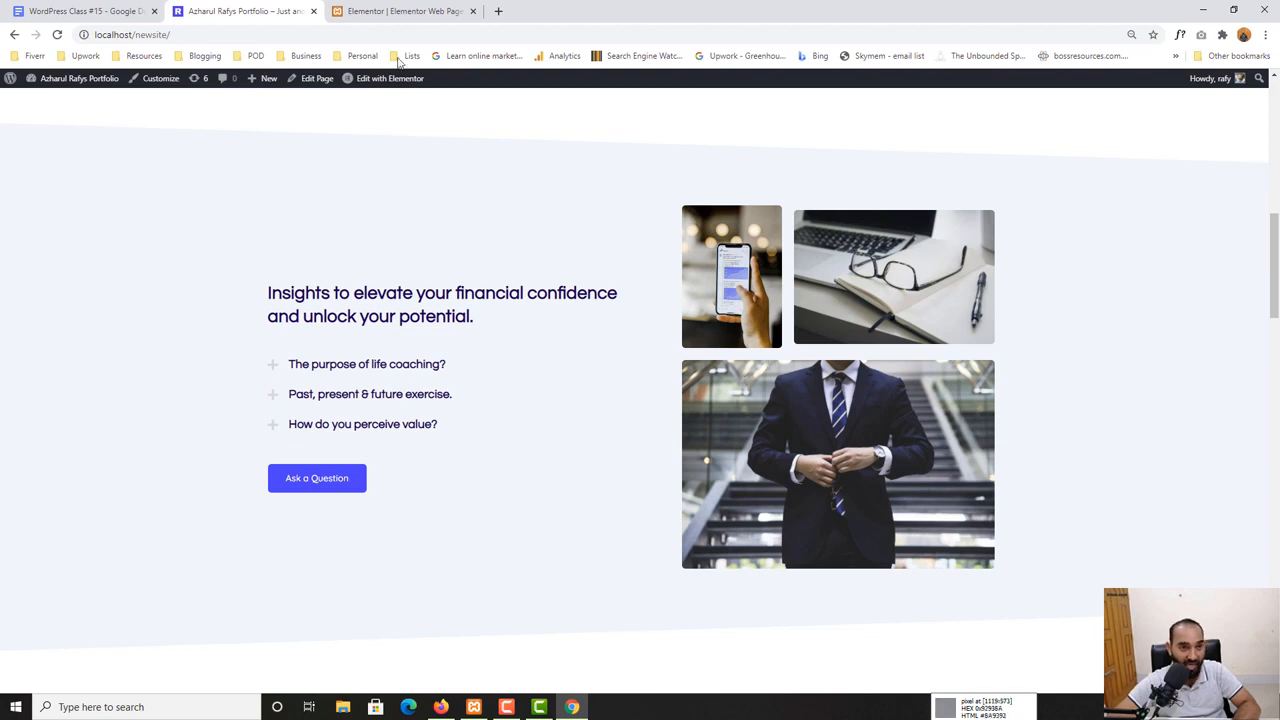
pyautogui.click(400, 11)
pyautogui.click(907, 395)
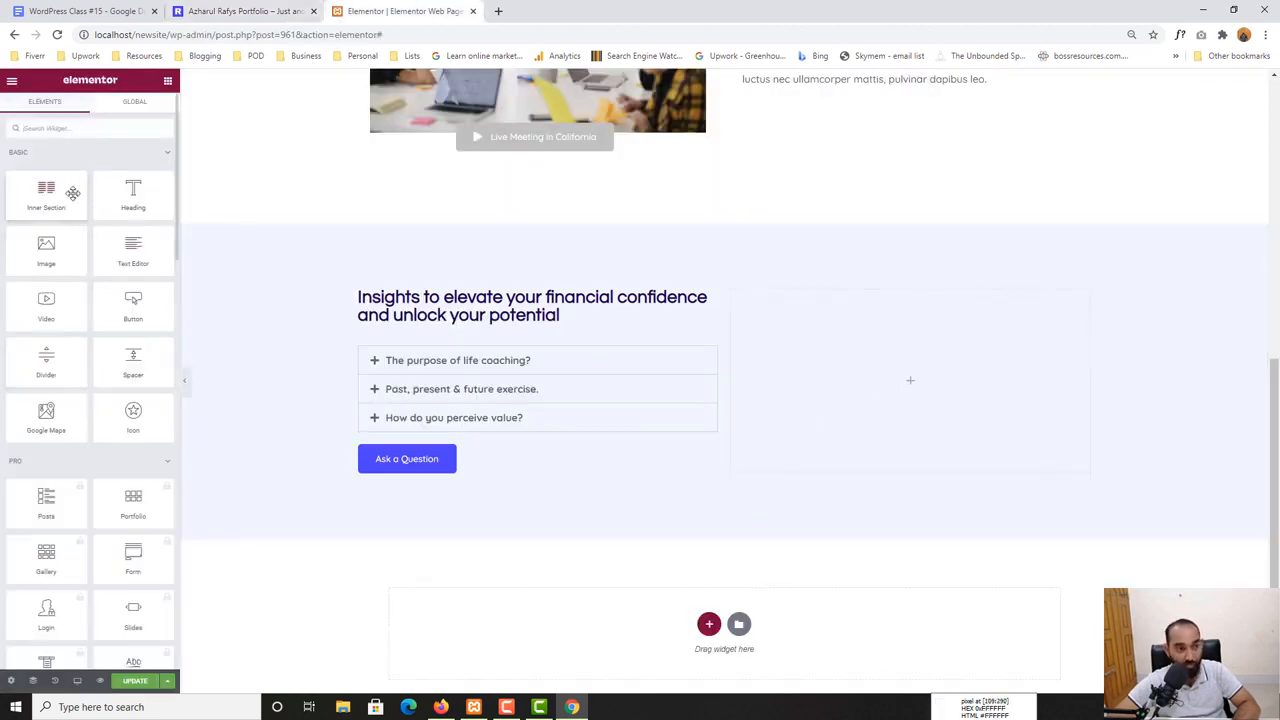
pyautogui.click(97, 127)
pyautogui.write('gal')
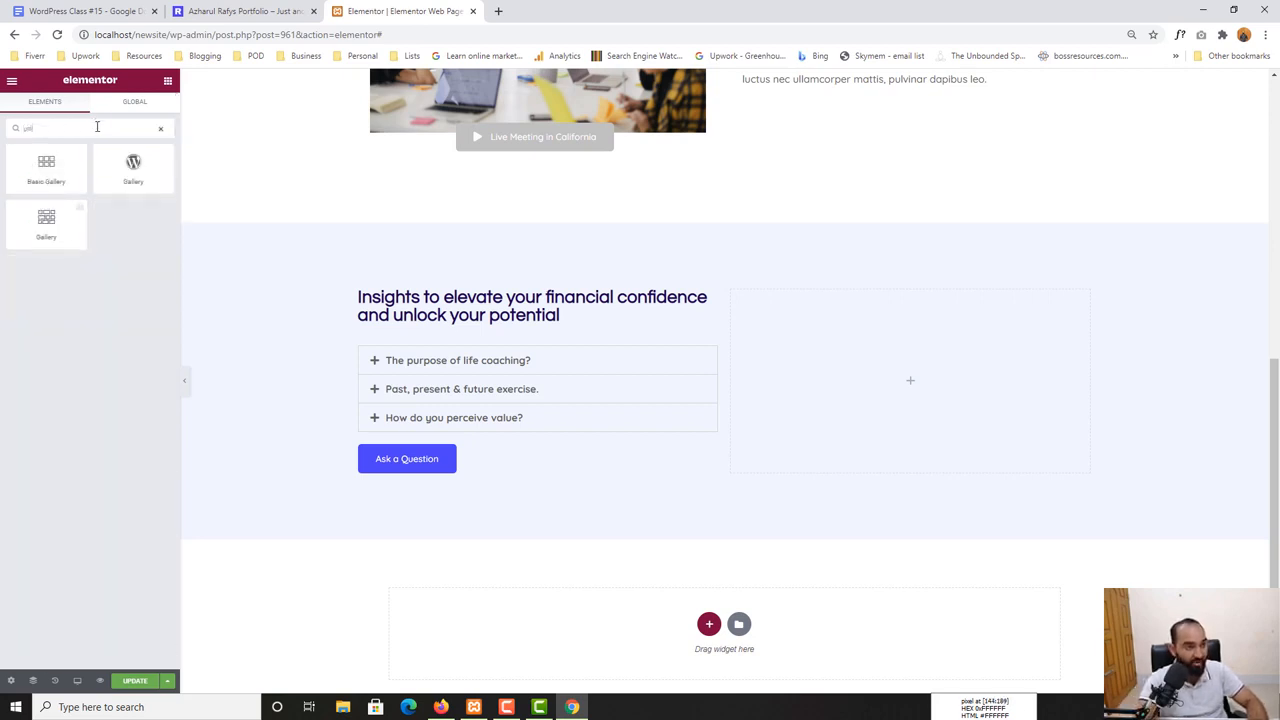
pyautogui.press('BackSpace')
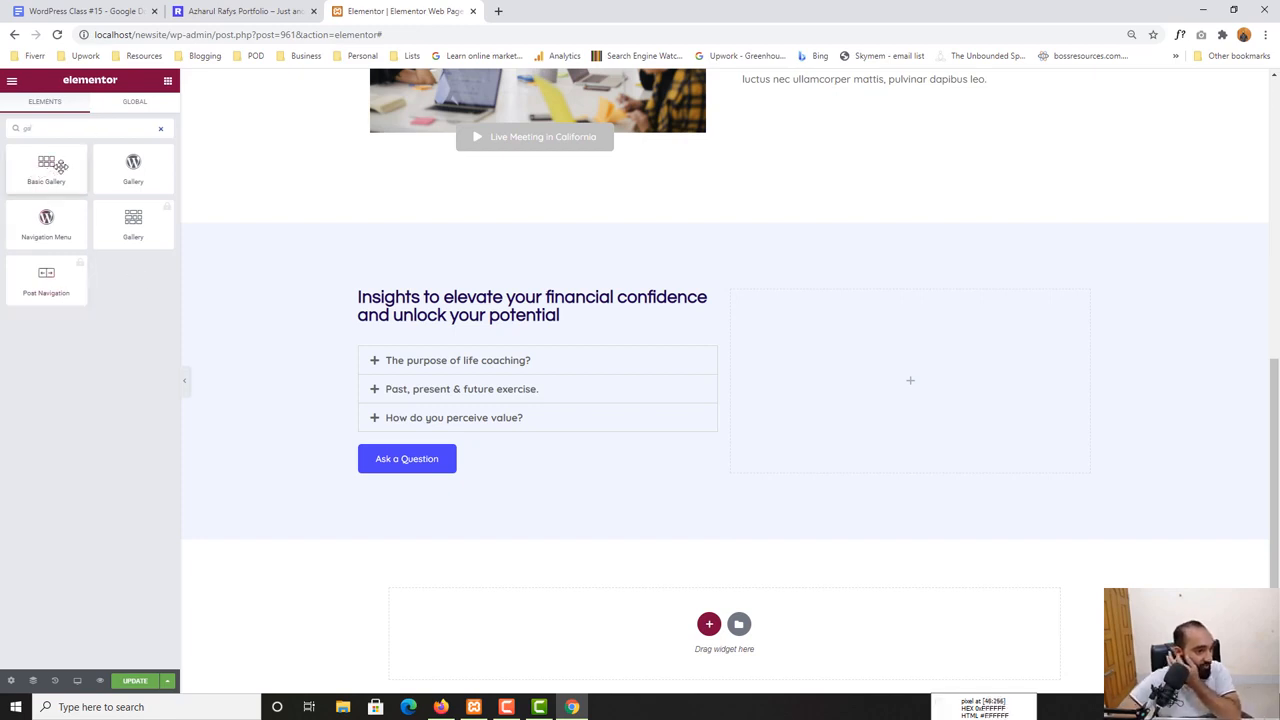
pyautogui.click(145, 224)
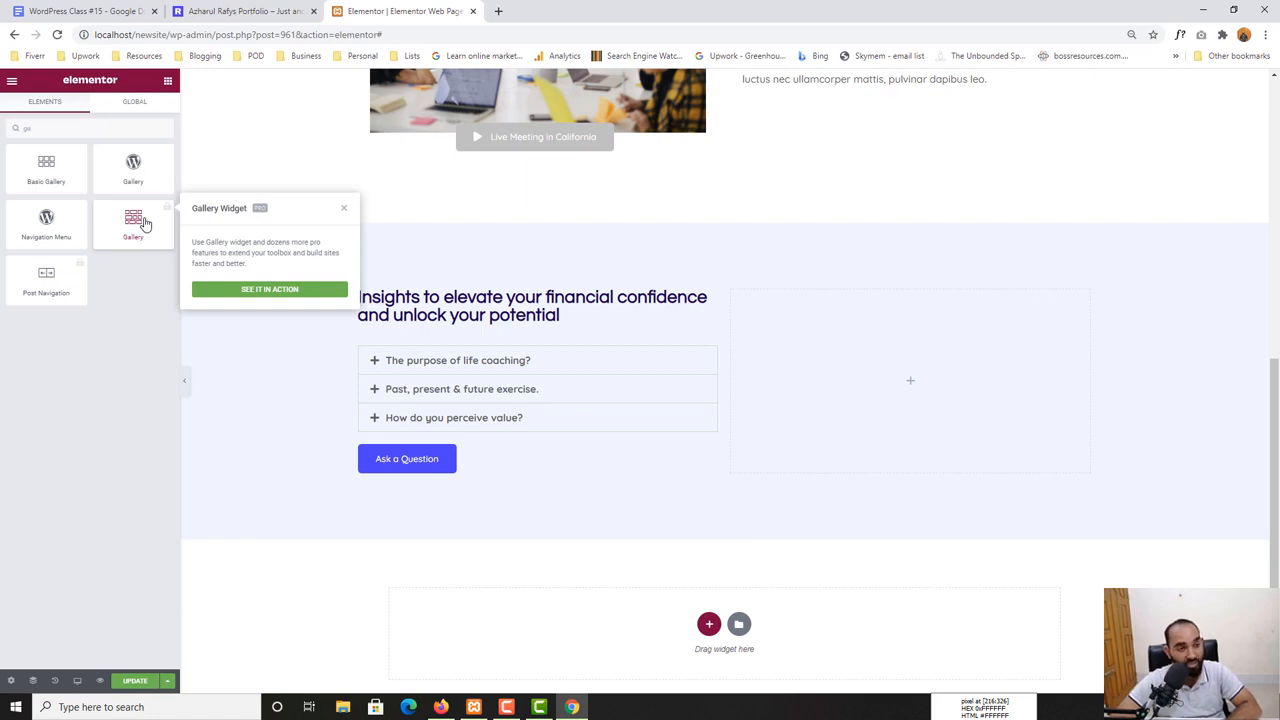
pyautogui.click(145, 224)
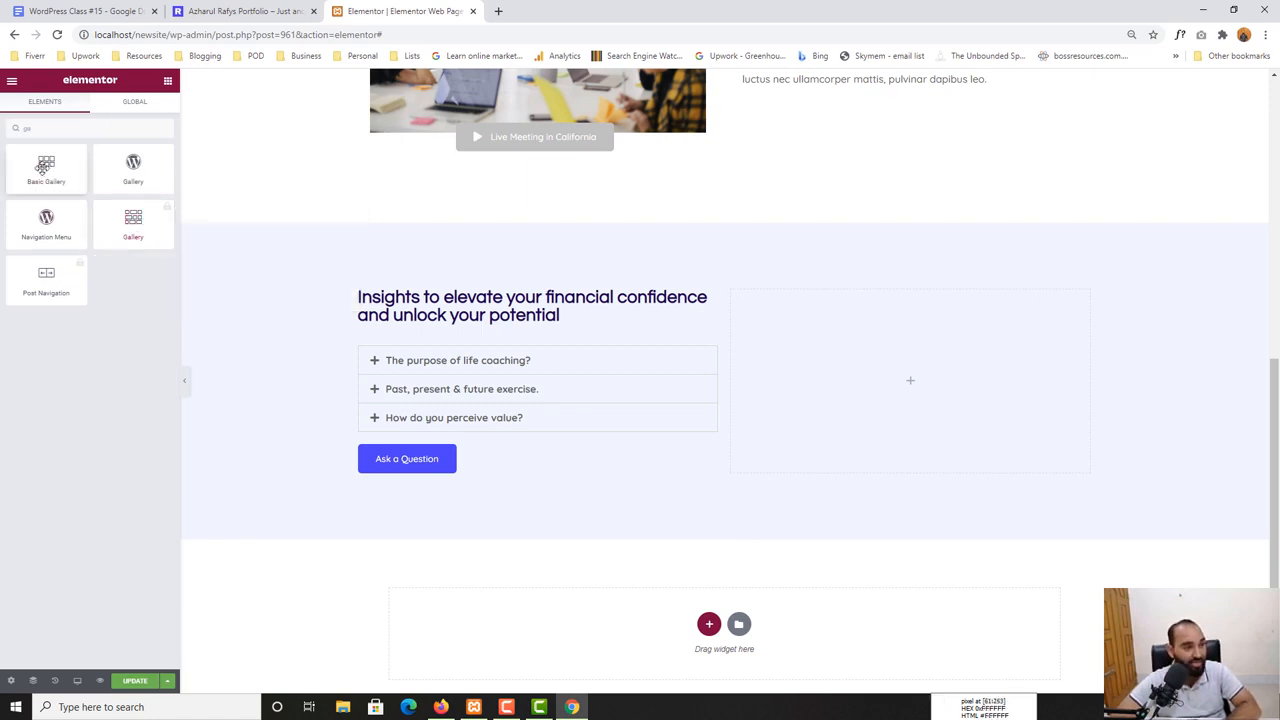
pyautogui.moveTo(46, 168); pyautogui.dragTo(888, 385)
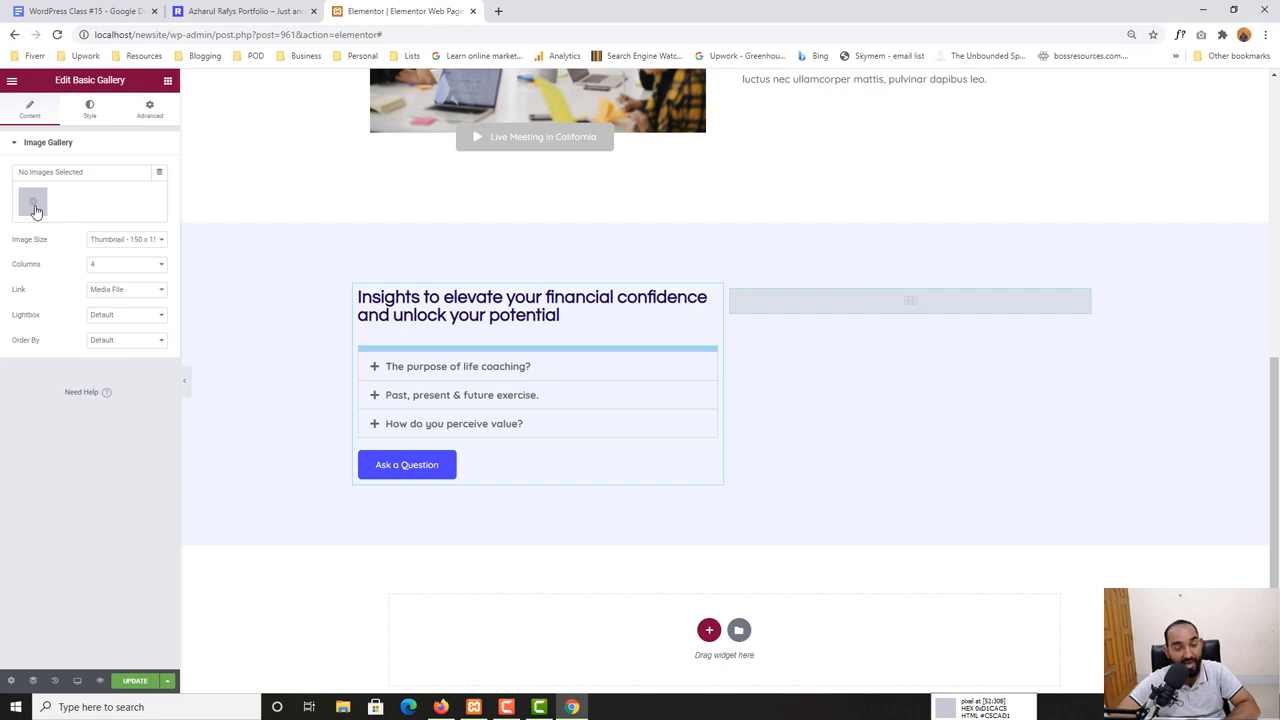
# Create the gallery from three media library images: the woman at a laptop, the hands beside a laptop and the hand holding a phone
pyautogui.click(32, 205)
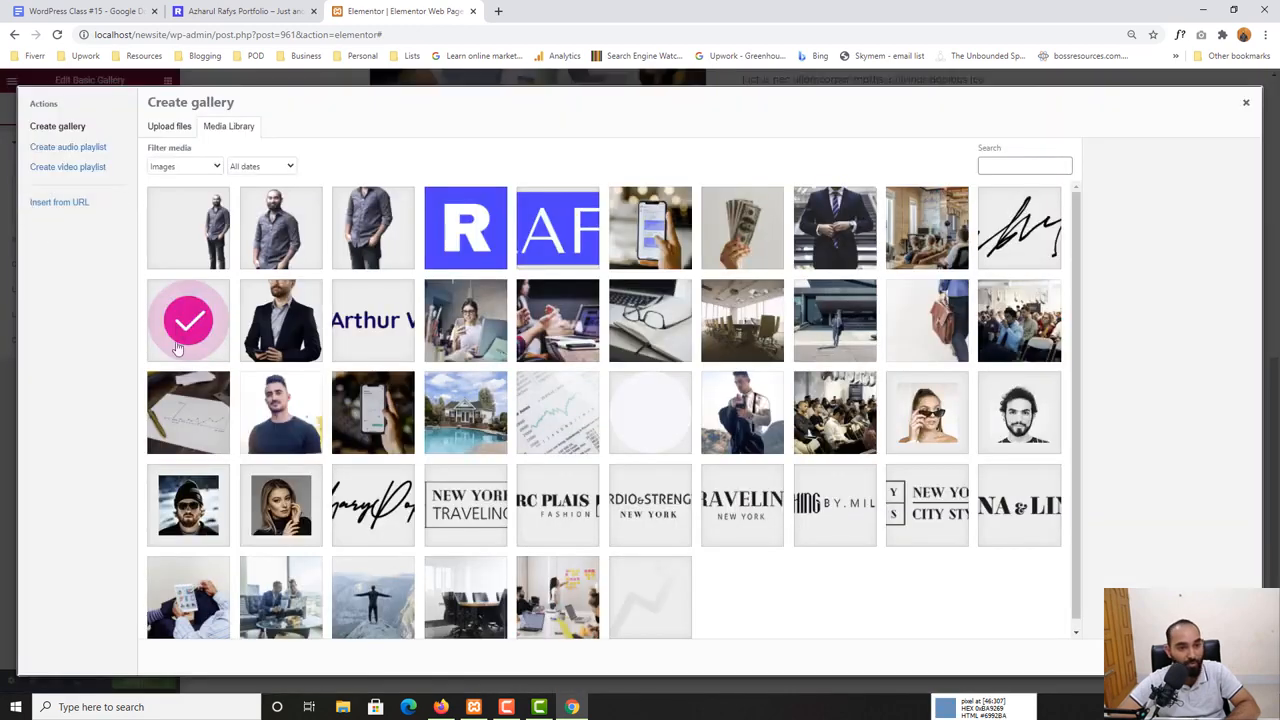
pyautogui.click(478, 328)
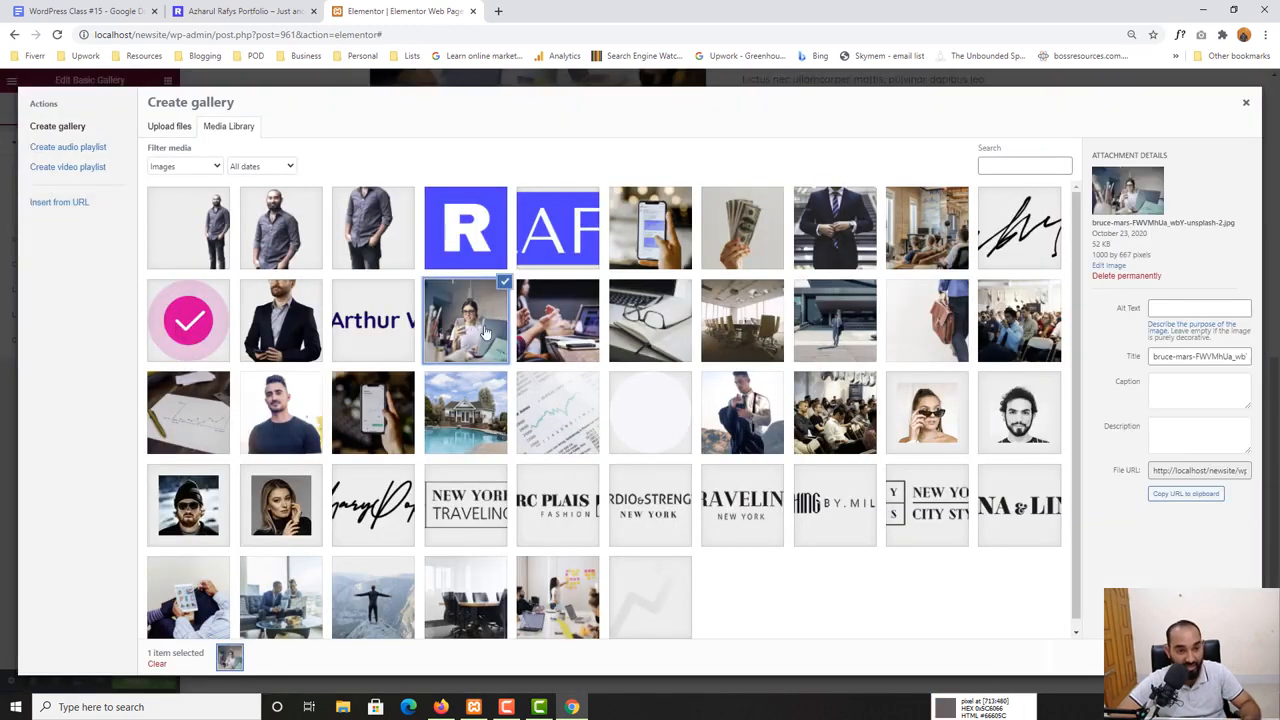
pyautogui.click(574, 336)
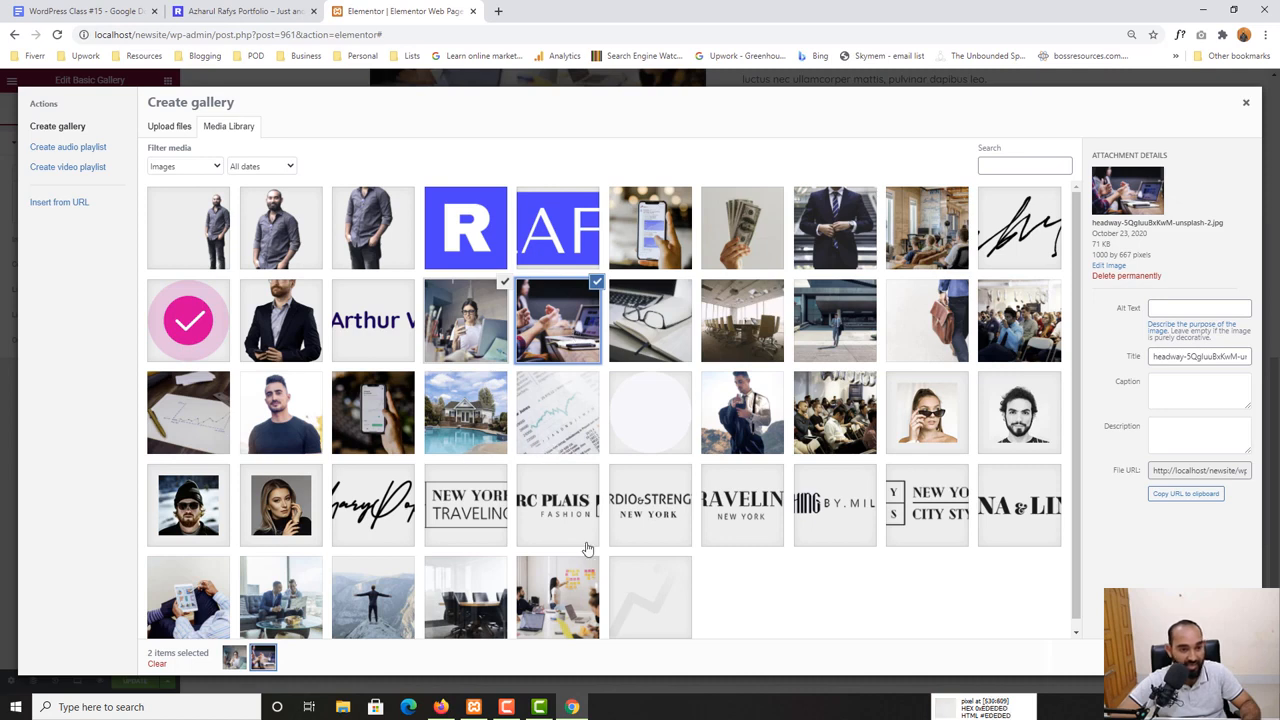
pyautogui.scroll(-1, 760, 551)
pyautogui.click(387, 428)
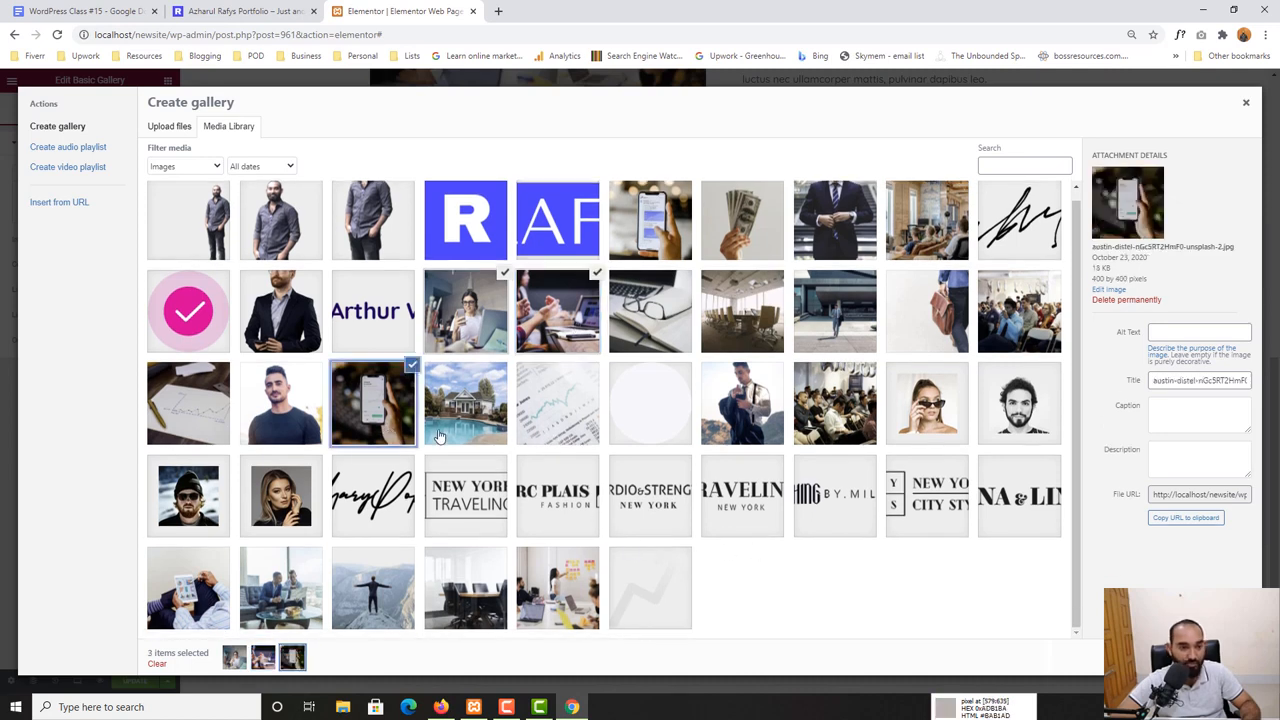
pyautogui.click(1195, 660)
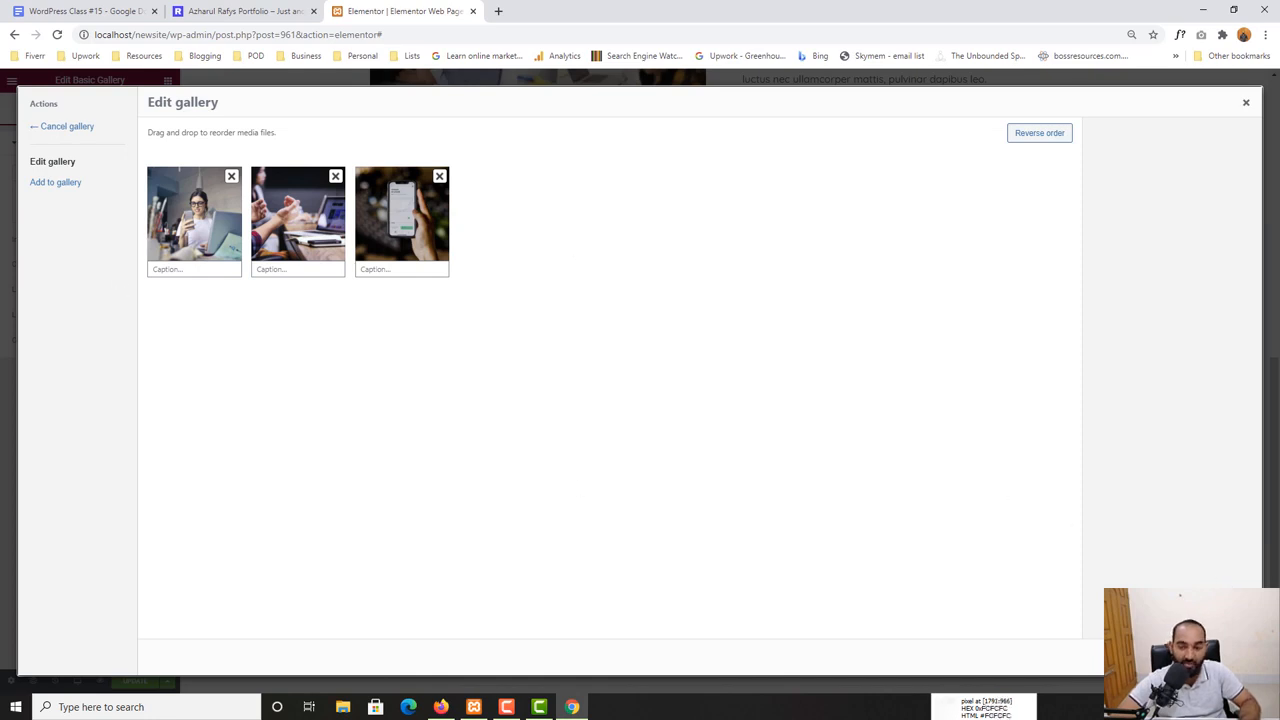
pyautogui.click(1195, 660)
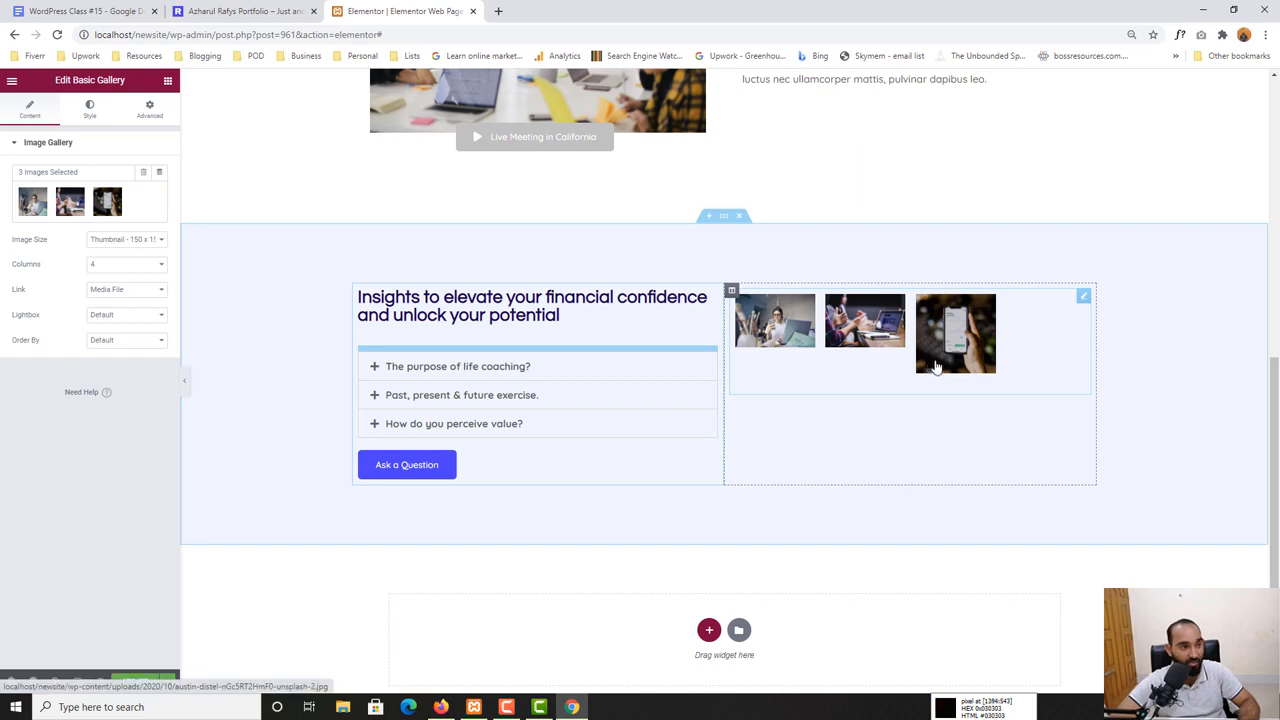
# Set the gallery's image size to Full and its layout to 2 columns
pyautogui.click(122, 239)
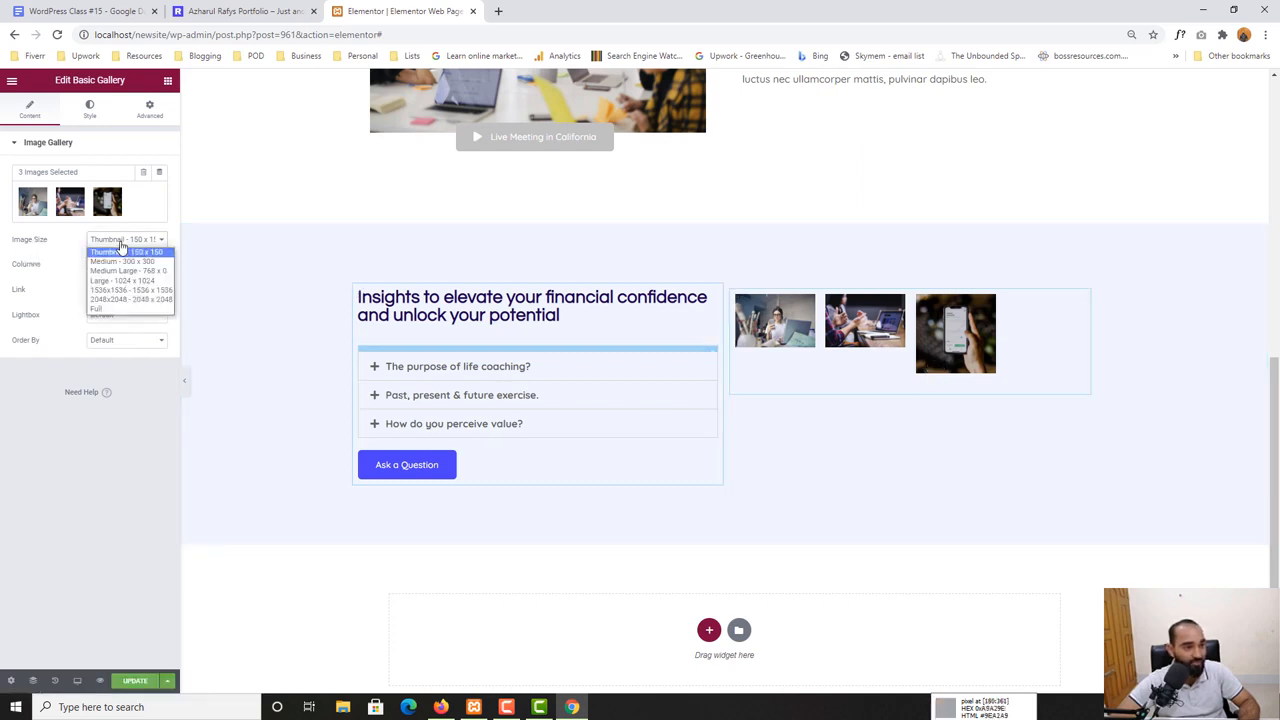
pyautogui.click(100, 310)
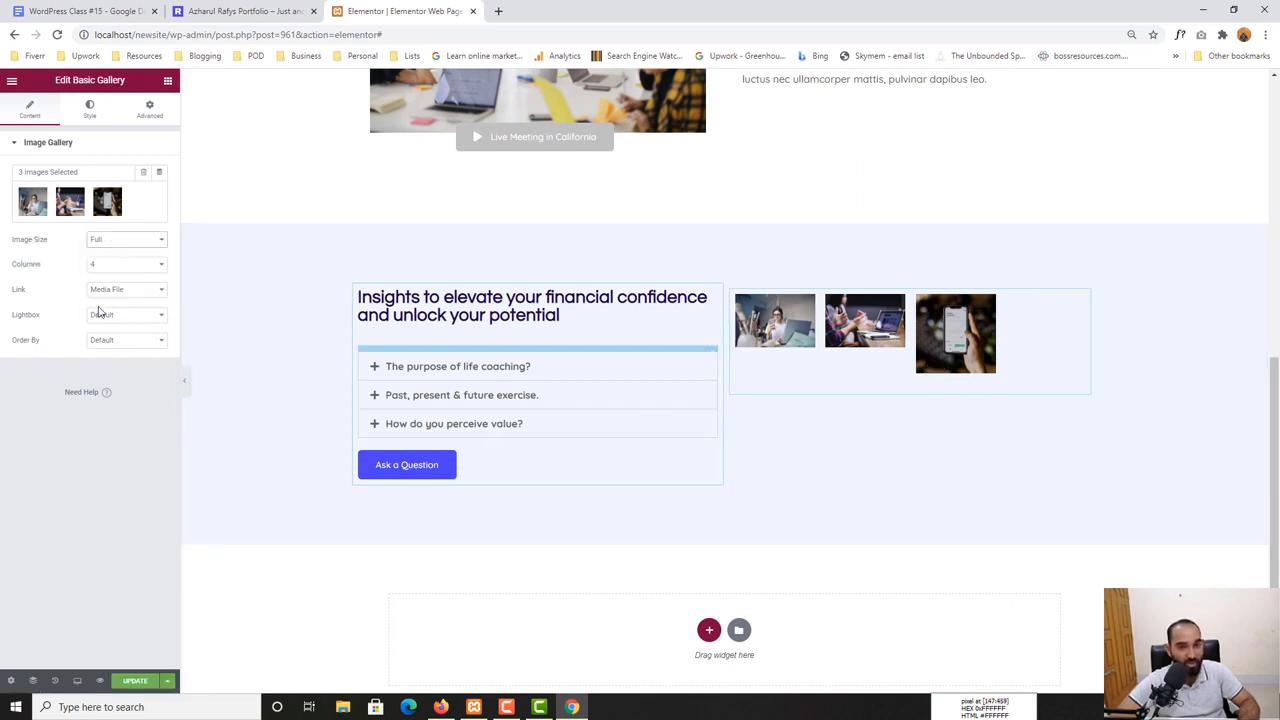
pyautogui.click(108, 270)
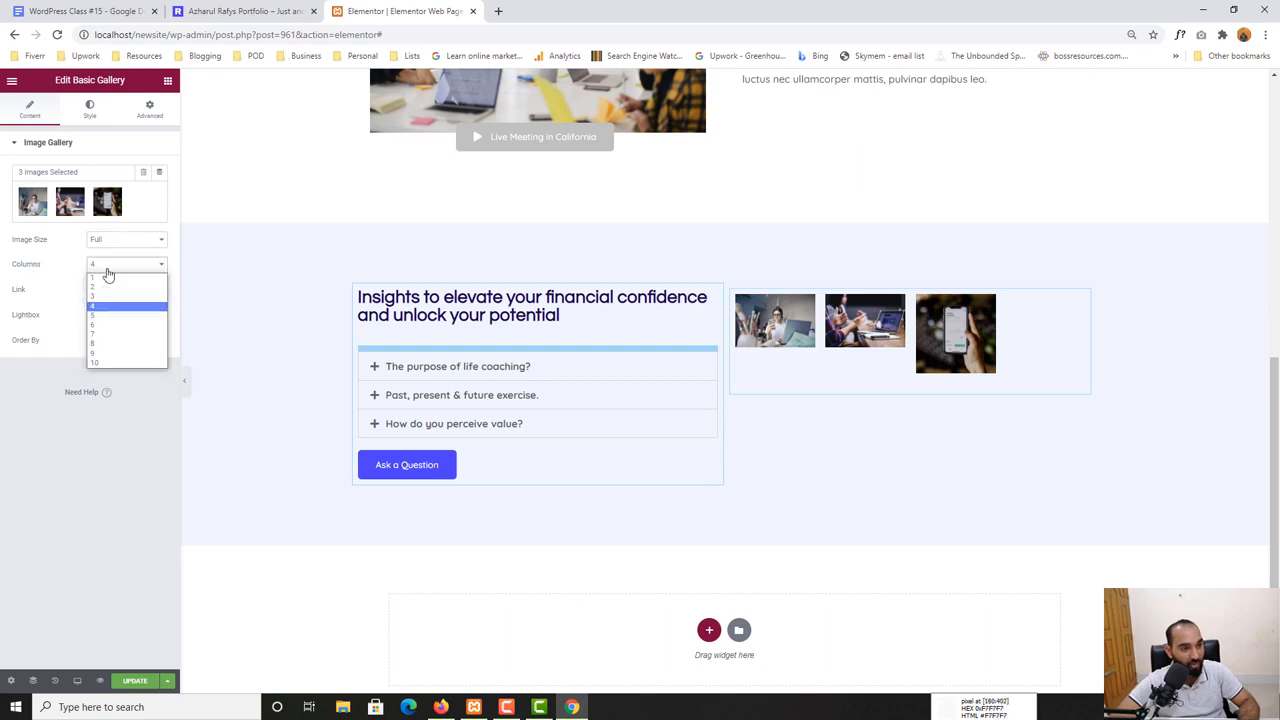
pyautogui.click(105, 281)
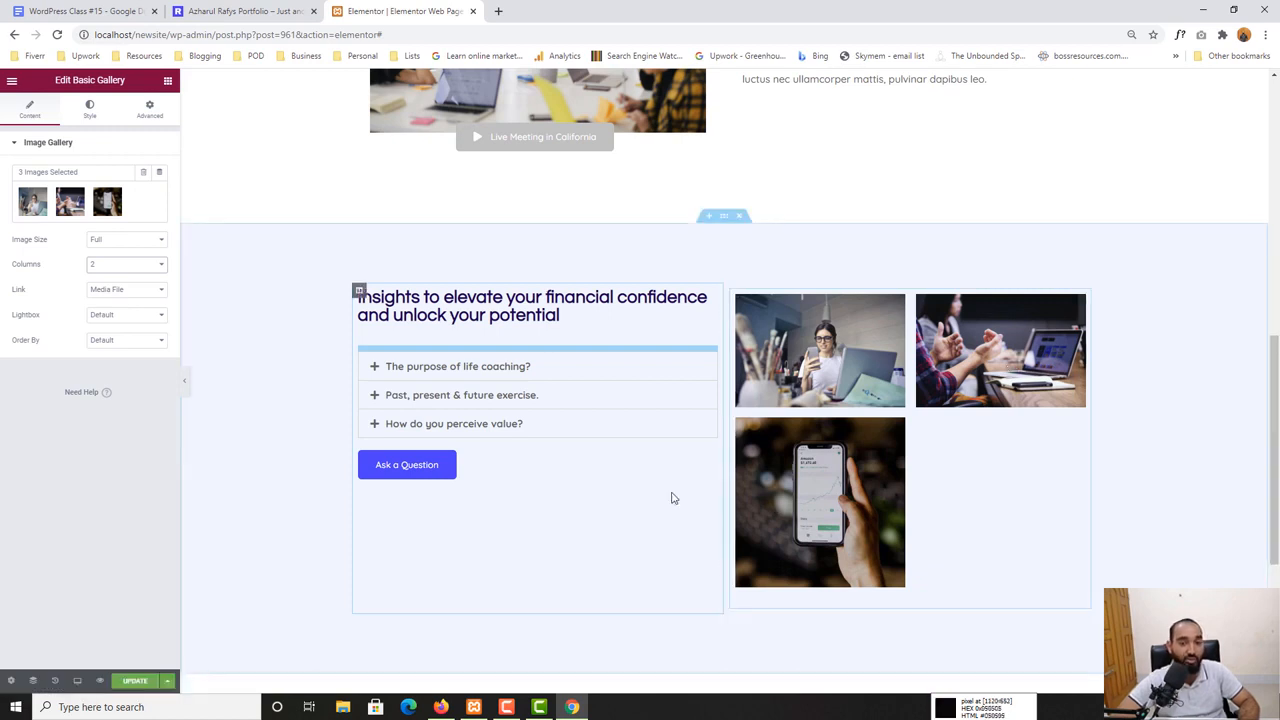
# Set the columns gap of the Insights section to Wider
pyautogui.click(723, 218)
pyautogui.click(29, 110)
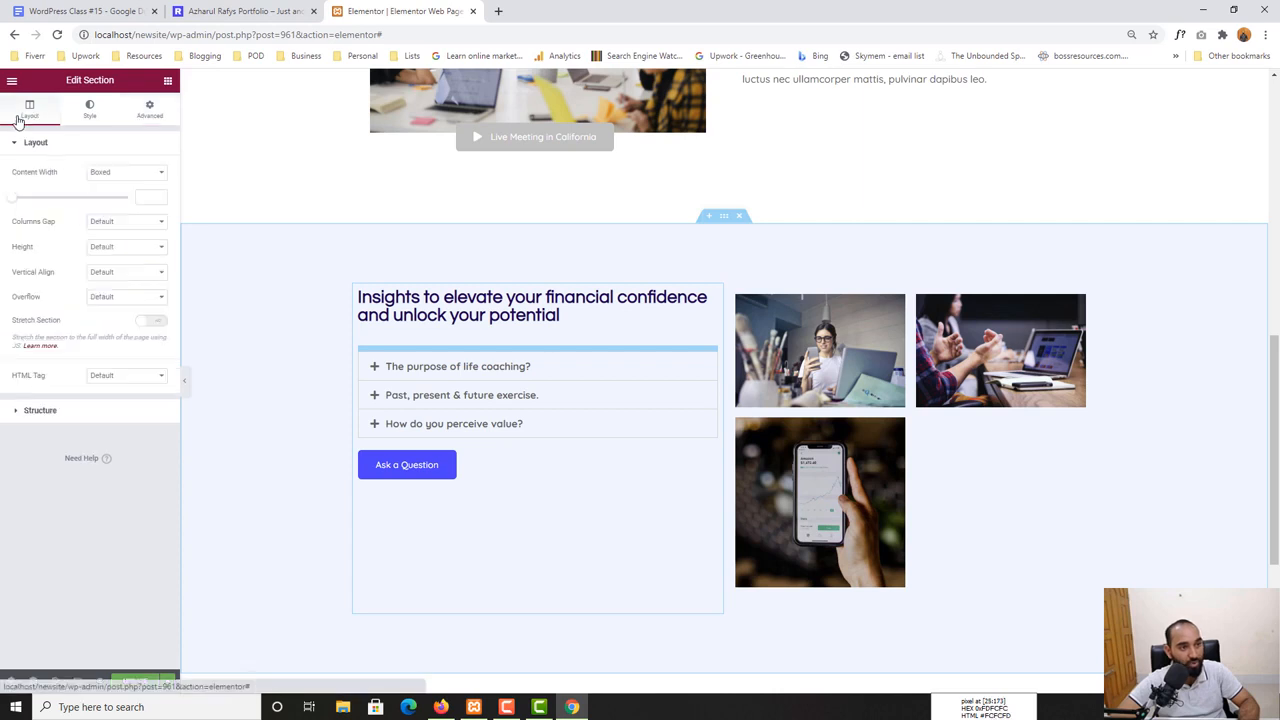
pyautogui.click(100, 231)
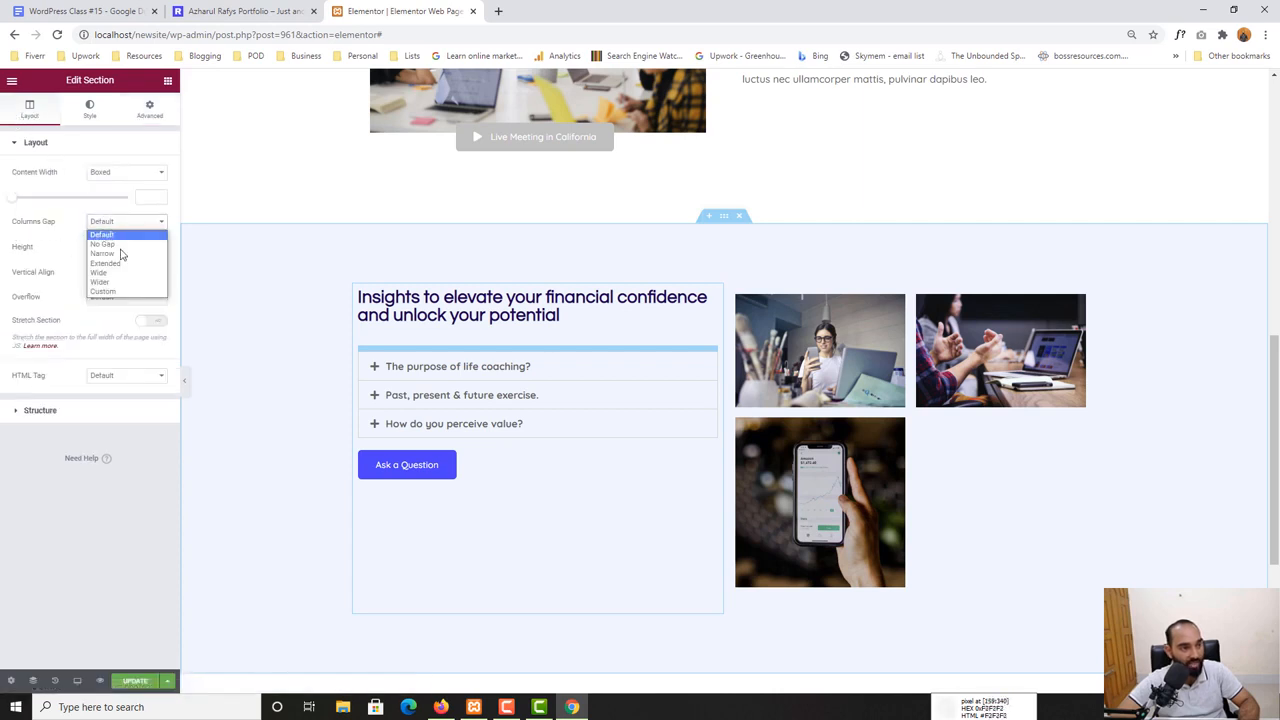
pyautogui.press('Escape')
pyautogui.click(140, 287)
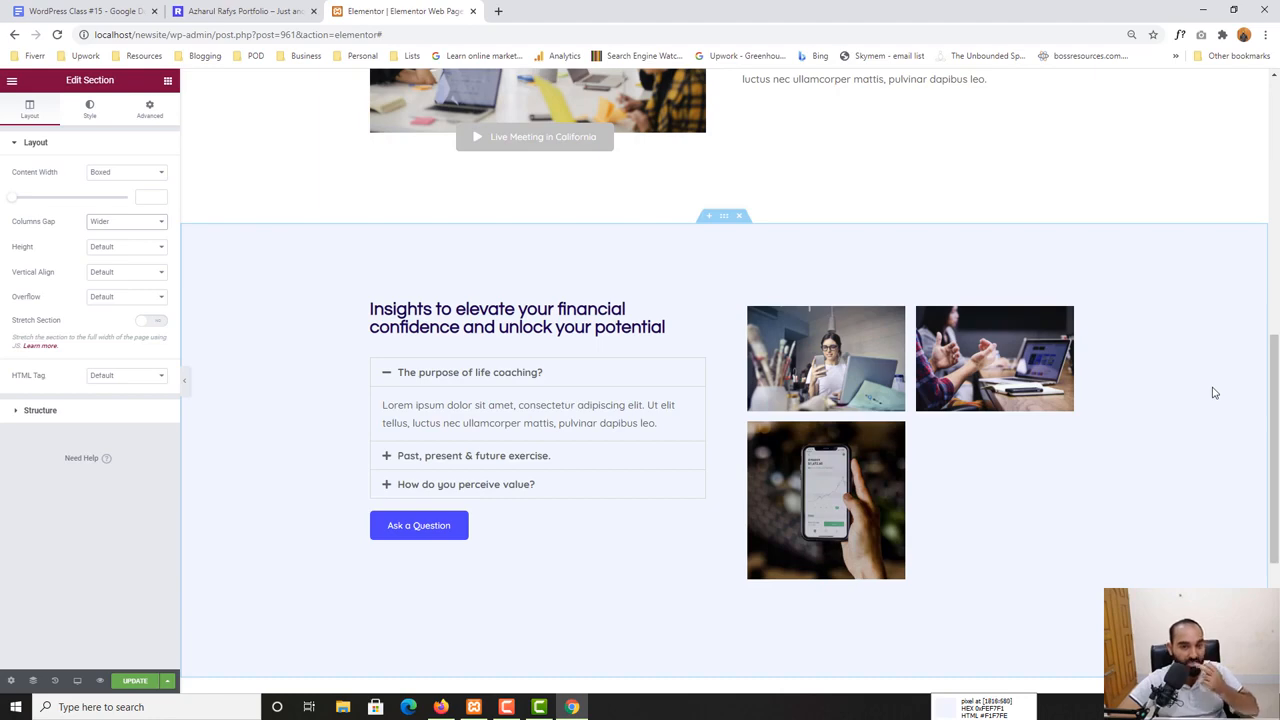
# Compare the section edges around the meeting photo on the finished homepage with those on the page being edited
pyautogui.click(240, 10)
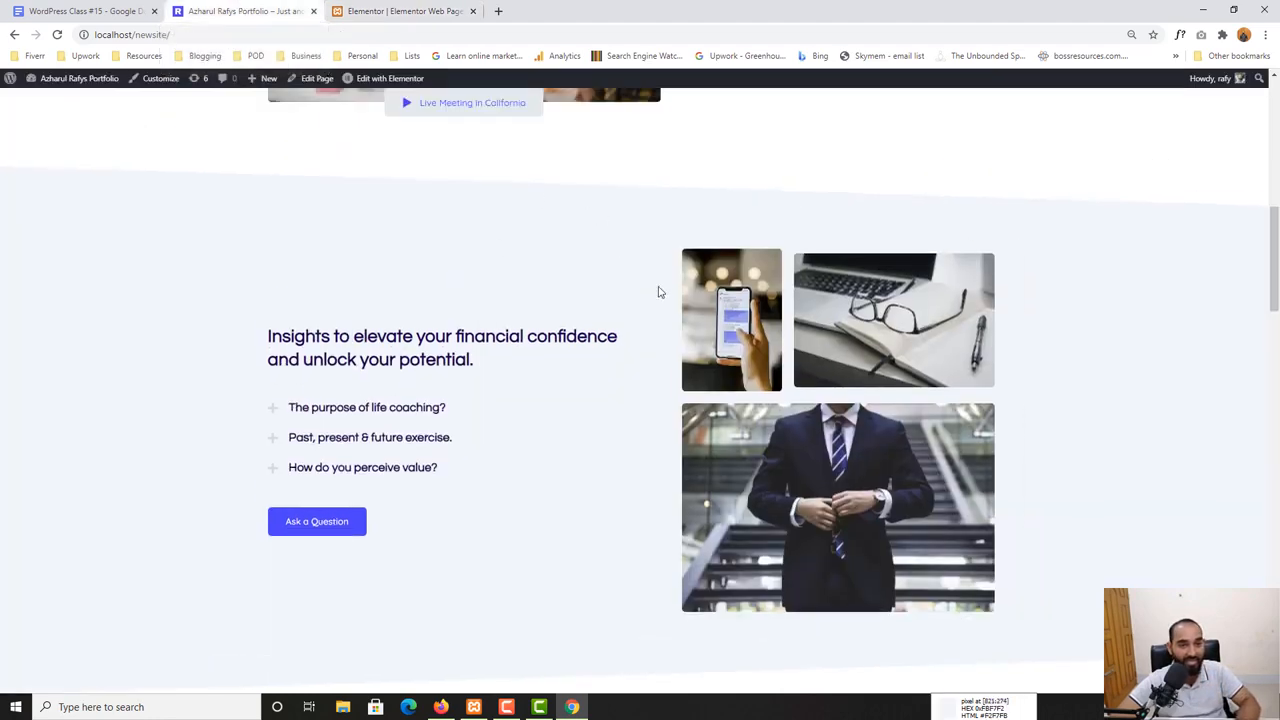
pyautogui.scroll(2, 600, 310)
pyautogui.scroll(4, 560, 400)
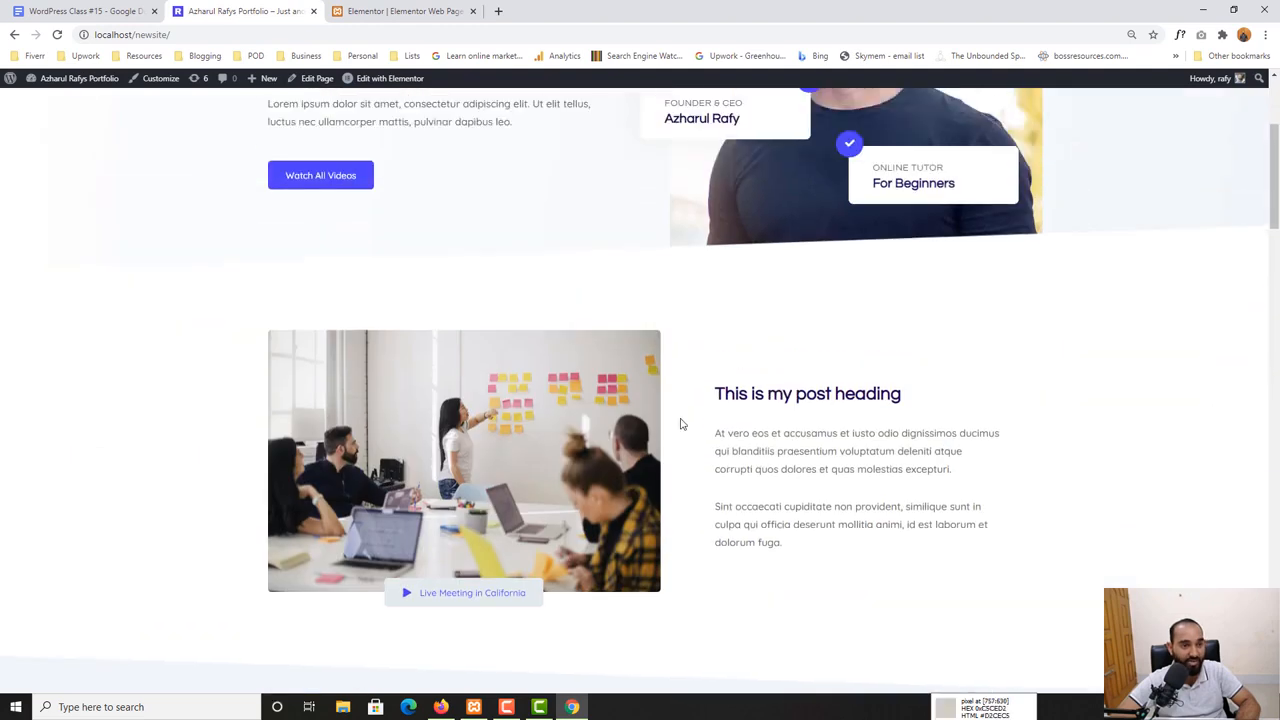
pyautogui.scroll(-4, 640, 380)
pyautogui.click(440, 10)
pyautogui.scroll(4, 671, 306)
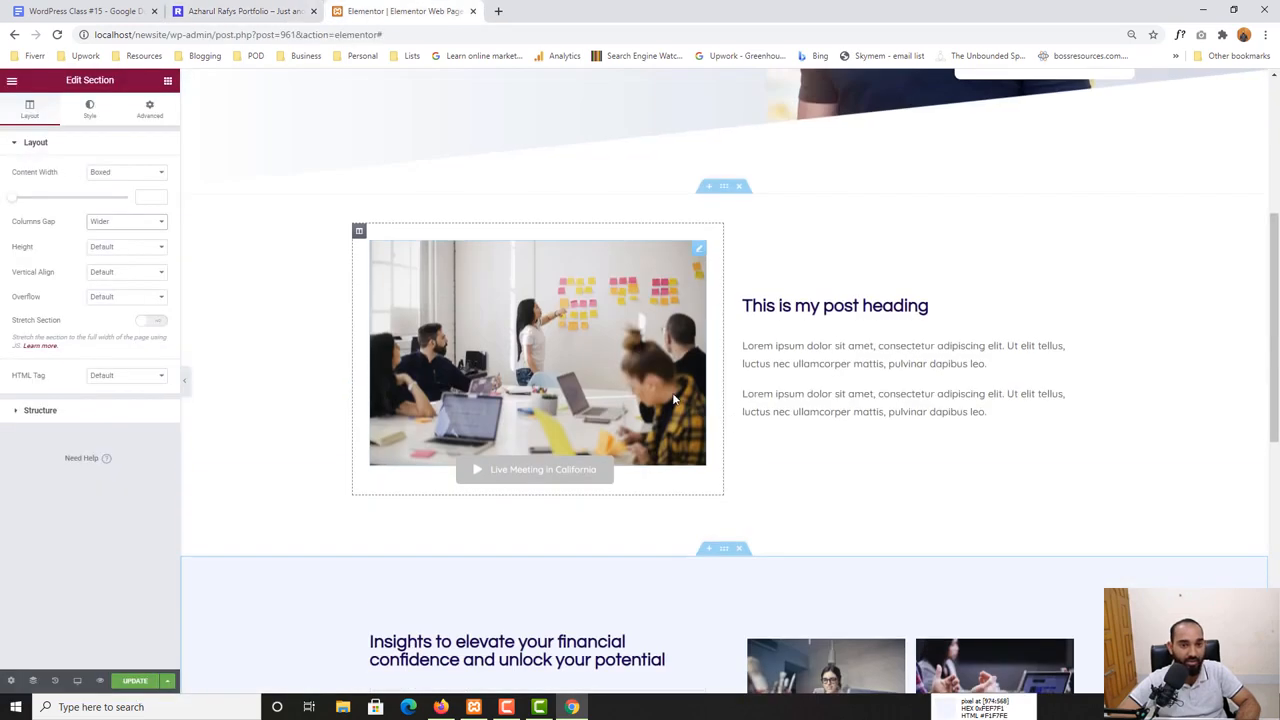
pyautogui.scroll(-2, 869, 329)
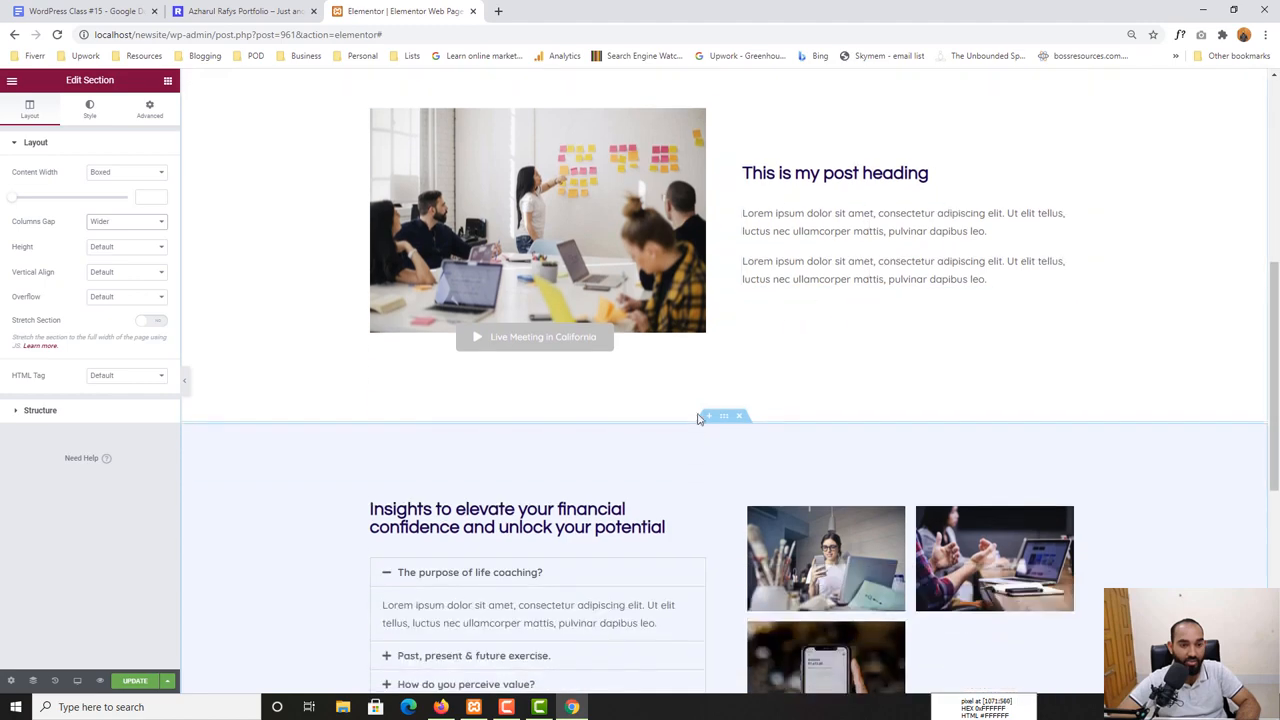
pyautogui.scroll(3, 749, 366)
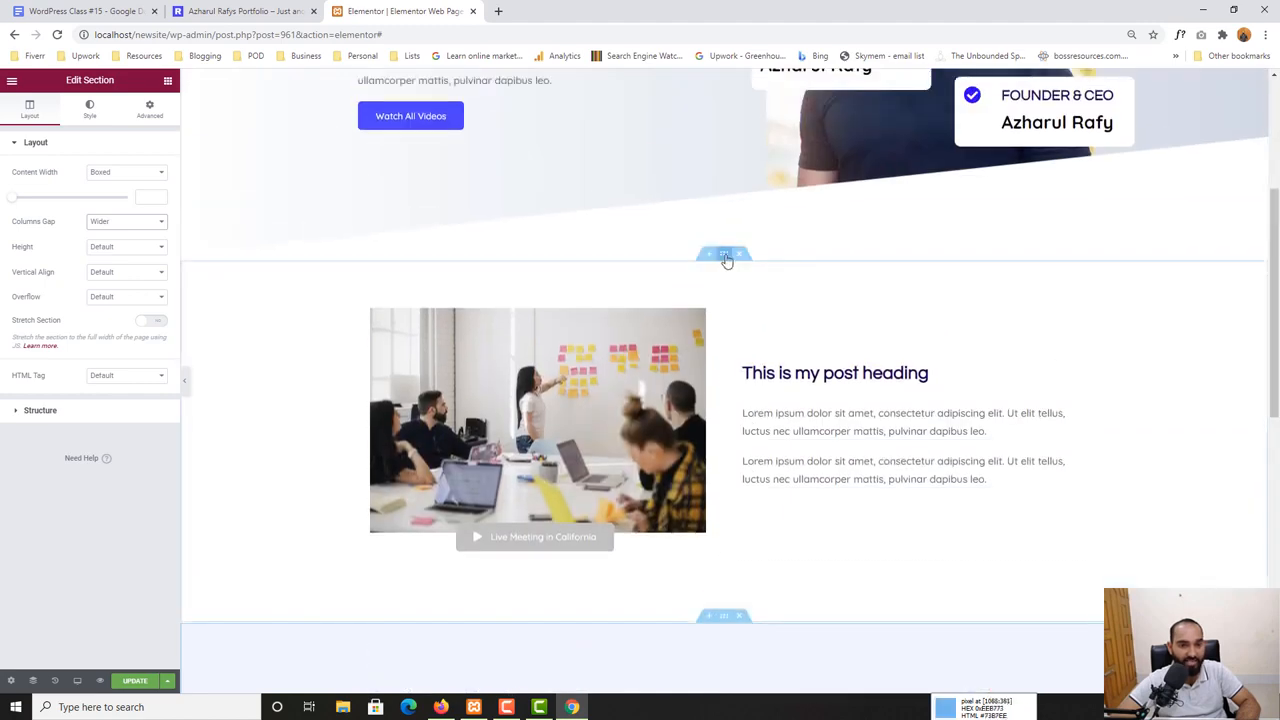
# Set the bottom shape divider of the section with the meeting photo and post heading to Tilt and check its lower edge
pyautogui.click(724, 260)
pyautogui.scroll(-1, 757, 584)
pyautogui.scroll(-1, 757, 584)
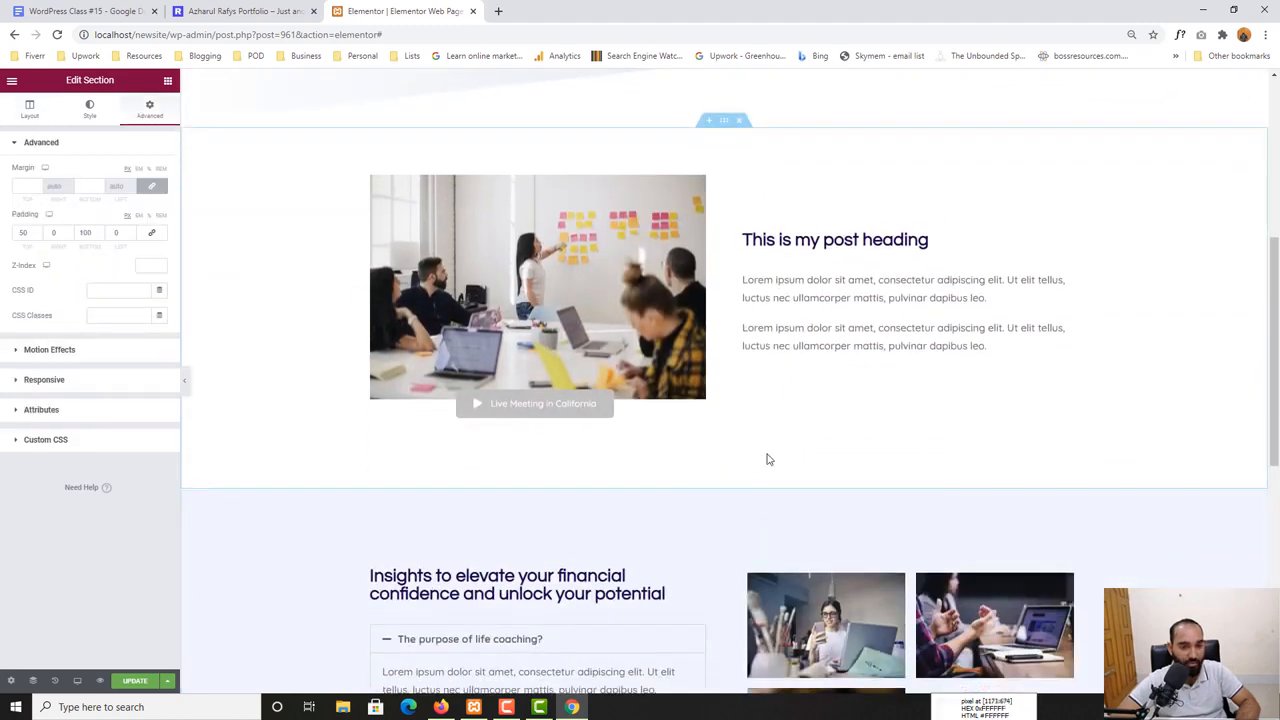
pyautogui.scroll(1, 449, 206)
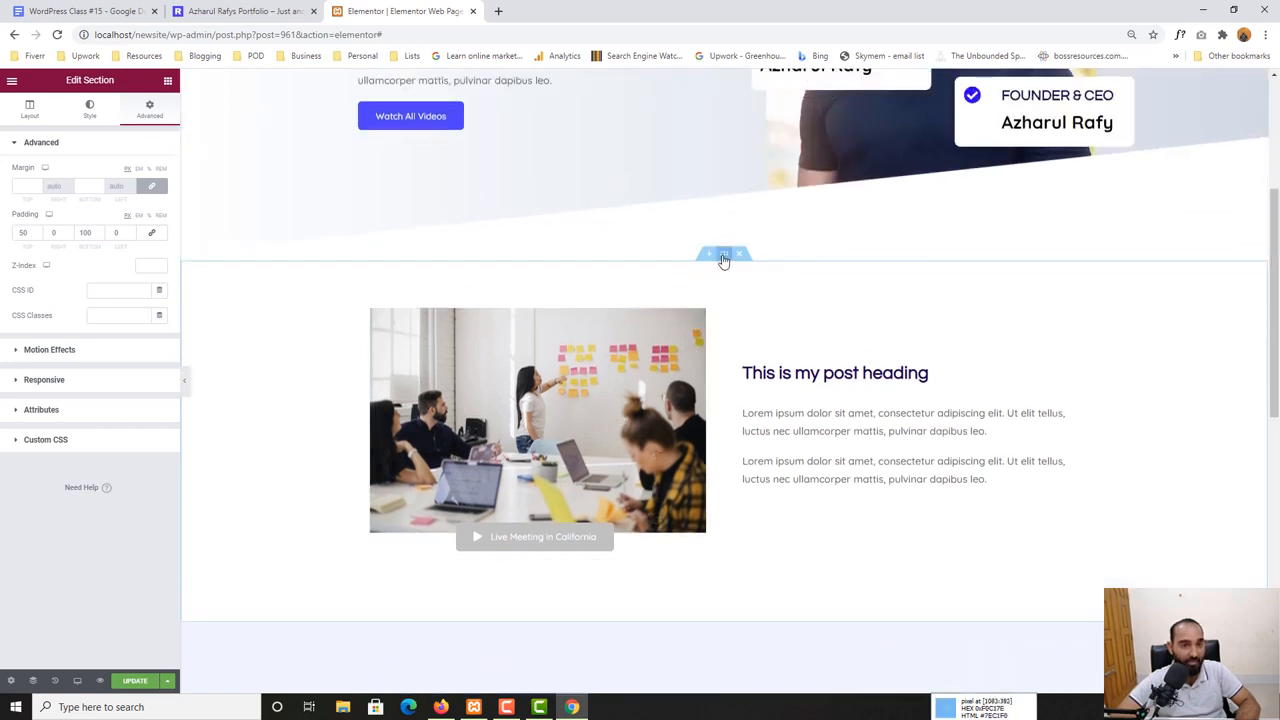
pyautogui.click(92, 119)
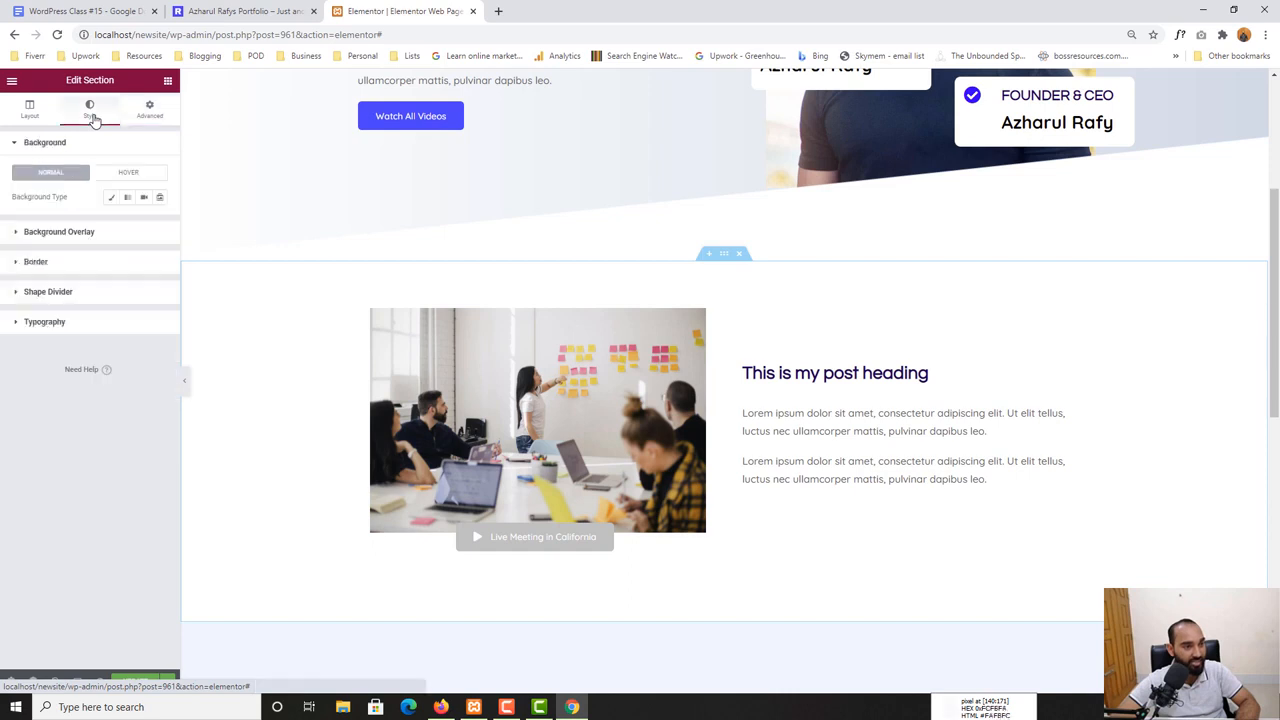
pyautogui.click(38, 296)
pyautogui.click(116, 269)
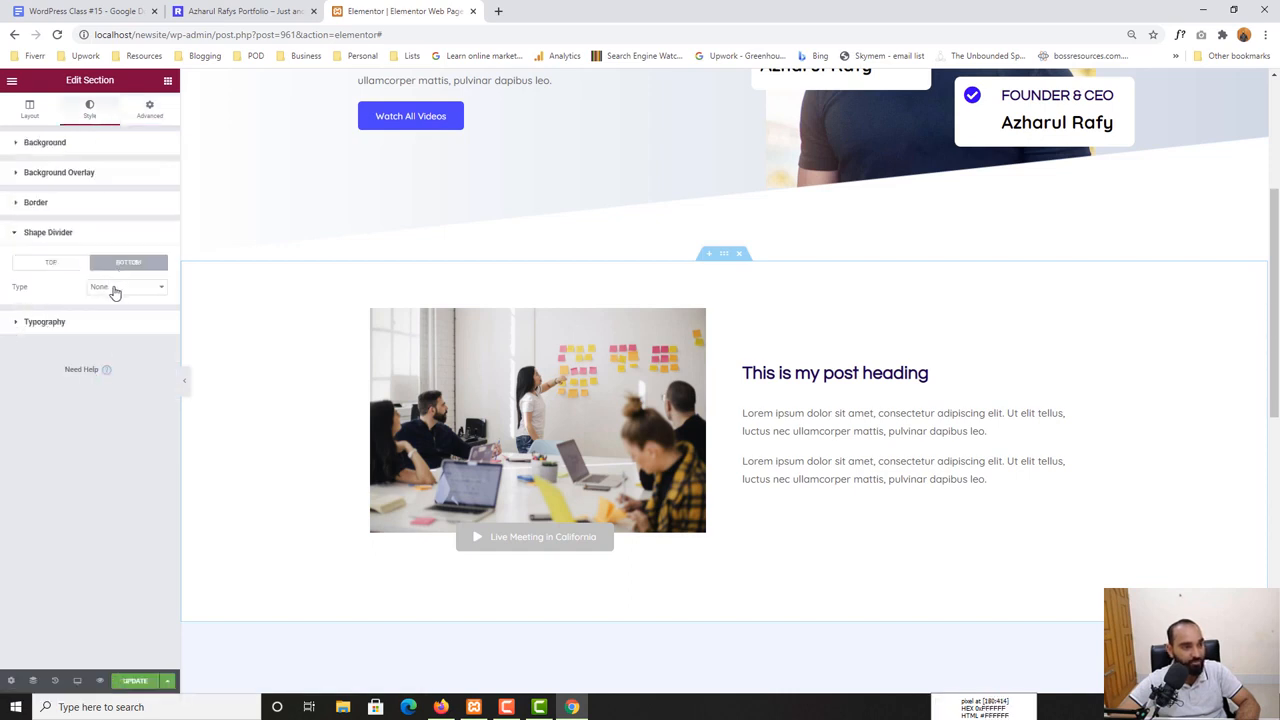
pyautogui.click(114, 288)
pyautogui.click(105, 377)
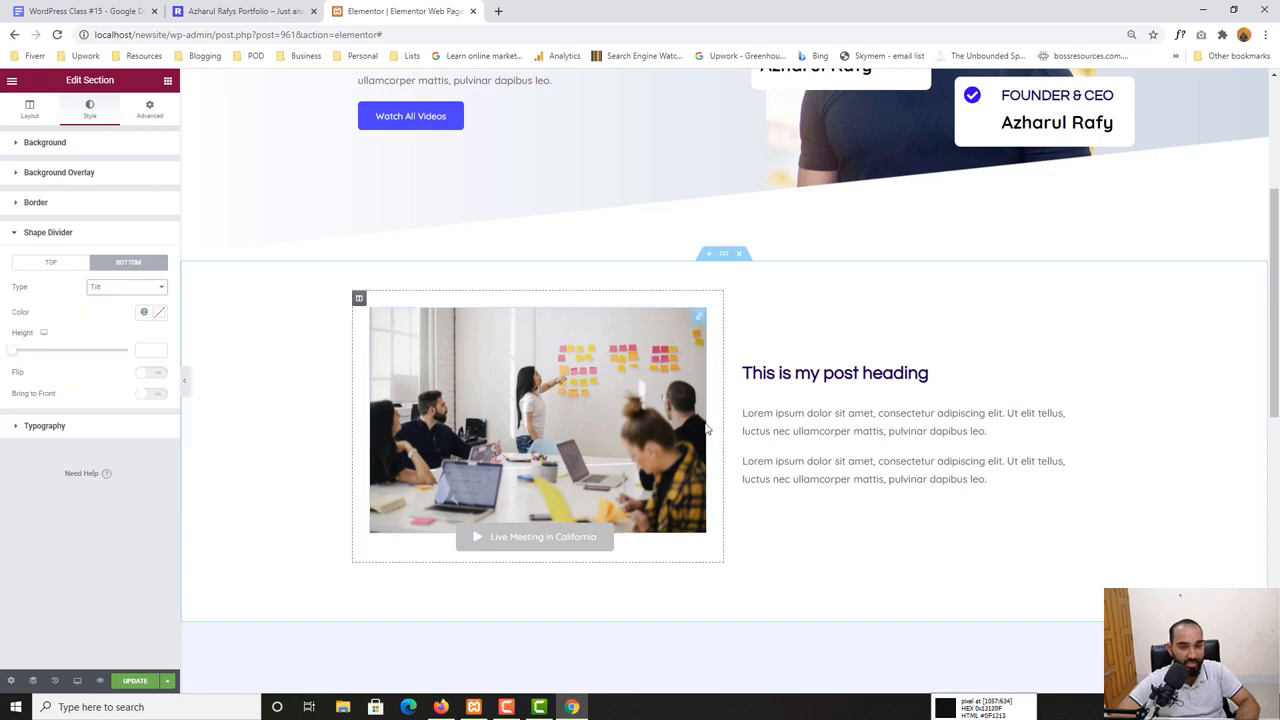
pyautogui.scroll(-1, 243, 437)
pyautogui.scroll(-2, 766, 430)
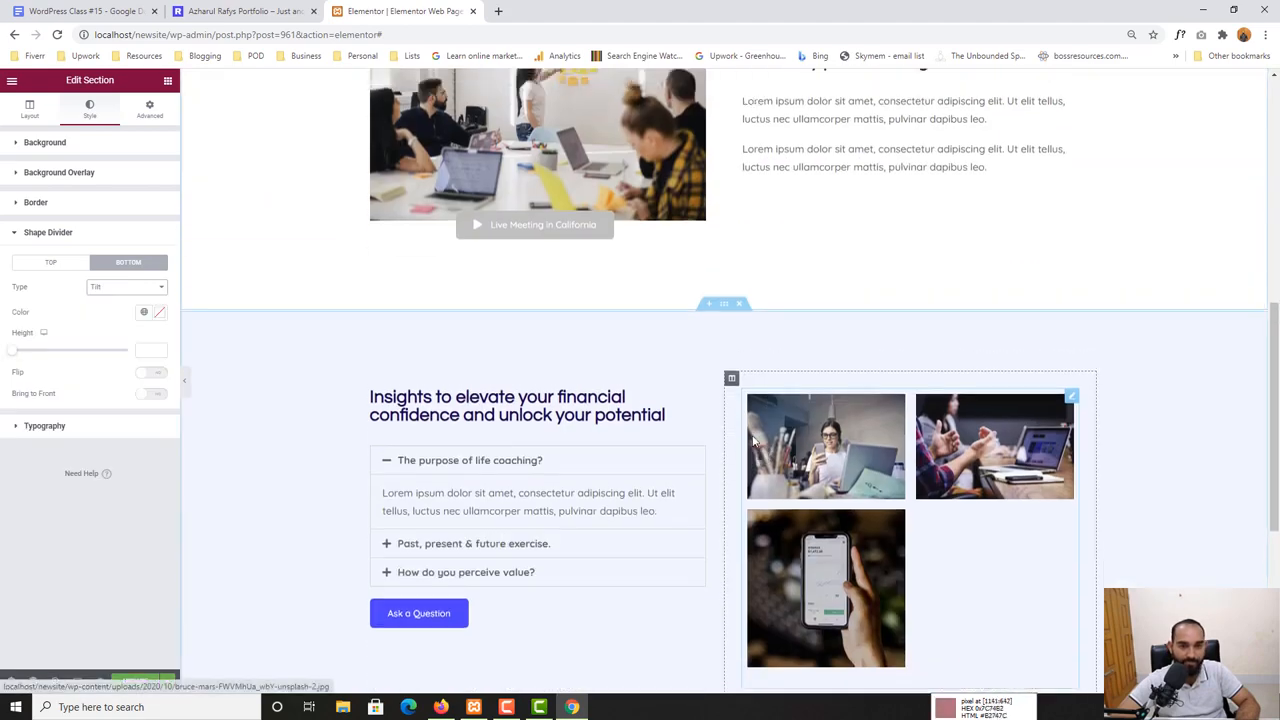
pyautogui.scroll(2, 766, 430)
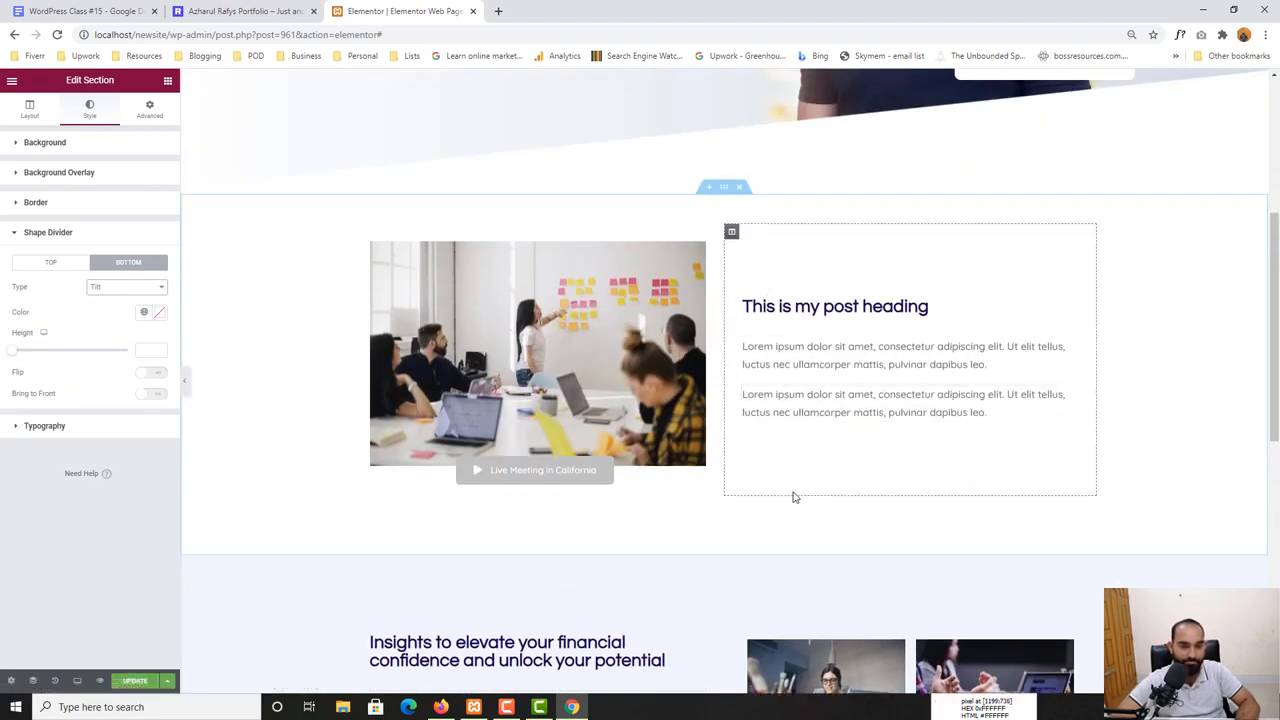
pyautogui.scroll(-1, 935, 503)
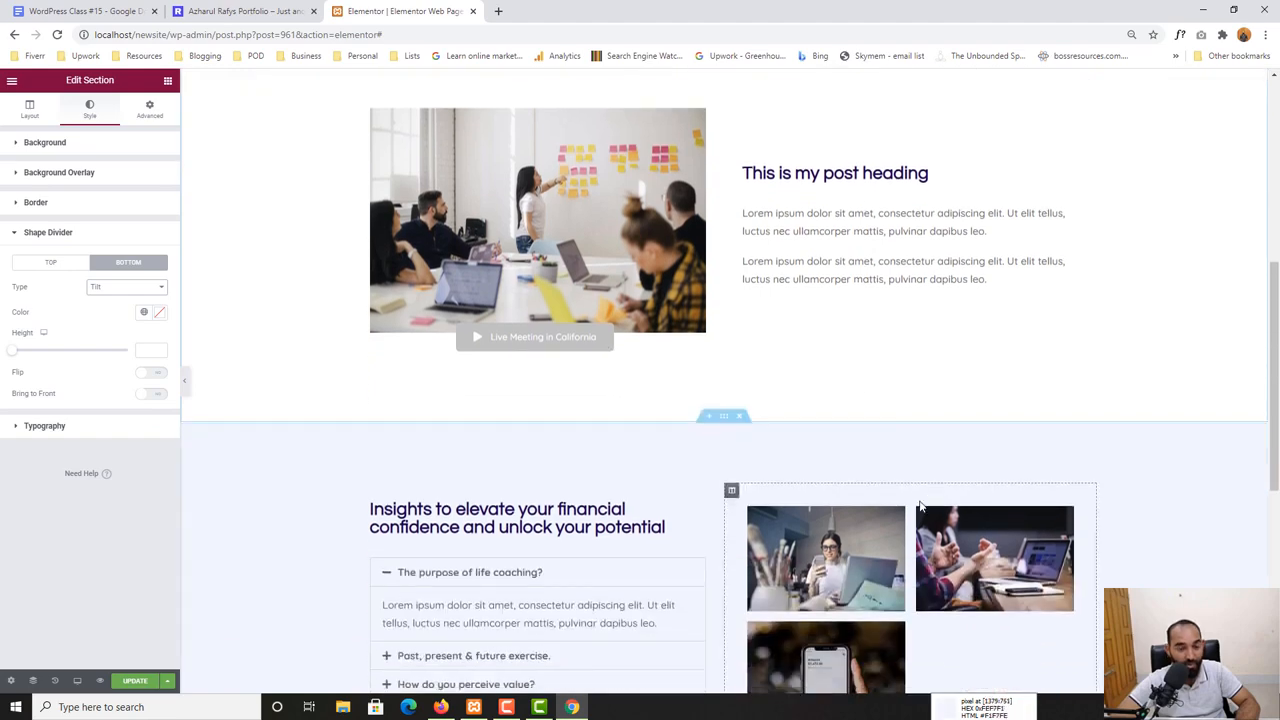
pyautogui.scroll(3, 720, 446)
pyautogui.scroll(-2, 756, 378)
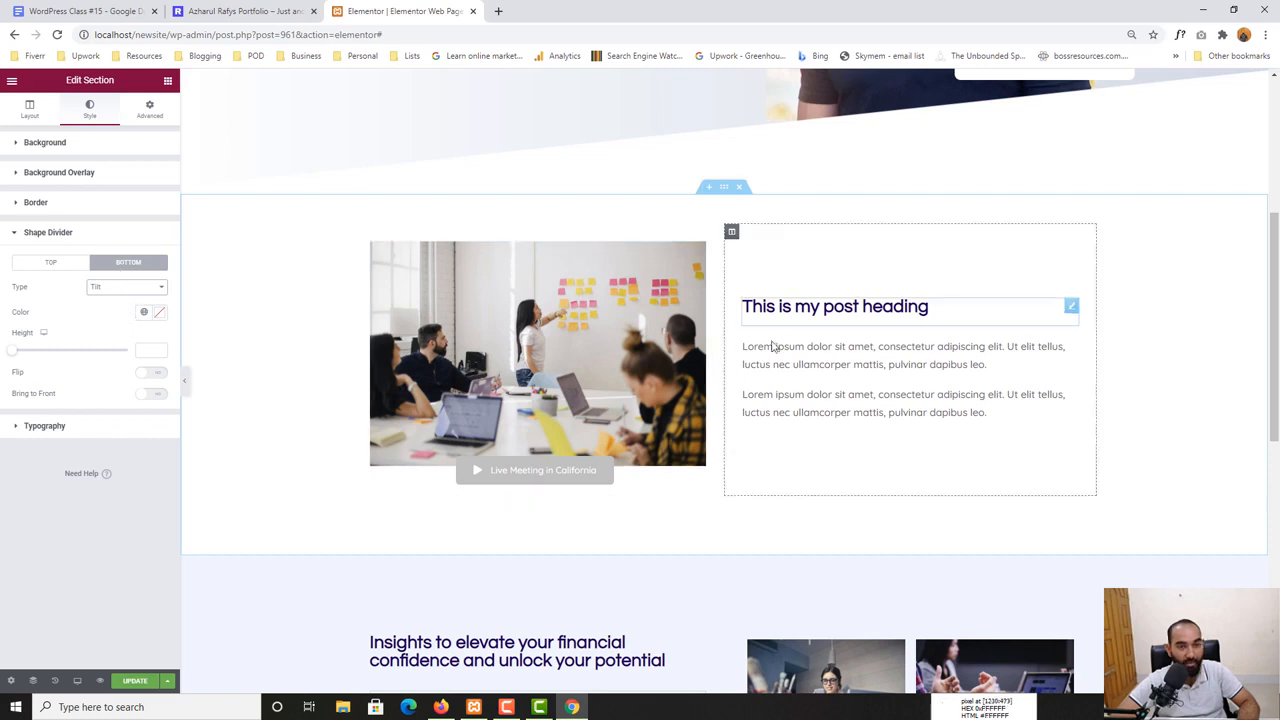
# Check the slanted edge on the finished homepage and set the Insights section's top shape divider to Tilt
pyautogui.scroll(-1, 716, 410)
pyautogui.moveTo(721, 424)
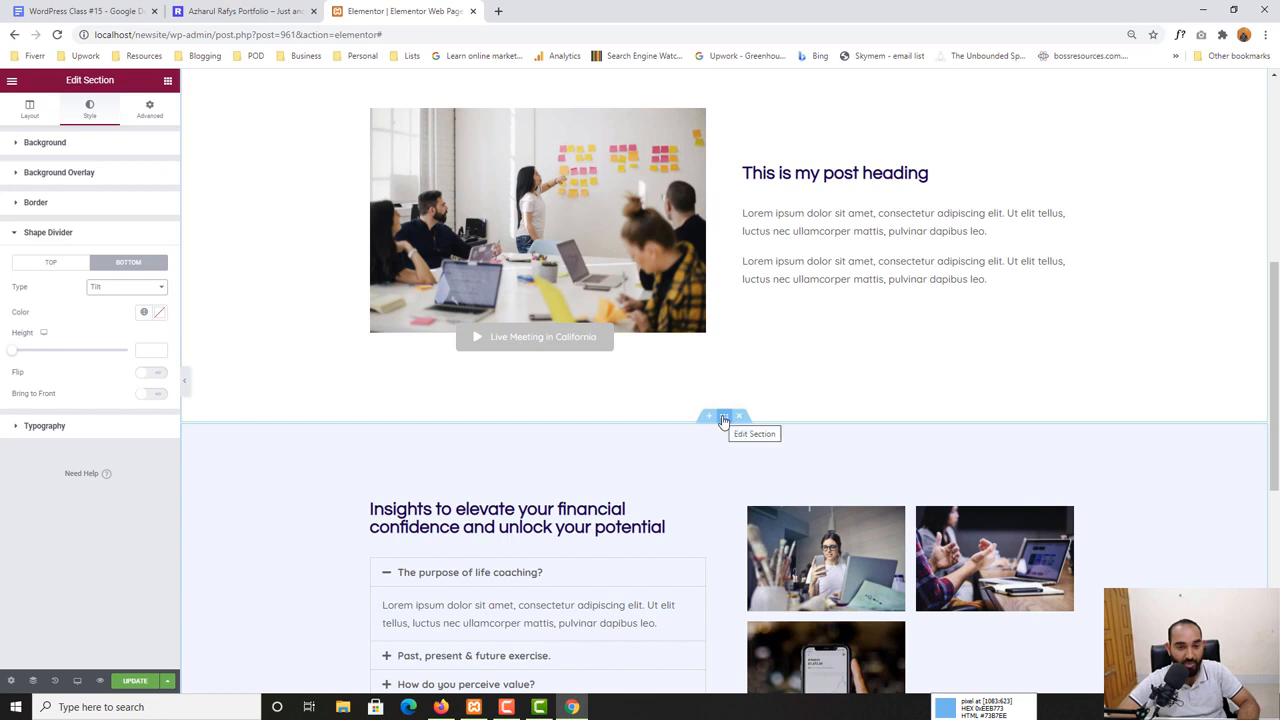
pyautogui.click(724, 419)
pyautogui.scroll(-1, 720, 415)
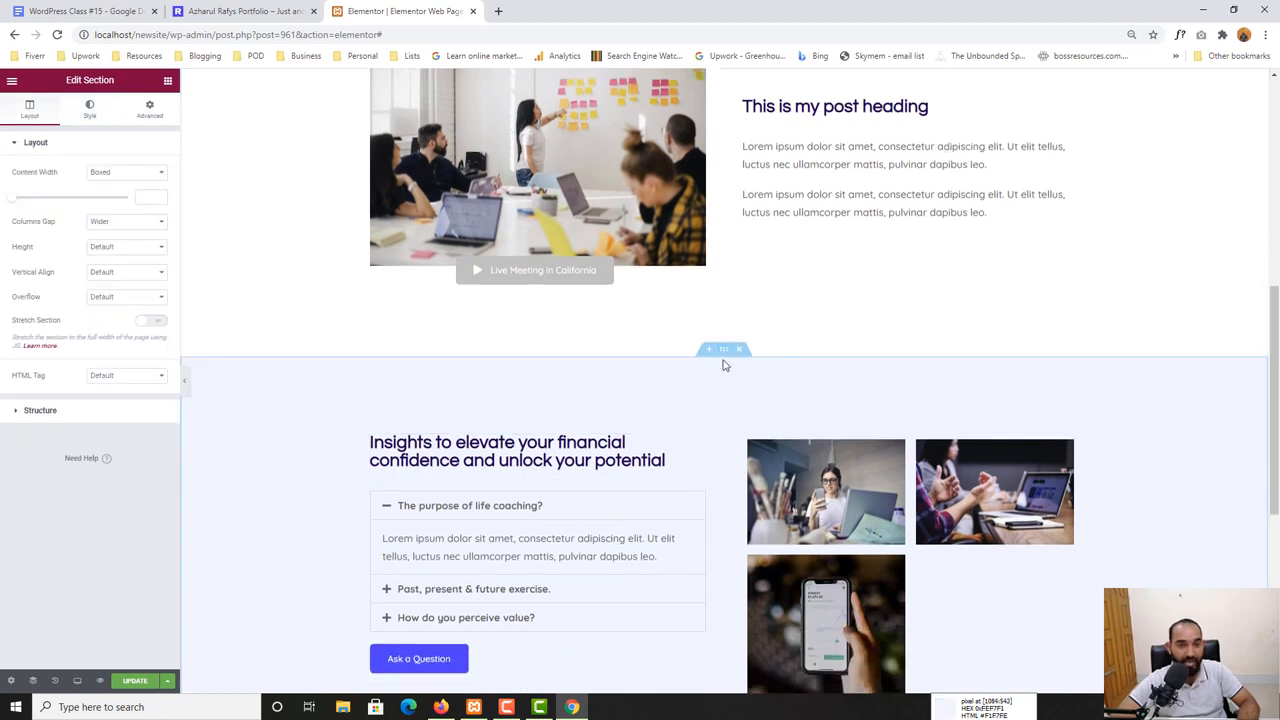
pyautogui.click(89, 110)
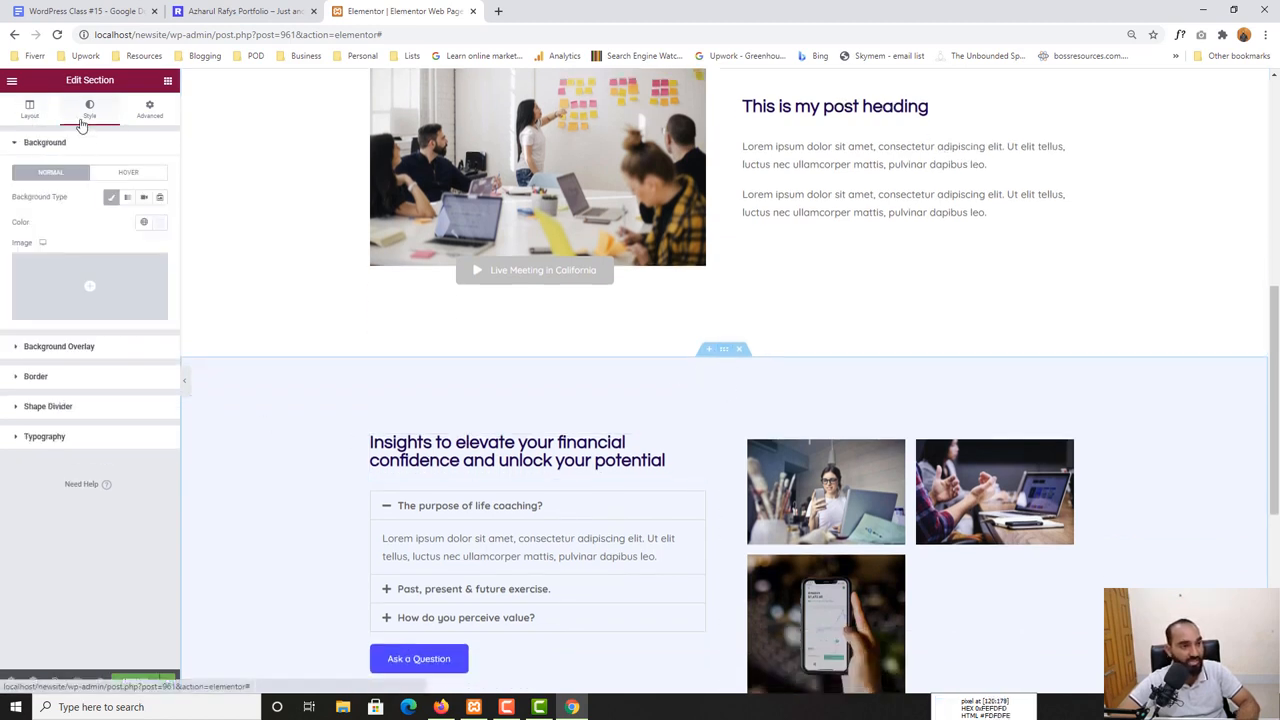
pyautogui.click(28, 413)
pyautogui.click(280, 10)
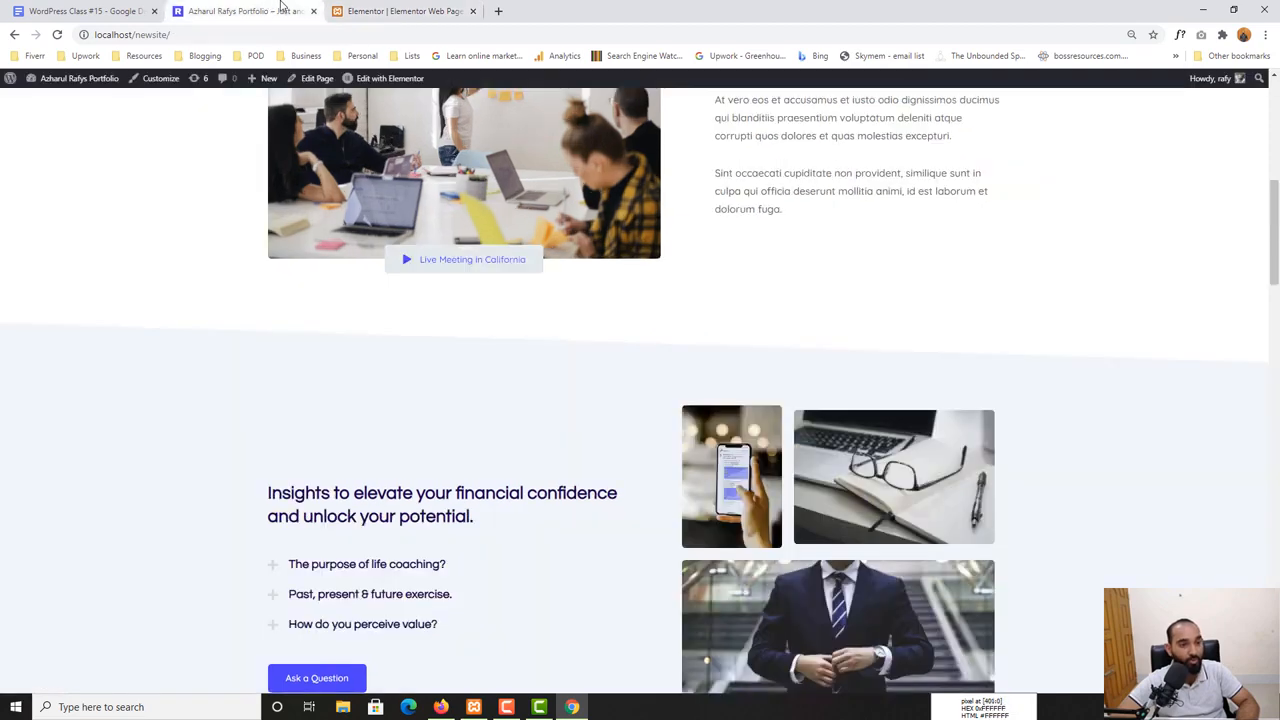
pyautogui.click(408, 8)
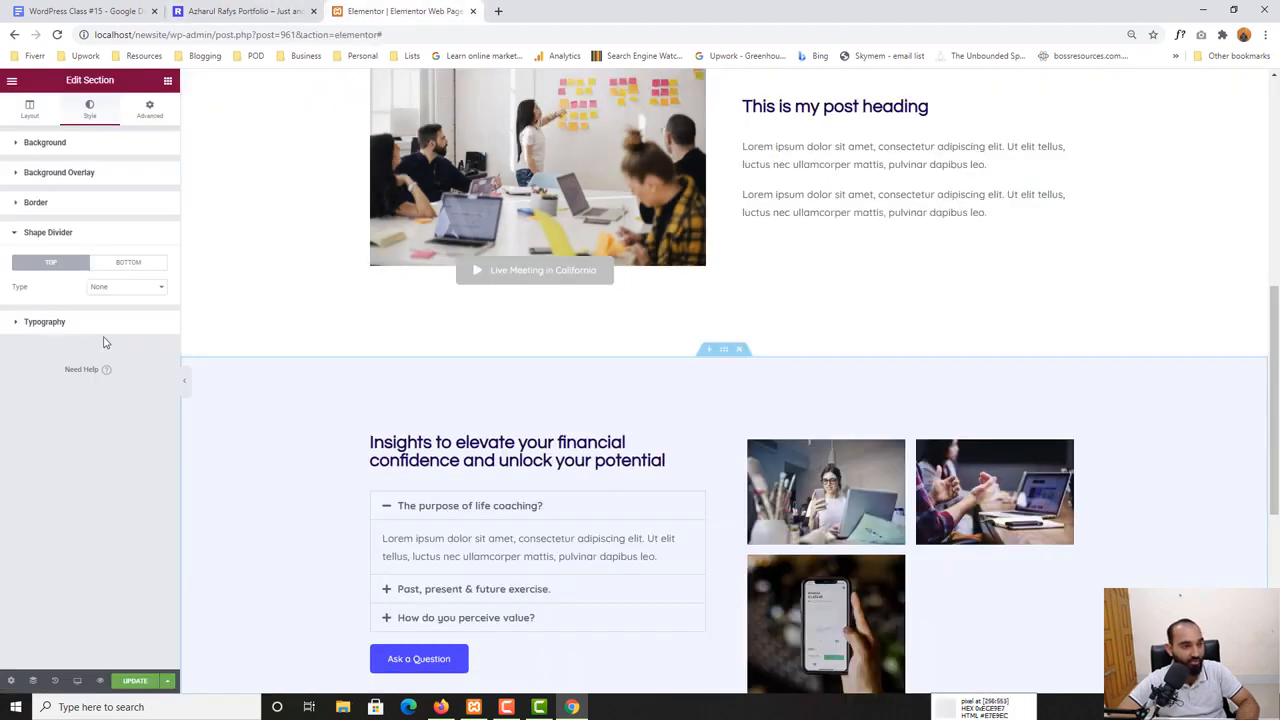
pyautogui.click(128, 265)
pyautogui.click(69, 266)
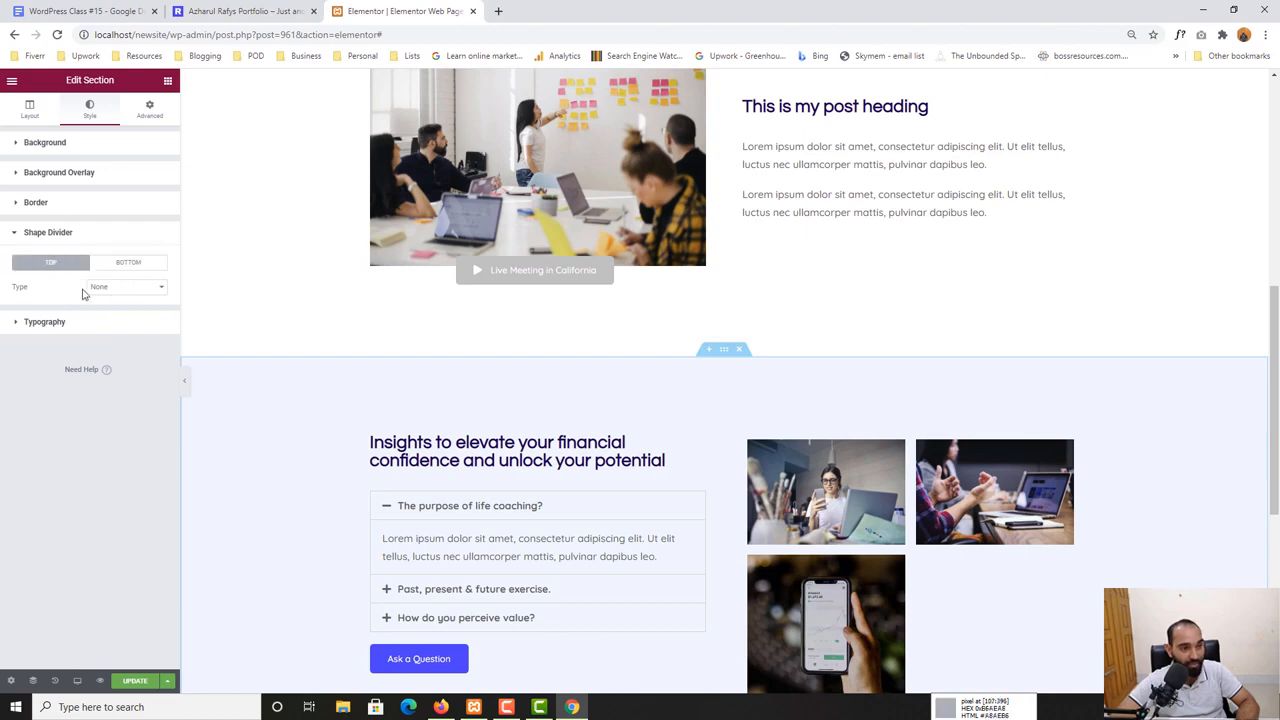
pyautogui.scroll(3, 586, 453)
pyautogui.scroll(-3, 586, 453)
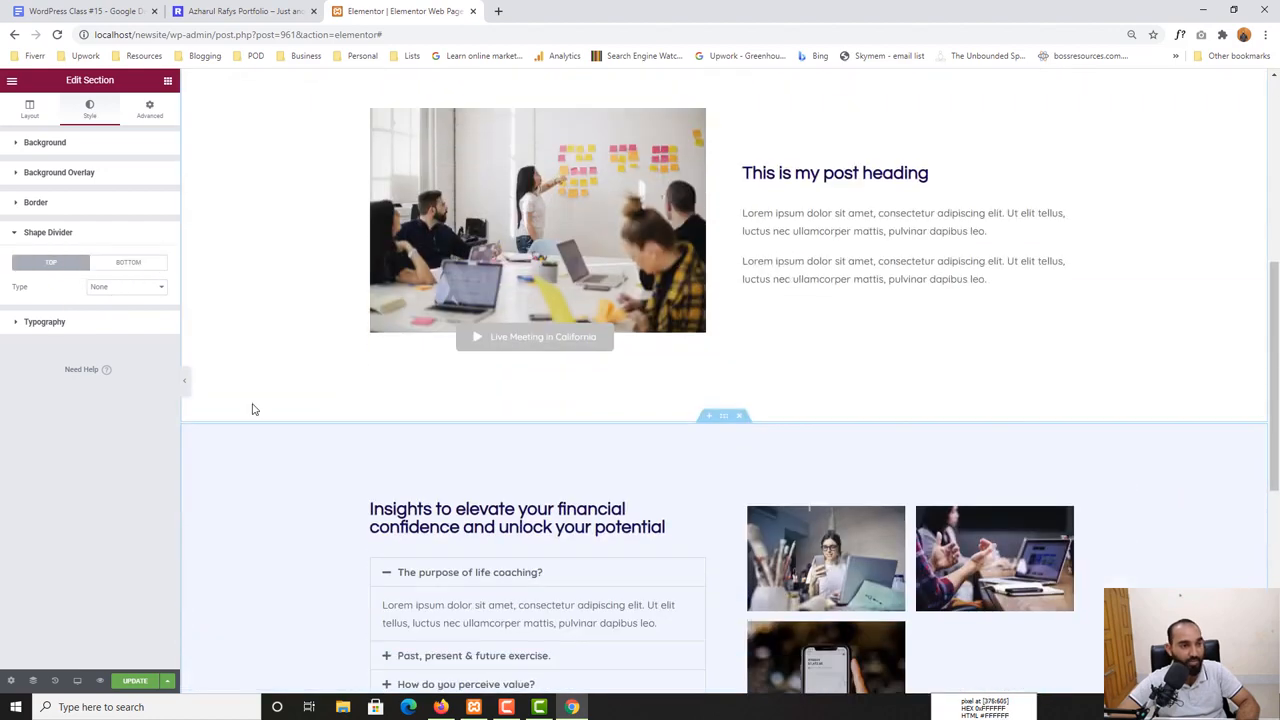
pyautogui.click(143, 290)
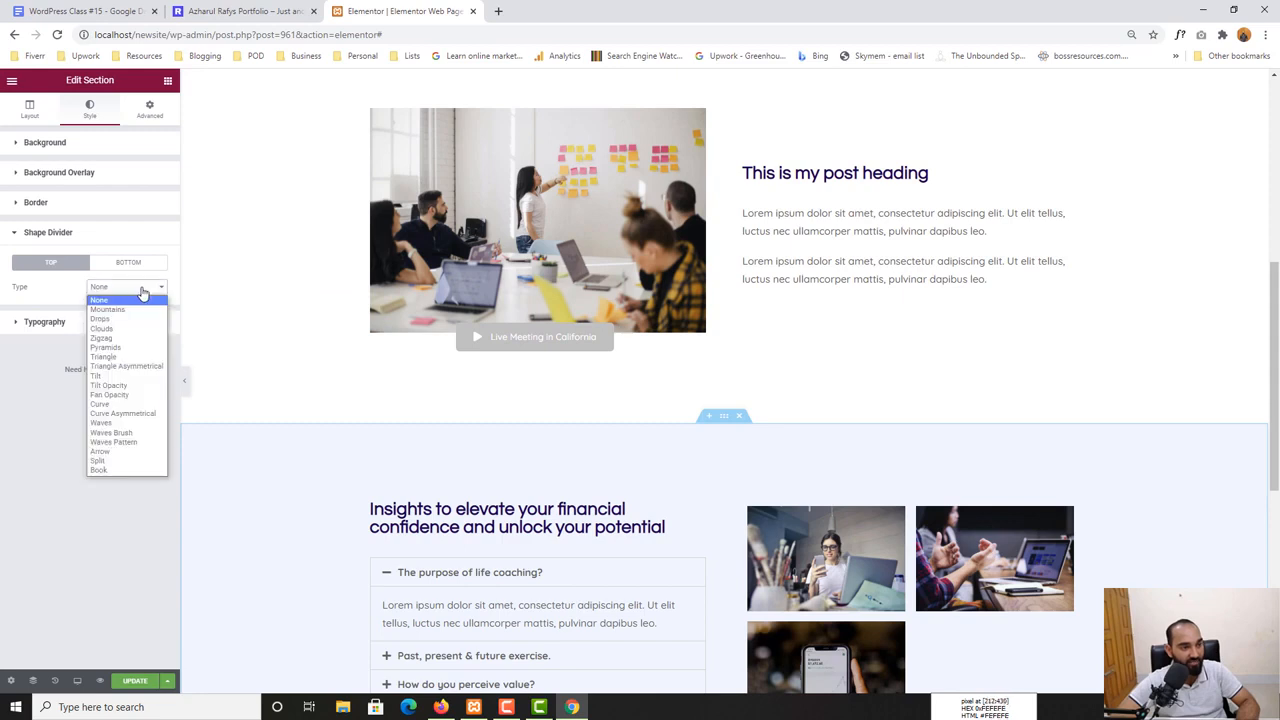
pyautogui.click(100, 375)
pyautogui.scroll(-1, 622, 416)
pyautogui.scroll(-1, 622, 416)
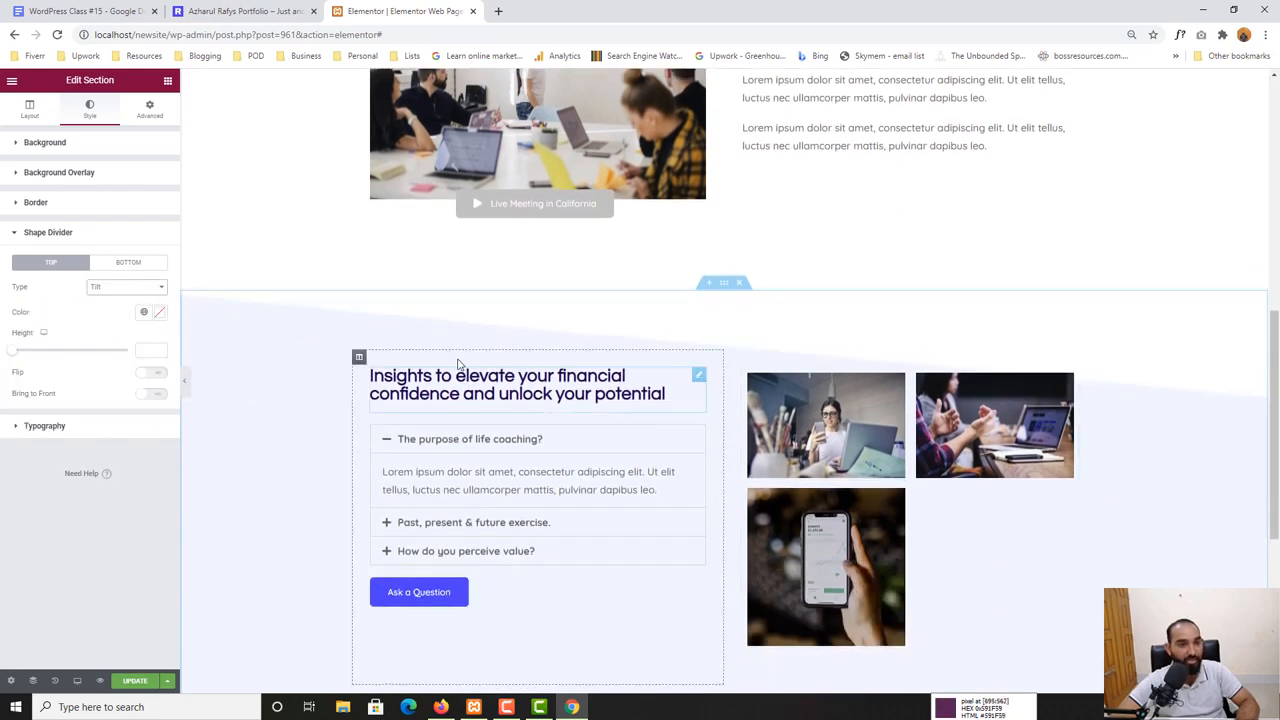
# Compare the slant with the finished homepage and set the Insights section's top divider height to 75
pyautogui.click(258, 8)
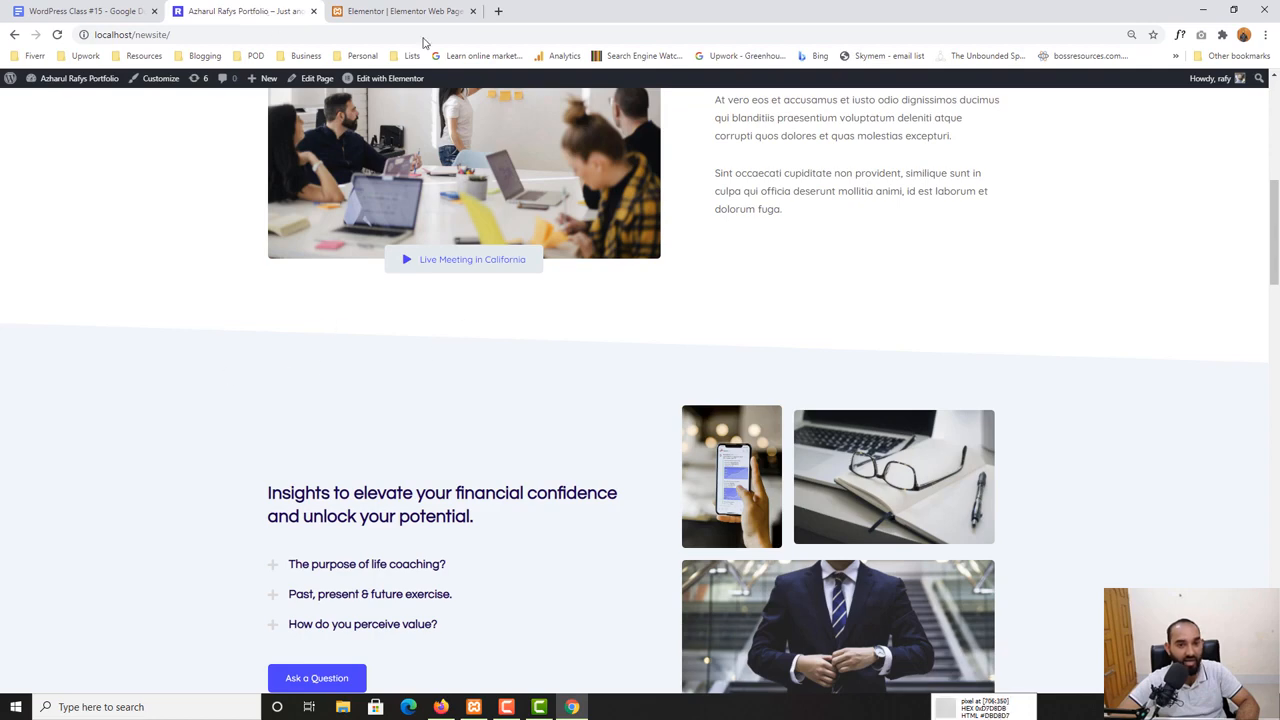
pyautogui.click(405, 11)
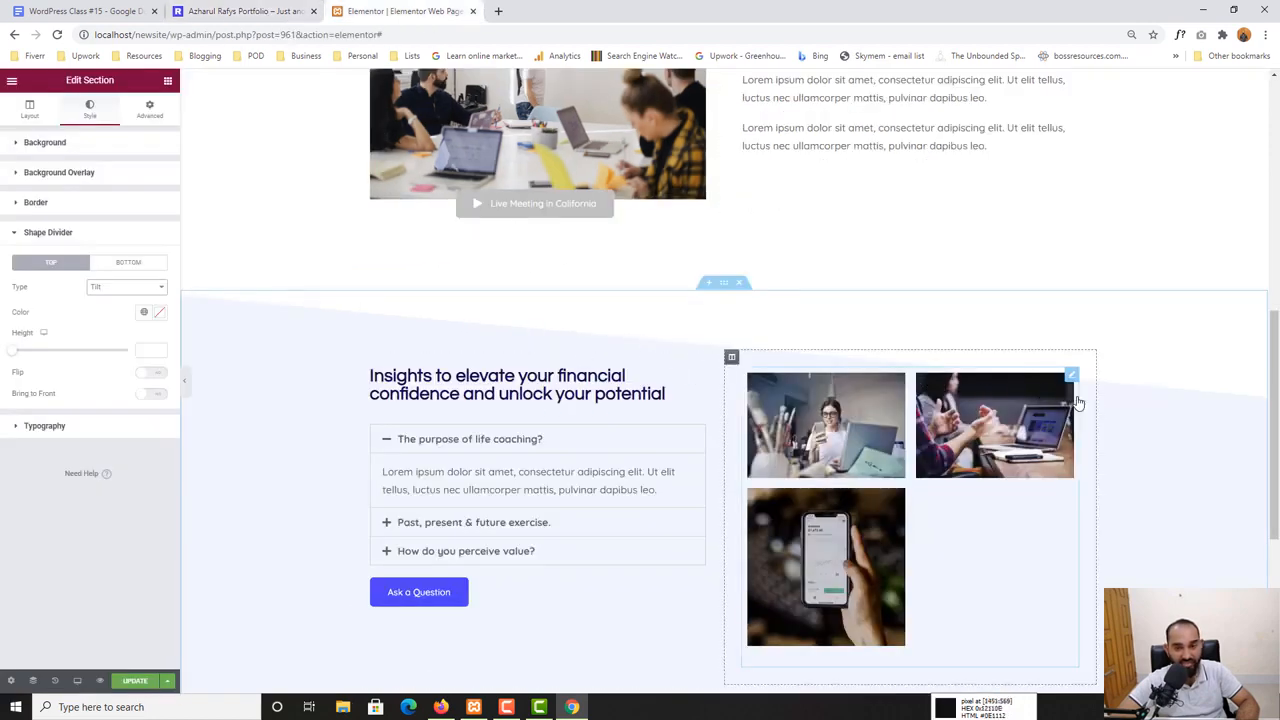
pyautogui.click(14, 352)
pyautogui.moveTo(14, 357); pyautogui.dragTo(33, 361)
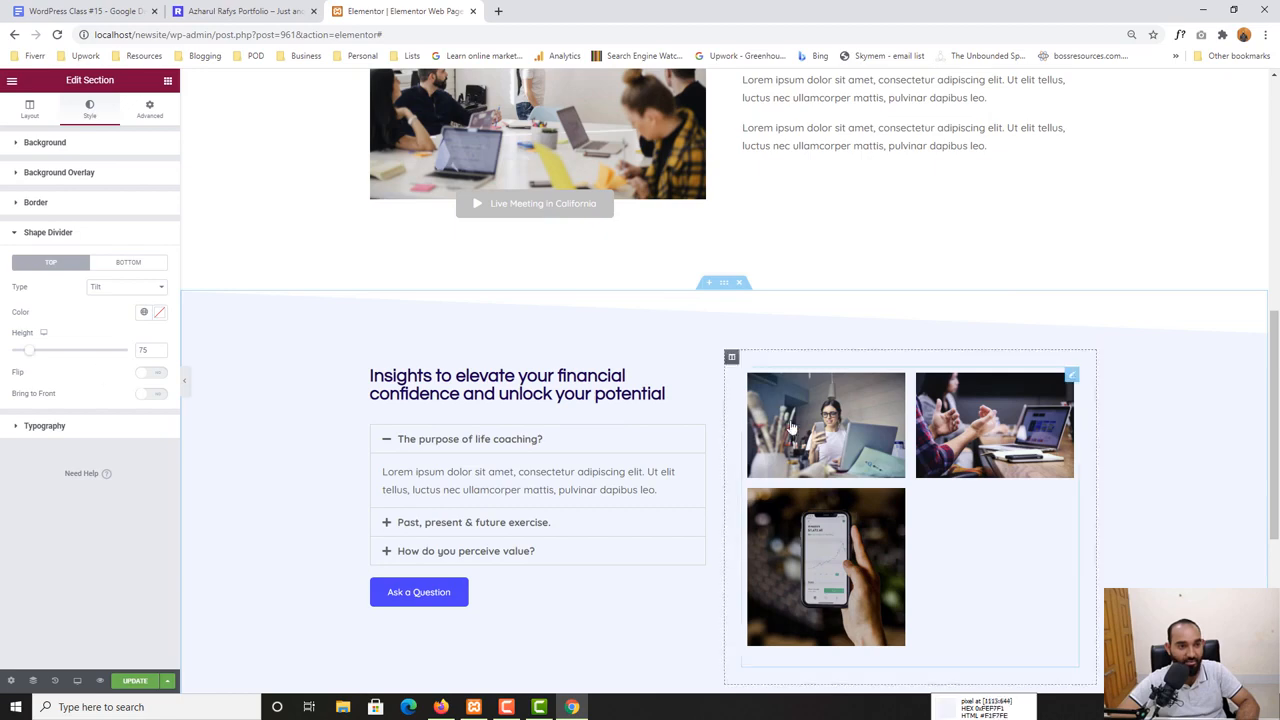
# Check the Insights section's lower edge on the finished homepage and add a tilt-style bottom shape divider to the edited section
pyautogui.scroll(3, 400, 372)
pyautogui.scroll(-8, 390, 376)
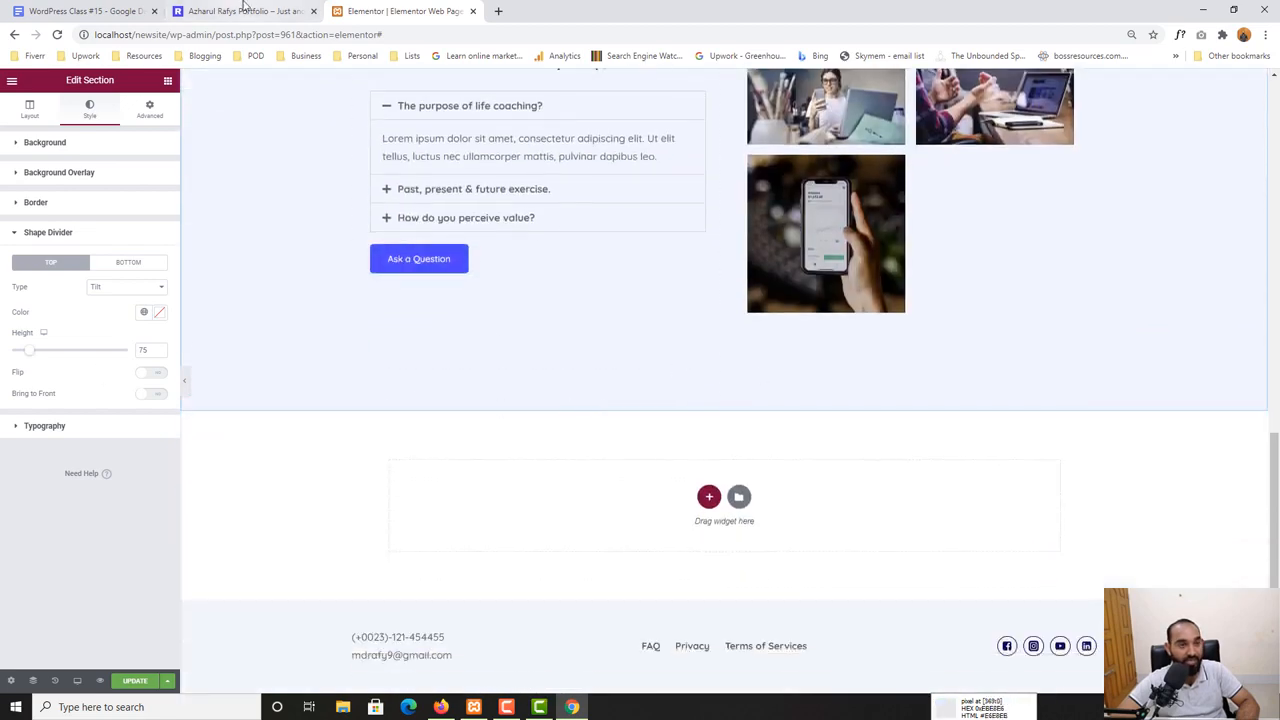
pyautogui.click(245, 11)
pyautogui.scroll(-3, 474, 465)
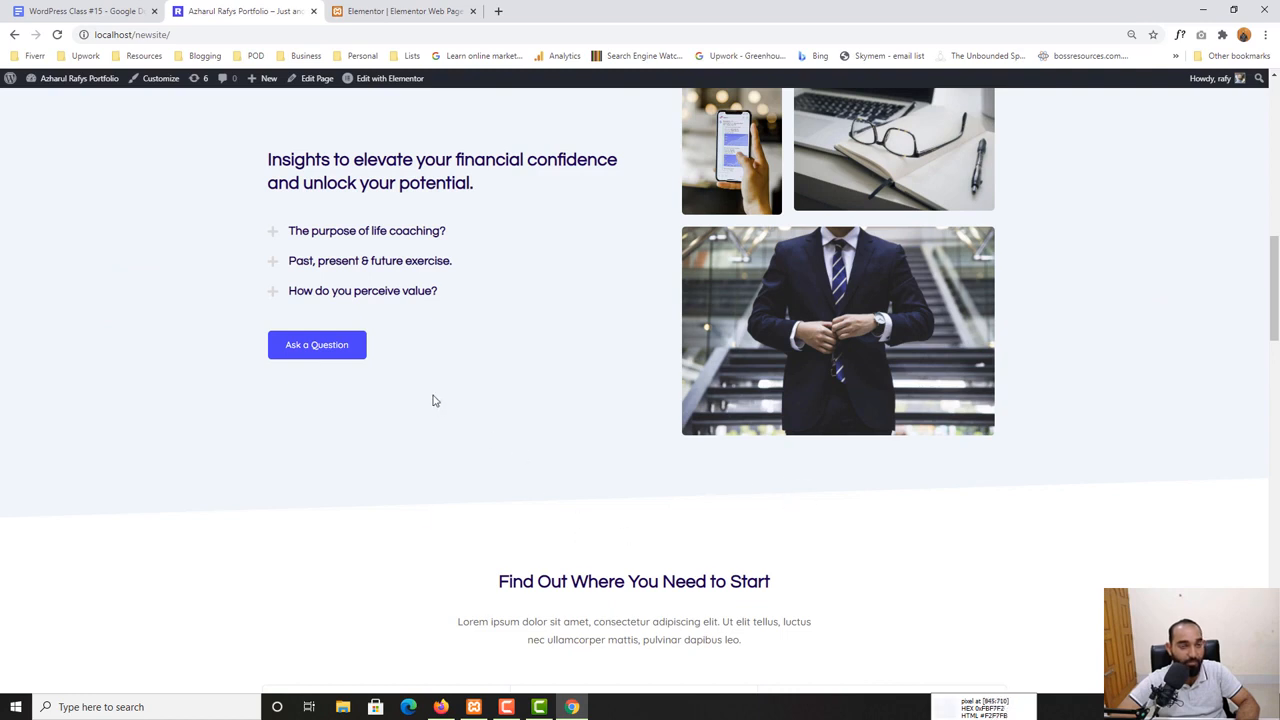
pyautogui.click(428, 11)
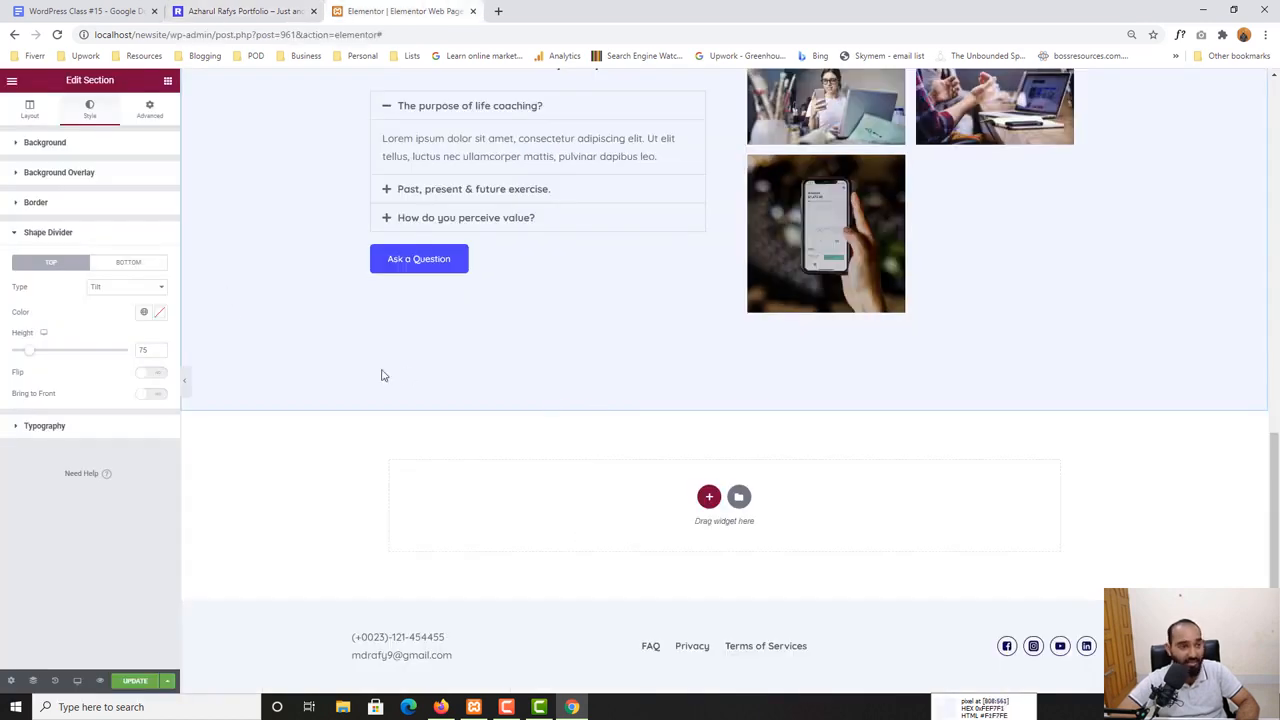
pyautogui.click(126, 268)
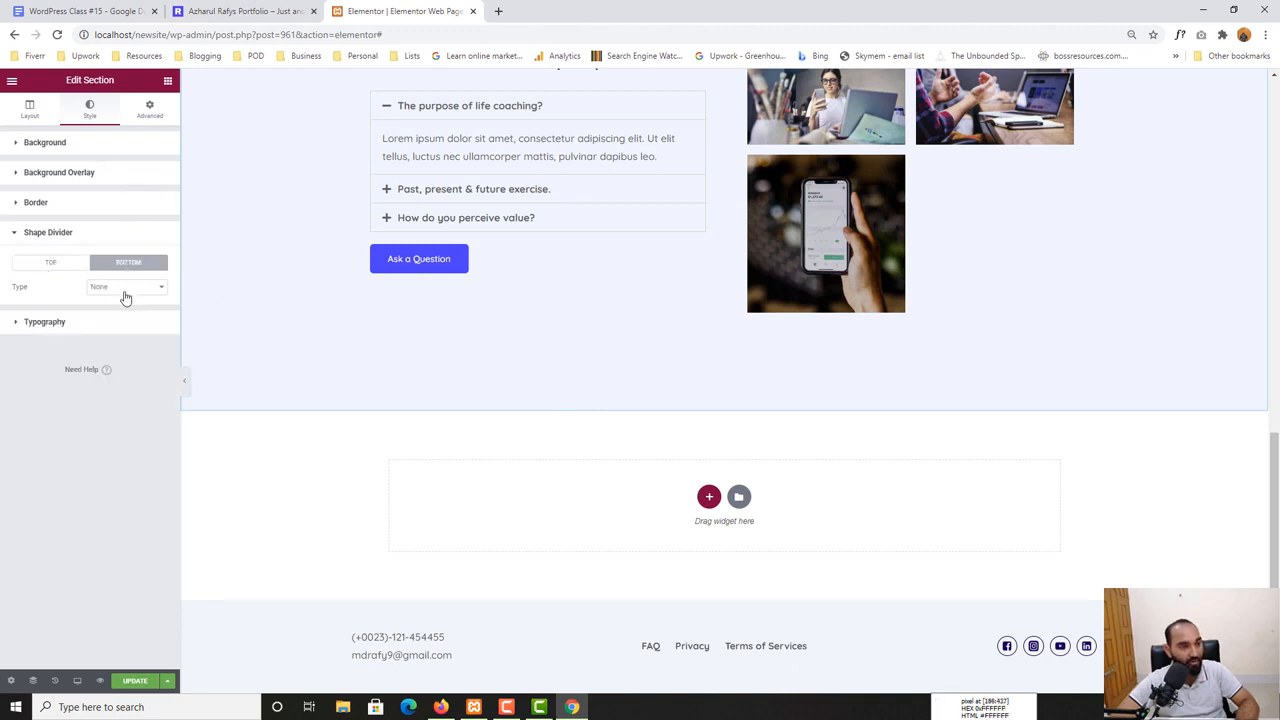
pyautogui.click(104, 290)
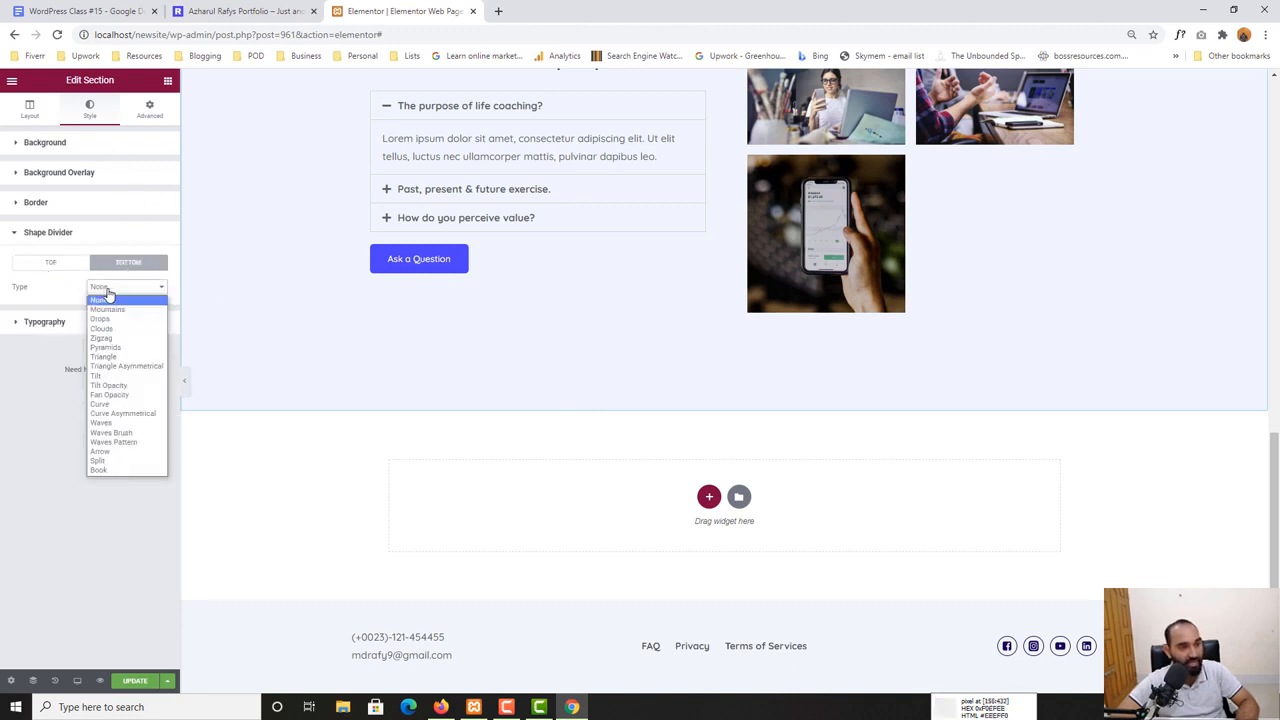
pyautogui.click(107, 384)
pyautogui.hotkey('ctrl', 'shift', 'Tab')
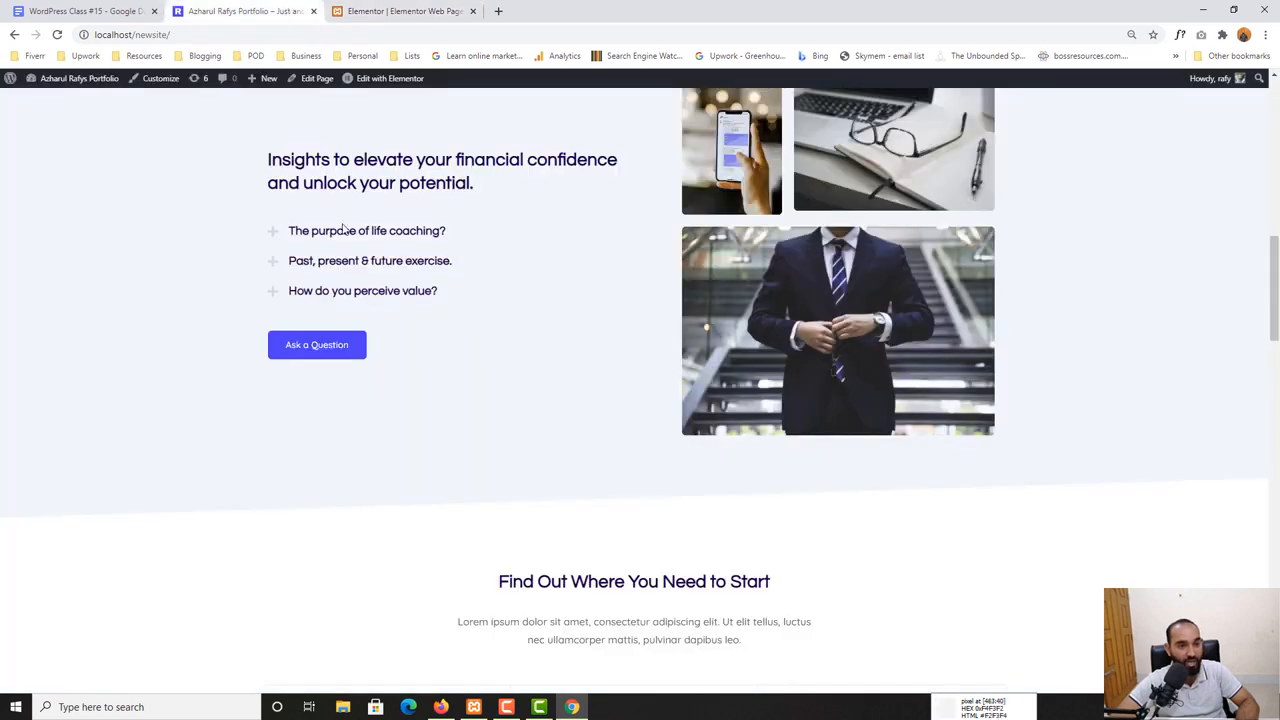
# Compare the lower slant with the finished homepage, flip the Insights section's bottom divider, set its height to 75 and update the page
pyautogui.scroll(1, 560, 470)
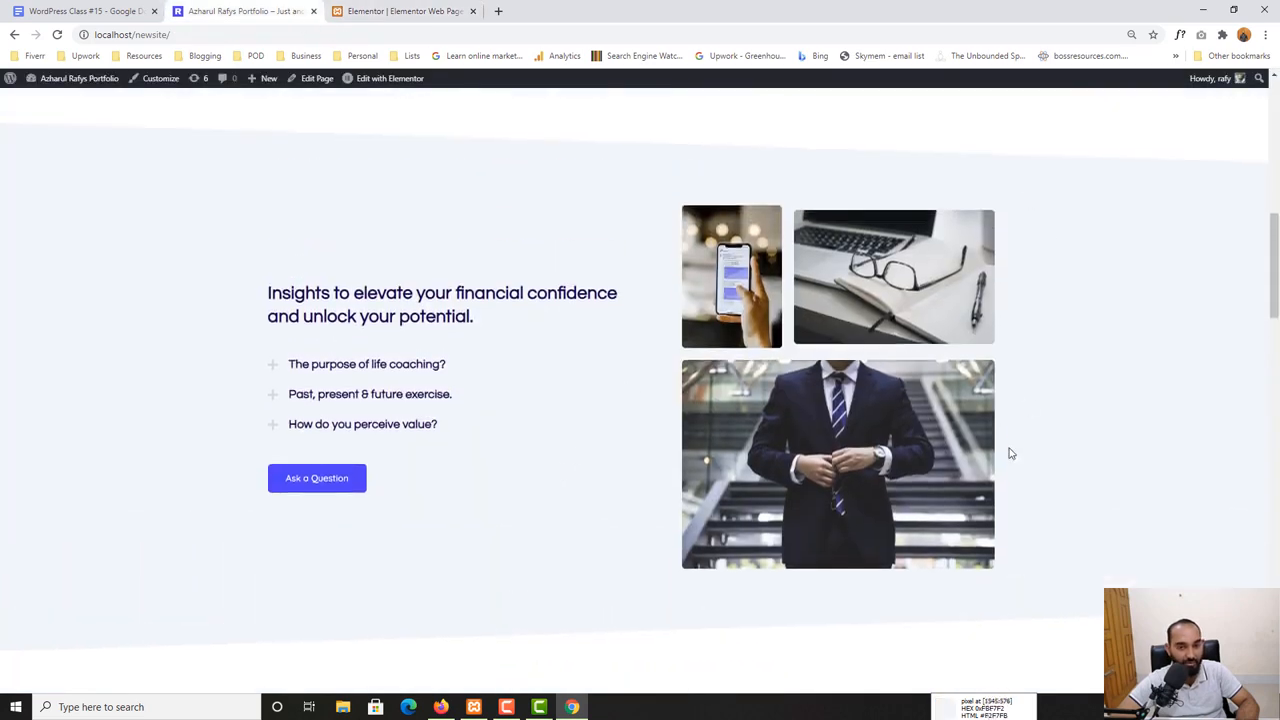
pyautogui.scroll(-1, 1010, 453)
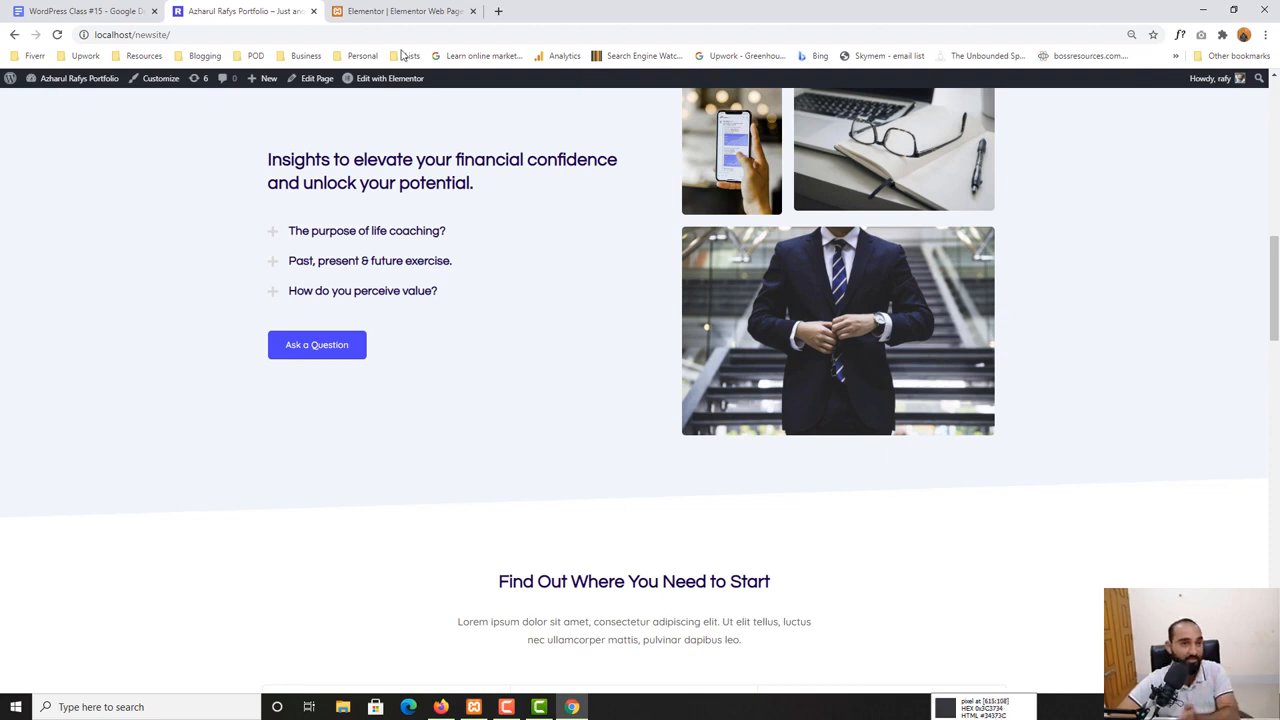
pyautogui.click(401, 12)
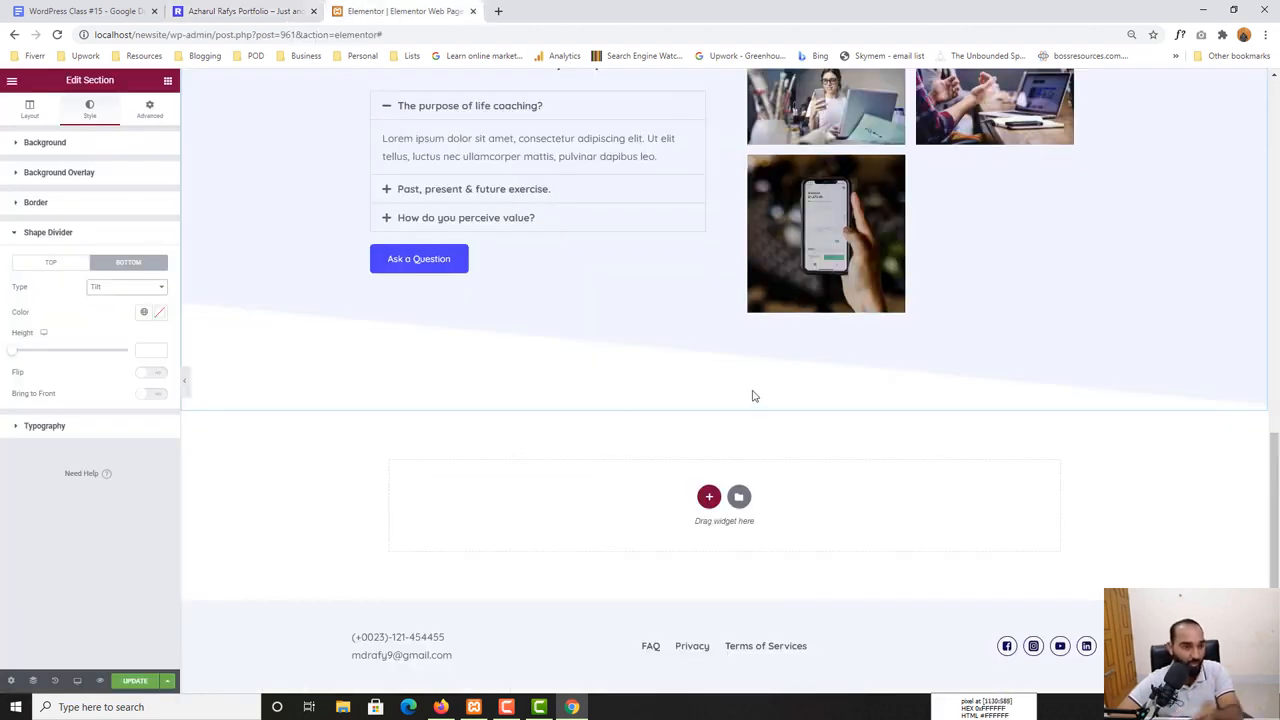
pyautogui.click(153, 373)
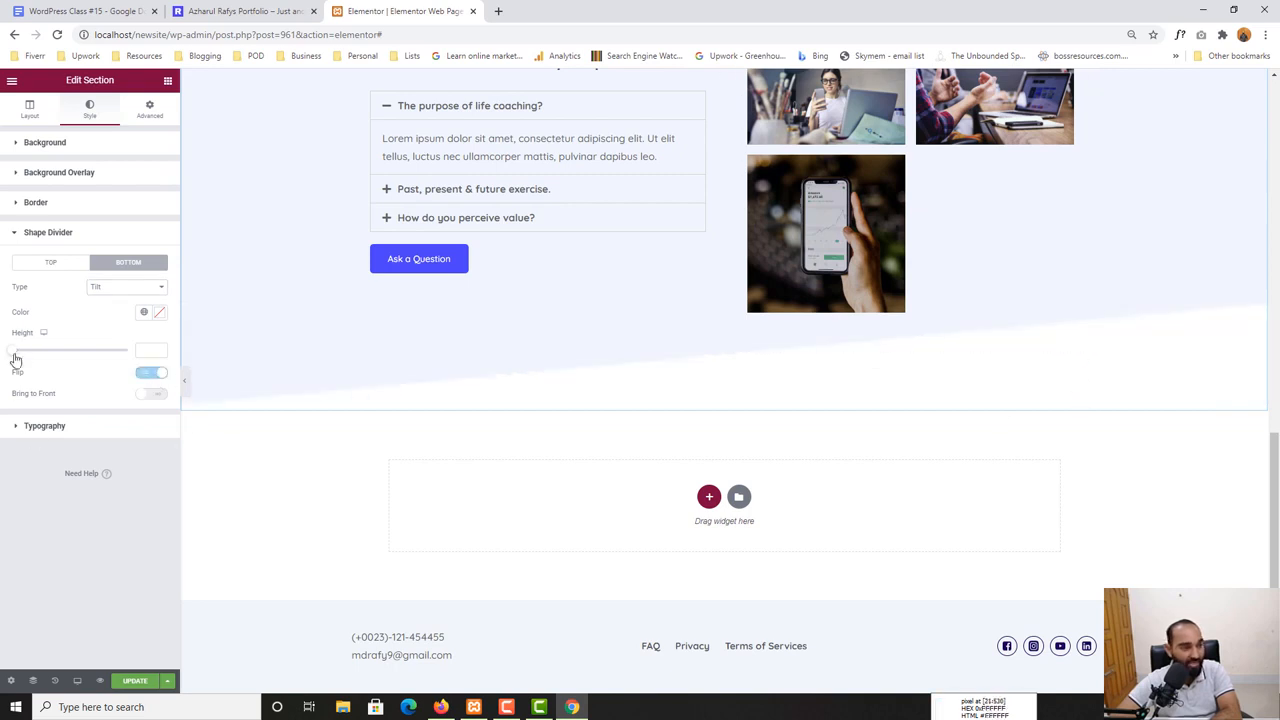
pyautogui.moveTo(14, 354); pyautogui.dragTo(39, 357)
pyautogui.scroll(2, 786, 486)
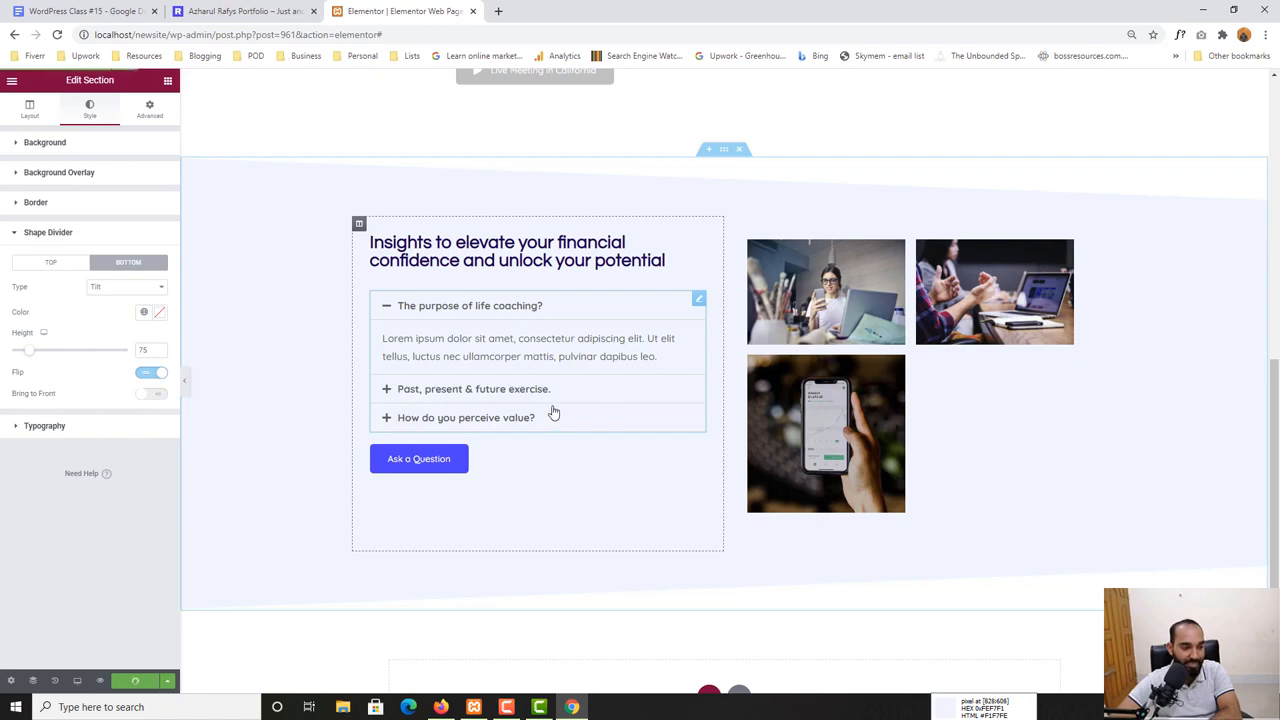
# Preview the page and review the slanted dividers from the hero section down to the Insights section and footer
pyautogui.scroll(1, 420, 282)
pyautogui.scroll(10, 420, 282)
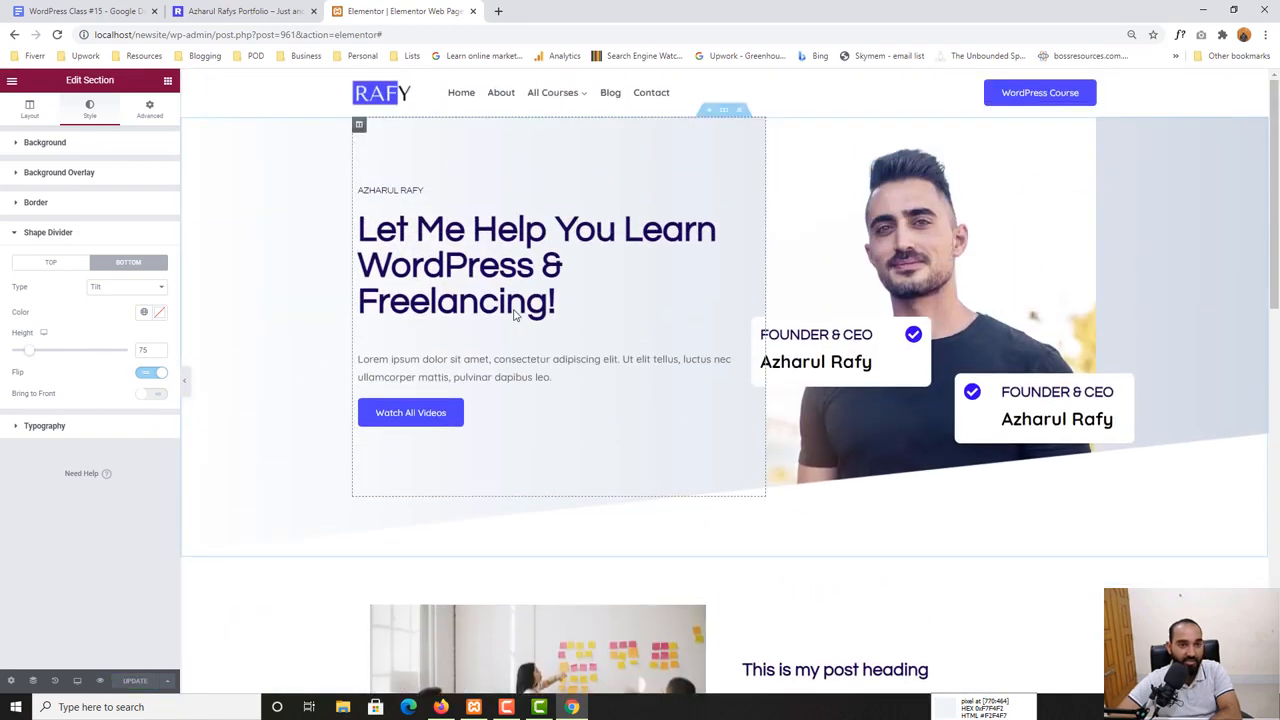
pyautogui.click(100, 679)
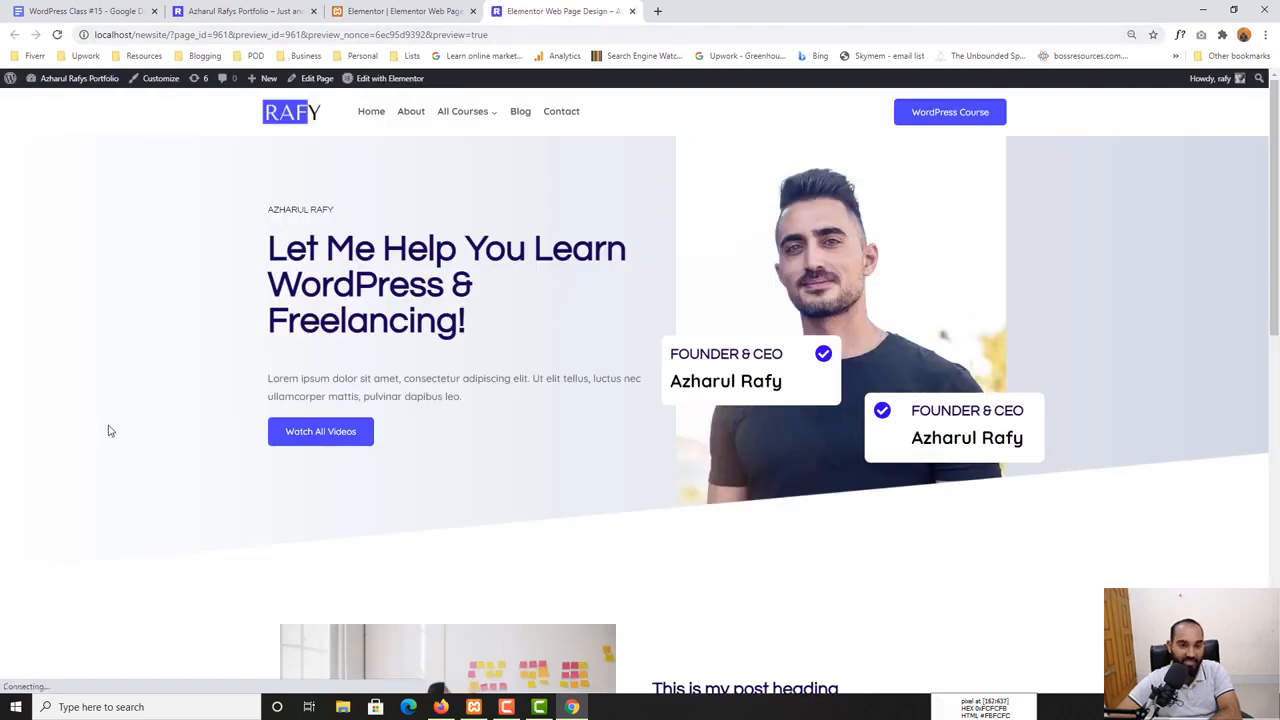
pyautogui.scroll(-3, 1069, 267)
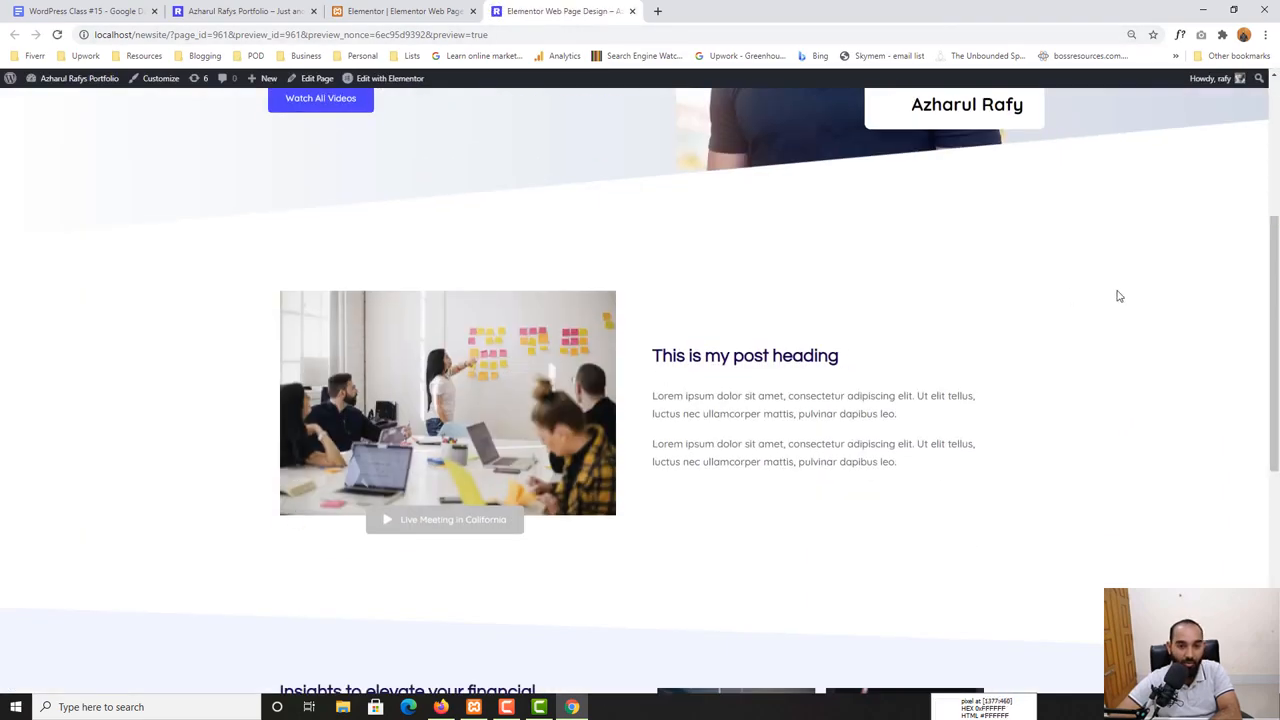
pyautogui.scroll(-2, 1117, 294)
pyautogui.scroll(-3, 910, 505)
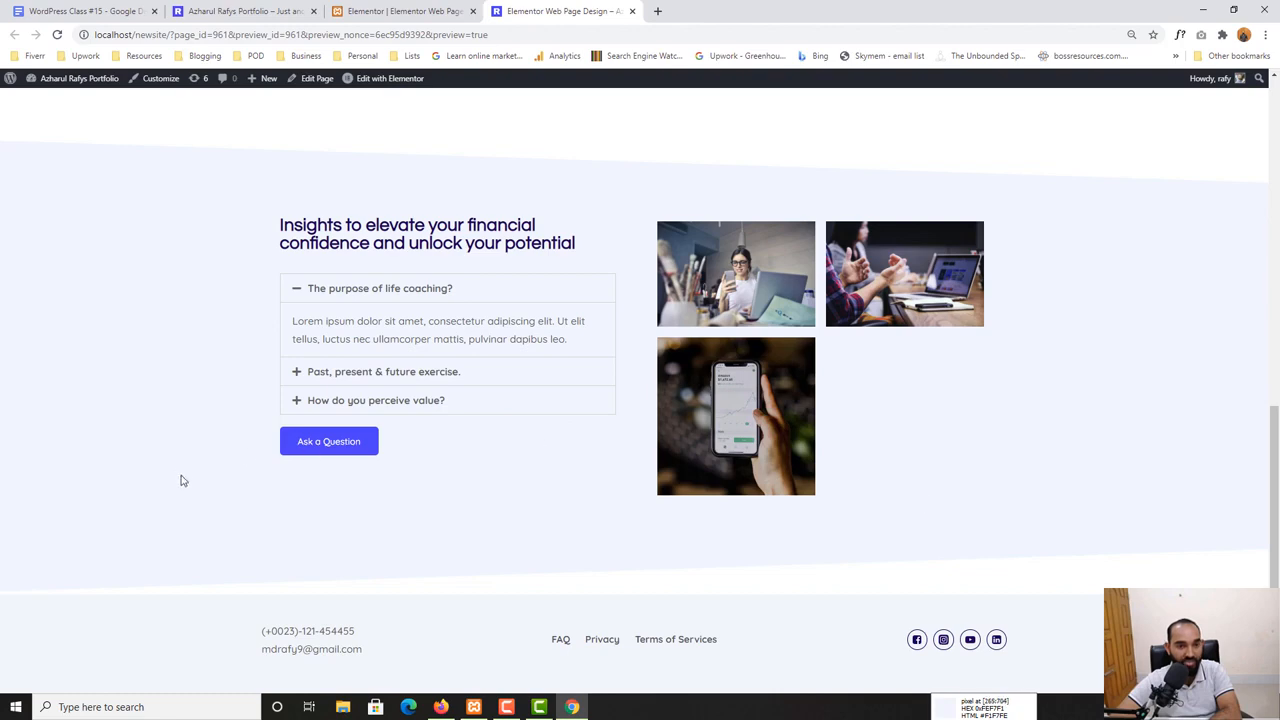
pyautogui.scroll(-1, 196, 483)
pyautogui.scroll(10, 175, 517)
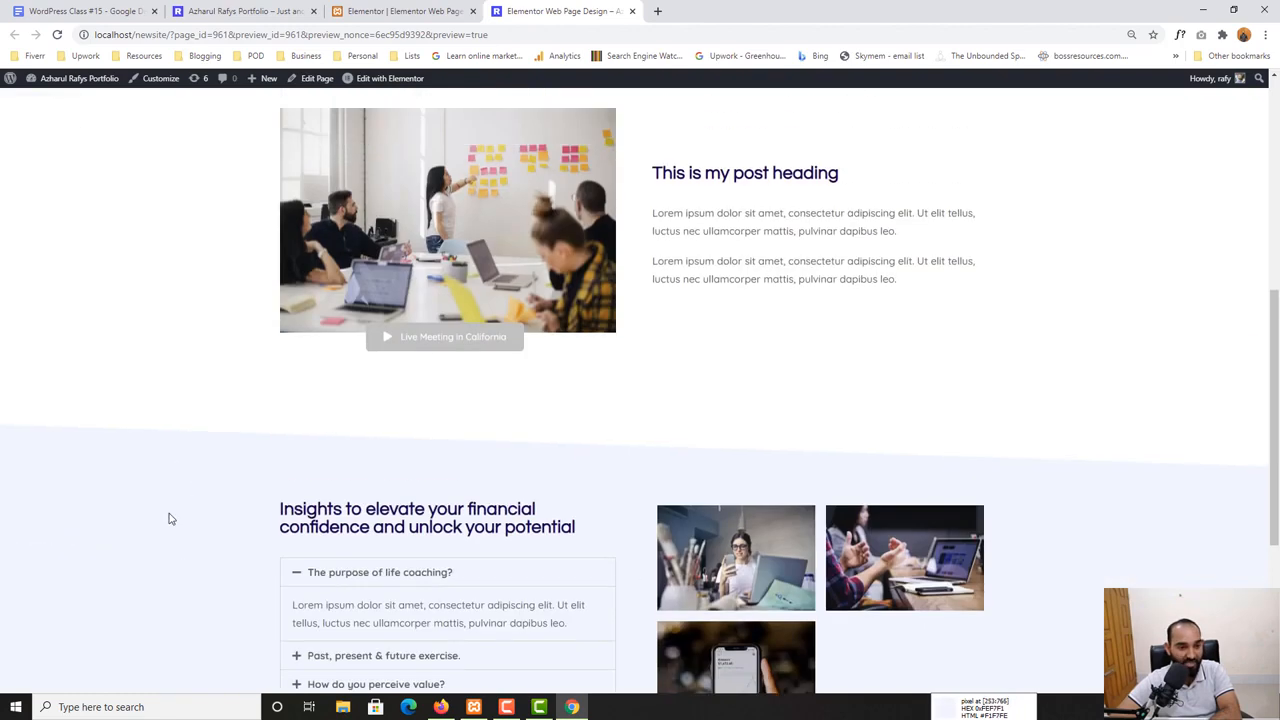
pyautogui.scroll(-1, 170, 522)
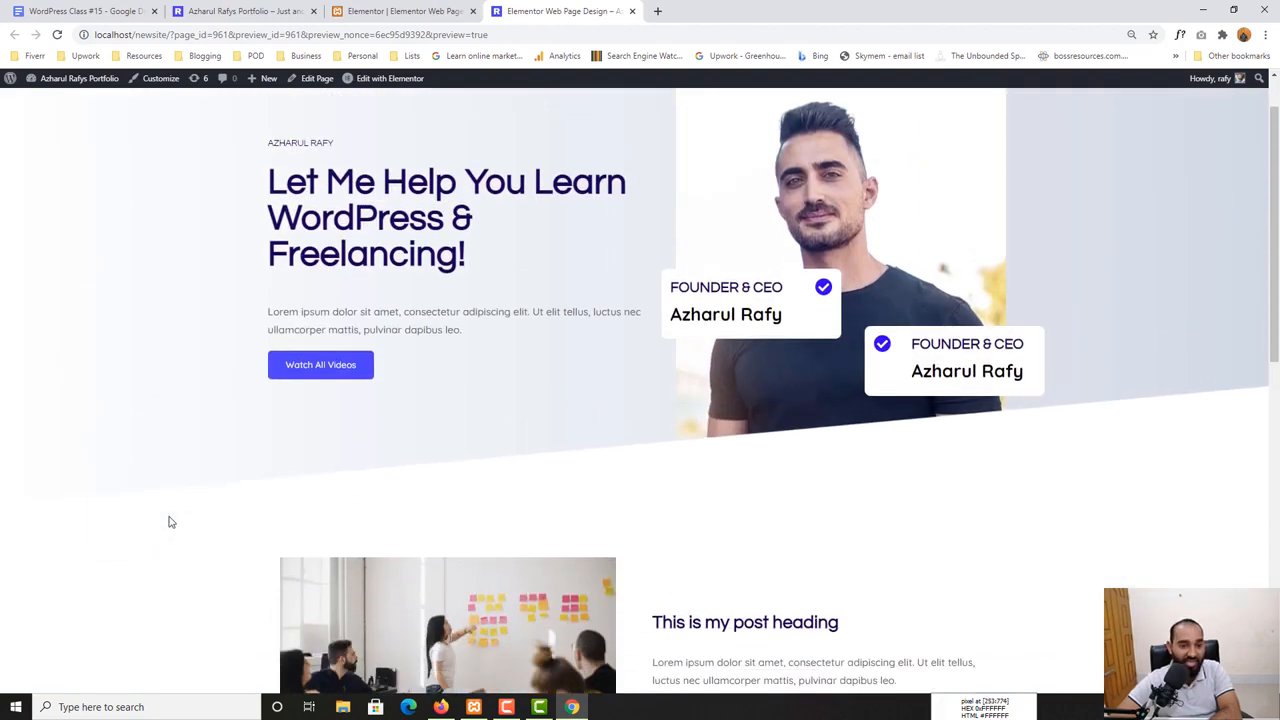
pyautogui.scroll(-4, 170, 522)
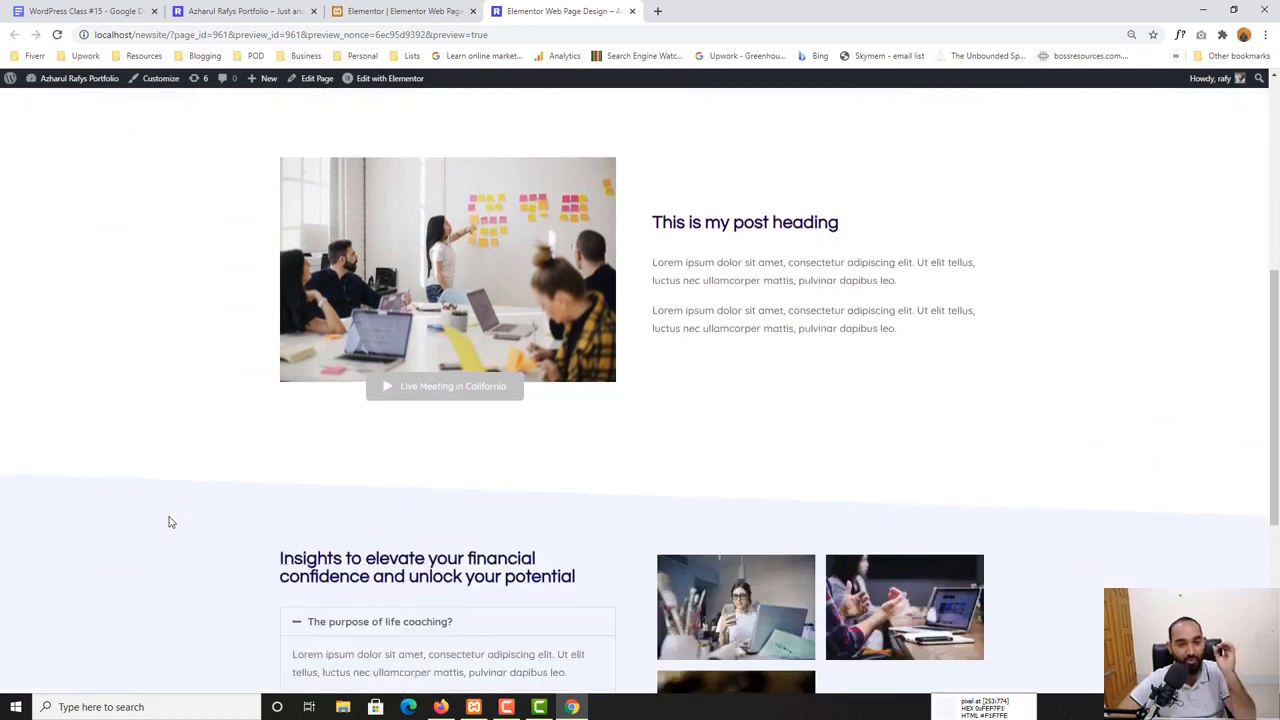
pyautogui.scroll(-3, 170, 522)
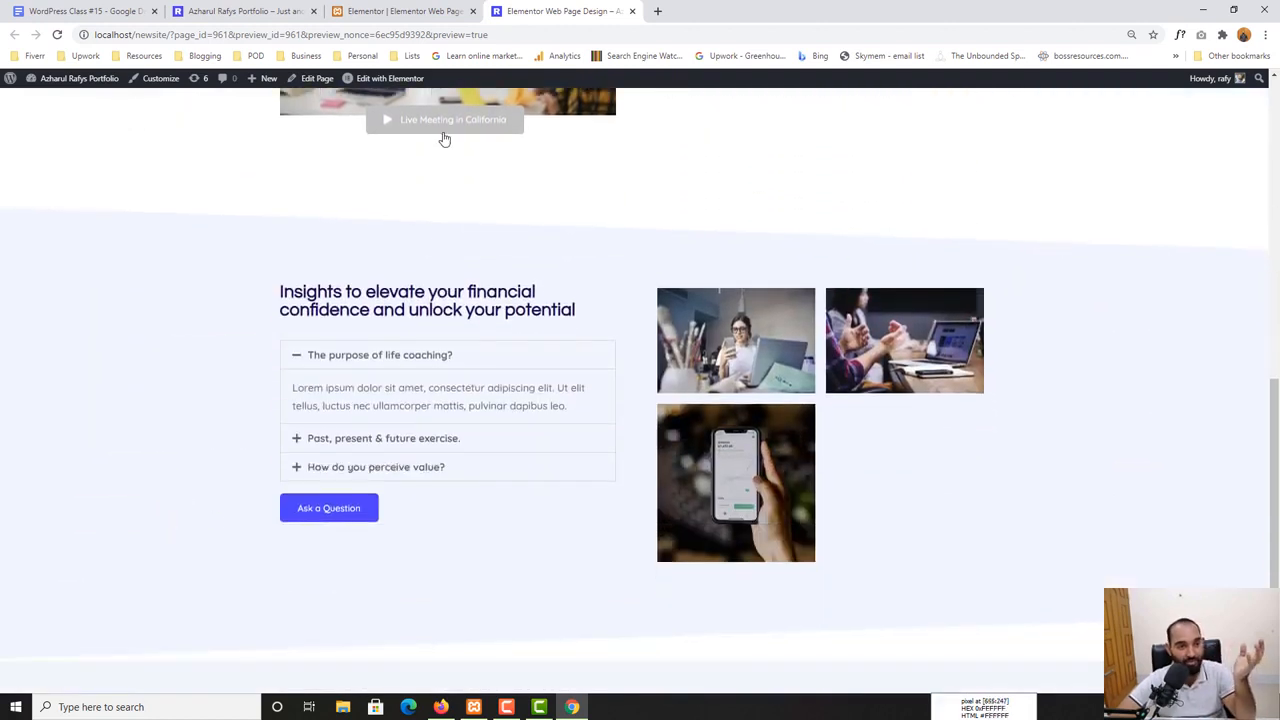
pyautogui.scroll(5, 109, 538)
pyautogui.scroll(1, 57, 537)
pyautogui.scroll(-4, 57, 530)
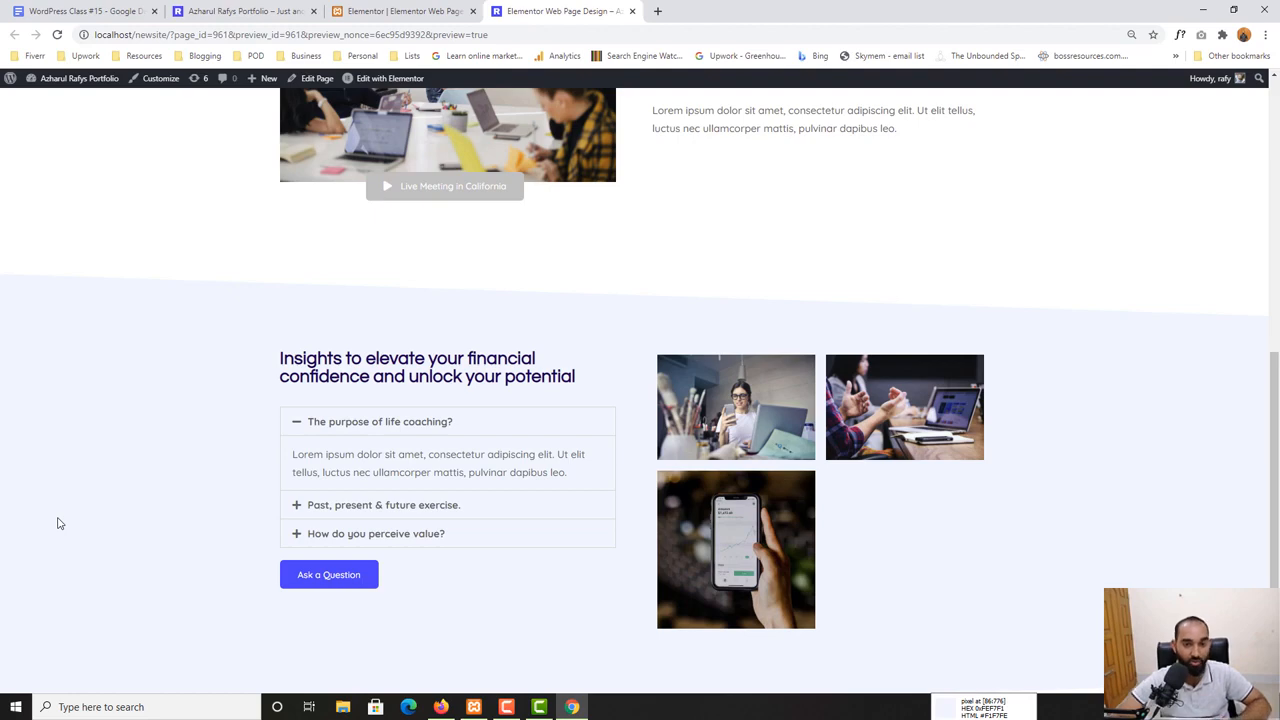
pyautogui.scroll(-1, 90, 530)
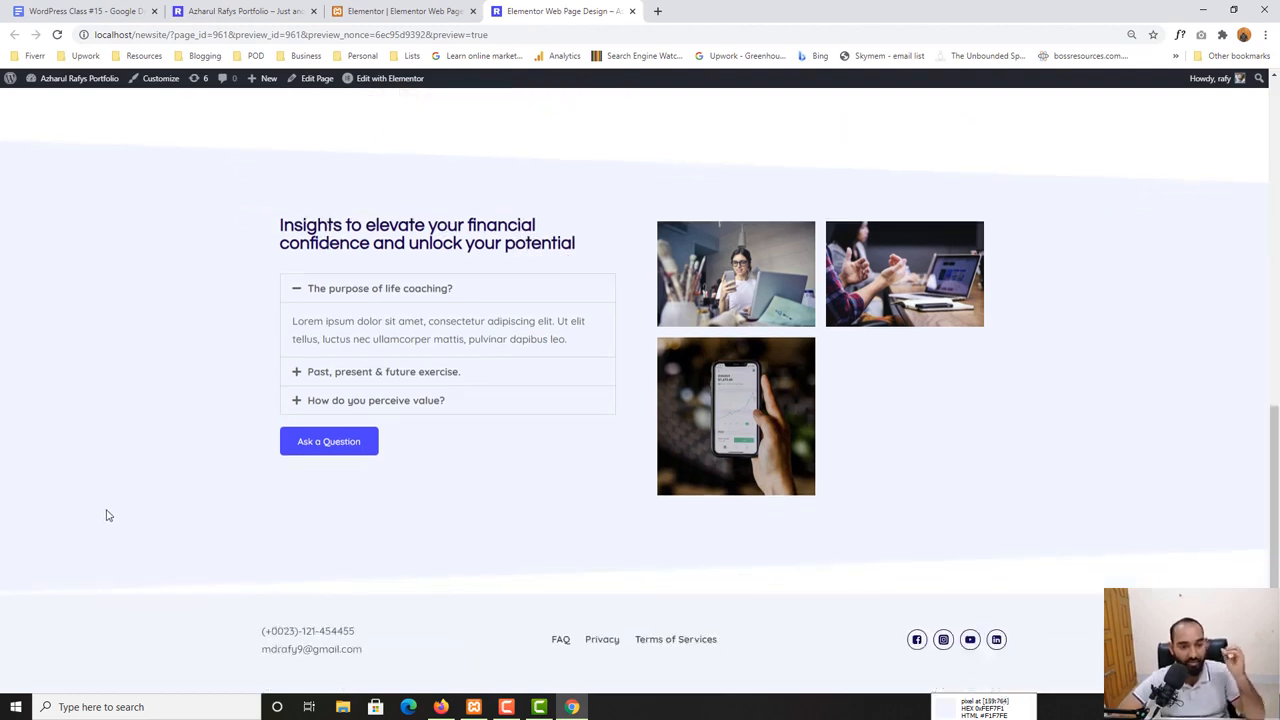
pyautogui.scroll(3, 109, 514)
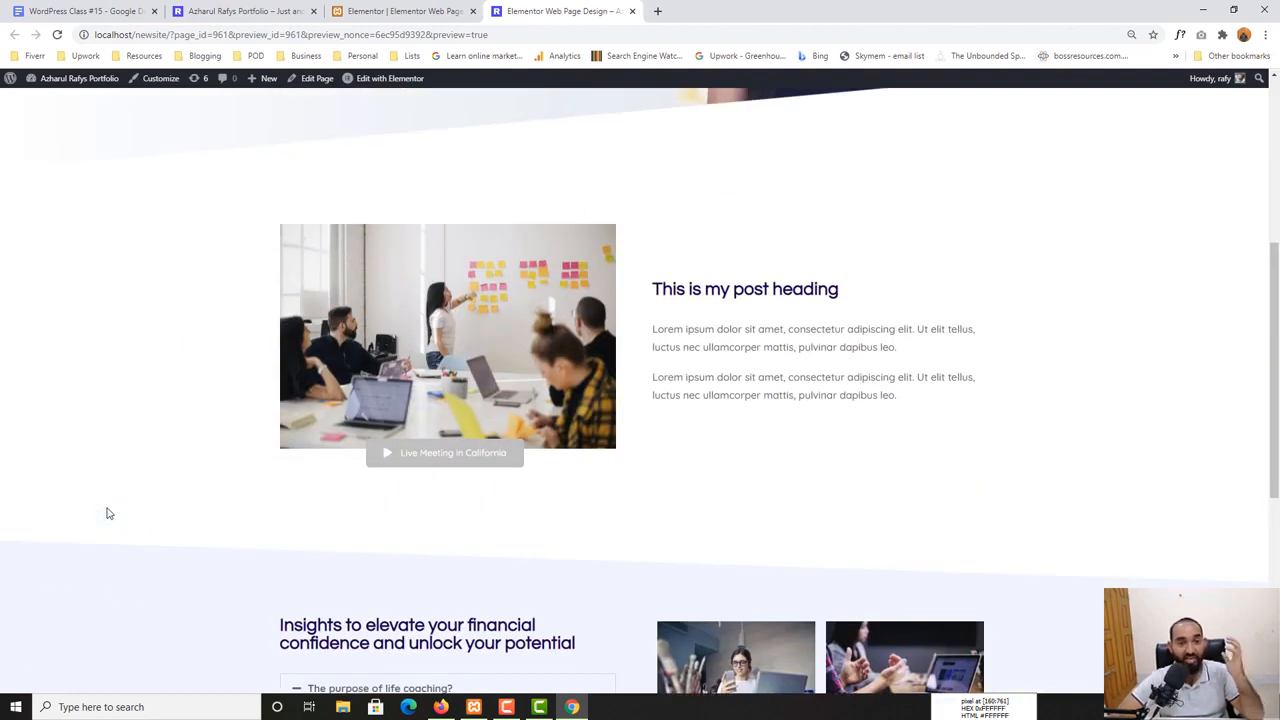
pyautogui.scroll(2, 109, 514)
# Examine the finished homepage's remaining sections below Insights, from Find Out Where You Need to Start down to the footer
pyautogui.click(400, 11)
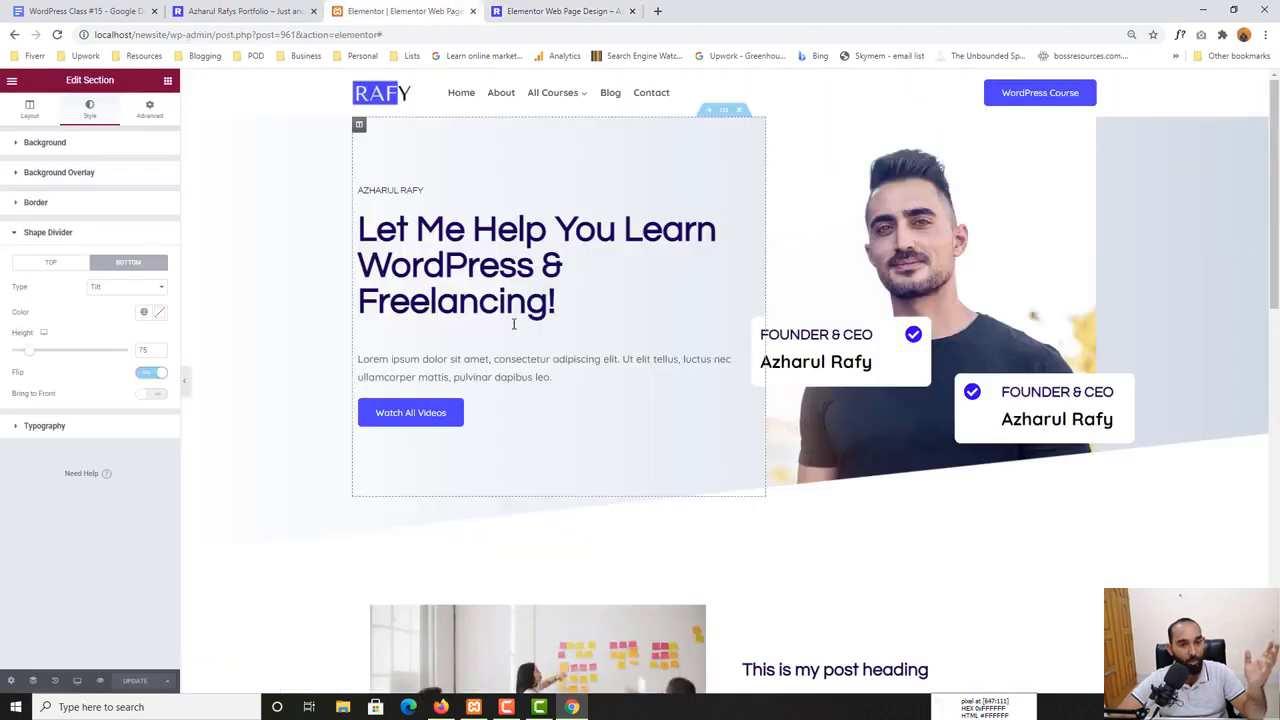
pyautogui.scroll(-2, 435, 288)
pyautogui.hotkey('ctrl', 'shift', 'Tab')
pyautogui.scroll(-3, 471, 397)
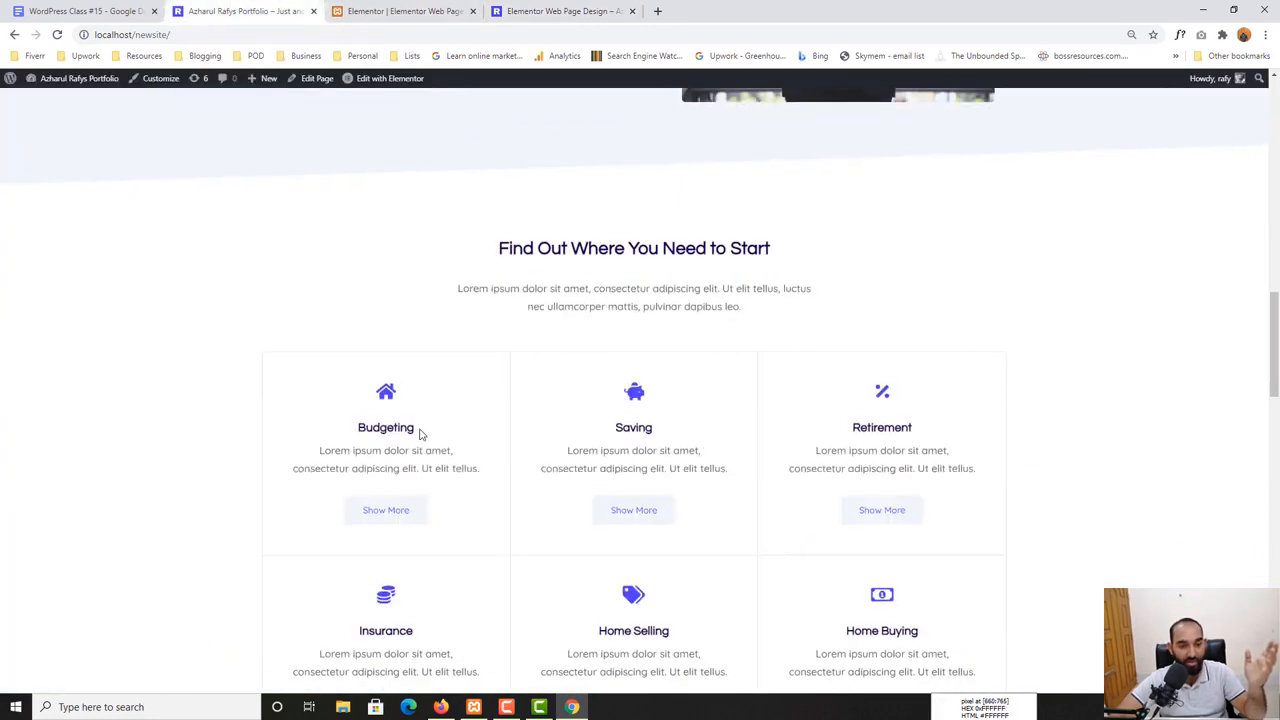
pyautogui.scroll(-3, 811, 268)
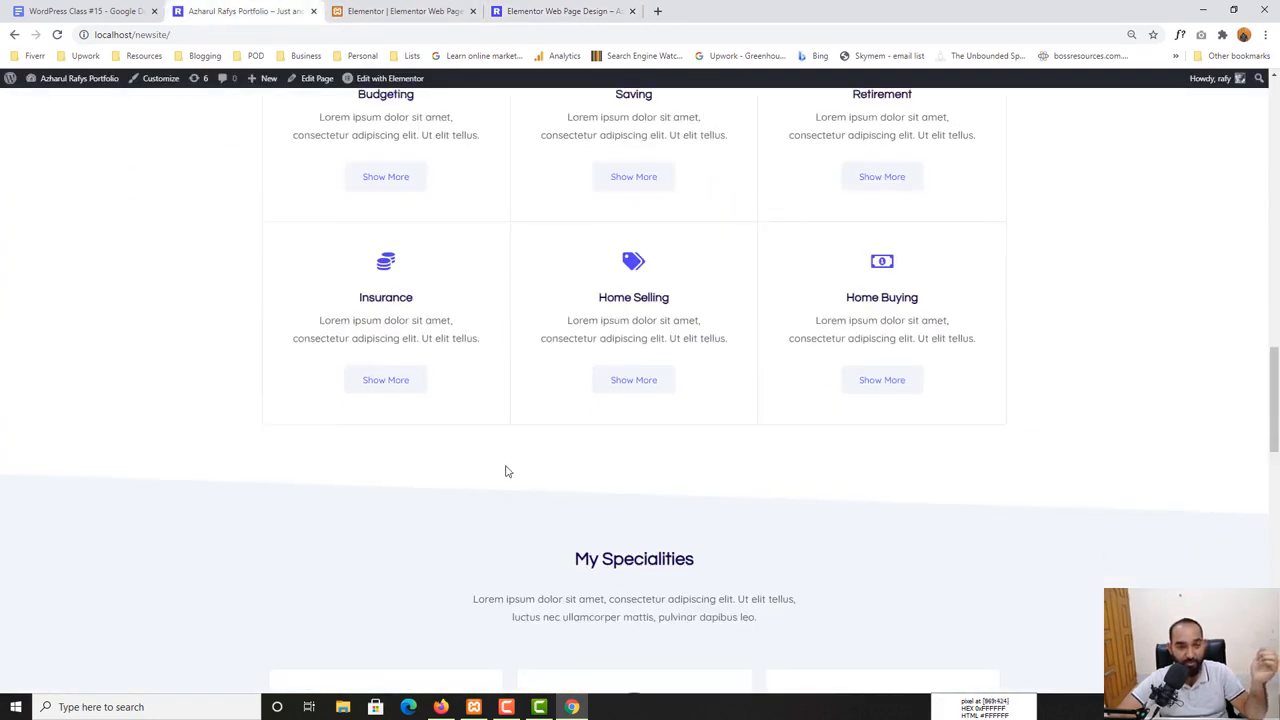
pyautogui.scroll(-3, 506, 469)
pyautogui.scroll(-5, 249, 517)
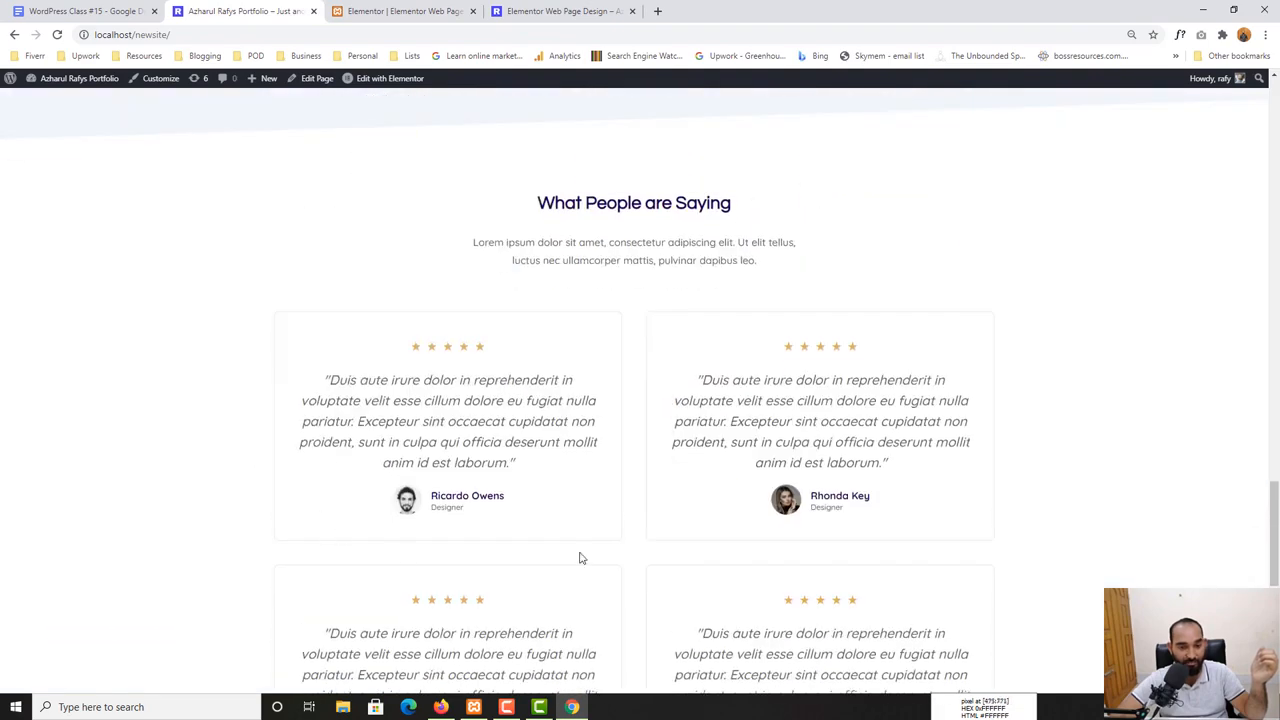
pyautogui.scroll(-3, 291, 494)
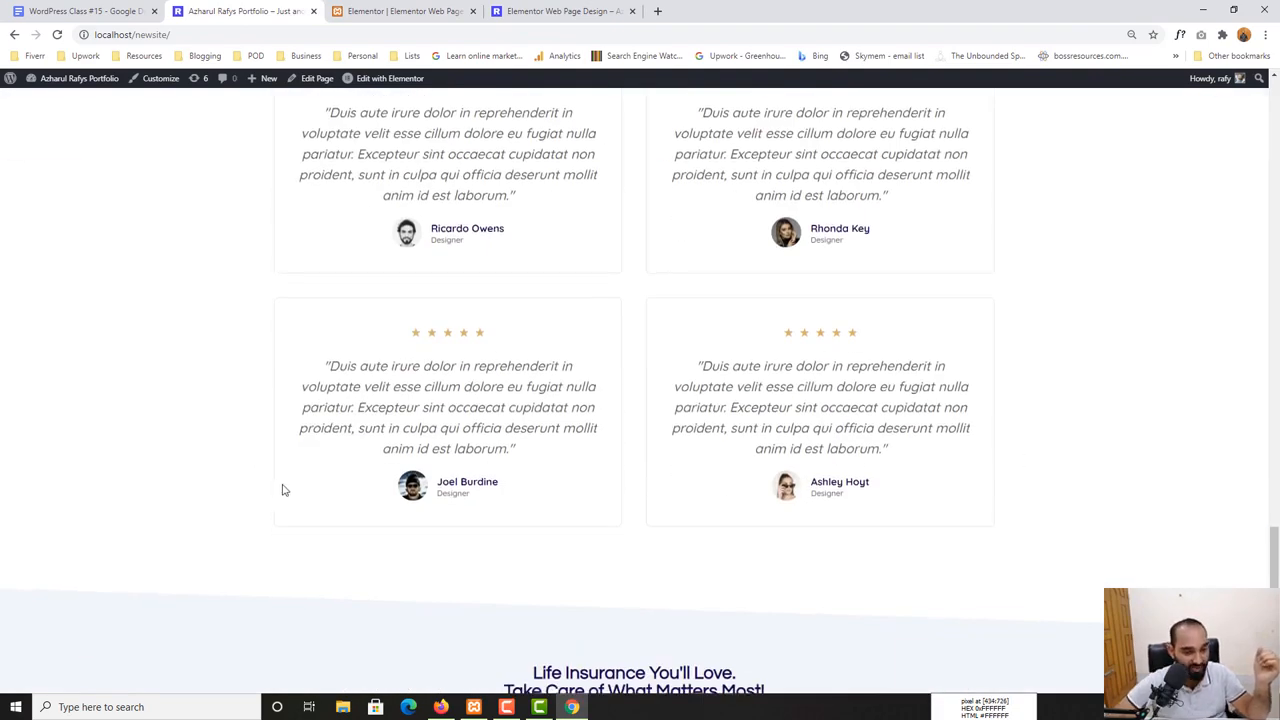
pyautogui.scroll(-3, 270, 484)
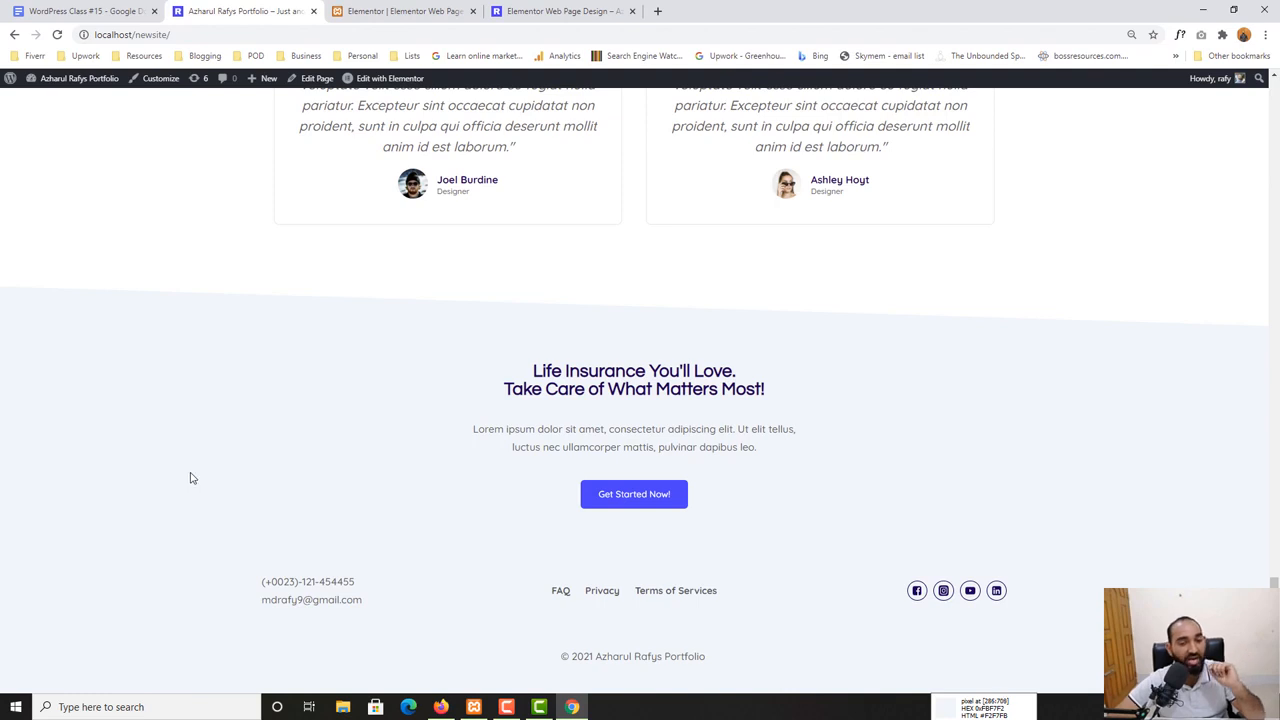